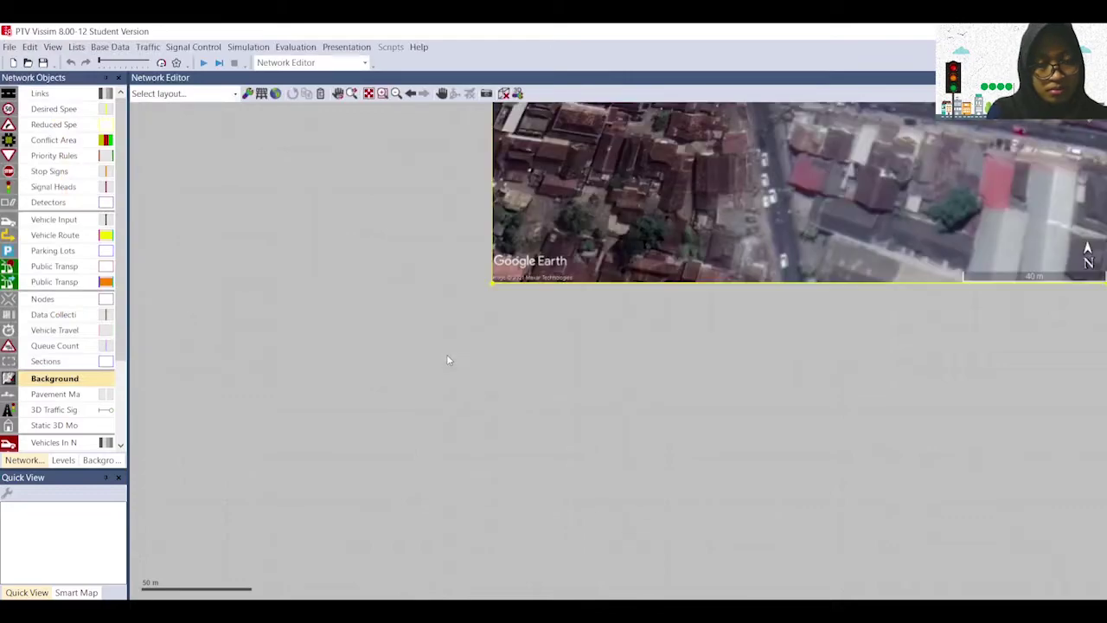
scroll(565, 359, "down", 2)
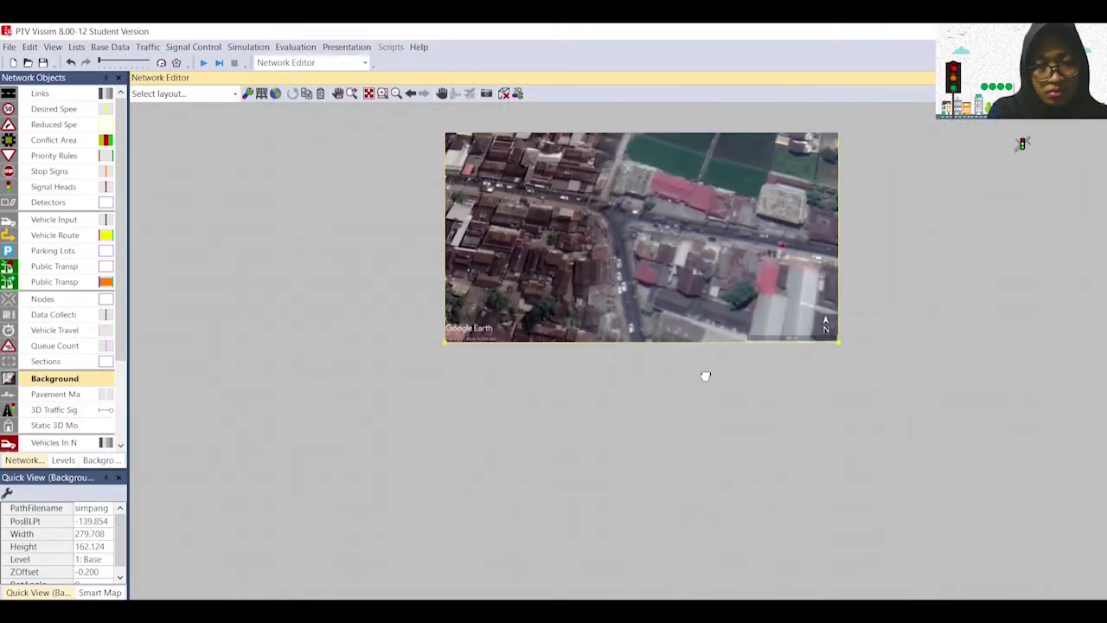
scroll(764, 369, "up", 3)
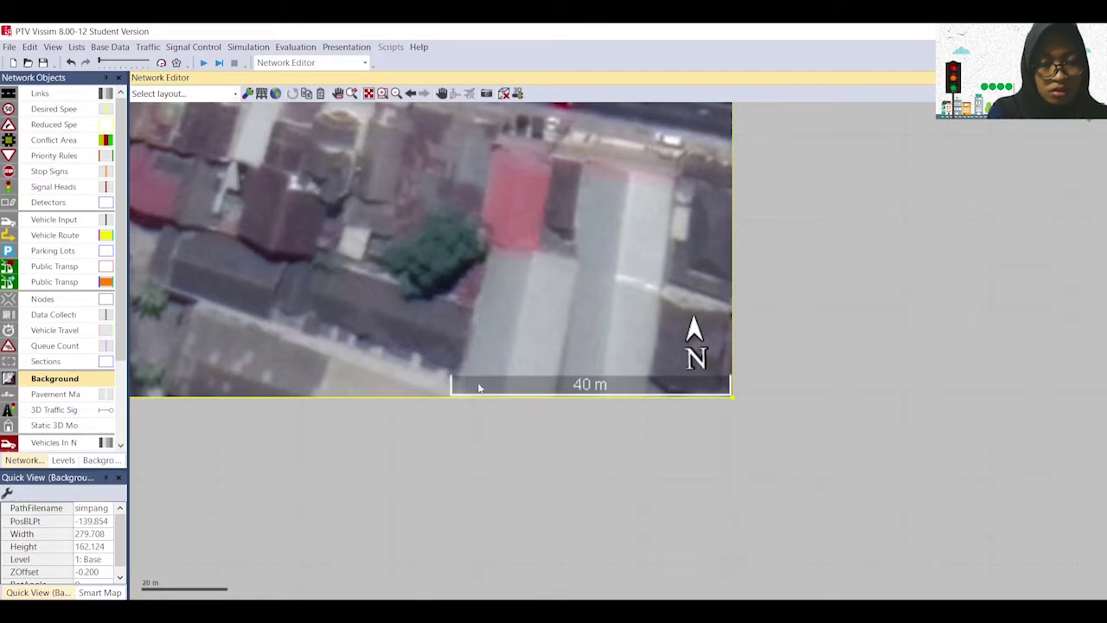
right_click(457, 257)
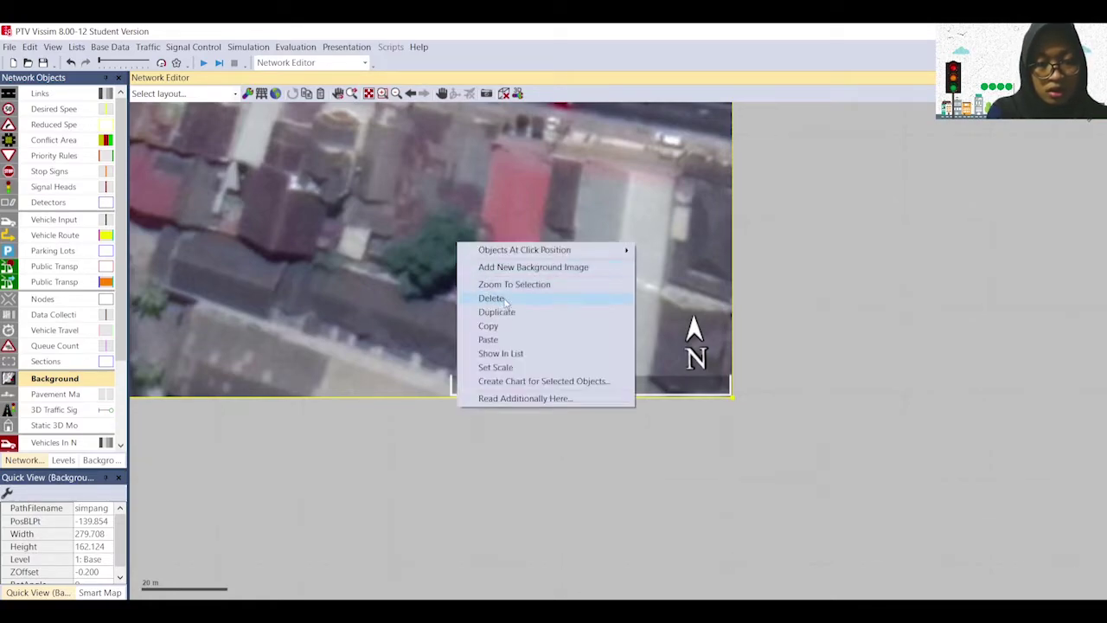
left_click(507, 375)
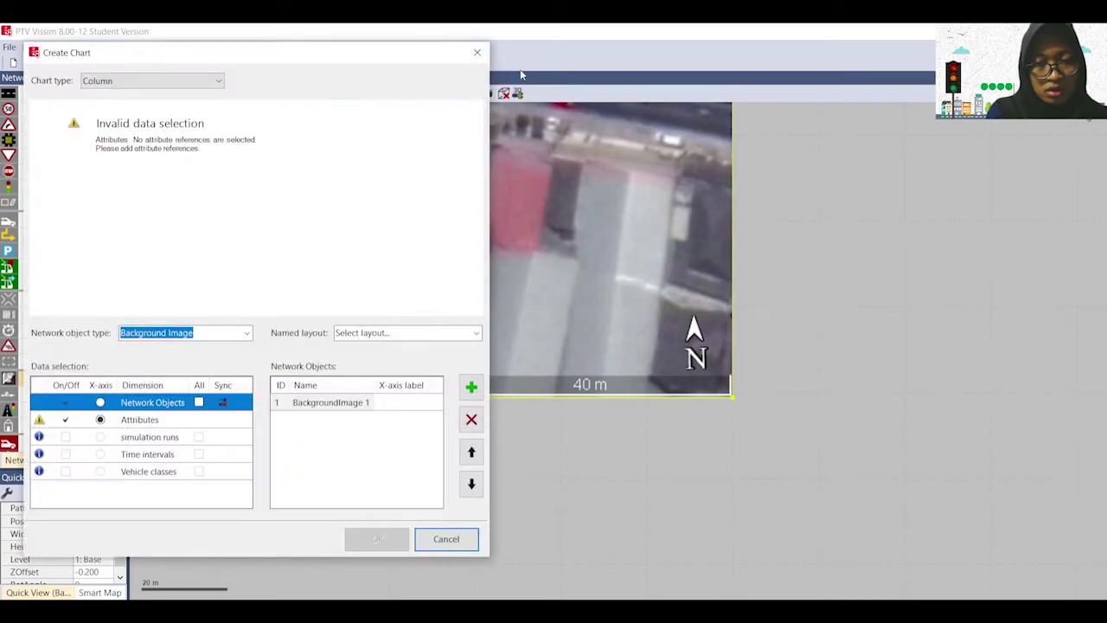
left_click(478, 49)
Step: Set the background image's scale by tracing its scale bar from end to end and entering a distance of 40 m
right_click(512, 260)
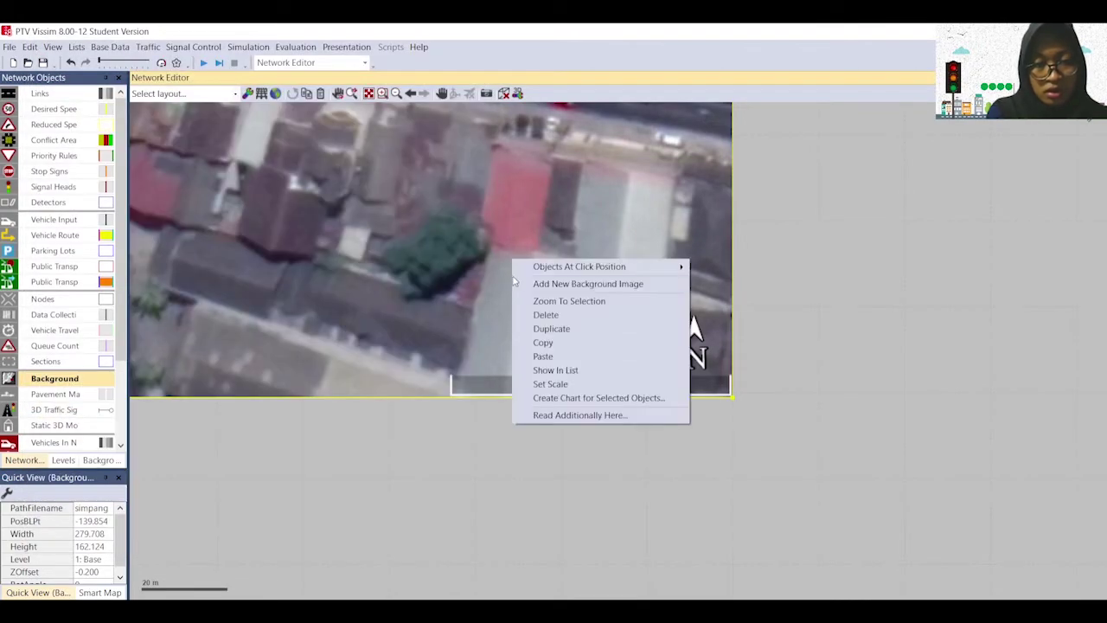
left_click(554, 381)
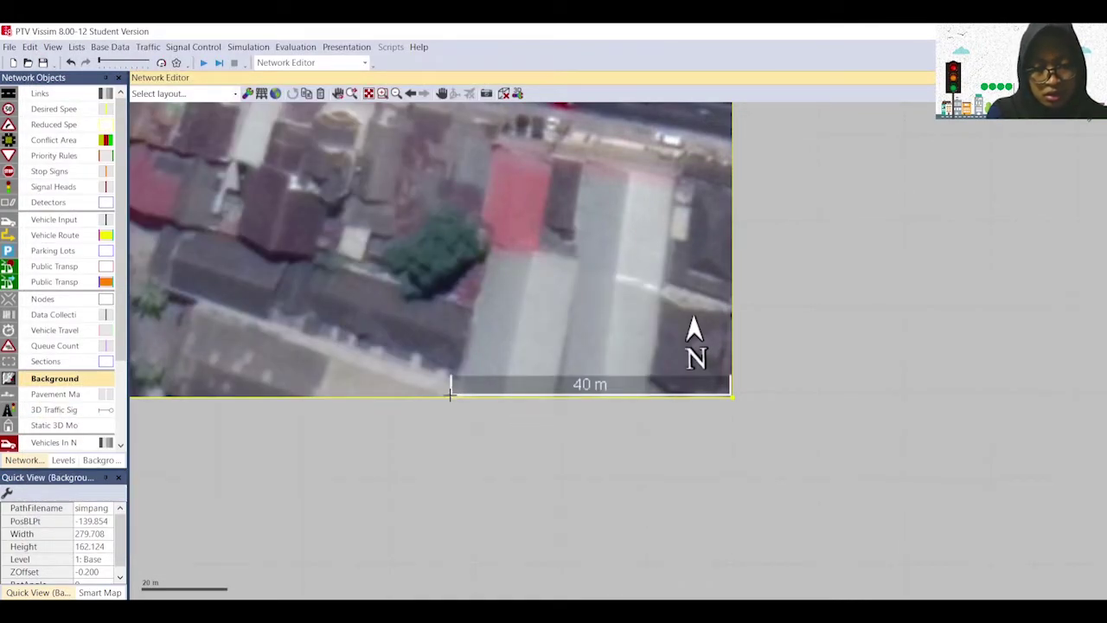
left_click_drag(450, 395, 732, 395)
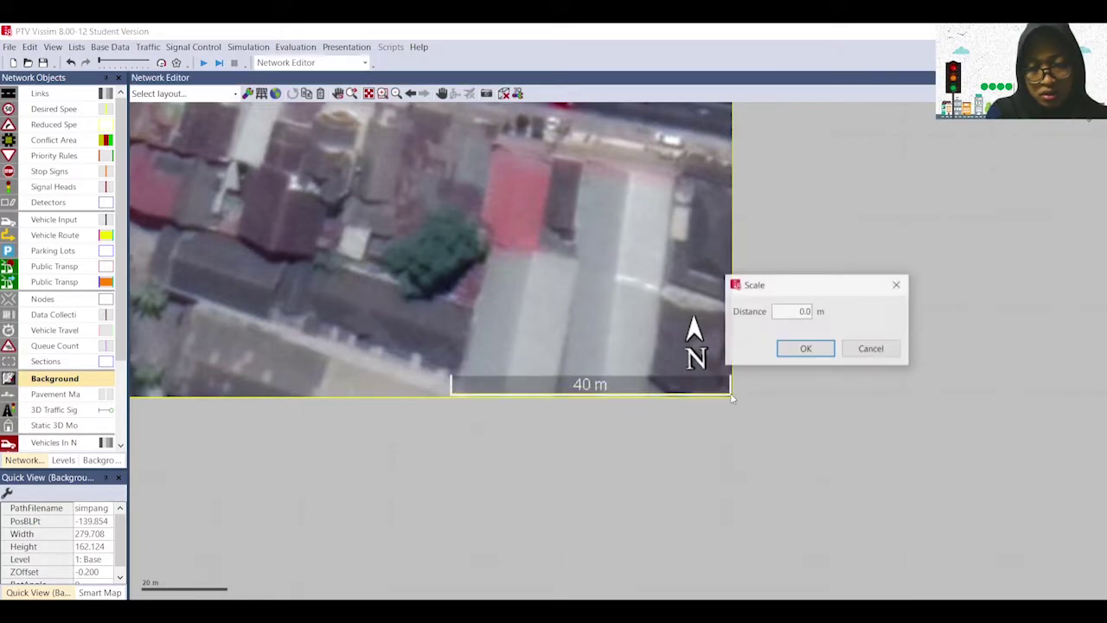
type("40")
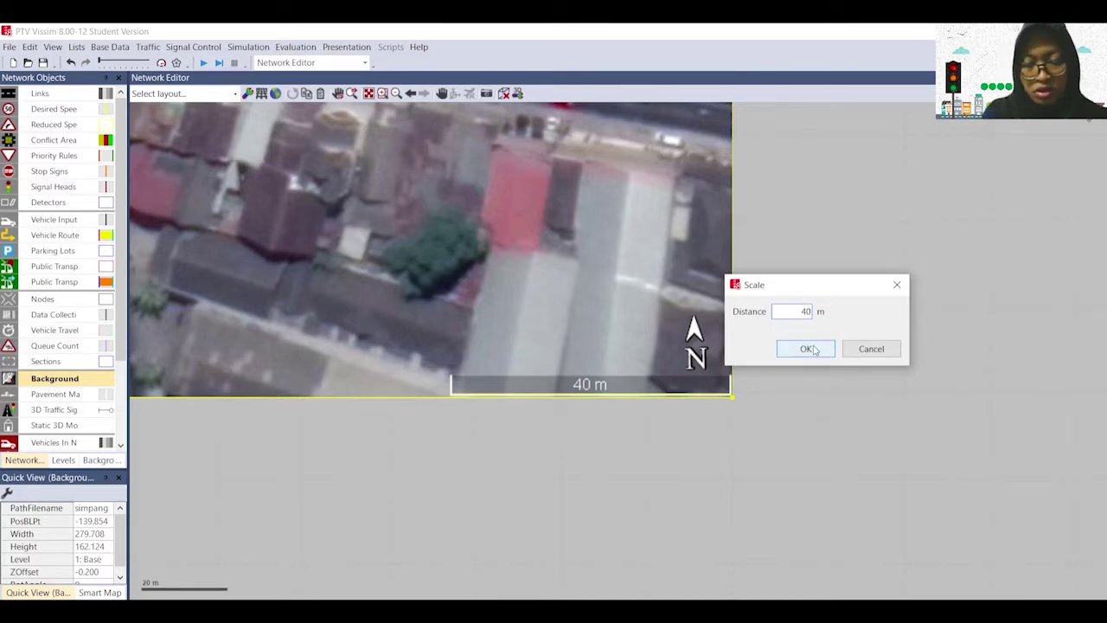
left_click(805, 349)
Step: Add a single-lane link on the road east of the junction and name it "Jl. Godean (Timur)"
scroll(517, 298, "down", 5)
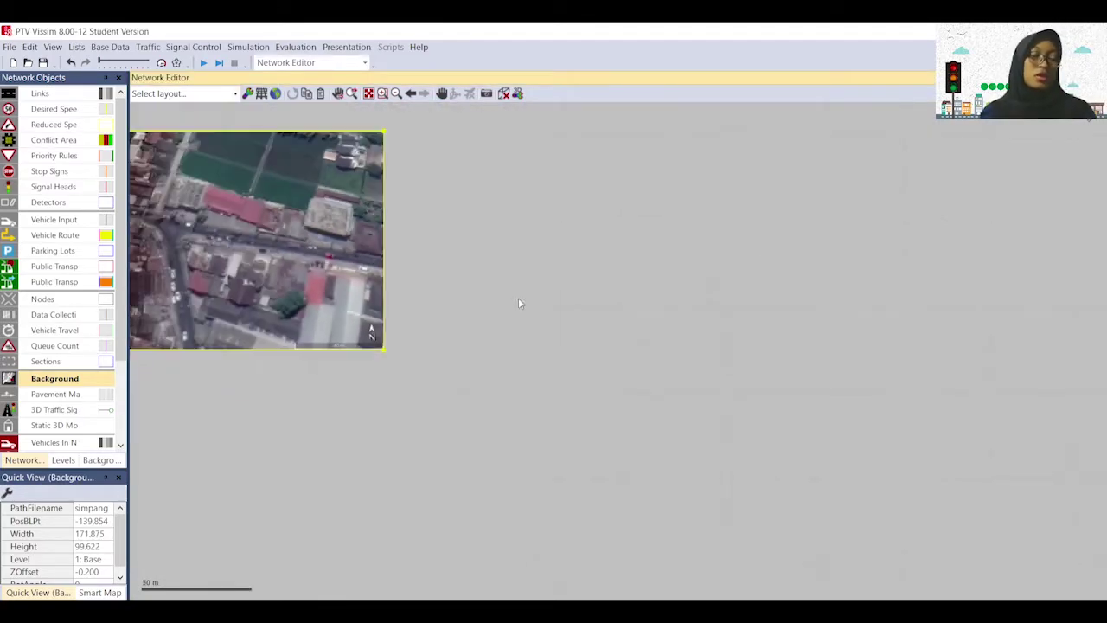
scroll(605, 368, "up", 2)
left_click_drag(434, 383, 615, 355)
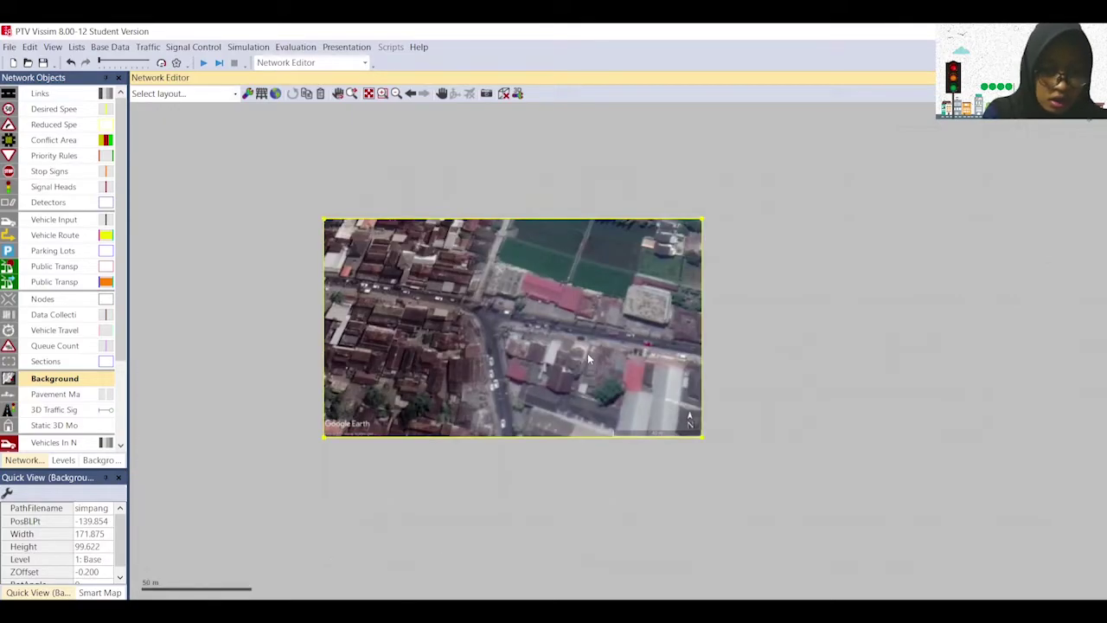
scroll(587, 353, "up", 1)
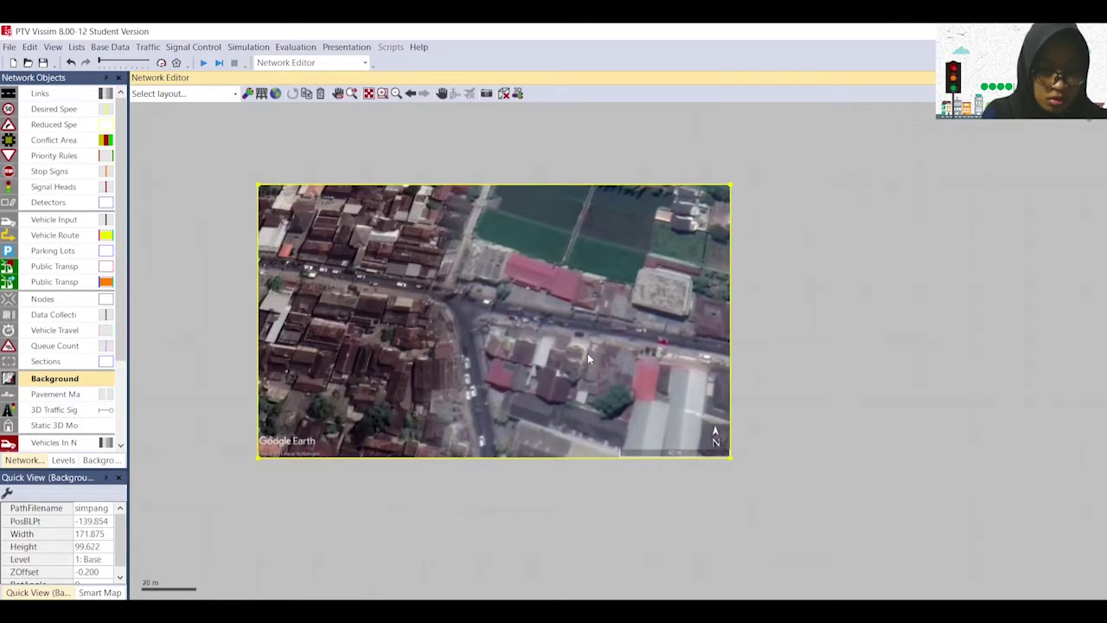
left_click(54, 95)
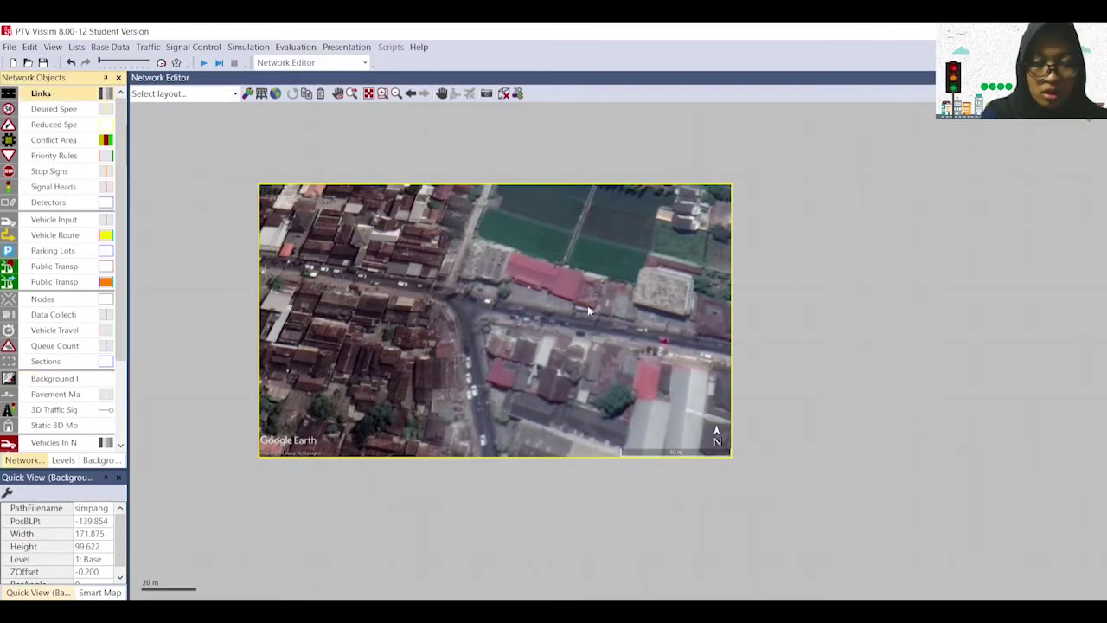
right_click(629, 320)
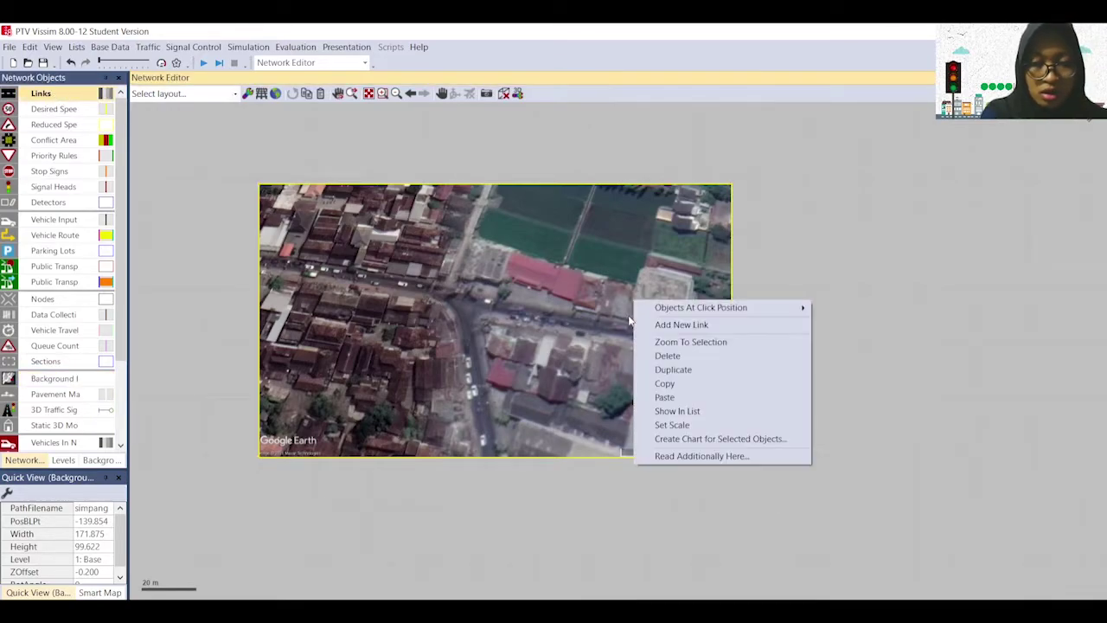
left_click(689, 326)
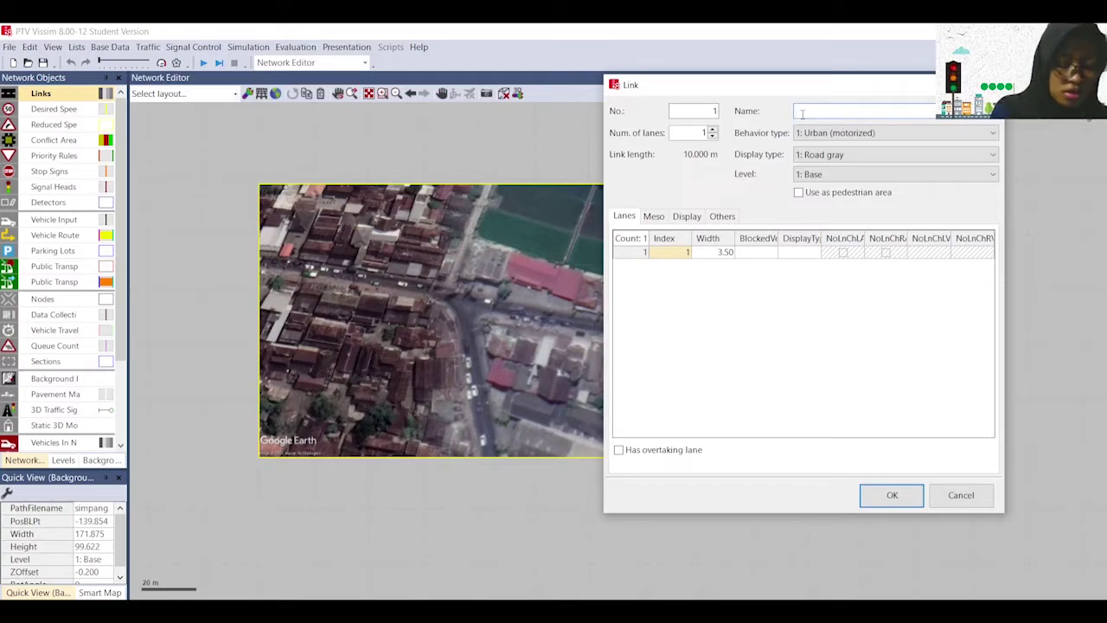
type(". Go")
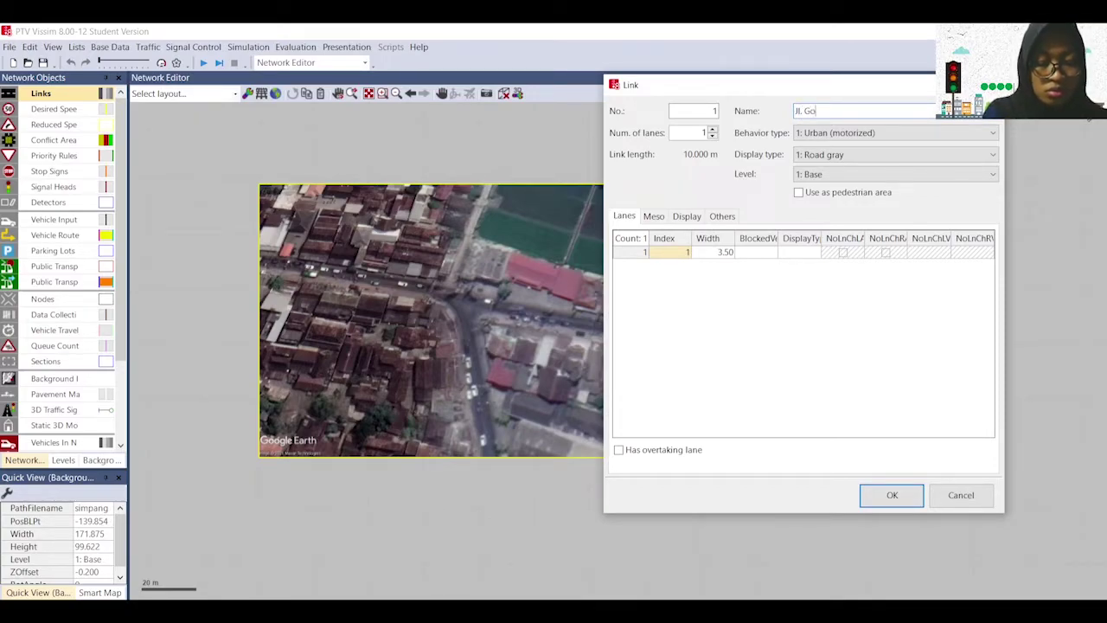
type("dean ")
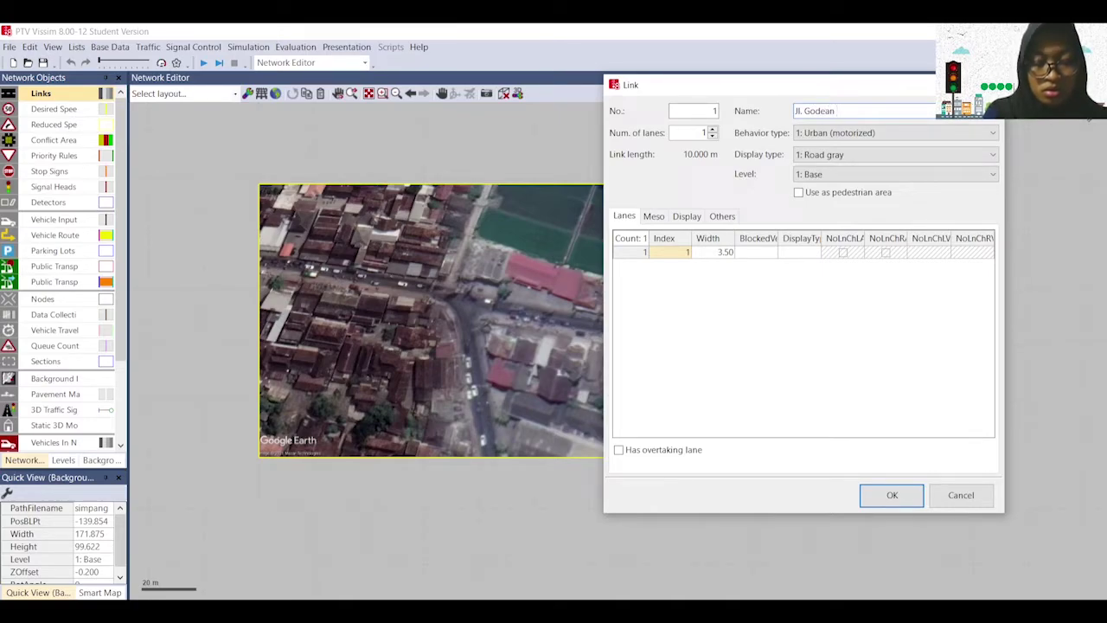
type("(Ti")
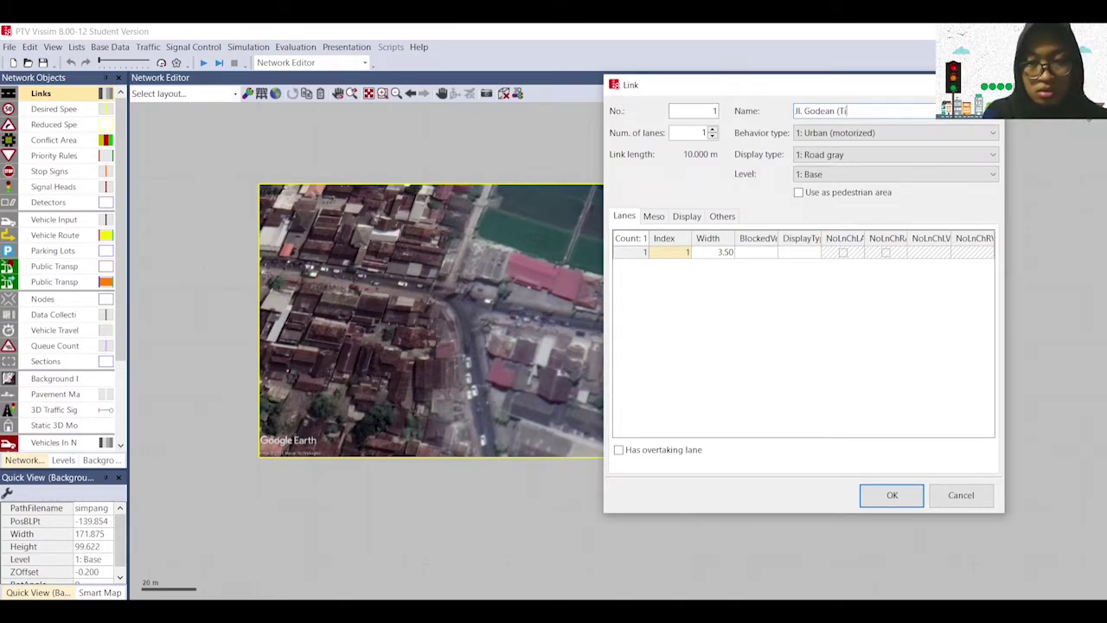
type("mur")
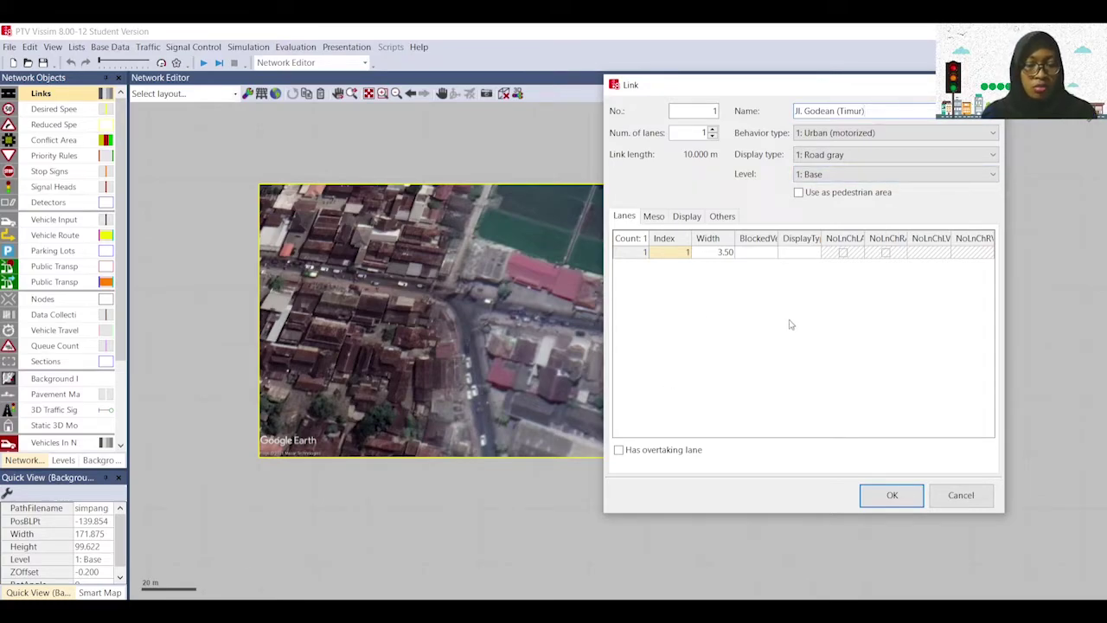
left_click(724, 252)
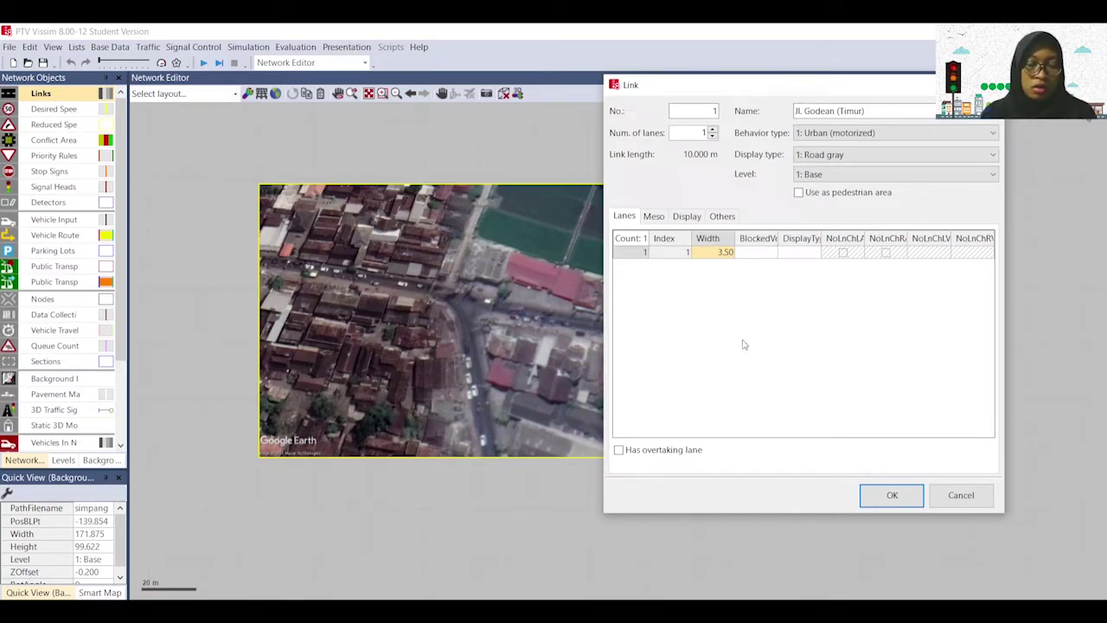
left_click(891, 494)
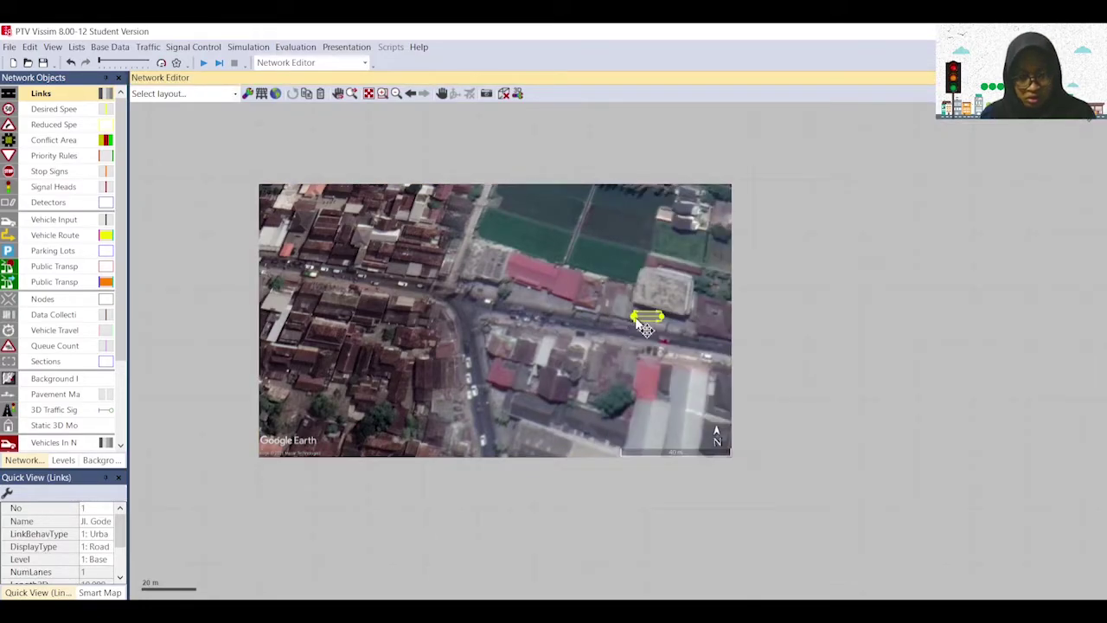
Step: Stretch the link along the eastern road from the junction to well beyond the image's east edge, about 219 m long
left_click_drag(634, 316, 513, 315)
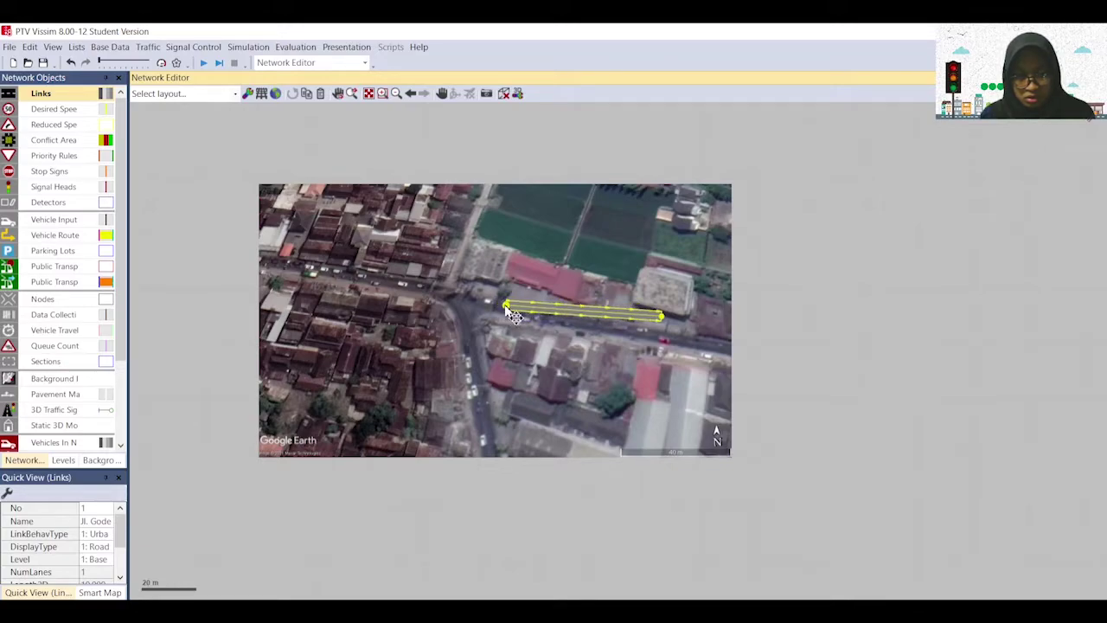
left_click_drag(662, 317, 1099, 402)
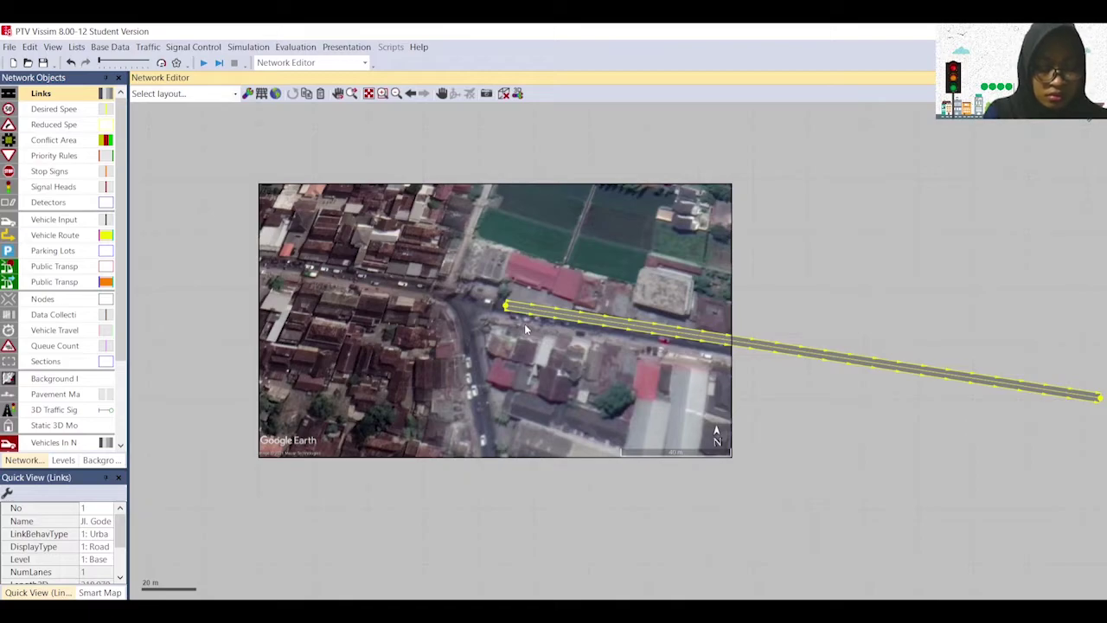
Step: Duplicate the eastern link, place the copy parallel along its south side, and invert the copy's direction
scroll(524, 323, "up", 3)
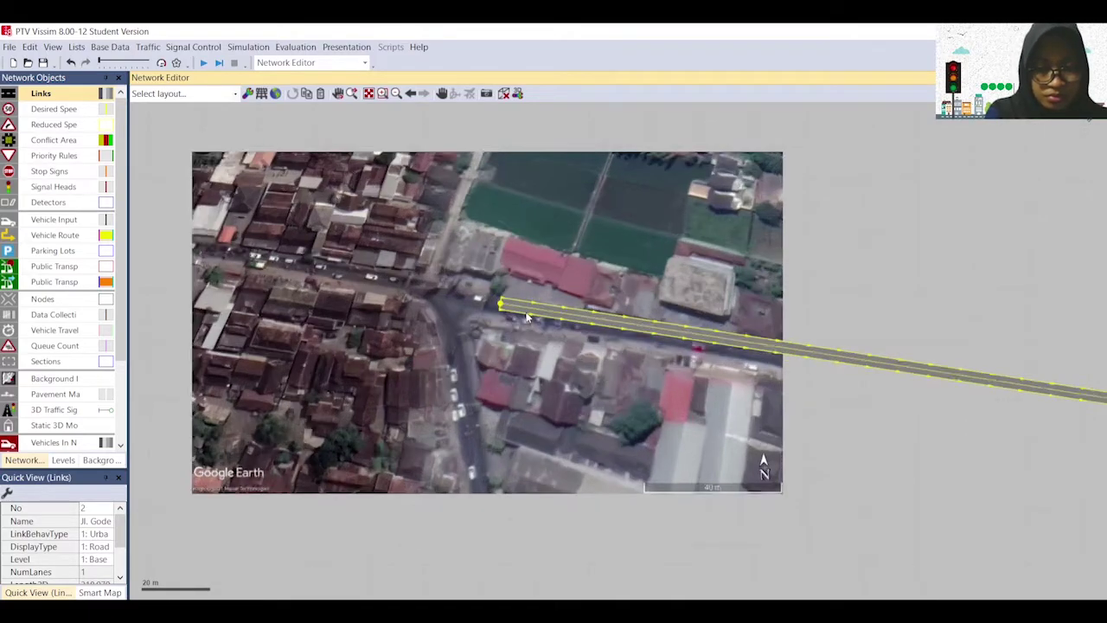
left_click_drag(528, 341, 530, 329)
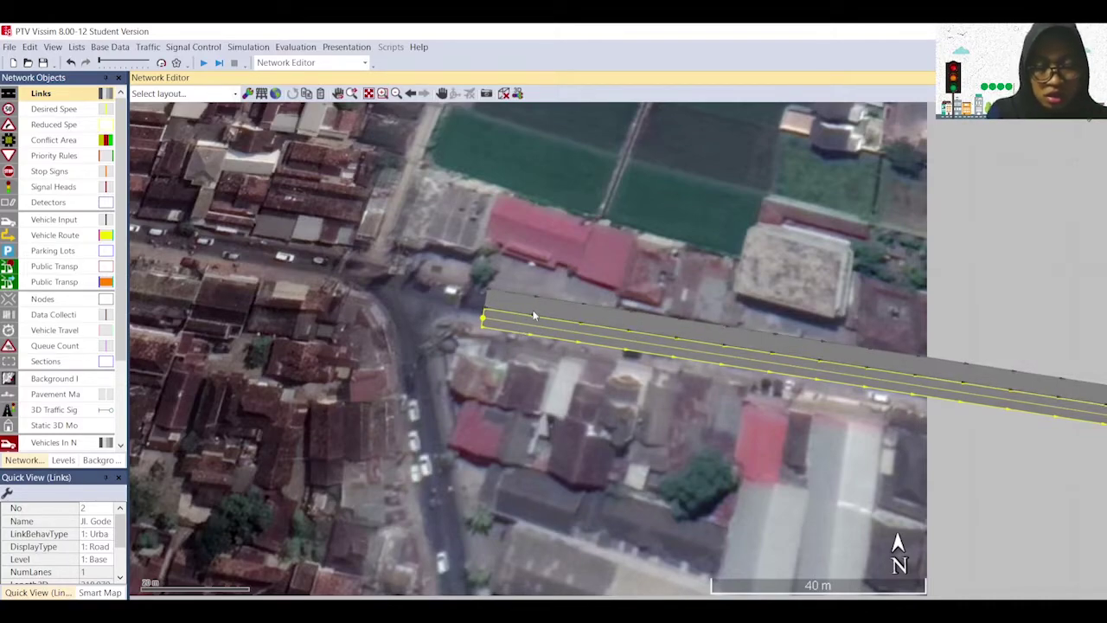
left_click_drag(536, 305, 579, 327)
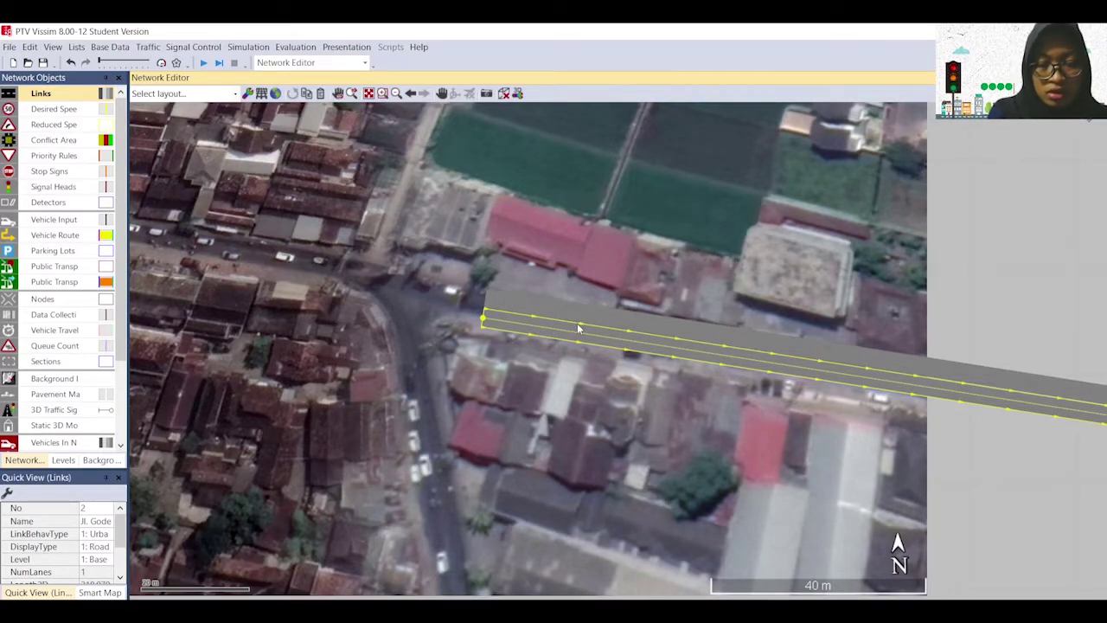
right_click(578, 327)
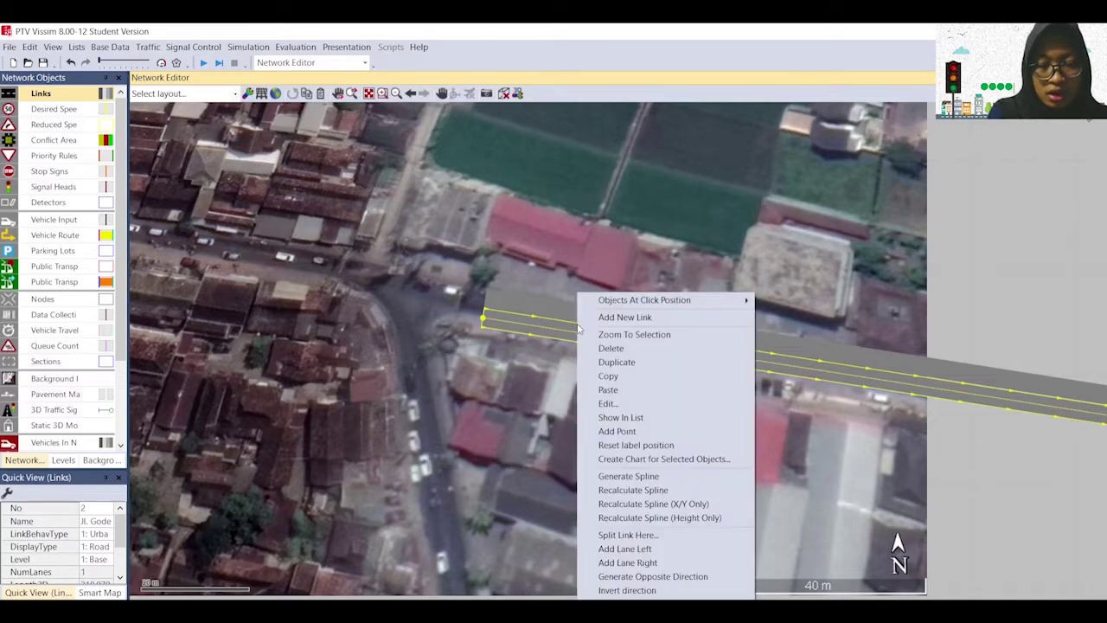
left_click(627, 590)
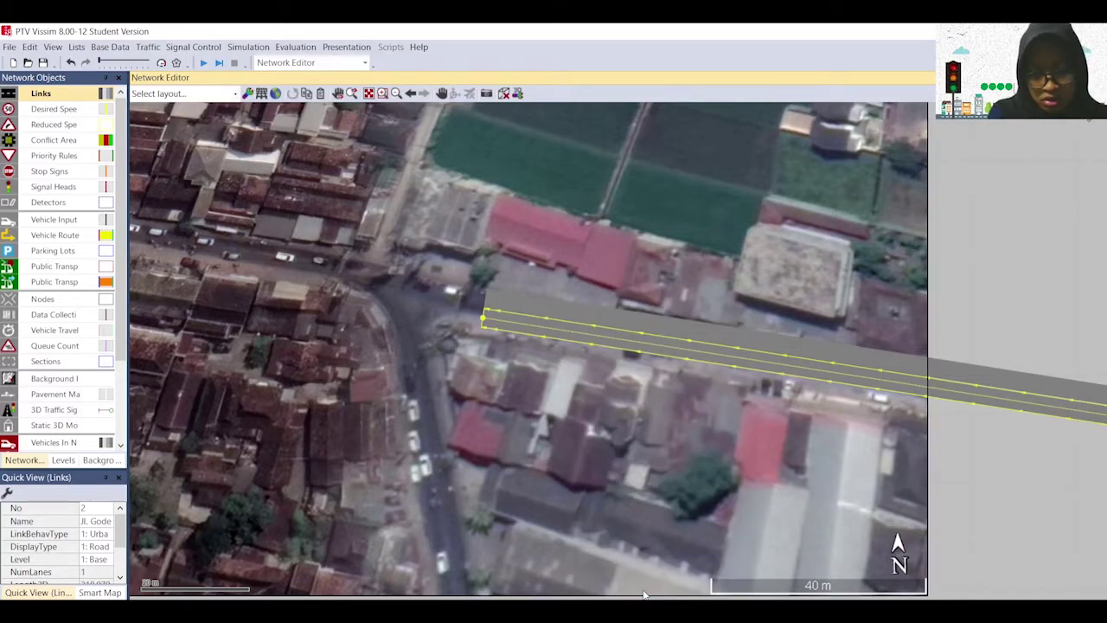
scroll(623, 341, "down", 2)
scroll(618, 228, "down", 1)
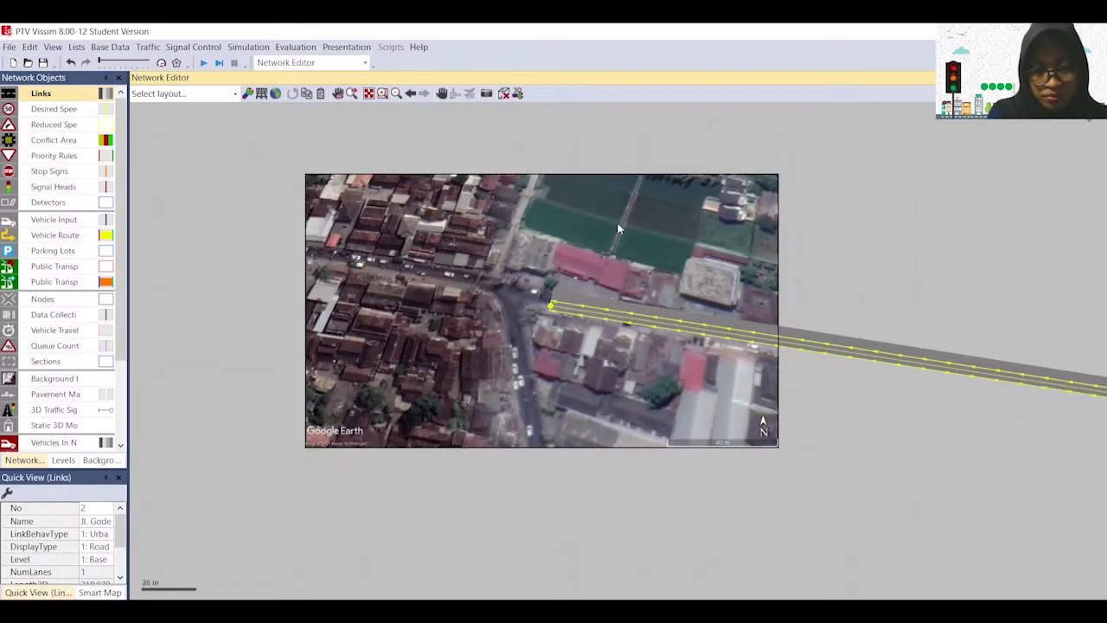
left_click(914, 468)
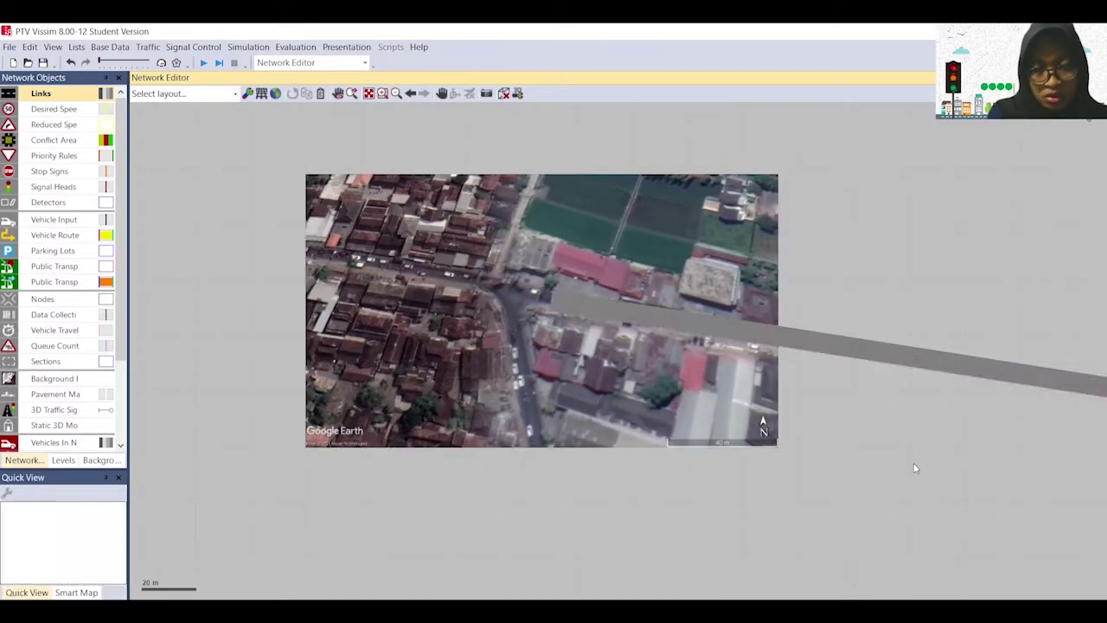
Step: Set the lane width of the southern of the two parallel Jl. Godean (Timur) links to 3.3
left_click(703, 337)
scroll(703, 337, "up", 2)
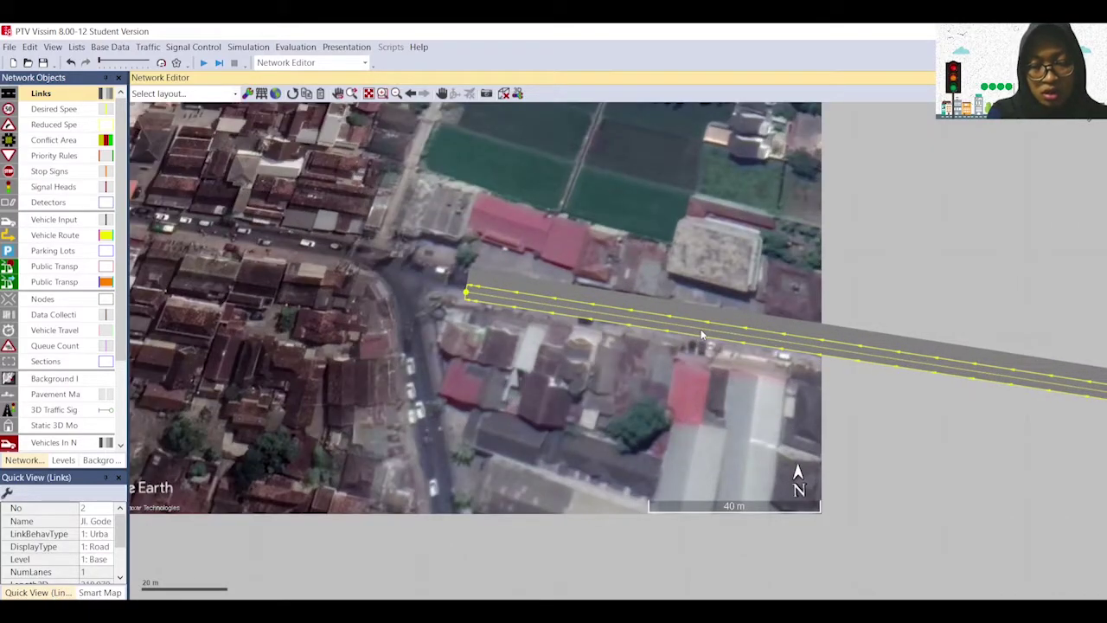
scroll(702, 334, "up", 2)
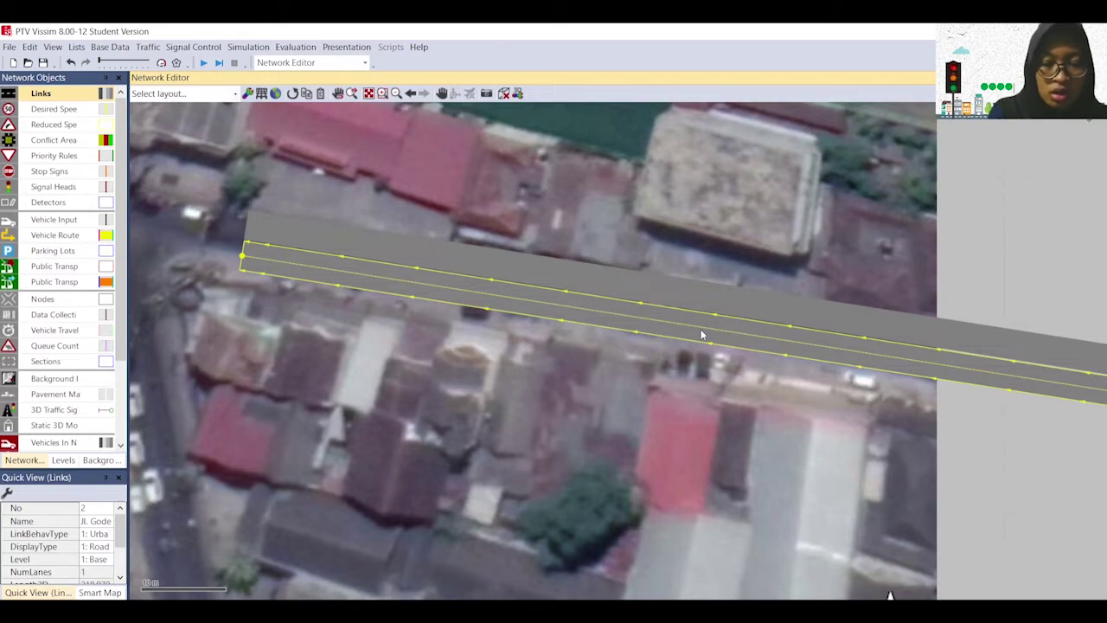
right_click(563, 301)
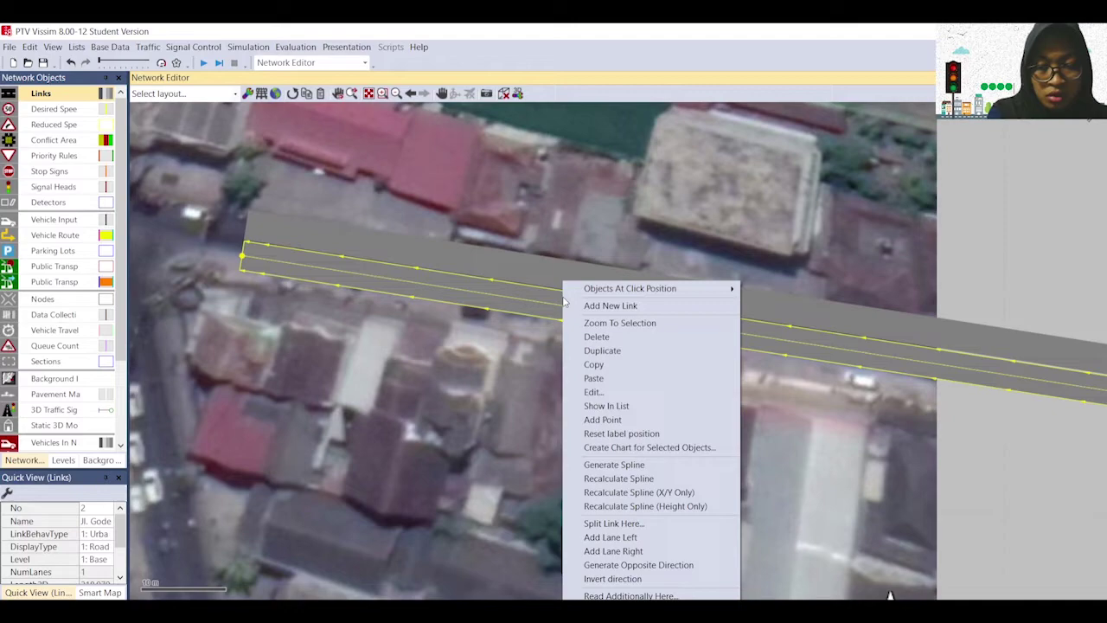
left_click(615, 395)
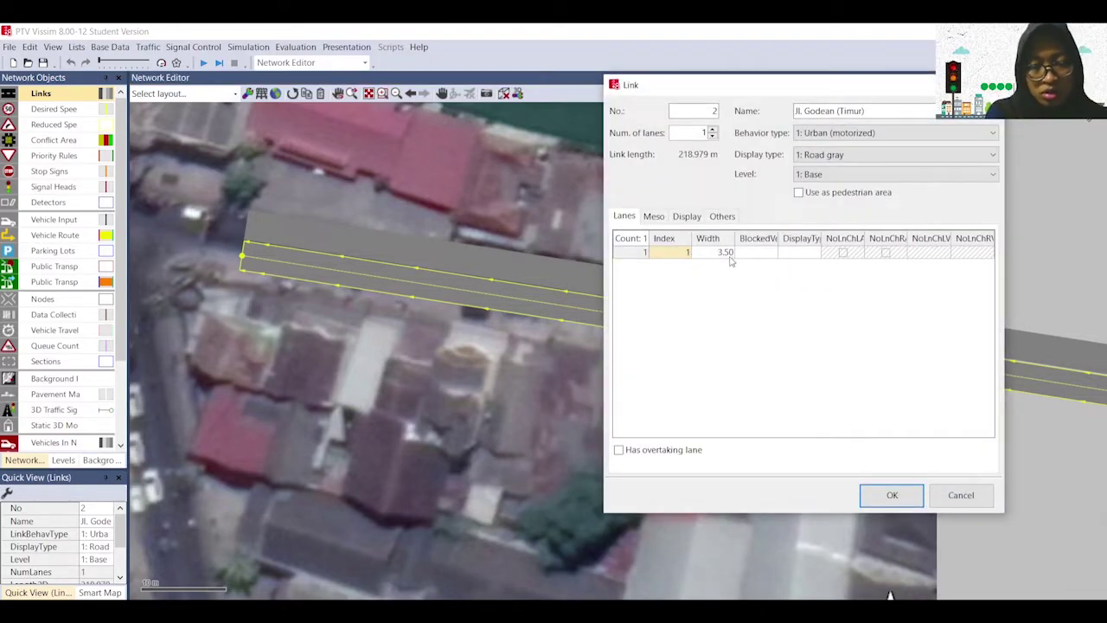
left_click(728, 258)
type("3.3")
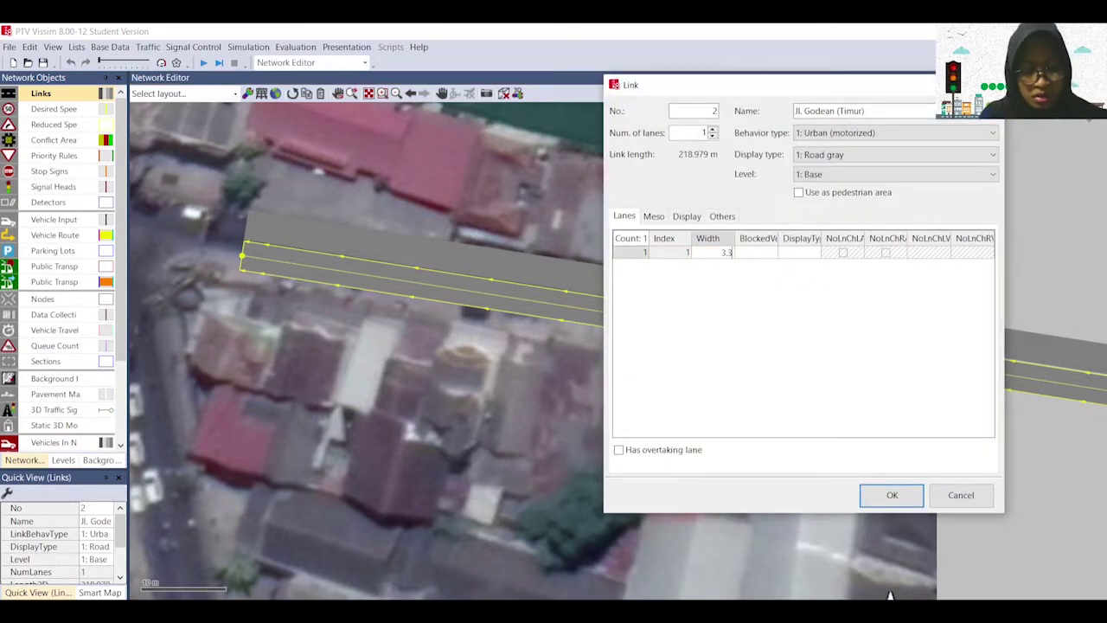
left_click(880, 498)
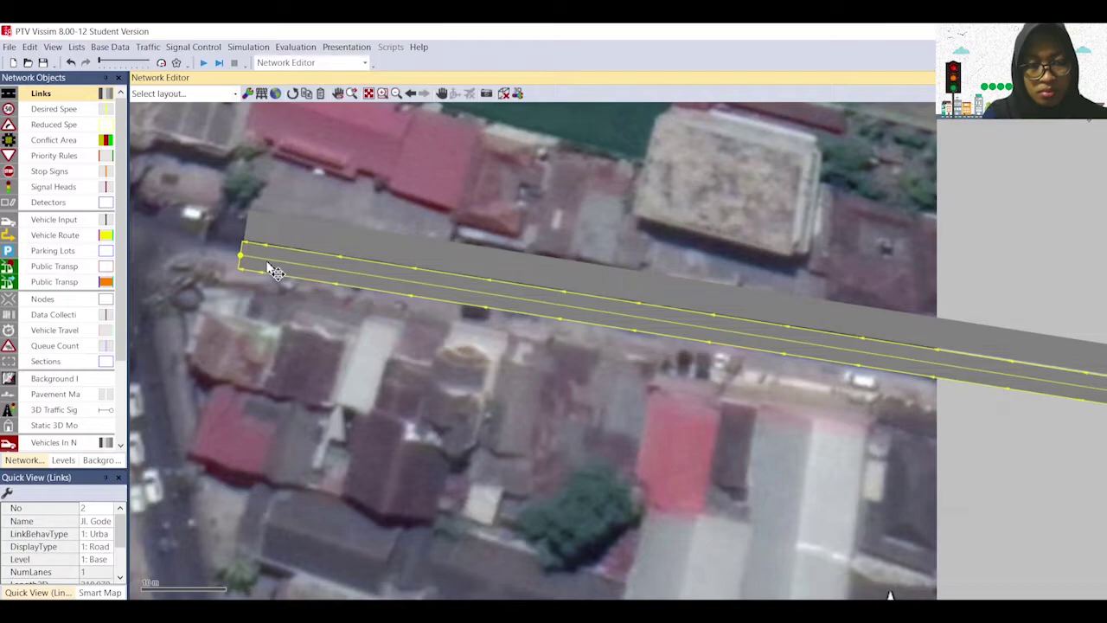
Step: Add a single-lane link beside the road south of the junction, named "Jl. Sidoarum-bantulan" with a lane width of 2
left_click(396, 398)
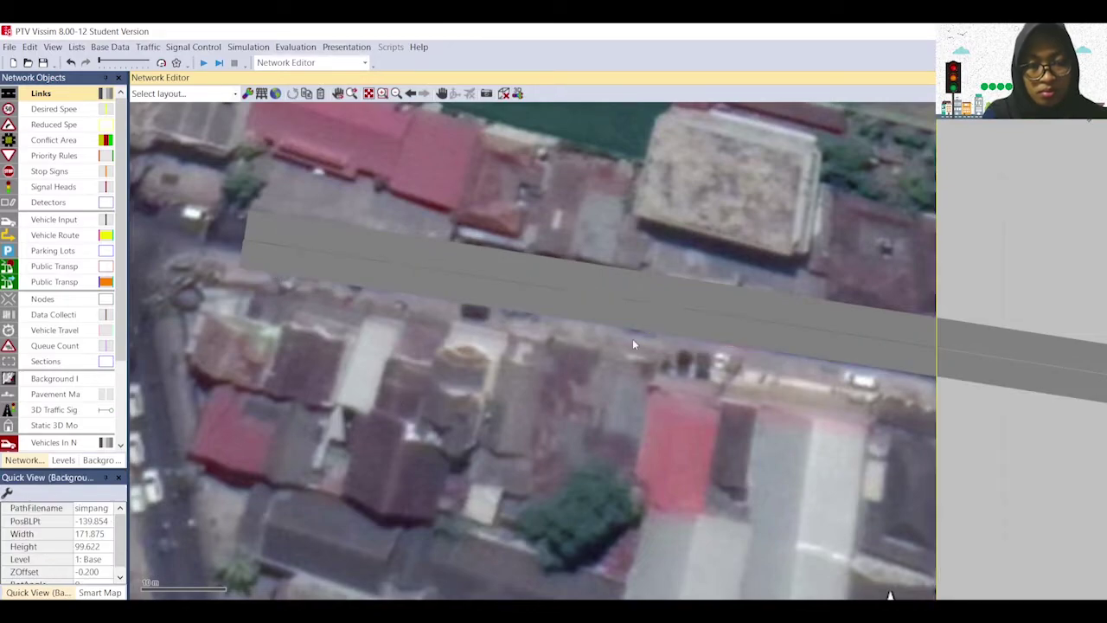
scroll(632, 338, "down", 6)
scroll(633, 350, "up", 2)
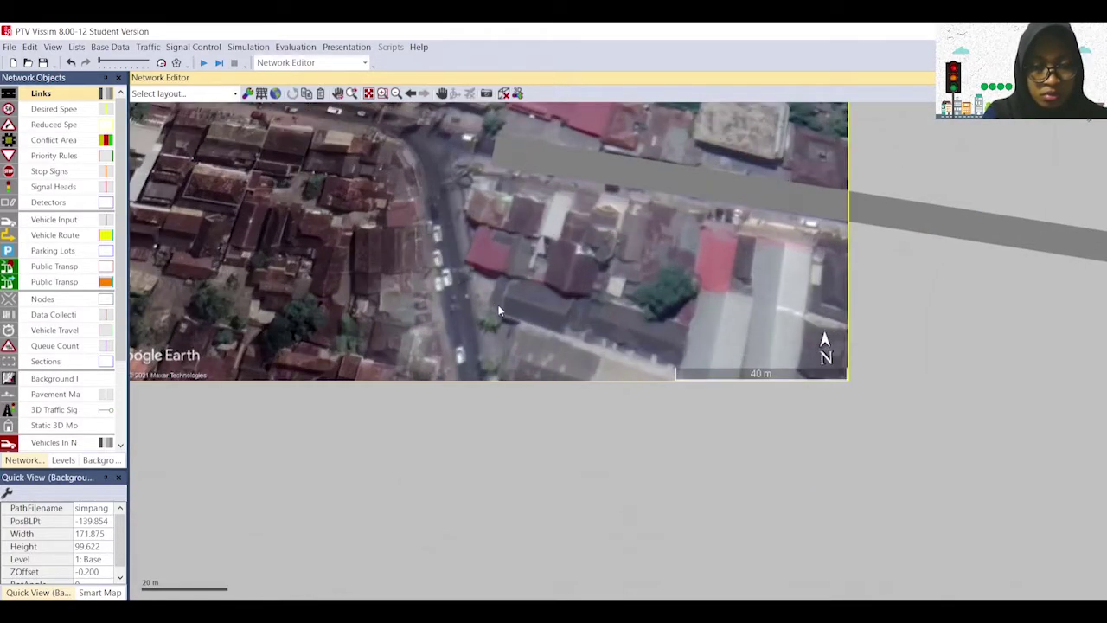
right_click(493, 287)
left_click(529, 318)
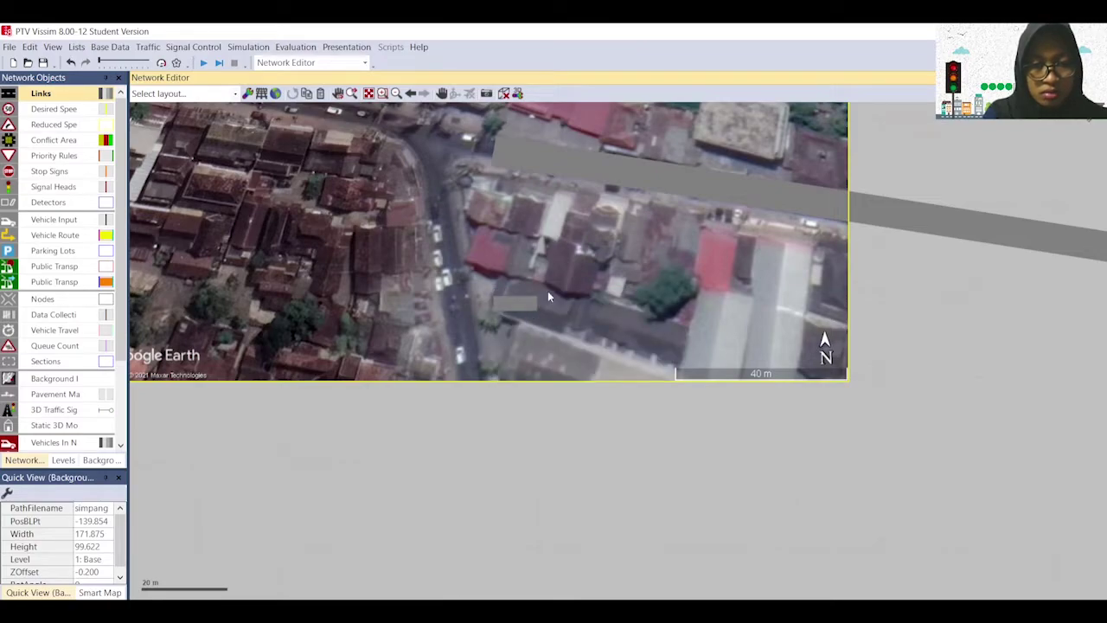
left_click_drag(885, 111, 804, 110)
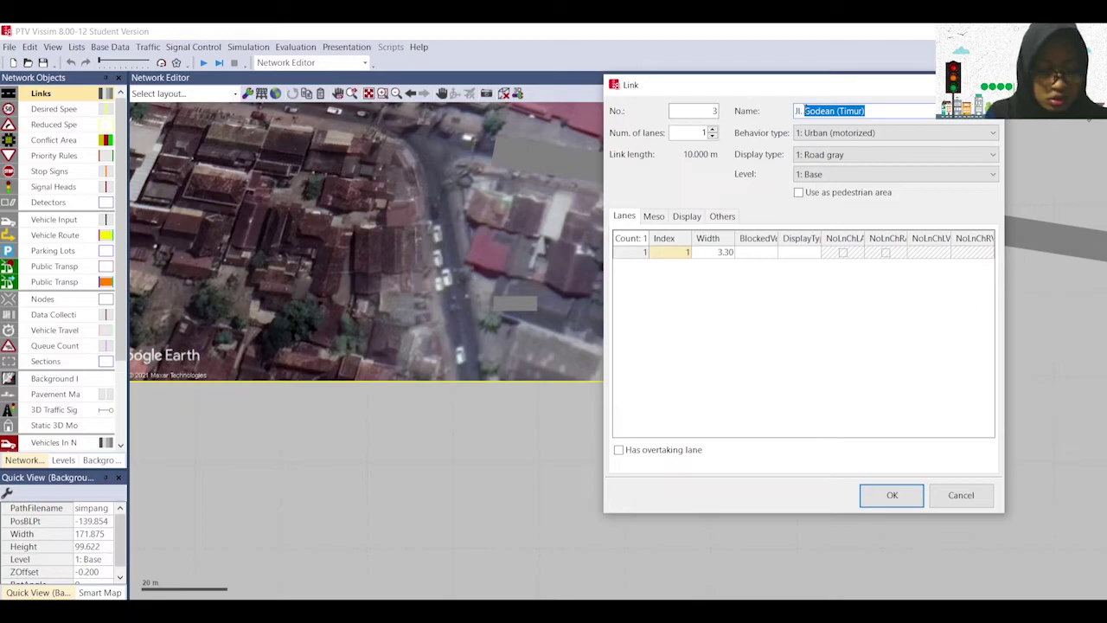
type("Sidoarum-bantulan")
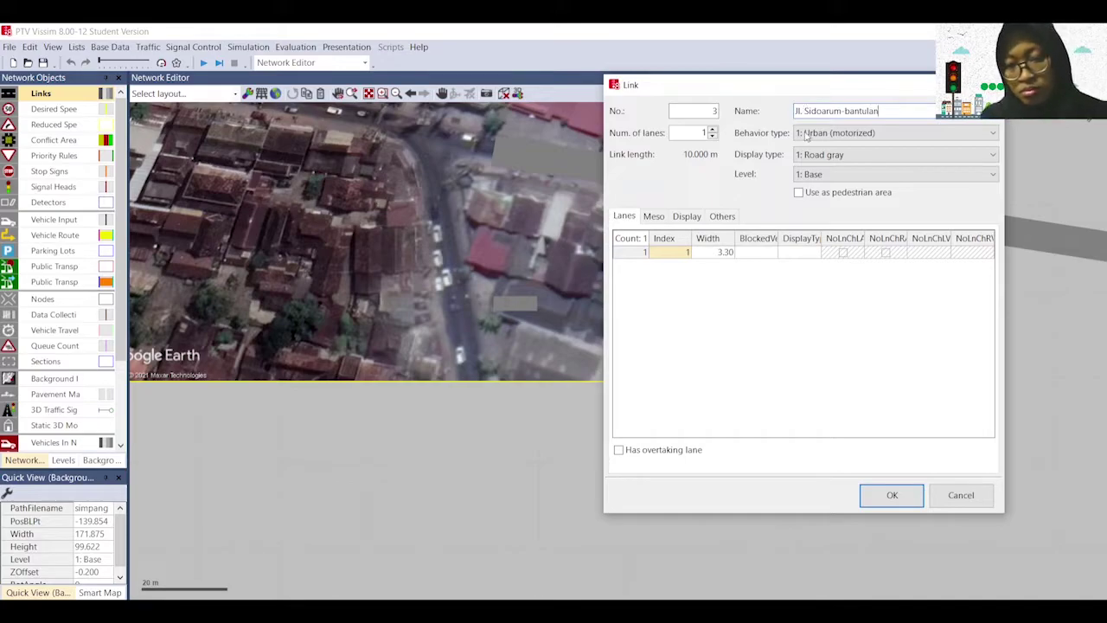
left_click(723, 254)
type("2")
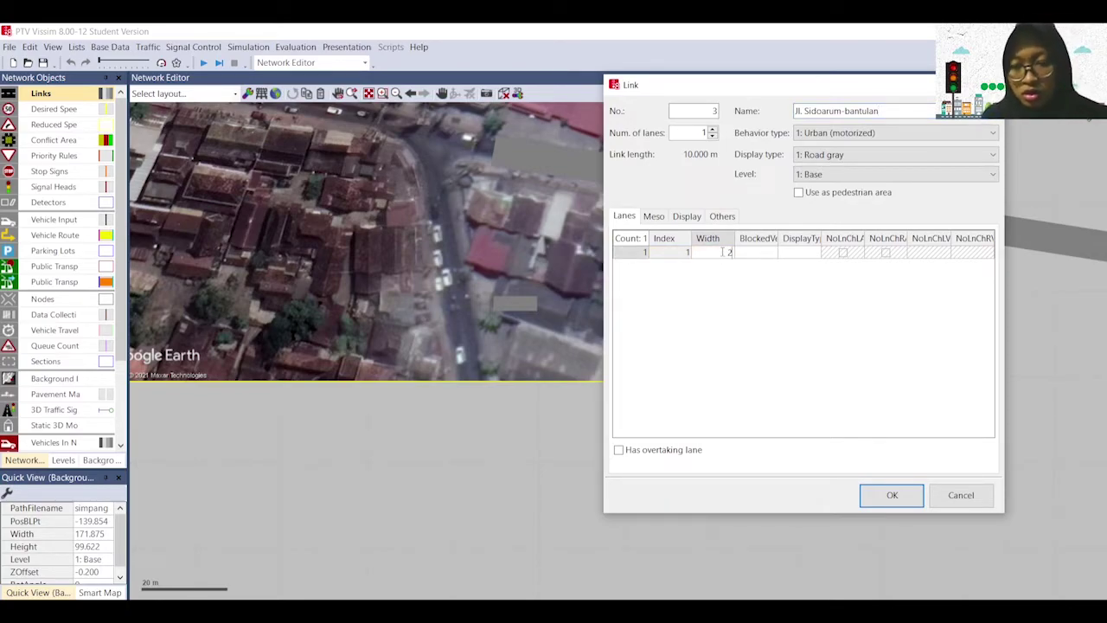
left_click(889, 494)
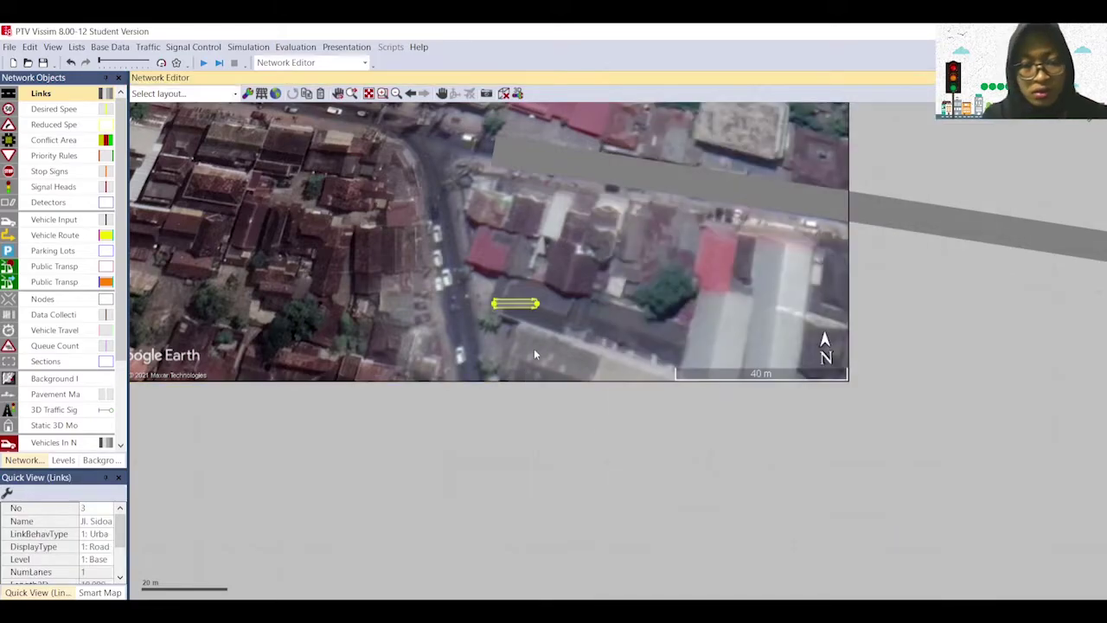
Step: Stretch the Jl. Sidoarum-bantulan link along the southern road from the junction to well beyond the image's south edge, about 213 m long
left_click_drag(496, 304, 442, 203)
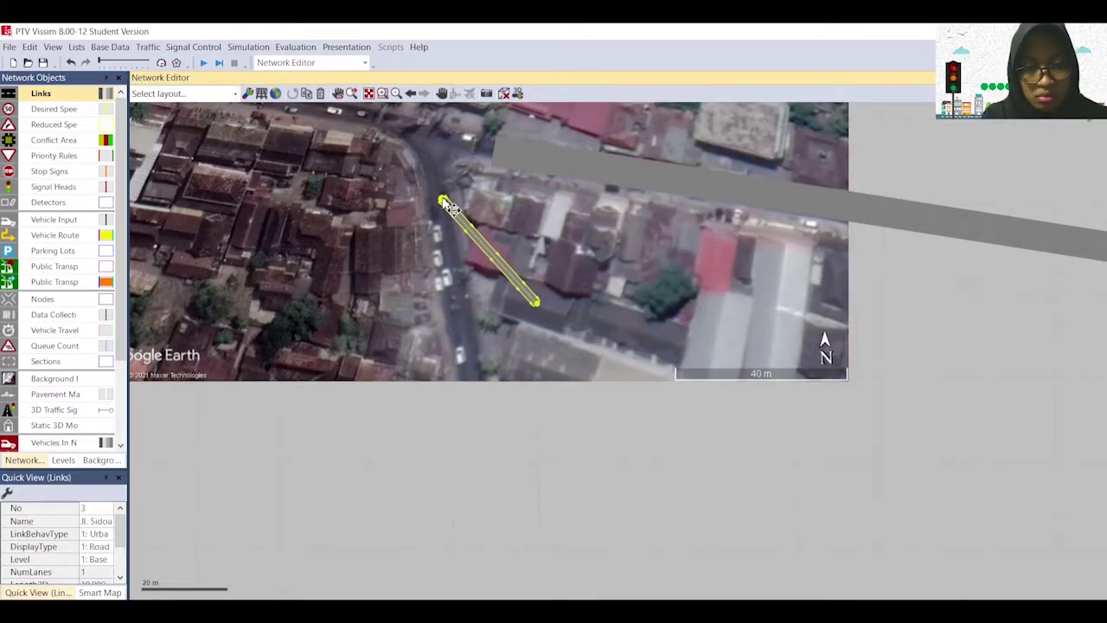
scroll(556, 315, "down", 4)
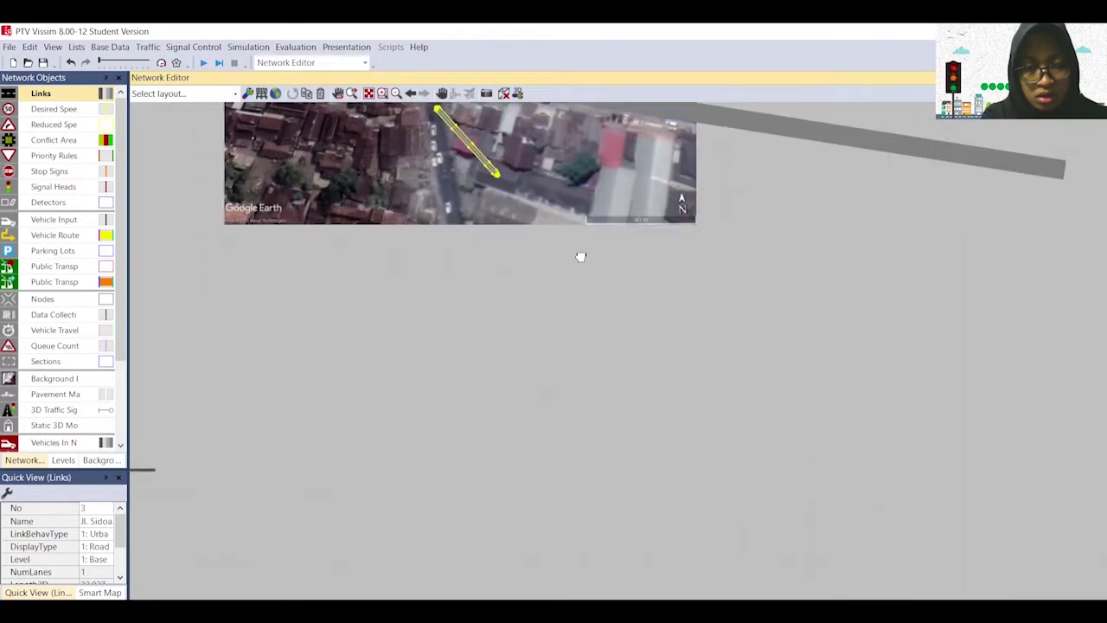
left_click_drag(487, 151, 533, 598)
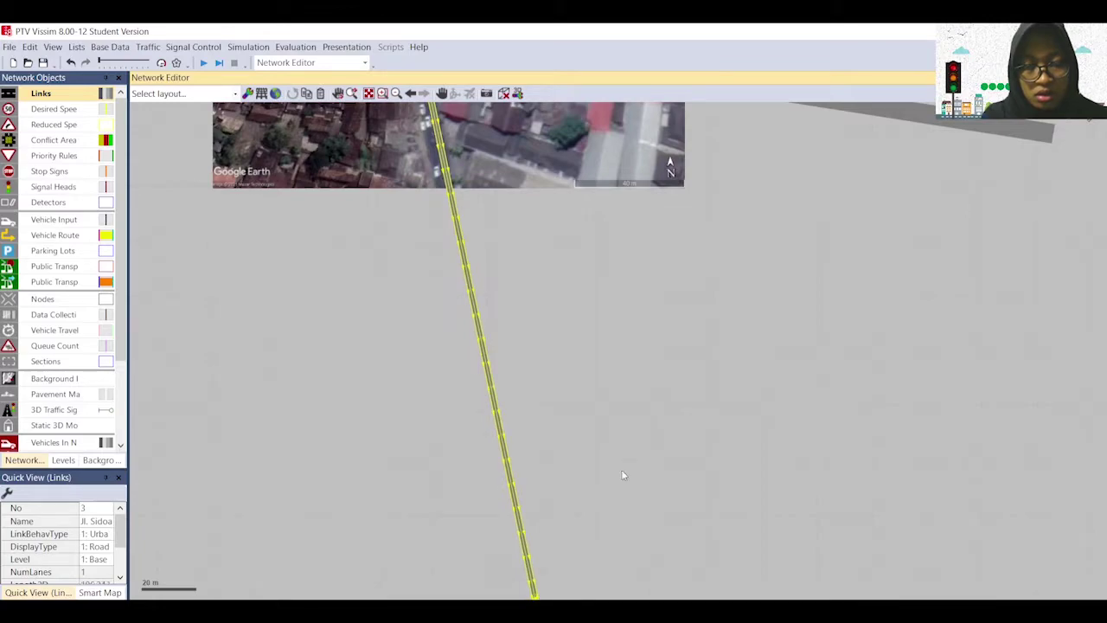
scroll(638, 451, "down", 1)
scroll(639, 450, "down", 1)
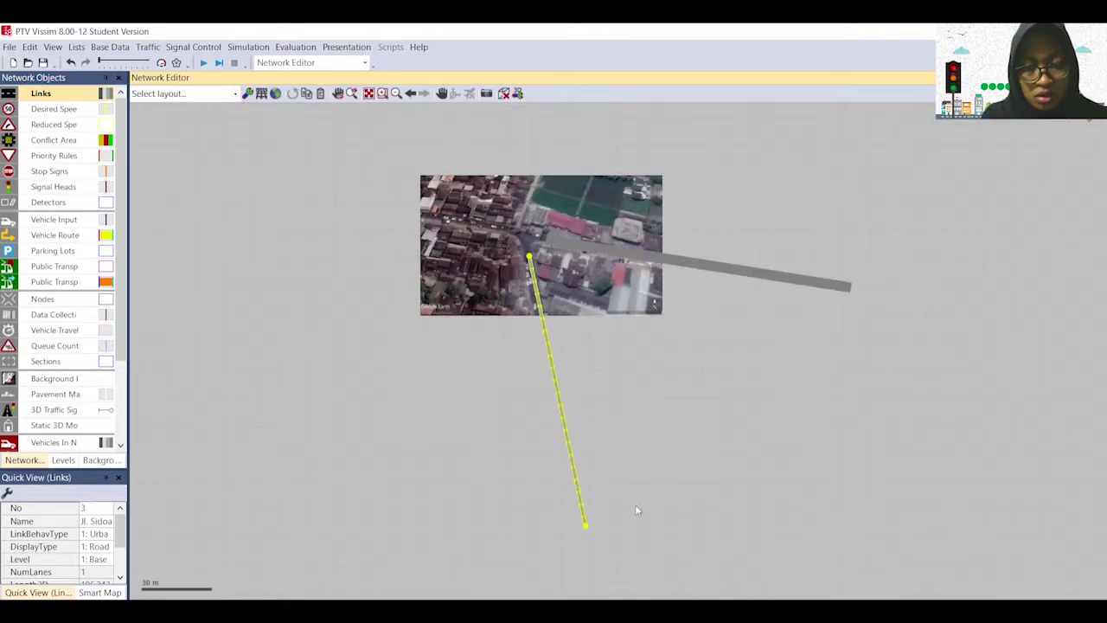
scroll(636, 510, "up", 2)
left_click_drag(612, 530, 578, 513)
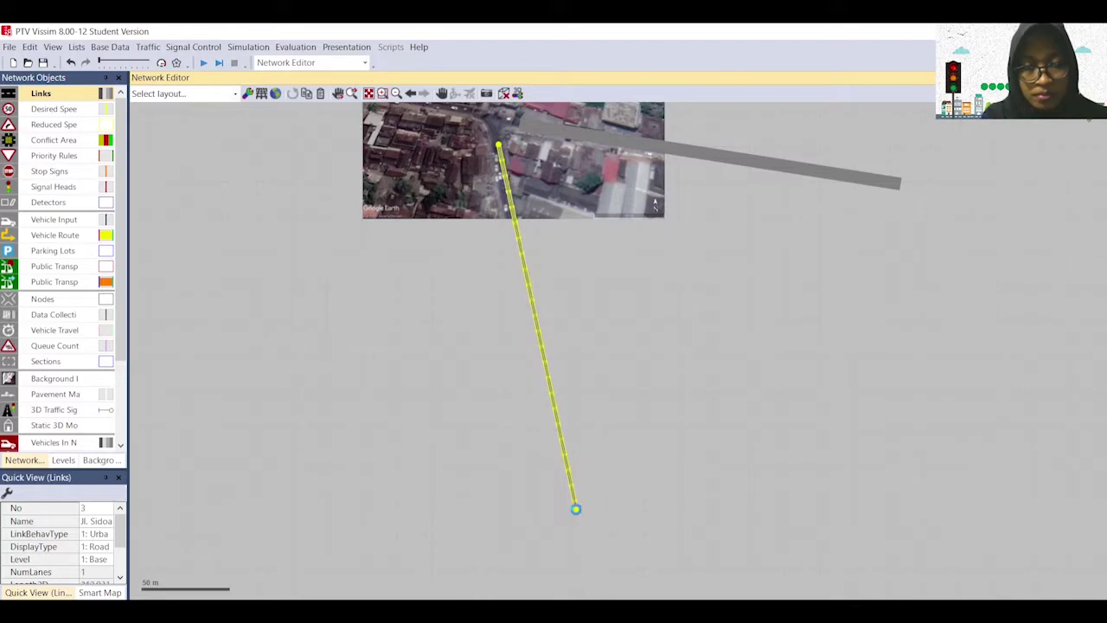
Step: Duplicate the Jl. Sidoarum-bantulan link, place the copy parallel along its west side, and invert the copy's direction
left_click(510, 149)
left_click_drag(510, 147, 536, 353)
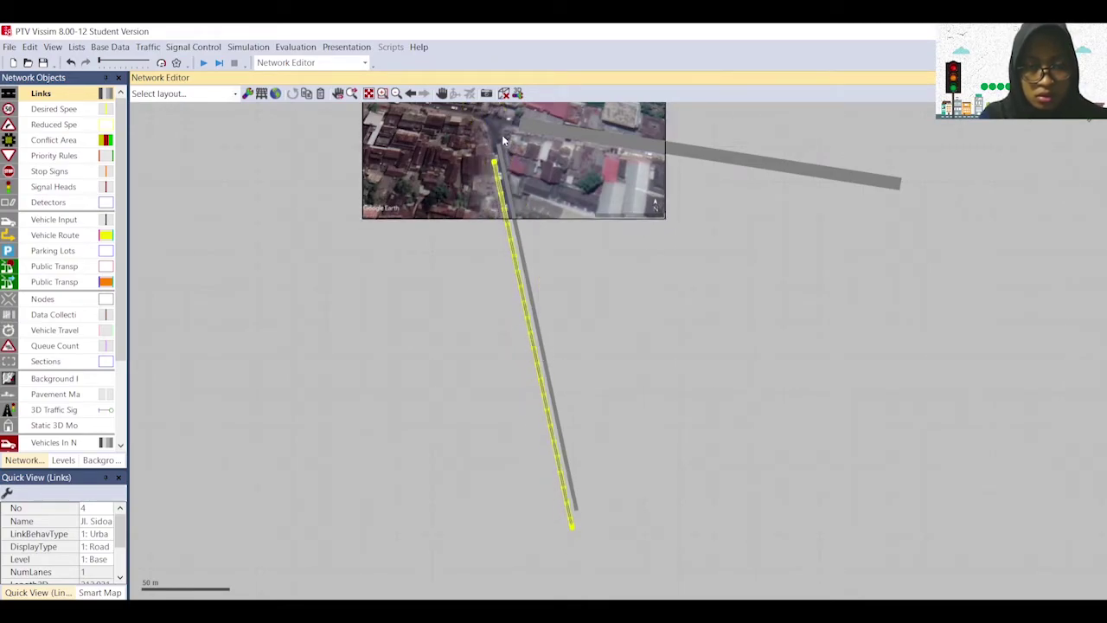
scroll(504, 145, "up", 6)
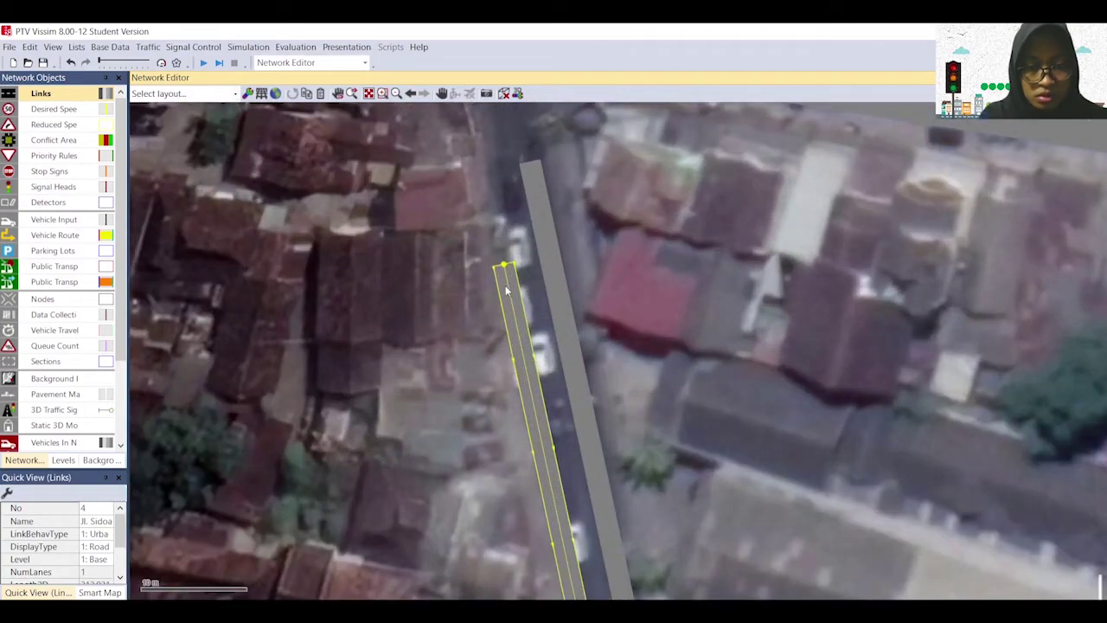
left_click_drag(506, 290, 517, 199)
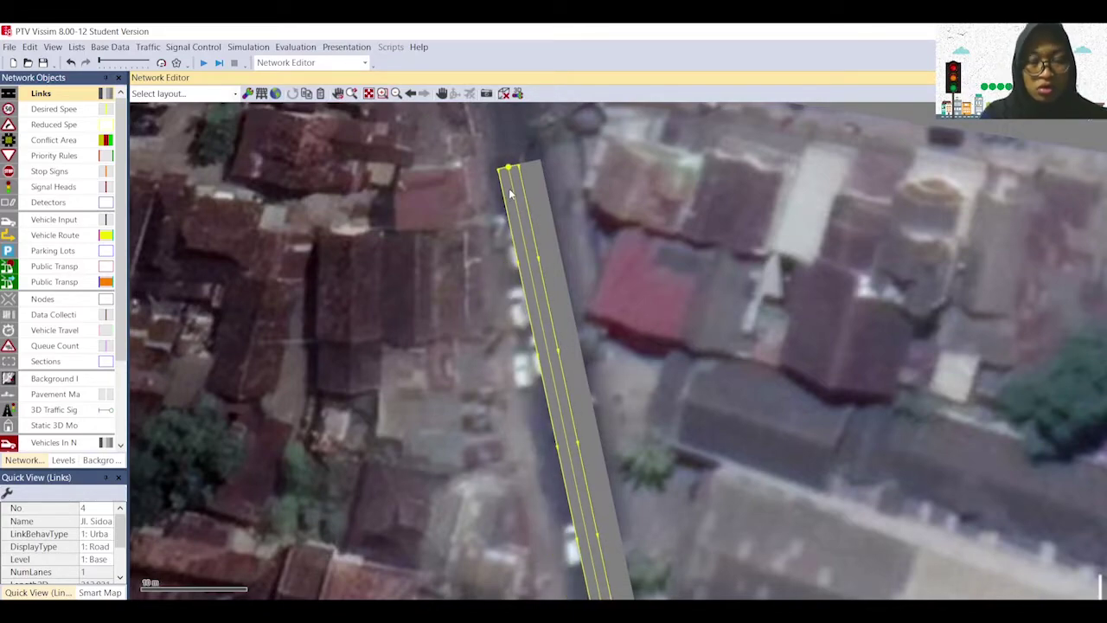
right_click(509, 173)
left_click(553, 472)
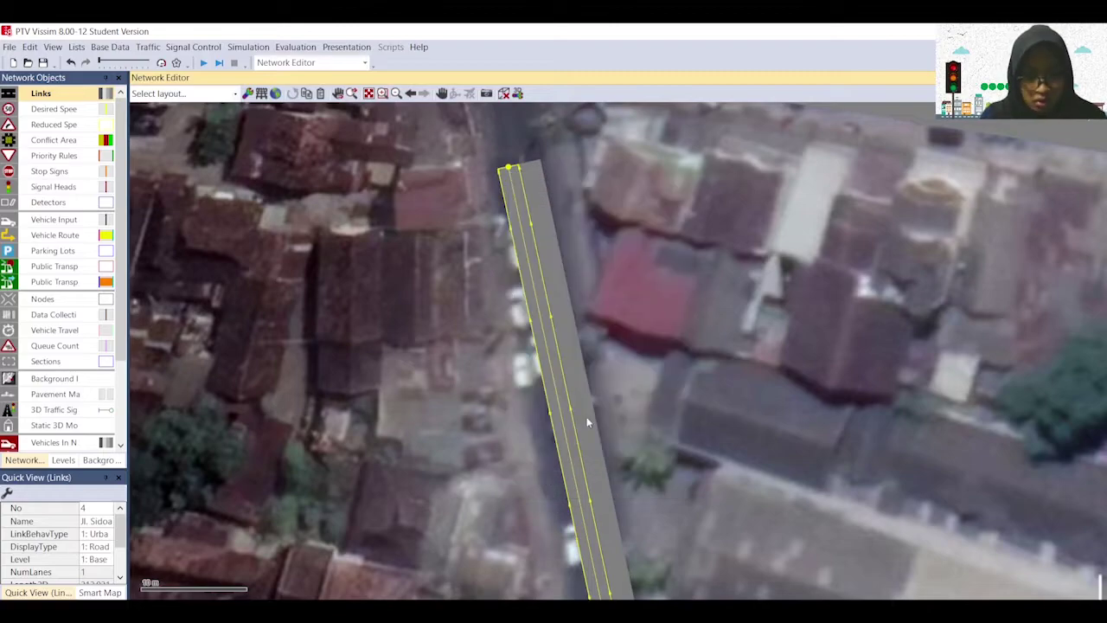
Step: Add a single-lane link on the road west of the junction, named "Jl. Godean (Barat)" with a lane width of 3.5
scroll(672, 347, "down", 6)
left_click(543, 264)
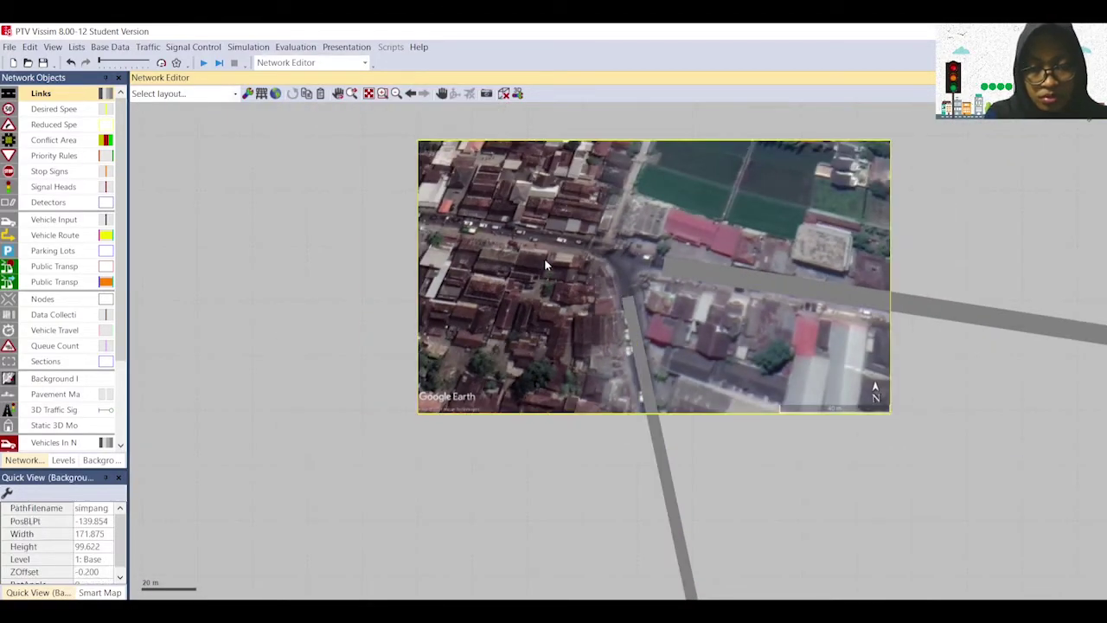
scroll(544, 263, "up", 4)
right_click(512, 278)
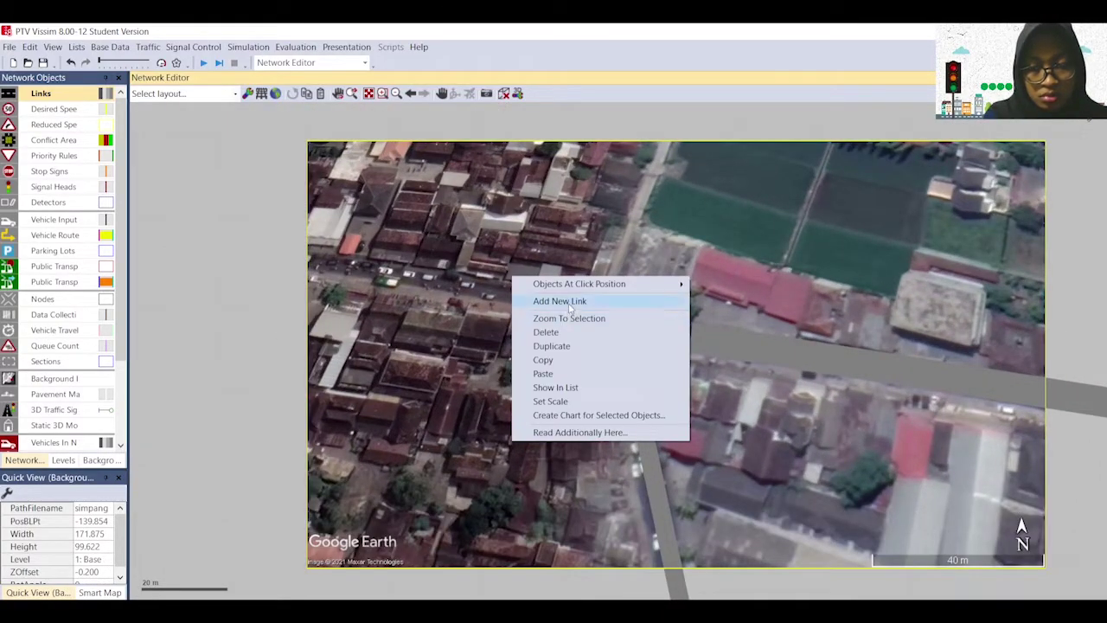
left_click(569, 302)
left_click_drag(890, 106, 805, 119)
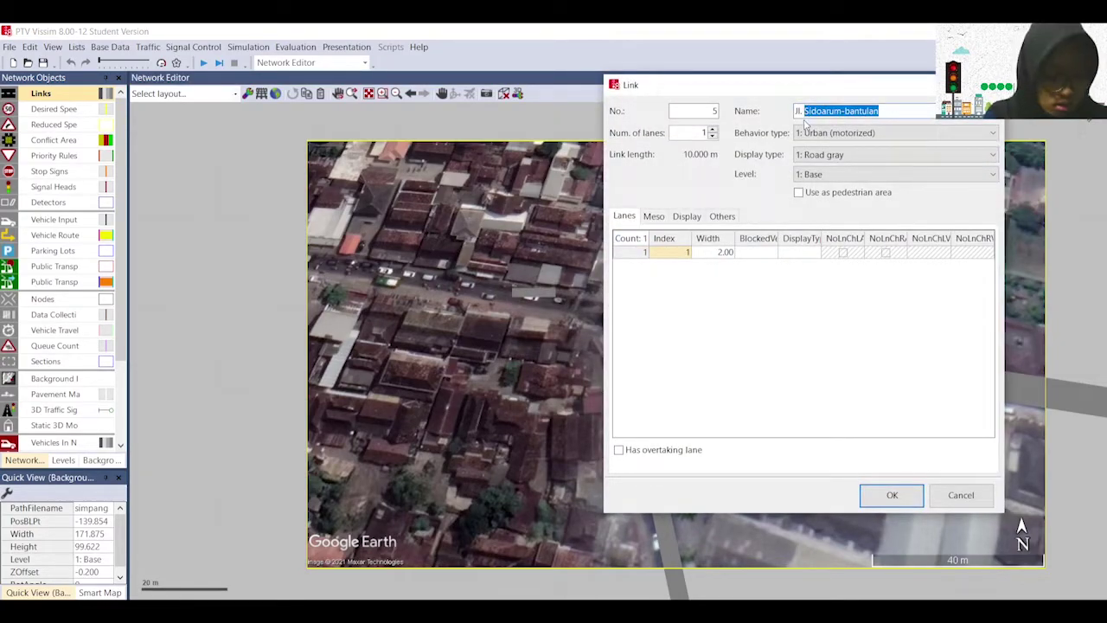
type("Godean")
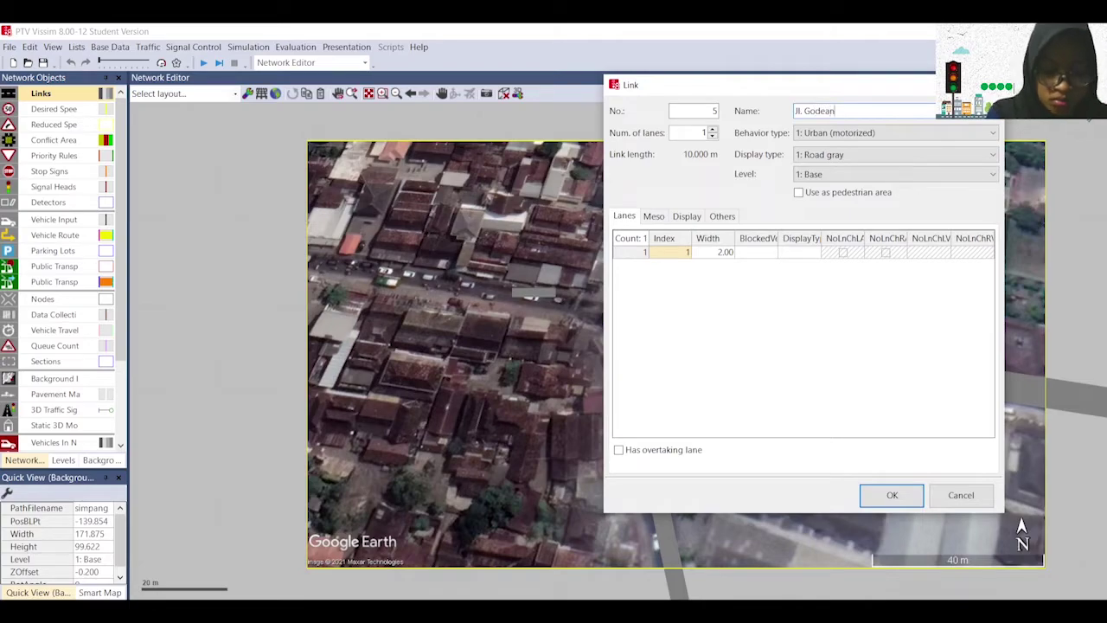
type(" (Barat")
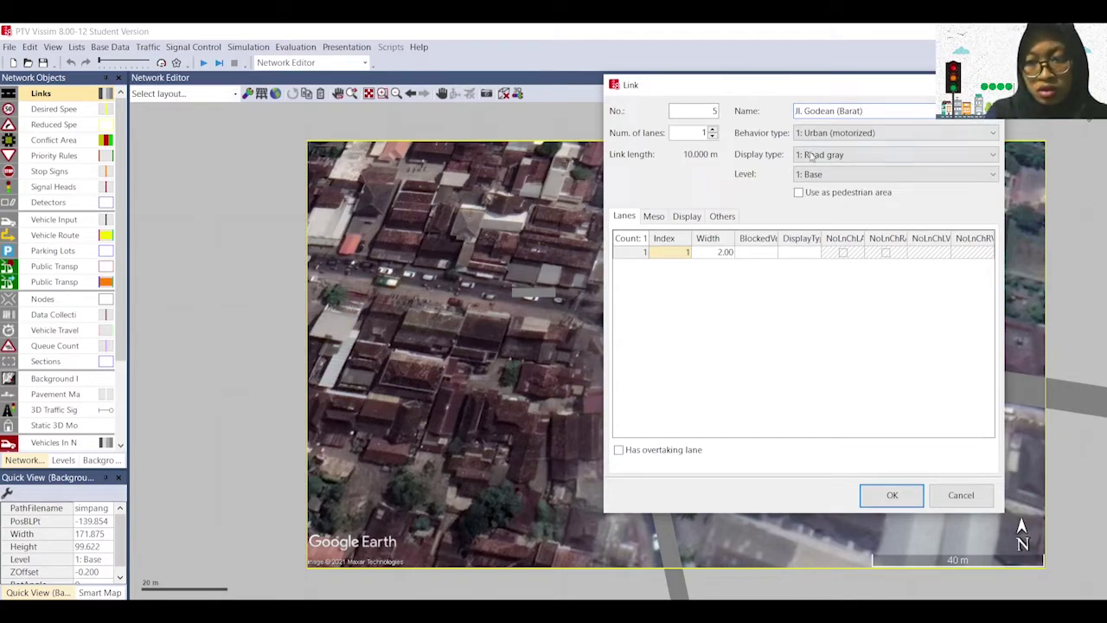
left_click(724, 252)
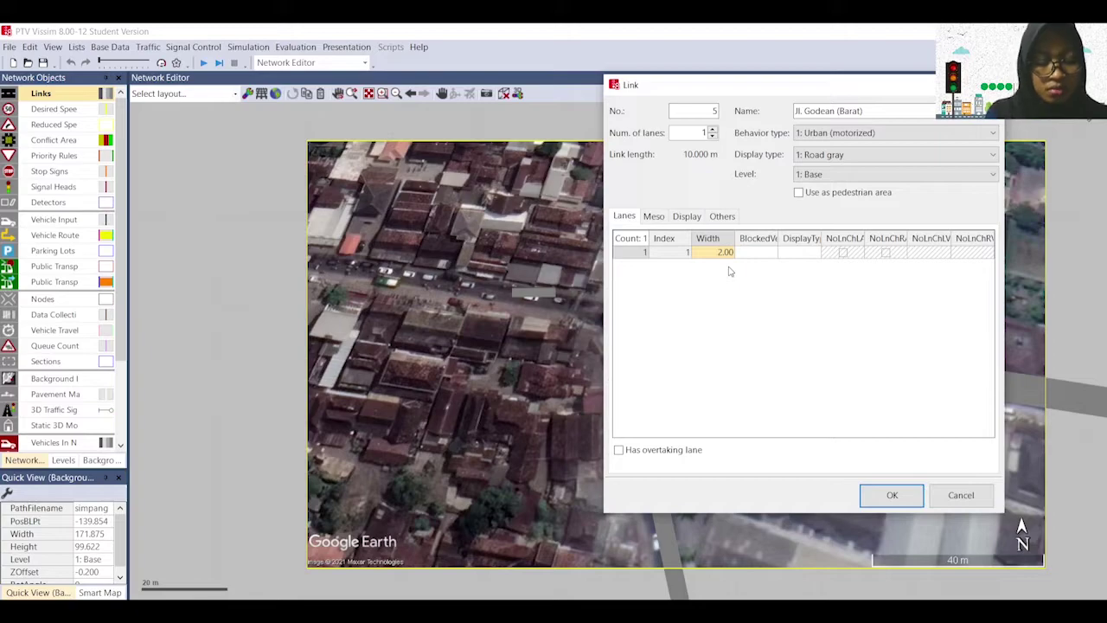
type("3")
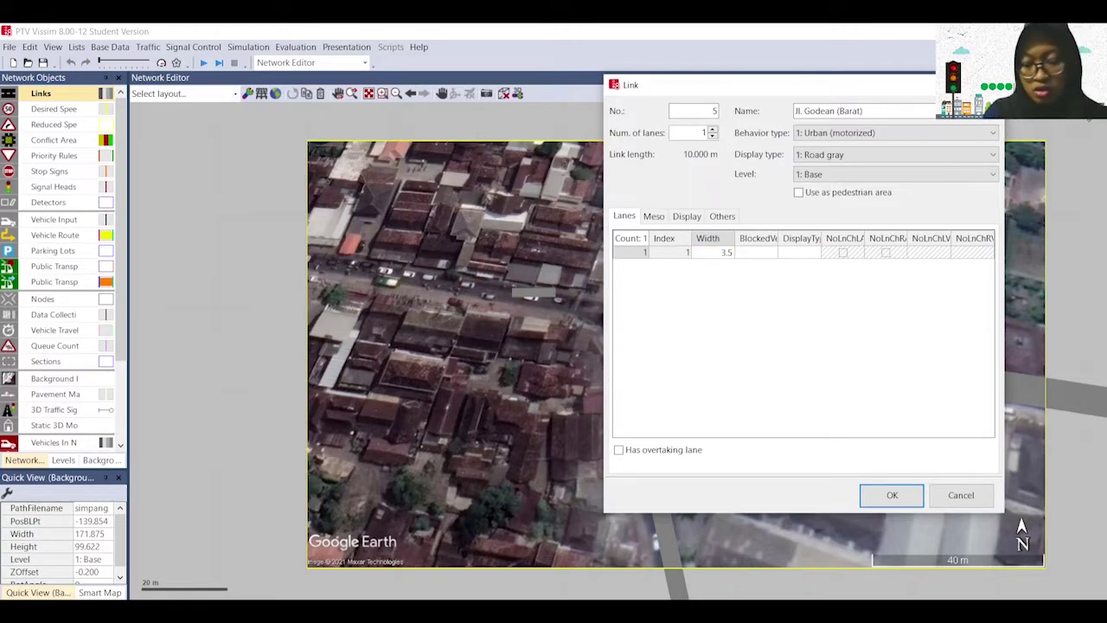
type(".5")
key("Return")
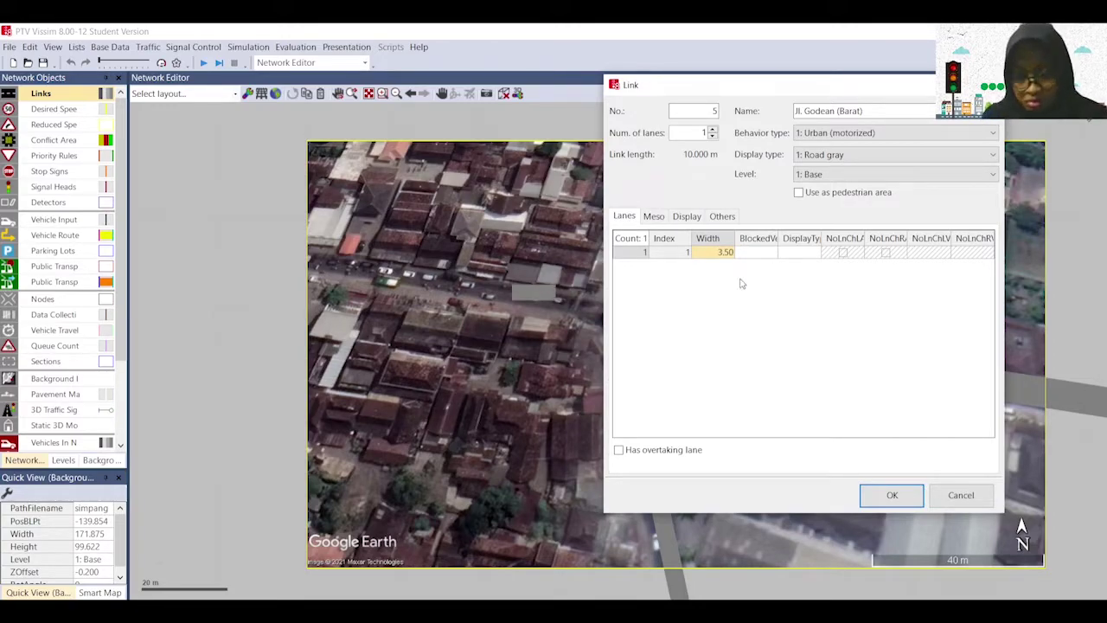
left_click(915, 498)
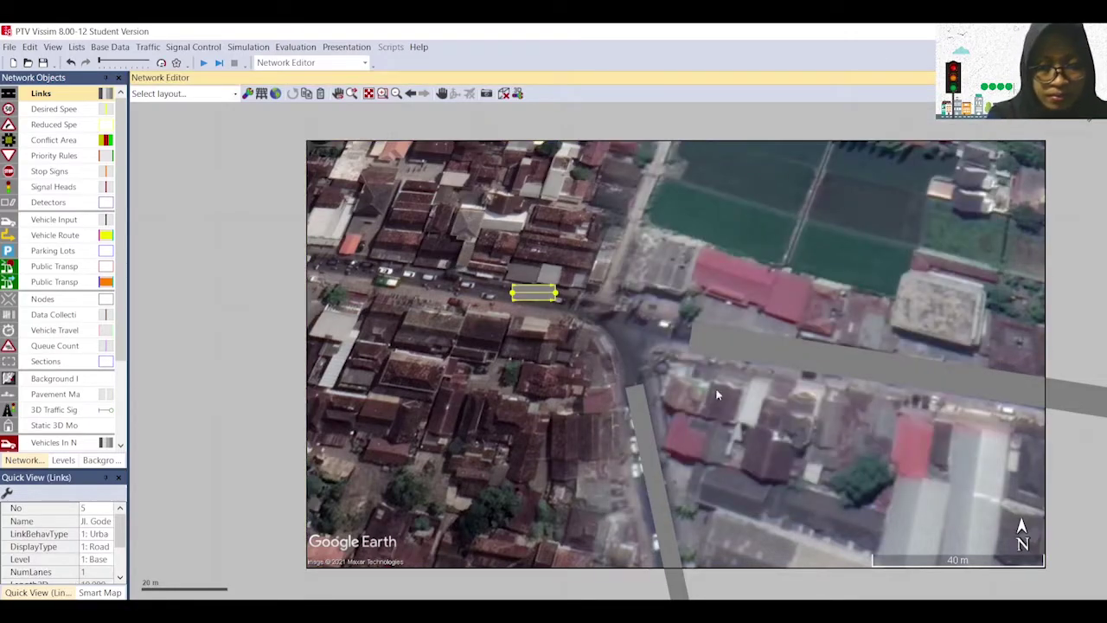
Step: Stretch the Jl. Godean (Barat) link along the western road from the junction to well beyond the image's west edge, about 217 m long
scroll(721, 386, "down", 2)
scroll(605, 332, "up", 2)
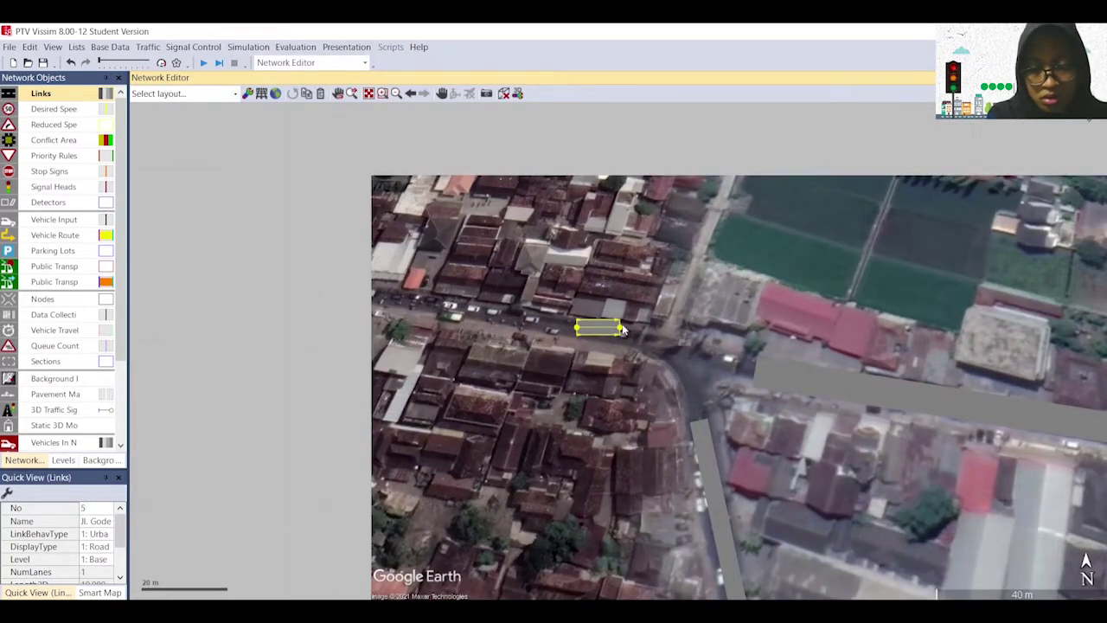
left_click_drag(621, 330, 649, 340)
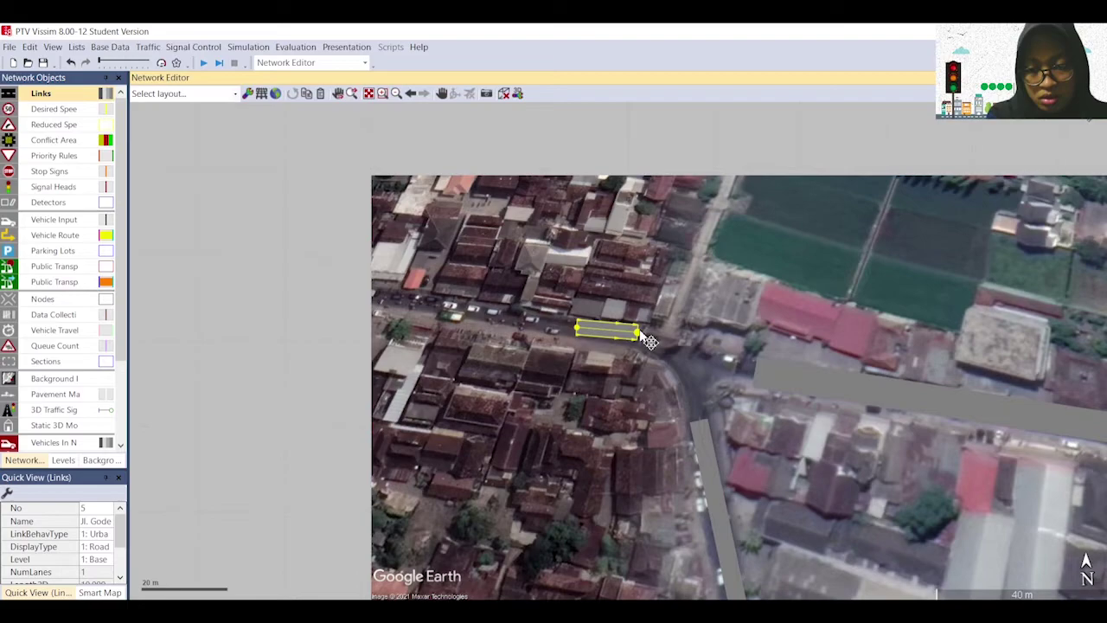
left_click_drag(577, 329, 153, 256)
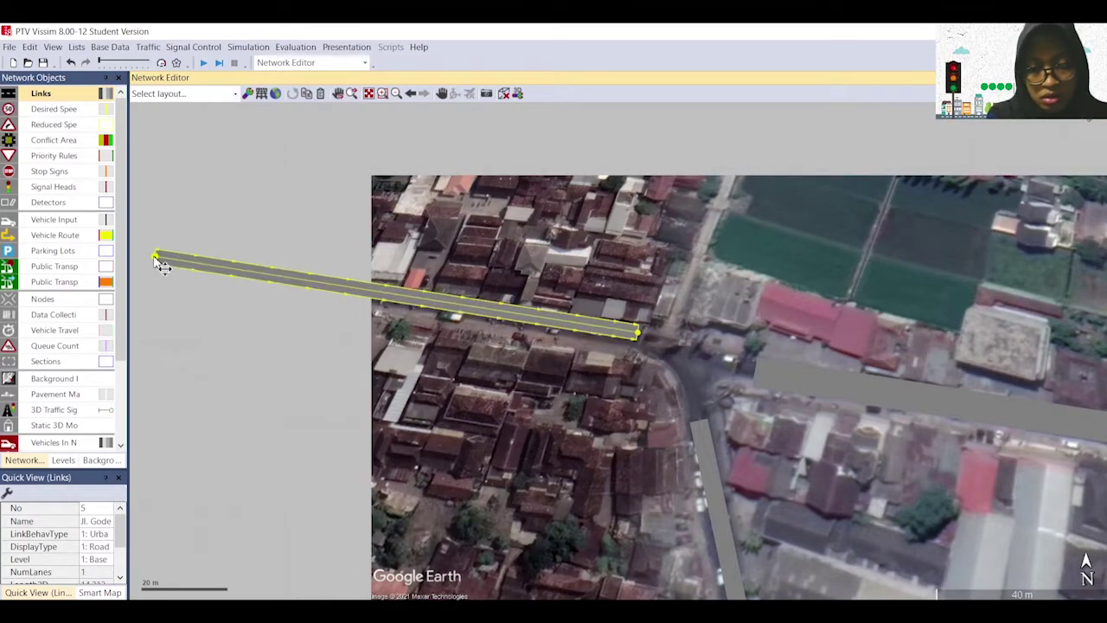
scroll(269, 324, "down", 2)
scroll(325, 301, "up", 1)
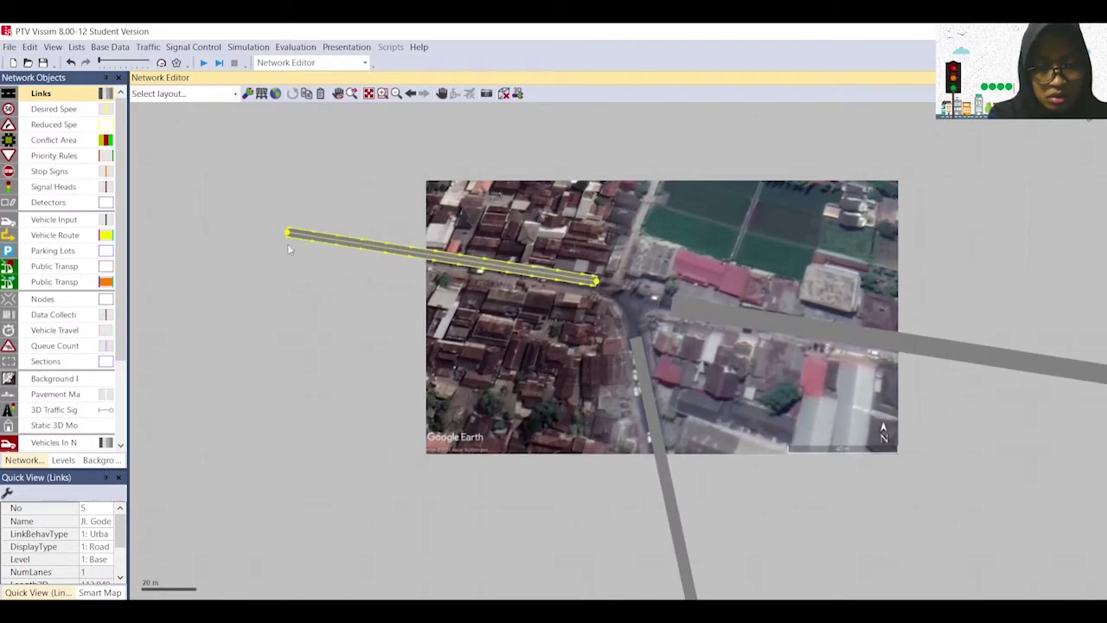
scroll(297, 261, "down", 1)
scroll(297, 262, "down", 2)
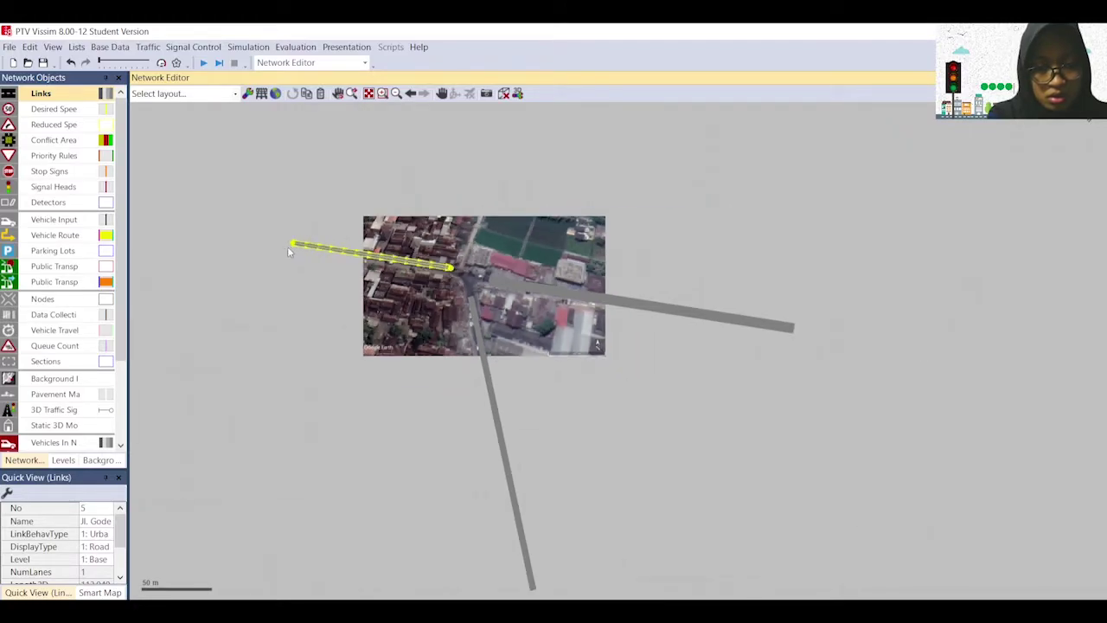
left_click_drag(297, 250, 154, 216)
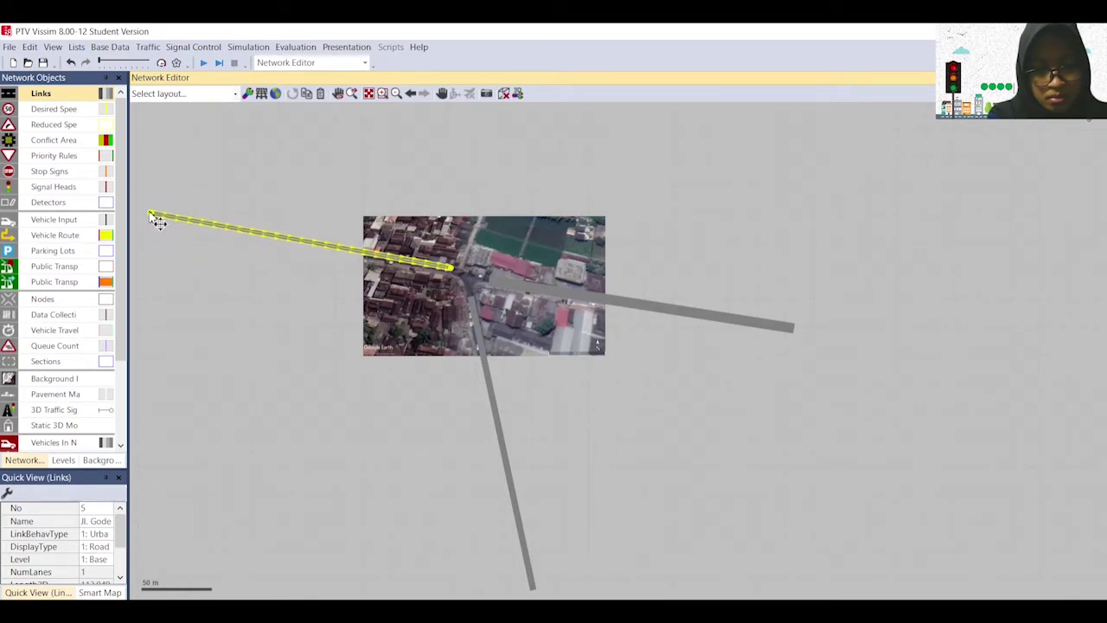
Step: Duplicate the Jl. Godean (Barat) link, place the copy parallel along its south side, and invert the copy's direction
scroll(419, 234, "up", 3)
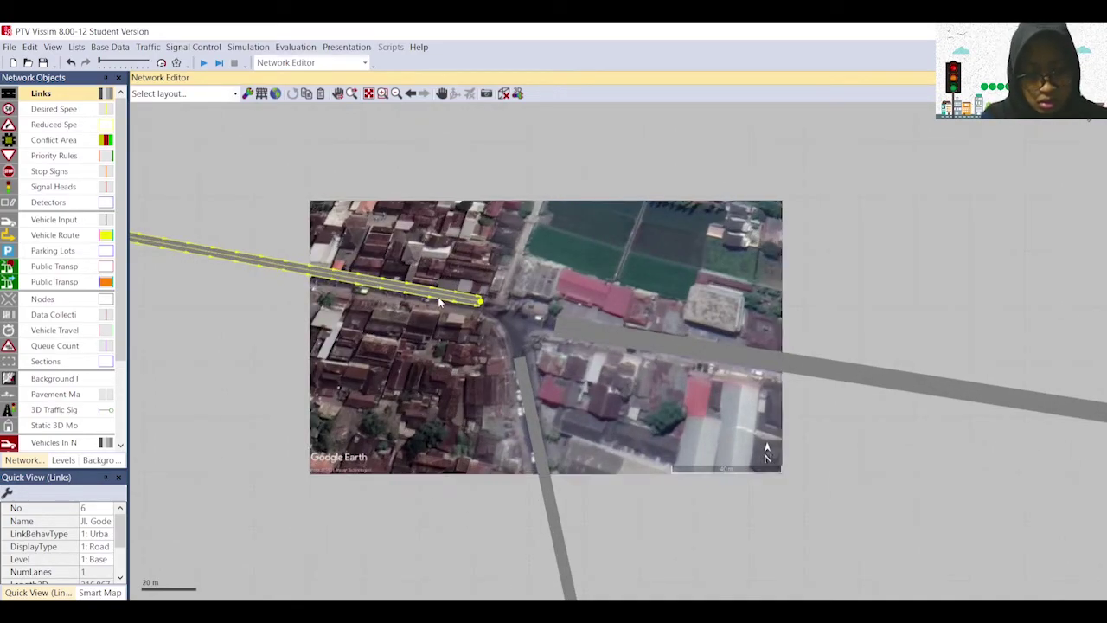
key("ctrl+v")
scroll(442, 317, "up", 3)
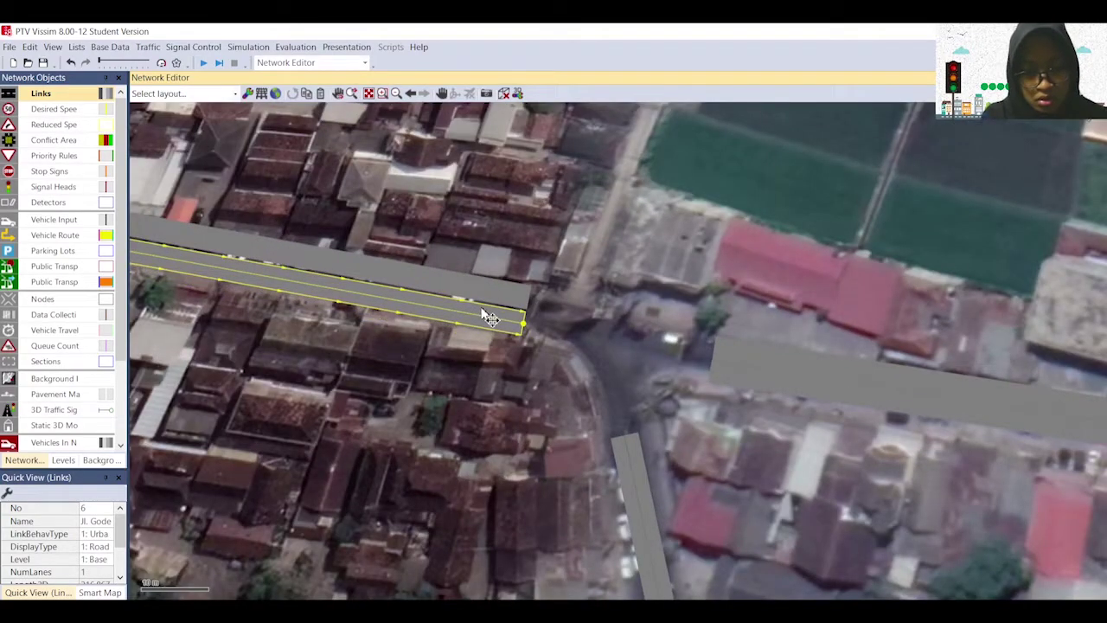
mouse_move(489, 317)
left_mouse_down()
mouse_move(481, 304)
mouse_move(491, 314)
left_mouse_up()
right_click(481, 301)
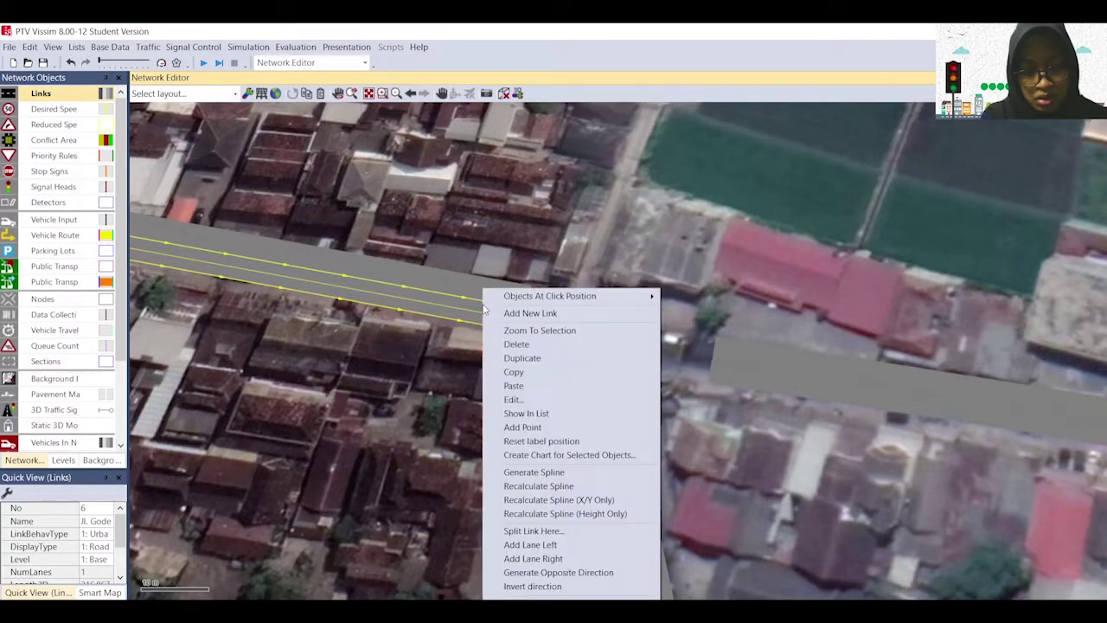
left_click(556, 593)
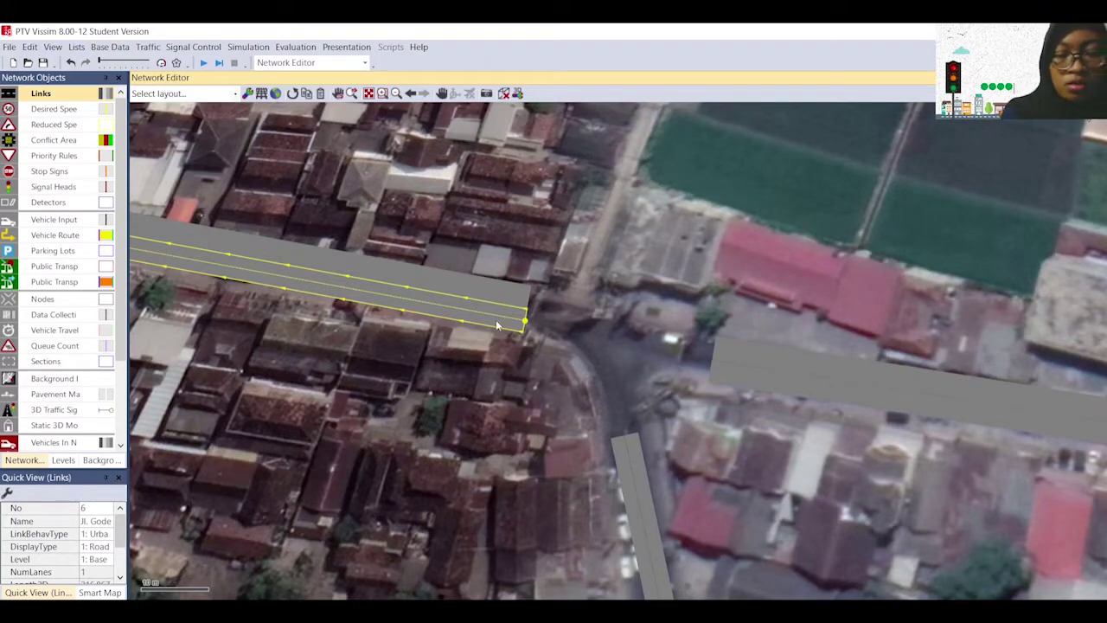
Step: Set the lane width of the southern Jl. Godean (Barat) link to 3.3
right_click(496, 321)
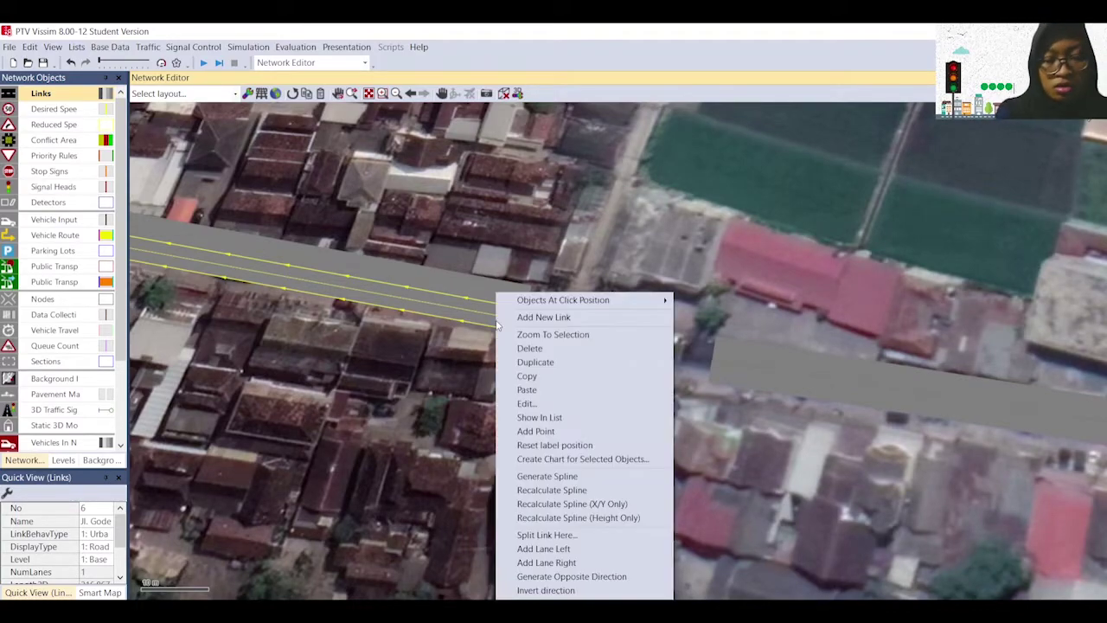
left_click(545, 401)
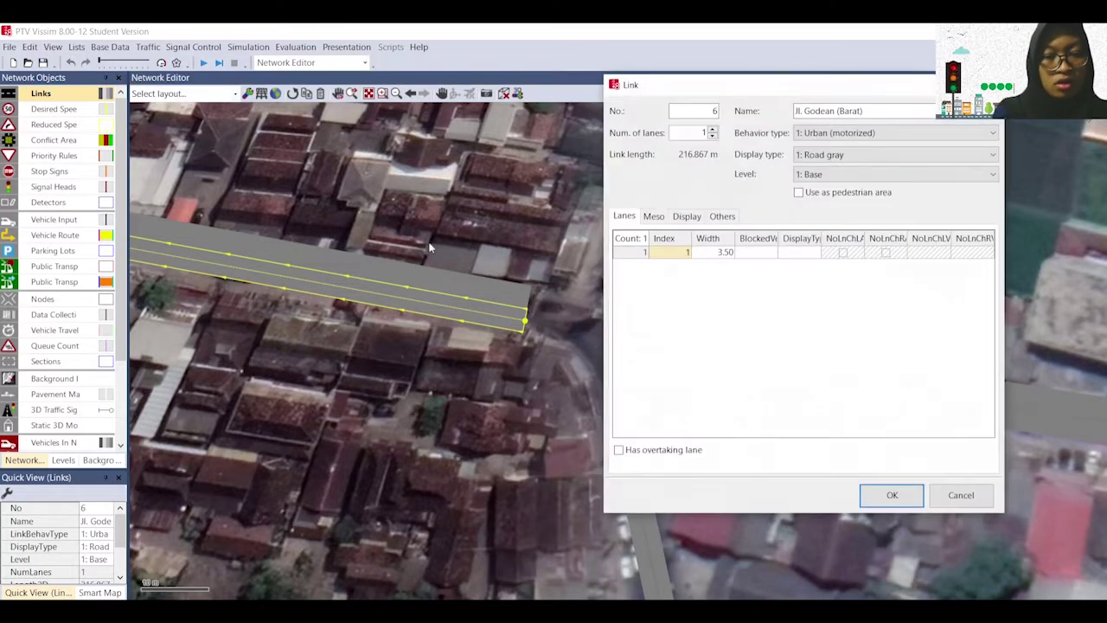
left_click(729, 252)
left_click(729, 252)
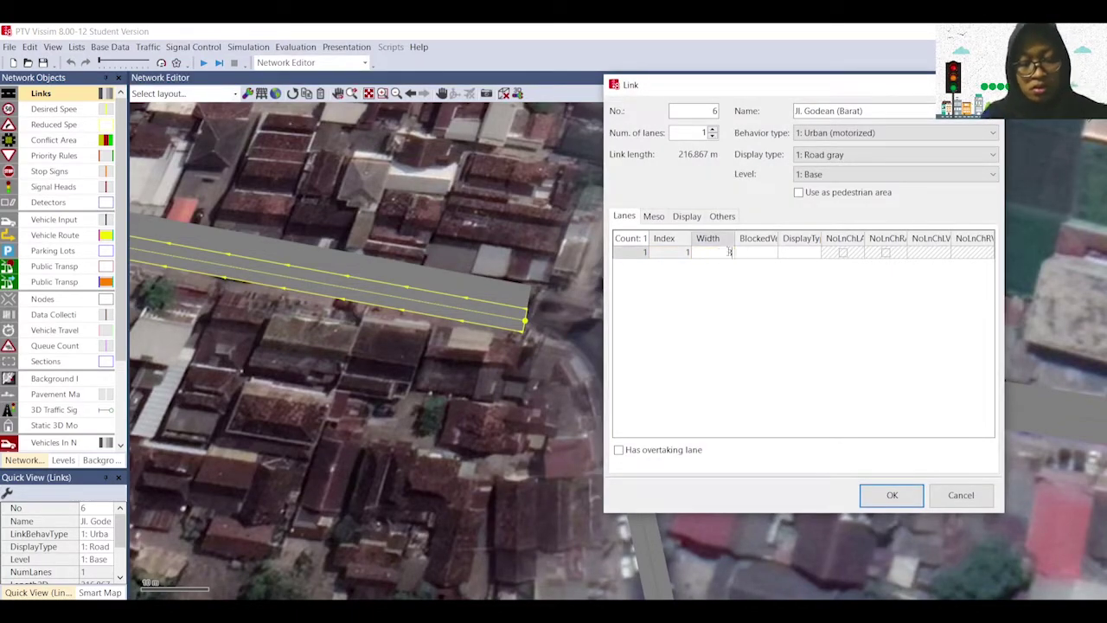
left_click(871, 500)
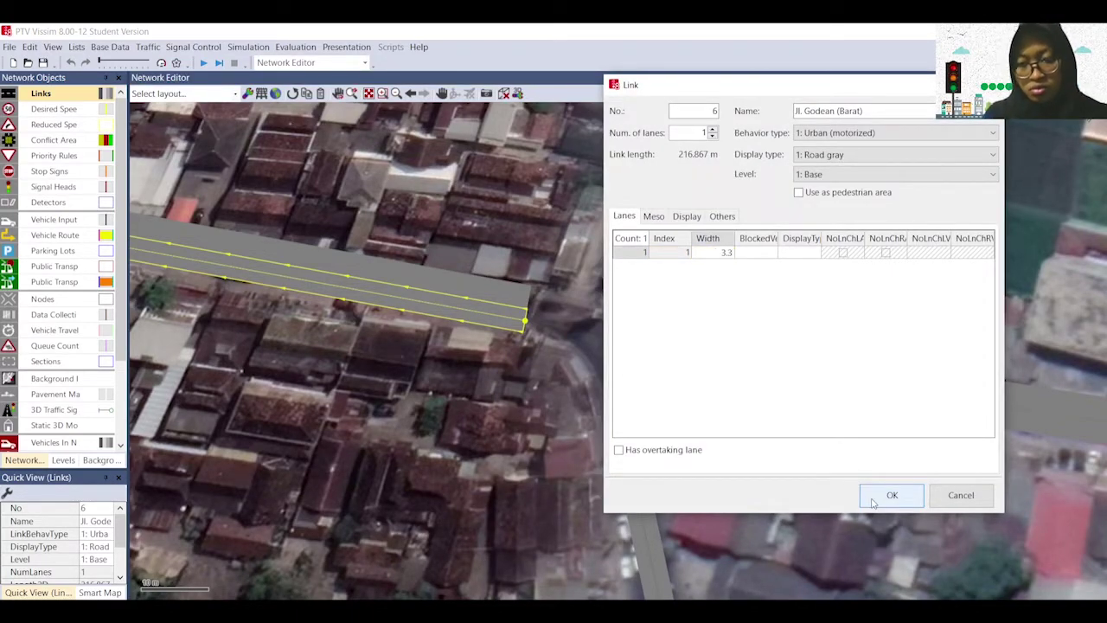
left_click(871, 500)
left_click(605, 291)
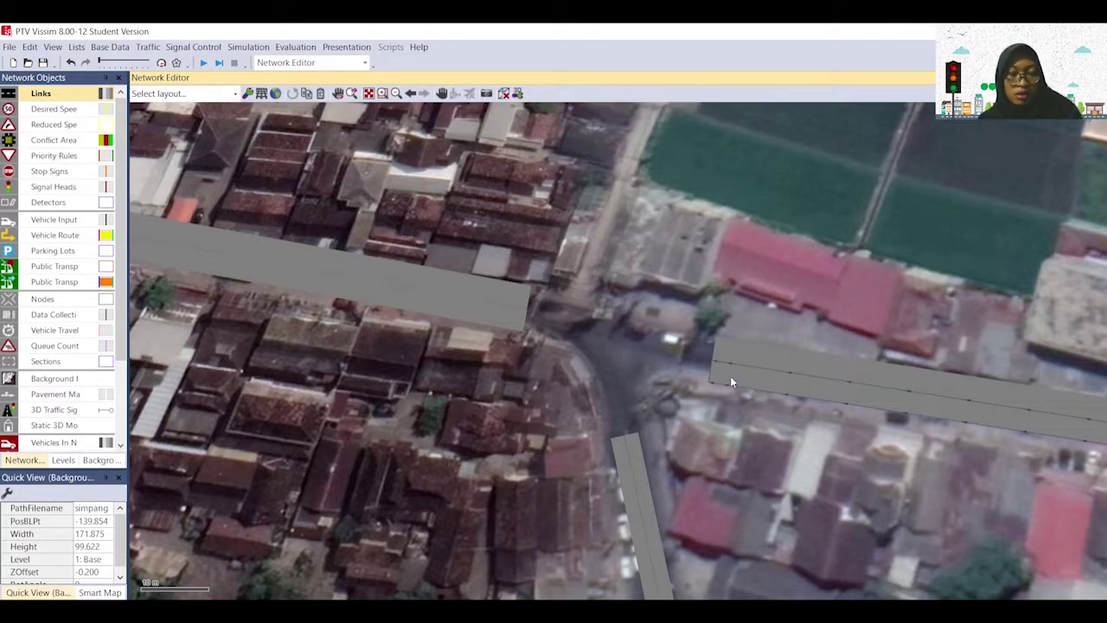
Step: Connect the eastern road's junction-bound link to the southern road's outbound link with a connector named "Ti,ur-Selatan" and 10 spline points
left_click(776, 379)
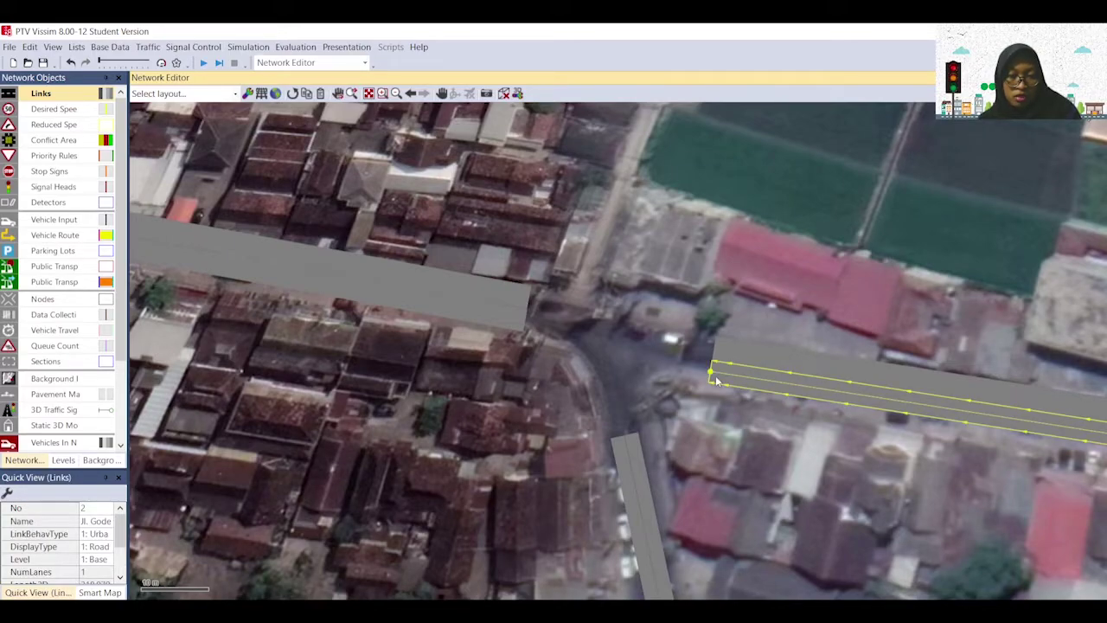
mouse_move(714, 374)
left_mouse_down()
mouse_move(634, 415)
mouse_move(632, 439)
left_mouse_up()
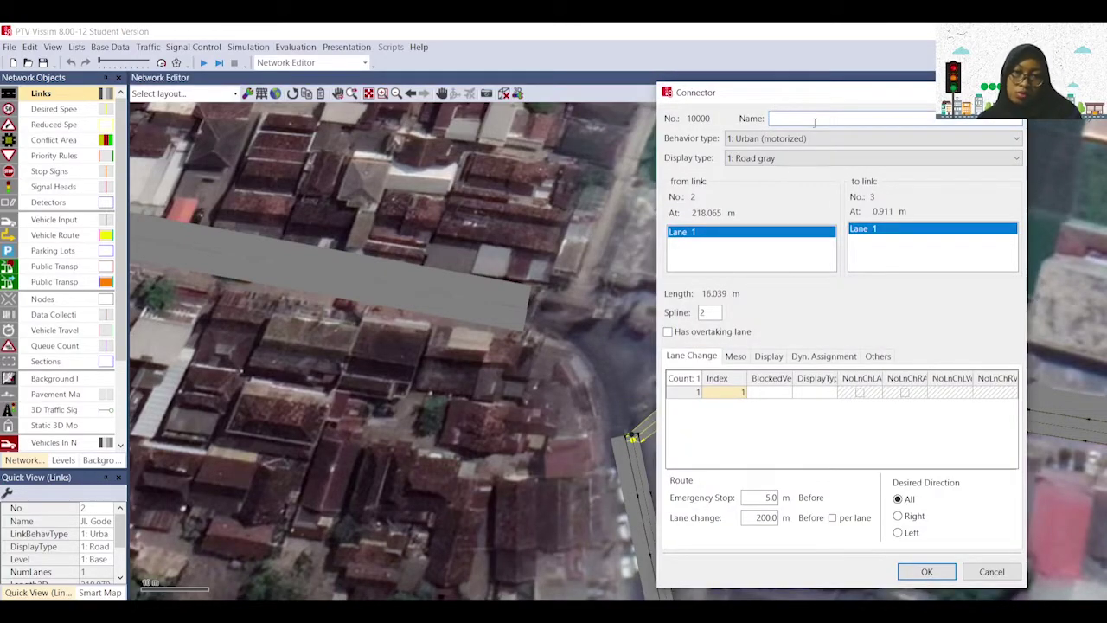
type("Ti,ur-Selatan")
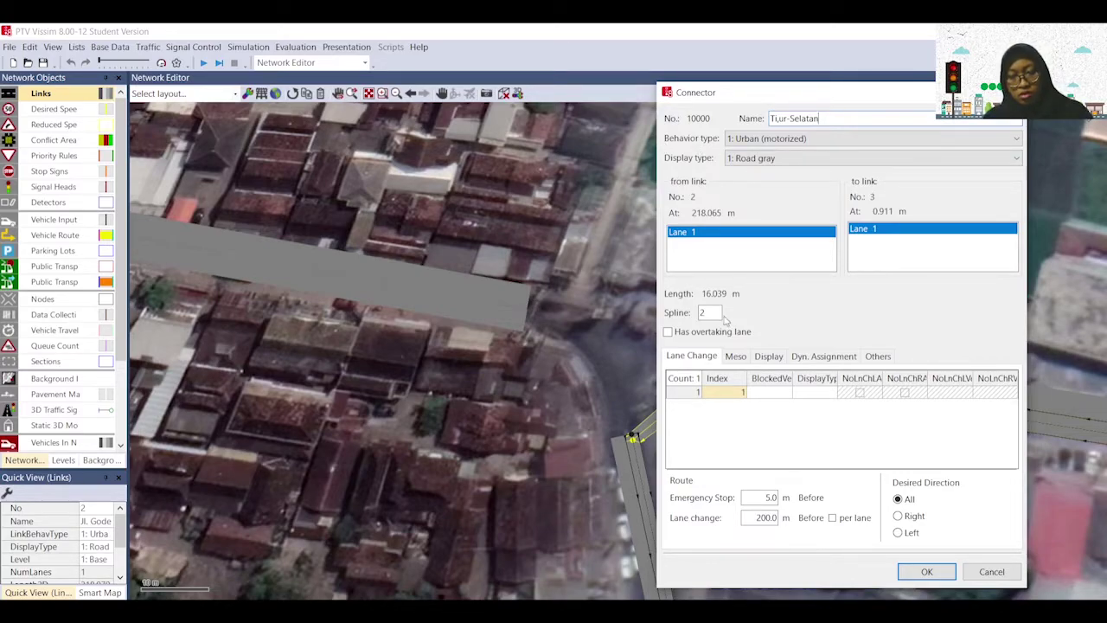
left_click_drag(716, 313, 691, 320)
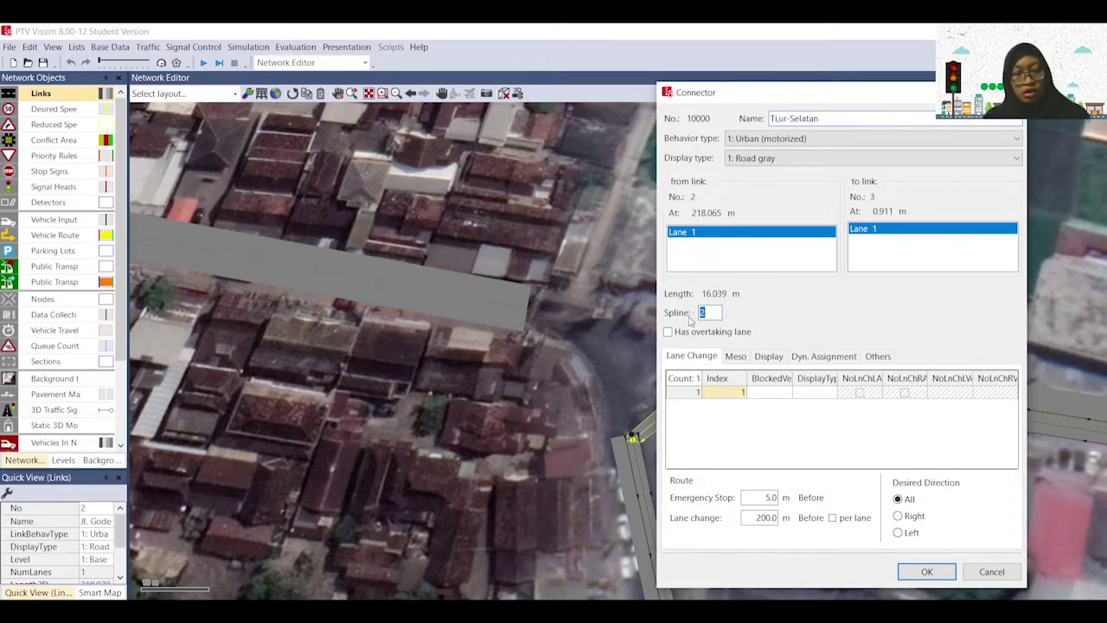
type("10")
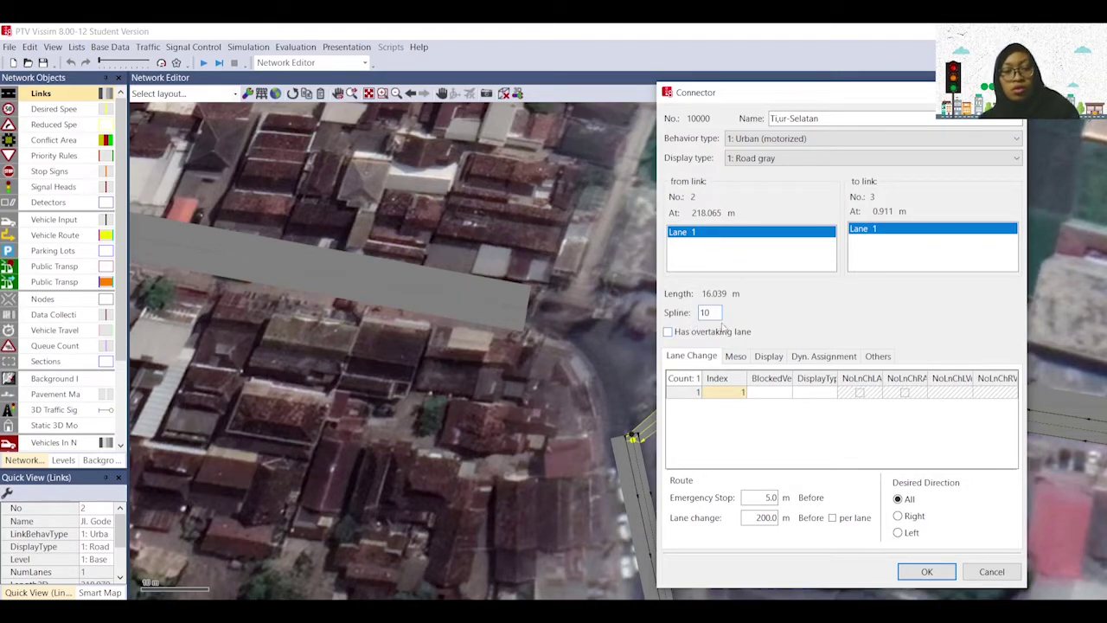
left_click(926, 573)
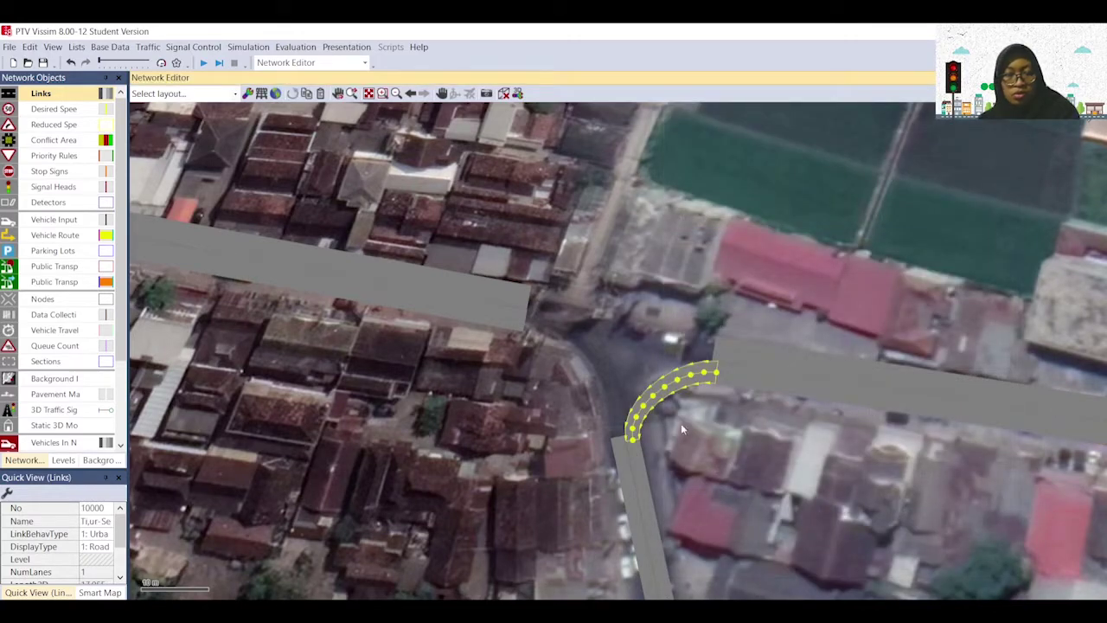
Step: Connect the eastern road's junction-bound link to the western road's outbound link with a connector named "Timur-Barat"
left_click(756, 376)
mouse_move(719, 376)
left_mouse_down()
mouse_move(494, 335)
mouse_move(490, 320)
left_mouse_up()
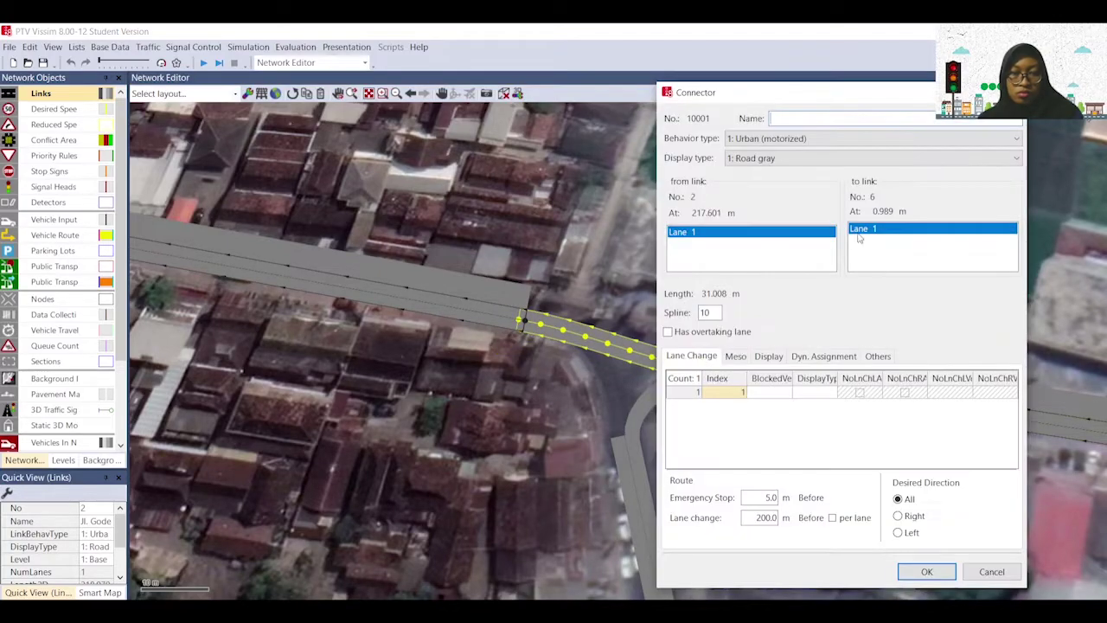
type("T")
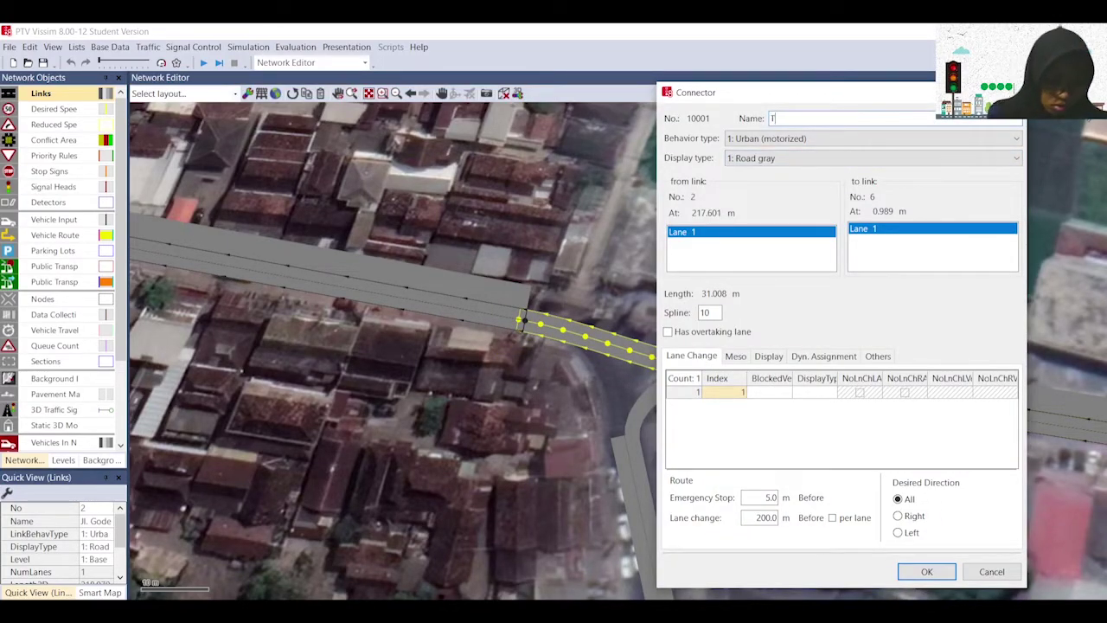
type("imur-Barat")
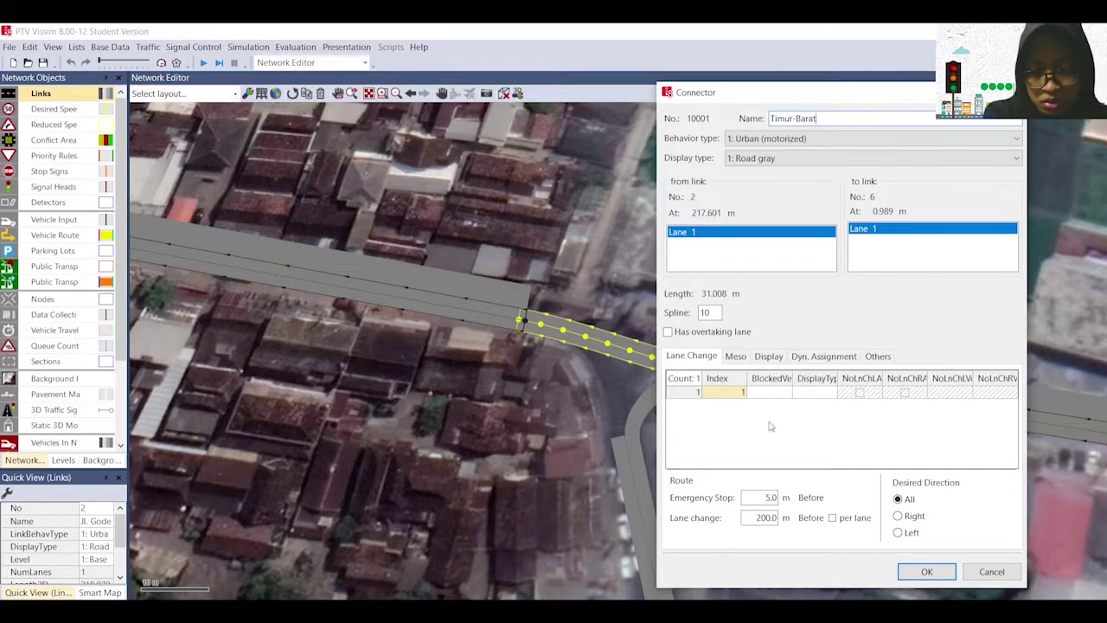
left_click(926, 570)
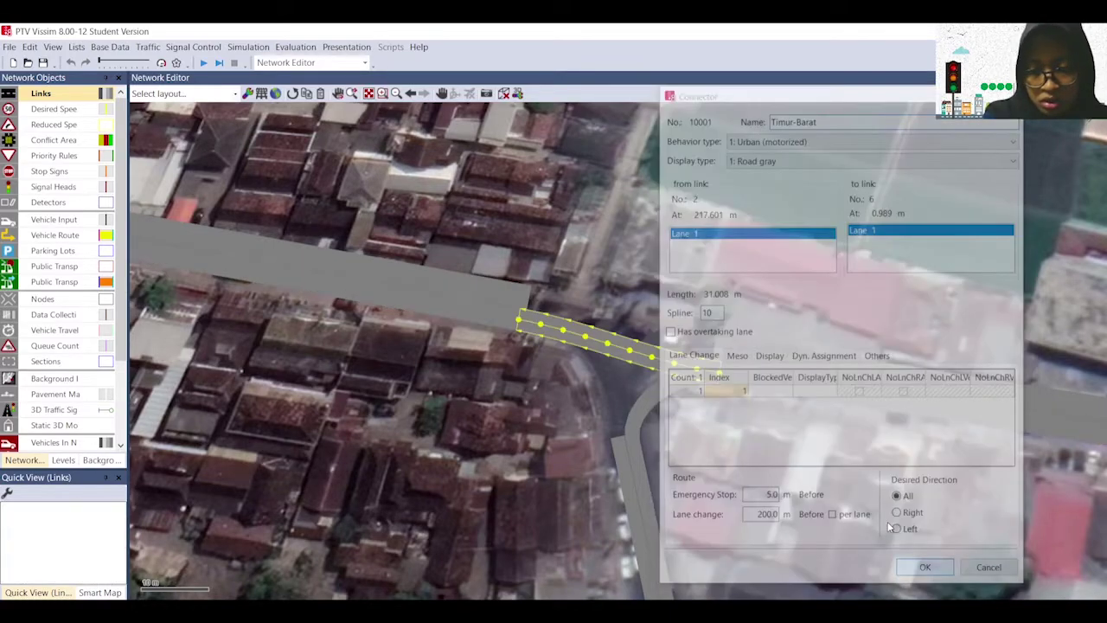
Step: Connect the southern road's junction-bound link to the eastern road's outbound link with a connector named "Selatan-Timur" and 15 spline points
left_click(626, 471)
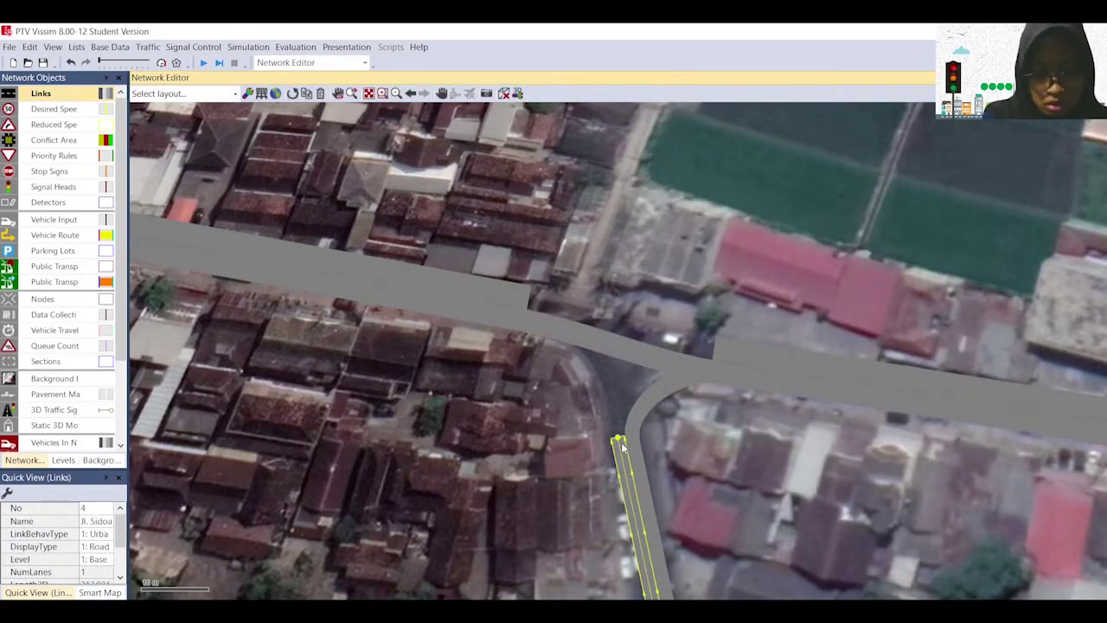
left_click_drag(625, 448, 716, 348)
left_click(800, 117)
type("Selatan")
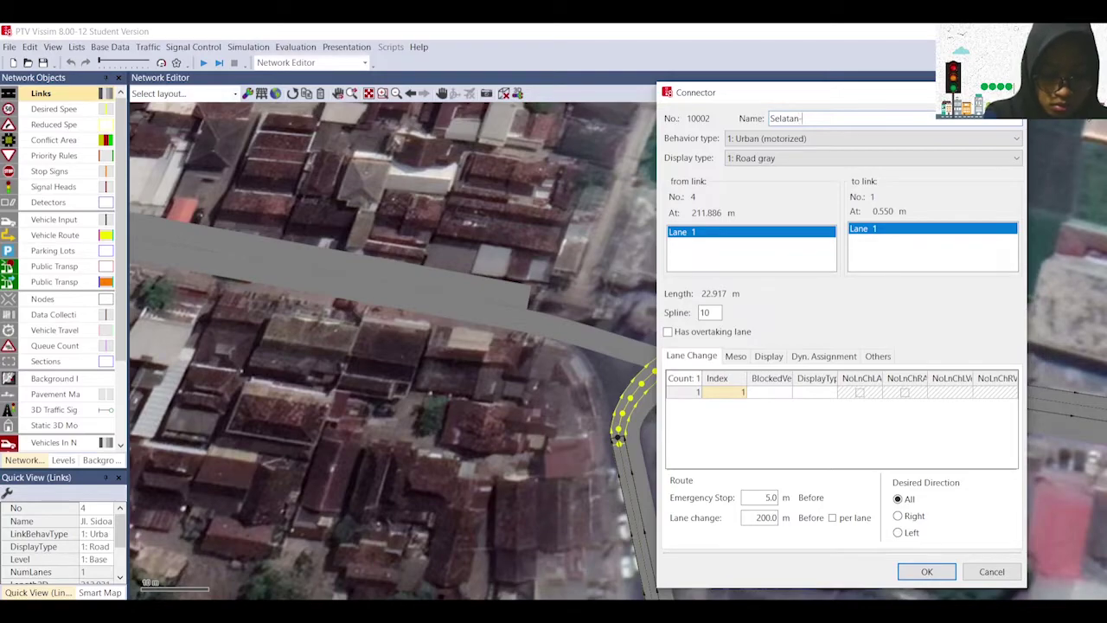
type("-Timur")
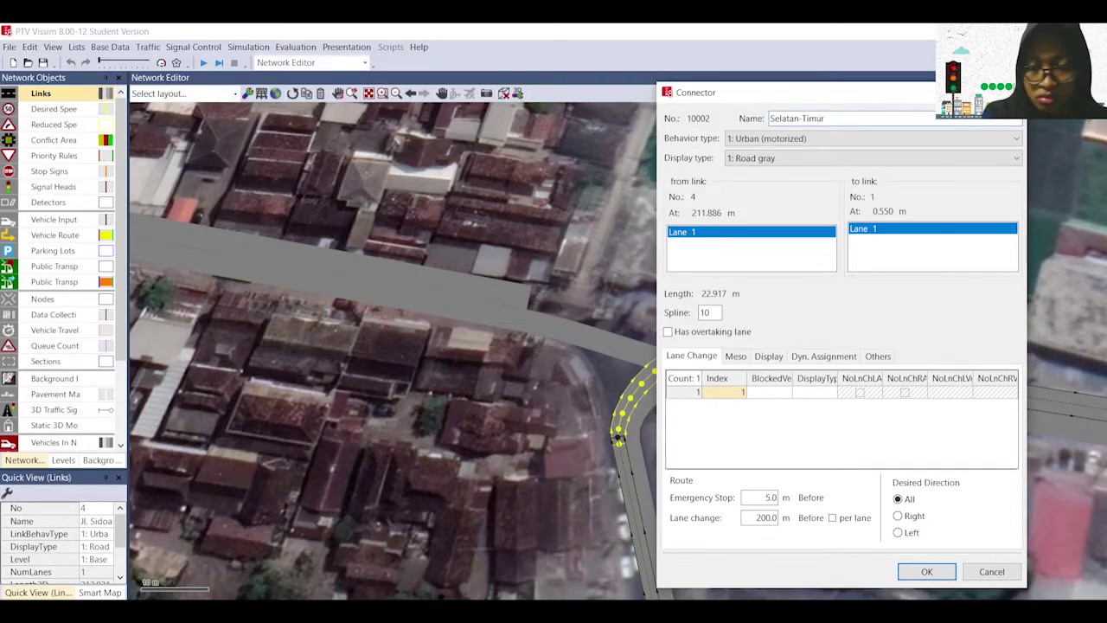
double_click(705, 312)
type("15")
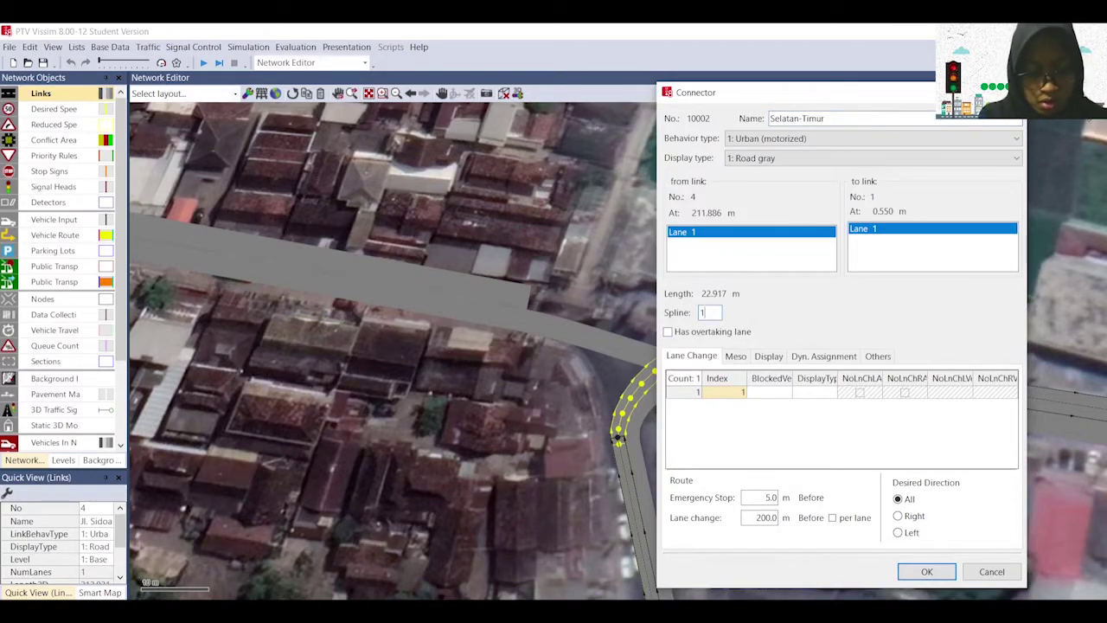
left_click(925, 572)
Step: Connect the southern road's junction-bound link to the western road's outbound link with a connector named "Selatan-Barat"
left_click(629, 461)
left_click(519, 325)
left_click_drag(519, 323, 718, 130)
type("Selatan-Barat")
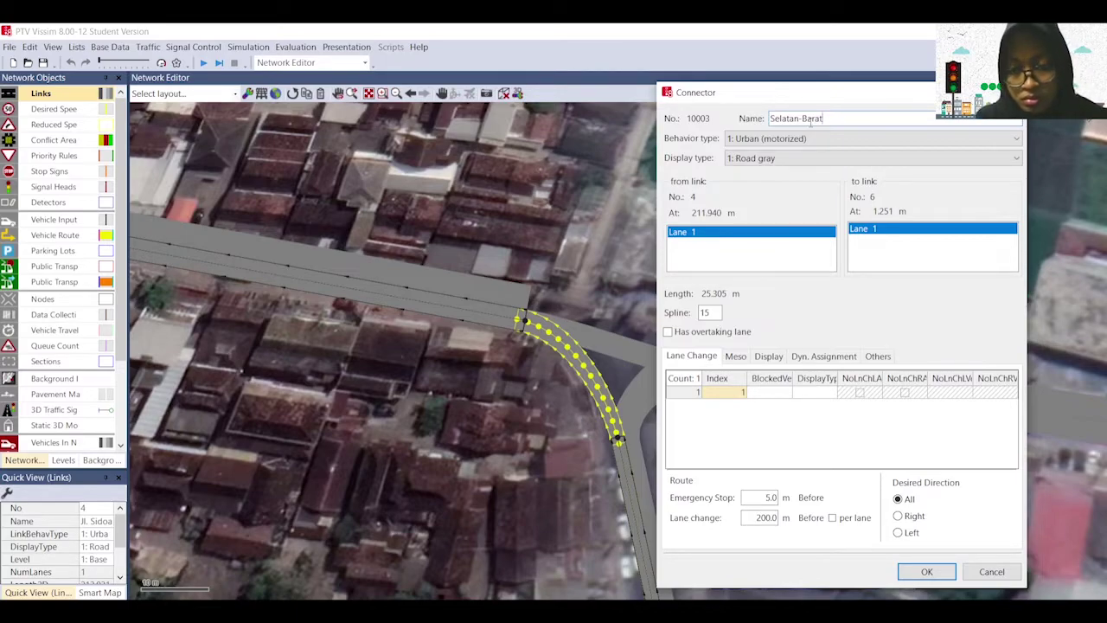
left_click(924, 570)
Step: Connect the western road's junction-bound link to the eastern road's outbound link with a connector named "Barat-Timur"
left_click(485, 289)
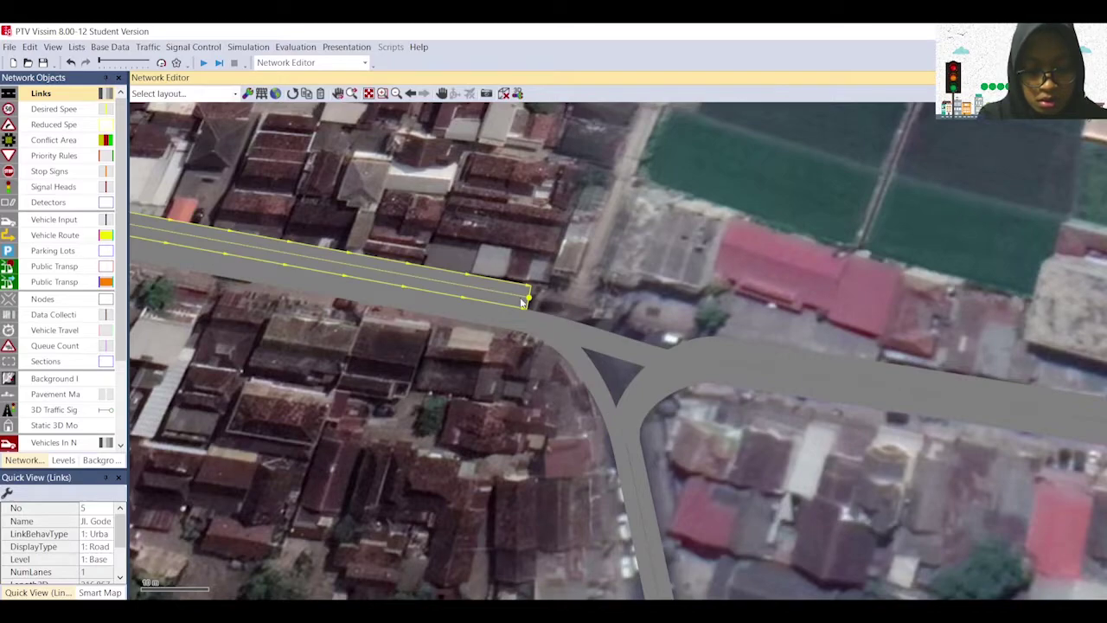
left_click(606, 322)
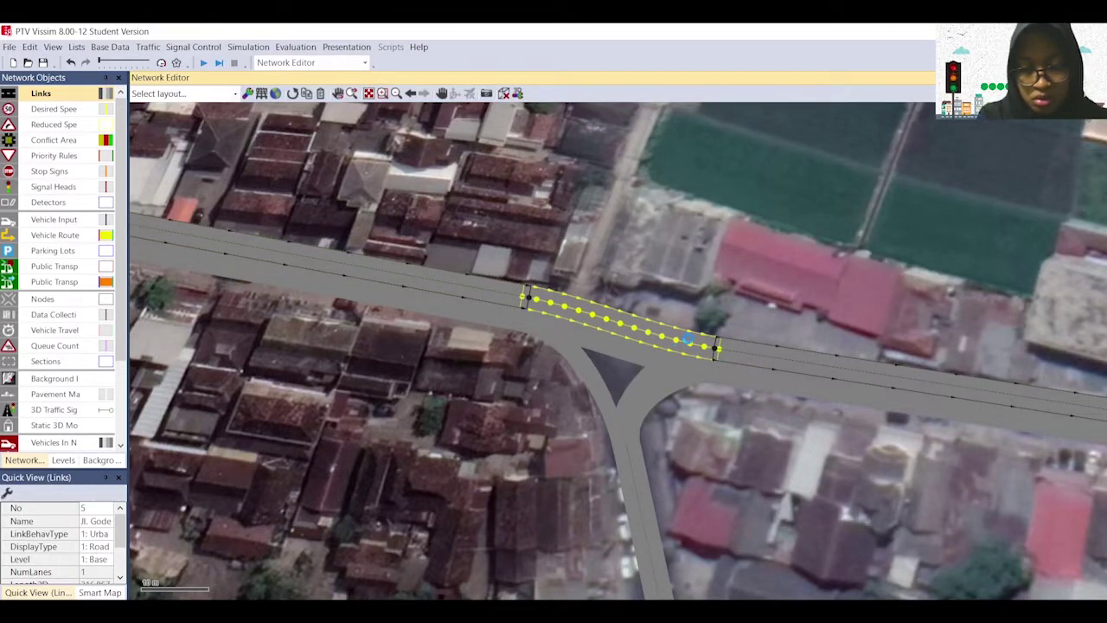
double_click(687, 340)
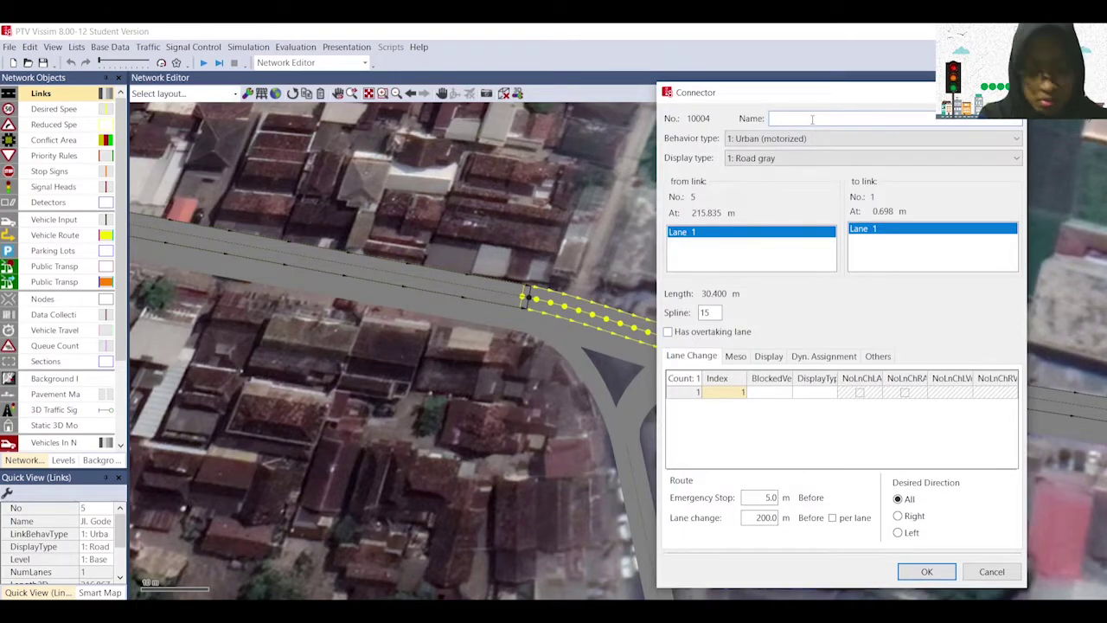
type("Barat-timur")
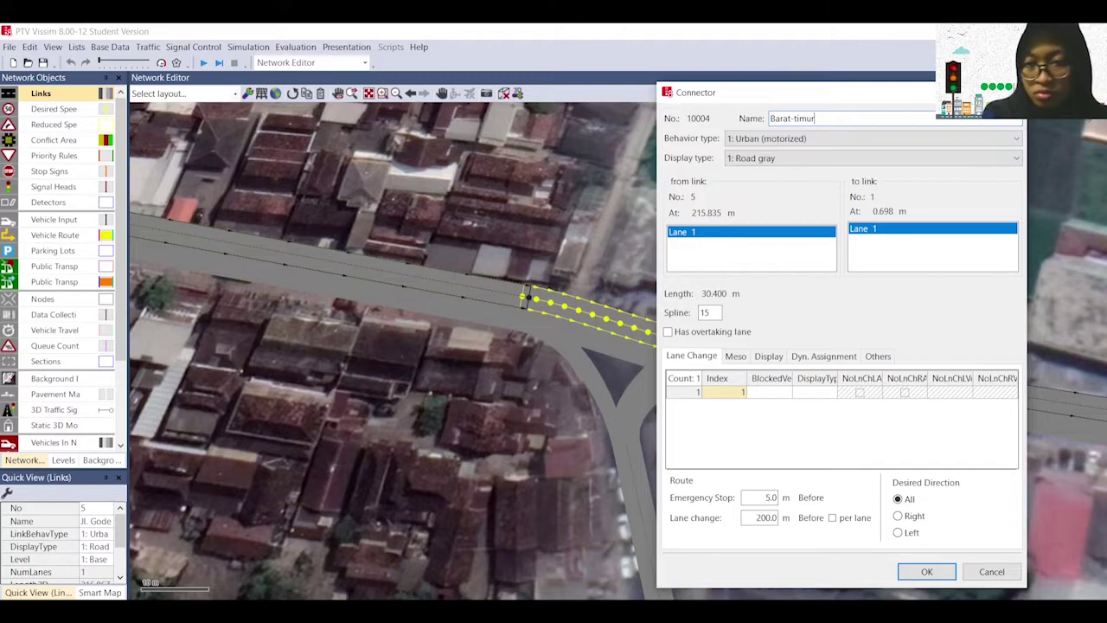
left_click(794, 119)
key("BackSpace")
type("T")
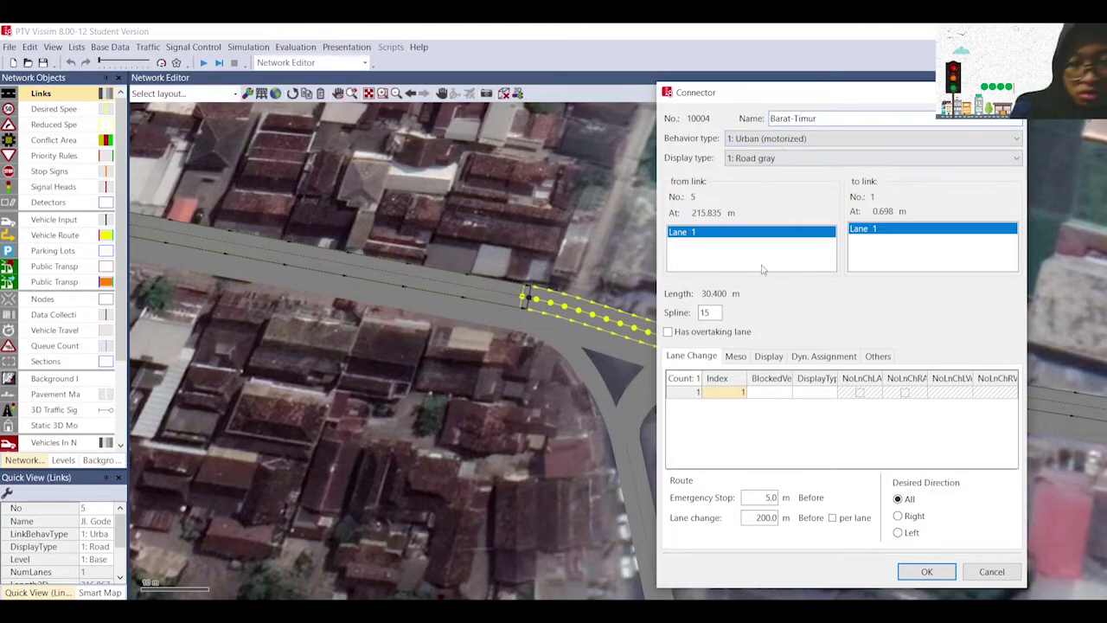
left_click(907, 573)
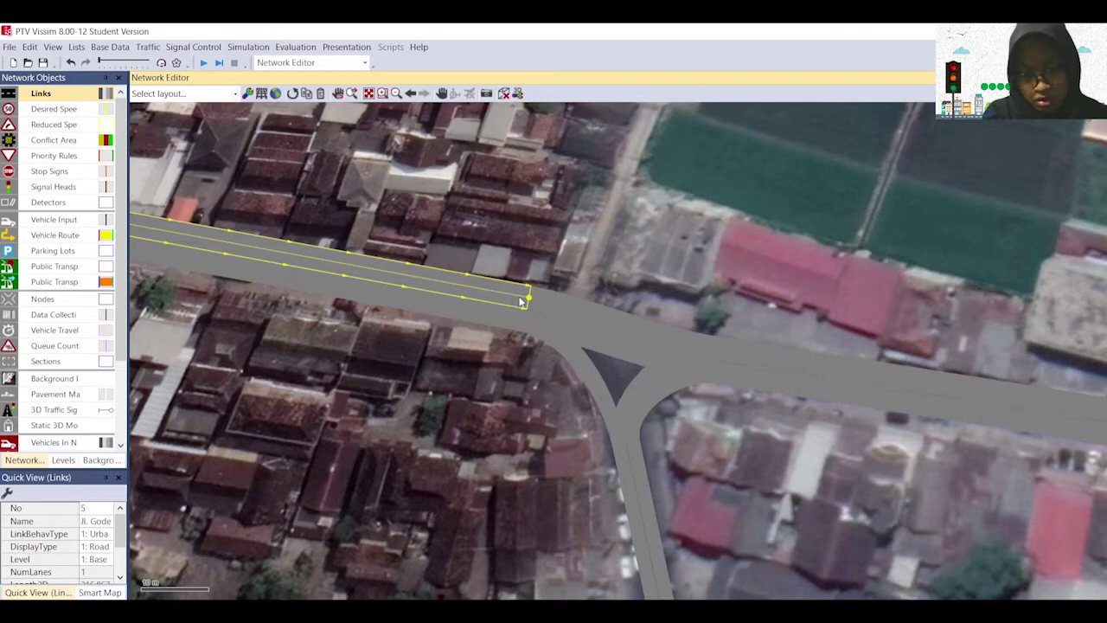
Step: Connect the western road's junction-bound link to the southern road's outbound link with a connector named "Barat-Selatan"
left_click_drag(521, 298, 633, 444)
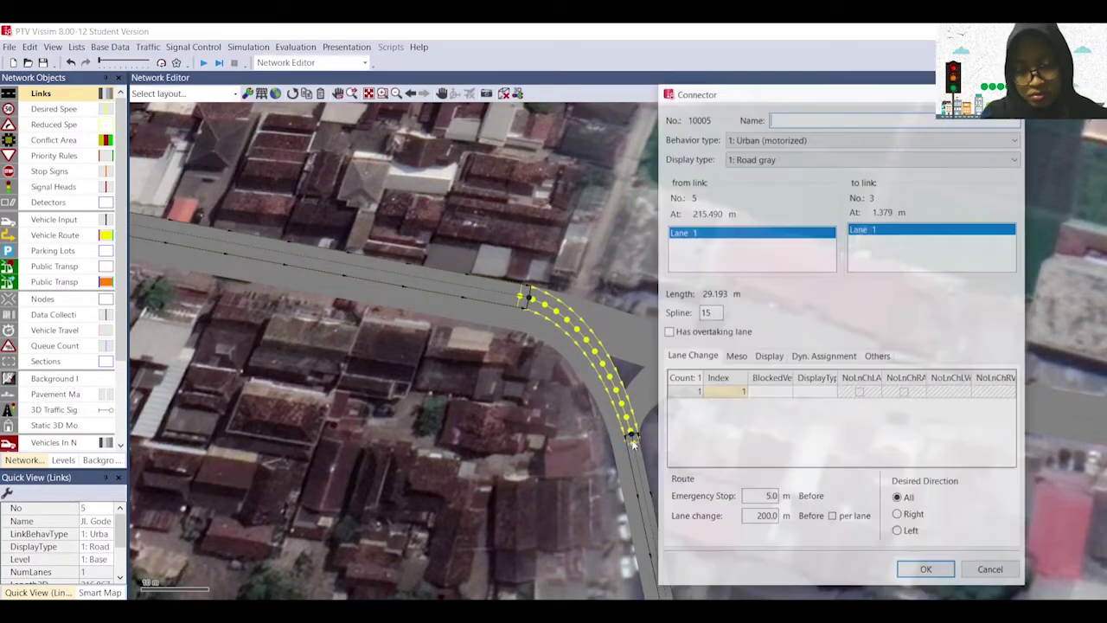
type("Barat-Selatan")
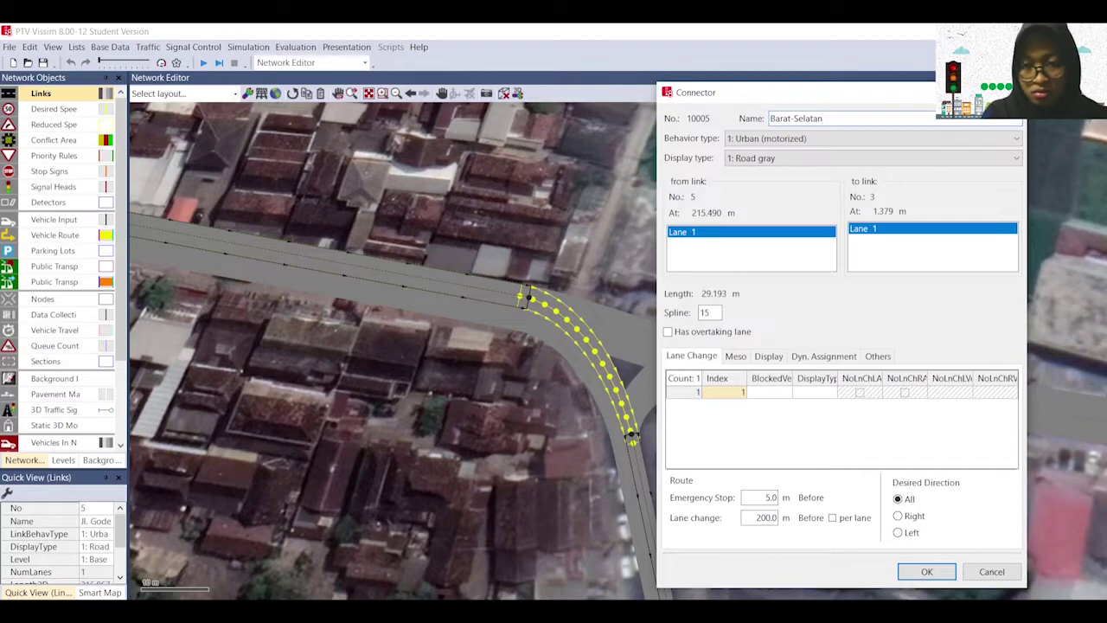
left_click(926, 572)
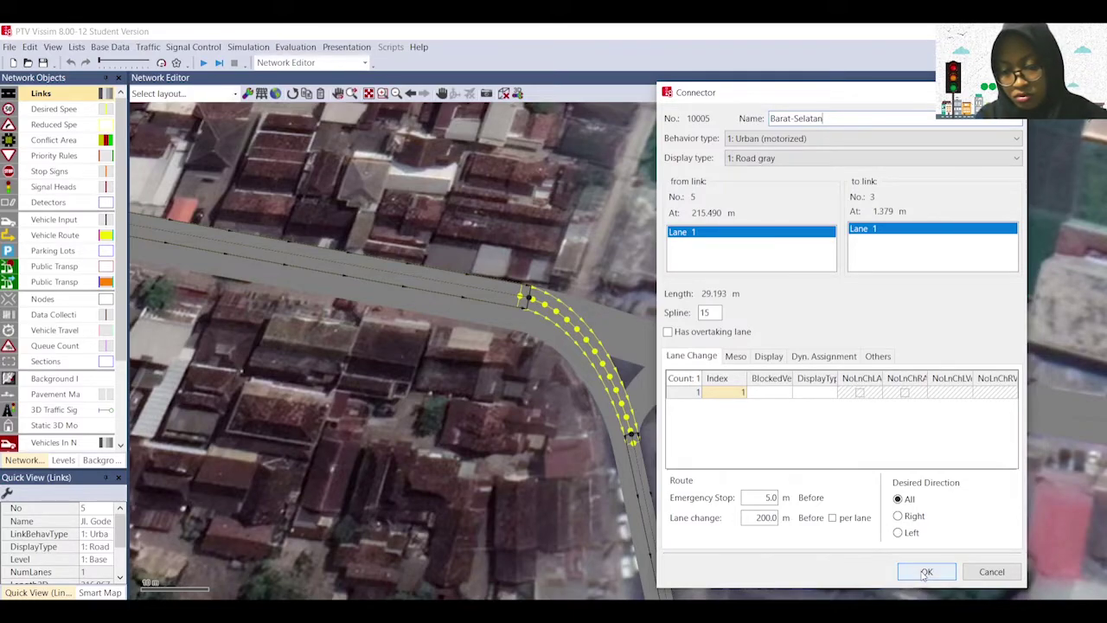
Step: Deselect the connector and open the list of 2D/3D models from the base data
scroll(750, 339, "down", 1)
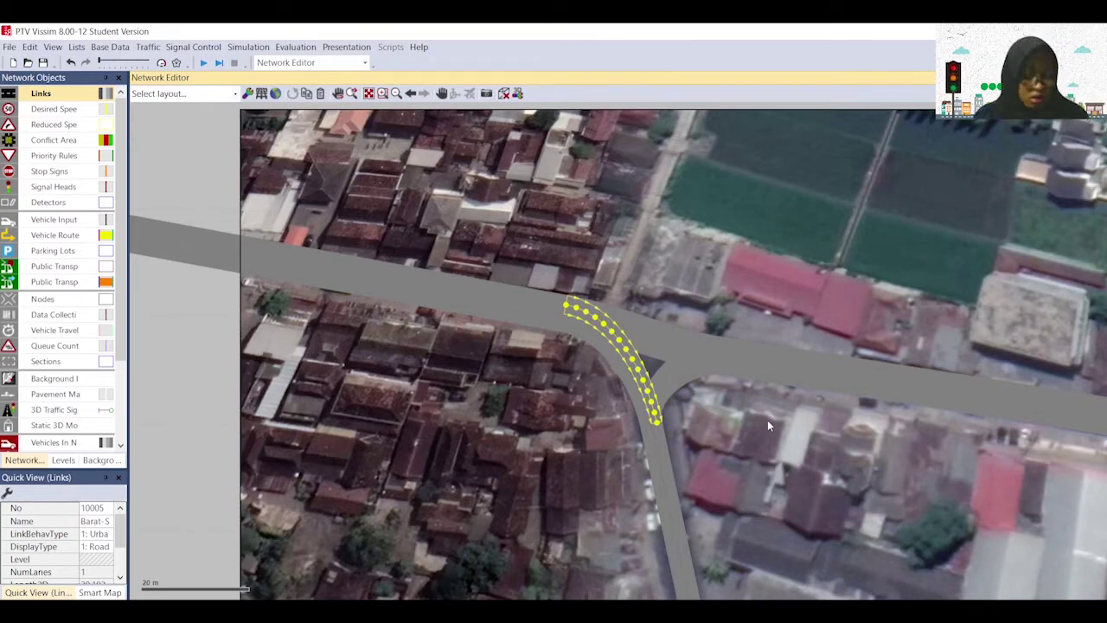
scroll(770, 374, "down", 3)
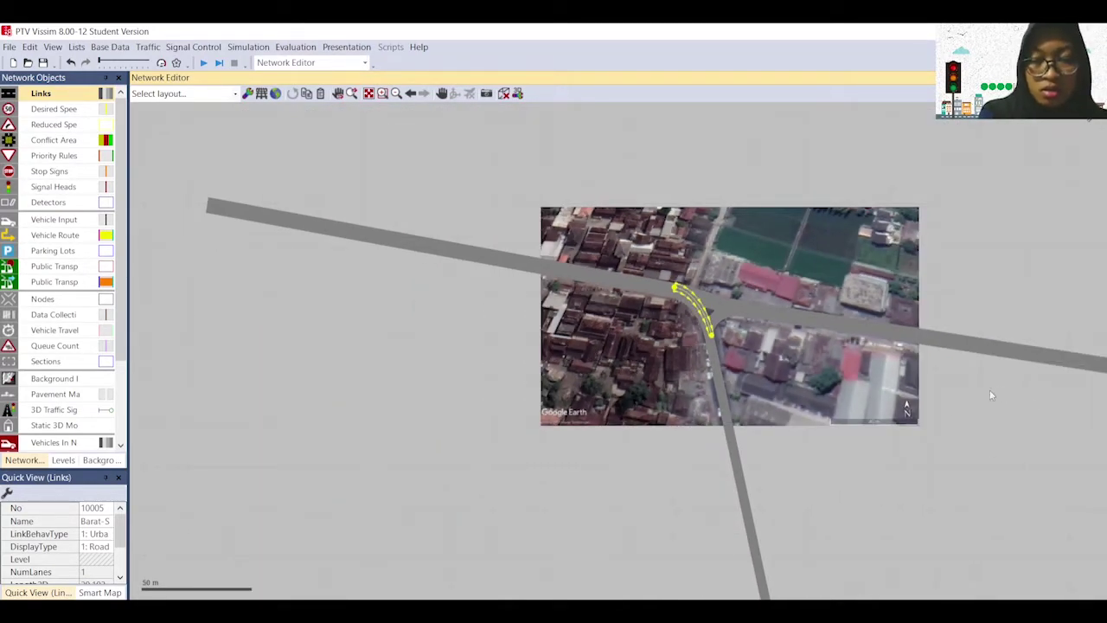
left_click_drag(992, 446, 883, 491)
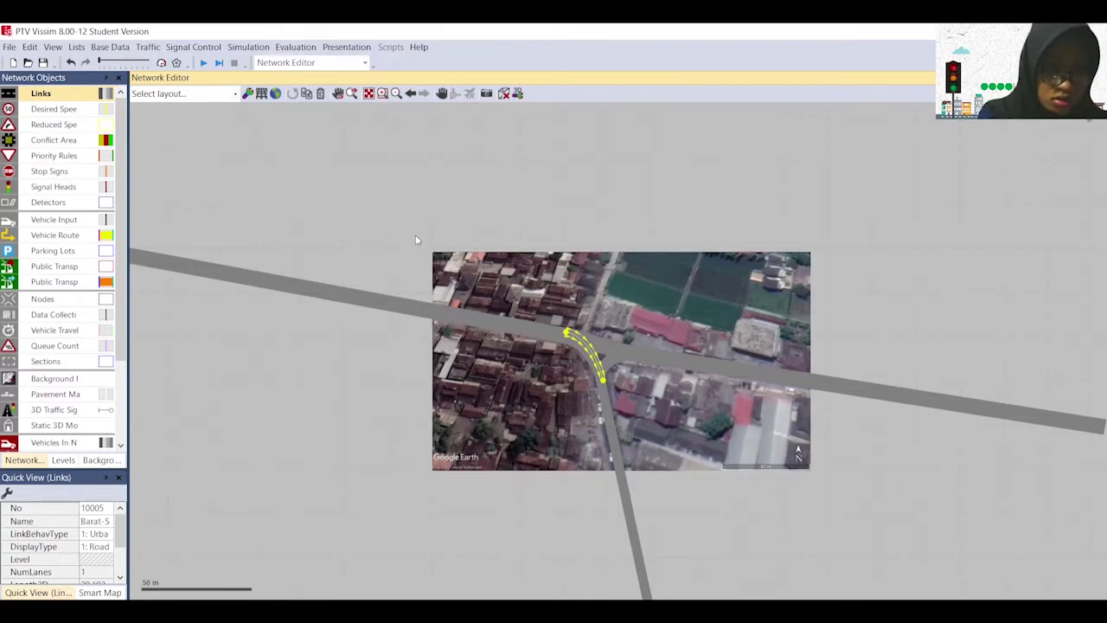
left_click(375, 204)
left_click_drag(334, 228, 351, 249)
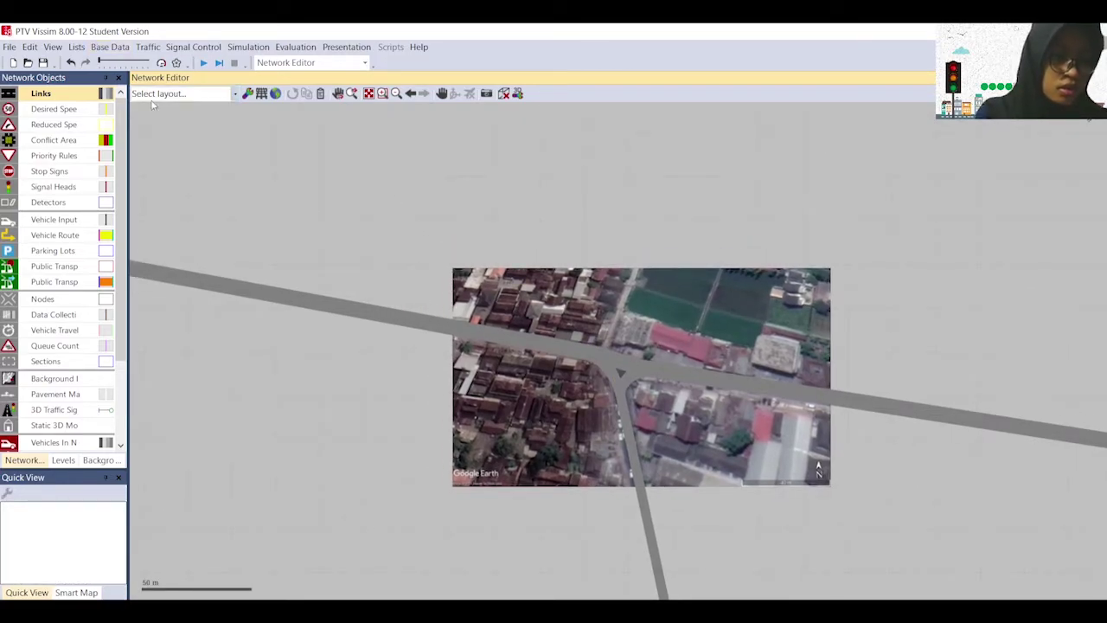
left_click(121, 49)
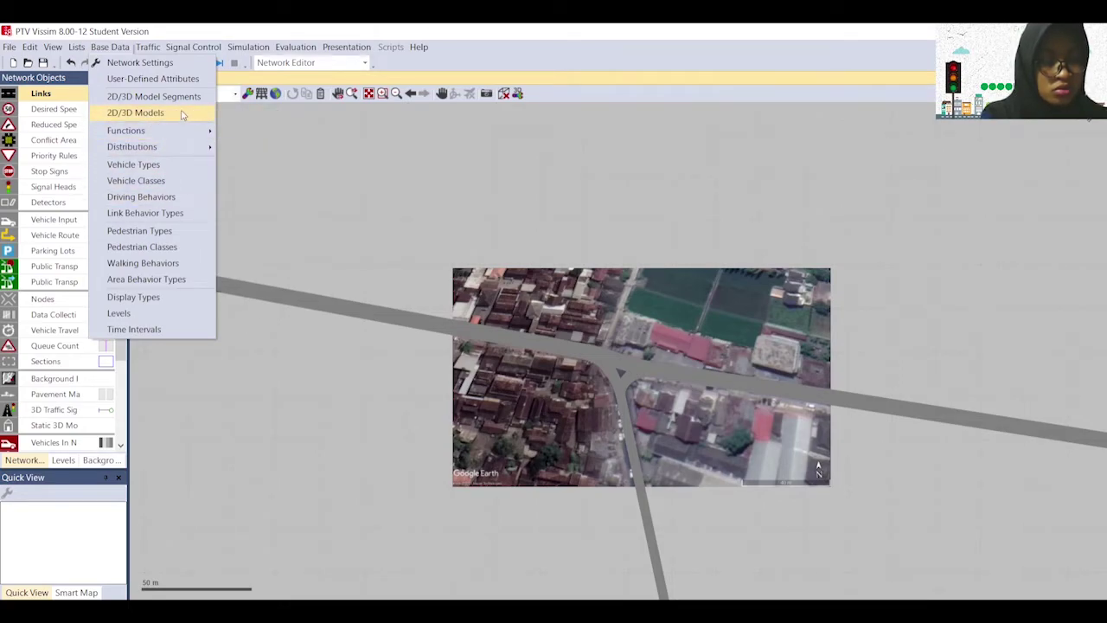
left_click(182, 113)
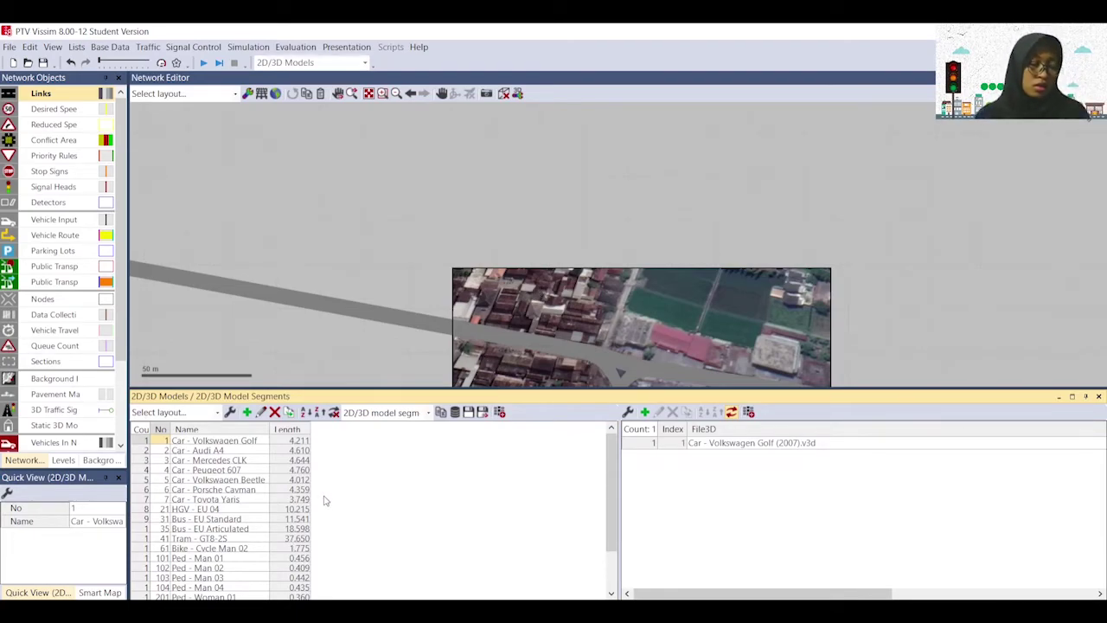
Step: Add a 2D/3D model using the road vehicle file "Bike - Motorbike 01.v3d" as its single segment
scroll(325, 500, "down", 2)
scroll(325, 500, "up", 2)
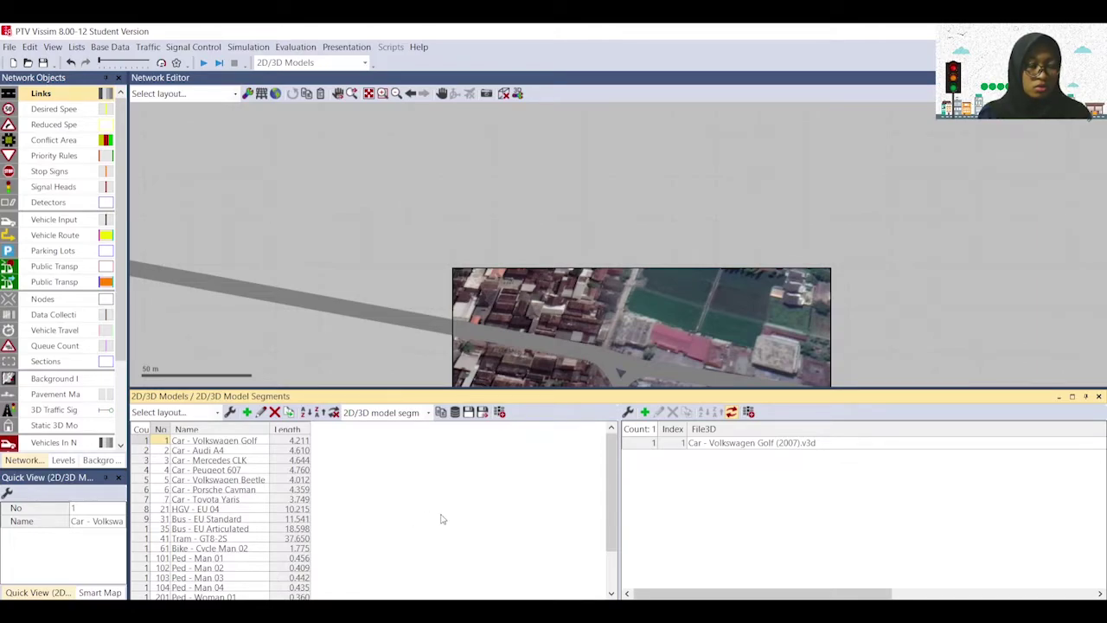
left_click(247, 413)
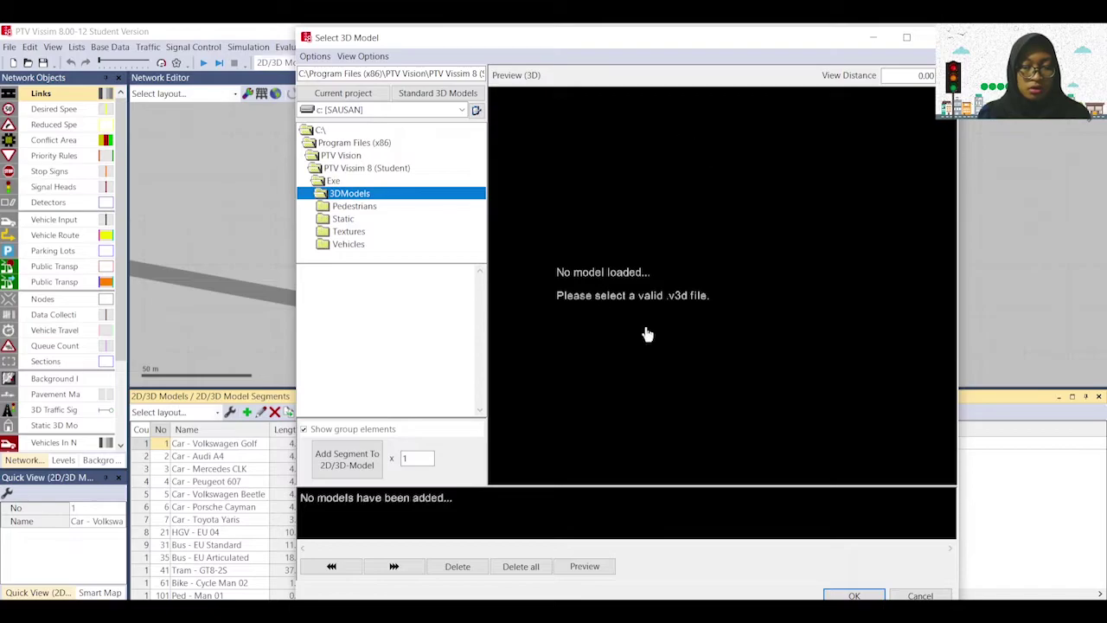
left_click(371, 246)
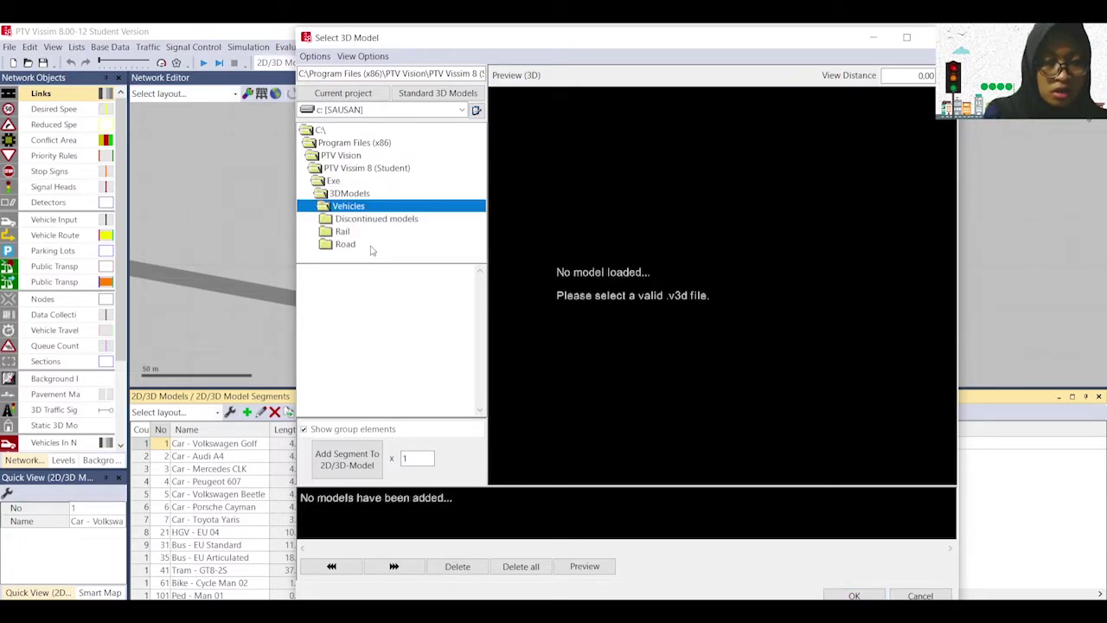
left_click(354, 246)
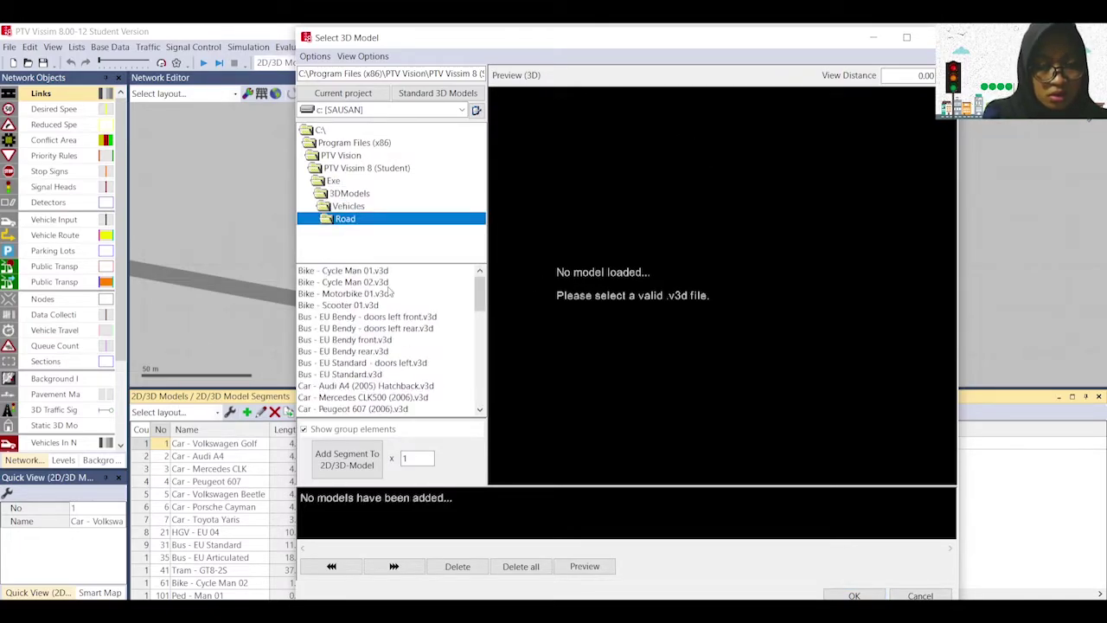
left_click(368, 293)
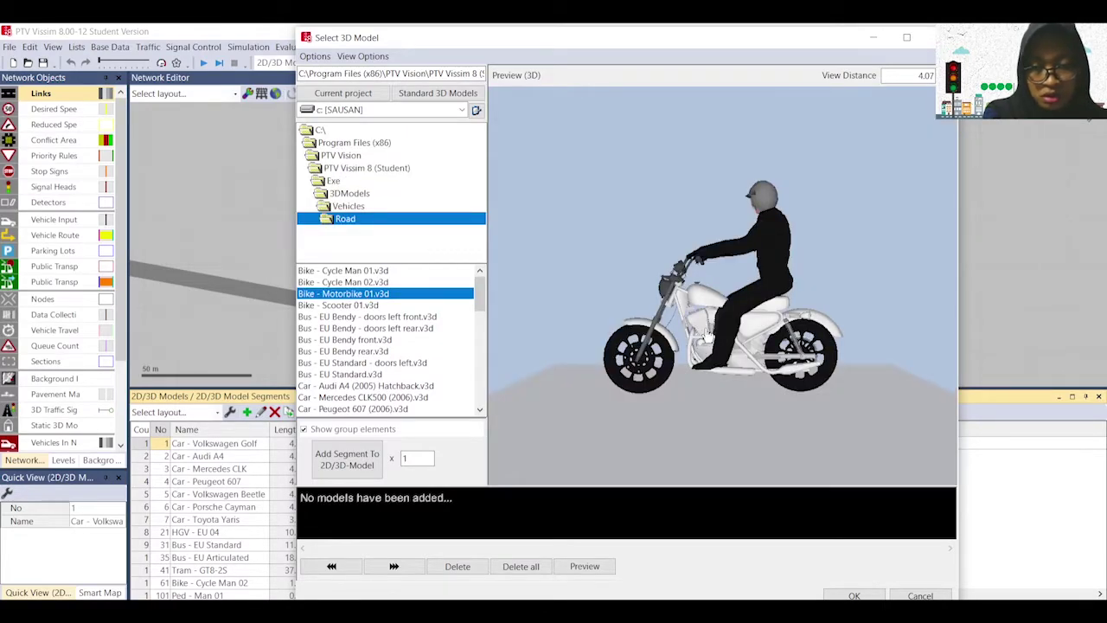
left_click_drag(718, 333, 695, 429)
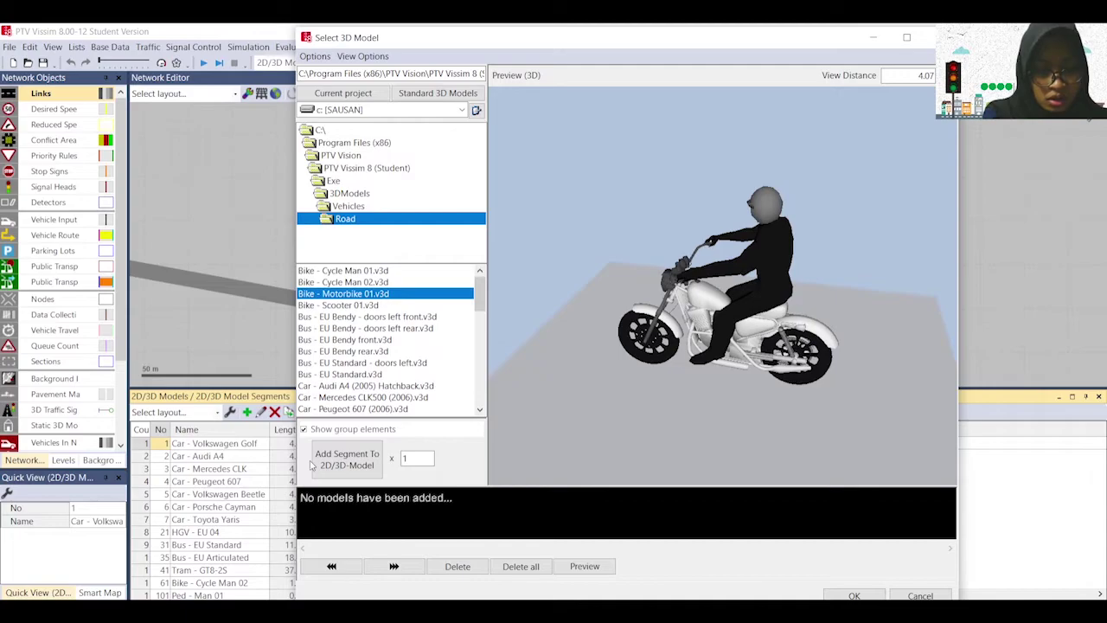
left_click(340, 470)
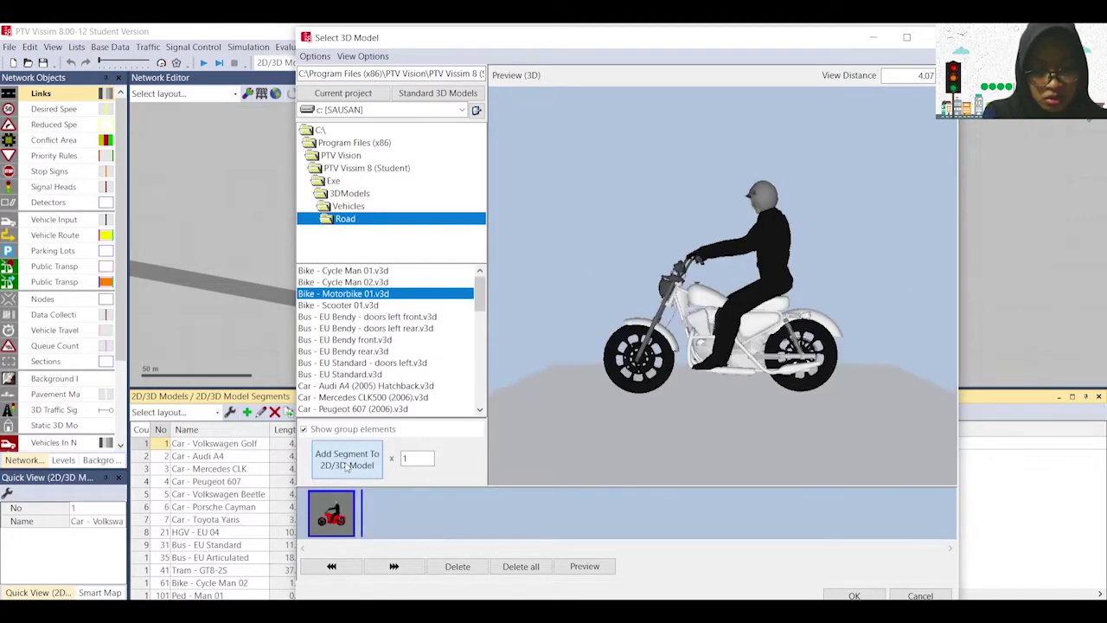
left_click(853, 595)
Step: Name the new motorbike model "Motor Kopling" in the 2D/3D models list
scroll(351, 477, "down", 3)
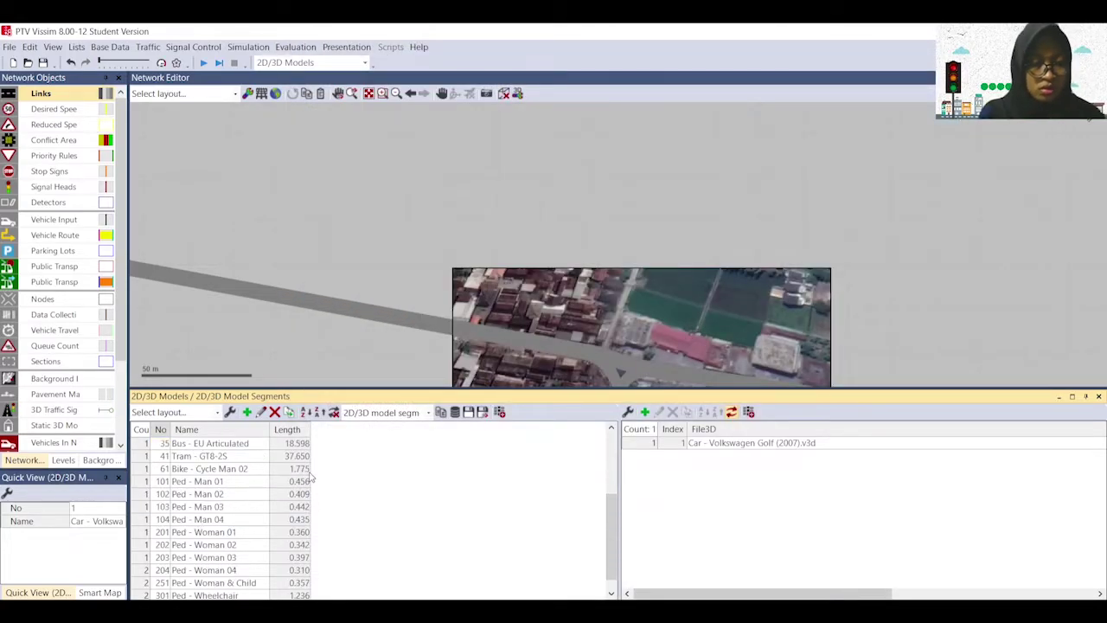
scroll(313, 476, "down", 1)
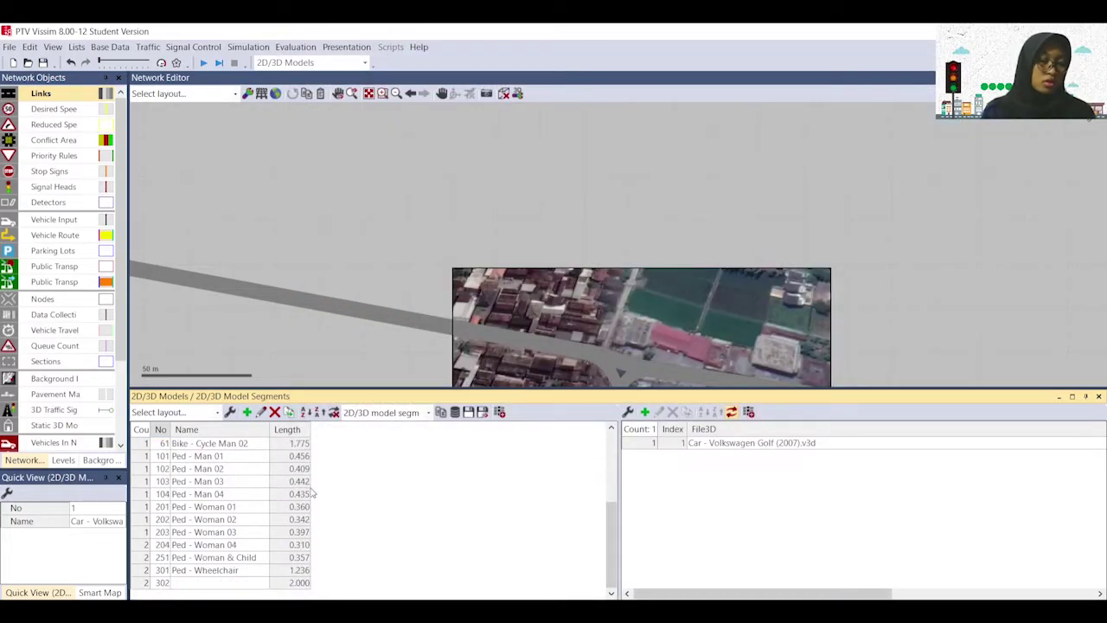
left_click(225, 574)
left_click(225, 582)
left_click(224, 583)
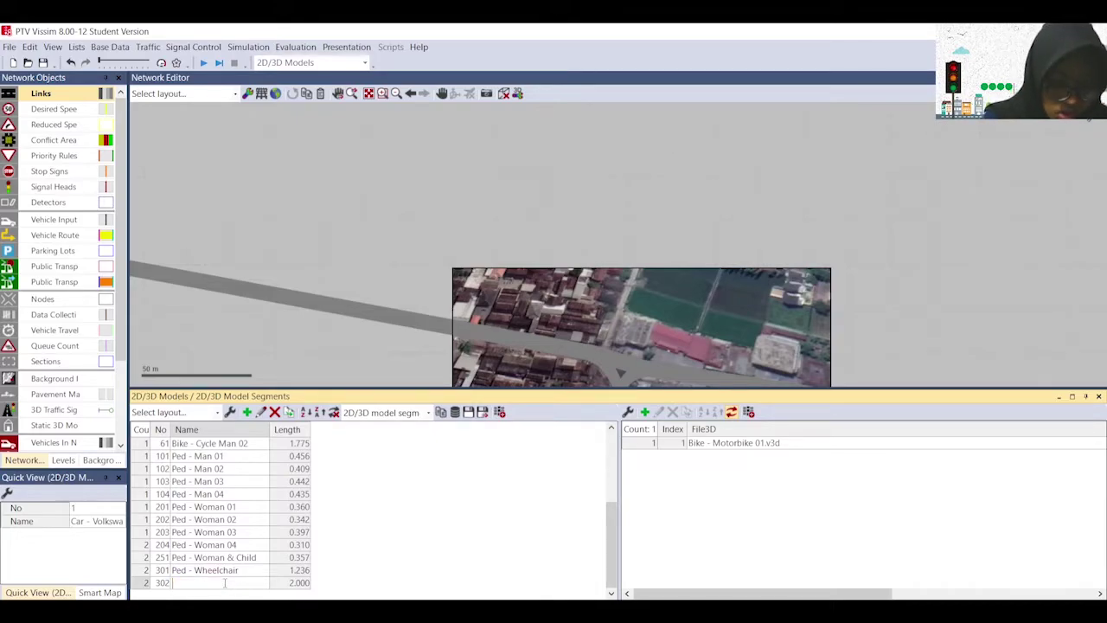
type("Mo")
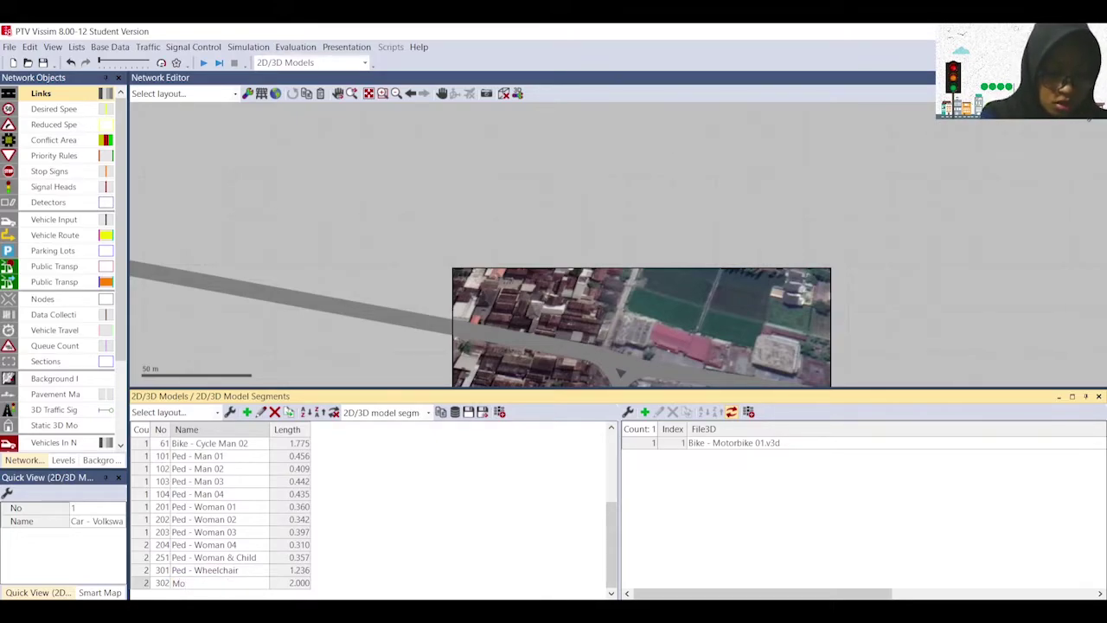
type("tor Kopling")
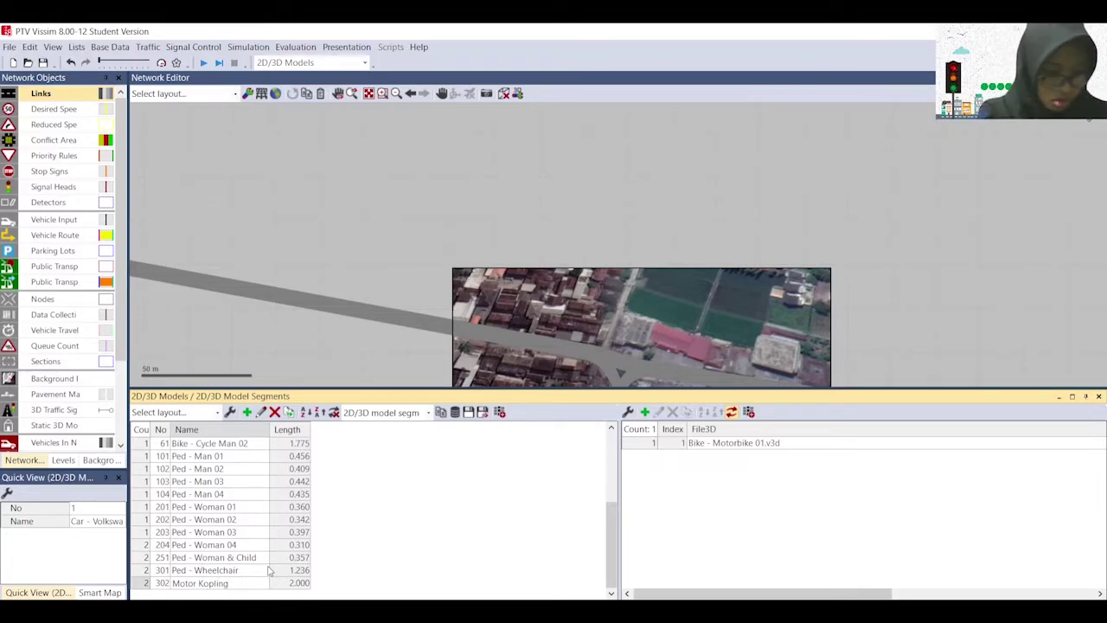
key("Return")
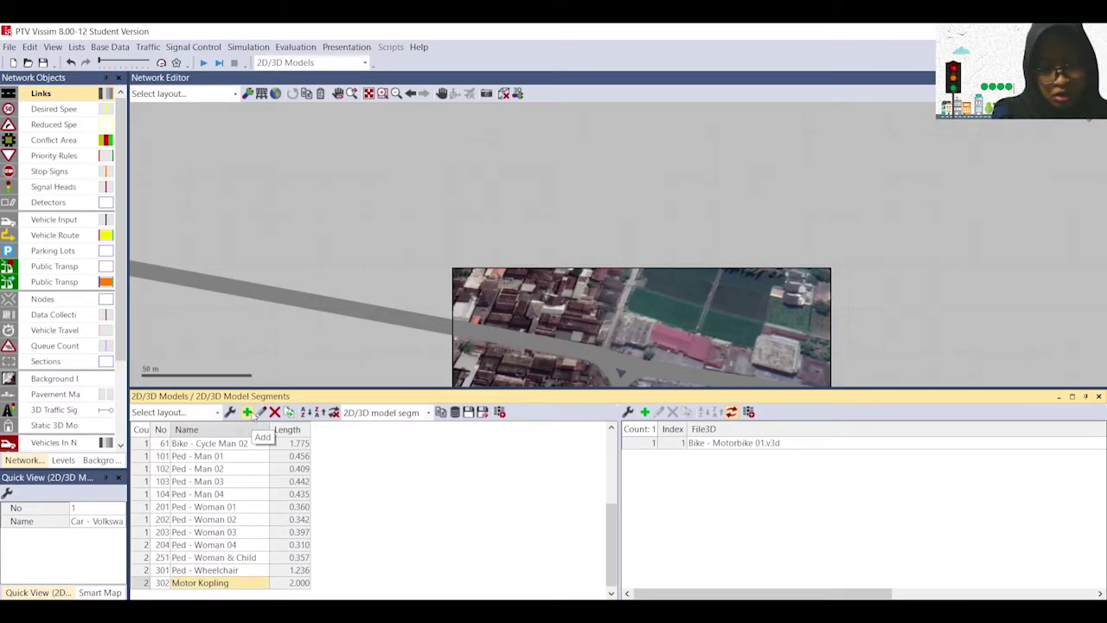
Step: Add another 2D/3D model from the road vehicle file "Bike - Scooter 01.v3d" and name it "Motor Metic"
left_click(246, 411)
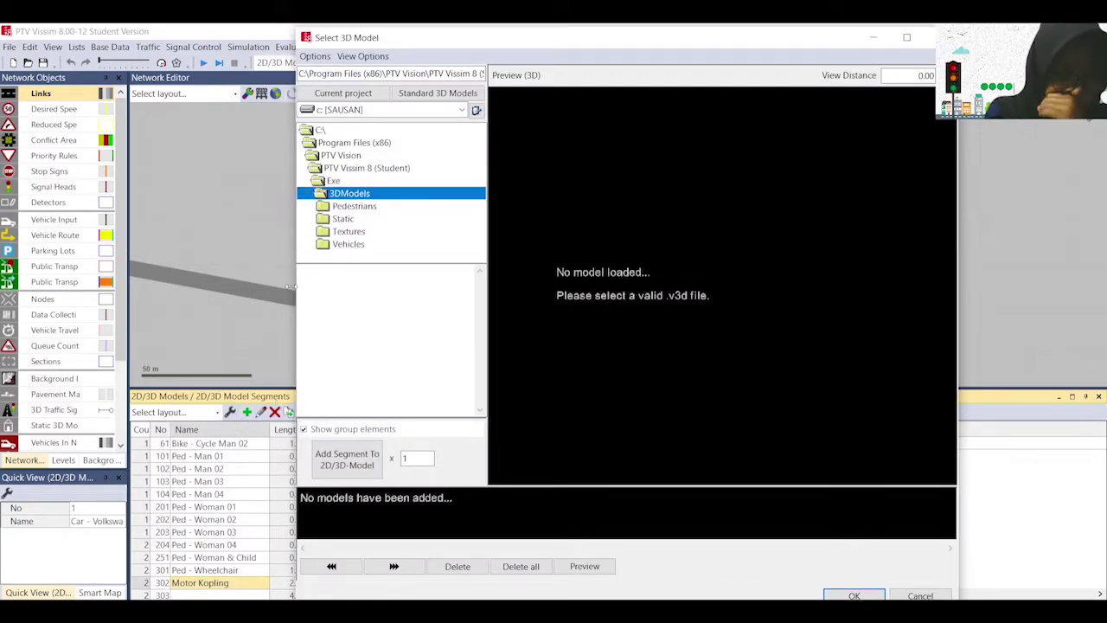
double_click(348, 244)
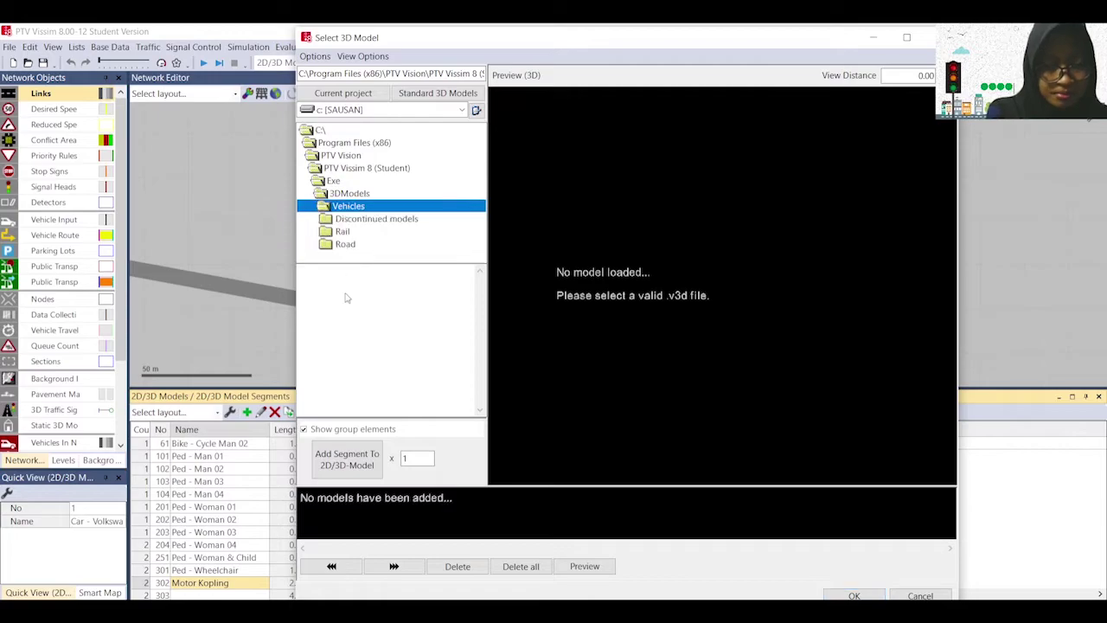
left_click(356, 246)
left_click(357, 305)
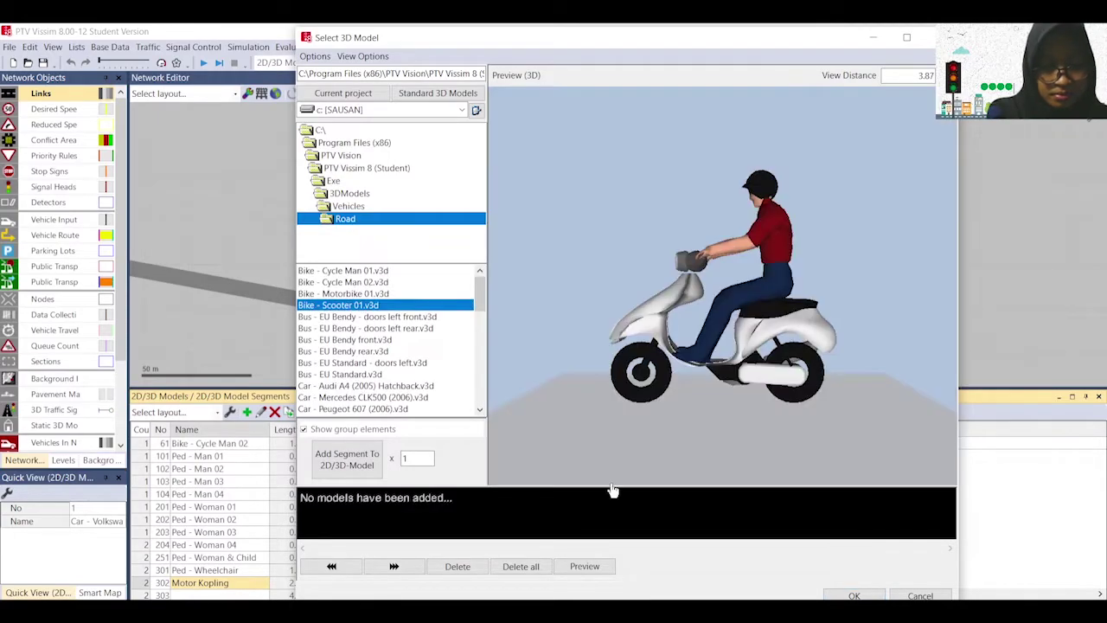
left_click(347, 451)
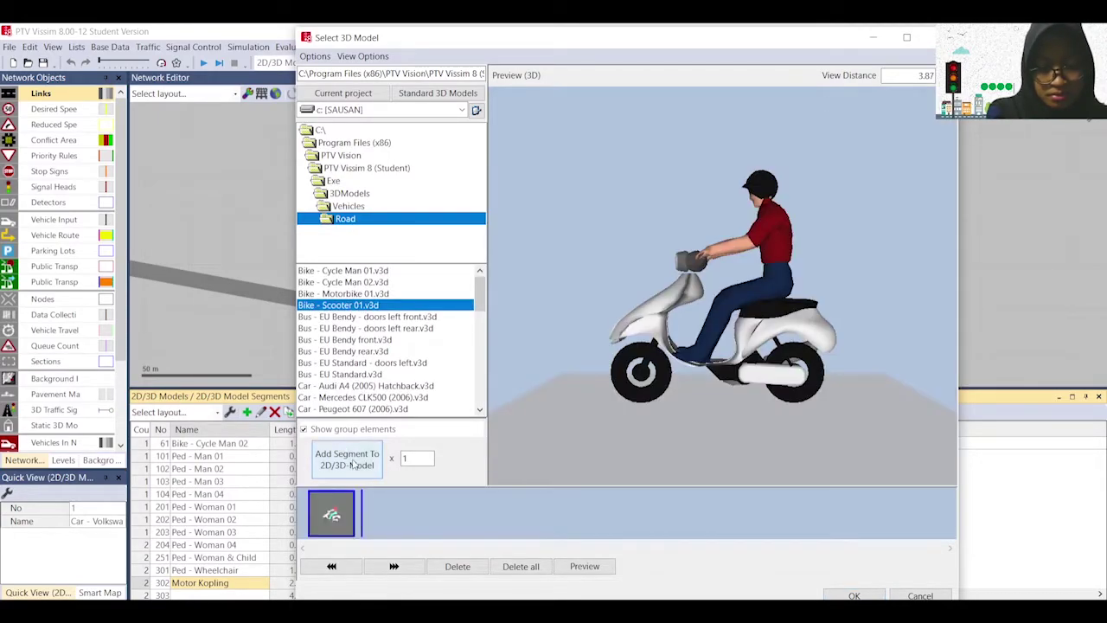
left_click(854, 595)
left_click(227, 586)
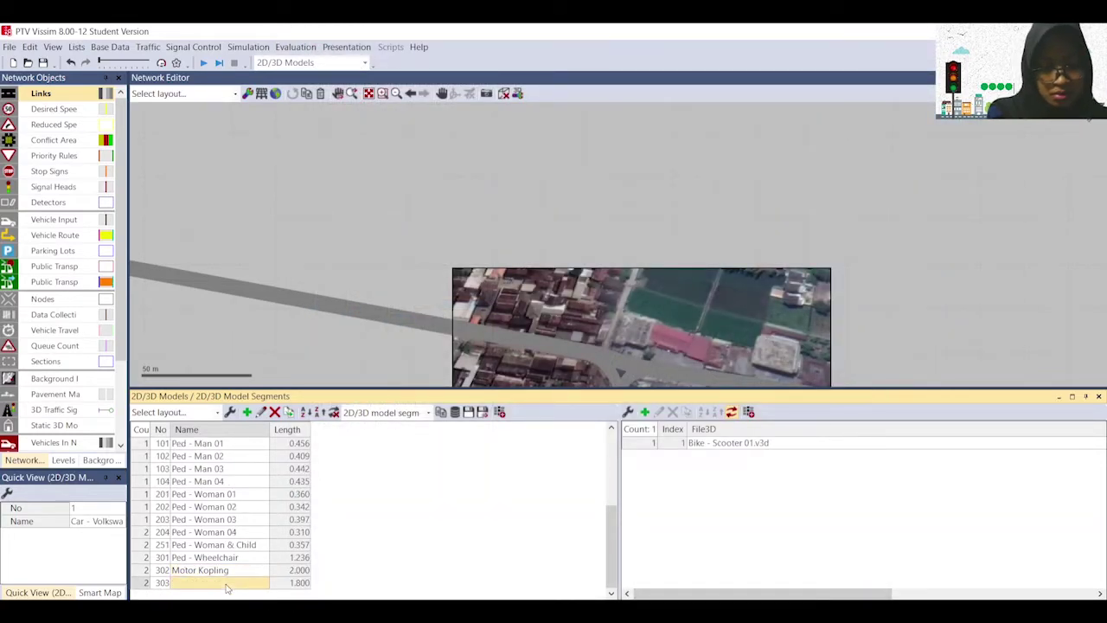
type("Motor Metic")
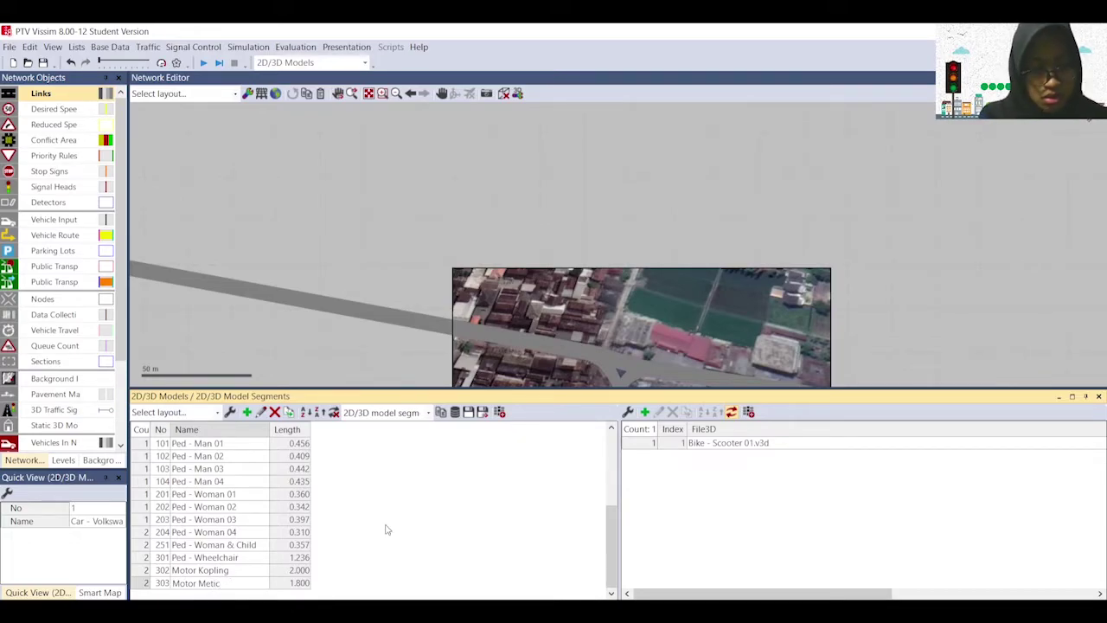
key("Return")
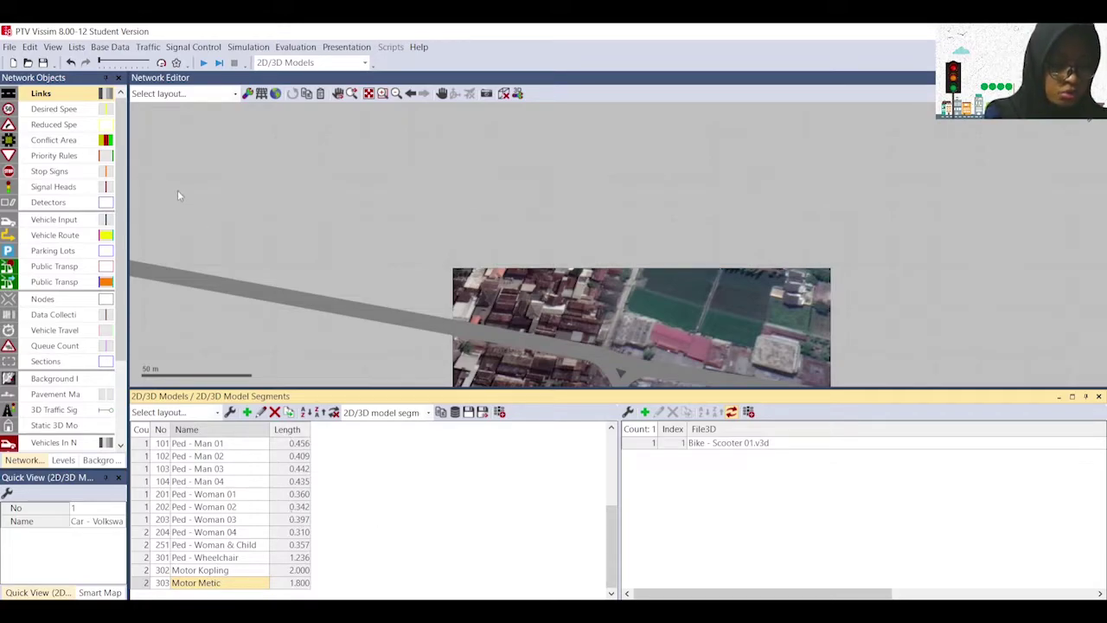
Step: Open the 2D/3D model distributions from the base data and add a distribution named "Motor"
left_click(117, 48)
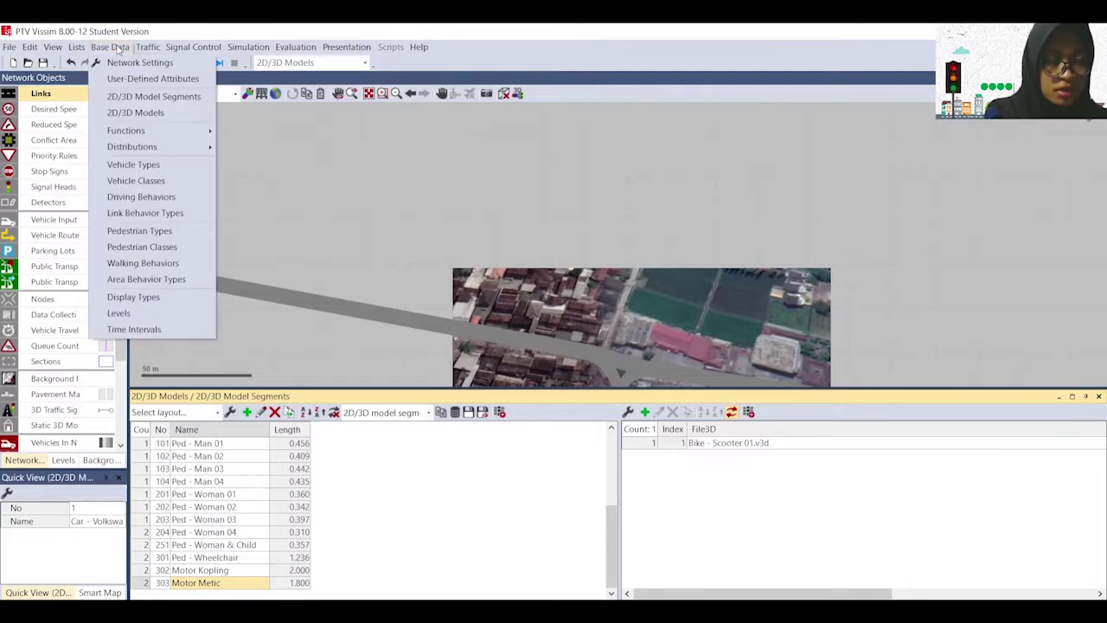
mouse_move(171, 149)
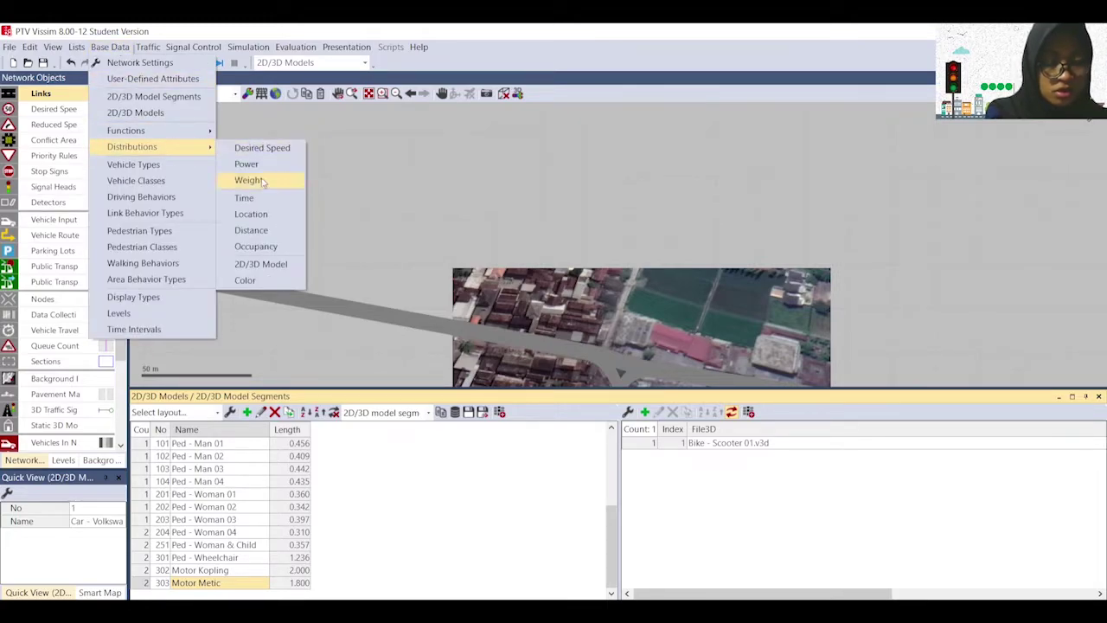
left_click(260, 264)
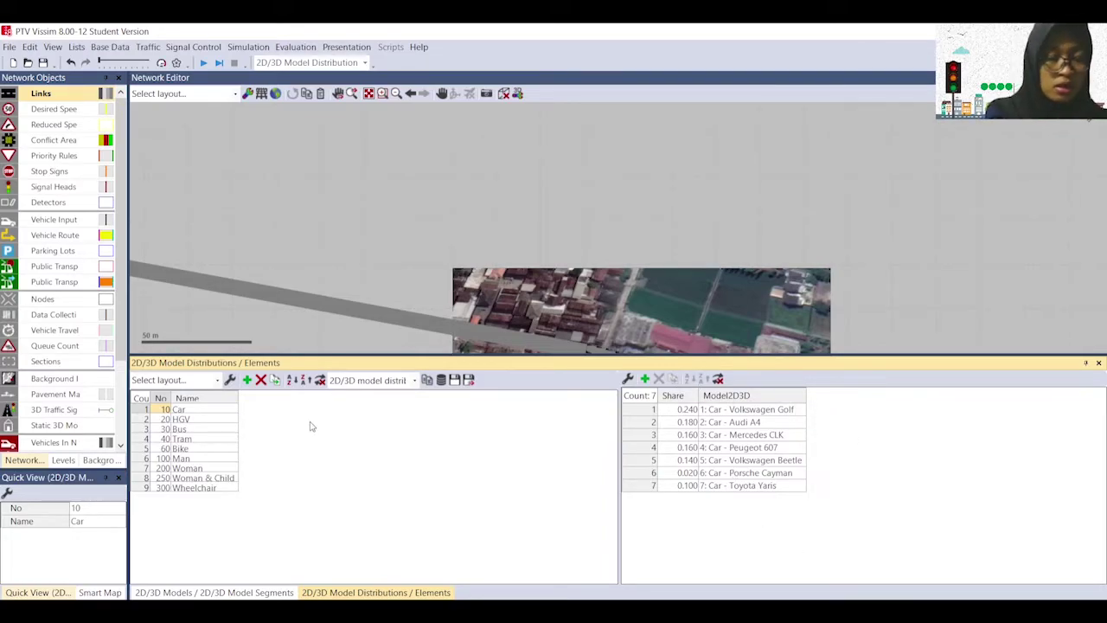
left_click(247, 379)
left_click(197, 529)
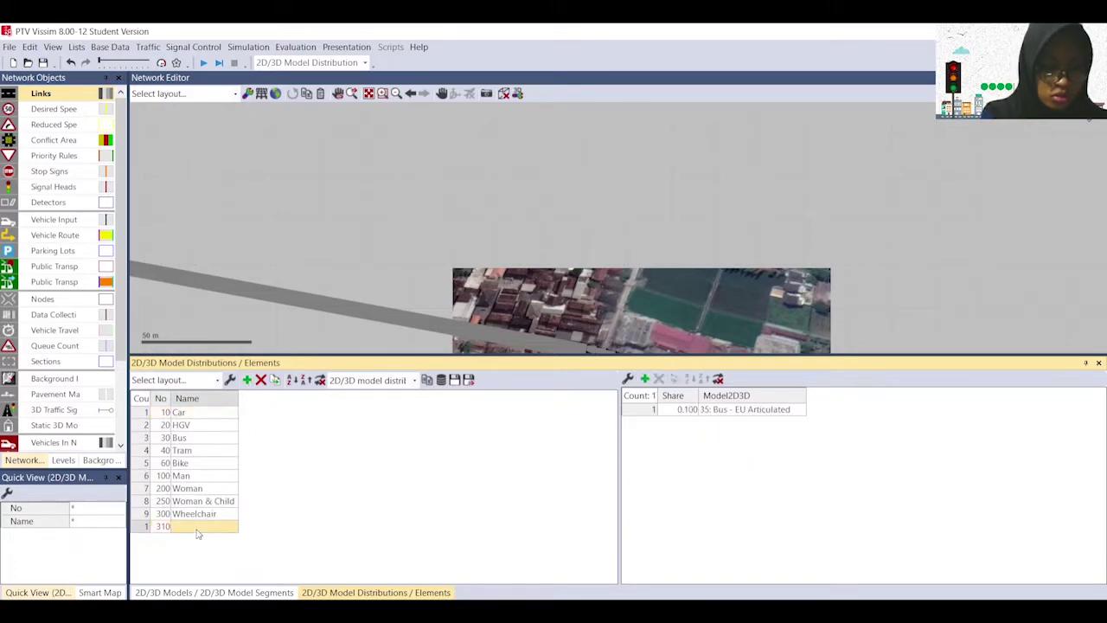
left_click(197, 529)
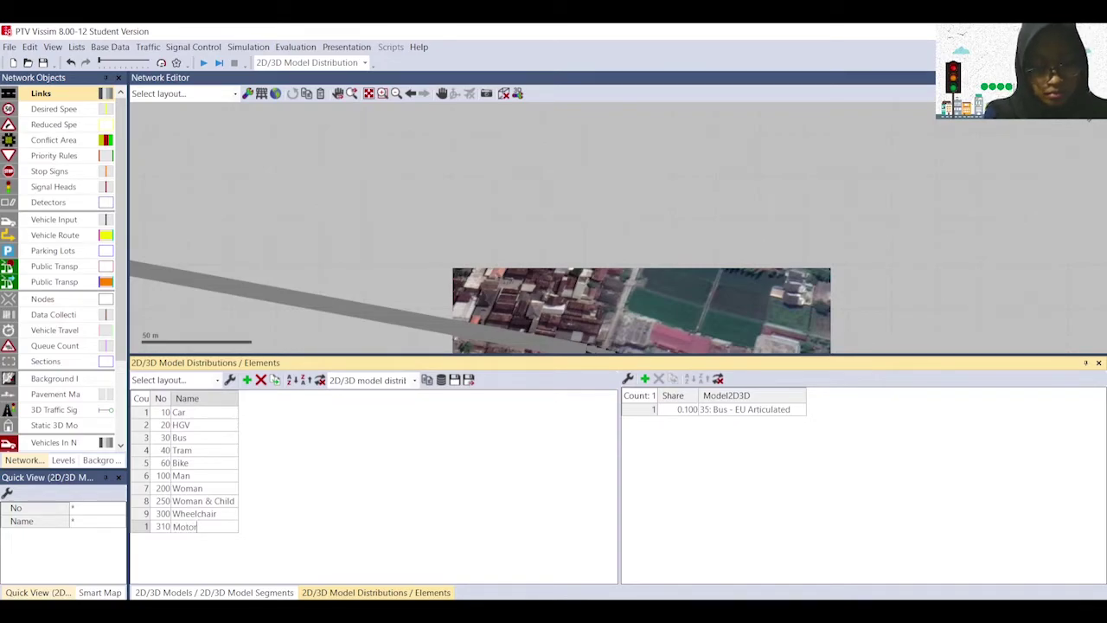
left_click(777, 499)
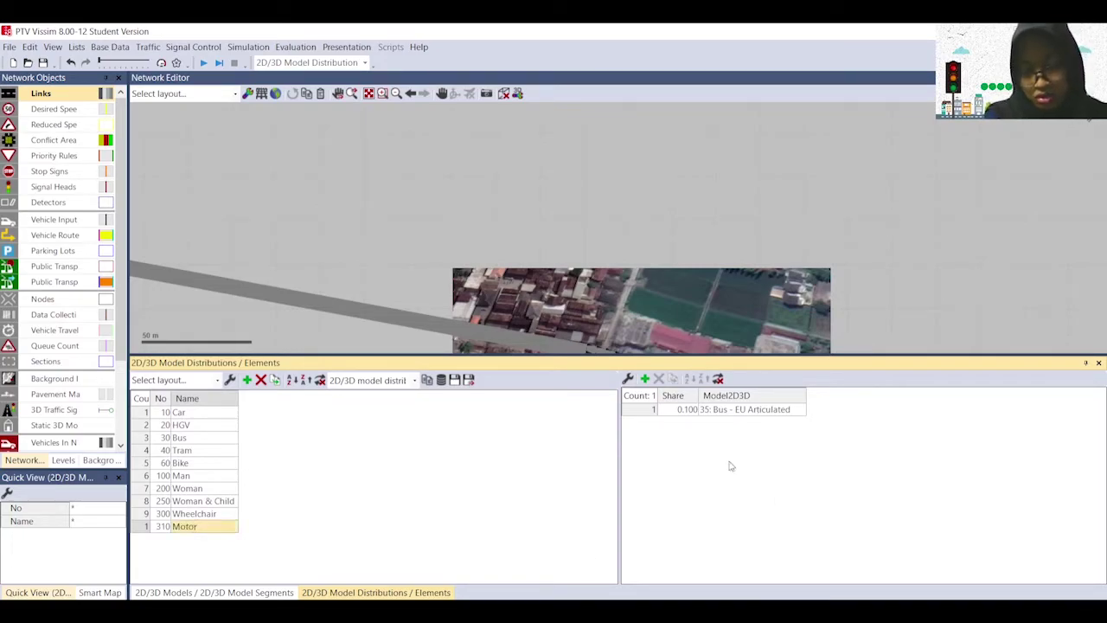
Step: Add a second element to the Motor distribution and assign Motor Kopling to the first and Motor Metic to the second
left_click(644, 378)
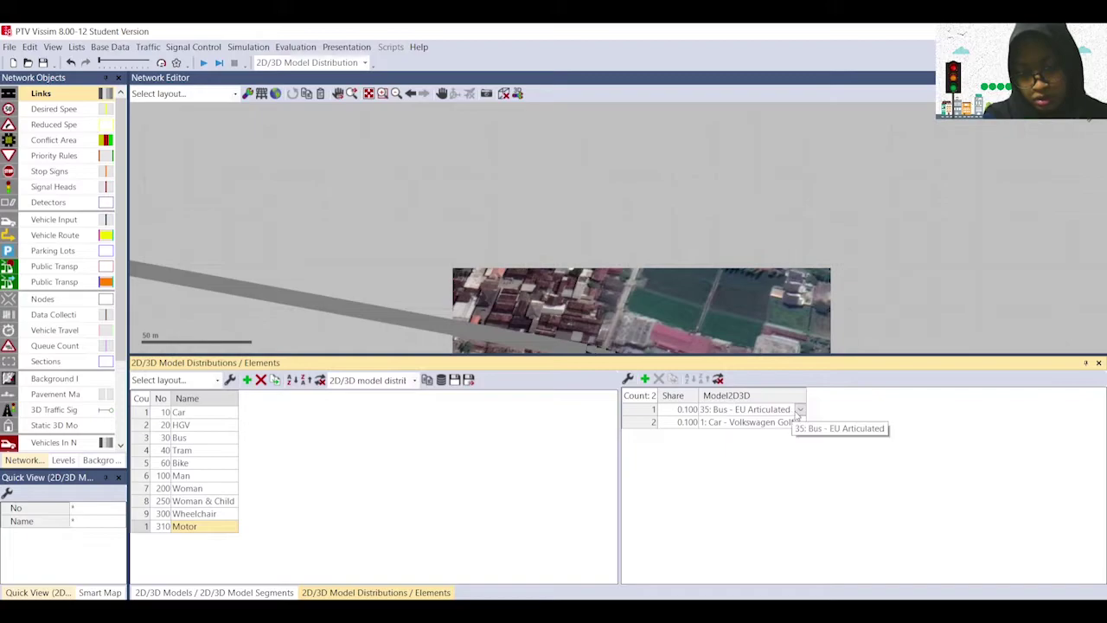
left_click(801, 411)
left_click(802, 411)
scroll(805, 452, "down", 5)
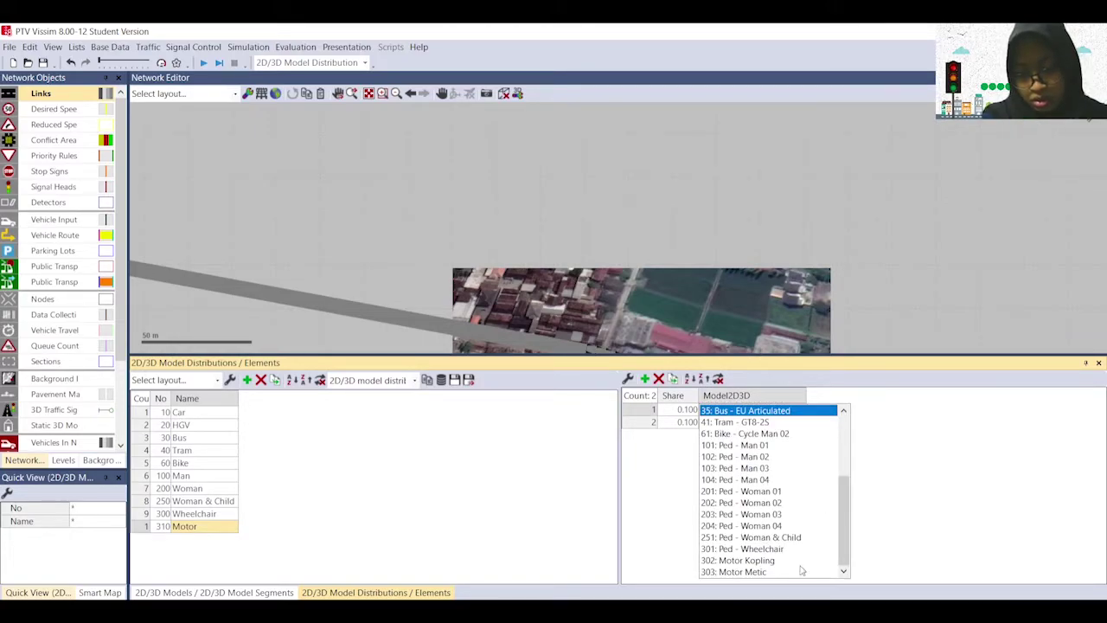
left_click(803, 566)
left_click(801, 423)
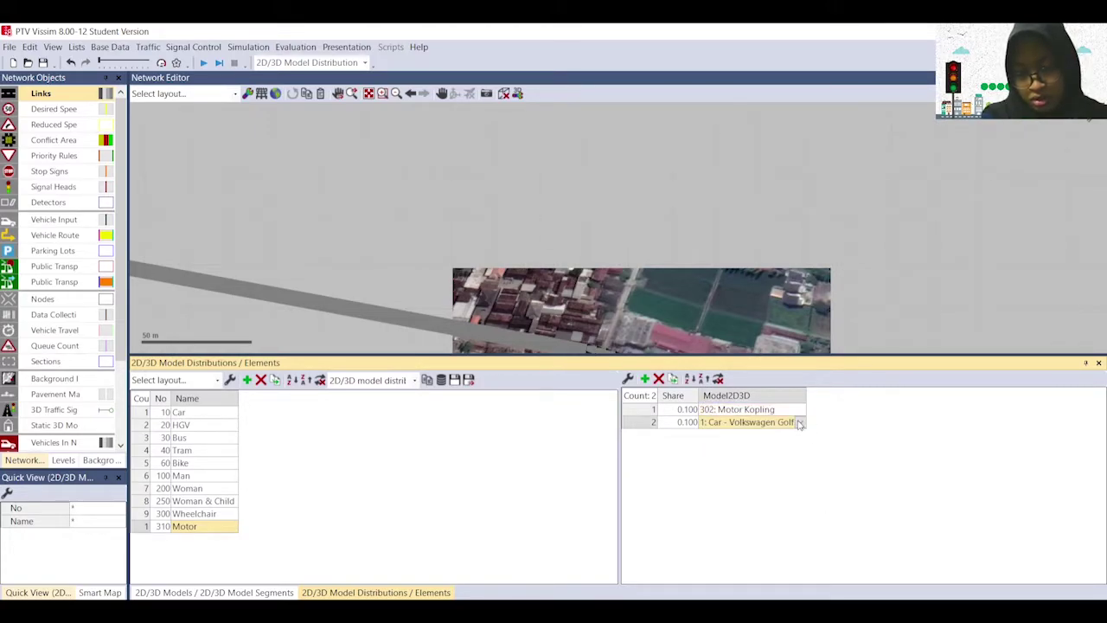
left_click(799, 424)
scroll(774, 523, "down", 10)
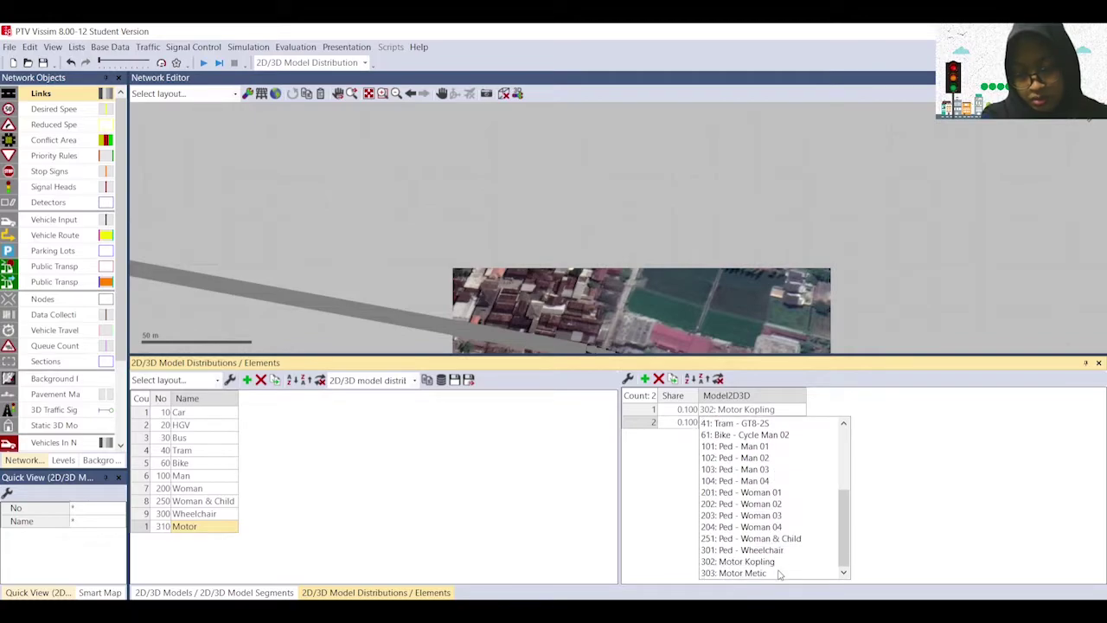
left_click(779, 573)
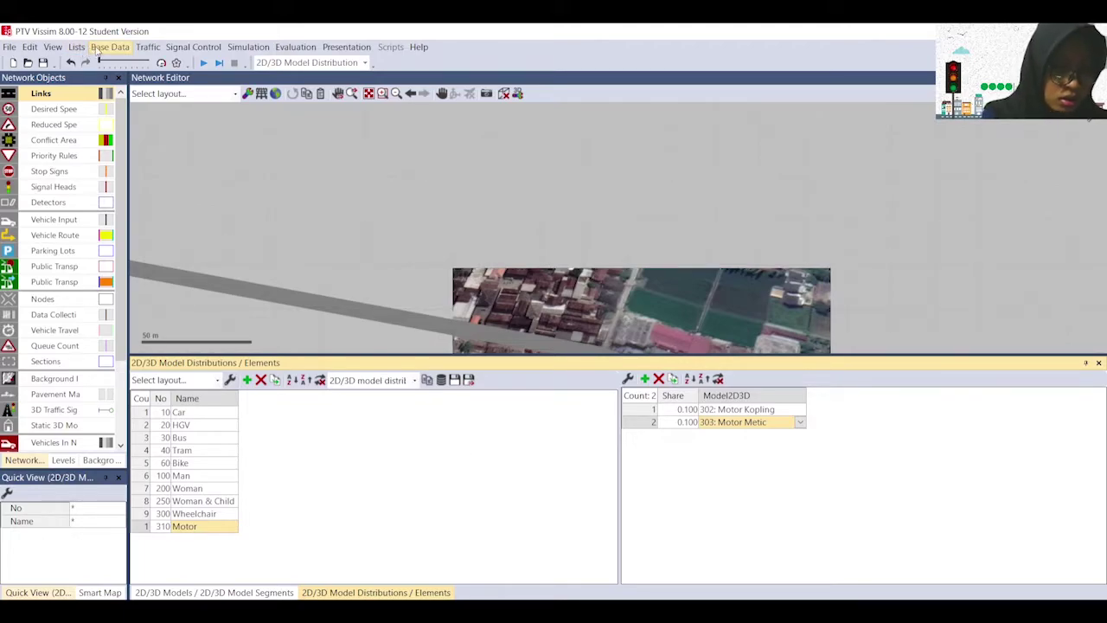
Step: Open the vehicle types from the base data and add a new vehicle type named "Motor"
left_click(97, 49)
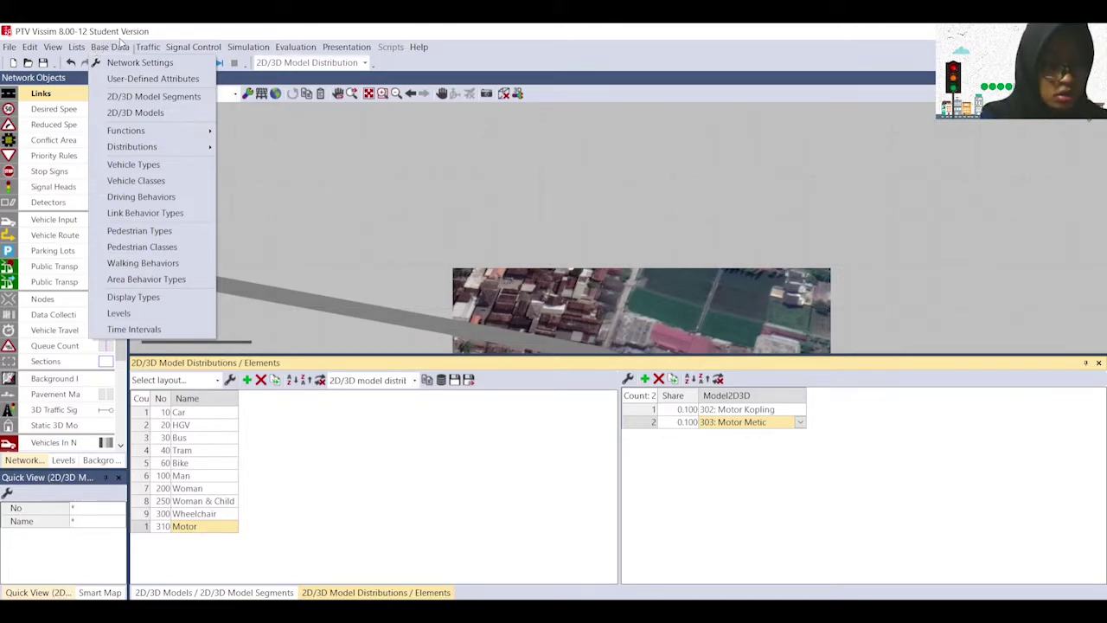
left_click(133, 164)
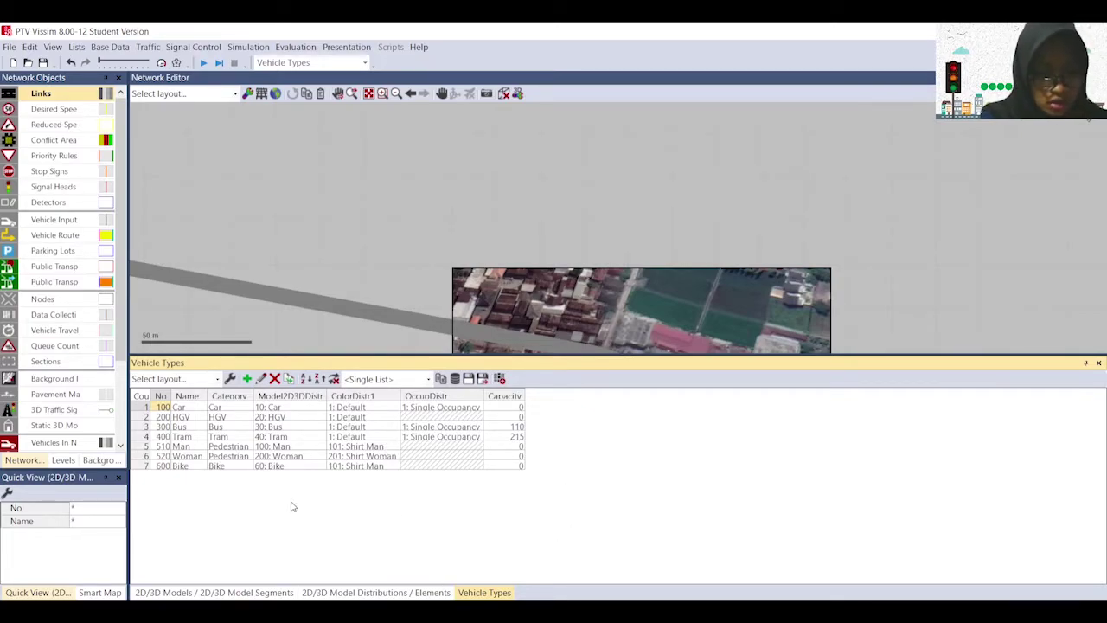
left_click(248, 380)
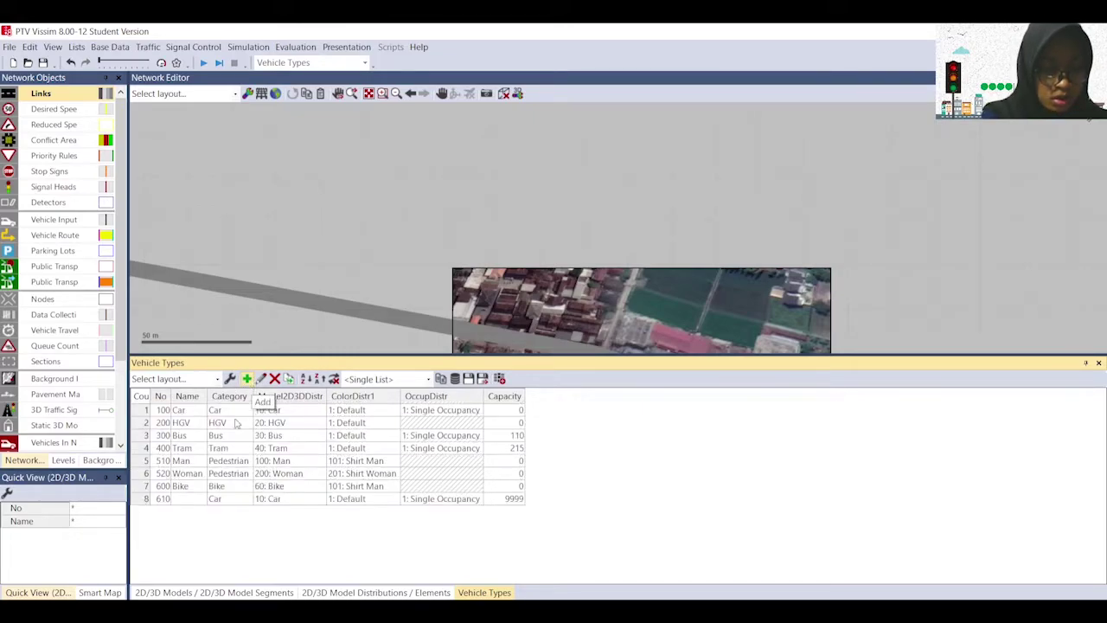
double_click(193, 501)
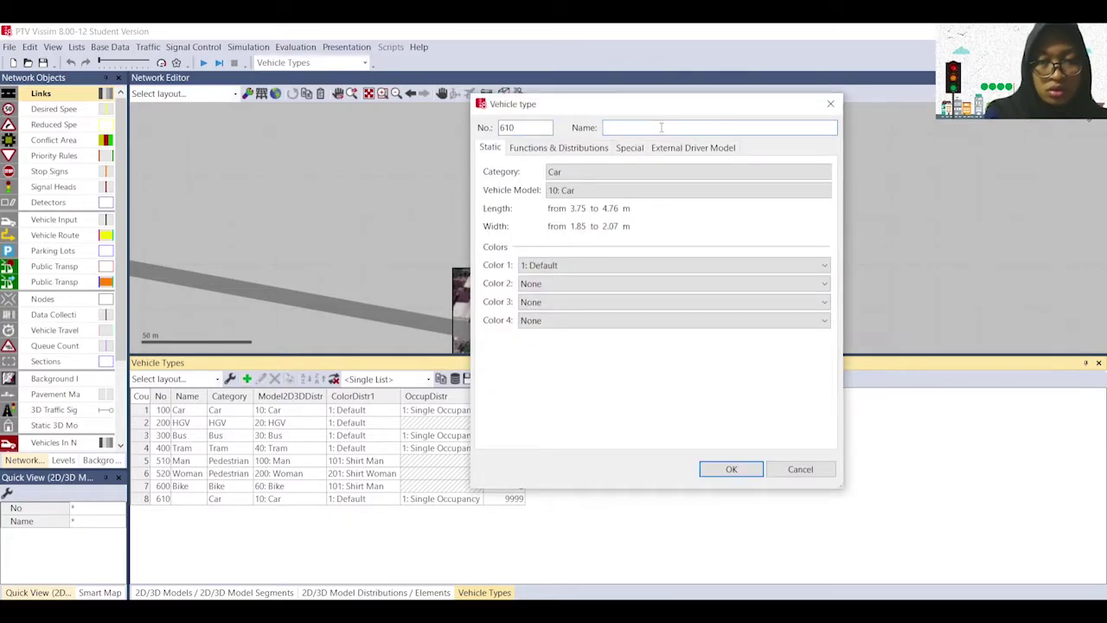
type("Motor")
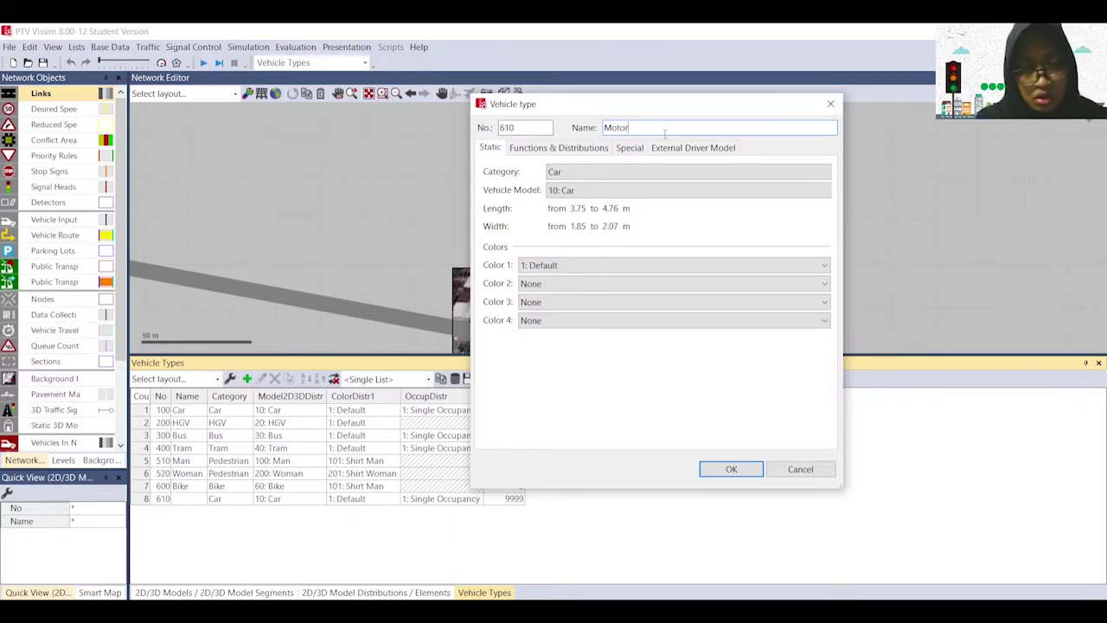
Step: Set the Motor vehicle type's category to Bike and its vehicle model to 310: Motor
left_click(596, 176)
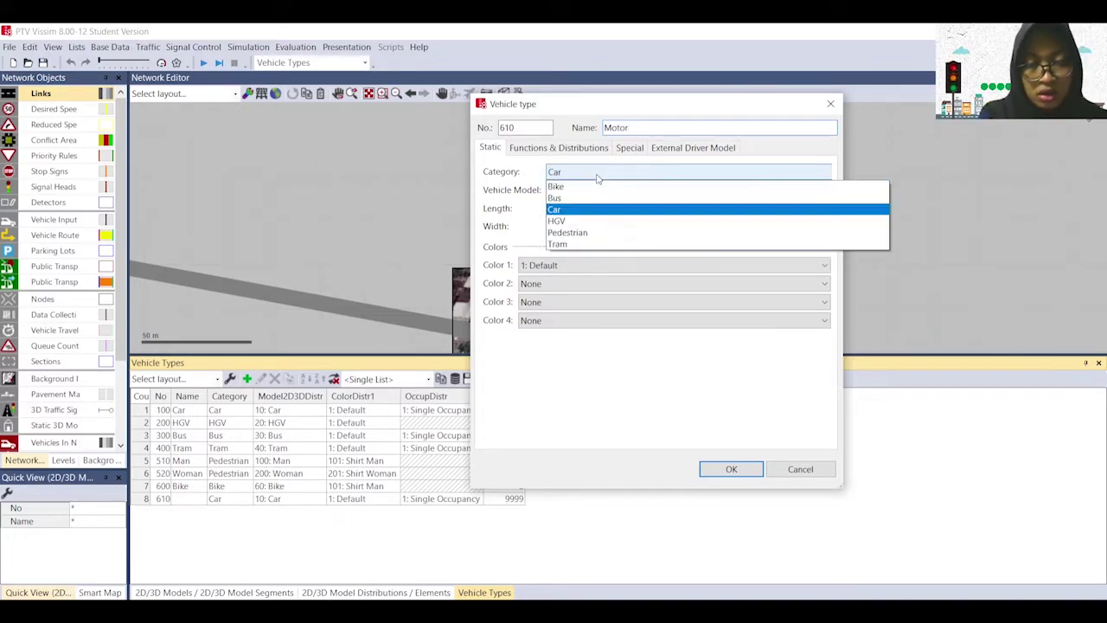
left_click(567, 186)
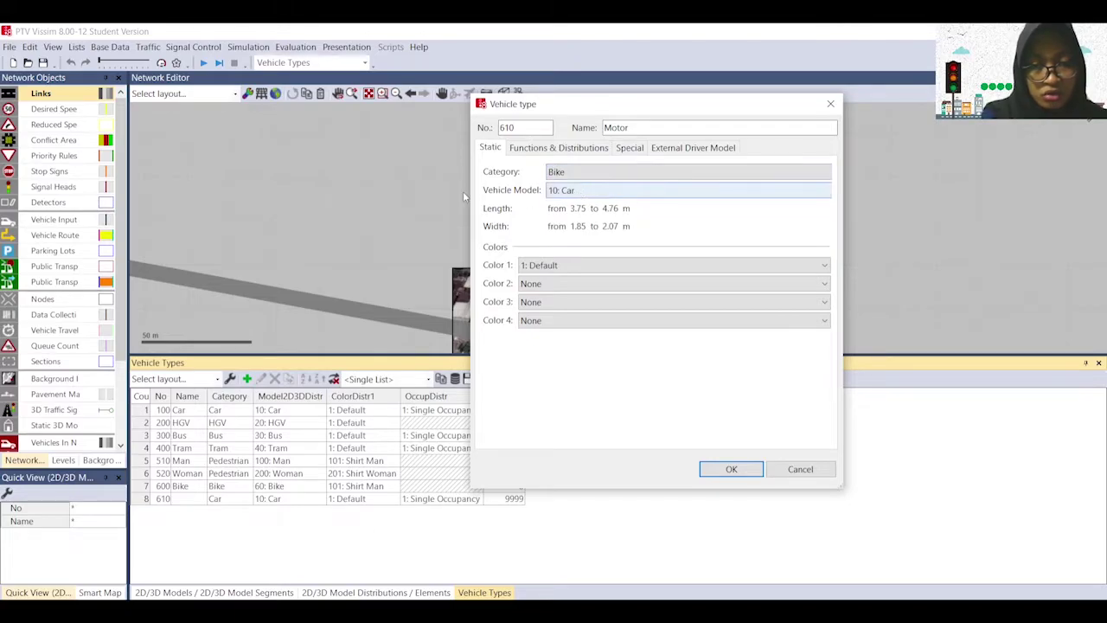
left_click(566, 192)
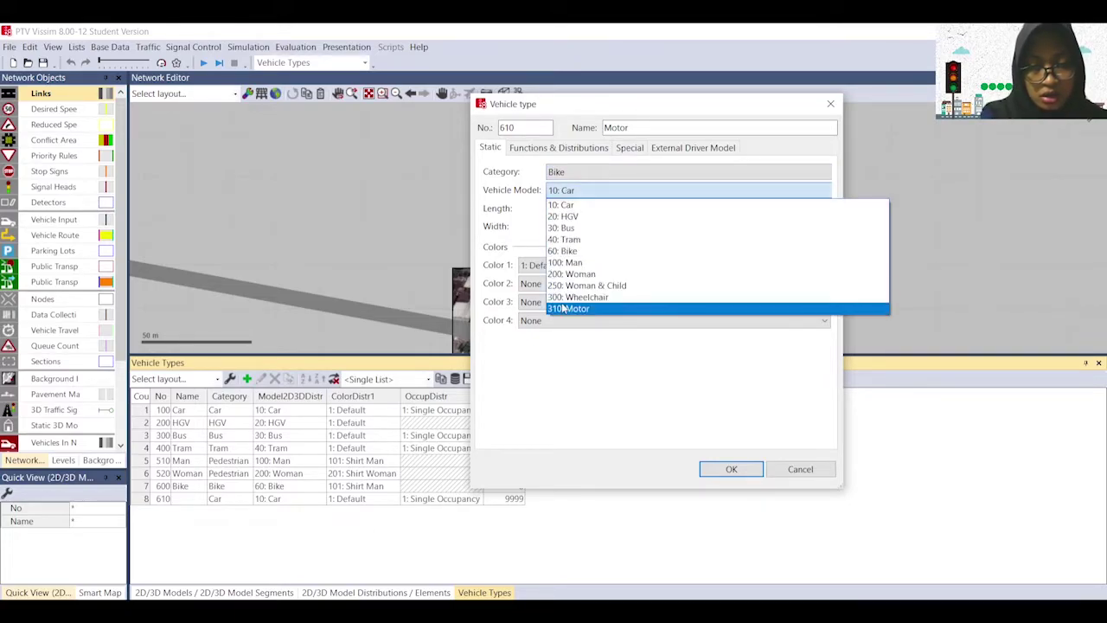
left_click(563, 309)
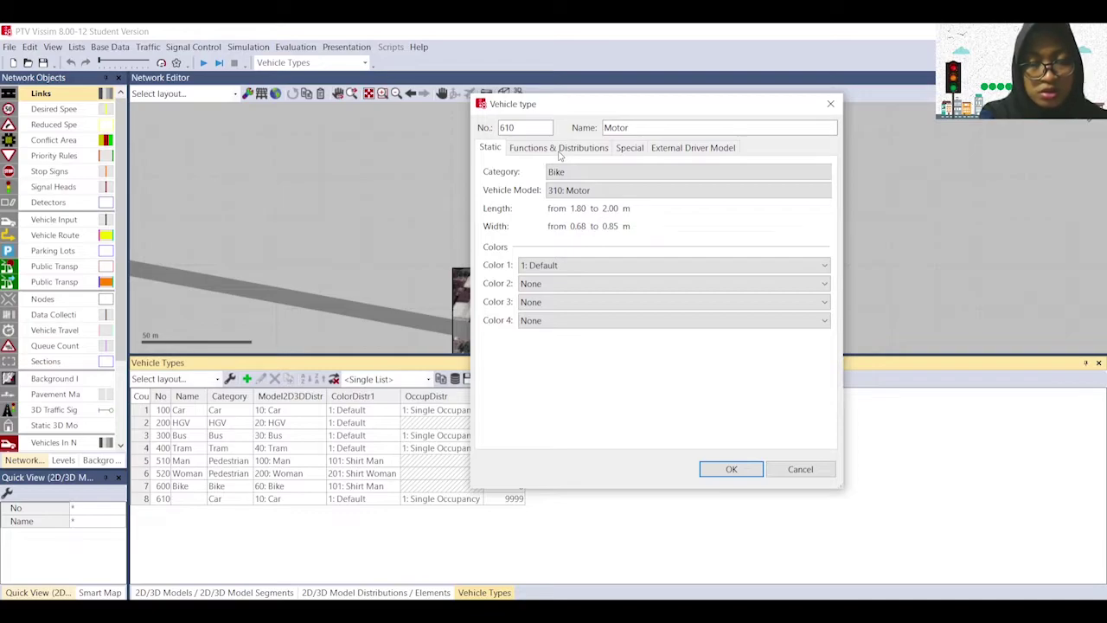
Step: Assign function 6: Bike to the Motor type's maximum and desired acceleration and deceleration, and accept the vehicle type
left_click(559, 149)
left_click(594, 172)
left_click(599, 245)
left_click(611, 190)
left_click(608, 260)
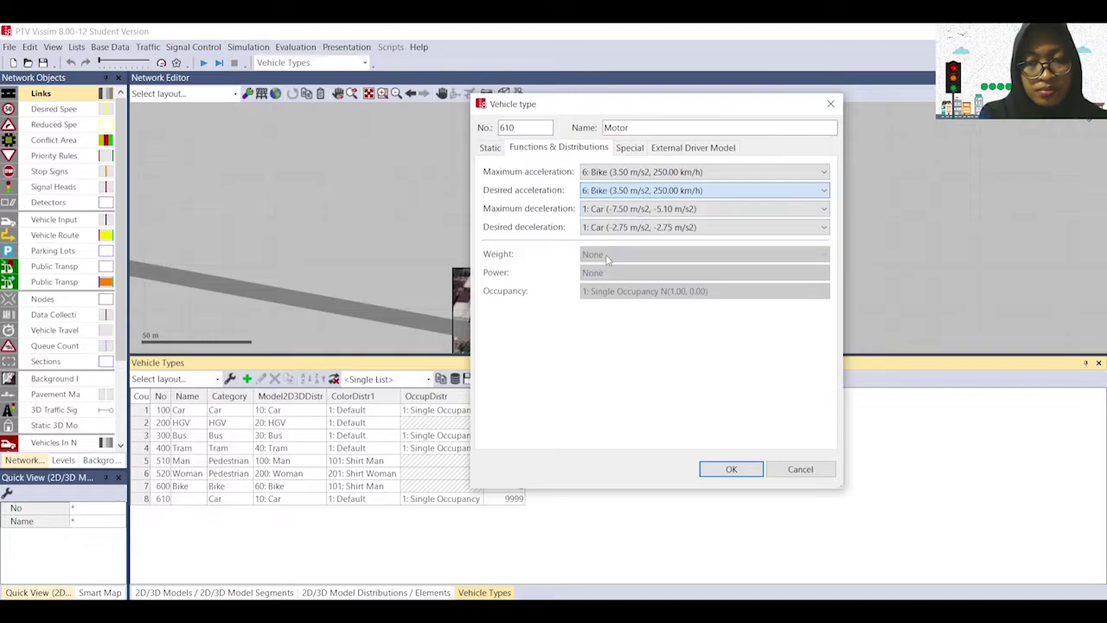
left_click(609, 210)
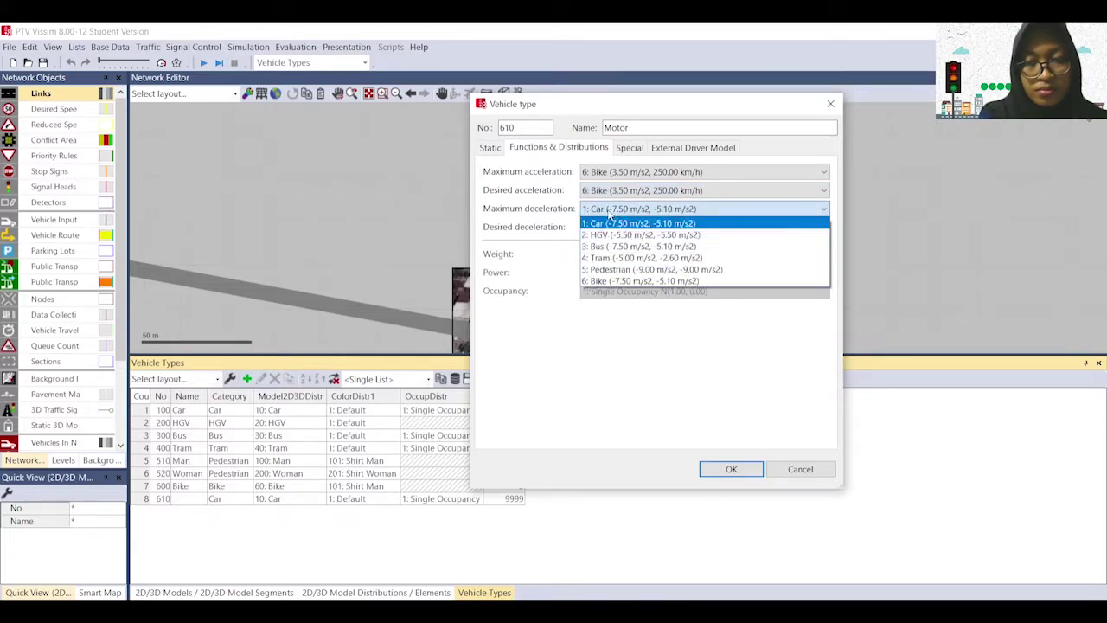
left_click(605, 281)
left_click(601, 227)
left_click(605, 299)
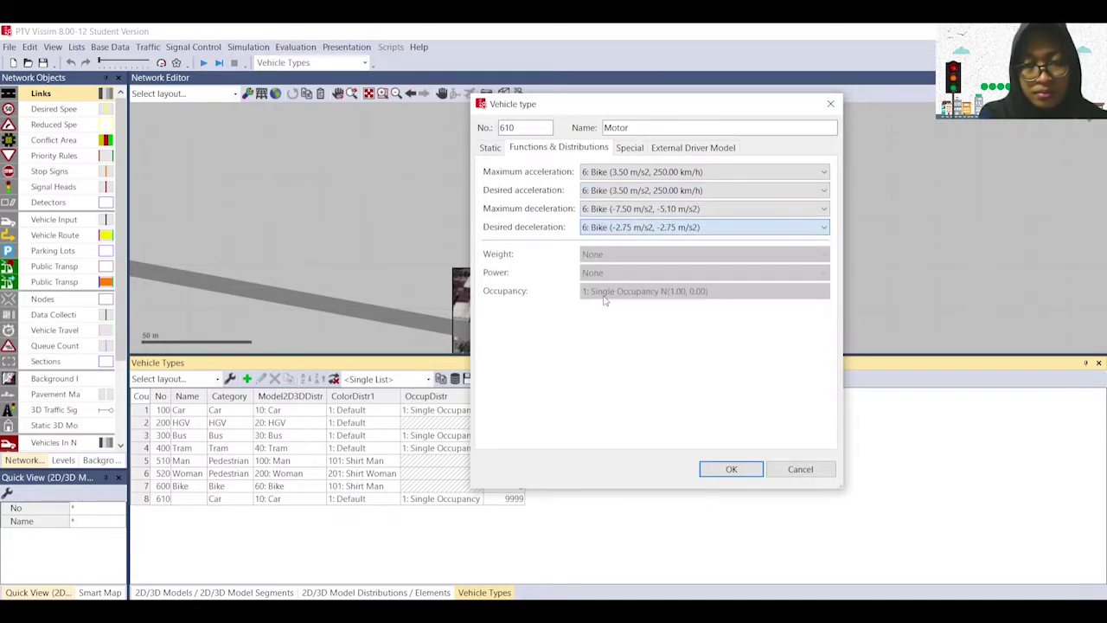
left_click(737, 471)
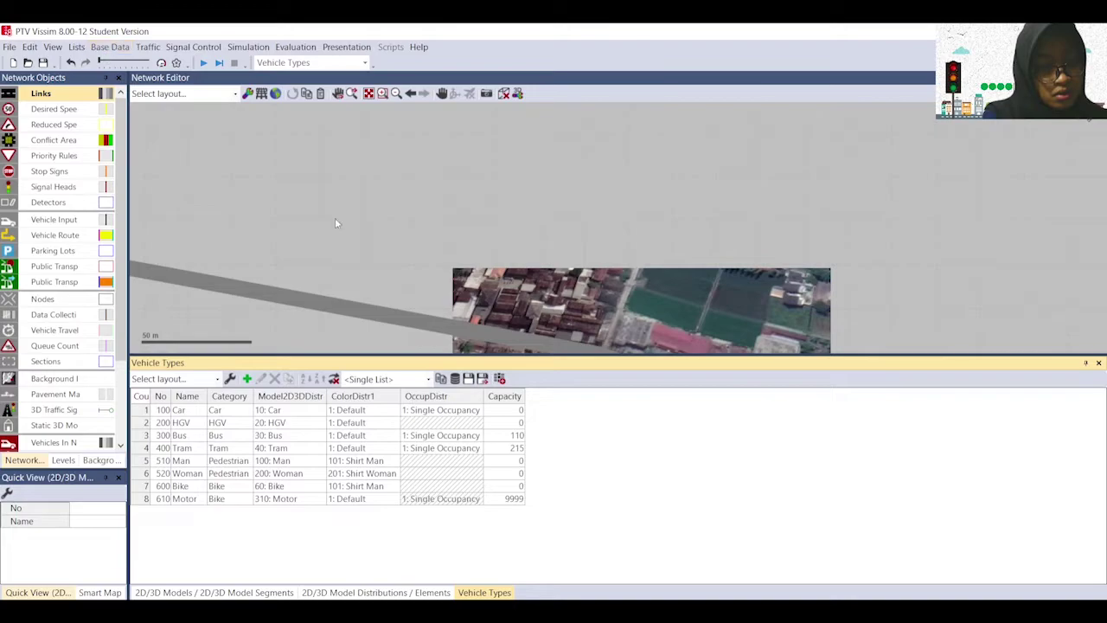
Step: Open the vehicle classes from the base data and add a new class named "Motor"
left_click(110, 47)
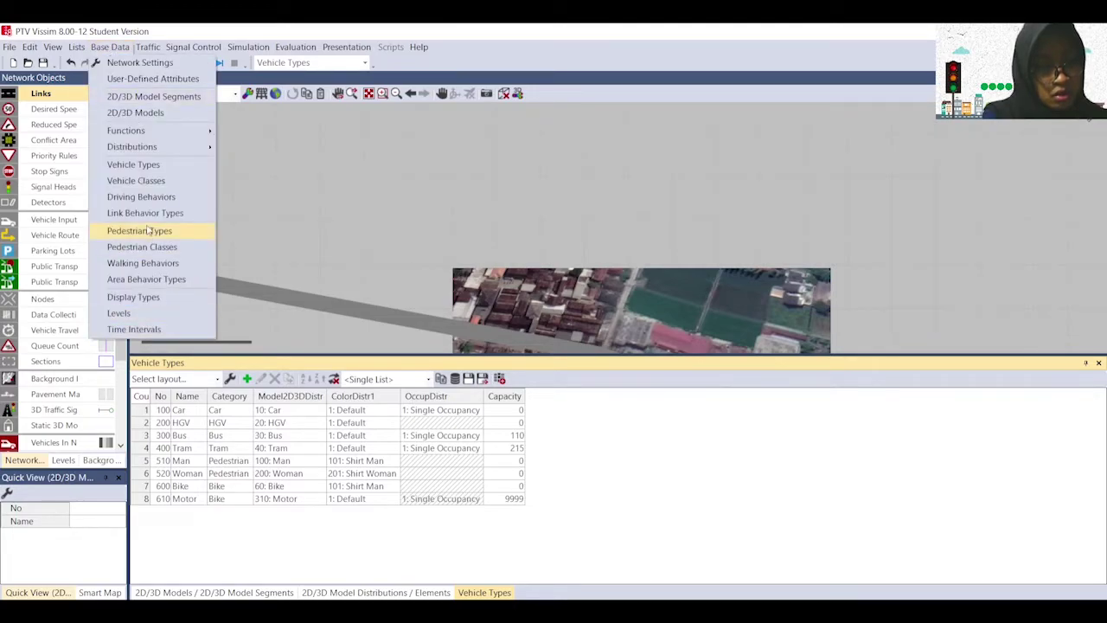
left_click(143, 180)
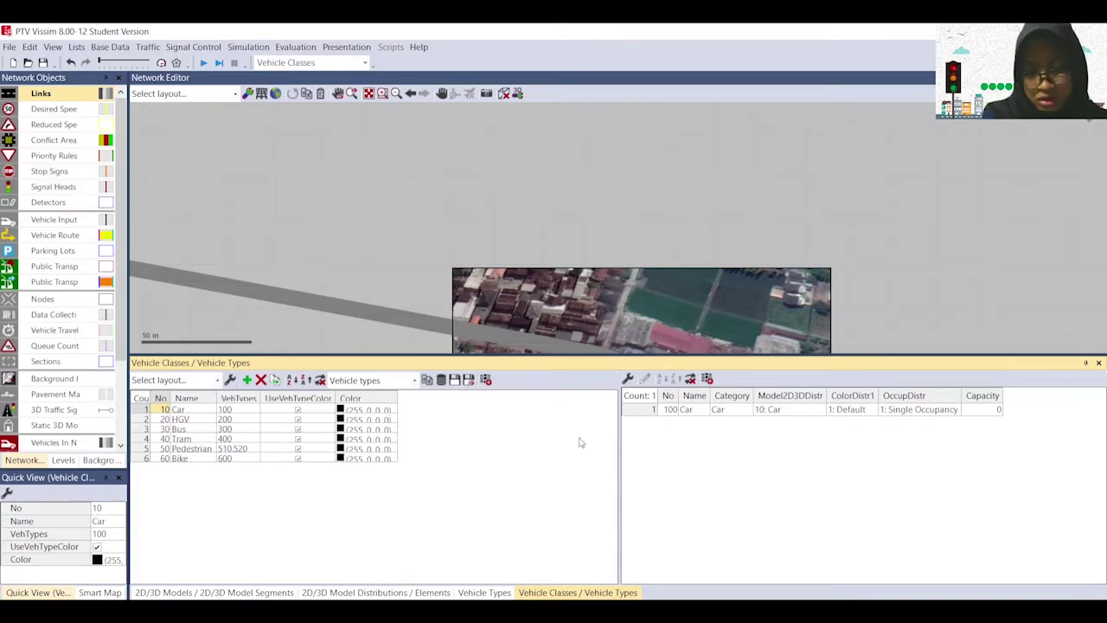
left_click(246, 380)
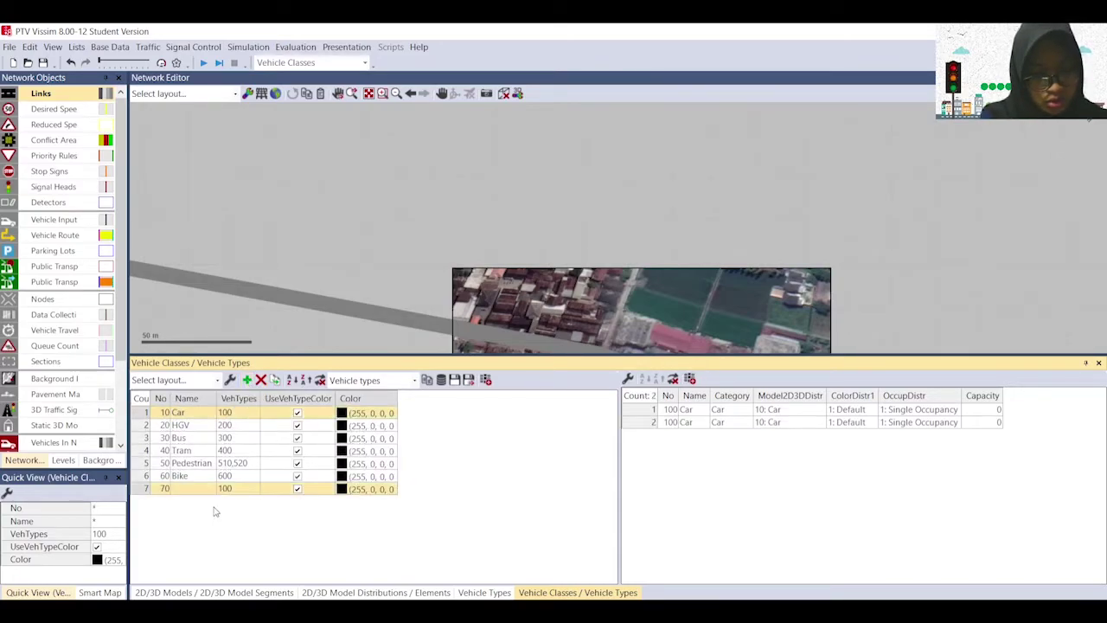
left_click(193, 489)
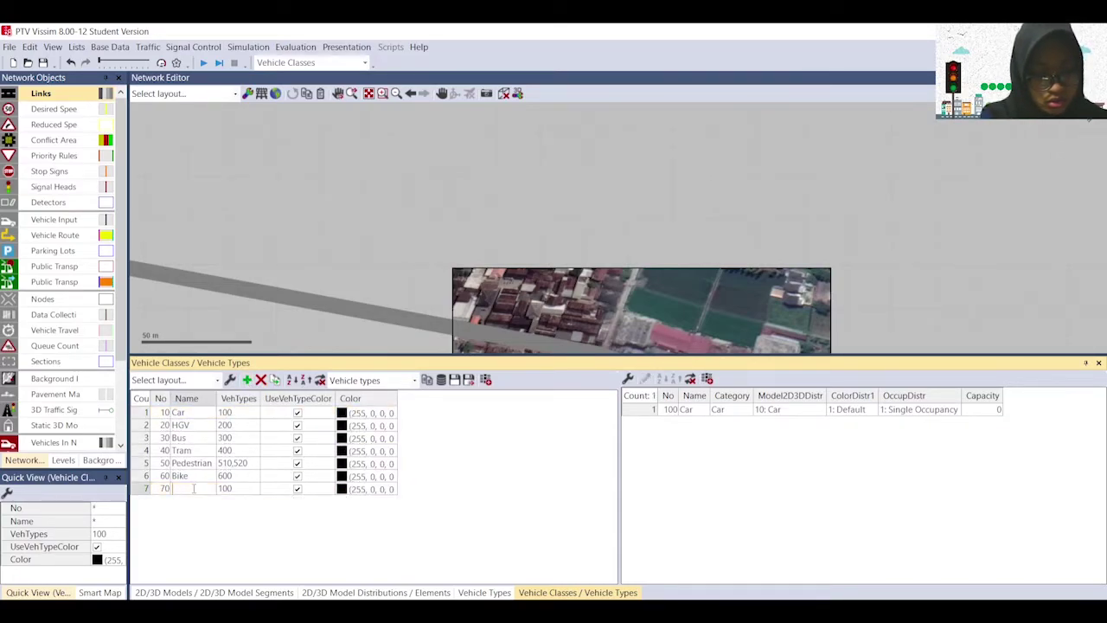
type("Mo")
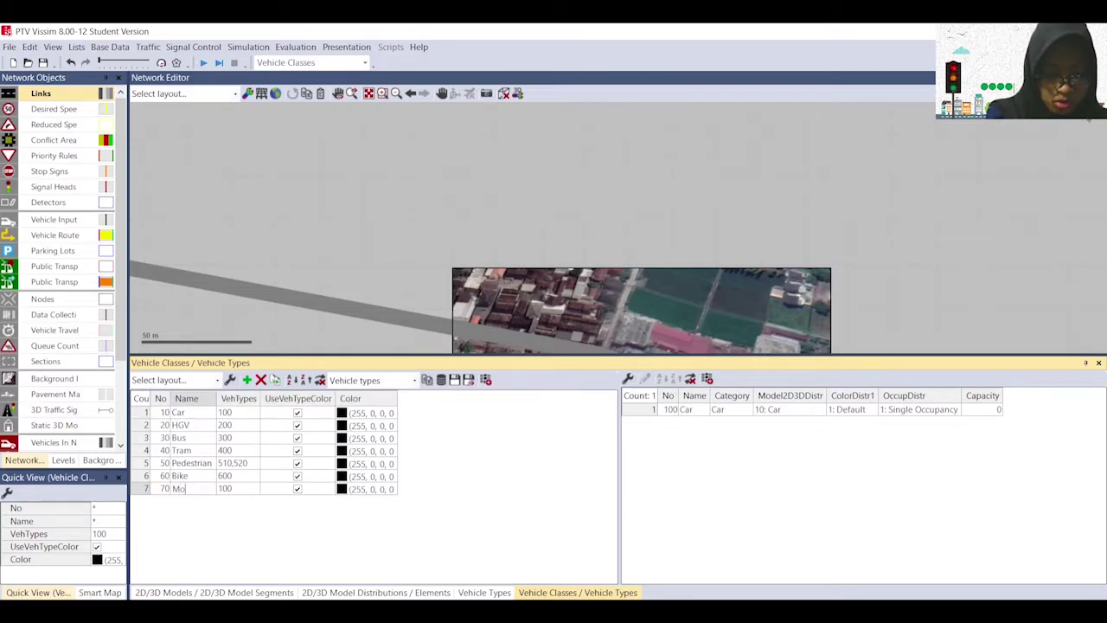
key("Return")
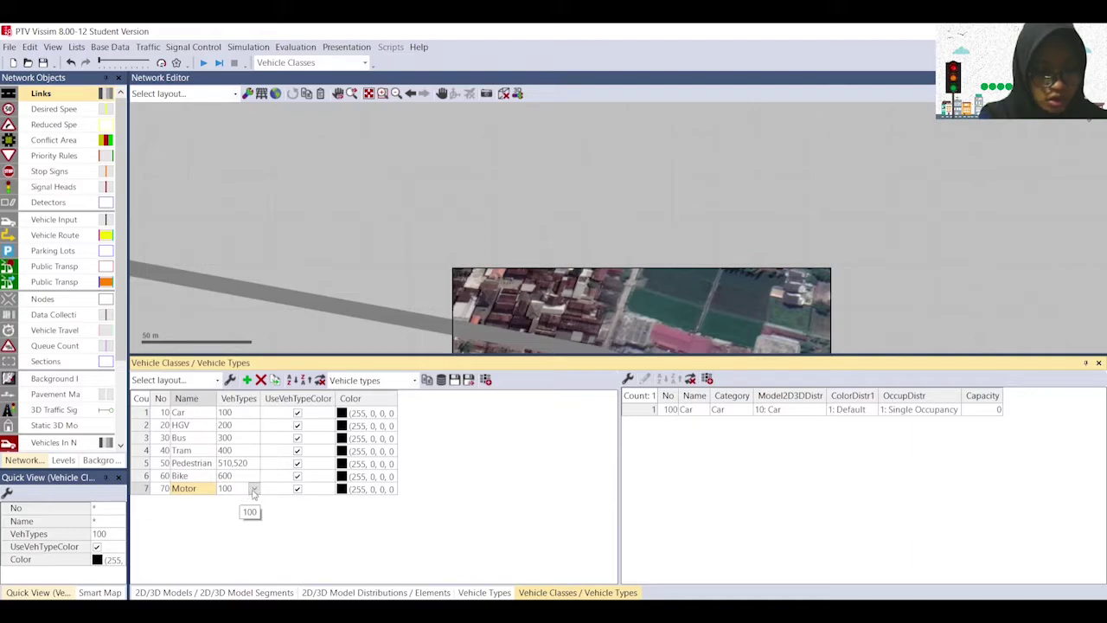
Step: Assign vehicle type 610: Motor to the Motor vehicle class in place of Car
left_click(243, 490)
left_click(253, 489)
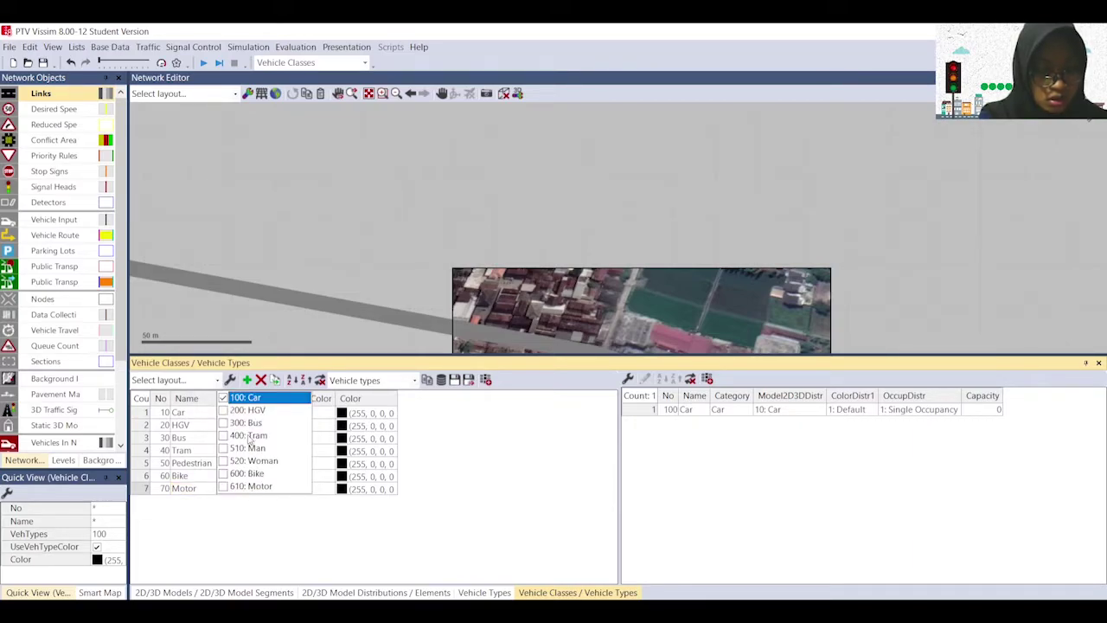
left_click(250, 486)
left_click(333, 561)
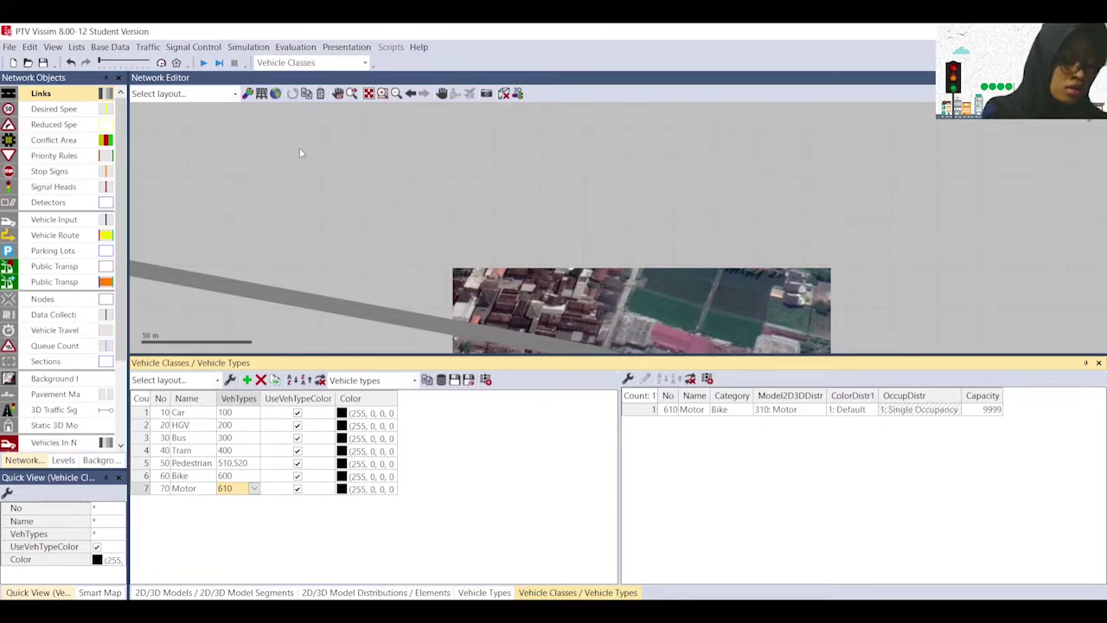
Step: Open the desired speed distributions from the base data and look through the predefined speed distributions and their bounds
left_click(110, 47)
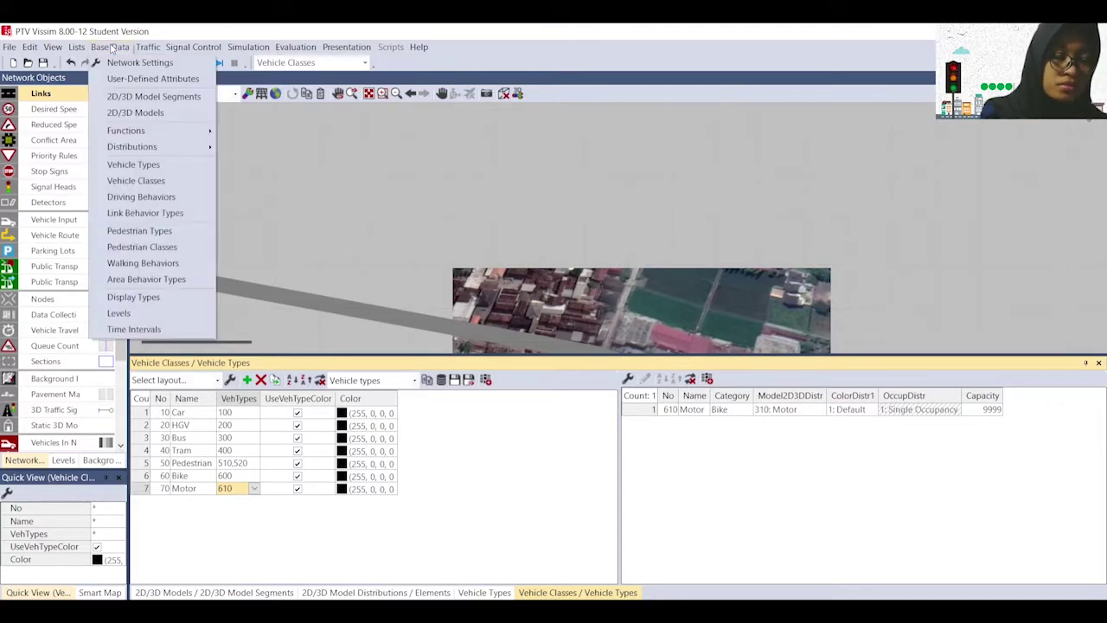
mouse_move(172, 153)
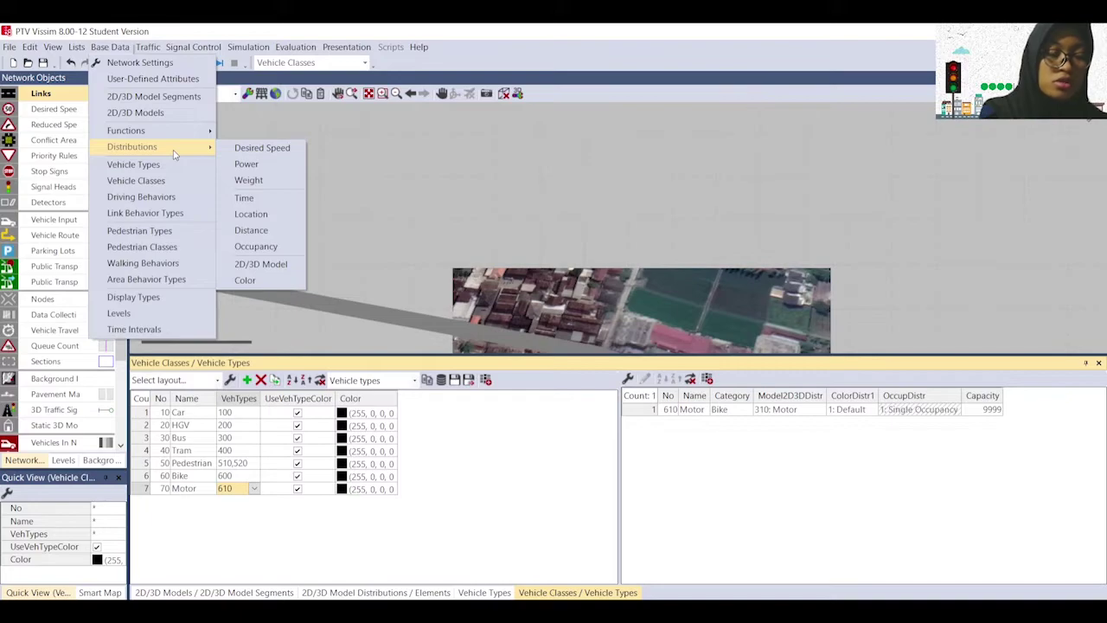
left_click(257, 148)
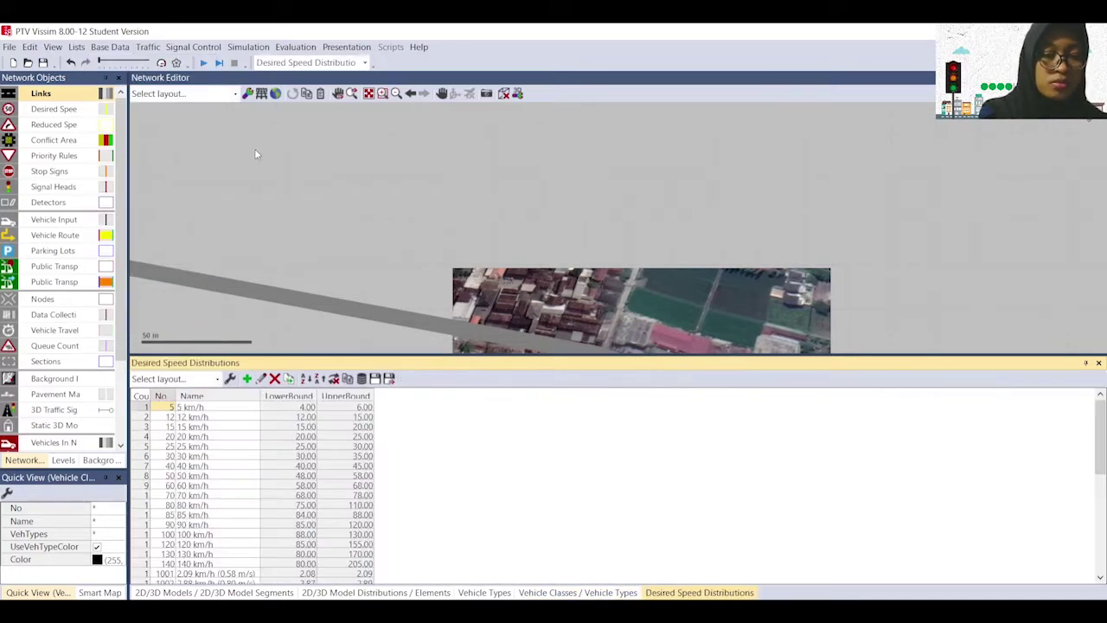
scroll(242, 497, "down", 5)
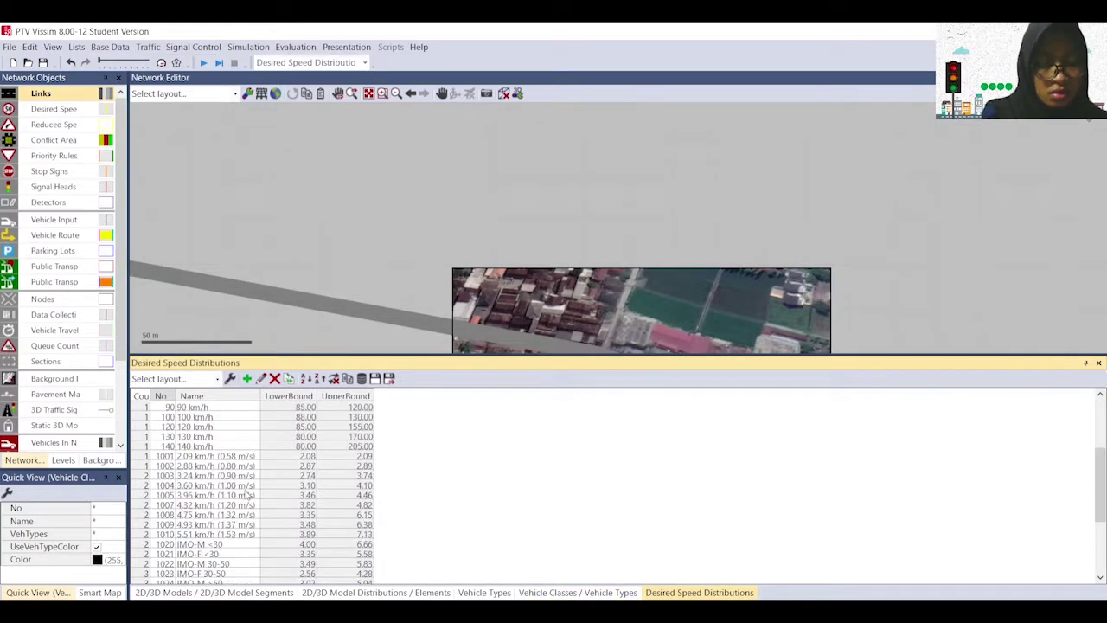
scroll(246, 493, "up", 5)
scroll(246, 494, "down", 8)
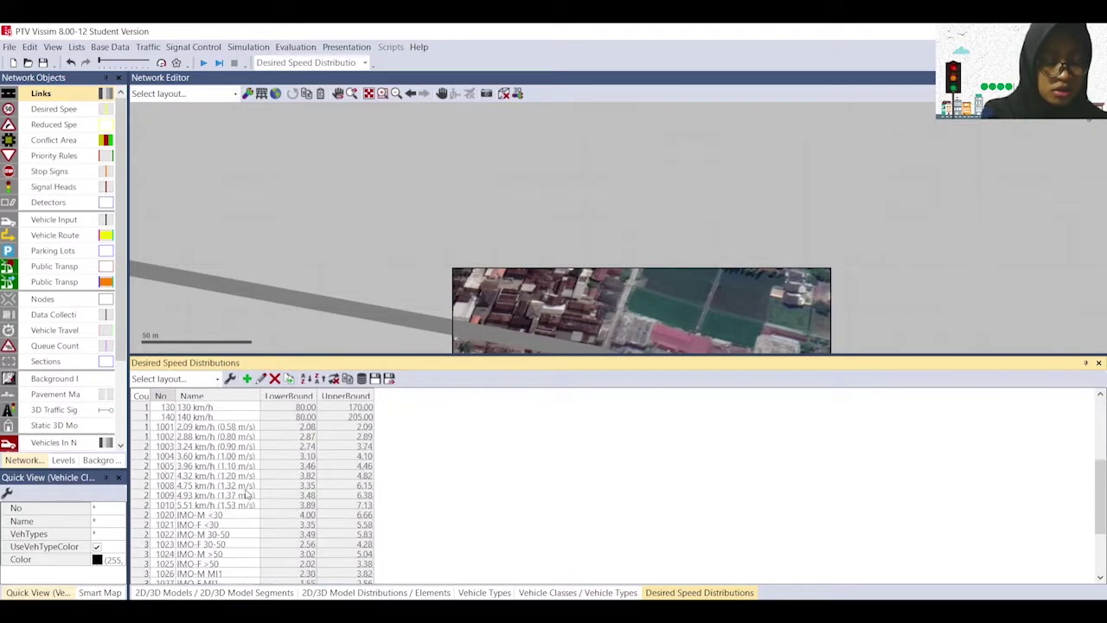
scroll(246, 494, "up", 8)
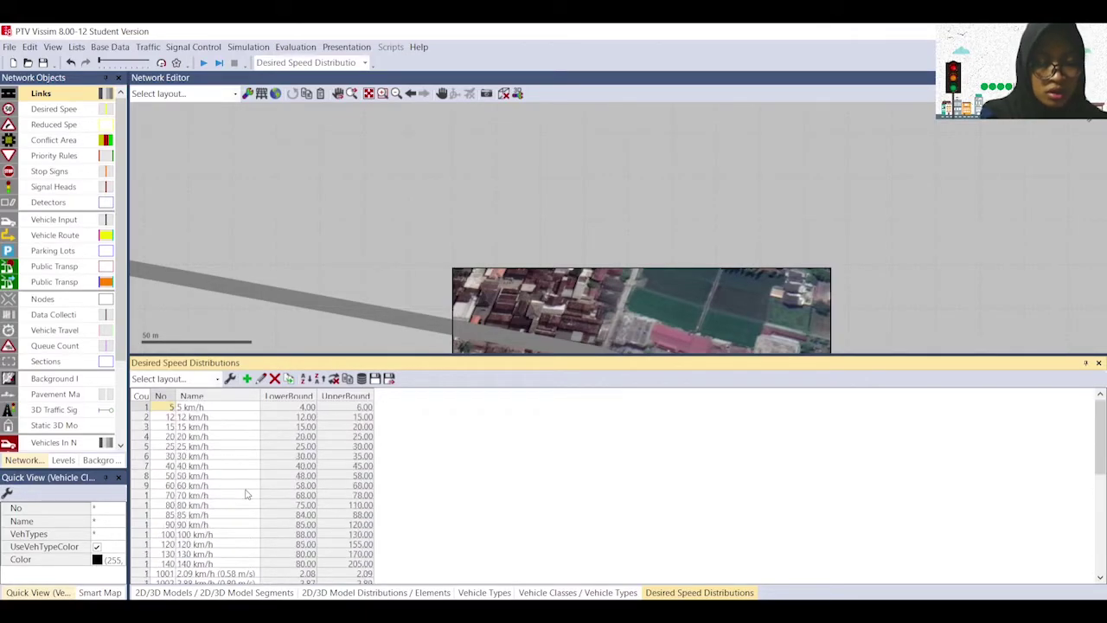
scroll(245, 494, "down", 4)
scroll(246, 493, "down", 1)
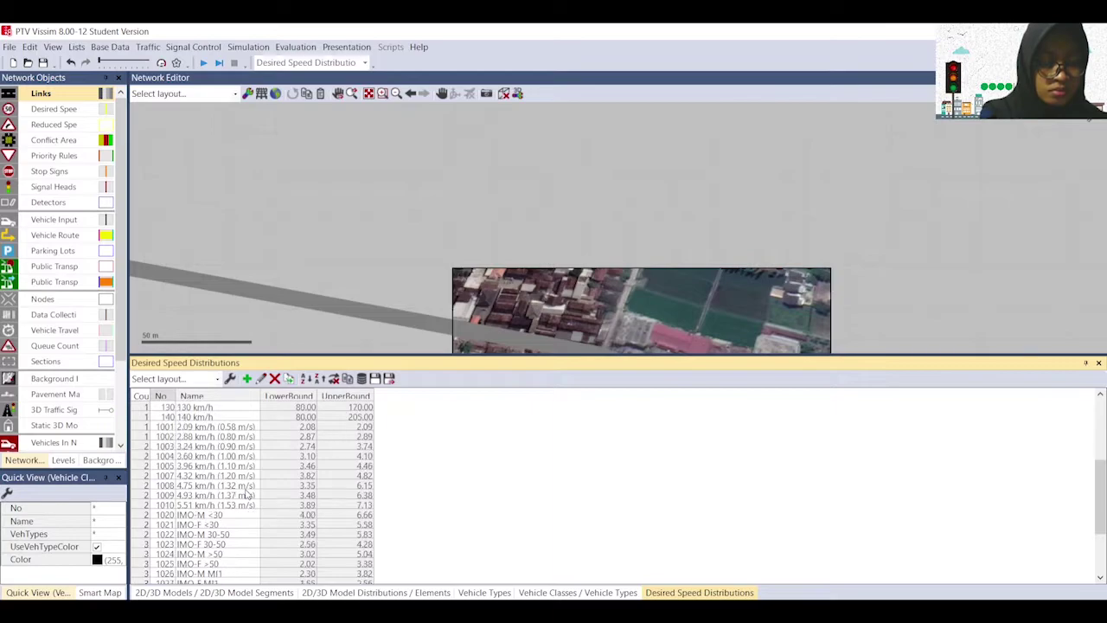
scroll(246, 494, "down", 3)
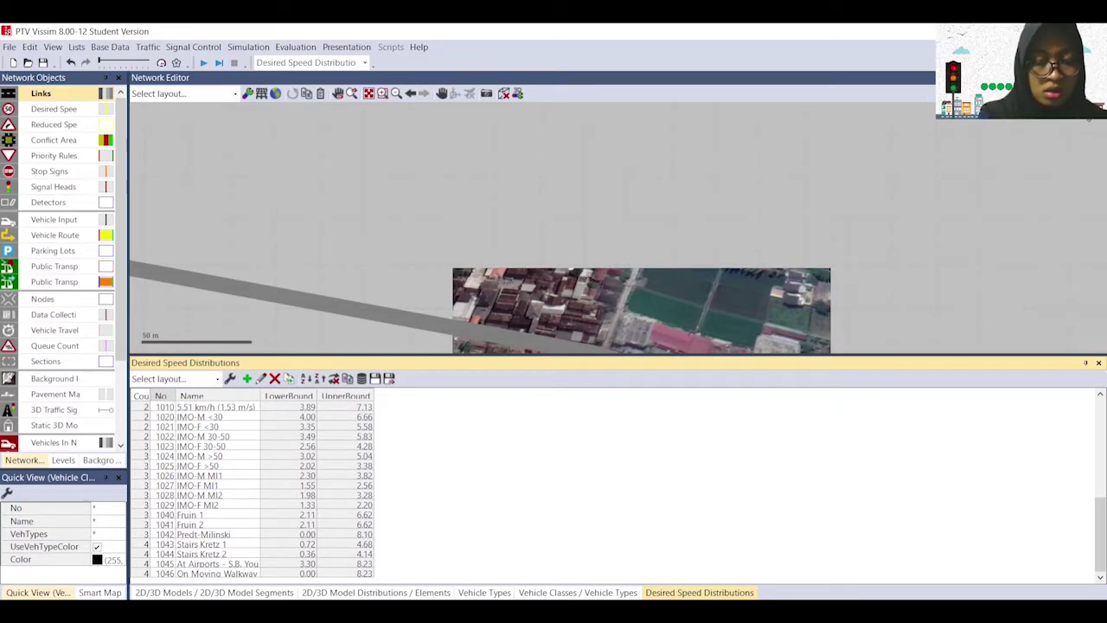
Step: Bring up data kecepatan.pdf beside the Vissim window and add a new desired speed distribution named "Sepeda"
left_click(541, 554)
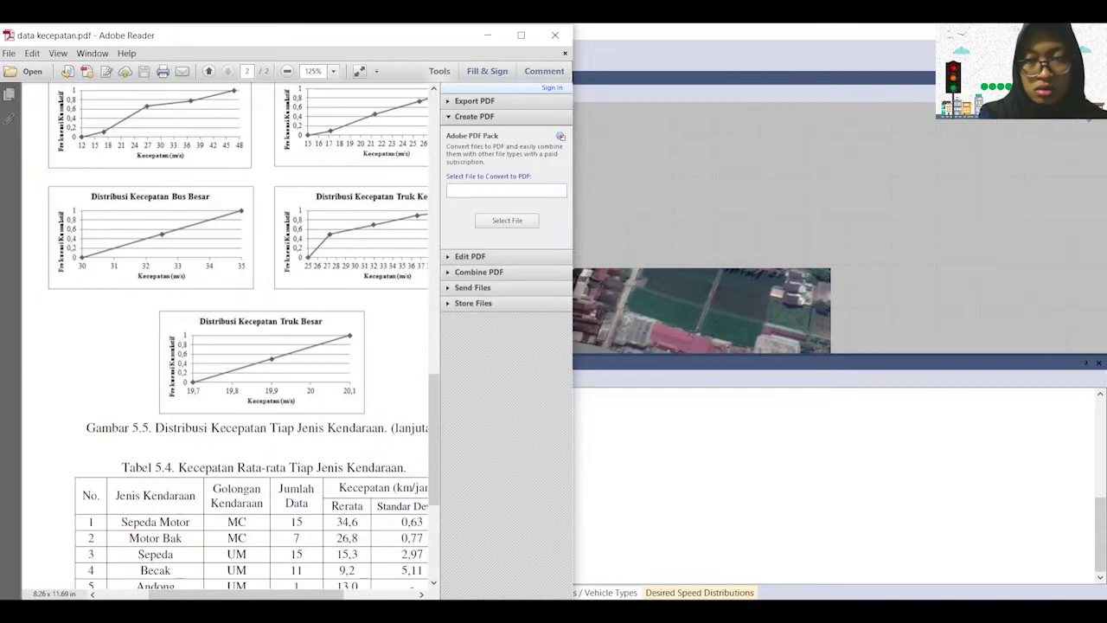
left_click(728, 333)
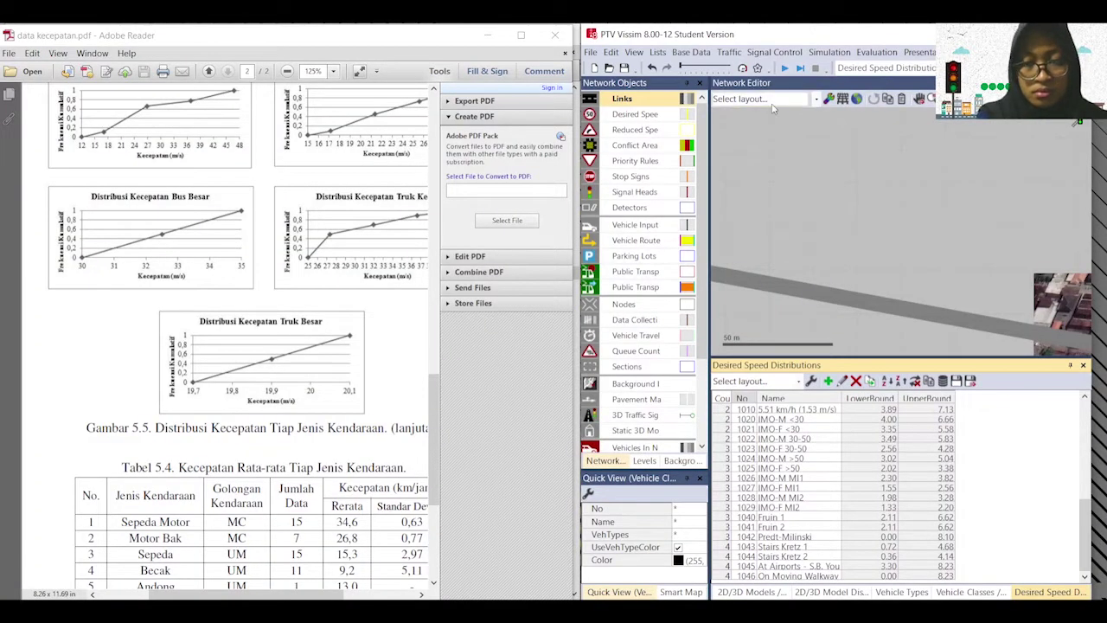
left_click(827, 381)
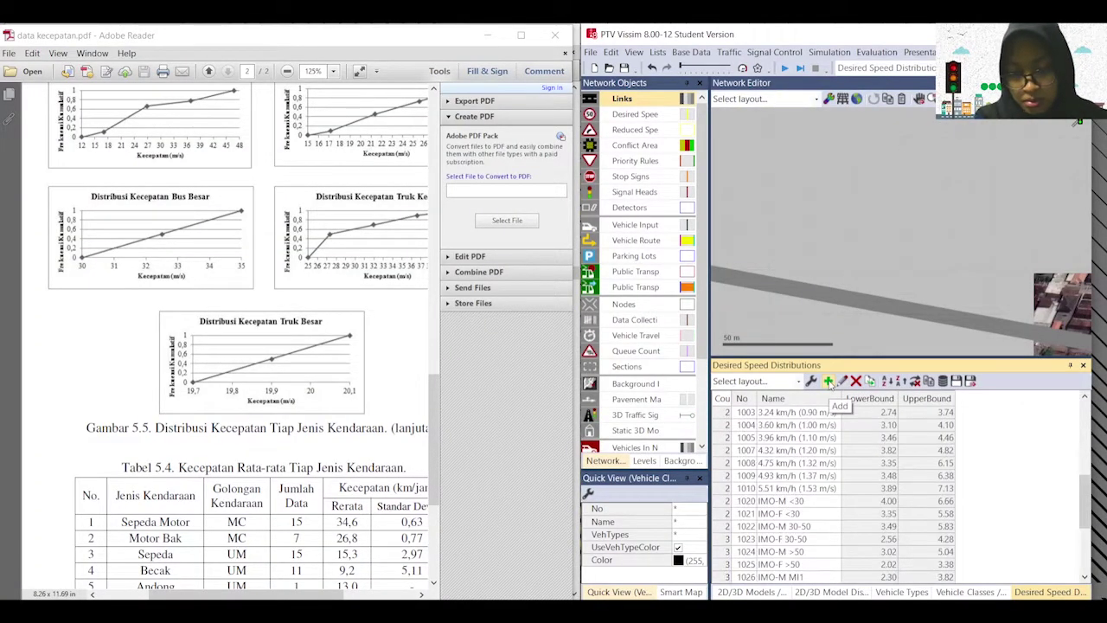
type("Sepeda")
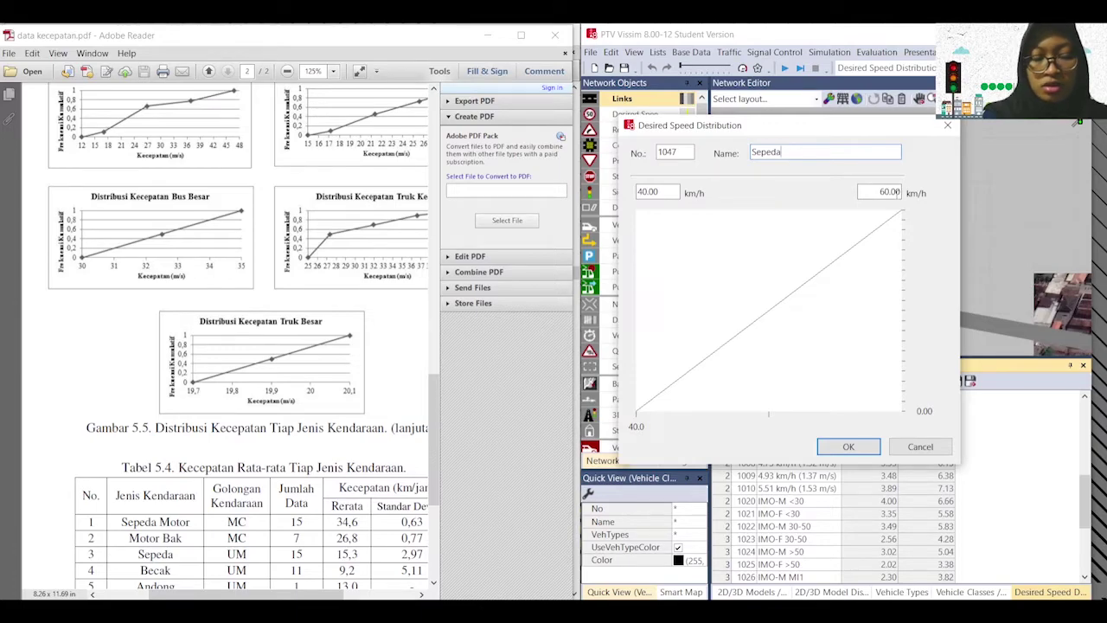
Step: Find the Sepeda speed chart in the PDF and set the distribution's lower bound to 8 km/h and upper bound to 21 km/h
scroll(269, 215, "up", 2)
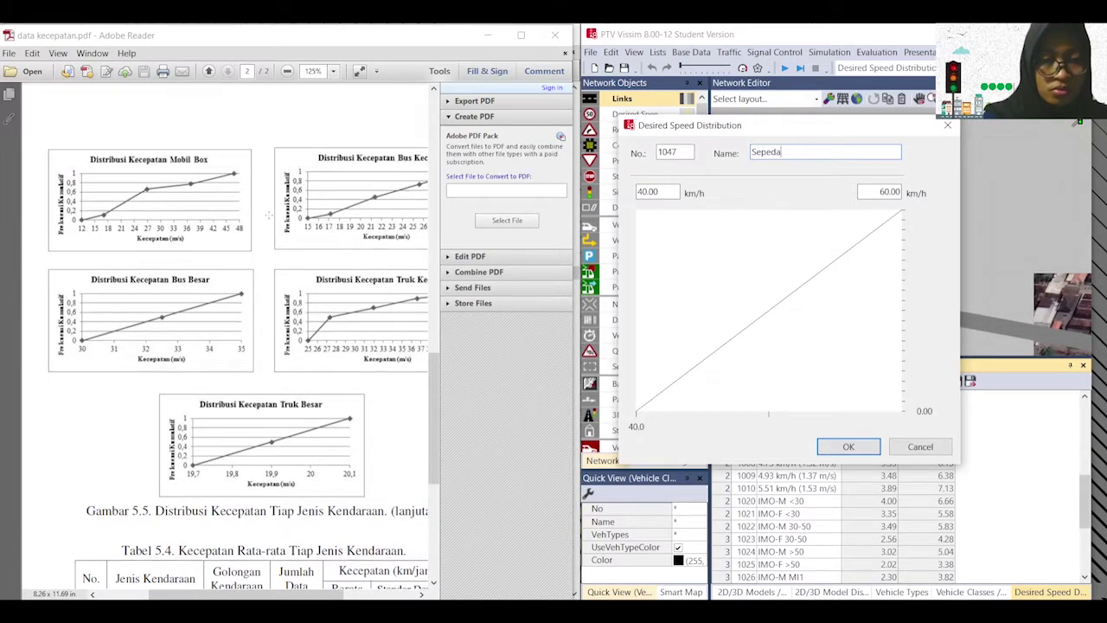
scroll(280, 218, "up", 10)
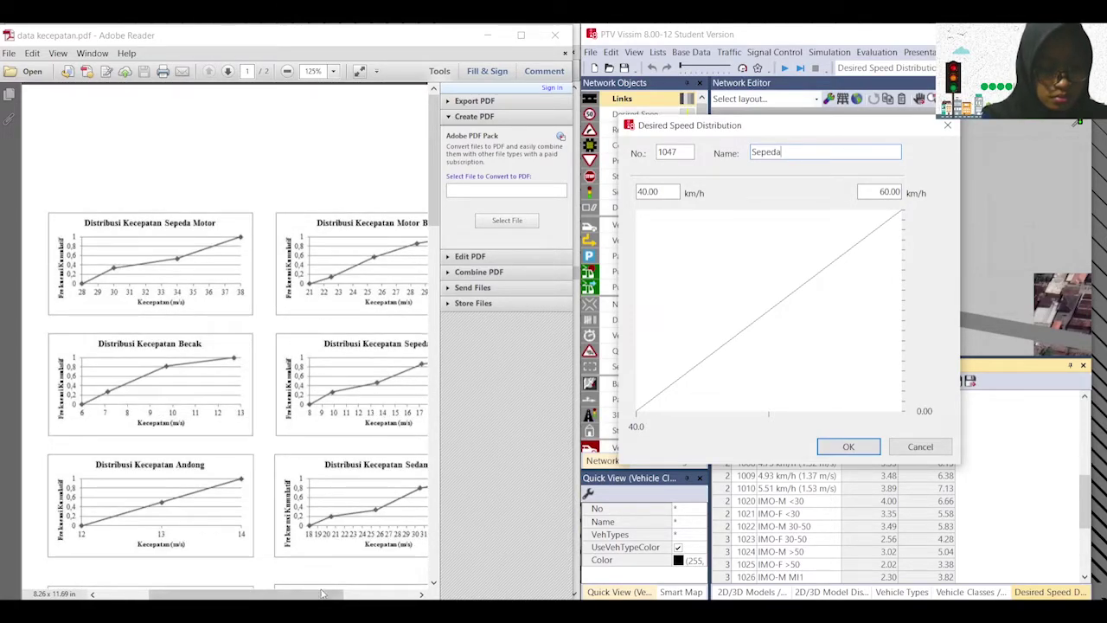
left_click_drag(340, 594, 383, 595)
double_click(673, 191)
type("8")
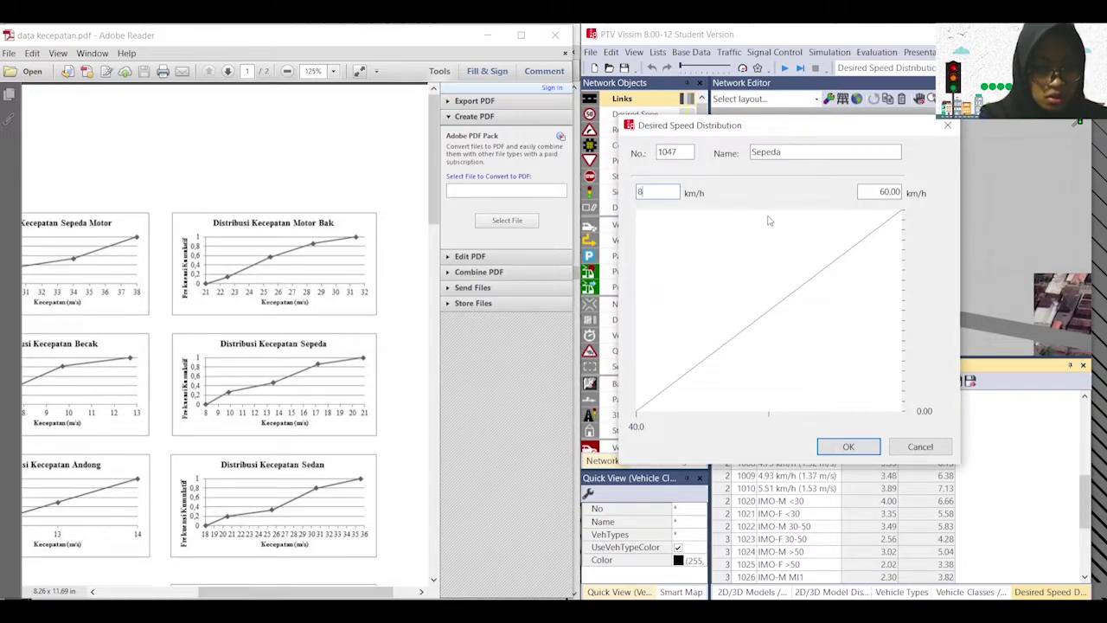
double_click(886, 192)
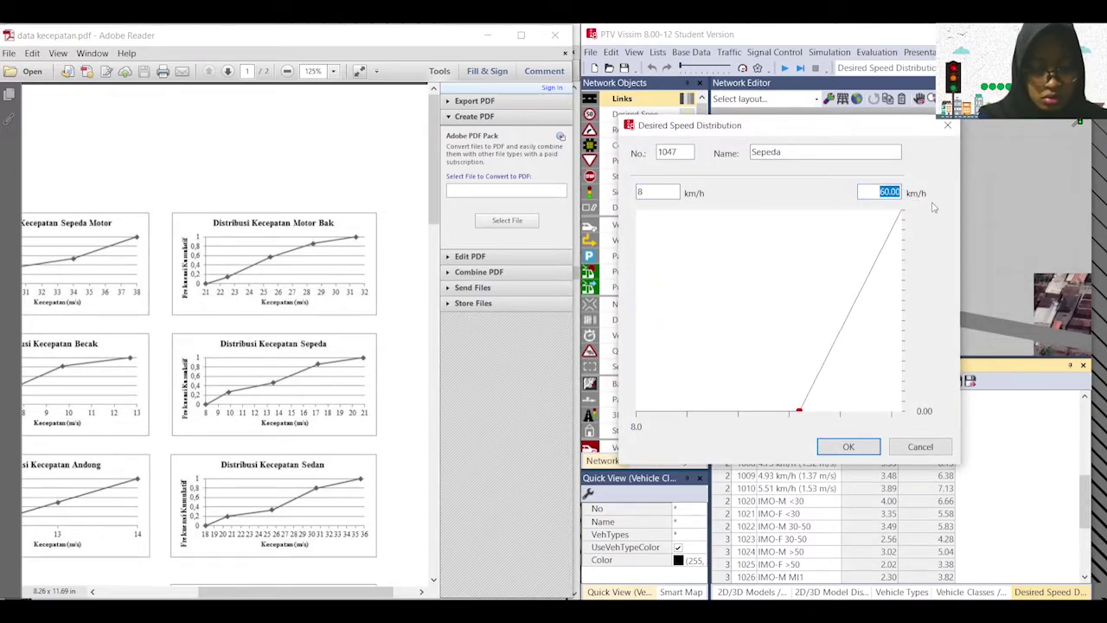
type("21")
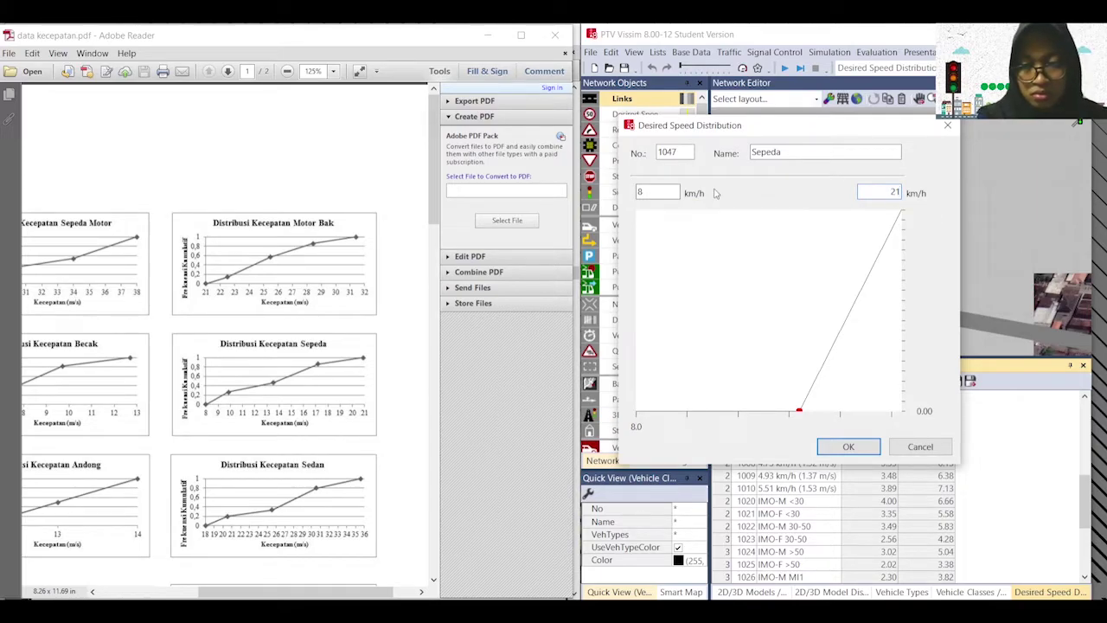
left_click(639, 191)
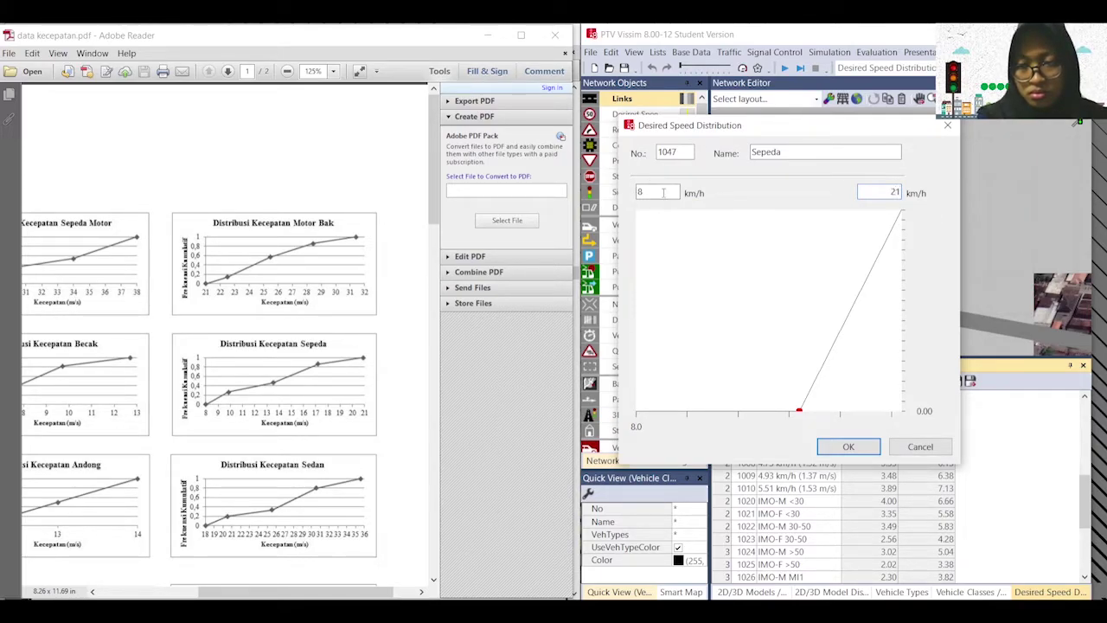
Step: Shape the lower part of the Sepeda curve after its chart with two intermediate points, the second at 13.5 km/h and 0.45
left_click(689, 371)
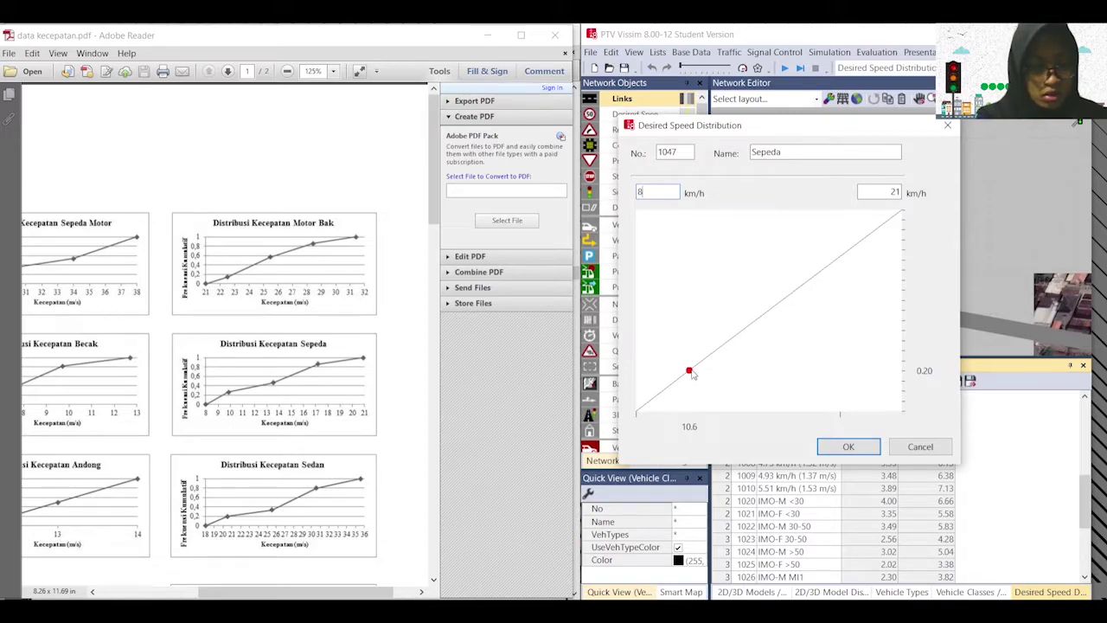
mouse_move(692, 374)
left_mouse_down()
mouse_move(705, 346)
mouse_move(689, 327)
mouse_move(686, 349)
mouse_move(692, 314)
mouse_move(680, 375)
left_mouse_up()
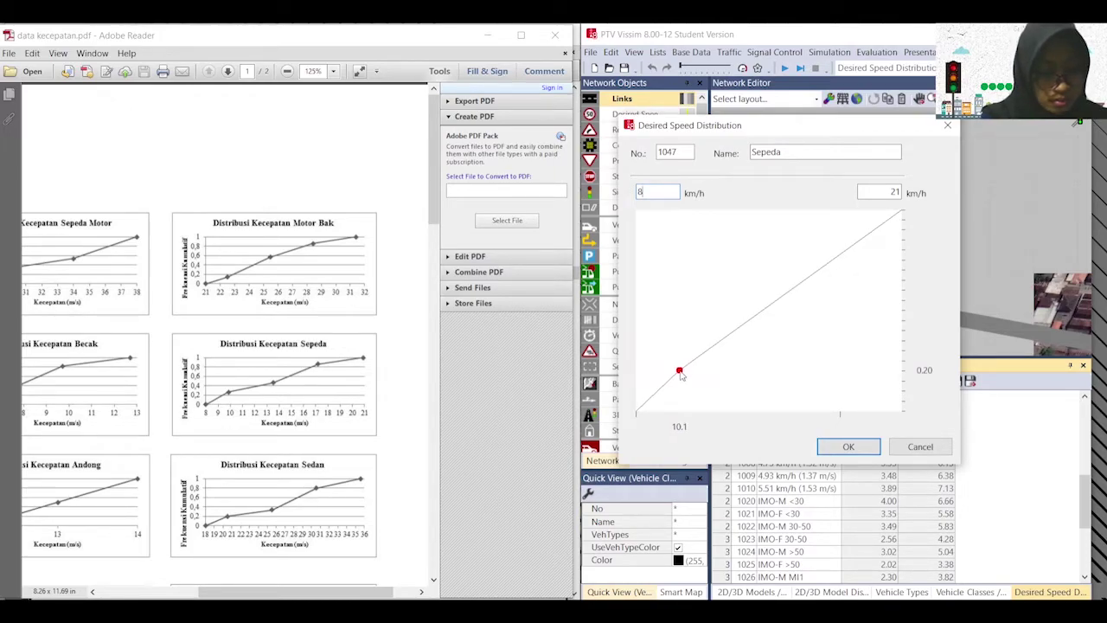
left_click_drag(682, 374, 671, 364)
left_click(750, 308)
left_click_drag(752, 312, 749, 339)
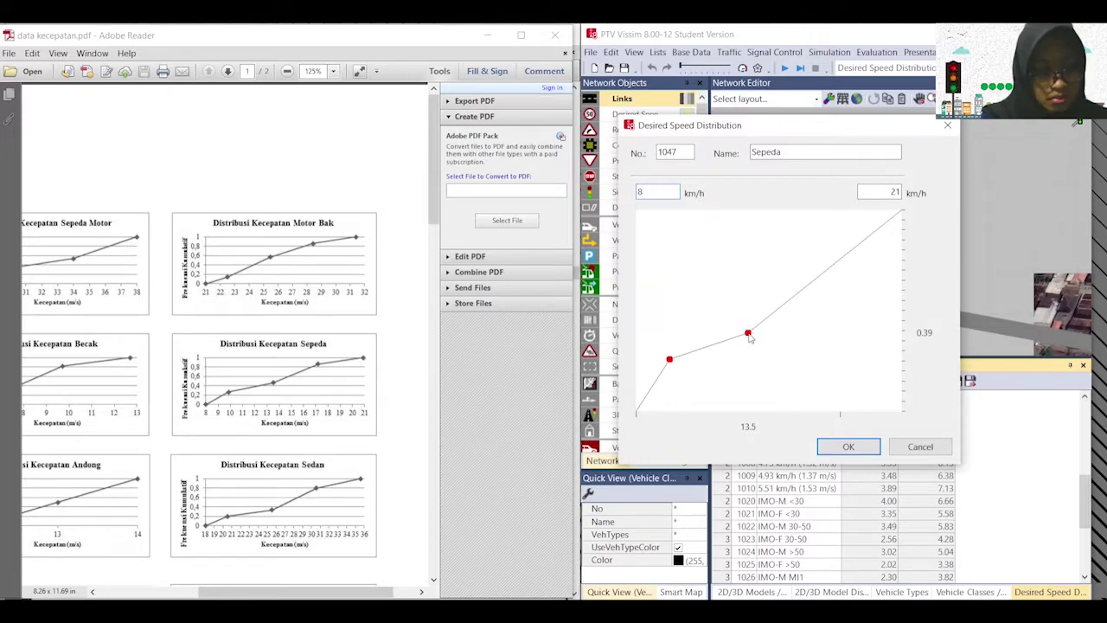
left_click_drag(750, 339, 752, 331)
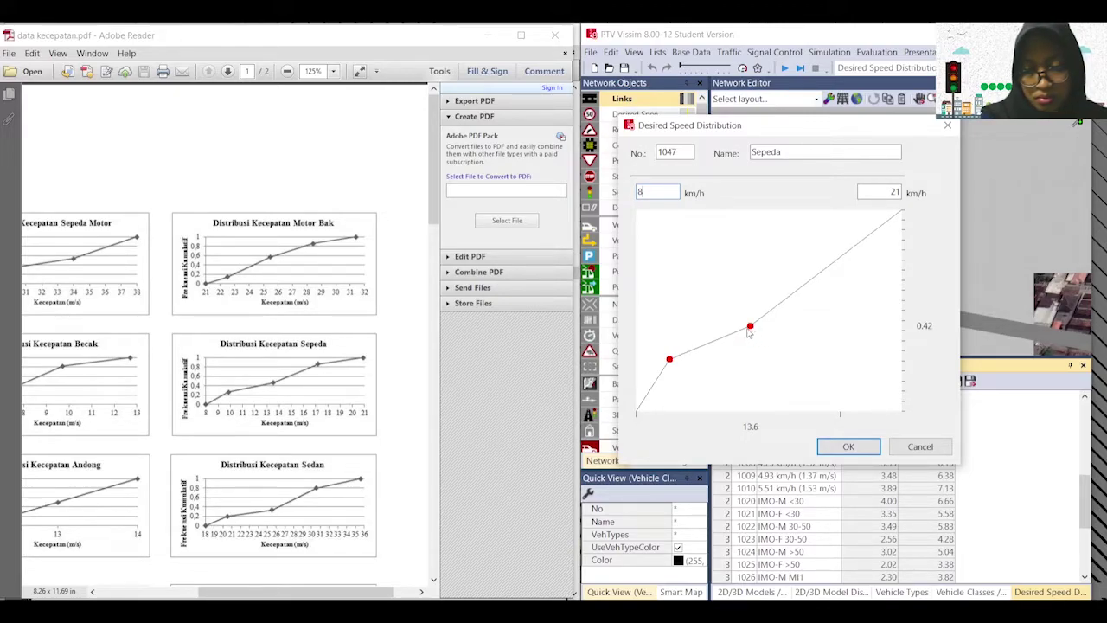
left_click_drag(748, 333, 750, 325)
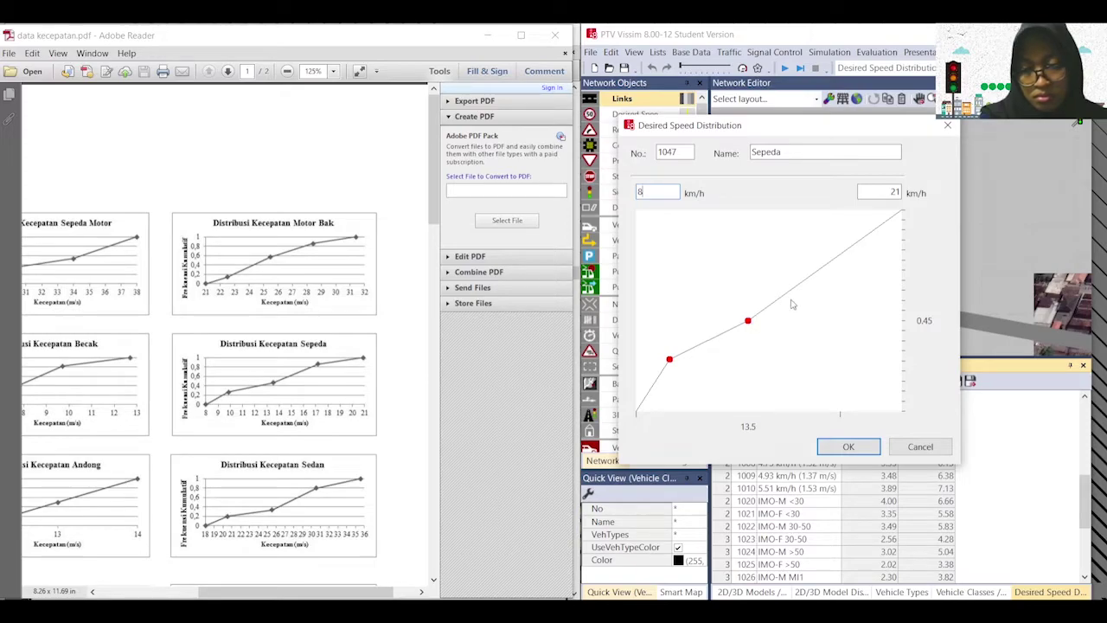
Step: Add a third intermediate point to the Sepeda curve at 17.0 km/h and 0.81, and accept the distribution
left_click(816, 272)
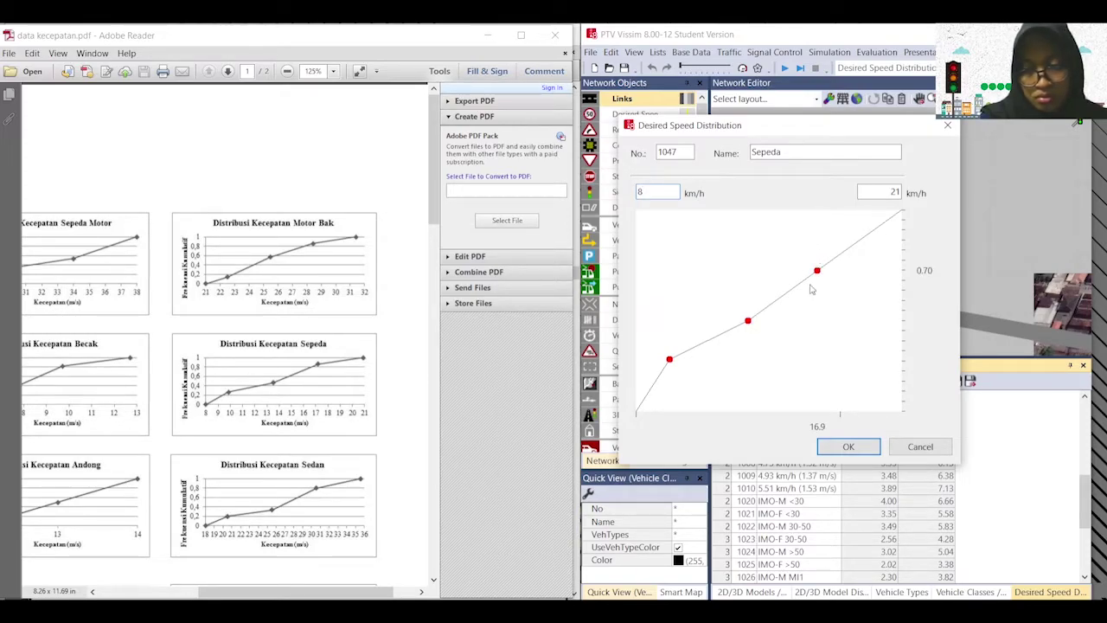
left_click_drag(817, 273, 821, 251)
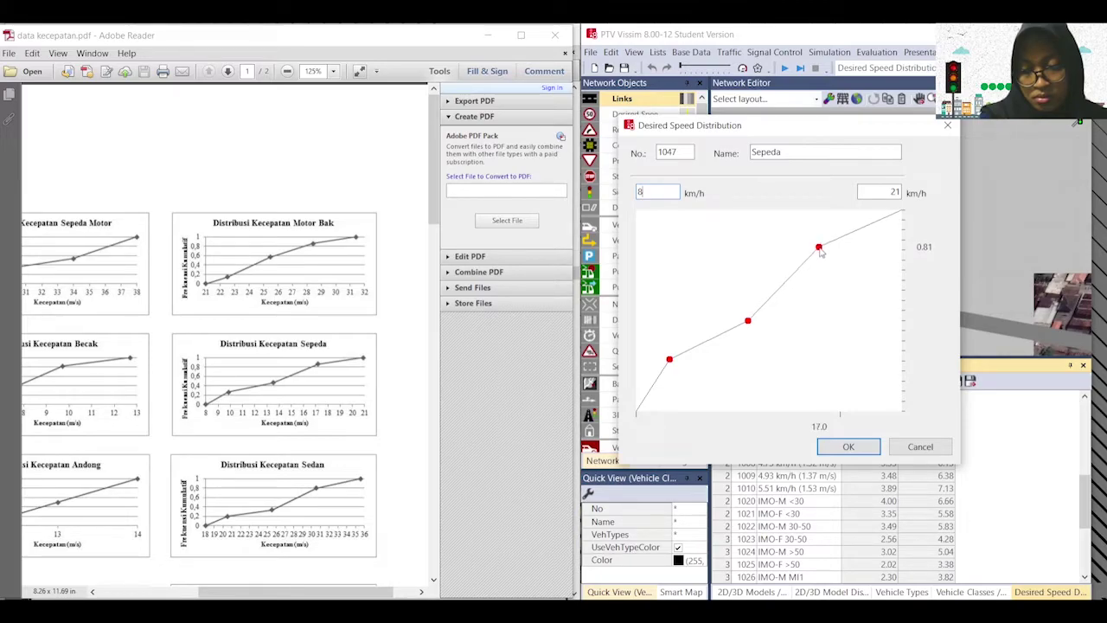
left_click(849, 448)
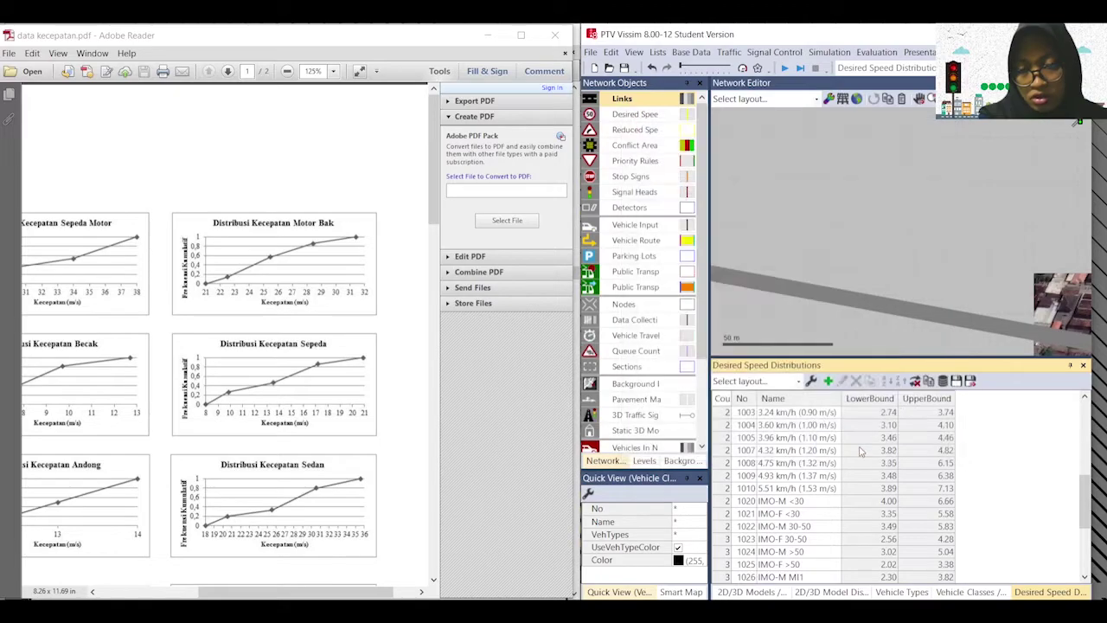
Step: Add a desired speed distribution named "Motor" and set its bounds to 28 and 38 km/h from the Sepeda Motor chart
left_click(827, 381)
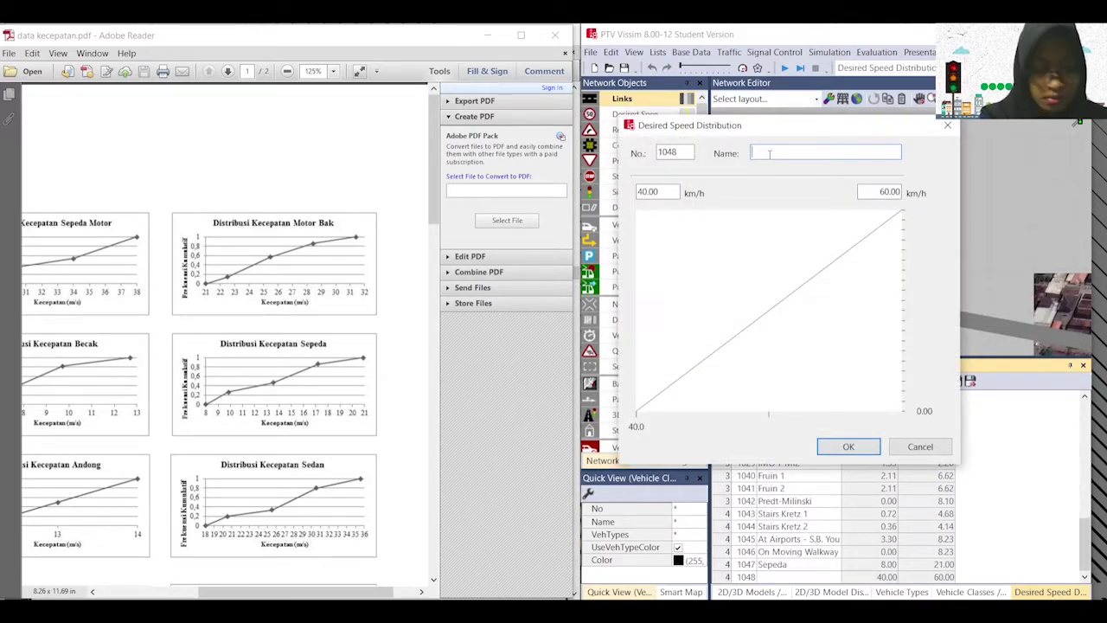
type("Motor")
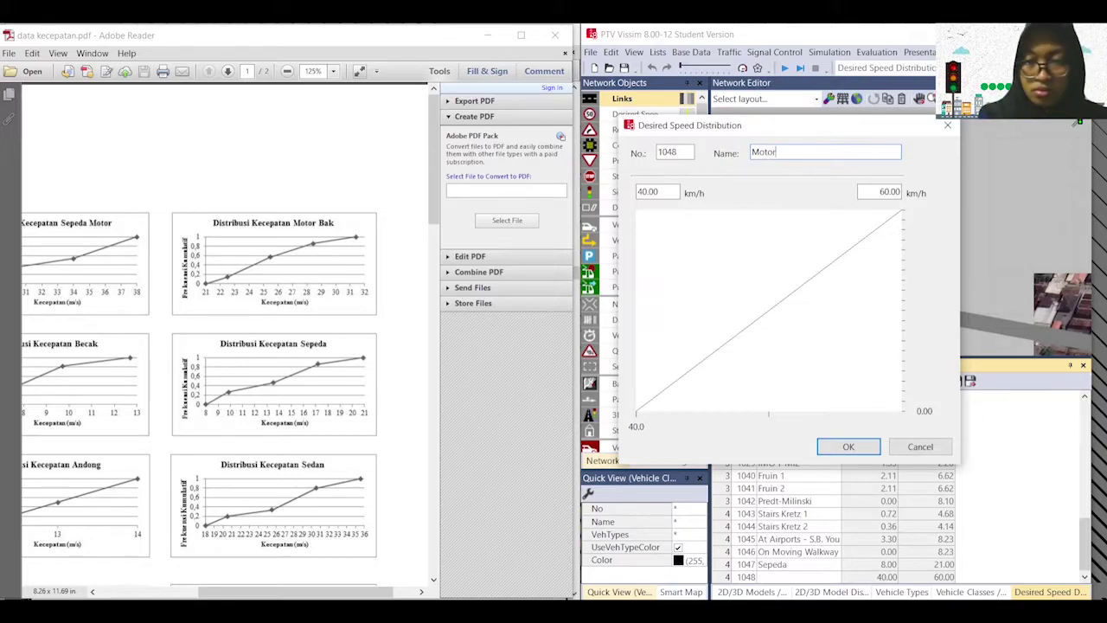
left_click(142, 325)
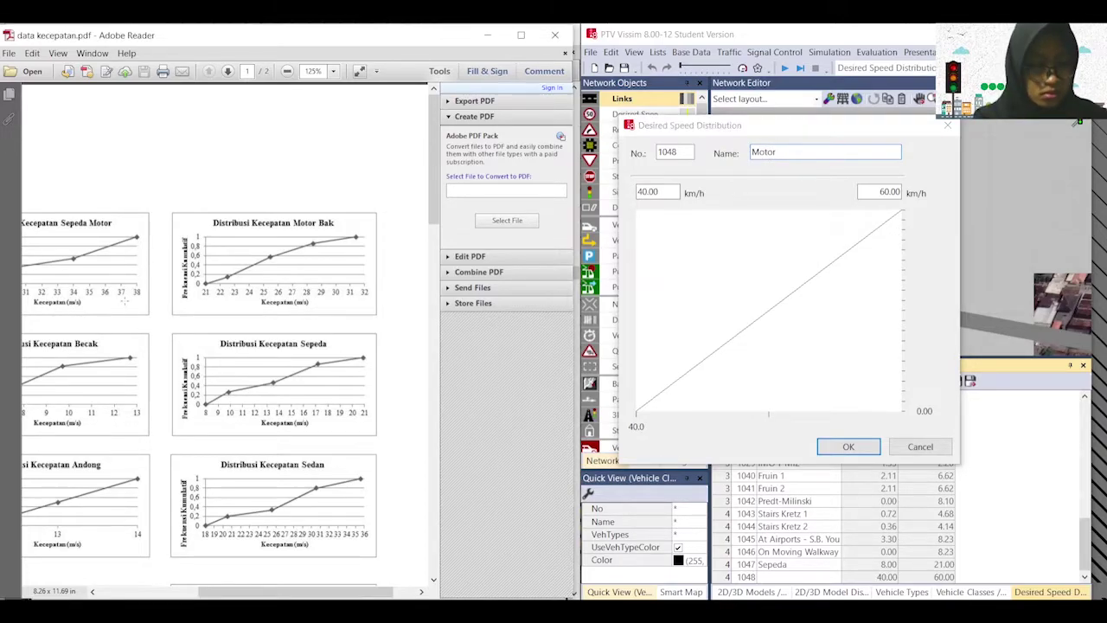
left_click_drag(239, 593, 191, 593)
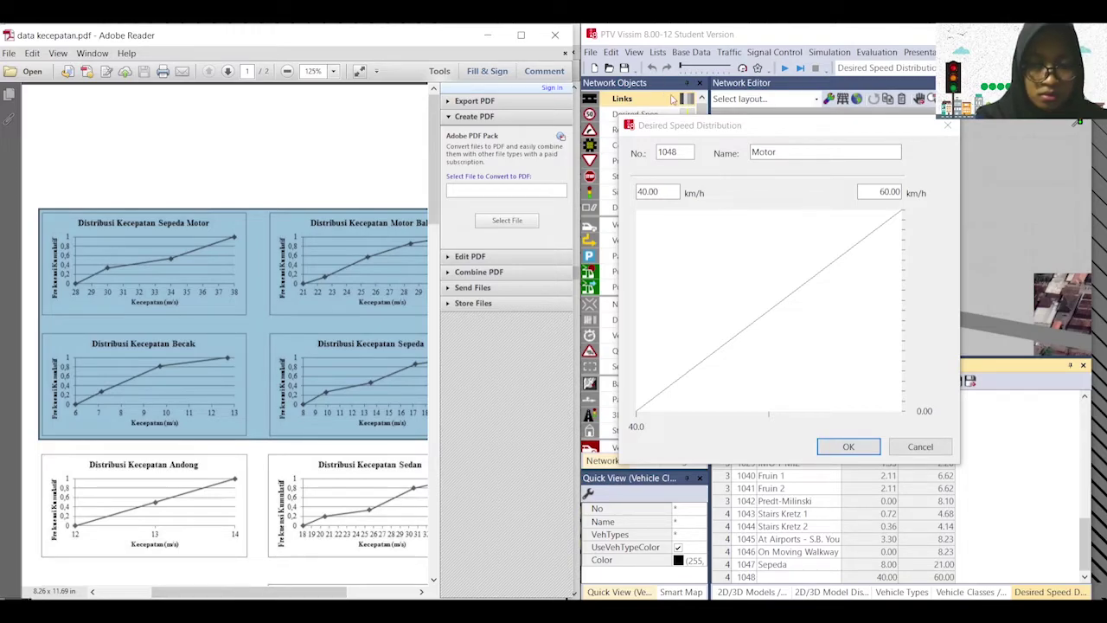
left_click(663, 191)
left_click_drag(662, 191, 608, 192)
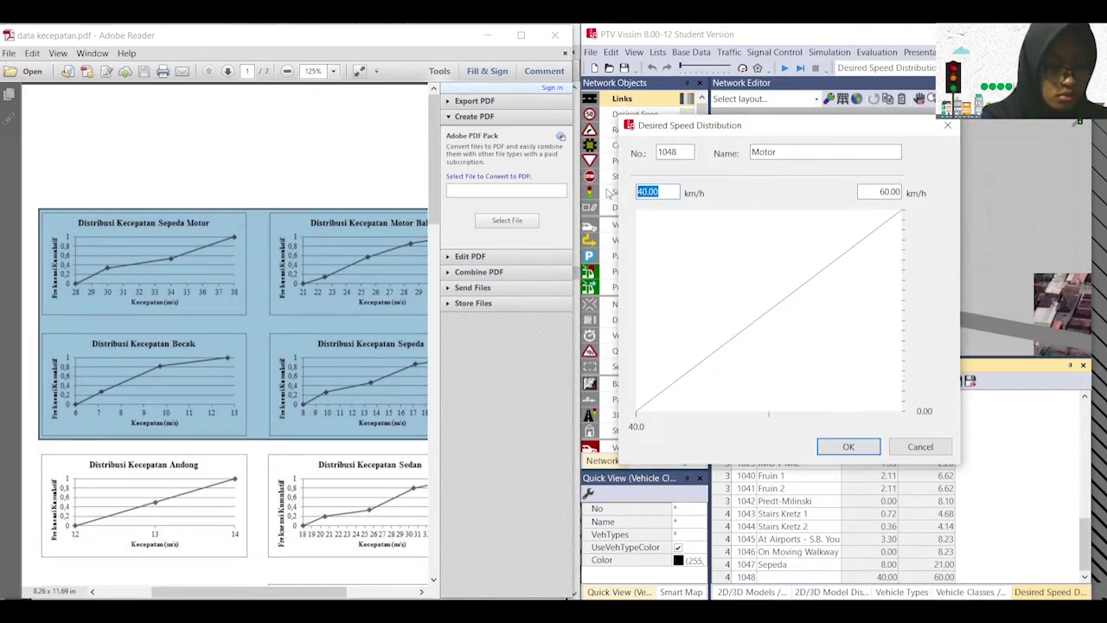
type("28")
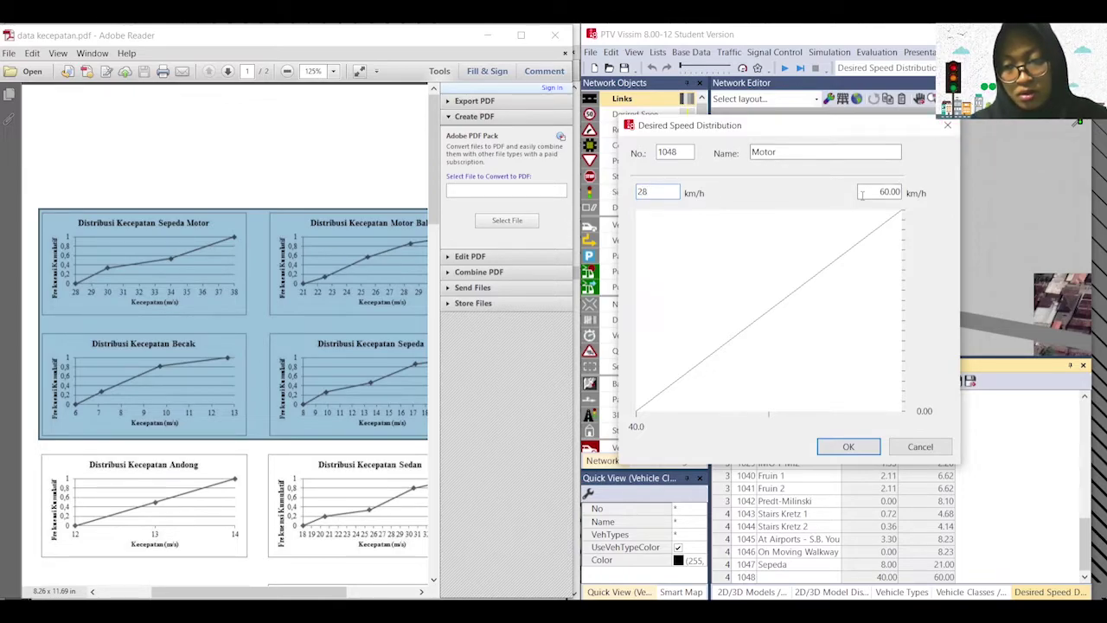
left_click_drag(874, 192, 927, 195)
type("38")
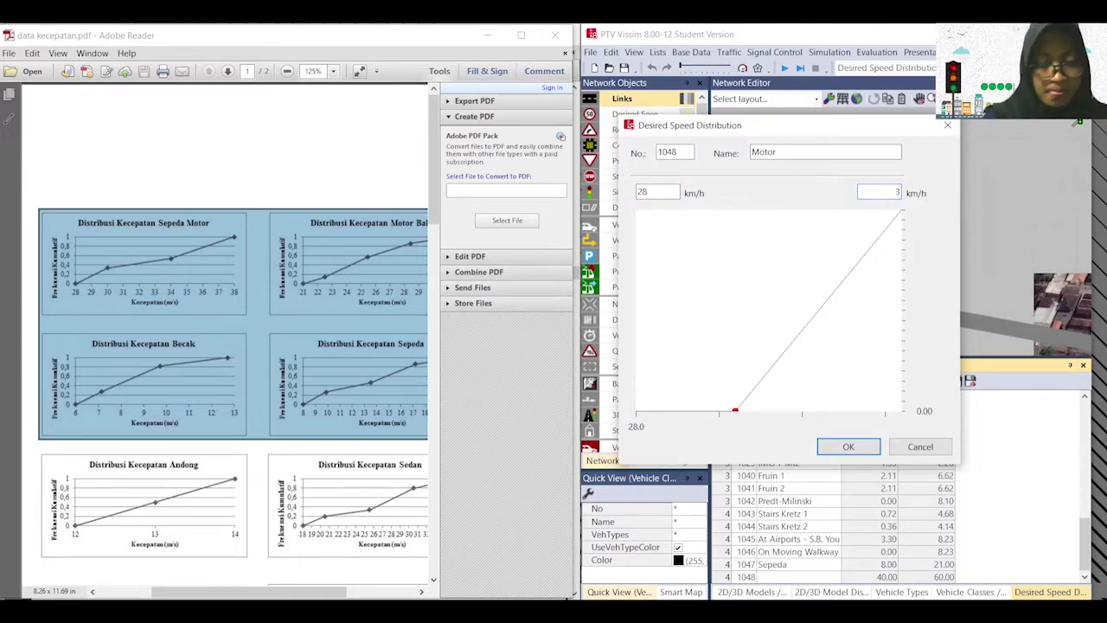
left_click(673, 192)
Step: Shape the Motor curve with a point at 30.0 km/h and 0.37 and a second one following the chart, and accept it
left_click(700, 365)
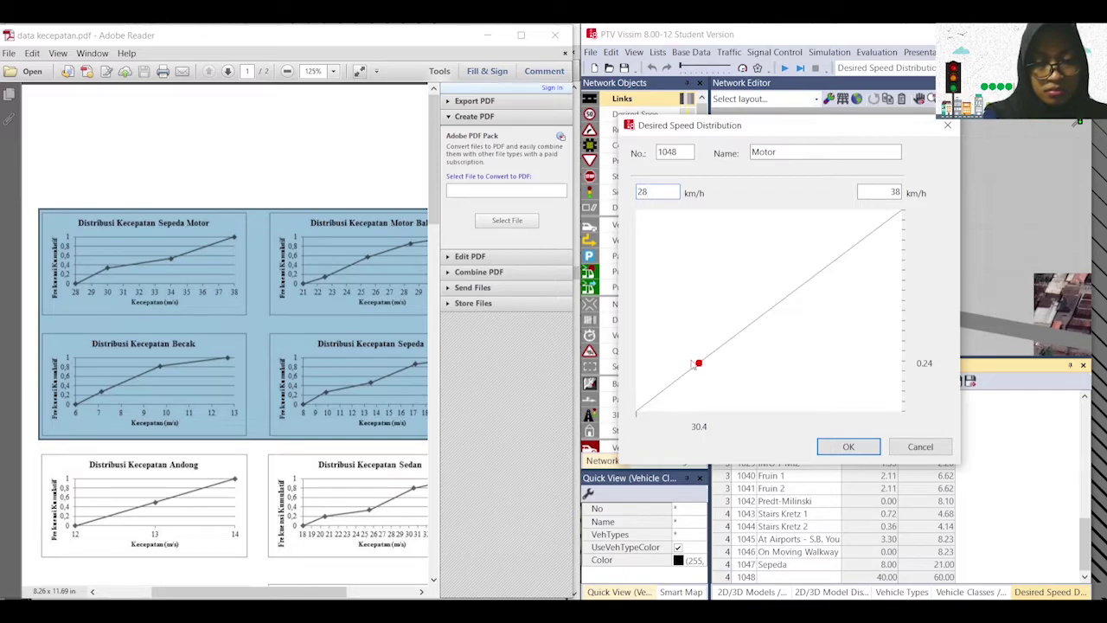
left_click_drag(699, 365, 690, 344)
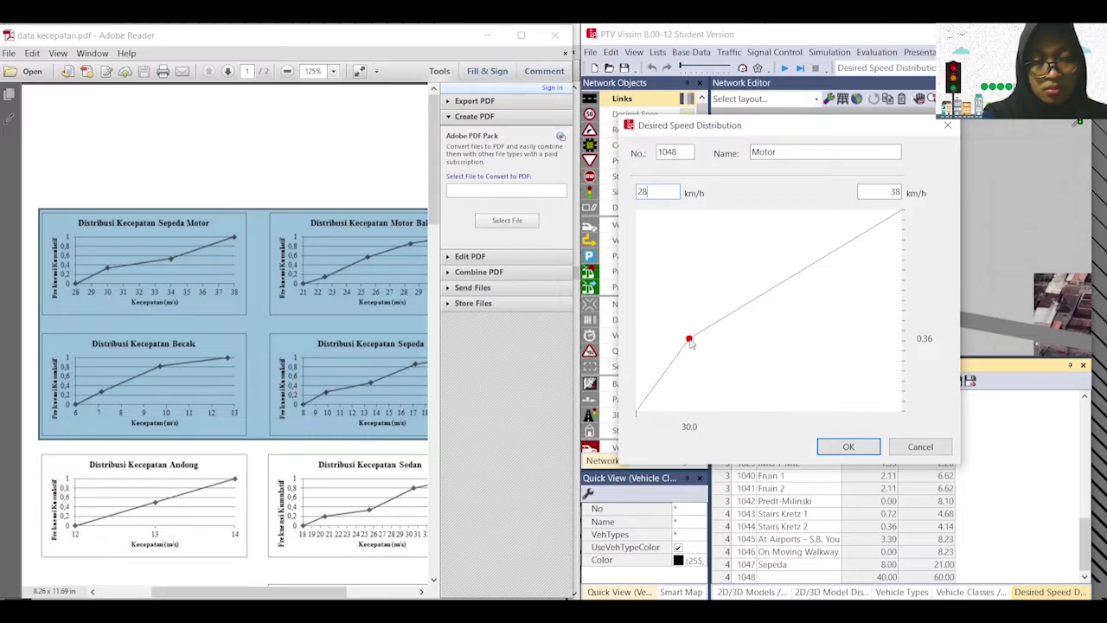
left_click_drag(689, 343, 690, 339)
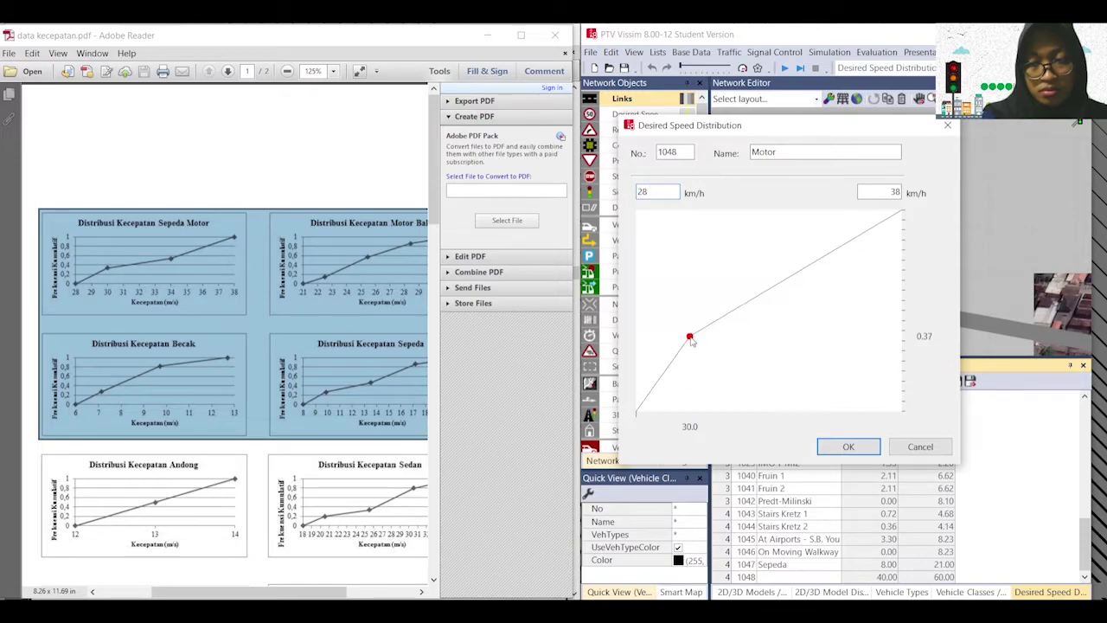
left_click(776, 287)
left_click_drag(776, 290, 796, 305)
left_click(833, 449)
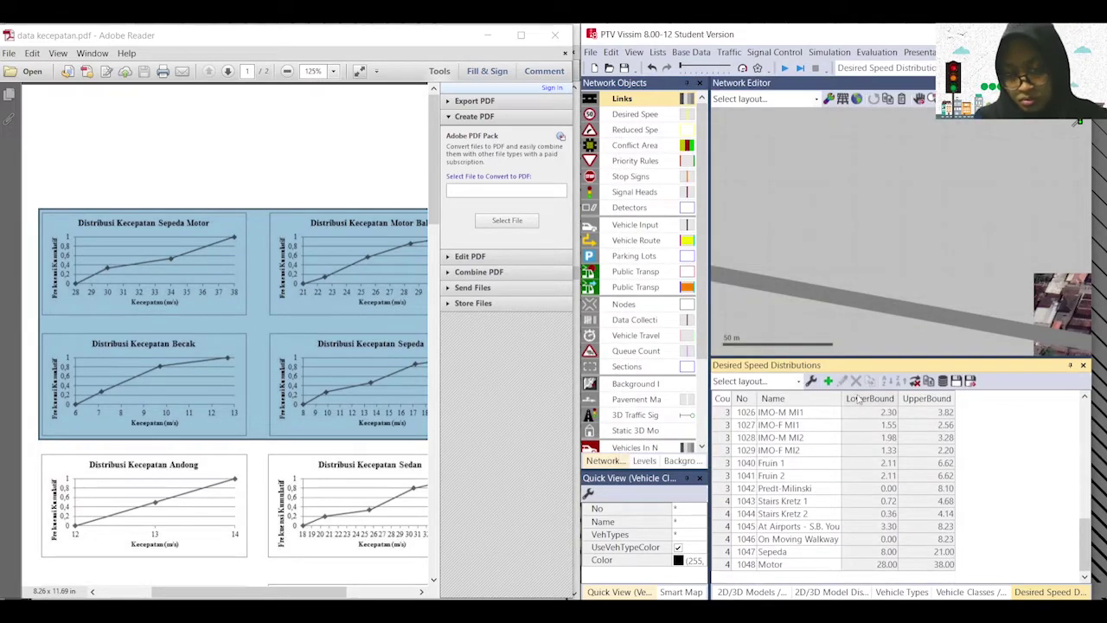
Step: Add a desired speed distribution named "Mobil" and bring up the City Car speed chart for reference
left_click(827, 381)
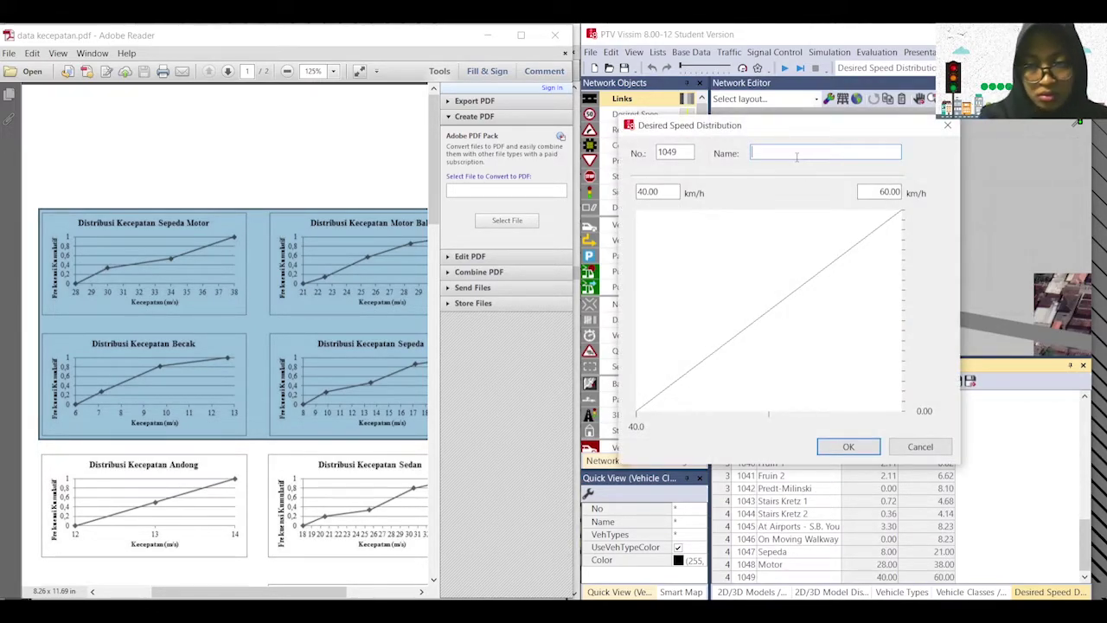
type("Mobil")
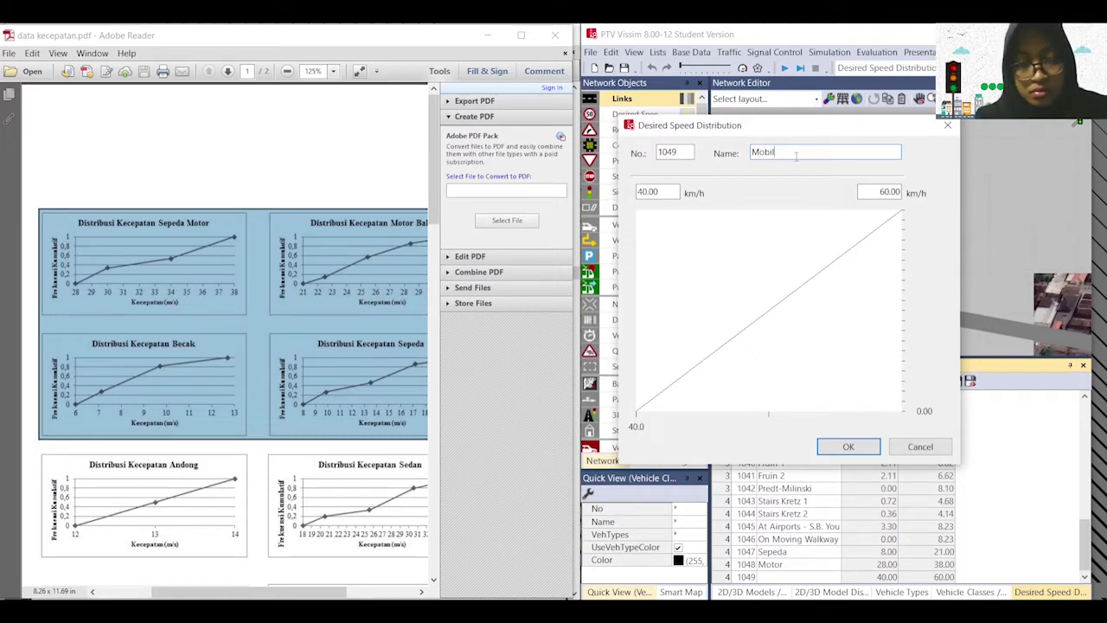
scroll(165, 432, "down", 3)
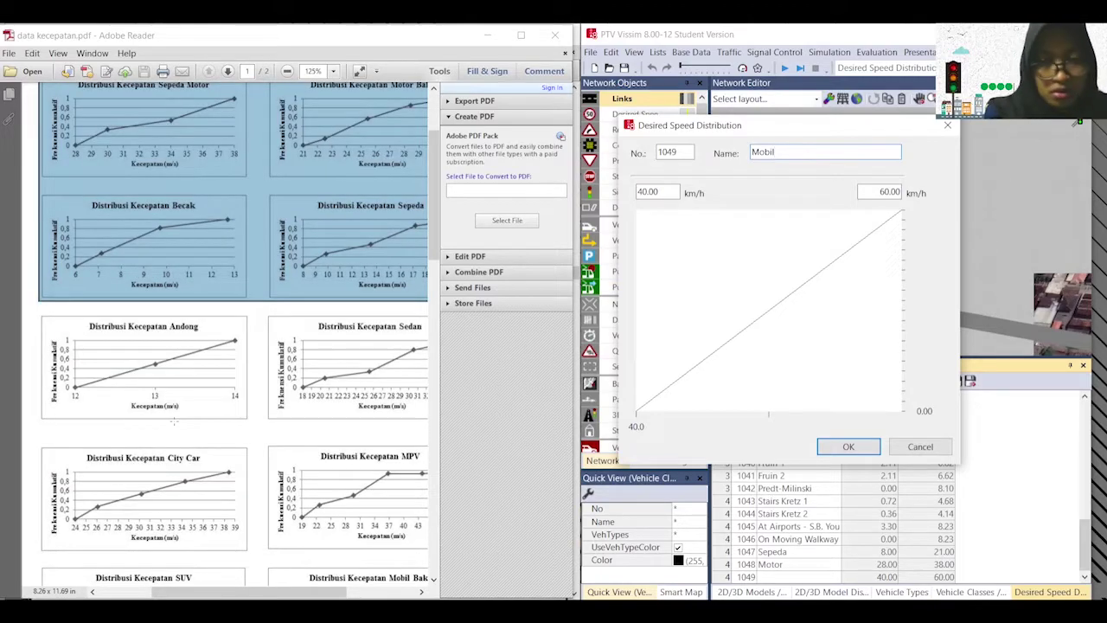
scroll(173, 421, "down", 2)
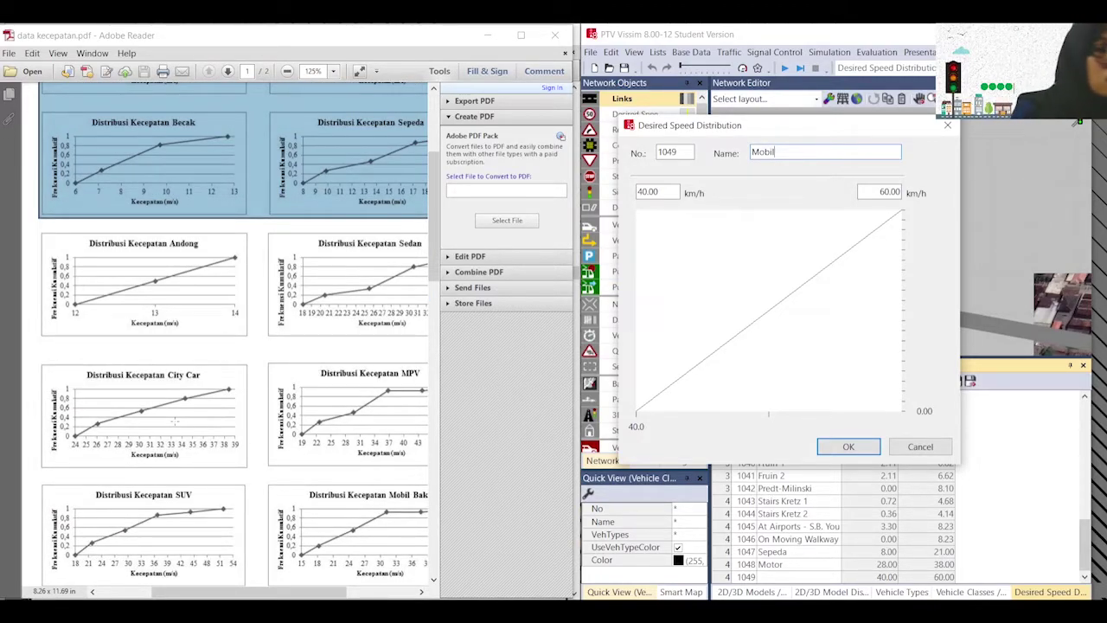
scroll(171, 428, "down", 2)
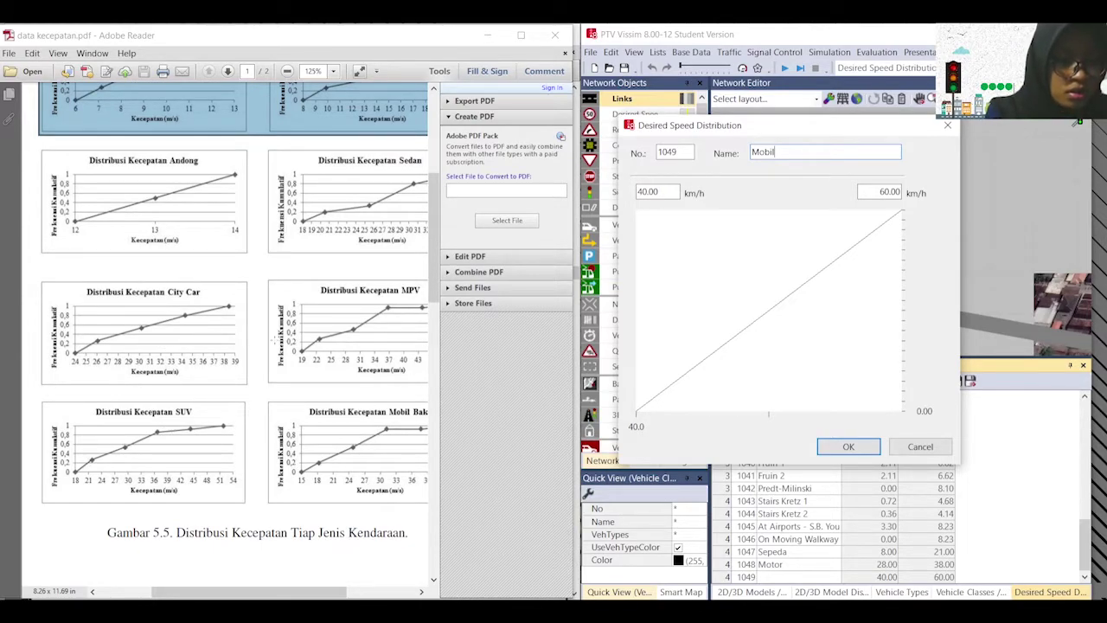
double_click(775, 151)
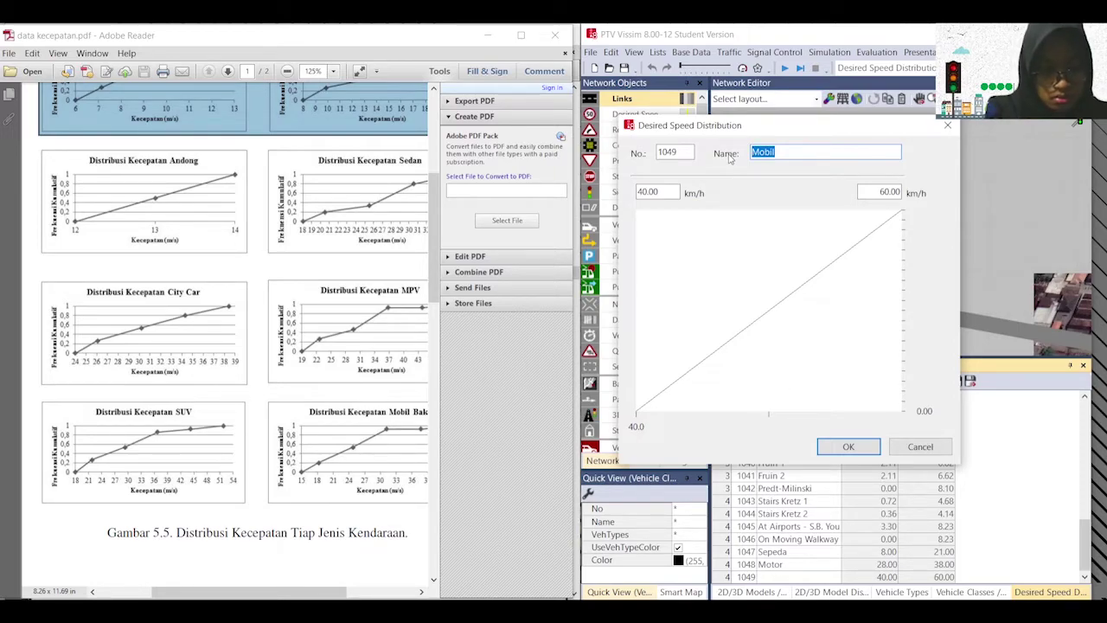
type("Mobi")
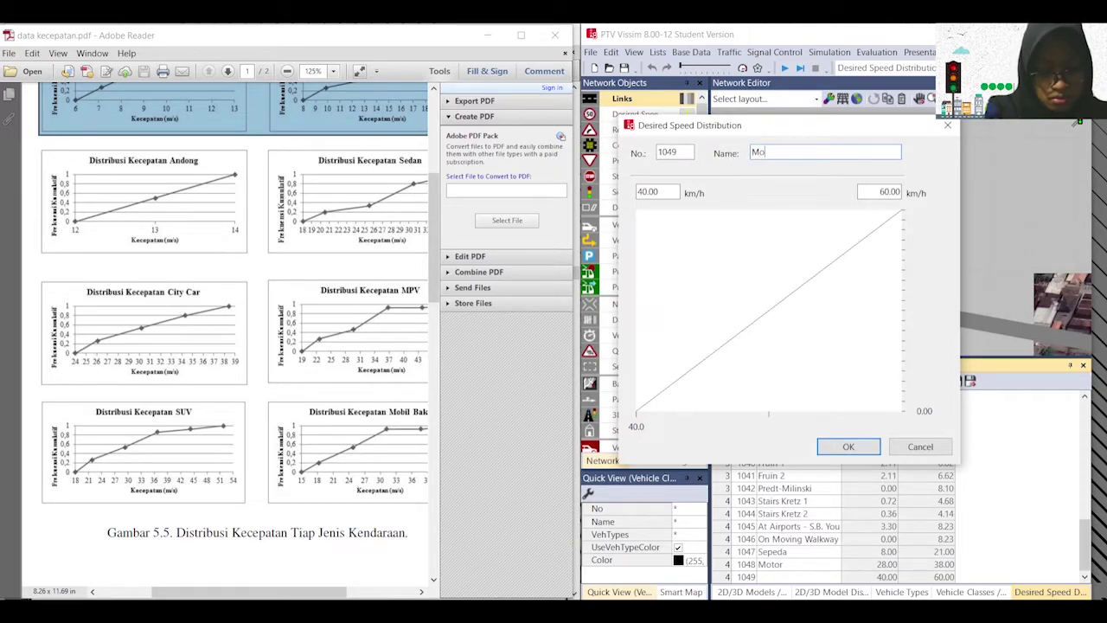
key("Tab")
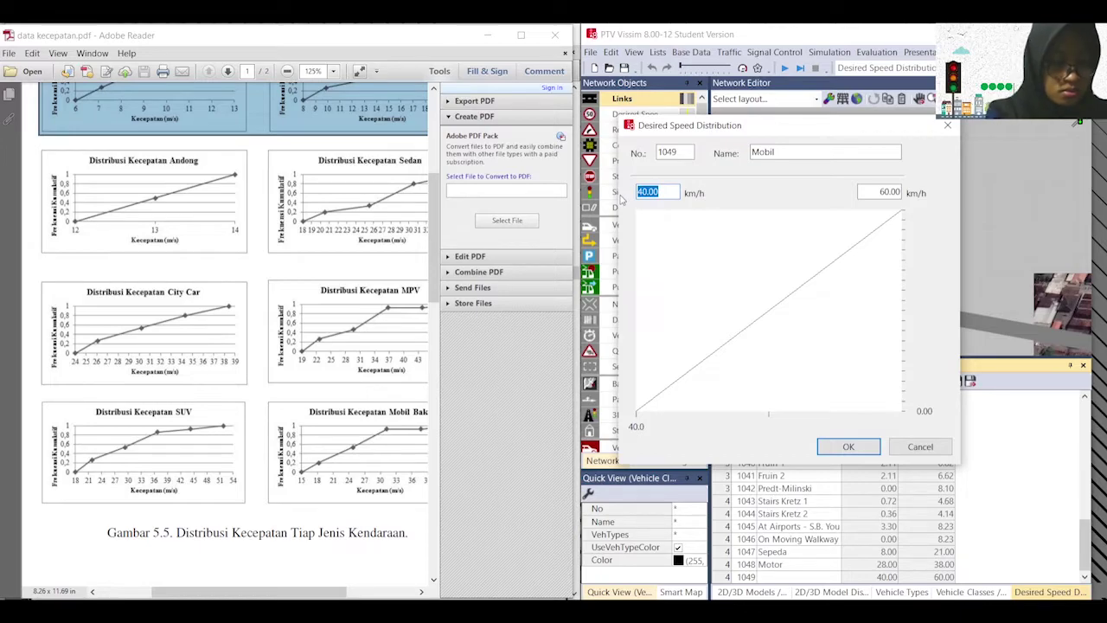
Step: Set the Mobil distribution's bounds to 24 and 38.5 km/h from the City Car chart, and accept it
type("24")
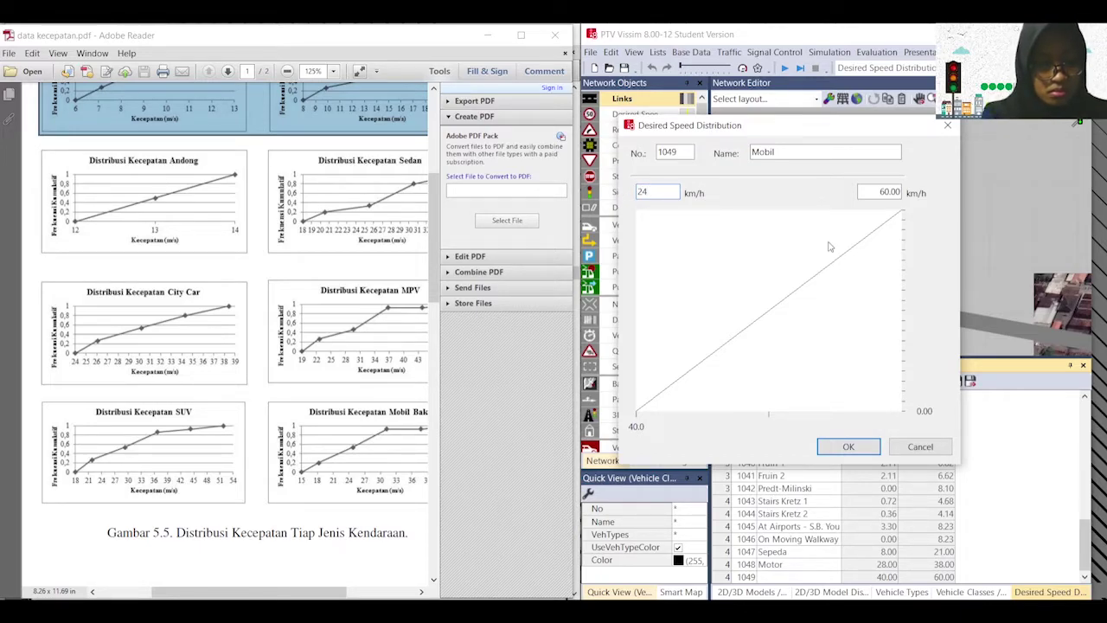
double_click(887, 194)
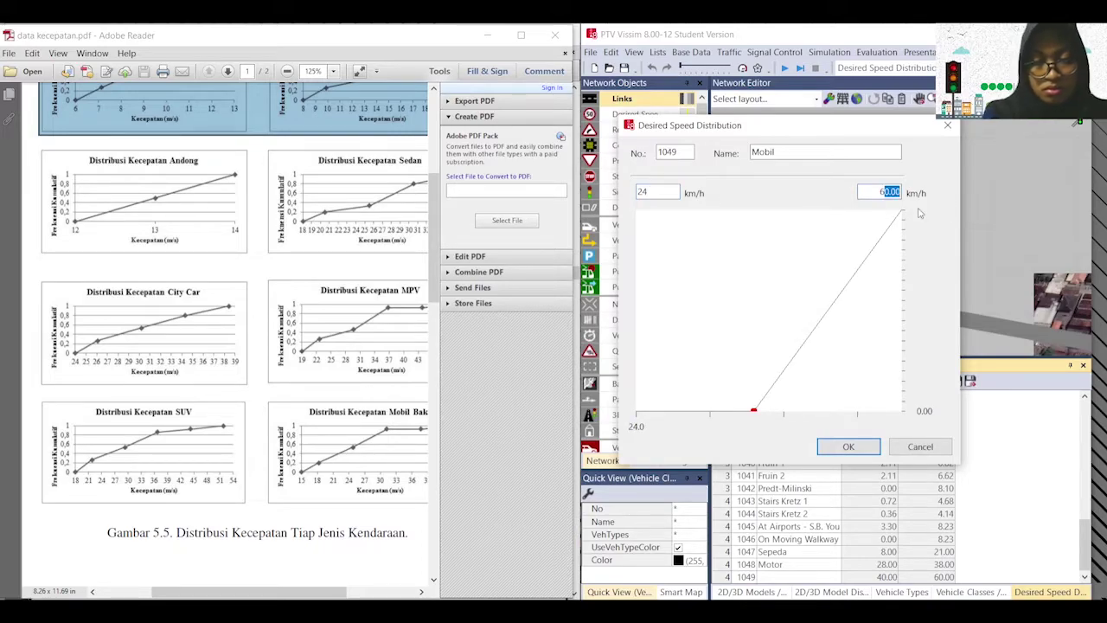
type("38.5")
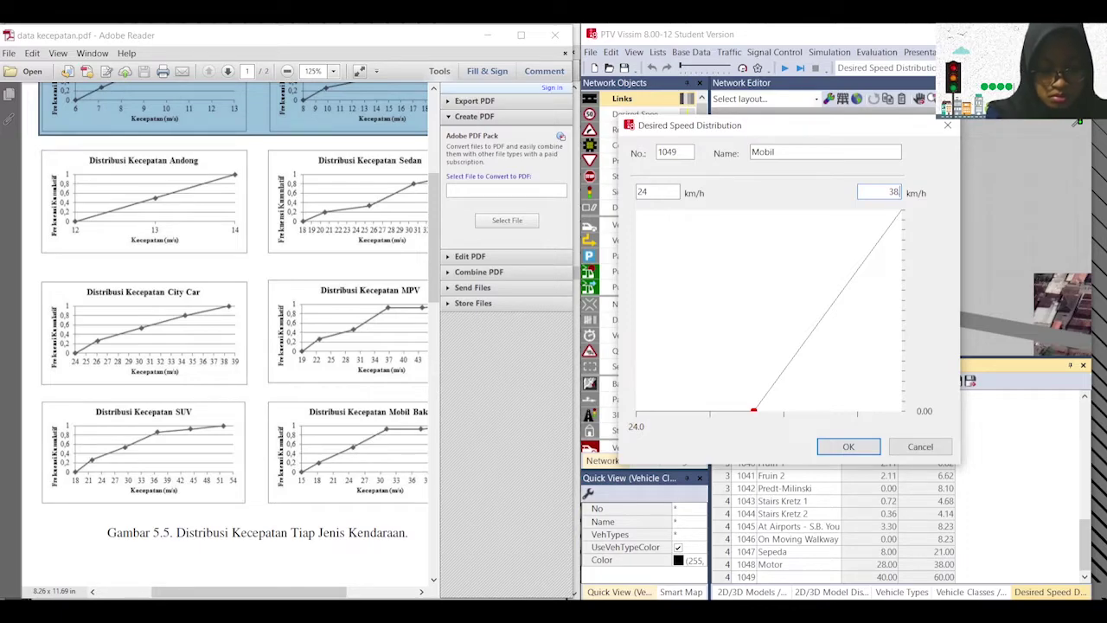
key("Return")
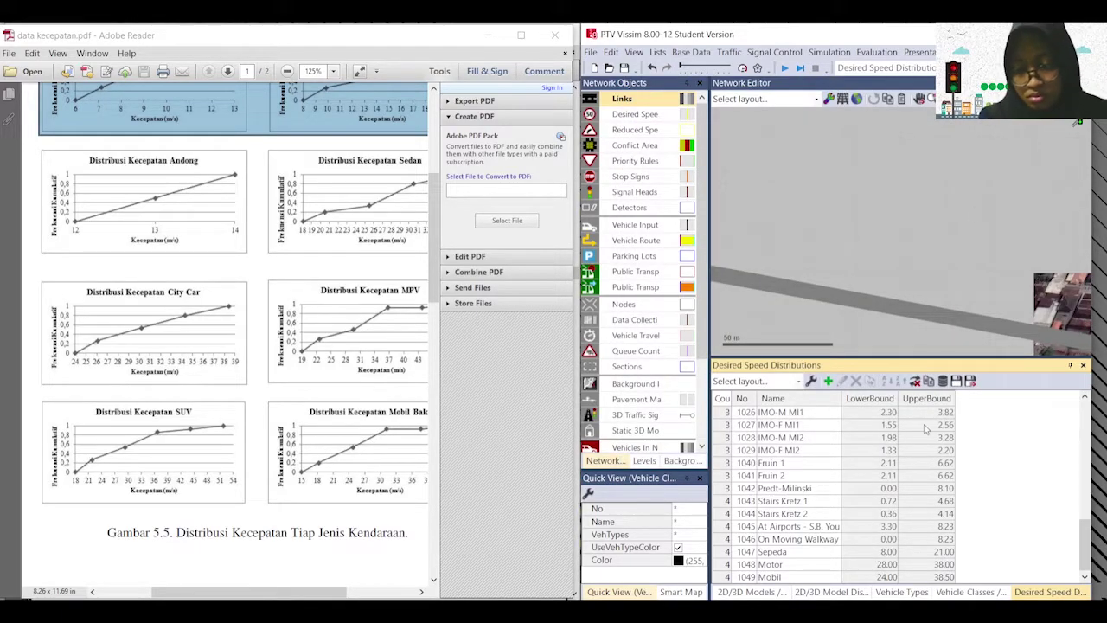
scroll(924, 430, "down", 1)
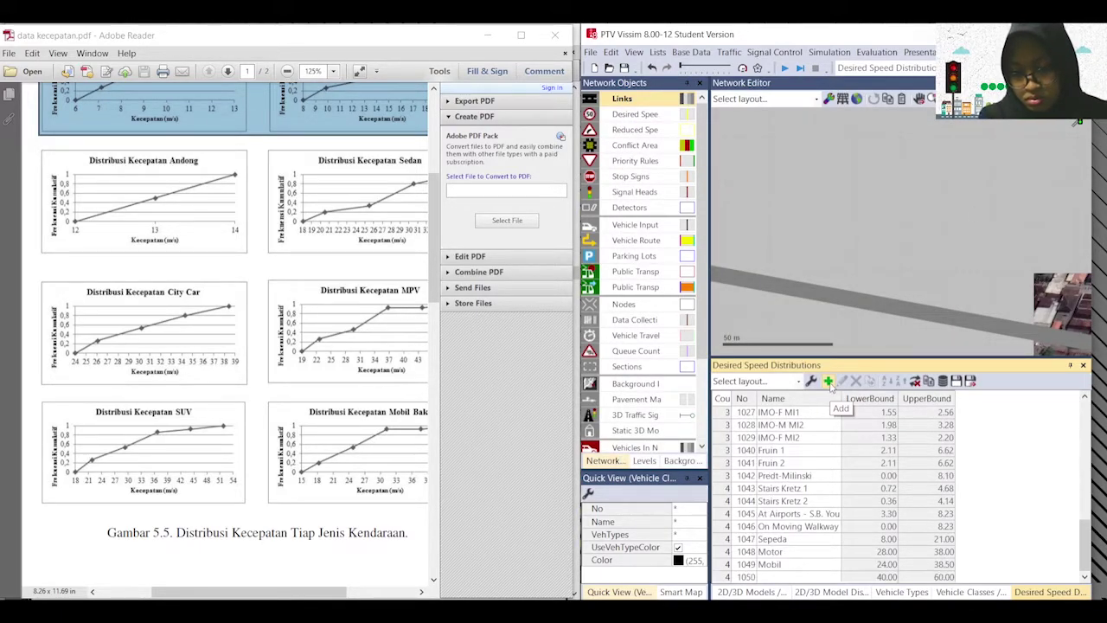
left_click(828, 382)
left_click(916, 447)
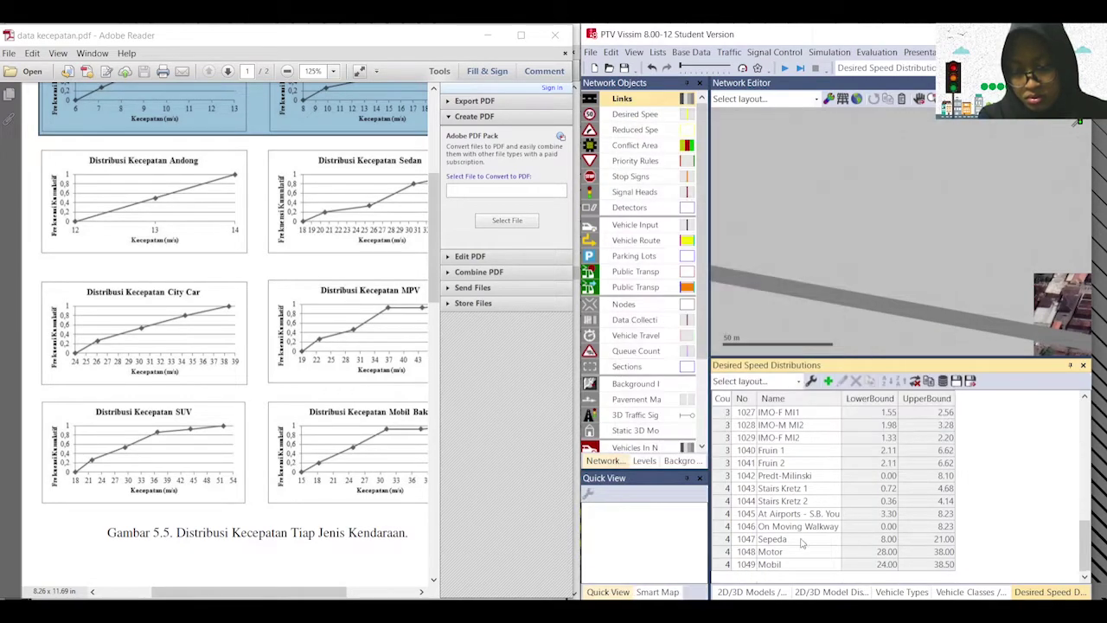
Step: Reopen the Mobil distribution for editing and place a first intermediate curve point at 26.0 km/h and 0.33
left_click(800, 566)
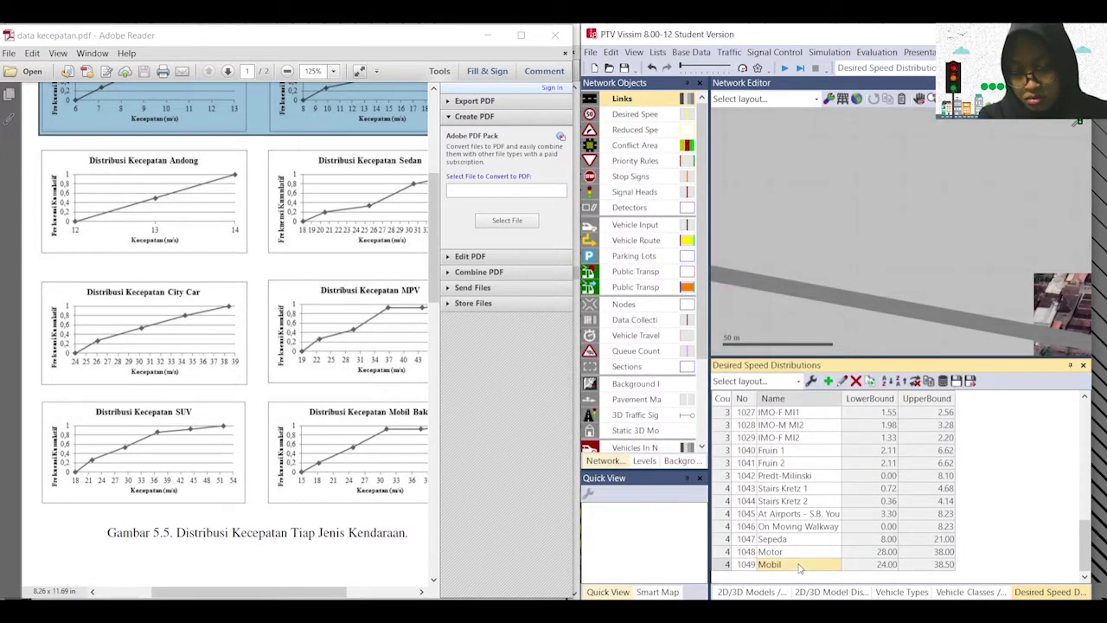
left_click(902, 565)
right_click(754, 566)
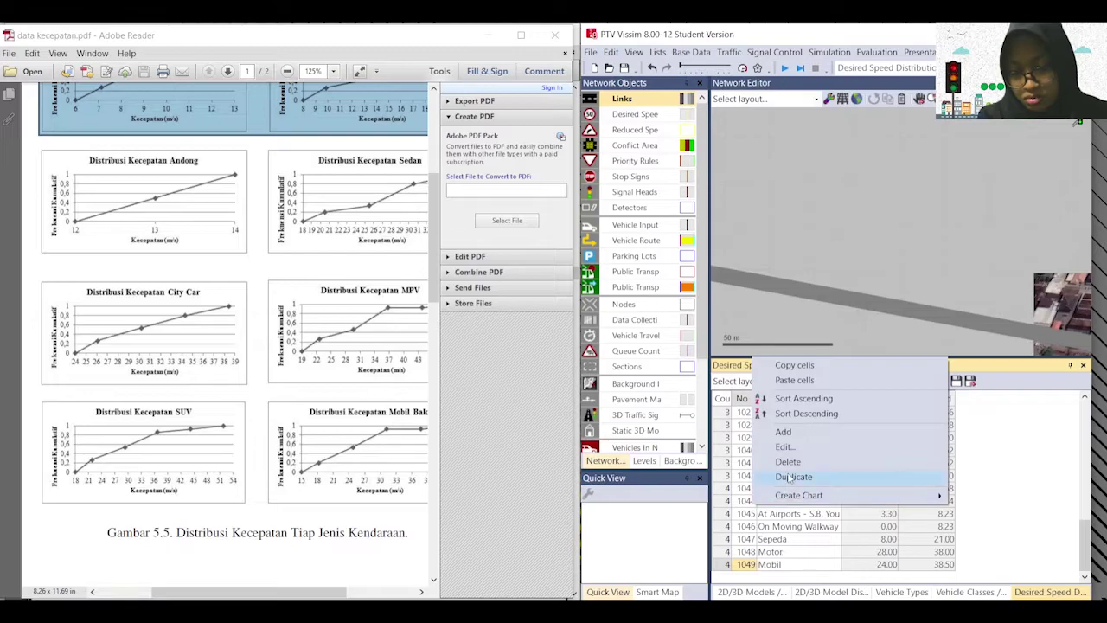
left_click(799, 447)
left_click(680, 379)
left_click_drag(680, 382, 687, 362)
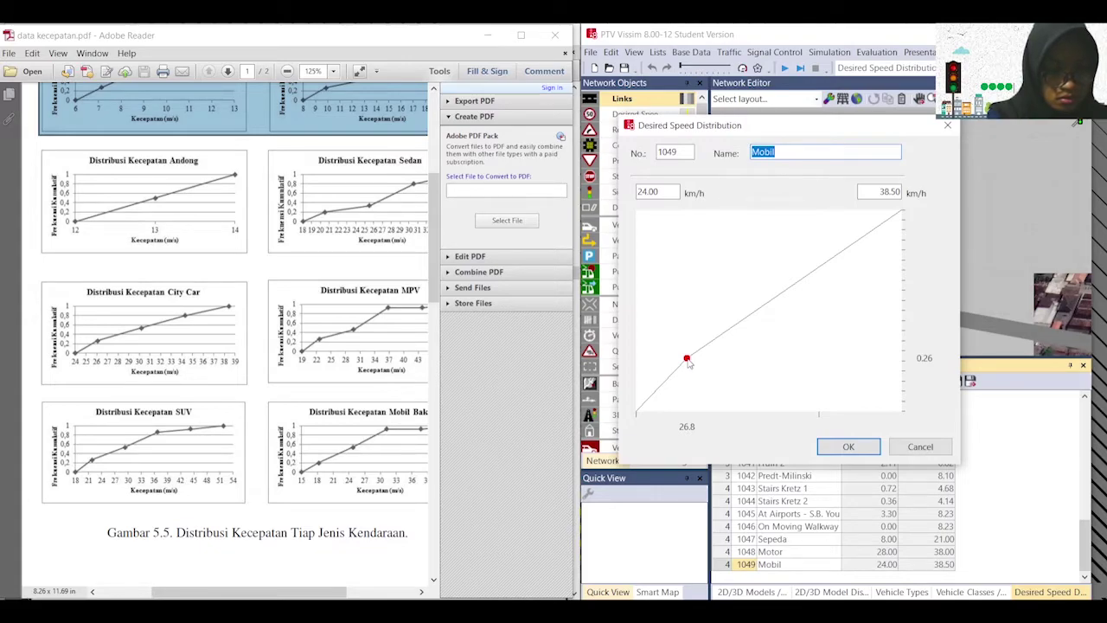
mouse_move(689, 364)
left_mouse_down()
mouse_move(690, 350)
mouse_move(673, 348)
left_mouse_up()
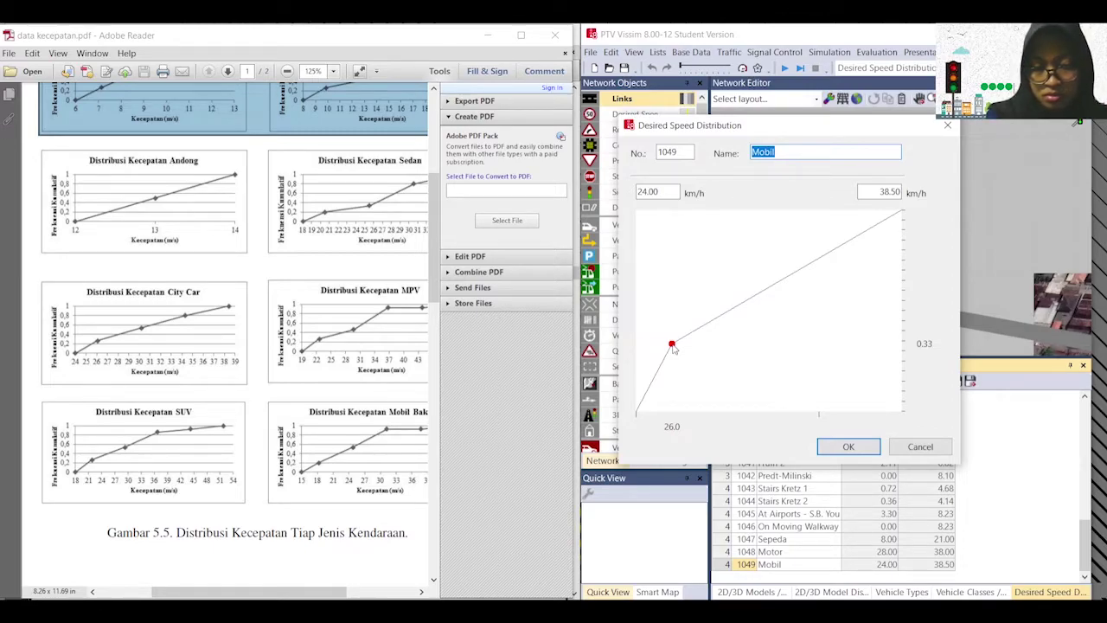
Step: Add two more points to the Mobil curve, at 29.9 km/h and 0.57 and at 34.3 km/h and 0.80, and accept it
left_click(737, 313)
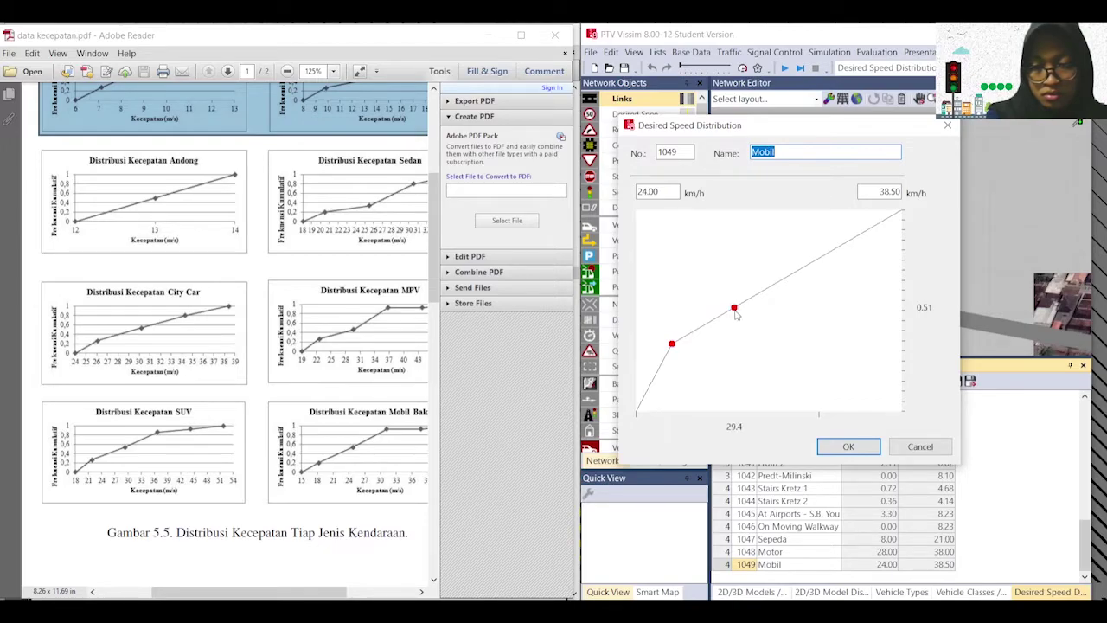
mouse_move(737, 313)
left_mouse_down()
mouse_move(754, 265)
mouse_move(745, 300)
left_mouse_up()
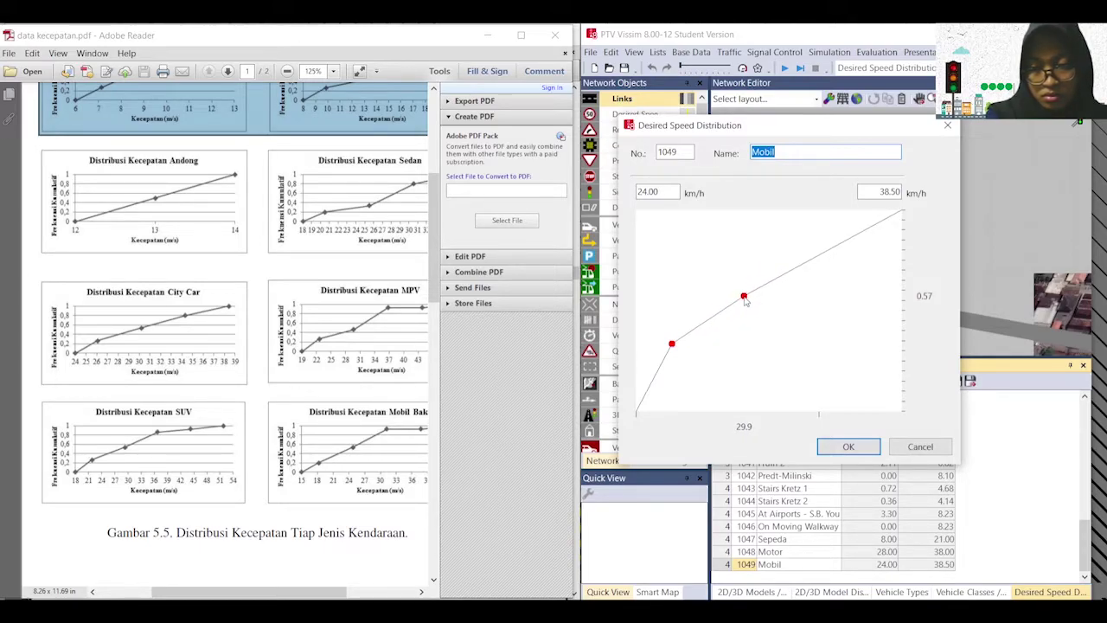
left_click_drag(823, 261, 822, 246)
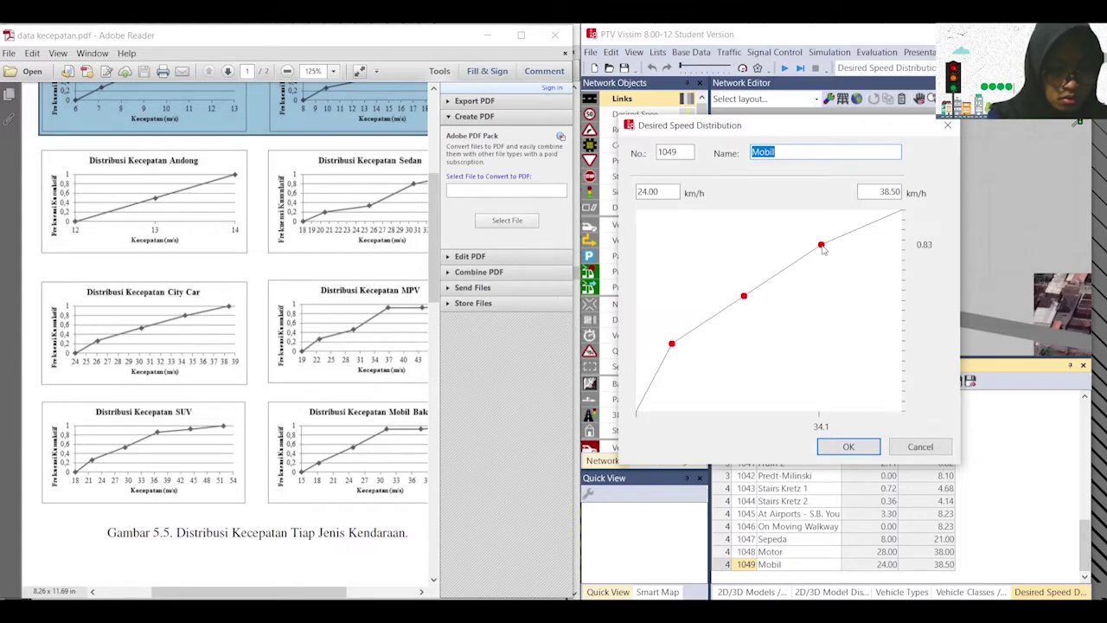
left_click_drag(822, 248, 823, 253)
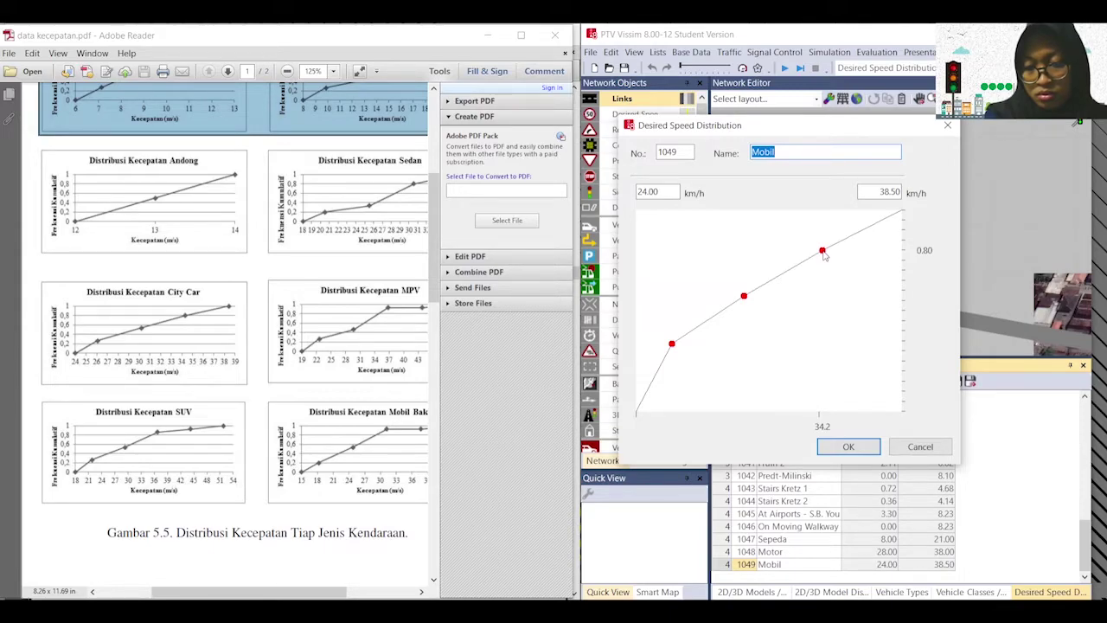
left_click_drag(823, 252, 825, 252)
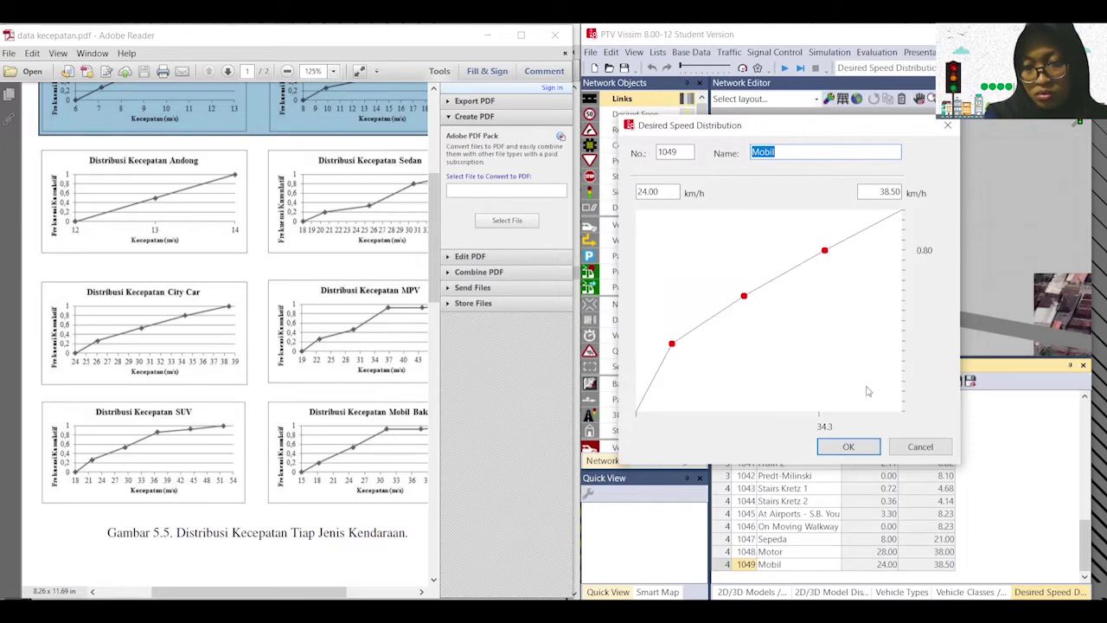
left_click(848, 447)
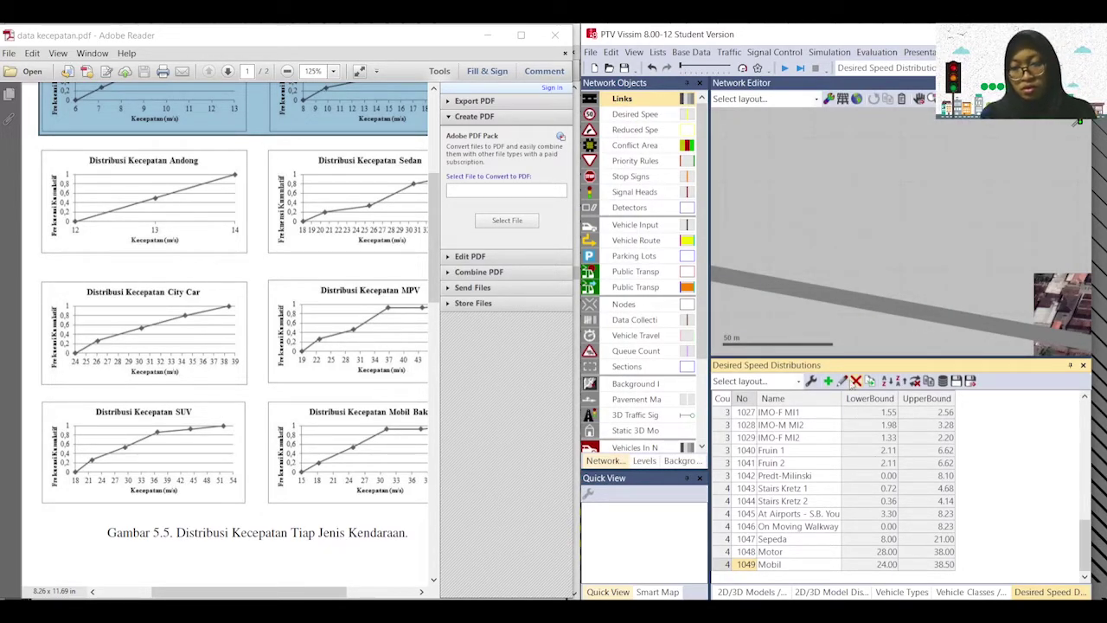
Step: Add a desired speed distribution named "Truk" and bring up the Truk Besar speed chart on page 2 of the PDF
left_click(827, 381)
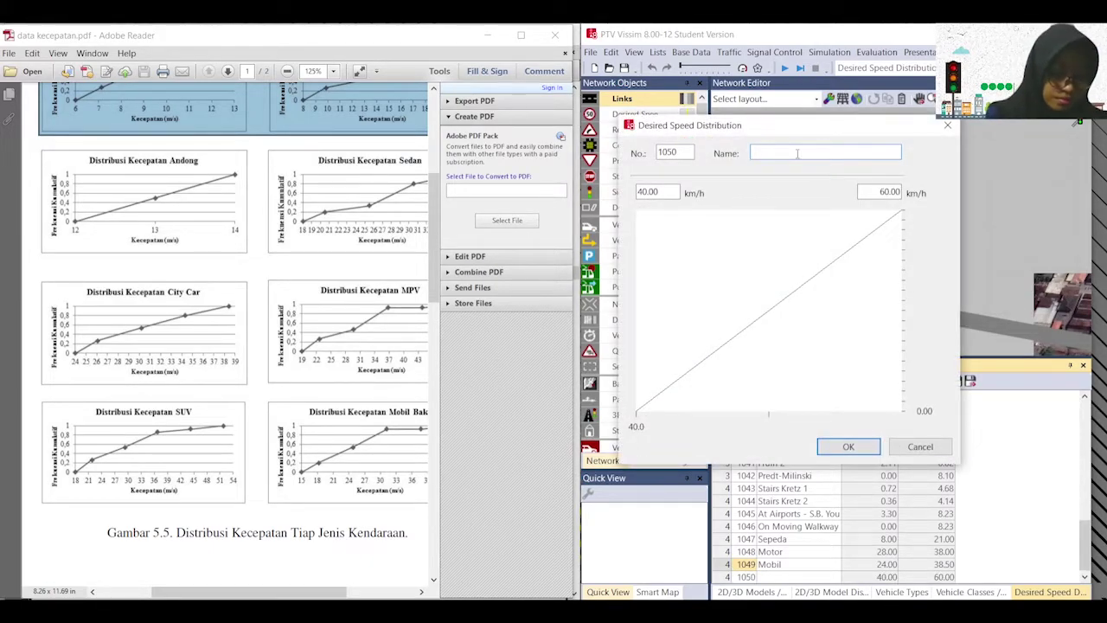
type("Truk")
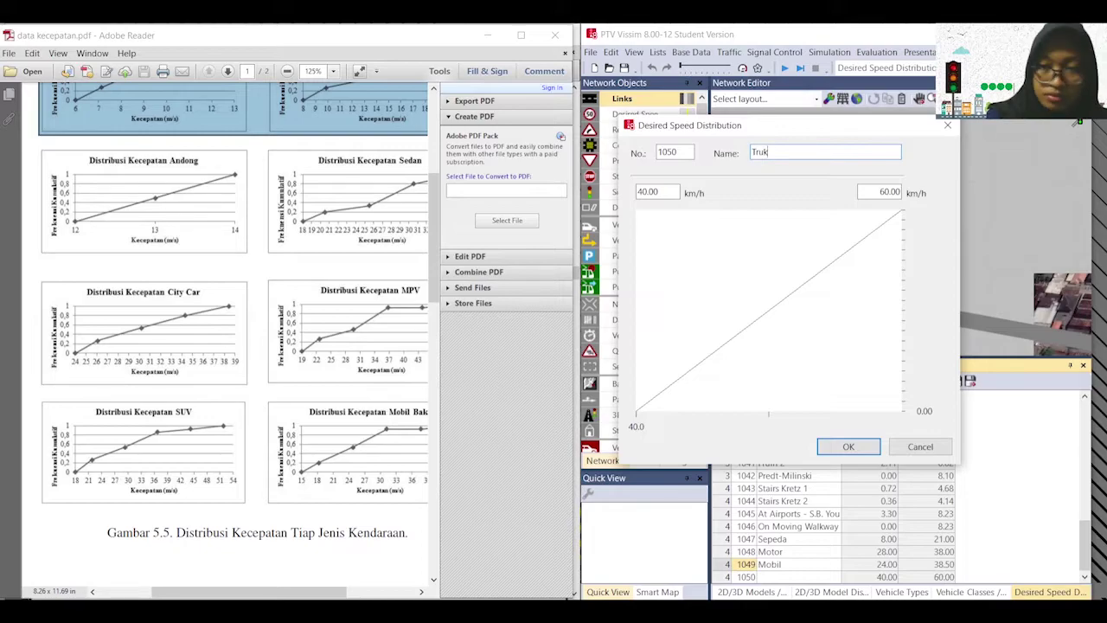
scroll(212, 445, "down", 10)
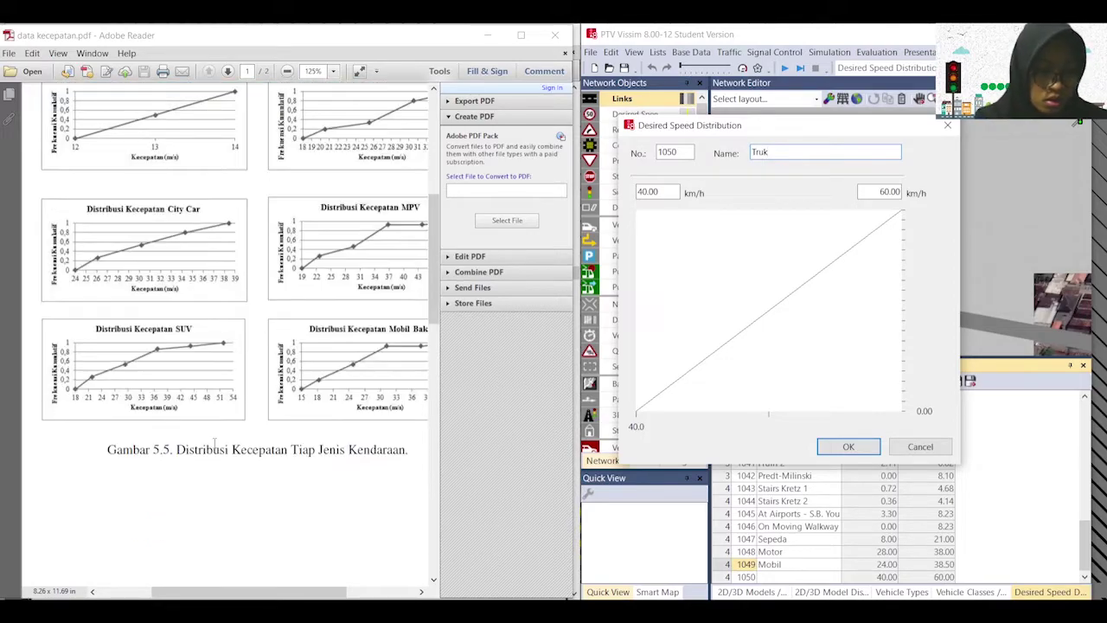
scroll(236, 441, "down", 5)
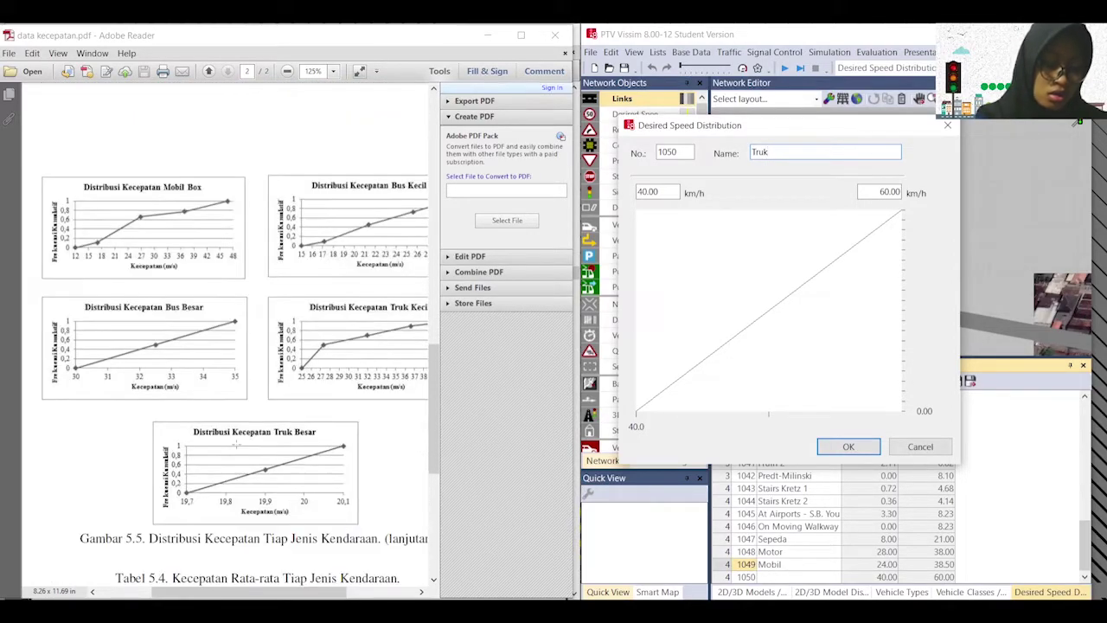
scroll(236, 444, "down", 1)
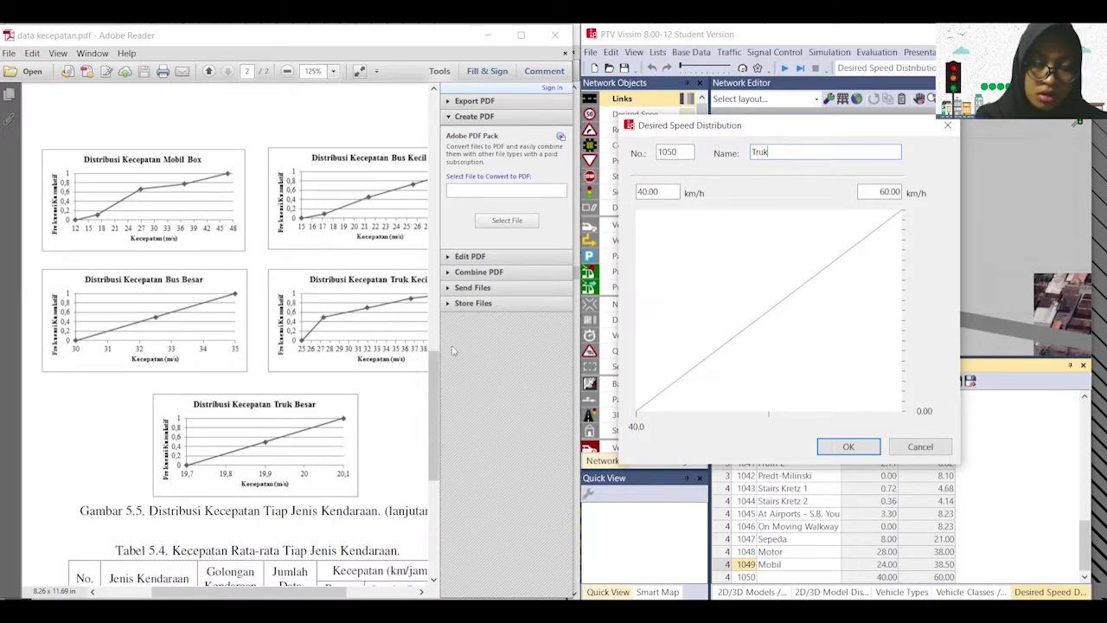
Step: Set the Truk distribution's bounds to 19.7 and 20.1 km/h from the Truk Besar chart
double_click(664, 192)
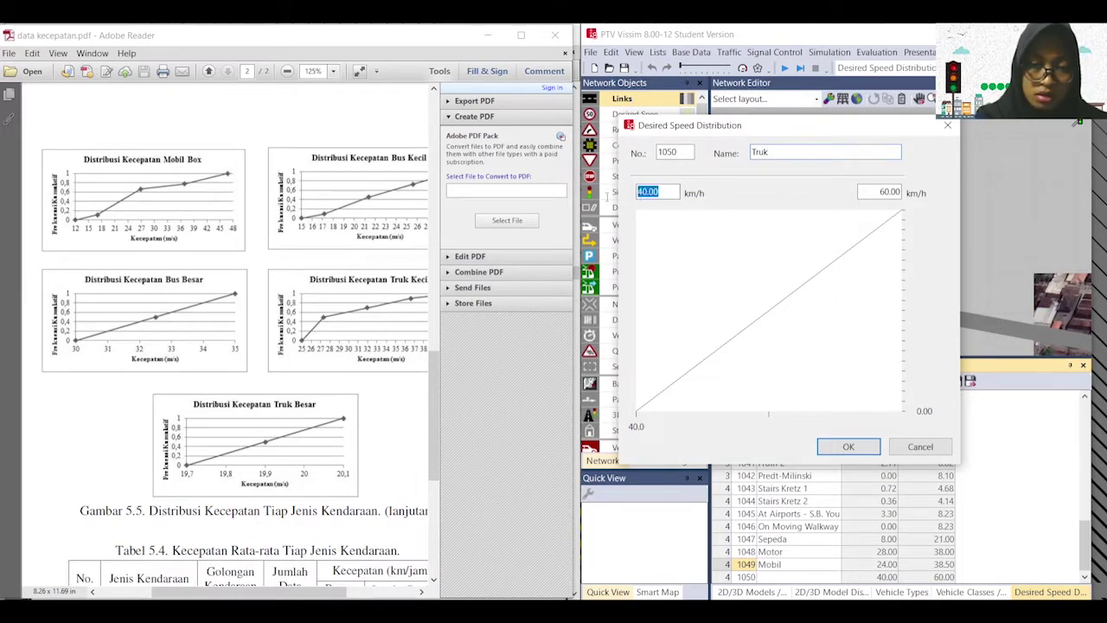
type("19.7")
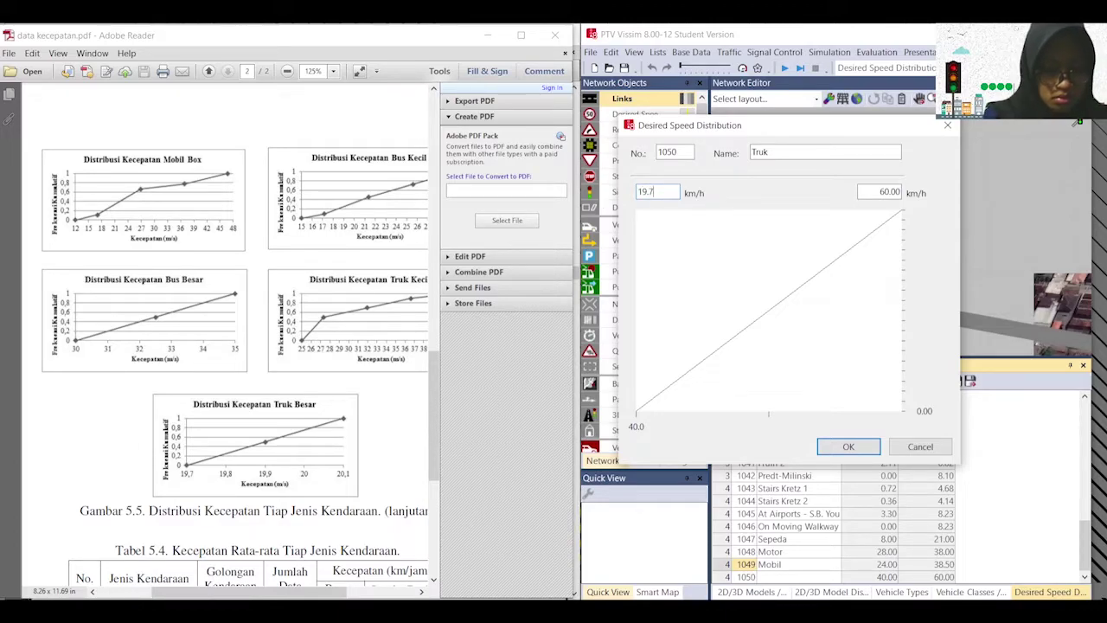
key("Tab")
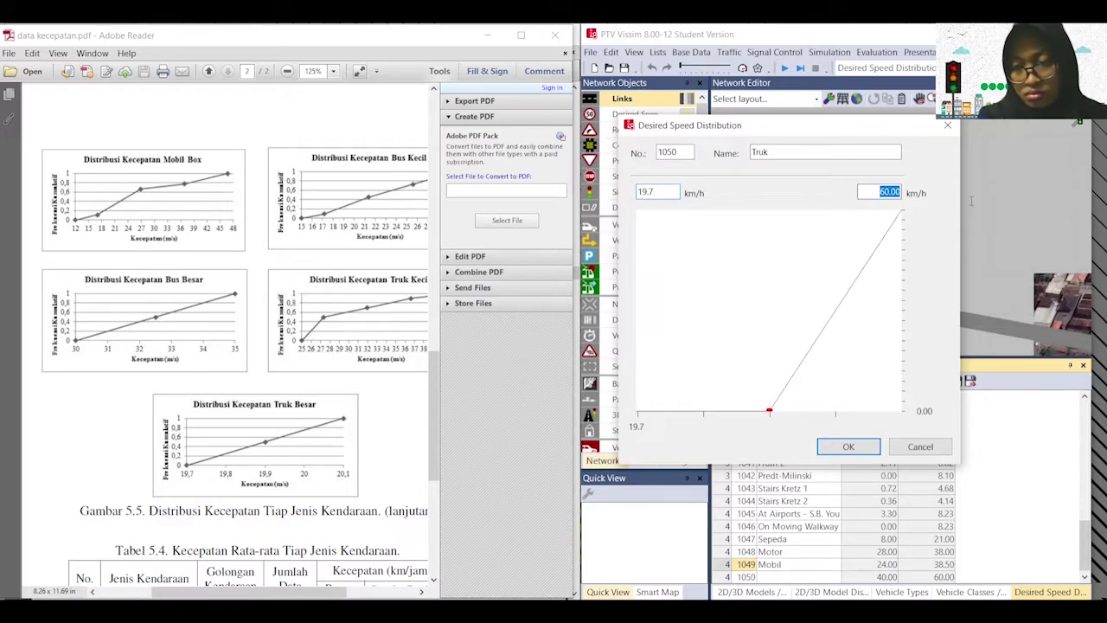
type("20.1")
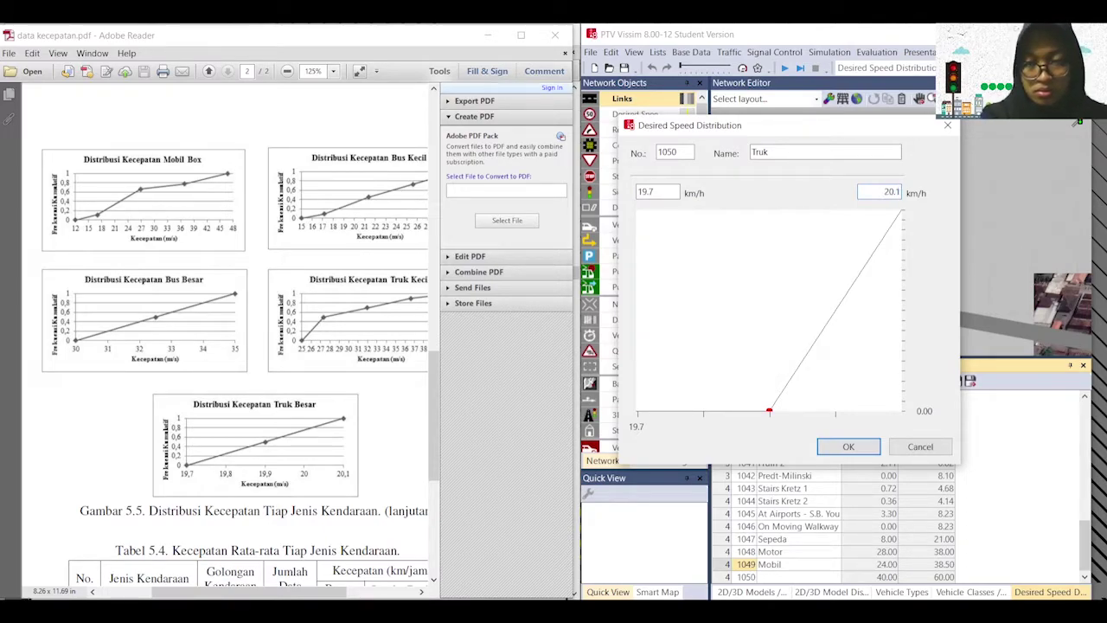
left_click(659, 195)
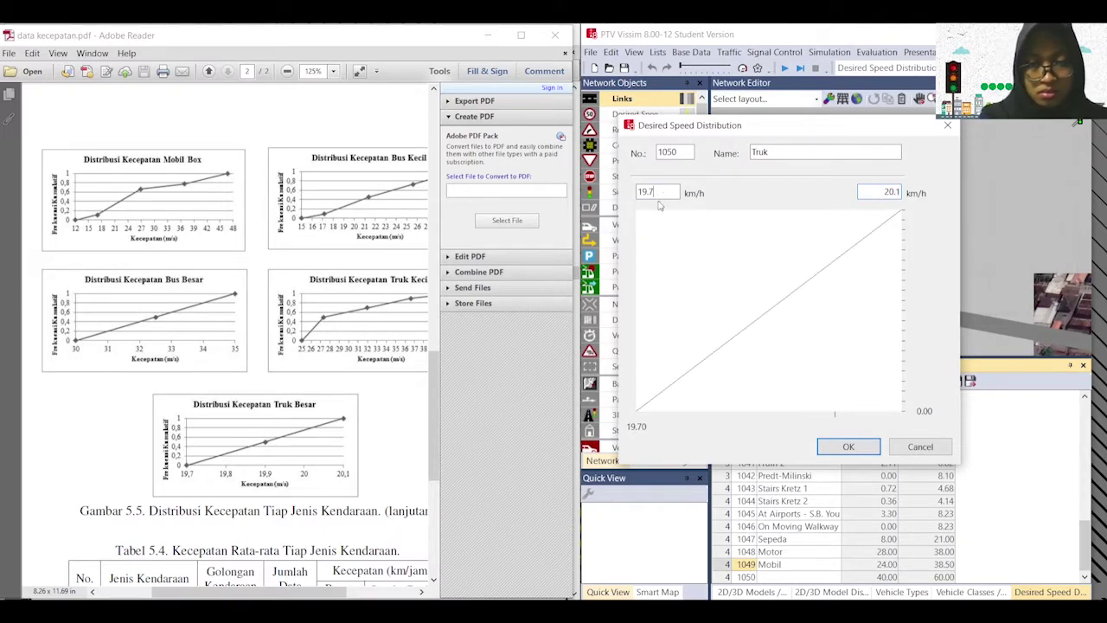
Step: Place an intermediate point on the Truk speed curve at 19.90 km/h and 0.48, and accept the distribution
left_click(683, 376)
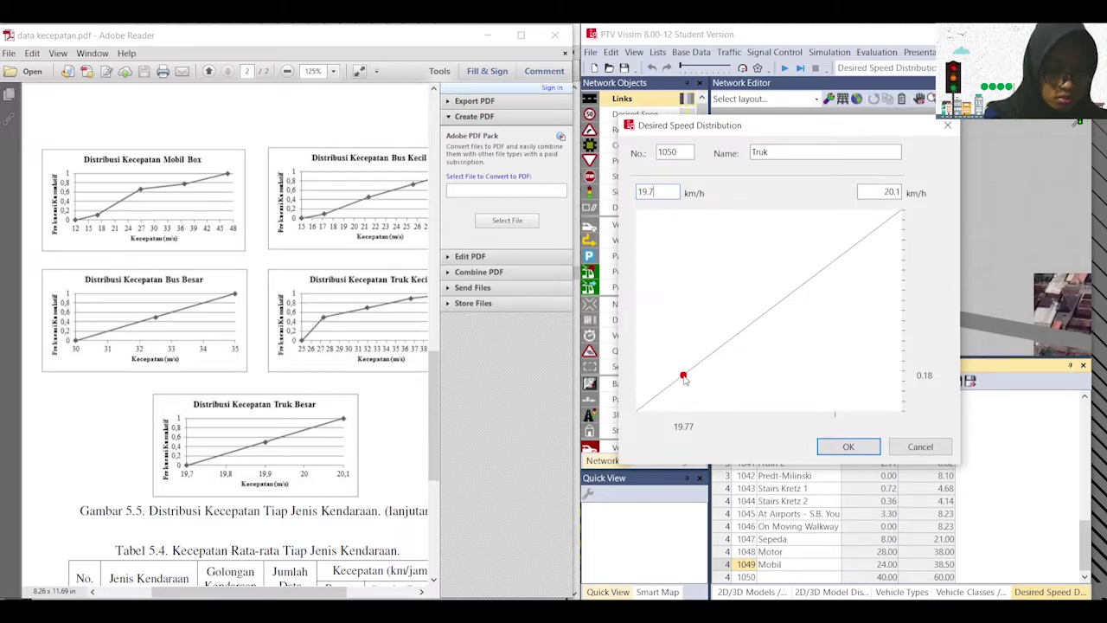
left_click_drag(685, 381, 771, 309)
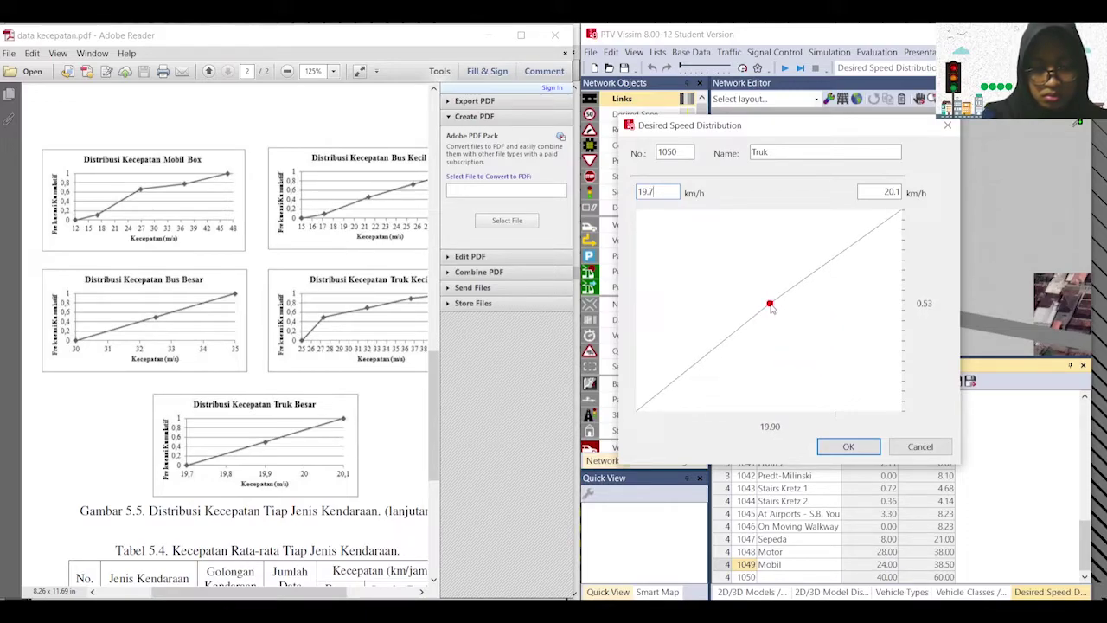
left_click_drag(772, 308, 767, 320)
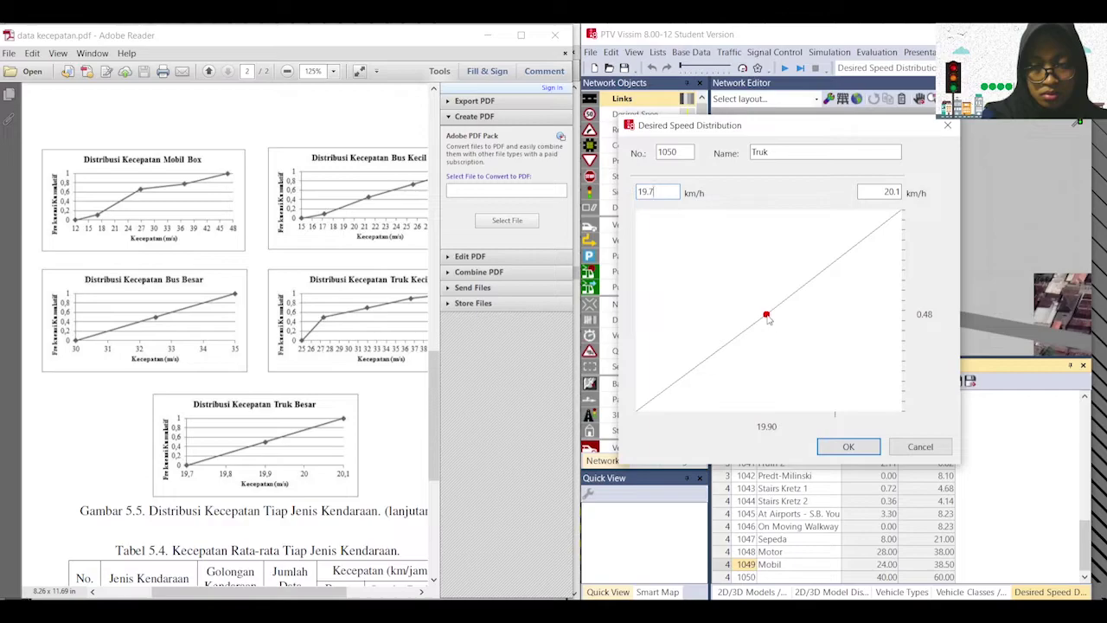
left_click(851, 447)
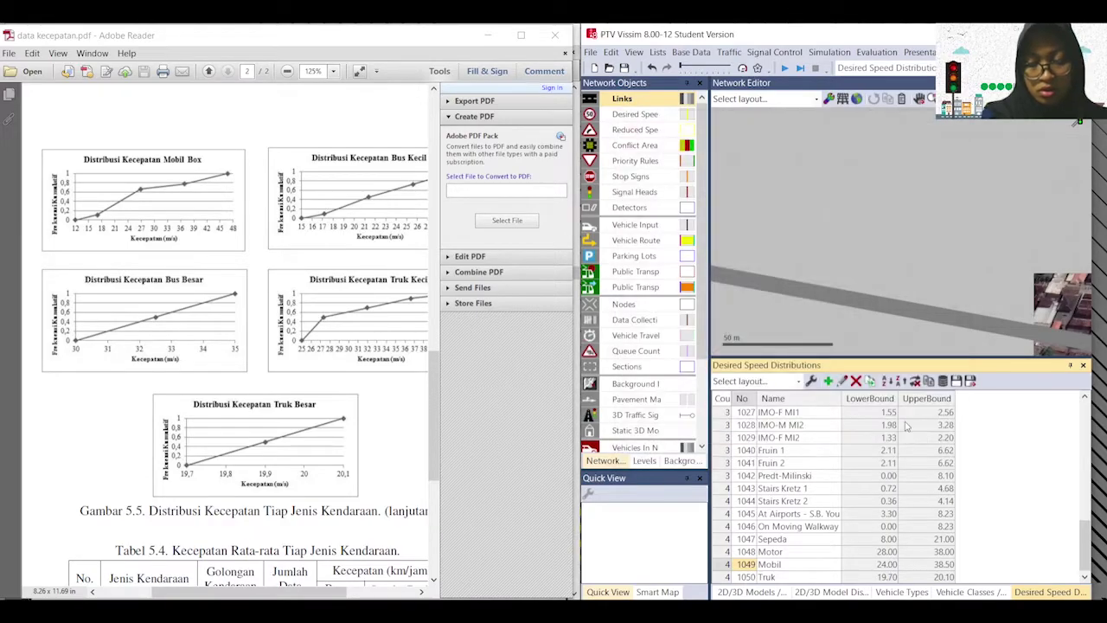
Step: Maximise the Vissim window and enlarge the Network Editor above the speed distributions list to show the junction's legs
scroll(890, 505, "up", 8)
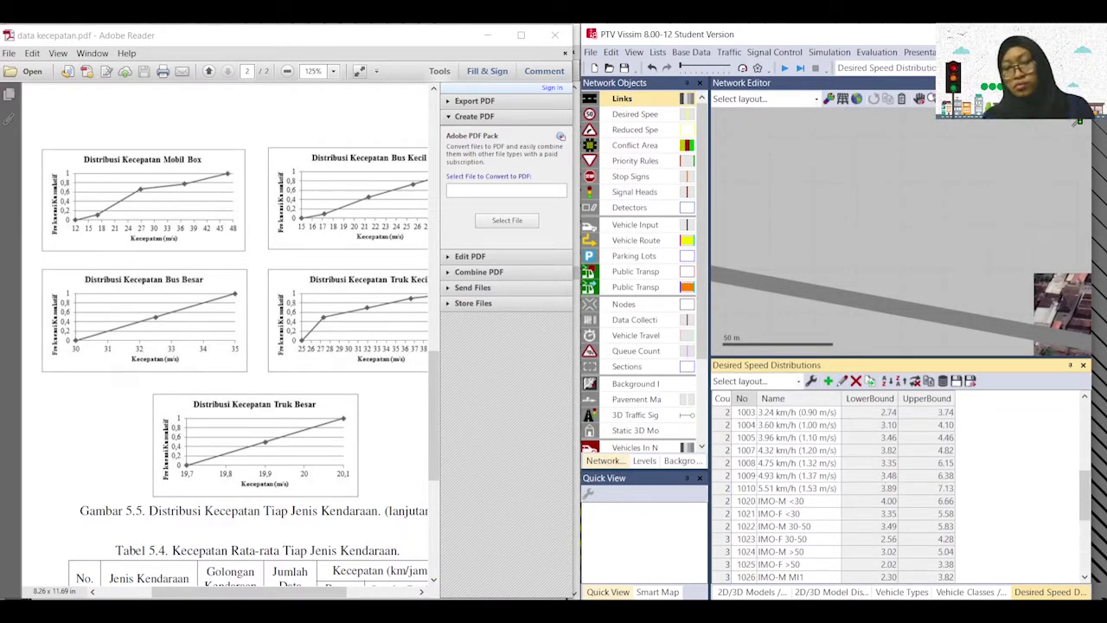
key("super+Up")
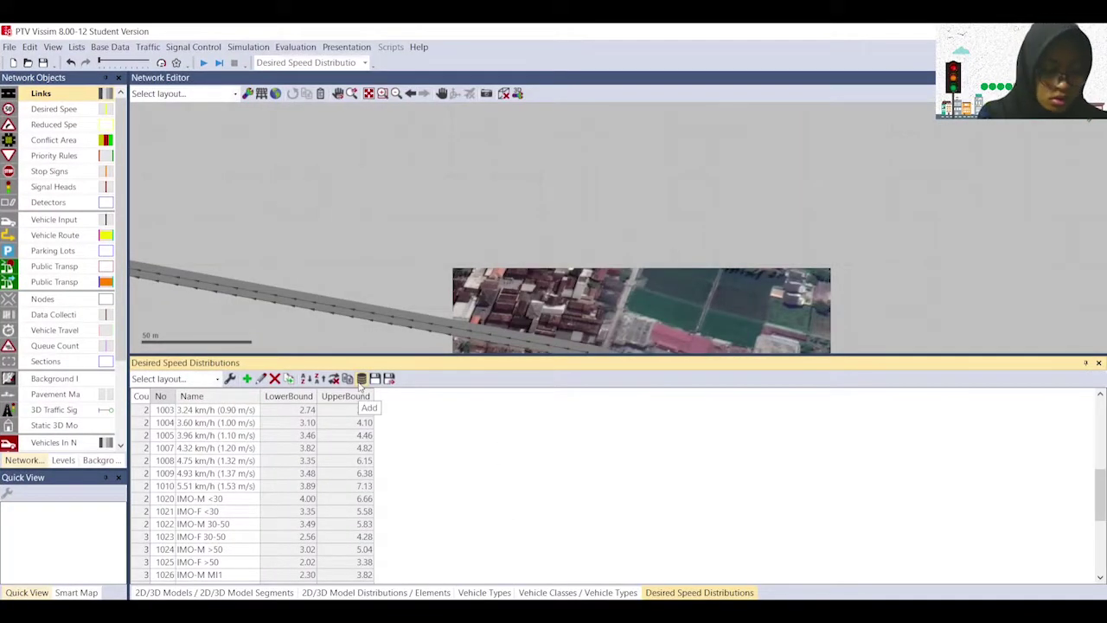
scroll(356, 429, "down", 8)
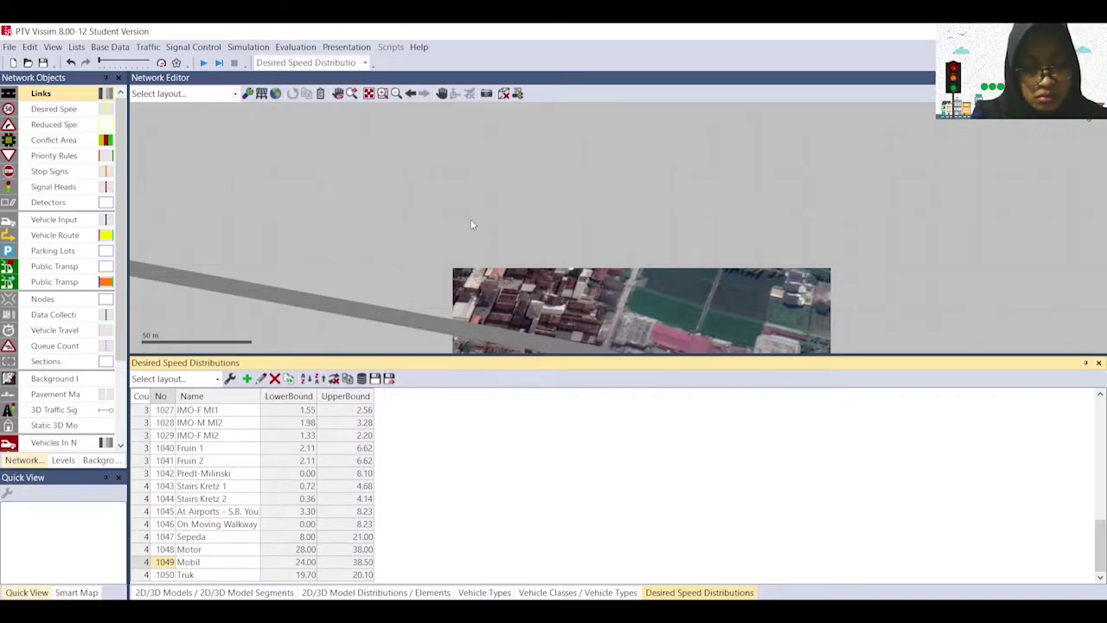
left_click_drag(508, 354, 497, 462)
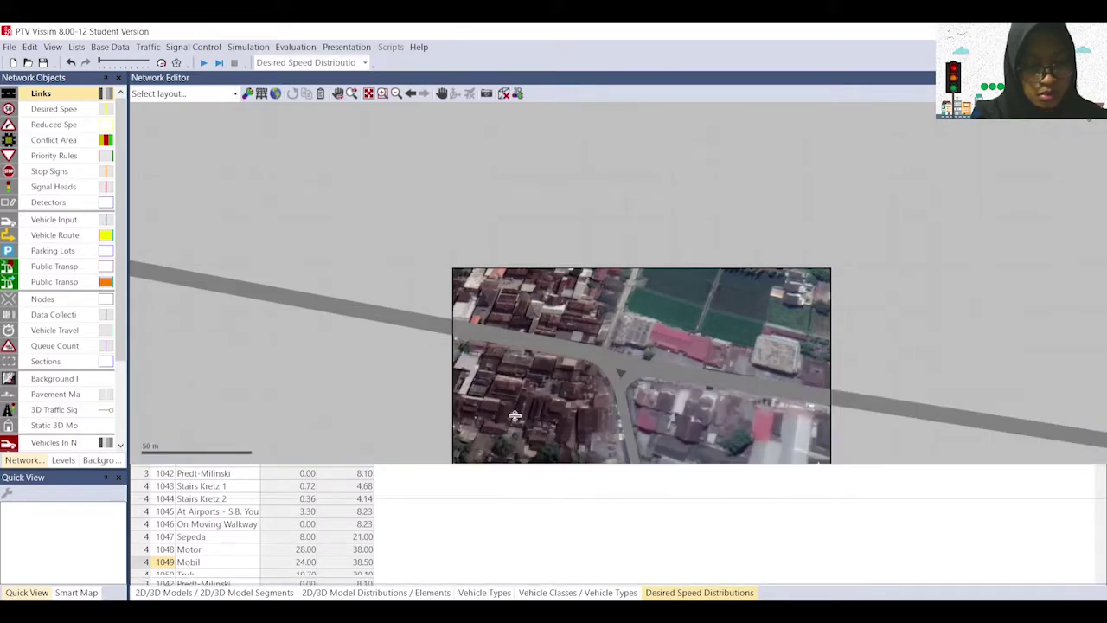
scroll(556, 231, "down", 2)
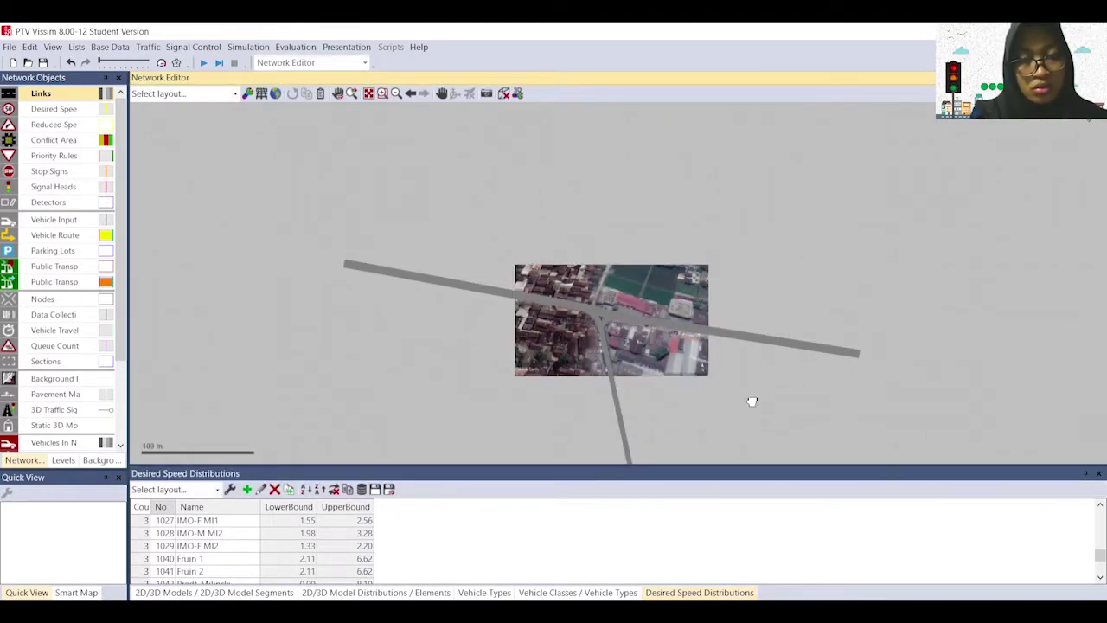
left_click_drag(752, 399, 691, 301)
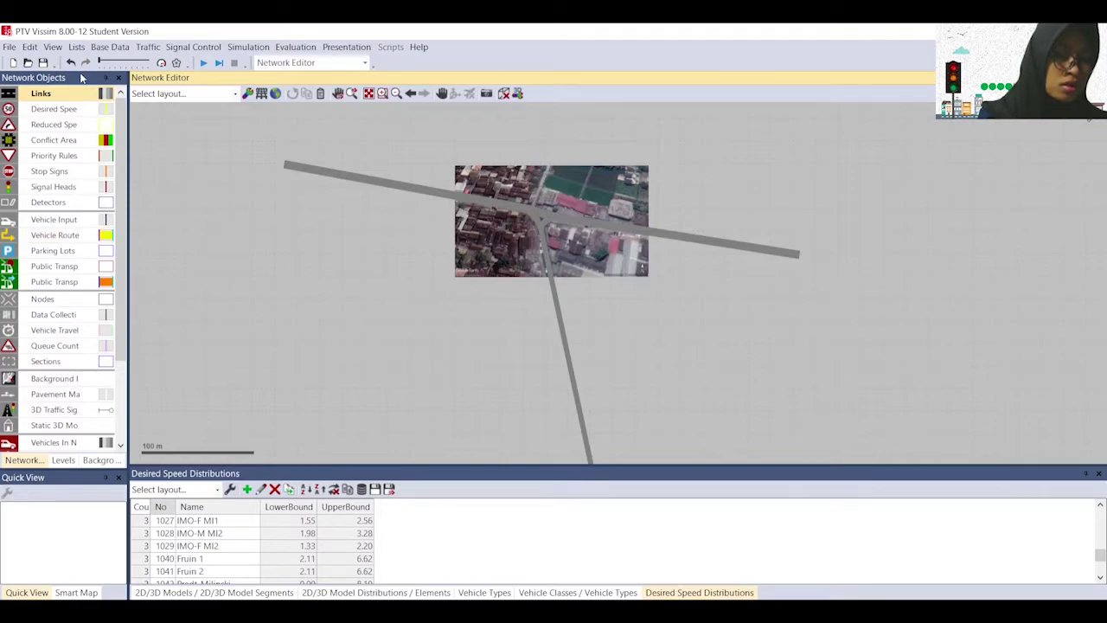
Step: Add a static vehicle routing decision at the outer start of the Jl. Godean (Timur) link, at about 0.37 m
left_click(49, 234)
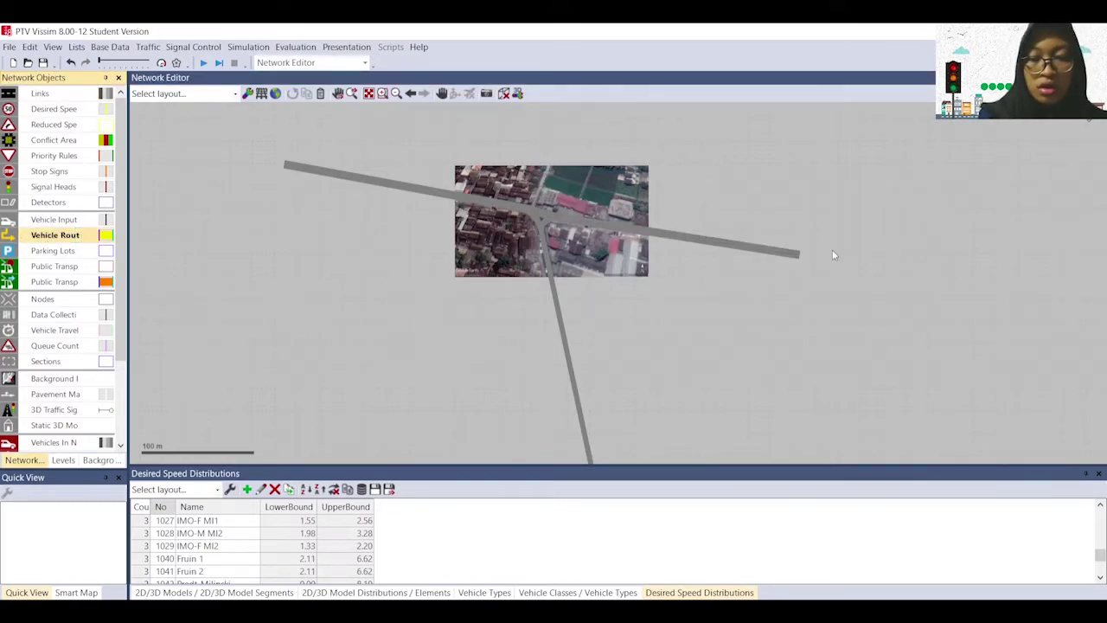
scroll(832, 249, "up", 1)
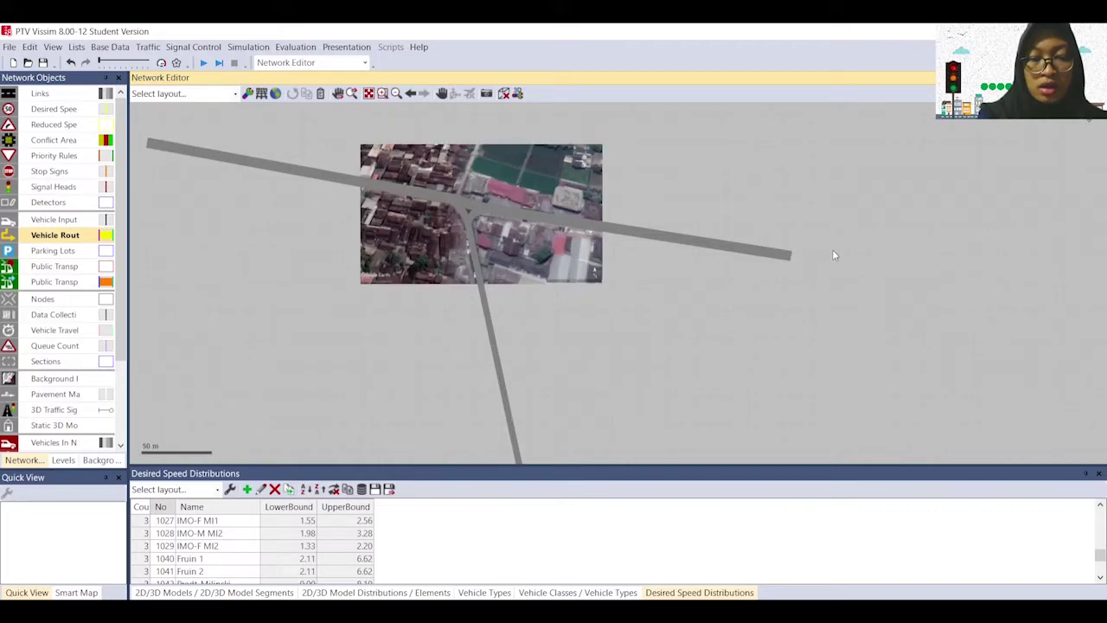
left_click(788, 258)
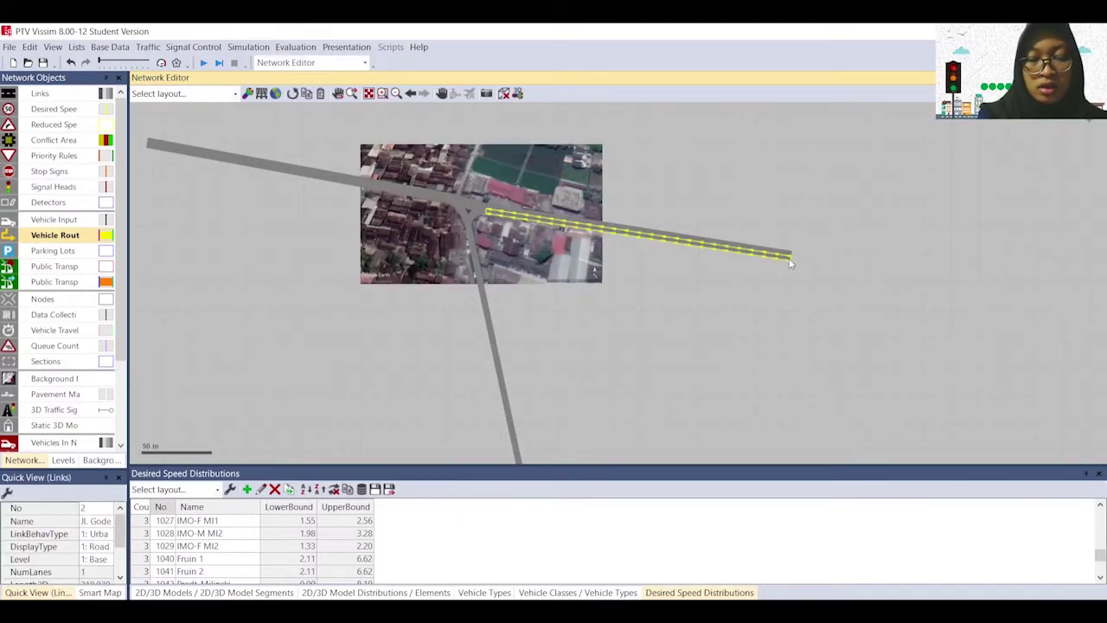
scroll(790, 263, "up", 1)
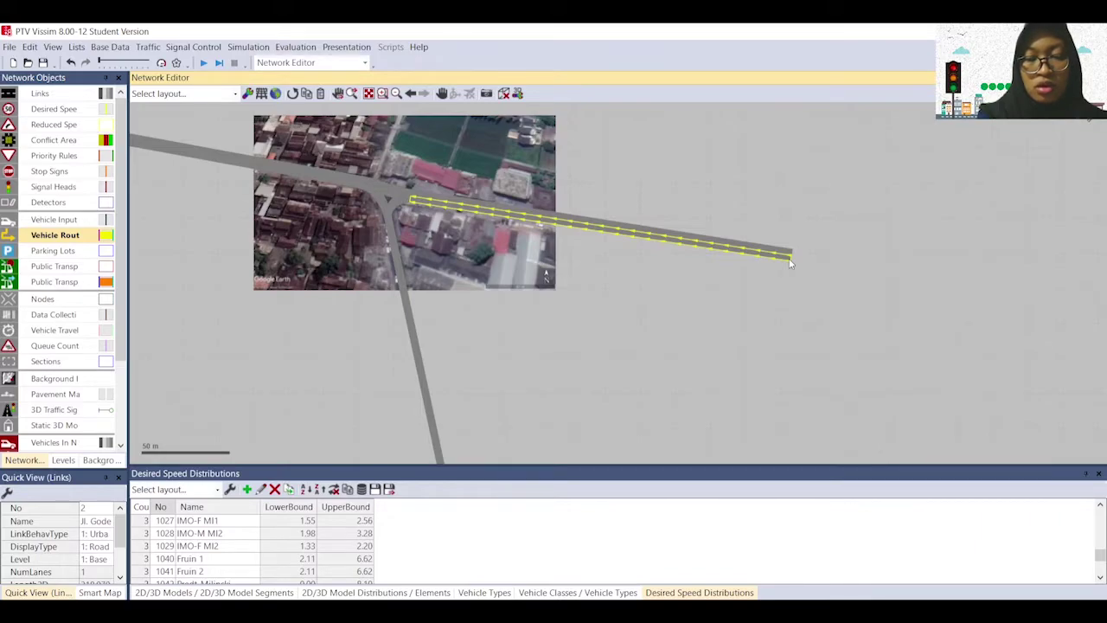
right_click(792, 258)
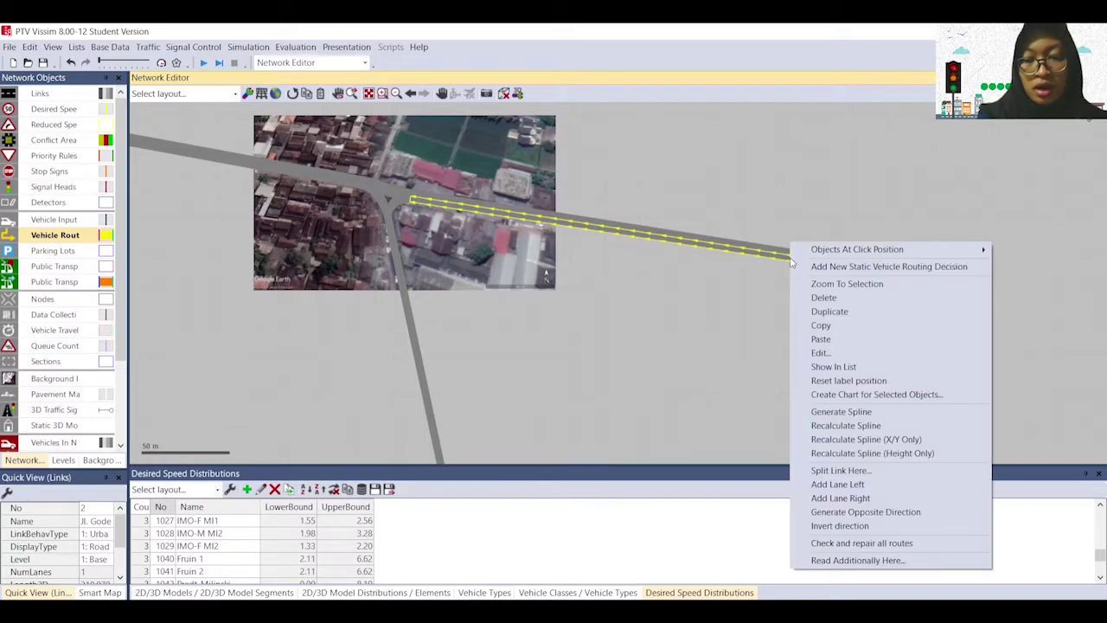
left_click(804, 270)
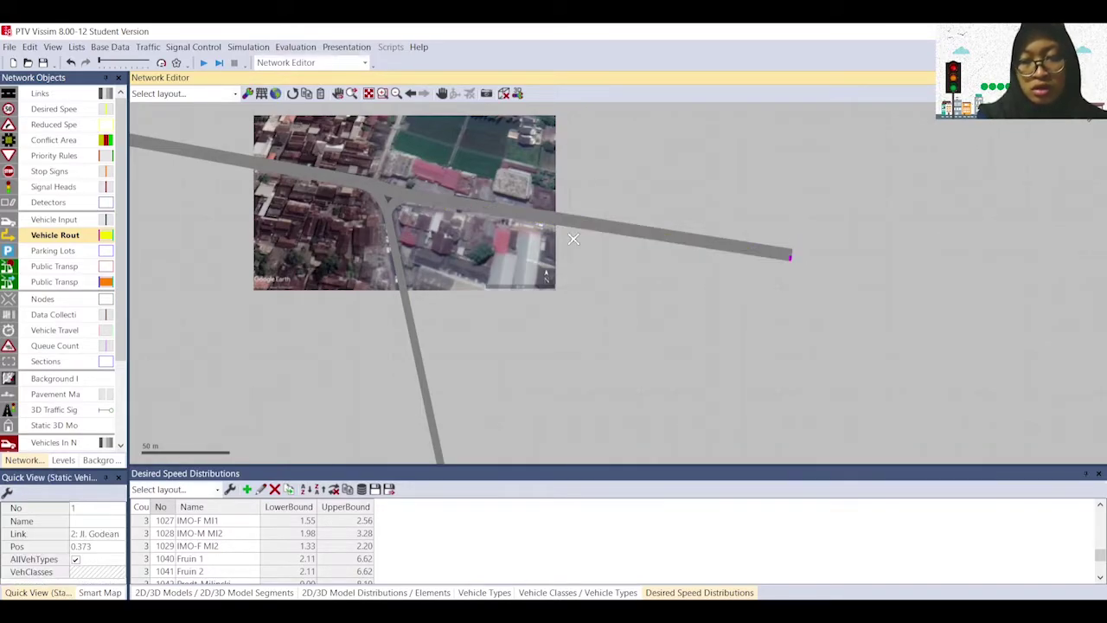
Step: Route the Jl. Godean (Timur) decision to the far end of the outbound Jl. Sidoarum-bantulan link, at about 212.7 m
scroll(467, 173, "down", 4)
scroll(432, 181, "up", 4)
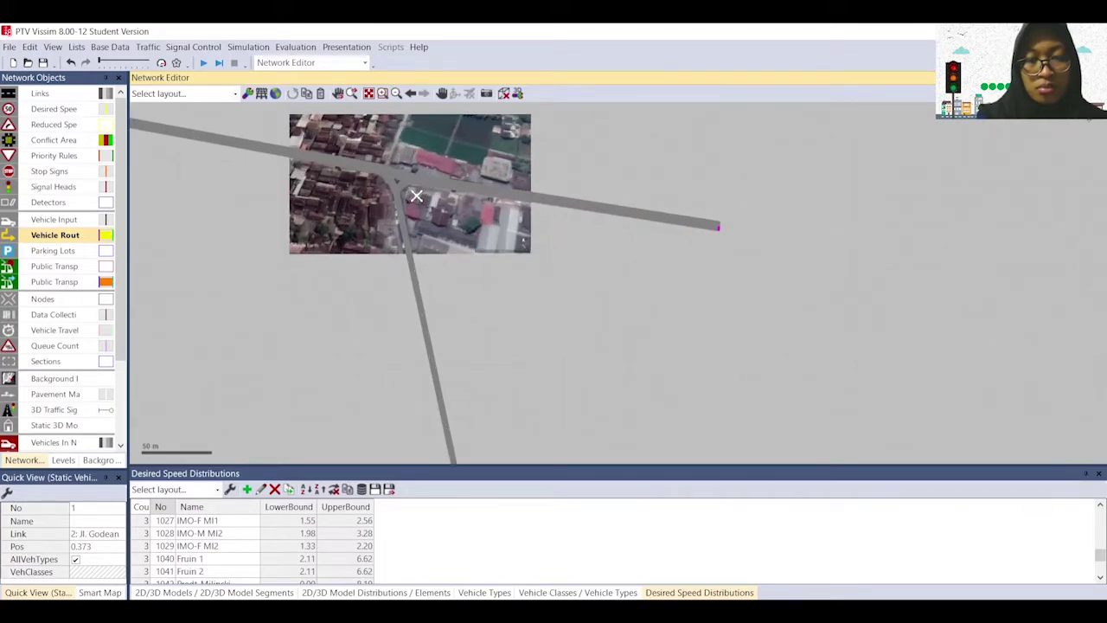
left_click(406, 179)
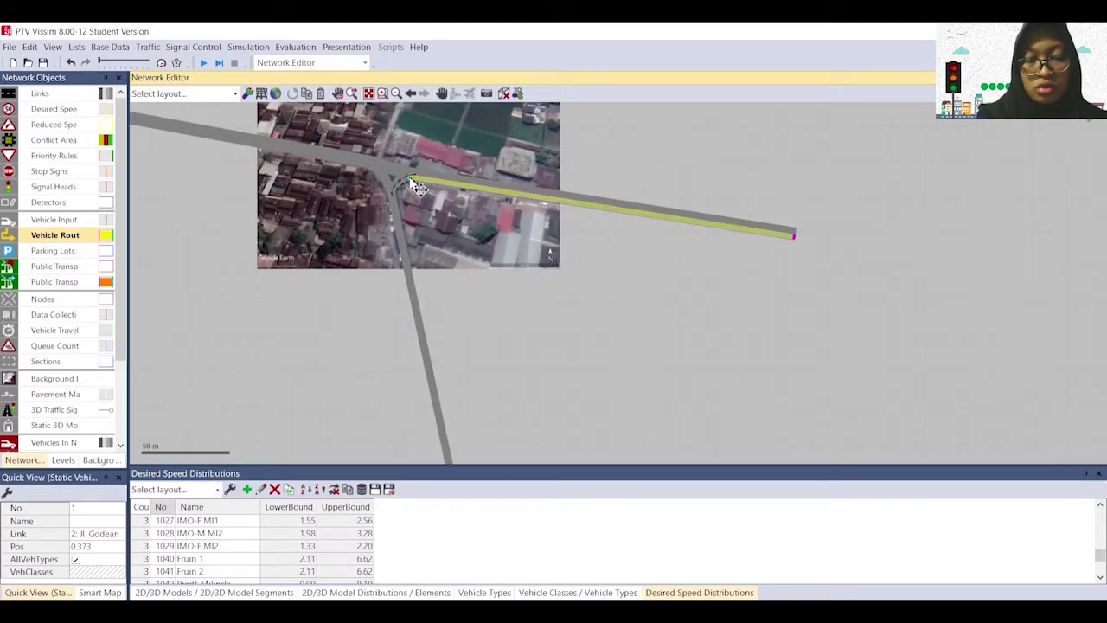
left_click(418, 178)
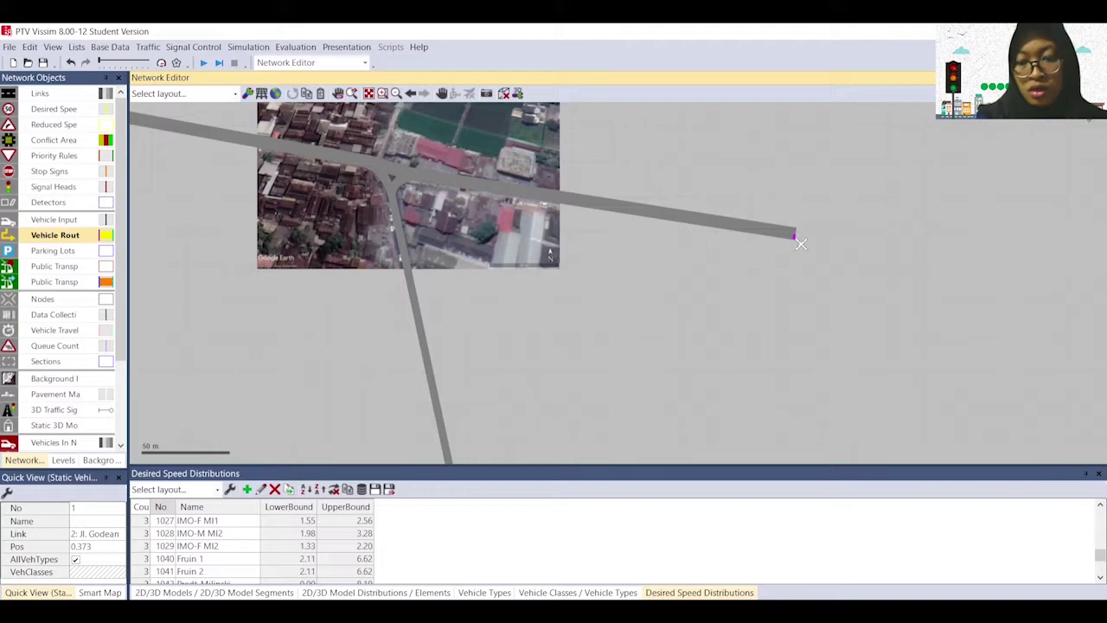
scroll(795, 238, "up", 5)
scroll(790, 233, "down", 5)
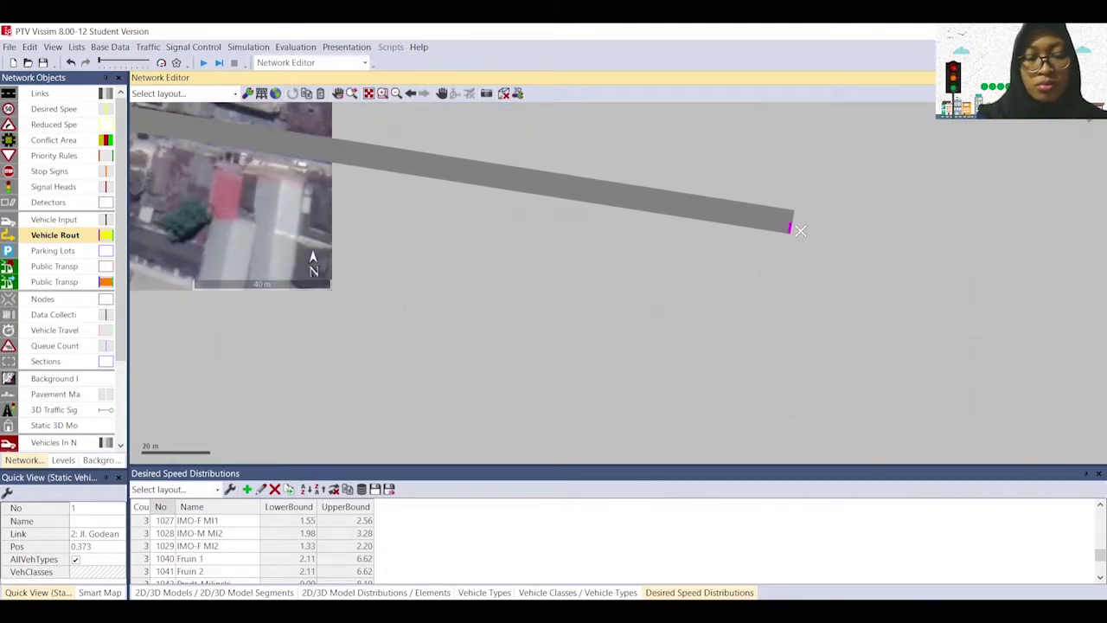
left_click_drag(809, 301, 719, 176)
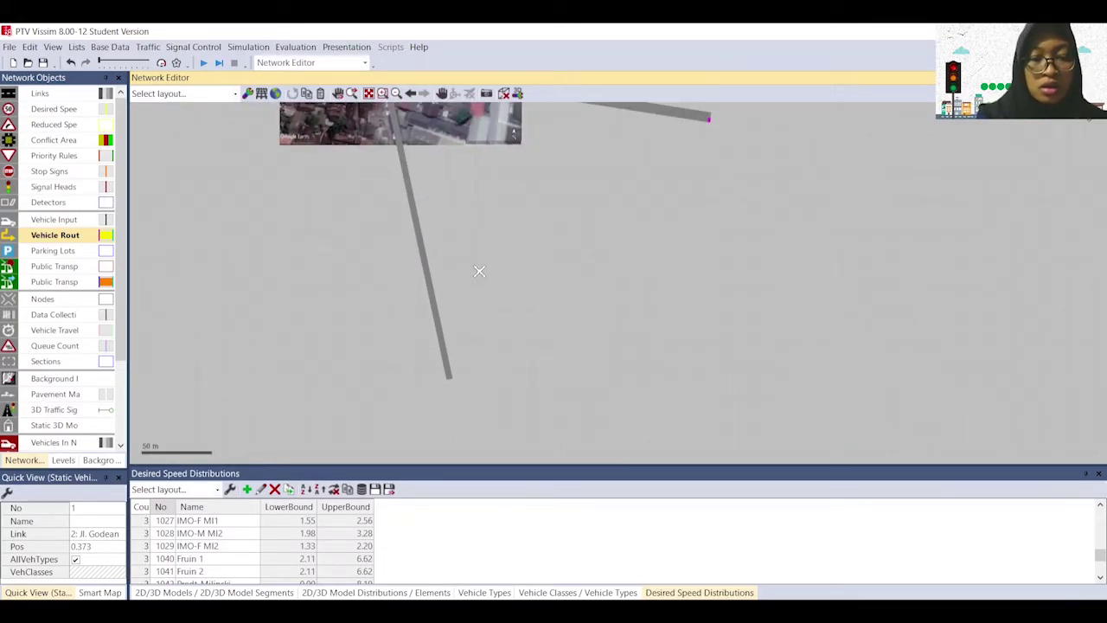
scroll(447, 388, "up", 2)
scroll(451, 393, "up", 2)
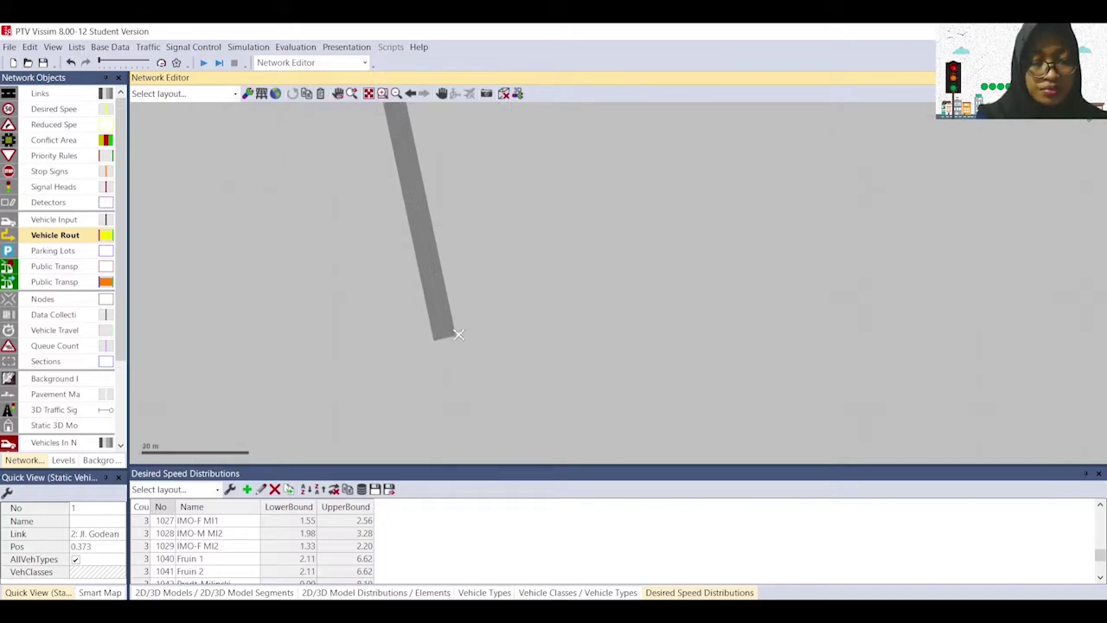
scroll(447, 280, "up", 1)
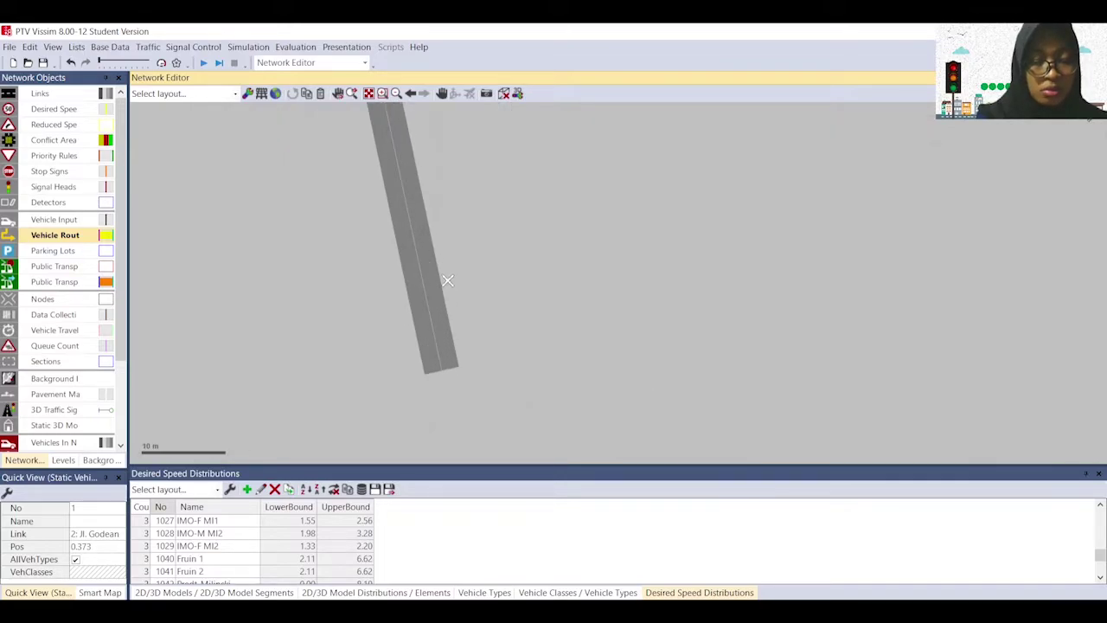
left_click(448, 370)
left_click(453, 370)
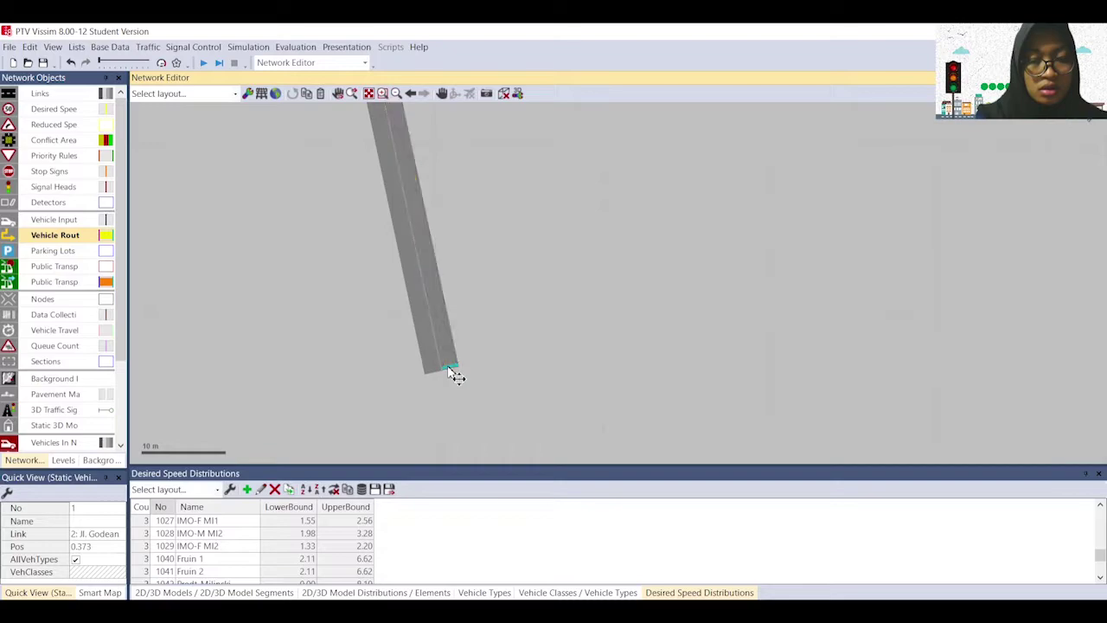
Step: Add a second static route from the Jl. Godean (Timur) decision to the outer end of Jl. Godean (Barat), at about 216.2 m
scroll(466, 359, "down", 6)
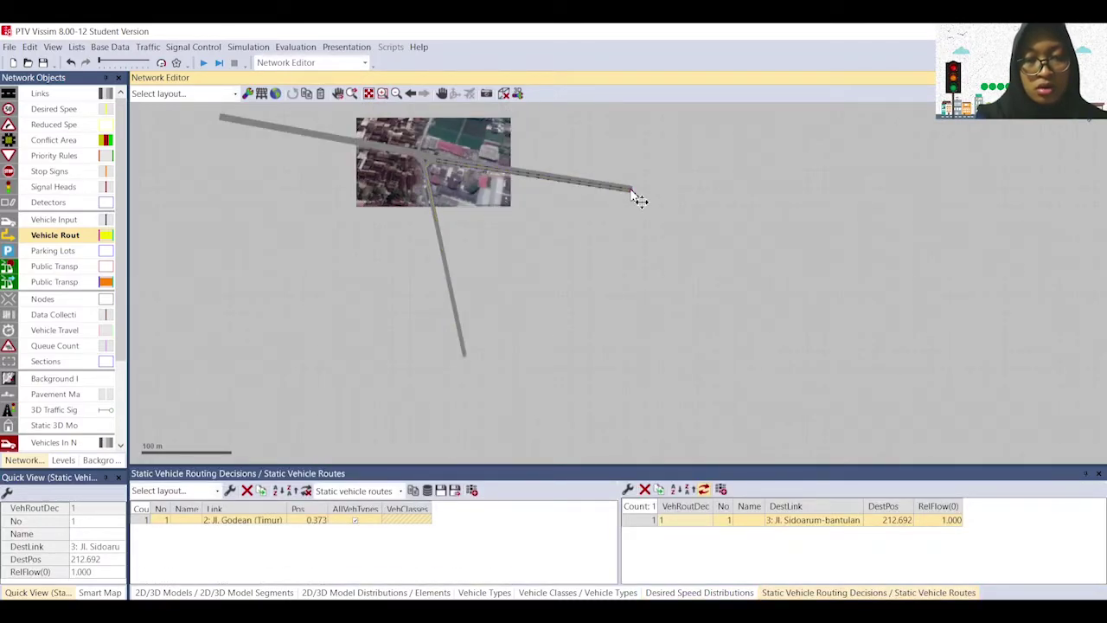
right_click(638, 197)
left_click(658, 215)
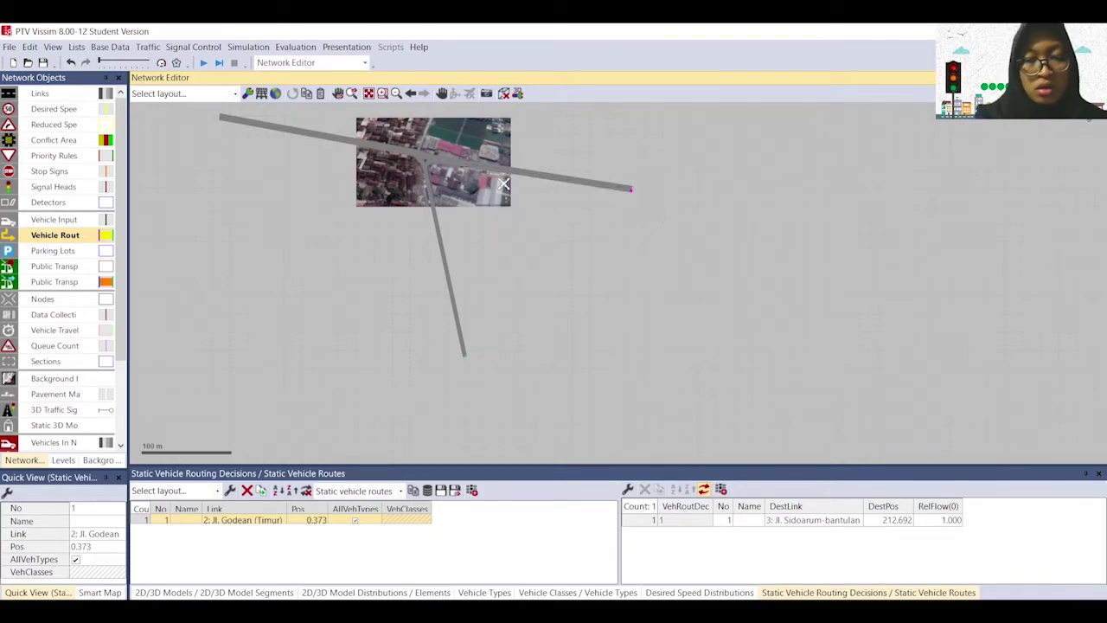
scroll(224, 110, "up", 1)
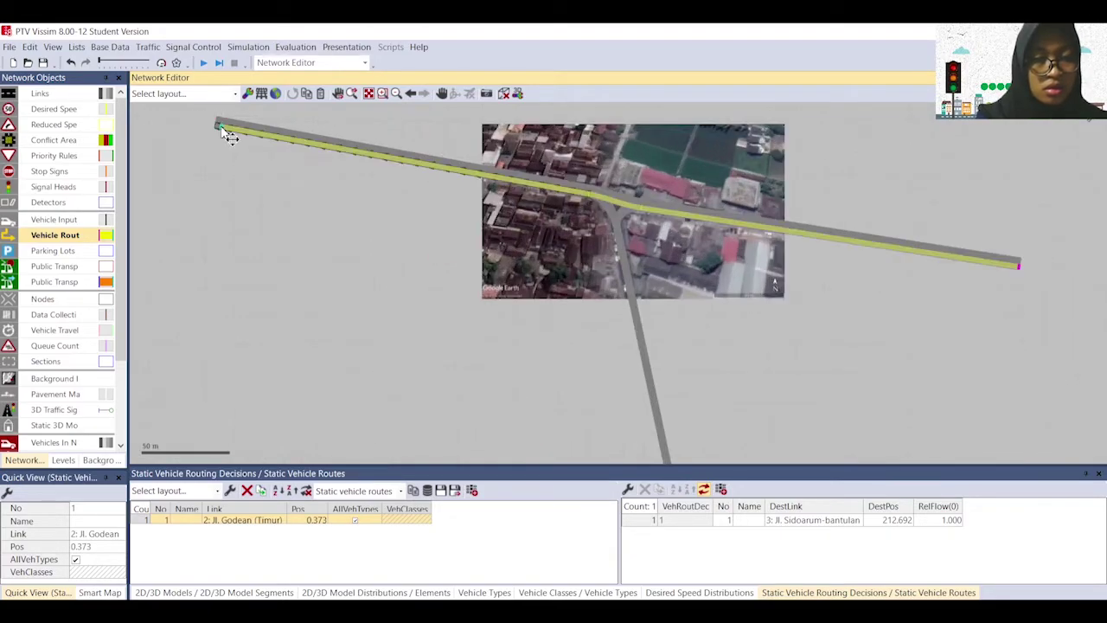
scroll(213, 123, "up", 3)
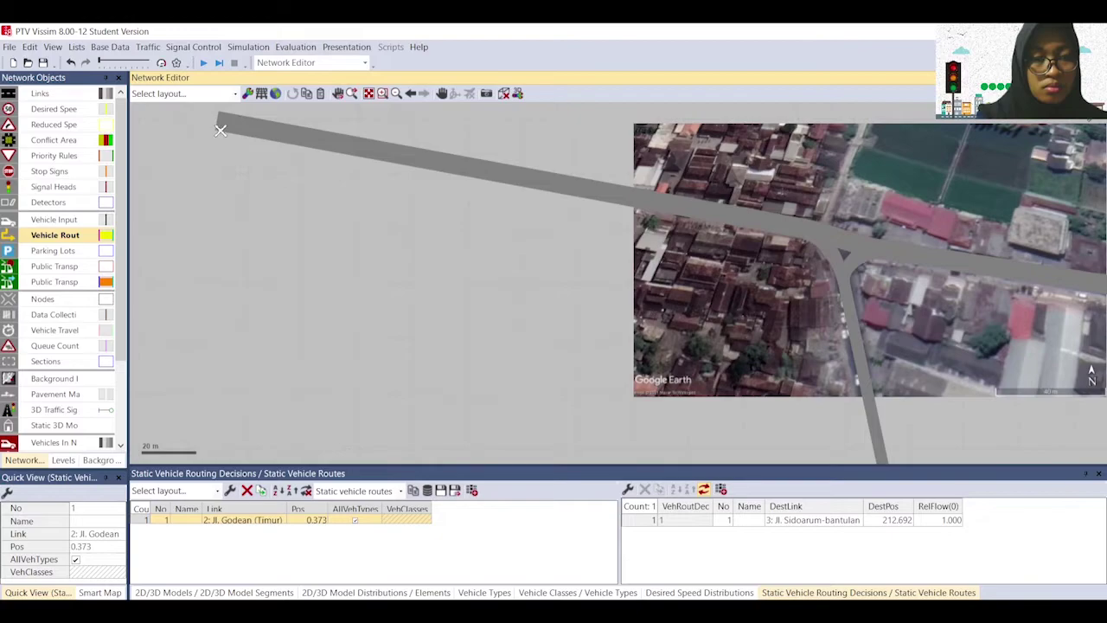
left_click(221, 131)
left_click(222, 123)
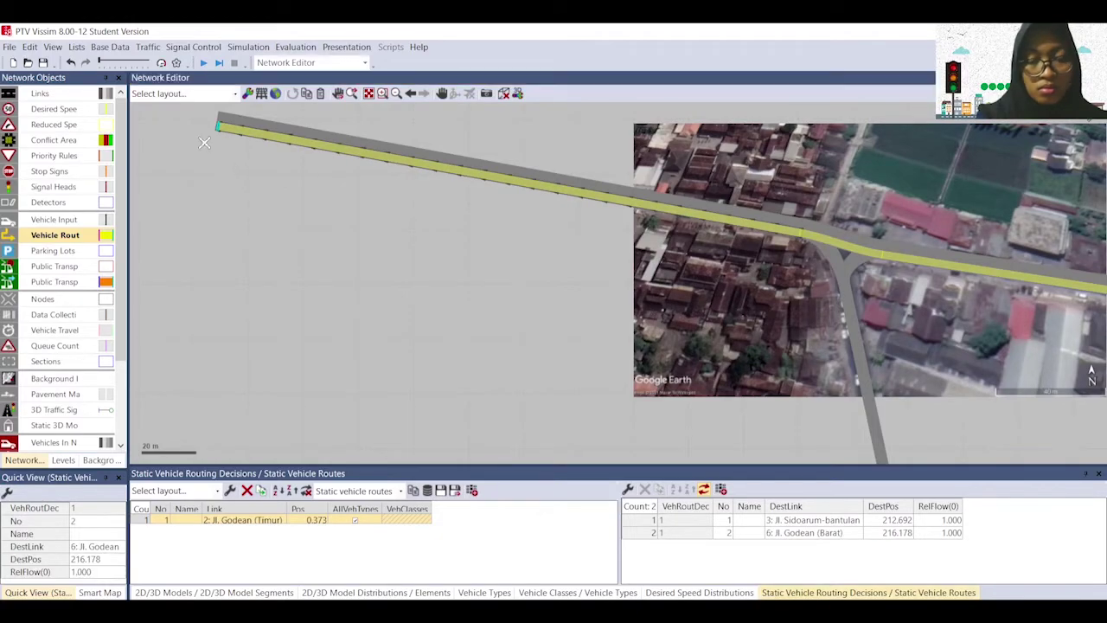
Step: Add a static vehicle routing decision at the outer start of the inbound Jl. Sidoarum link 4, at about 0.78 m
scroll(476, 333, "down", 1)
scroll(660, 350, "down", 3)
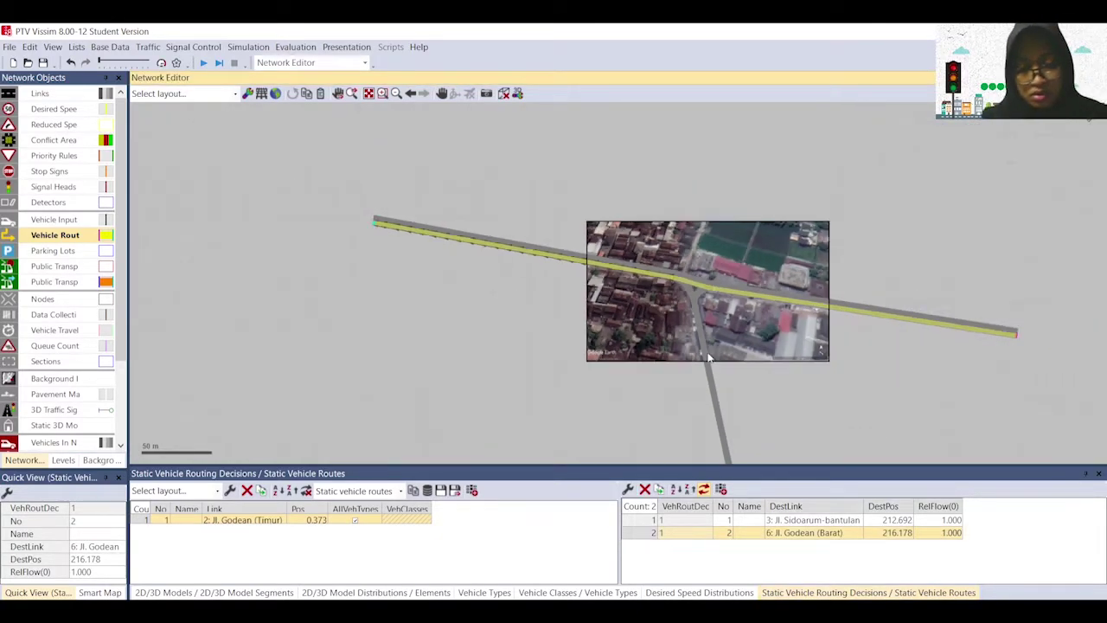
left_click_drag(790, 398, 657, 310)
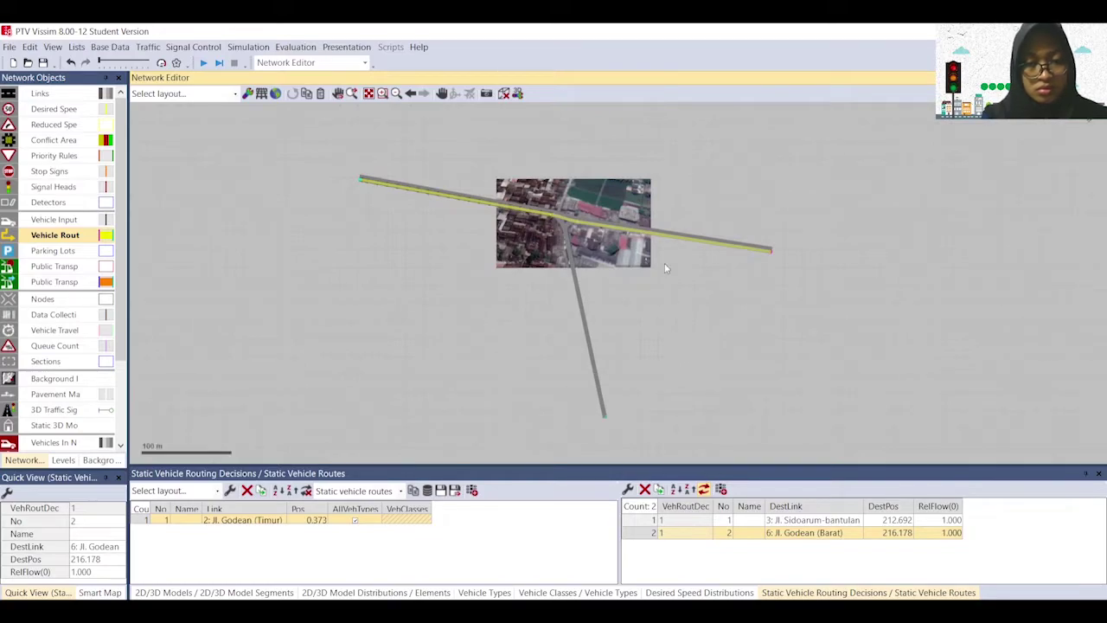
scroll(664, 263, "up", 2)
scroll(494, 328, "up", 3)
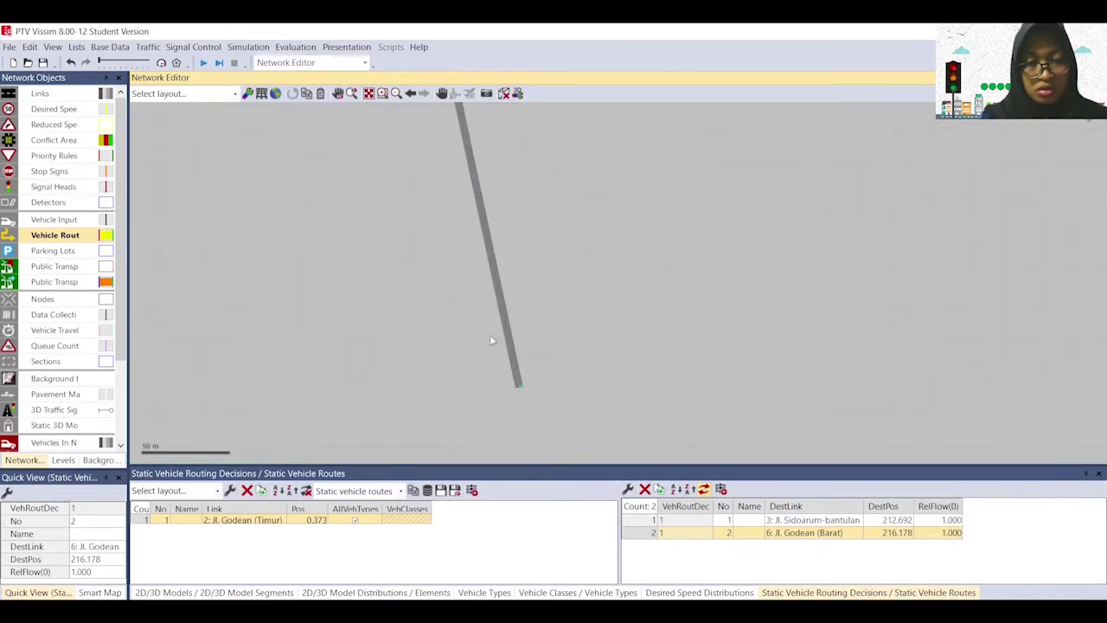
left_click(511, 389)
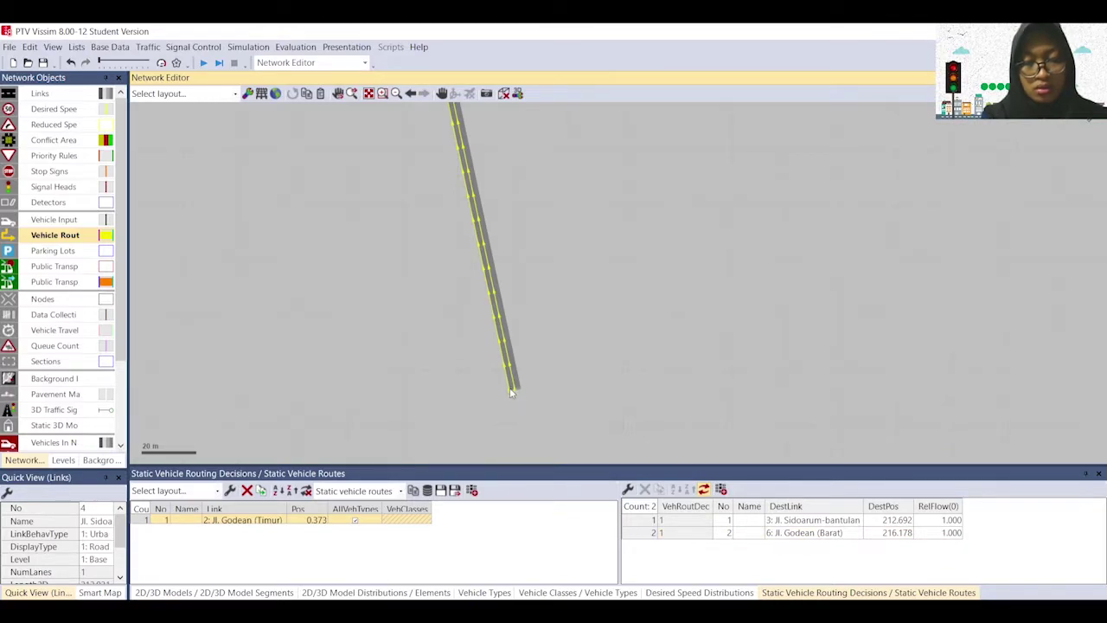
right_click(511, 392)
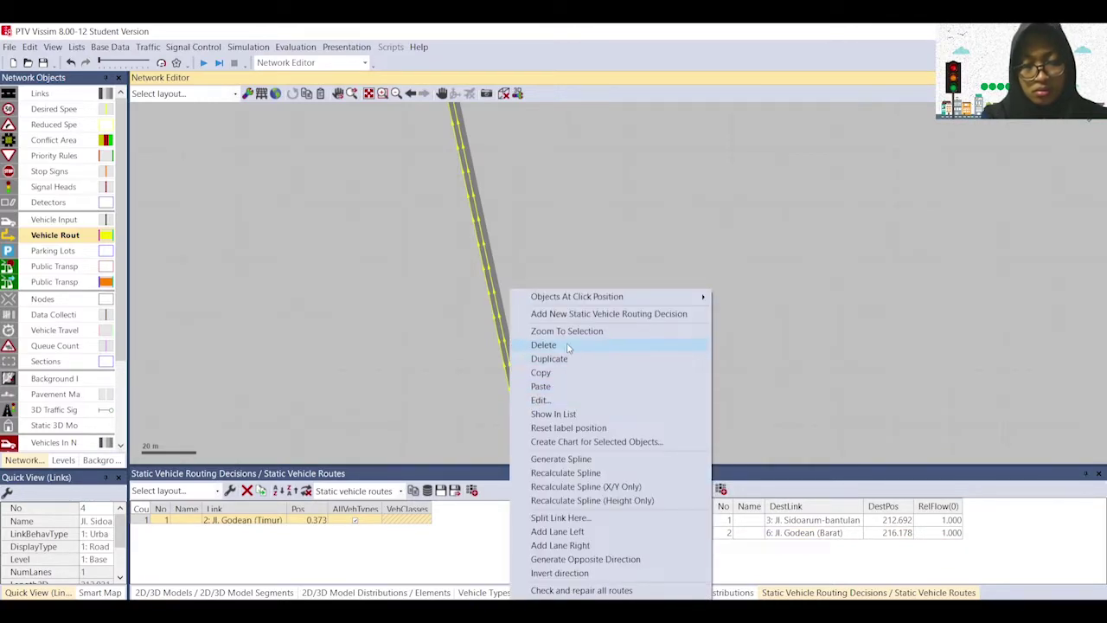
left_click(575, 314)
scroll(514, 324, "down", 3)
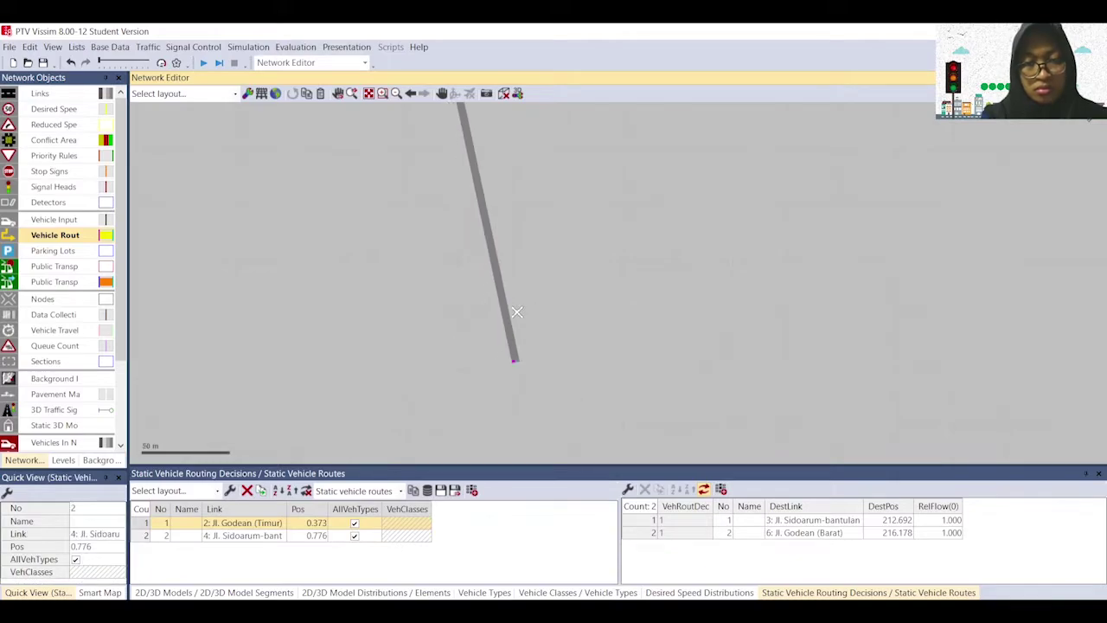
Step: Route the inbound Jl. Sidoarum decision to the outer end of Jl. Godean (Timur) link 1, at about 218.7 m
left_click_drag(432, 233, 477, 390)
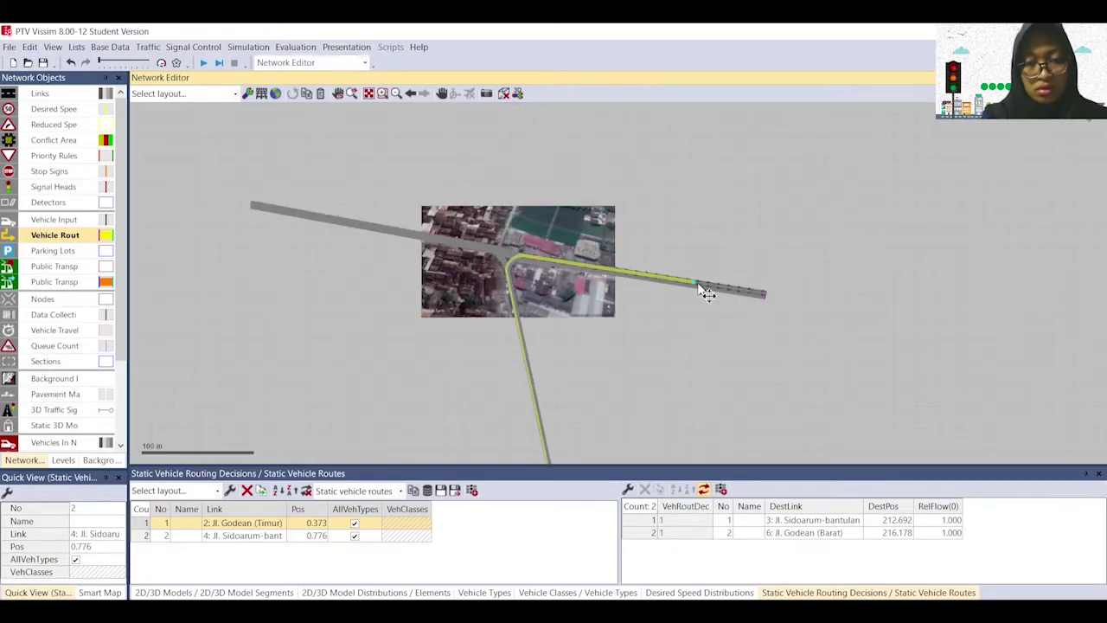
scroll(770, 290, "up", 2)
scroll(769, 289, "up", 3)
scroll(752, 299, "up", 2)
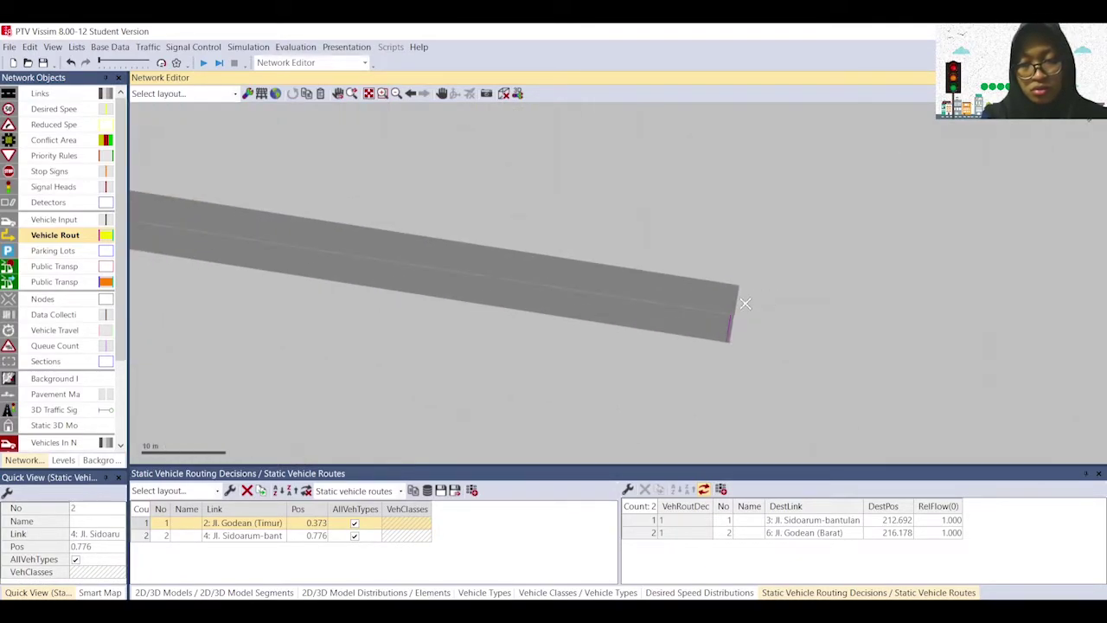
left_click(736, 307)
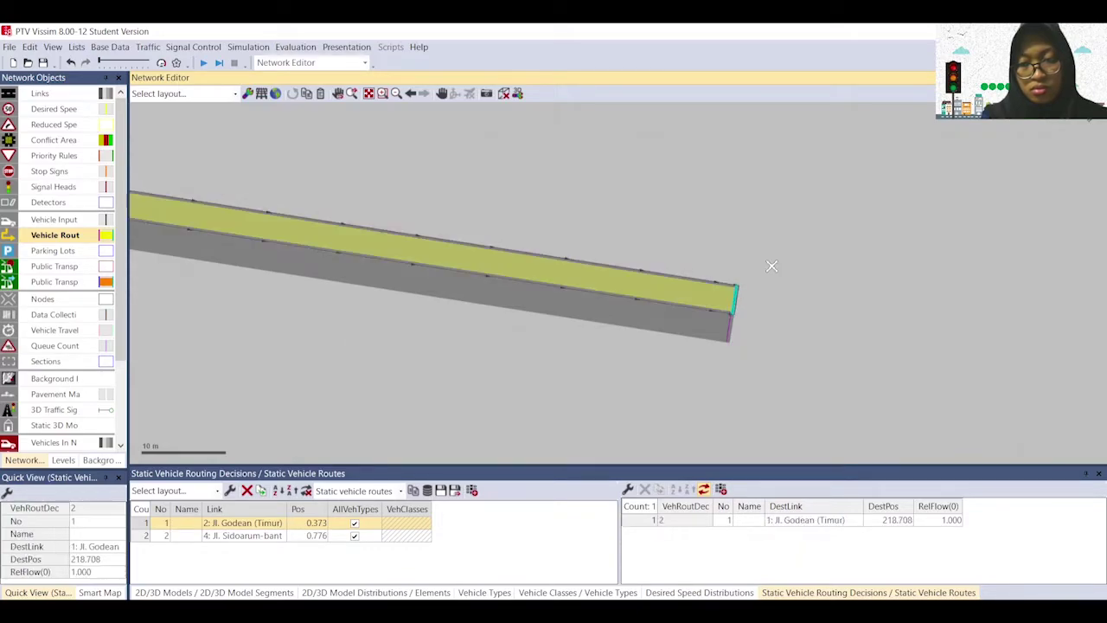
Step: Add a second static route from the inbound Jl. Sidoarum decision to the outer end of the outbound Jl. Godean (Barat) link
scroll(809, 243, "down", 2)
scroll(805, 262, "down", 2)
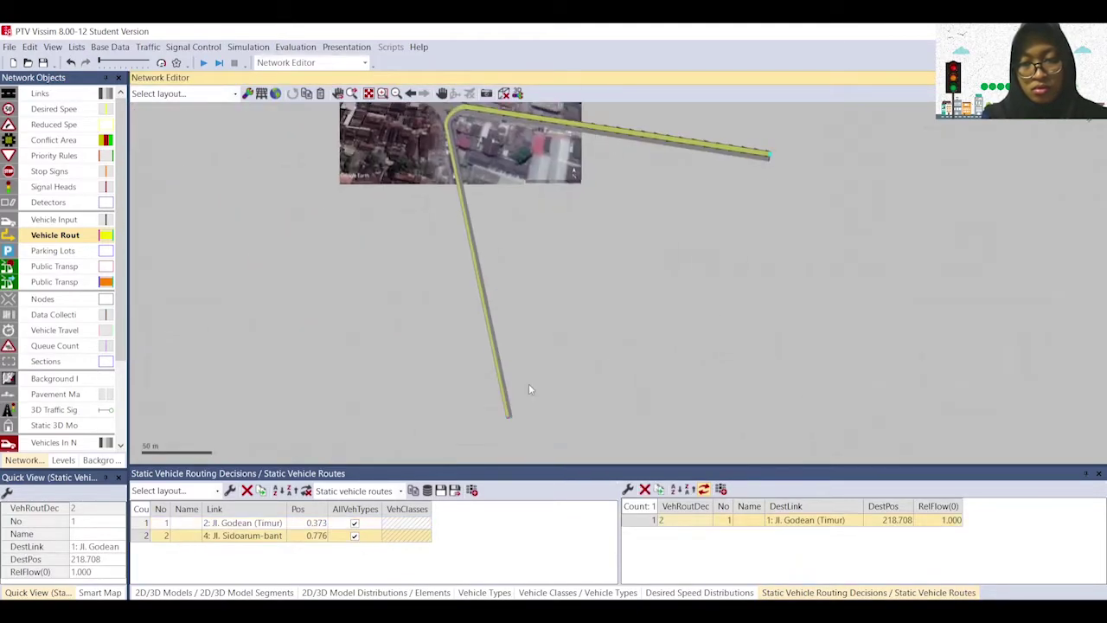
right_click(507, 407)
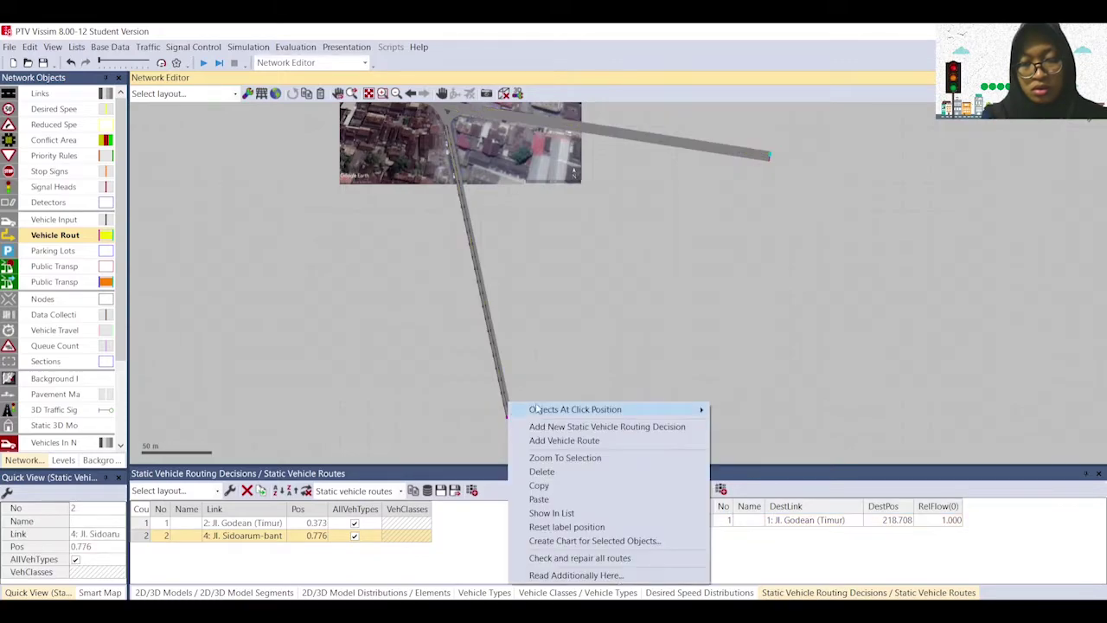
left_click(563, 440)
scroll(395, 248, "up", 2)
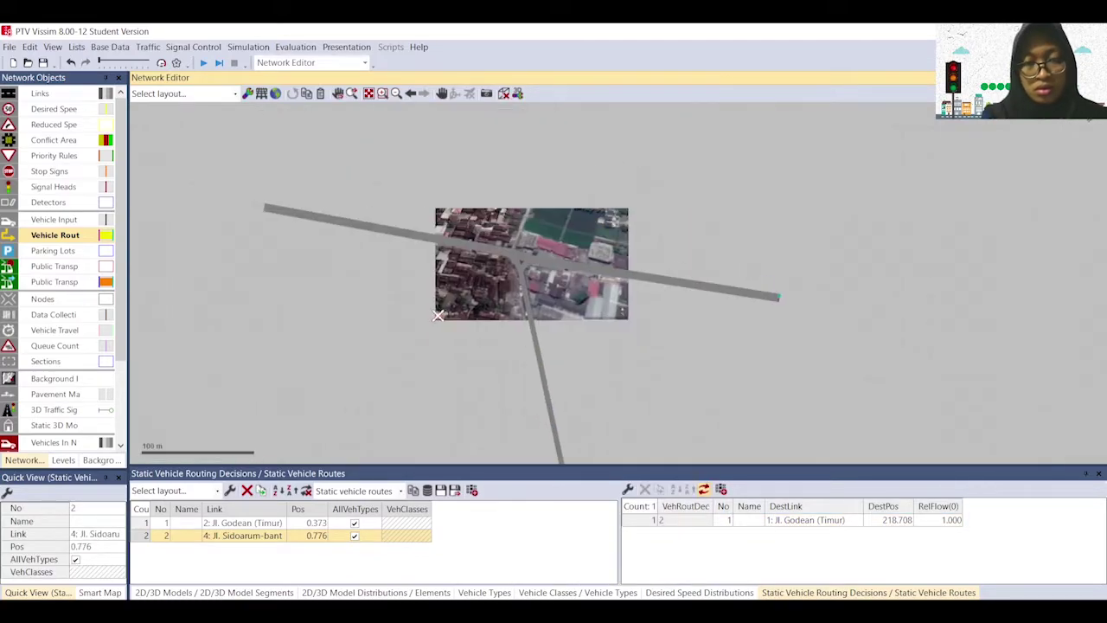
scroll(327, 208, "up", 2)
scroll(327, 208, "up", 1)
left_click(267, 222)
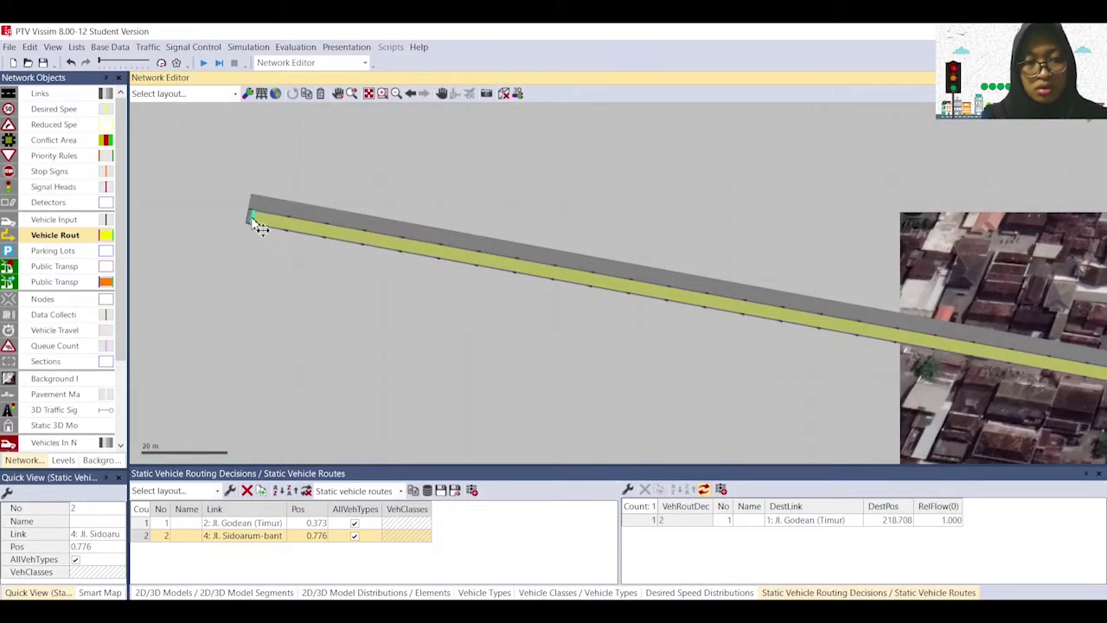
Step: Place the second route destination of routing decision 2 at the outer end of link 6, Jl. Godean (Barat), at about 216.6 m
scroll(257, 225, "up", 2)
scroll(253, 220, "up", 2)
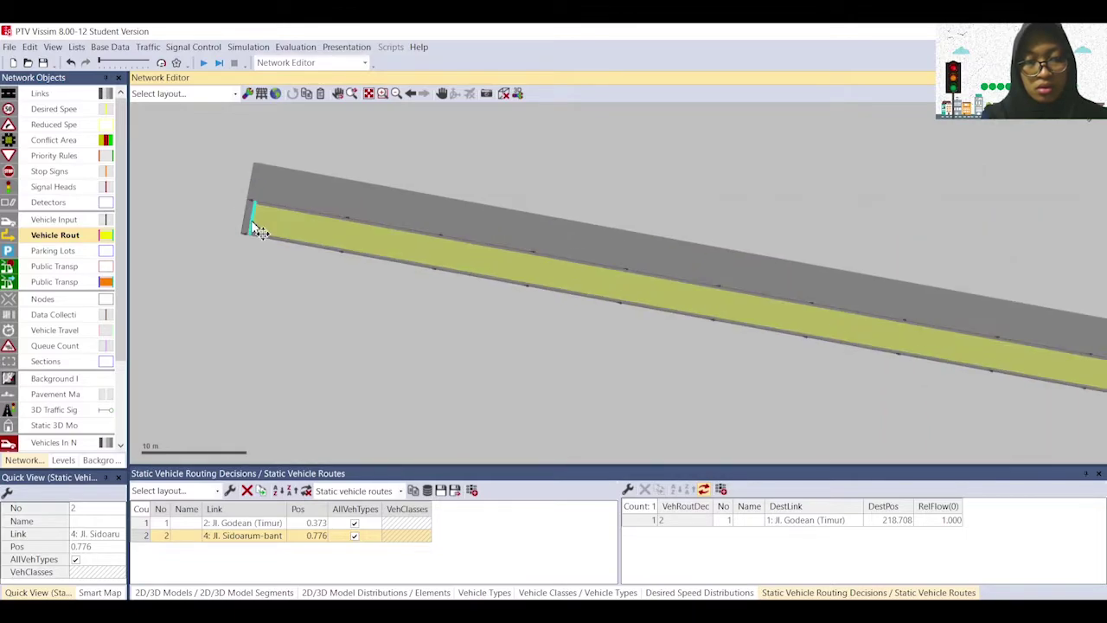
left_click(247, 216)
Step: Add a static vehicle routing decision at the outer start of link 5, Jl. Godean (Barat), at about 0.6 m
scroll(556, 224, "down", 7)
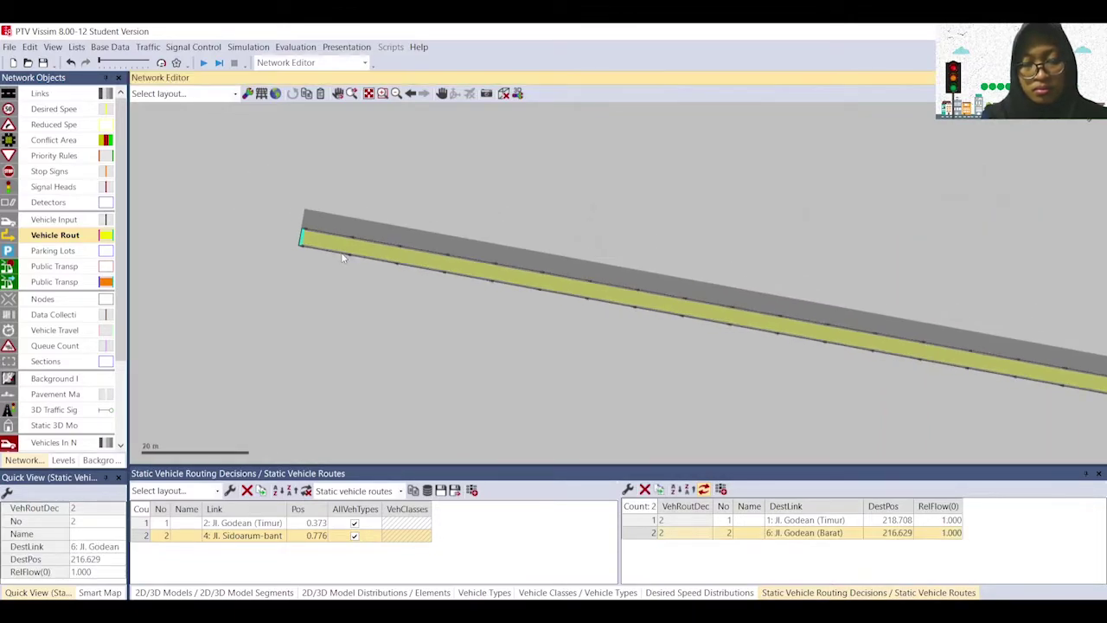
scroll(567, 216, "down", 3)
left_click_drag(690, 355, 600, 323)
scroll(600, 320, "up", 1)
scroll(600, 322, "up", 1)
scroll(476, 235, "up", 3)
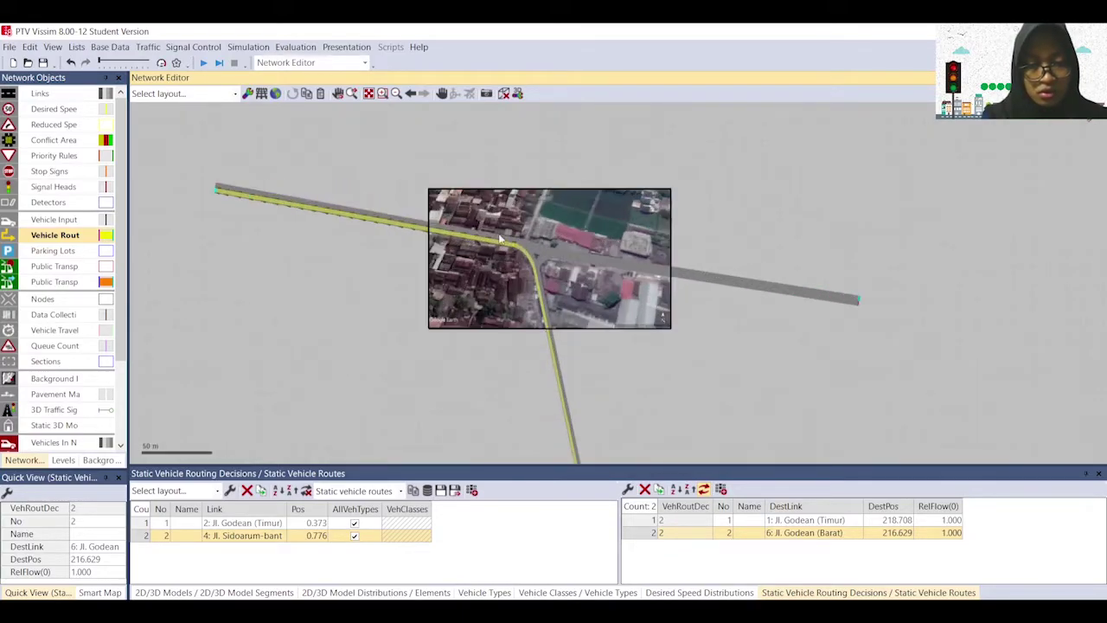
left_click(475, 235)
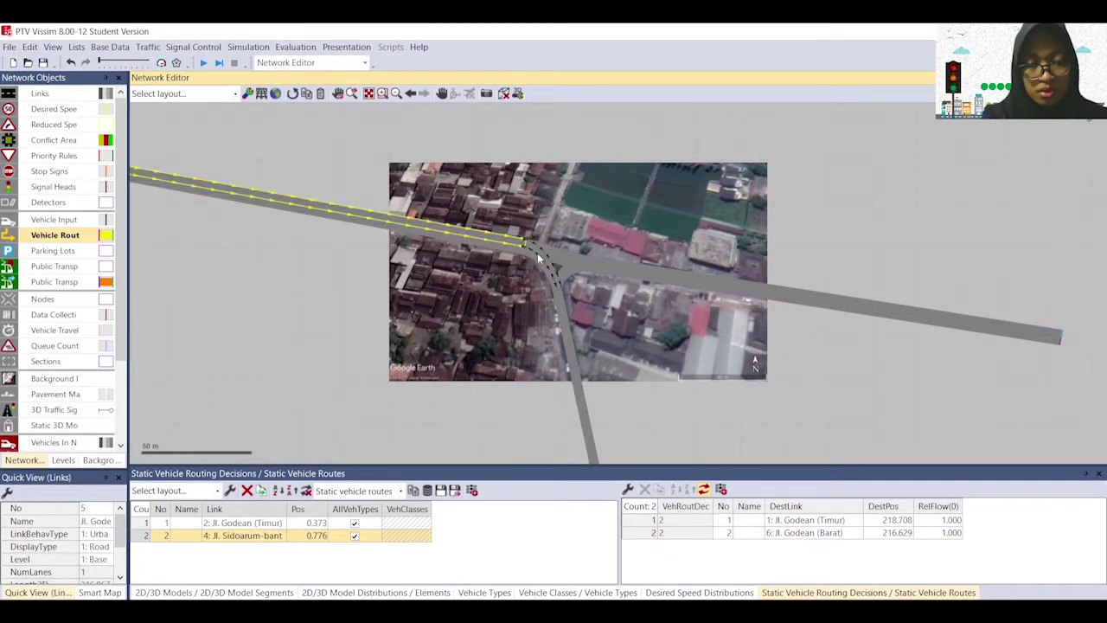
left_click_drag(446, 244, 879, 383)
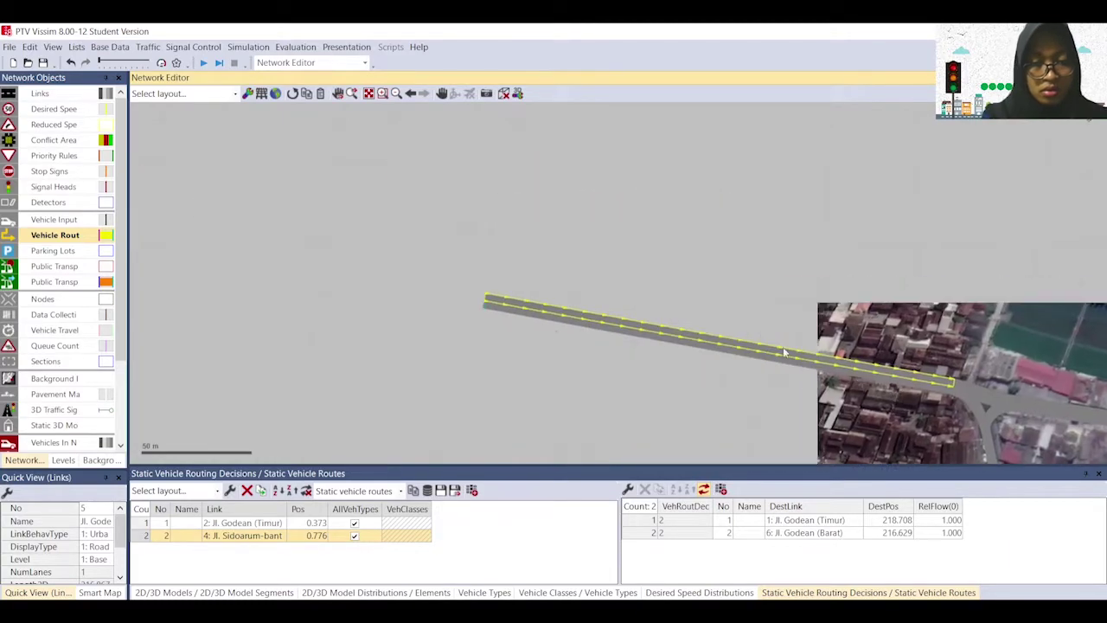
right_click(486, 301)
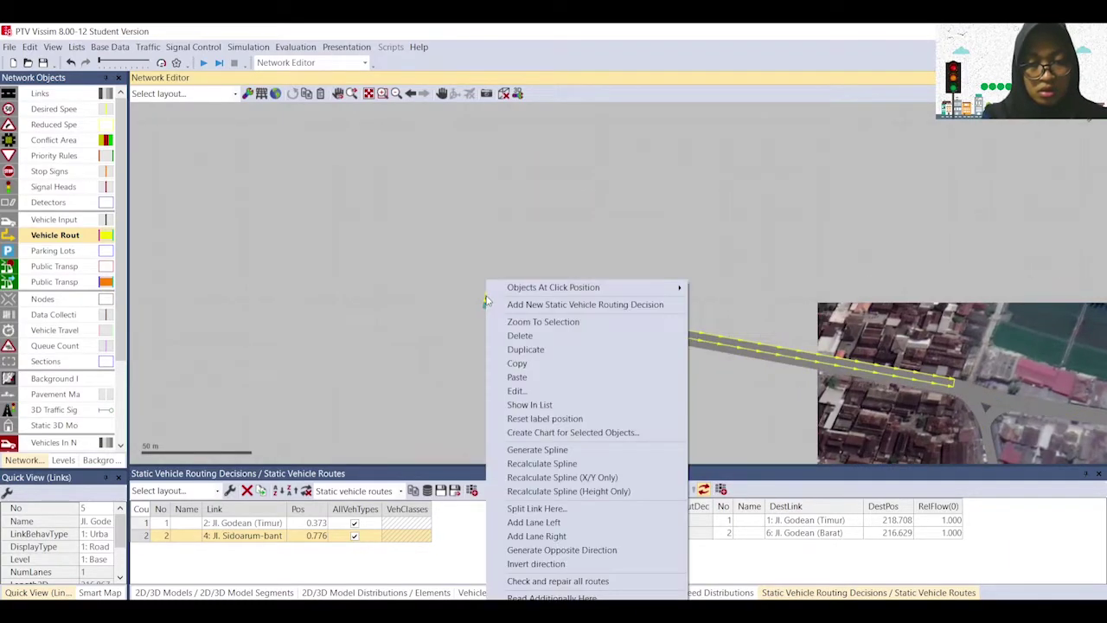
left_click(556, 305)
Step: Route the Jl. Godean (Barat) decision to the east end of link 1, Jl. Godean (Timur), at about 218.3 m
scroll(578, 289, "down", 3)
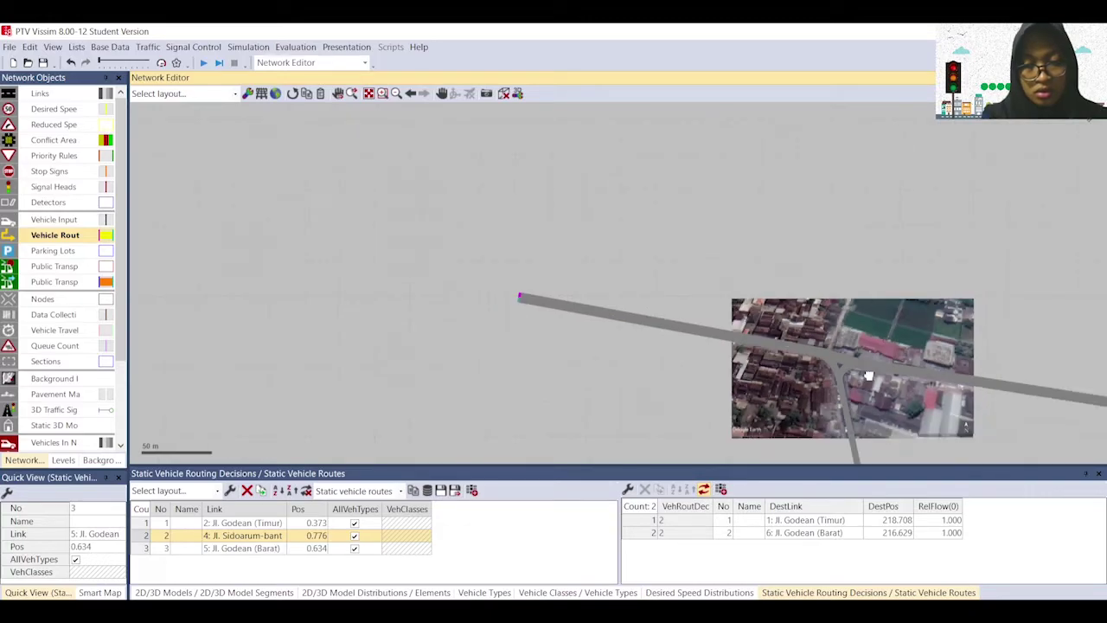
scroll(624, 296, "up", 3)
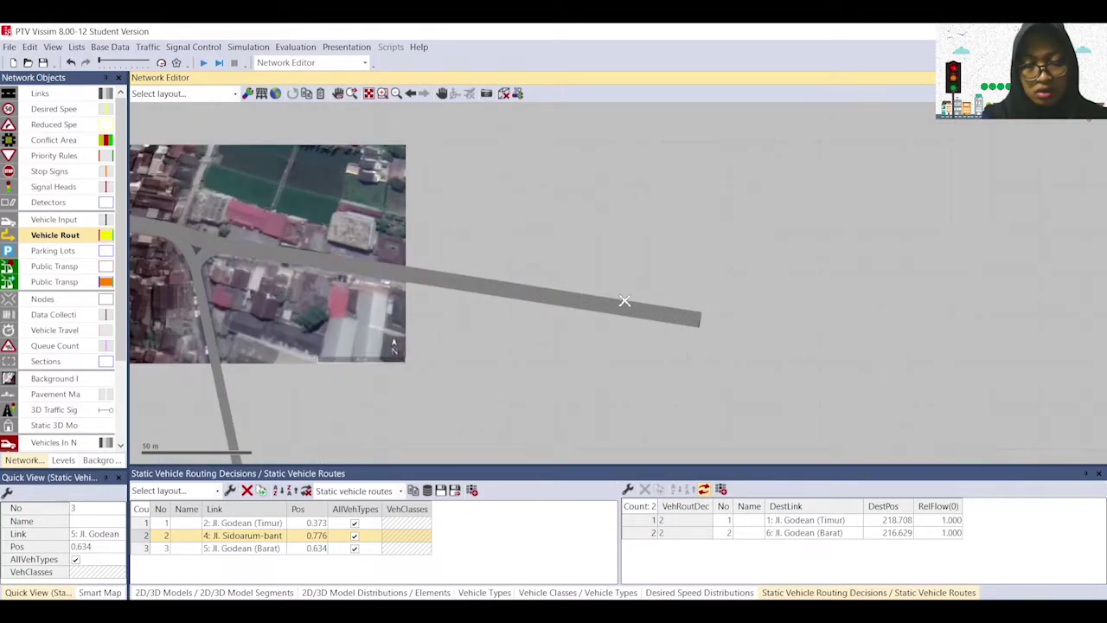
scroll(699, 320, "up", 2)
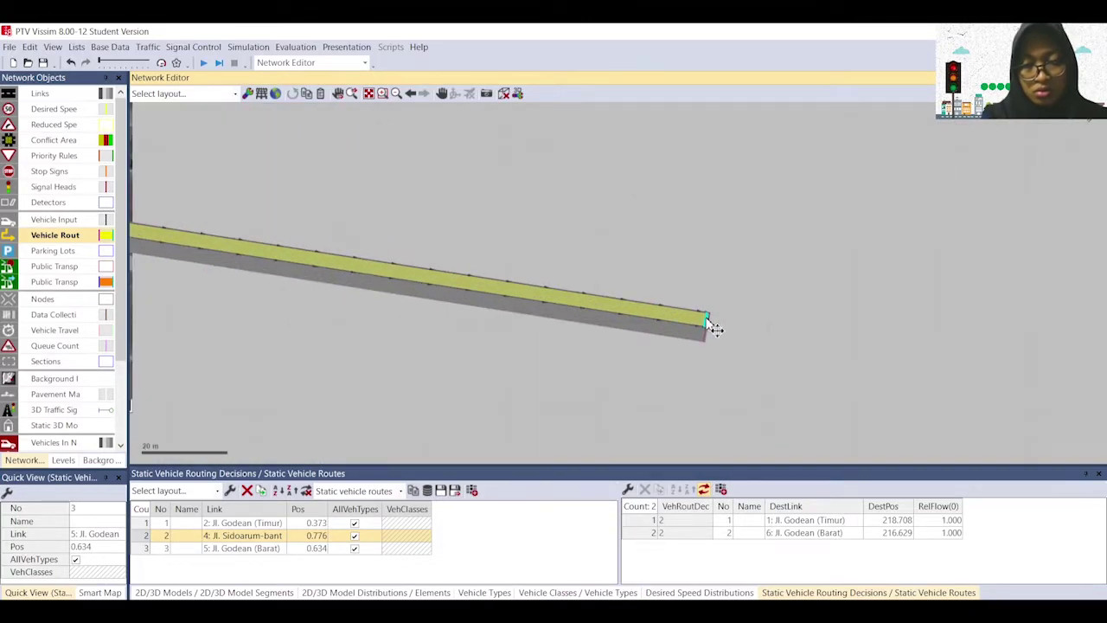
left_click(711, 327)
scroll(779, 242, "down", 3)
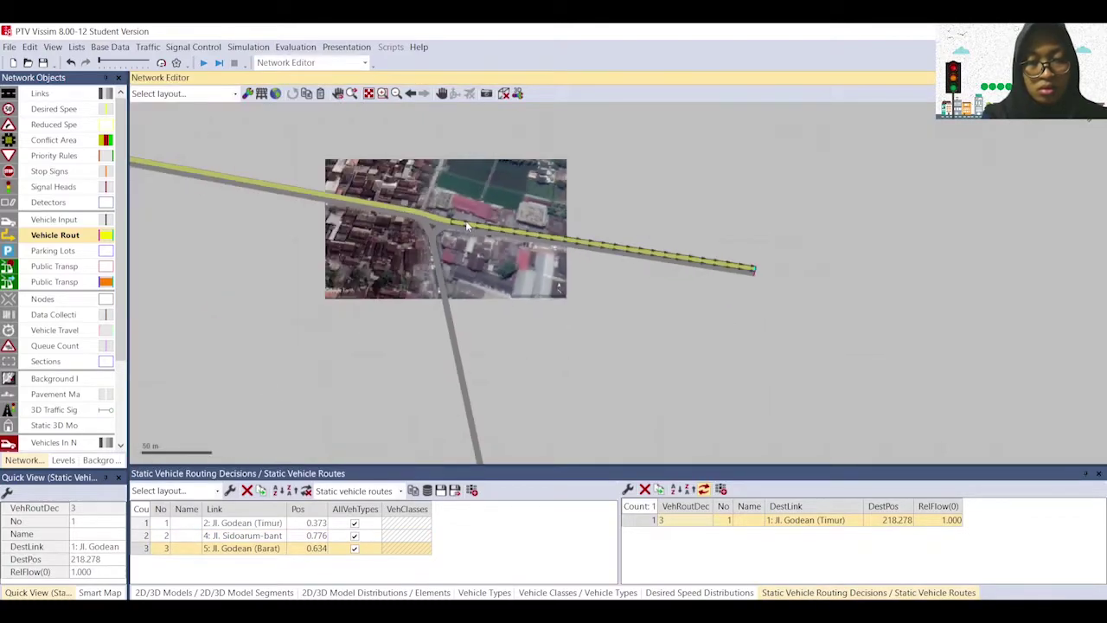
Step: Add a second vehicle route from the Jl. Godean (Barat) decision to the south end of link 3, Jl. Sidoarum-bantulan, at about 212.4 m
right_click(217, 196)
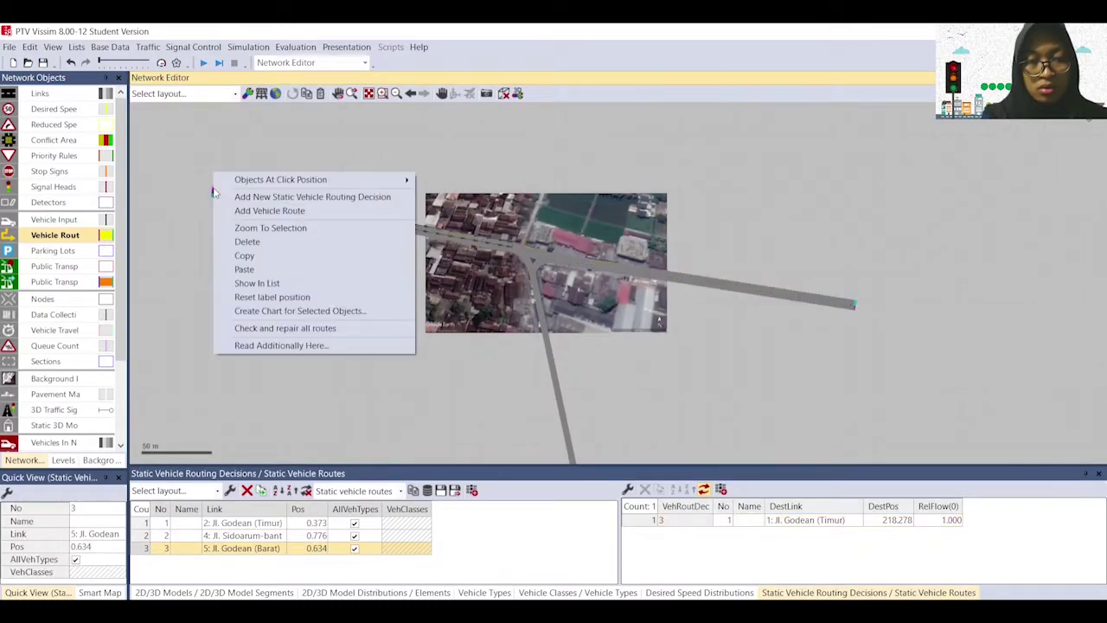
left_click(265, 214)
scroll(584, 316, "up", 2)
scroll(573, 376, "down", 3)
scroll(549, 368, "up", 5)
scroll(561, 339, "up", 4)
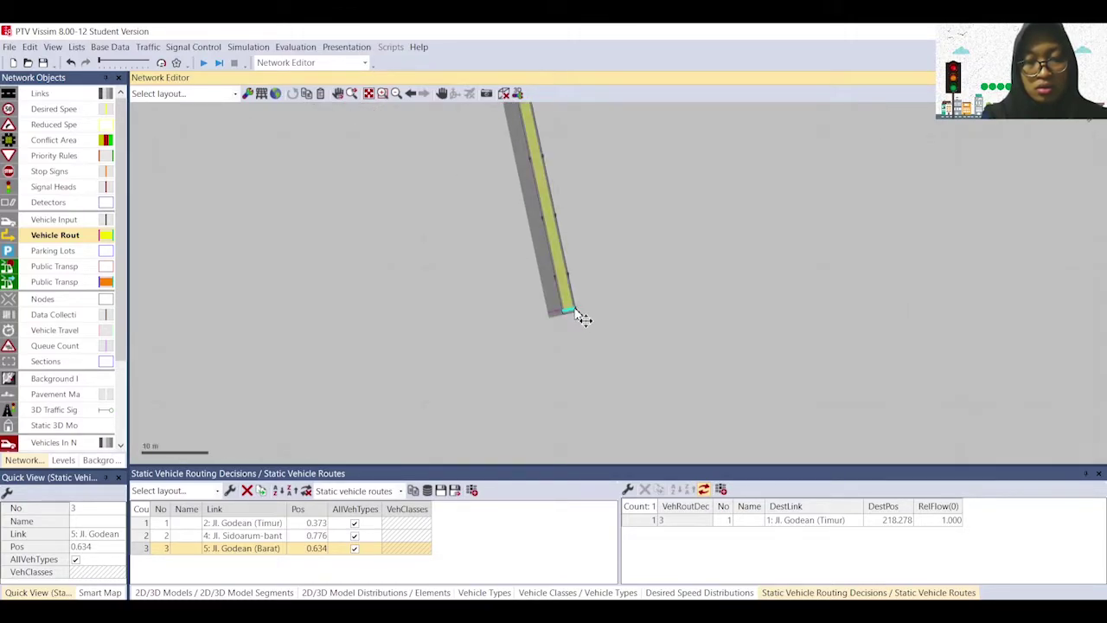
left_click(576, 313)
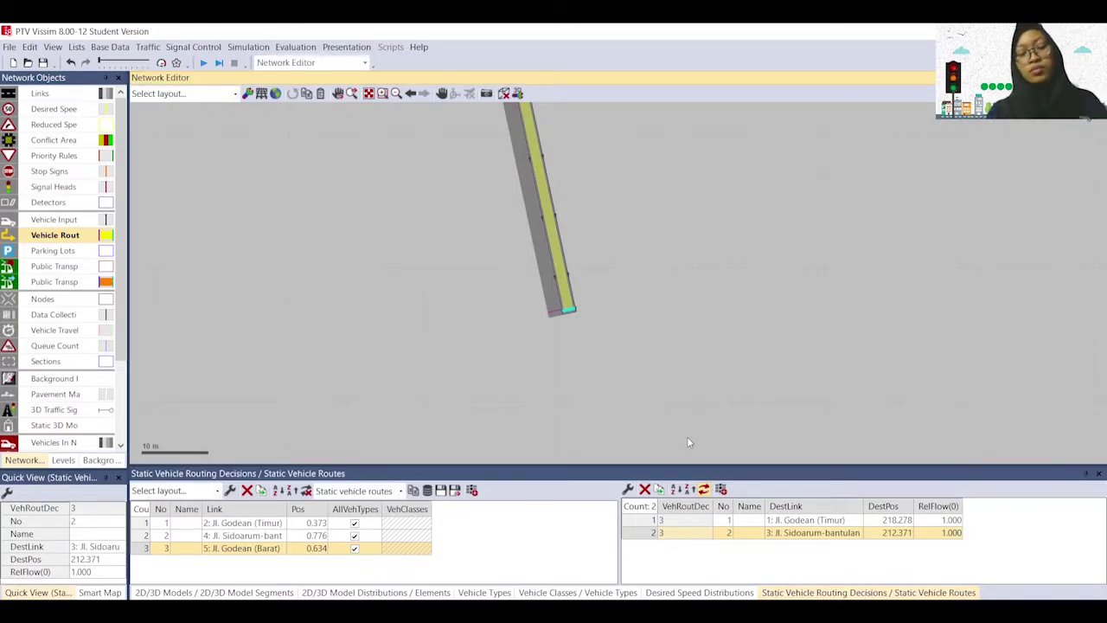
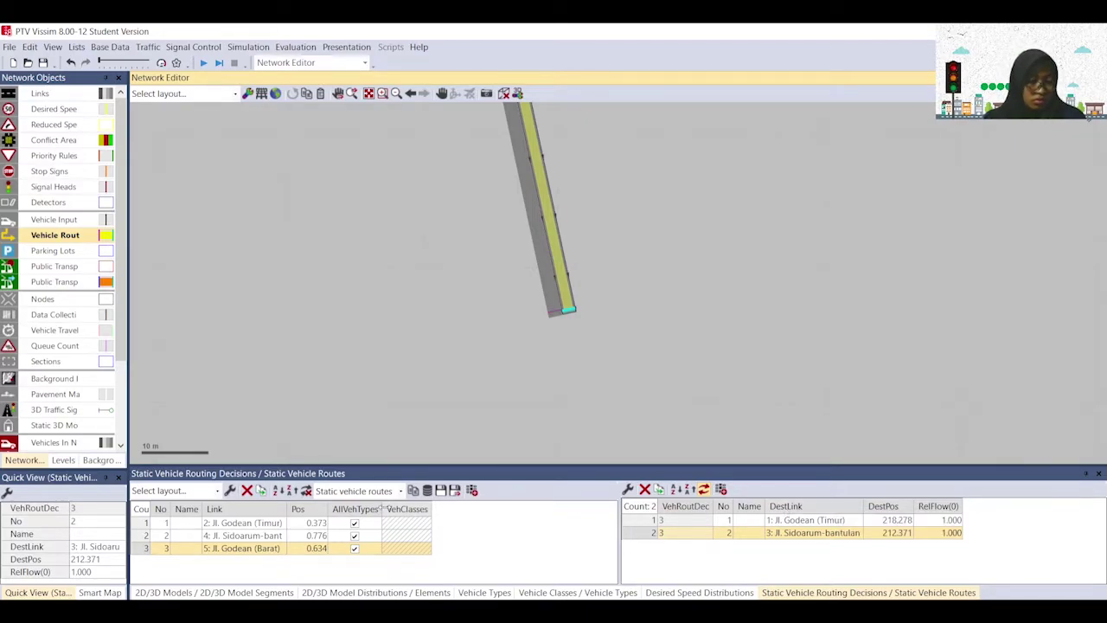
scroll(476, 394, "down", 5)
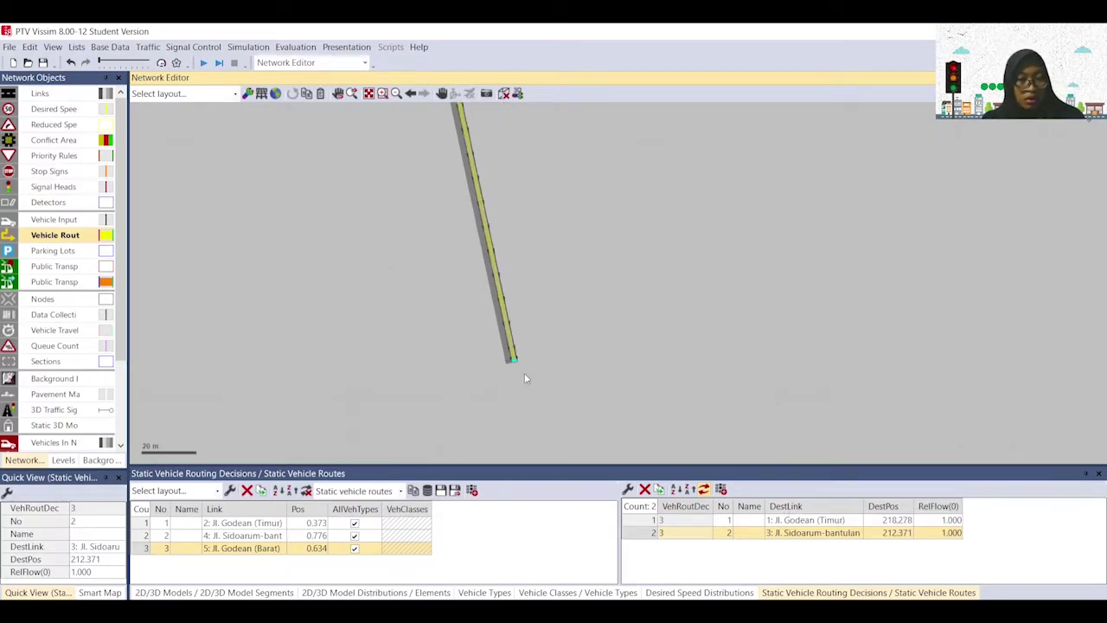
left_click(542, 564)
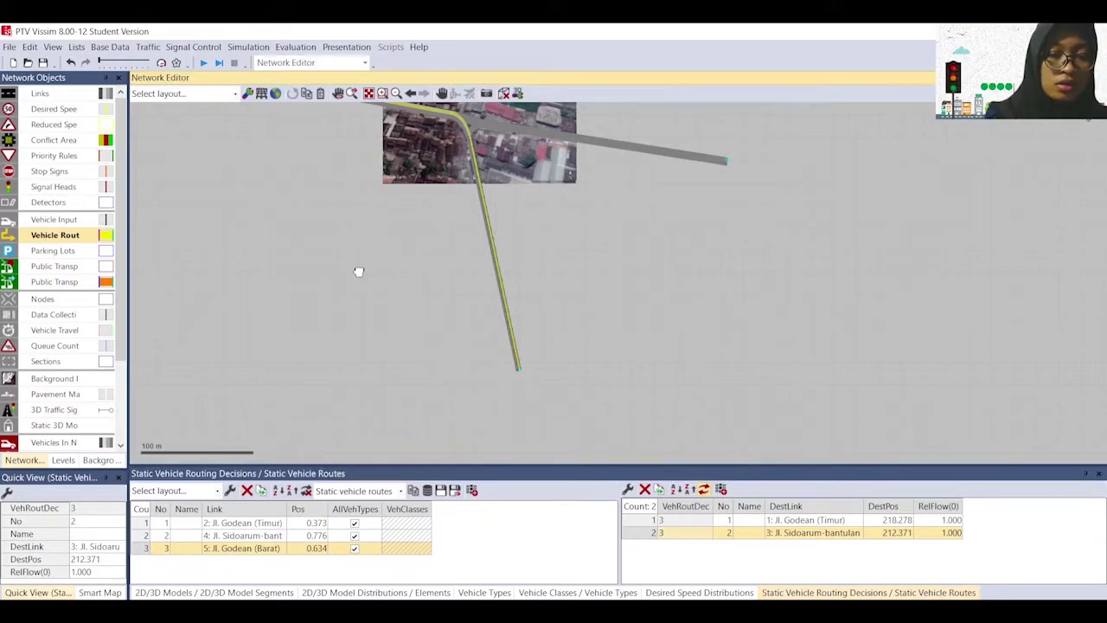
left_click_drag(358, 272, 402, 361)
left_click_drag(371, 311, 386, 327)
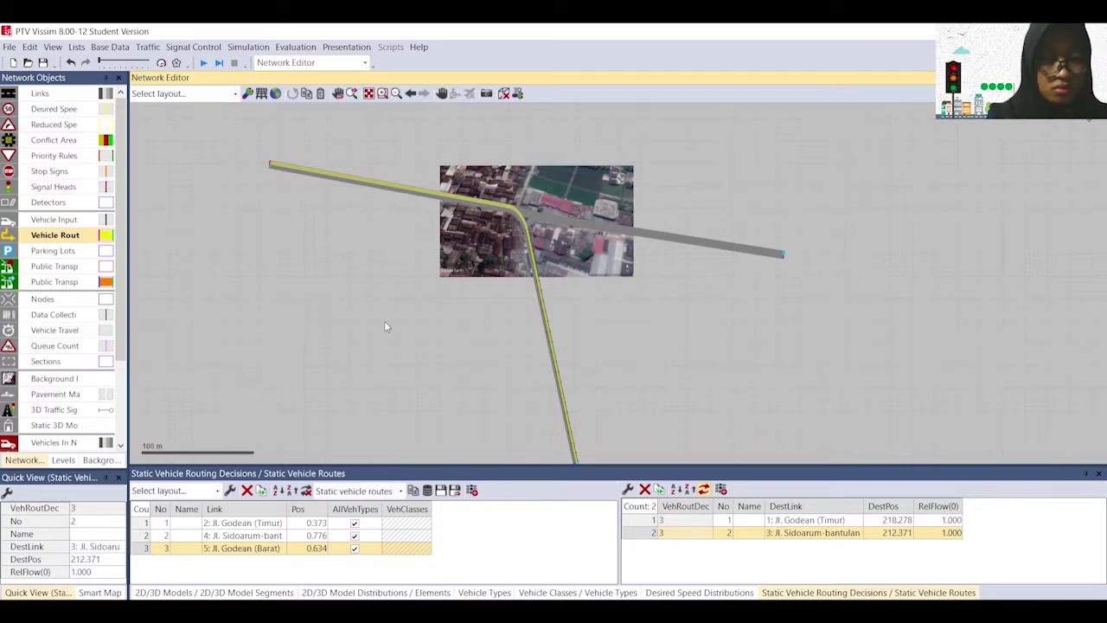
left_click_drag(449, 391, 436, 400)
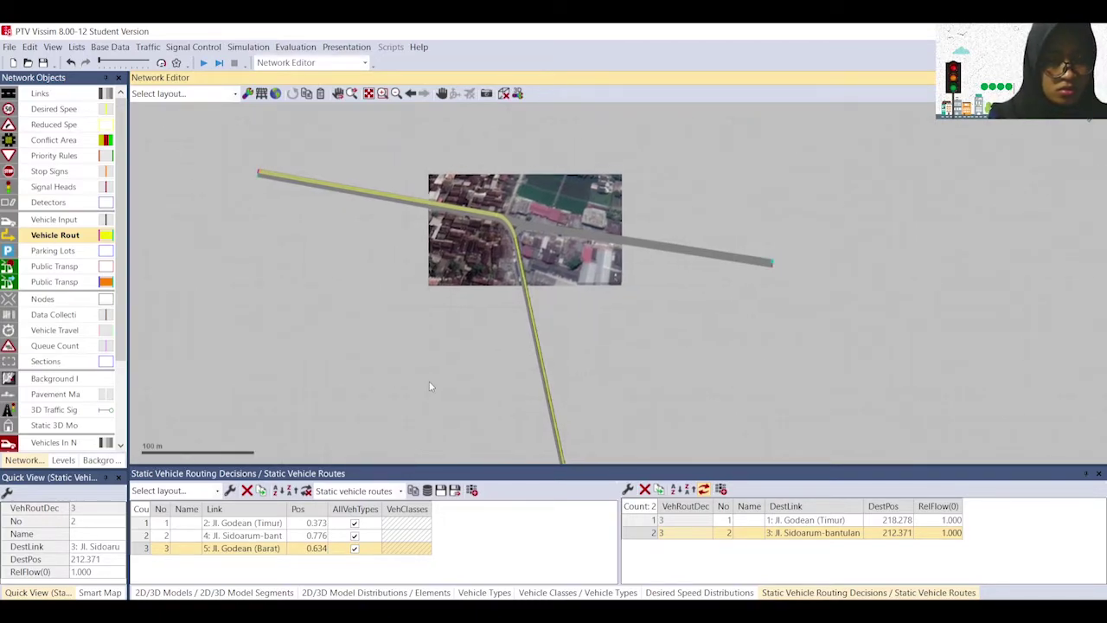
Step: Open the vehicle compositions list and delete the Default composition
left_click(148, 48)
left_click(164, 63)
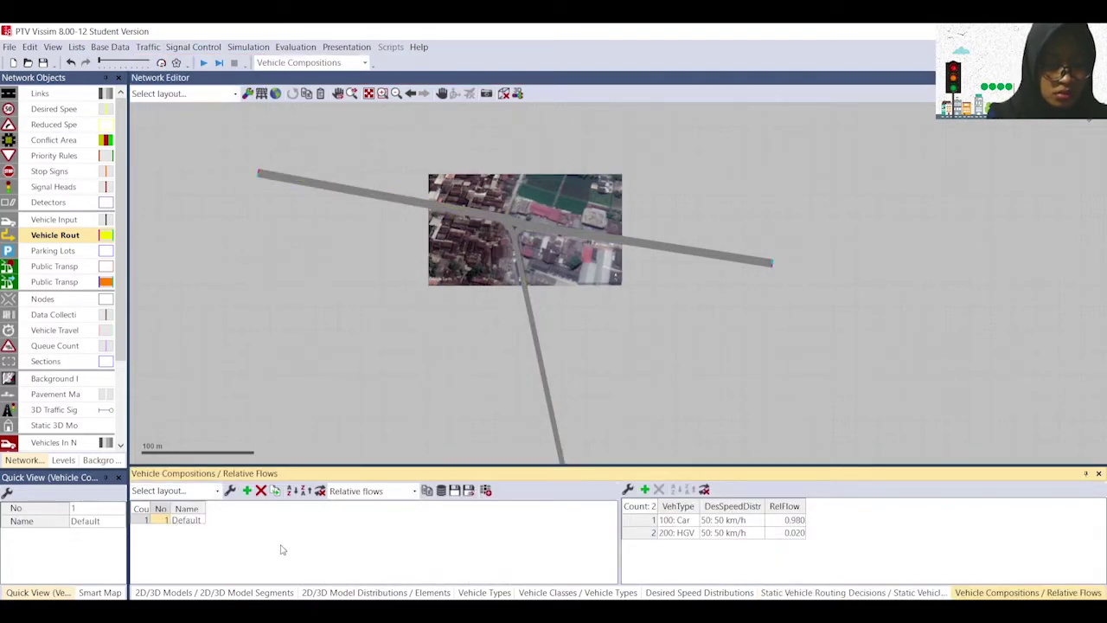
left_click(146, 520)
left_click(260, 490)
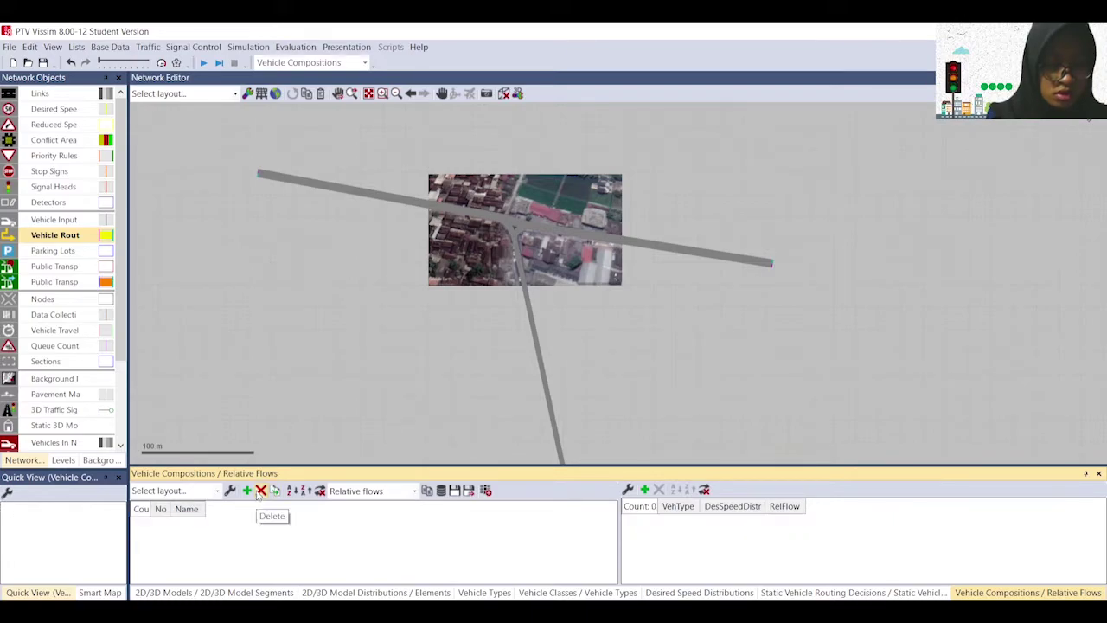
Step: Add three new vehicle compositions to the empty list
left_click(246, 491)
left_click(246, 490)
left_click(246, 490)
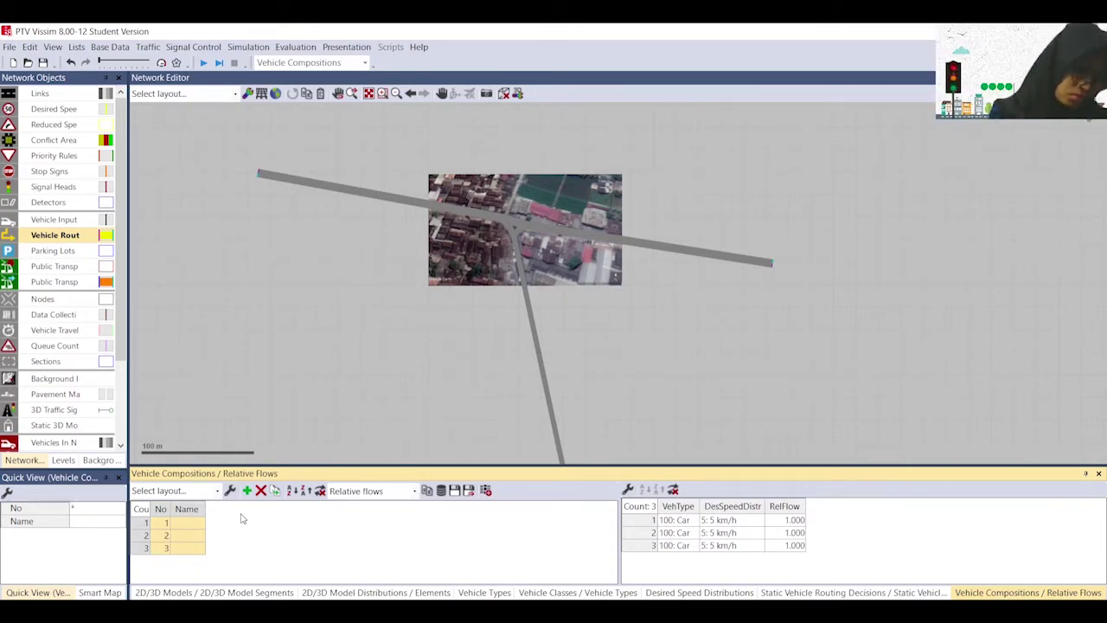
Step: Name the three vehicle compositions Timur, Selatan and Barat in order
left_click(198, 523)
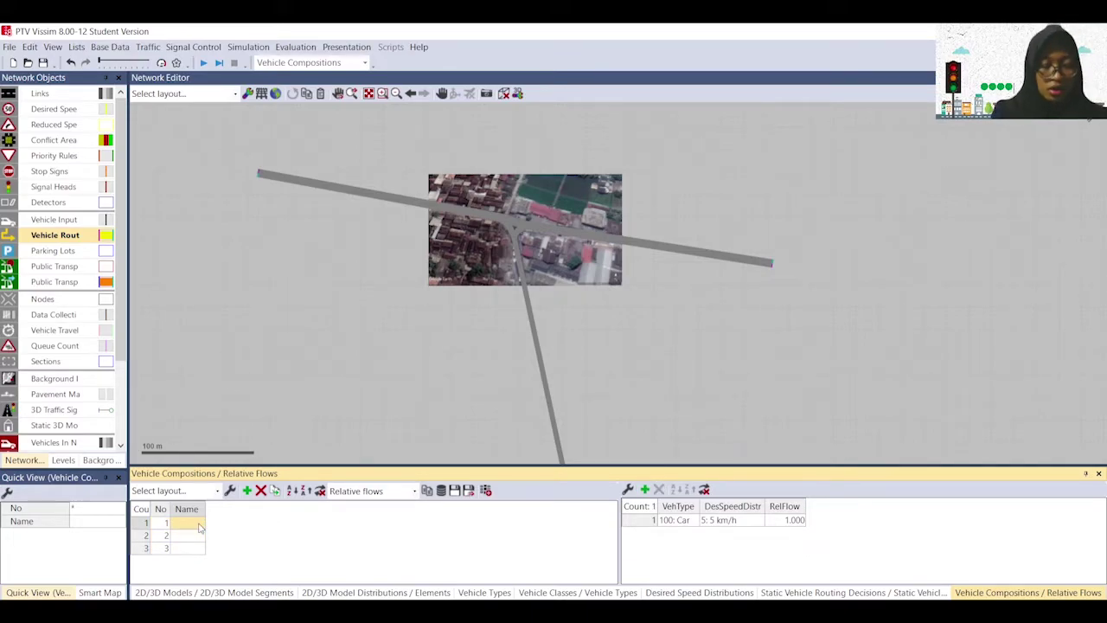
left_click(198, 524)
type("Timur")
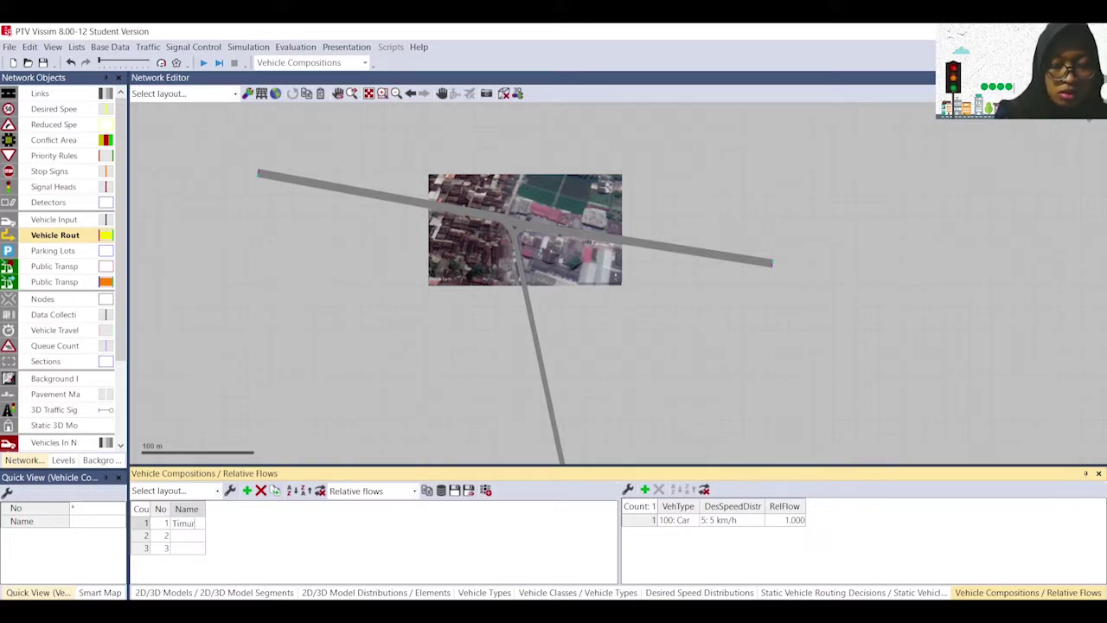
key("Return")
type("Se")
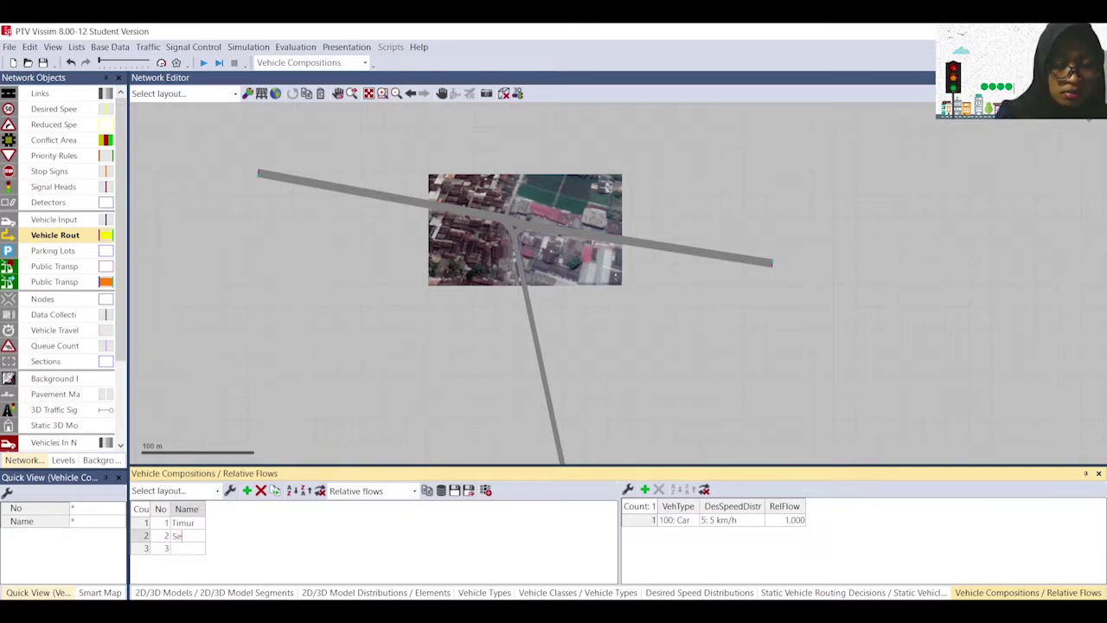
type("latan")
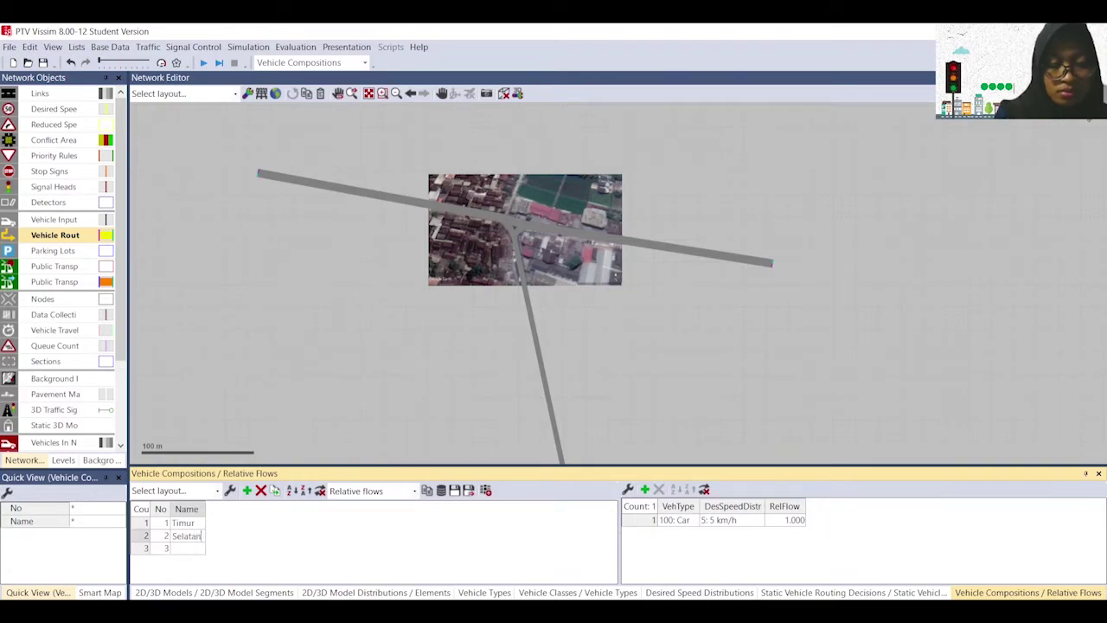
key("Return")
type("Barat")
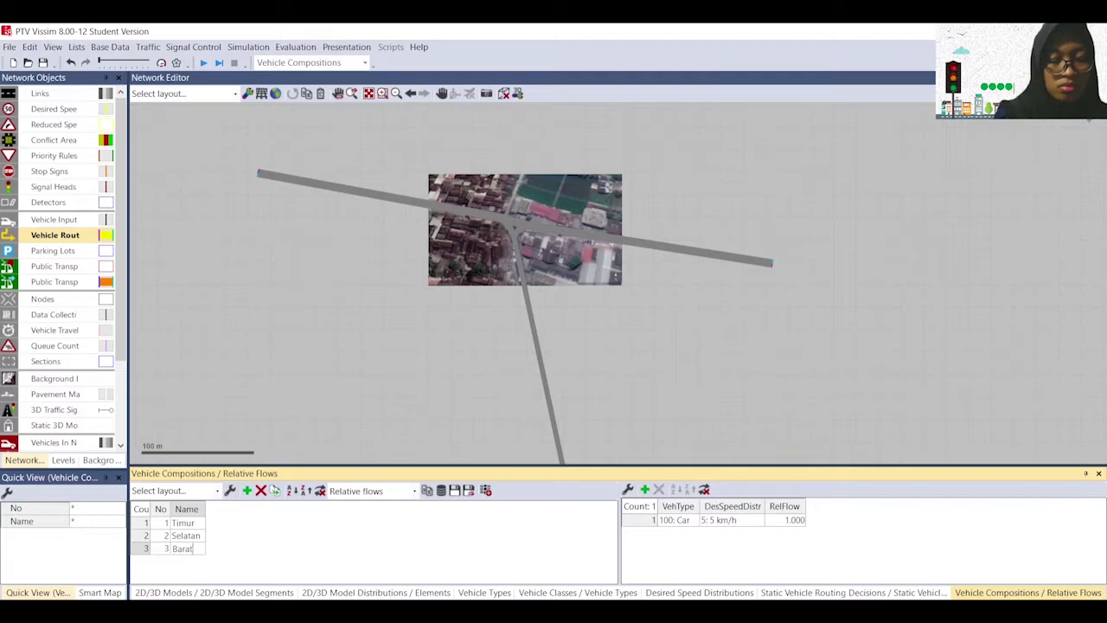
key("Return")
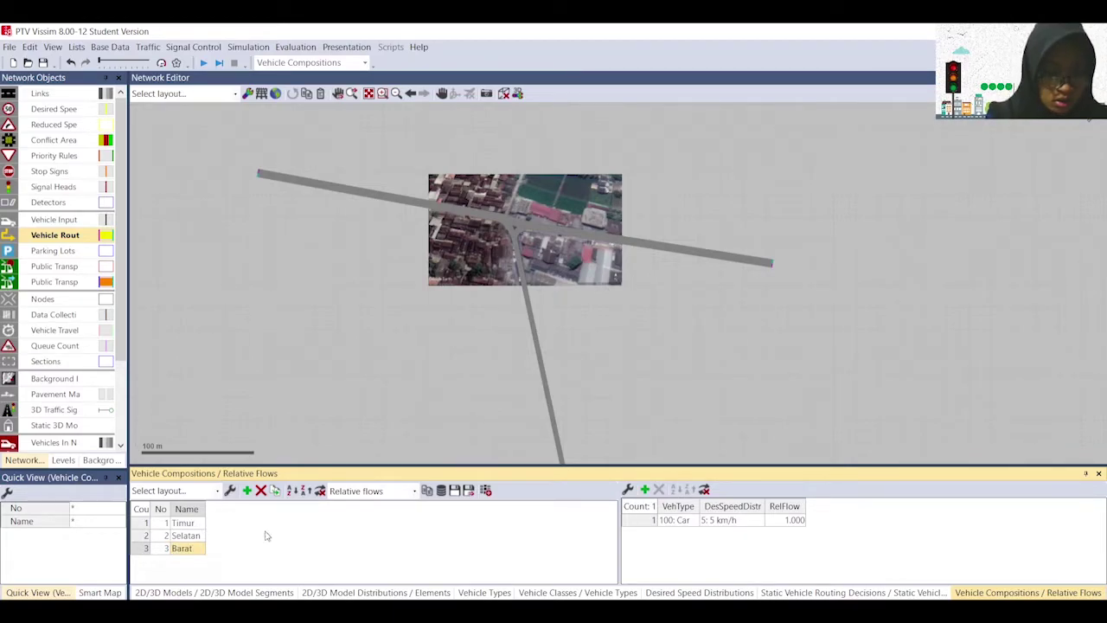
Step: Add three more relative flows to the Timur vehicle composition
left_click(147, 523)
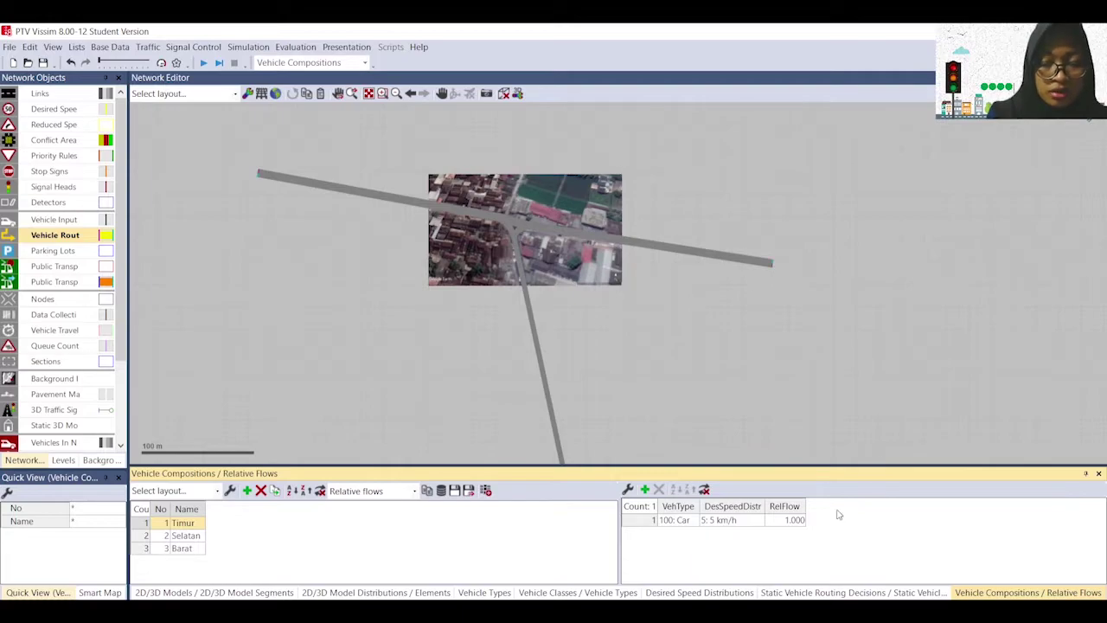
left_click(644, 489)
left_click(644, 490)
left_click(645, 489)
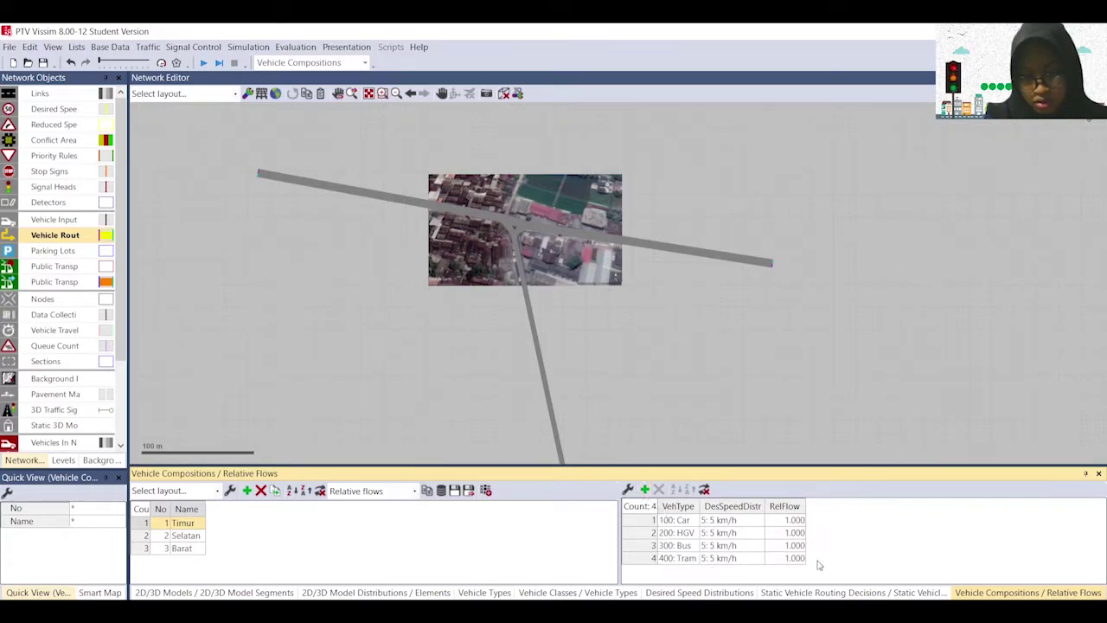
Step: Change the vehicle type of the Timur composition's 300: Bus flow to 610: Motor
left_click(692, 546)
left_click(693, 545)
scroll(696, 552, "down", 1)
left_click(697, 541)
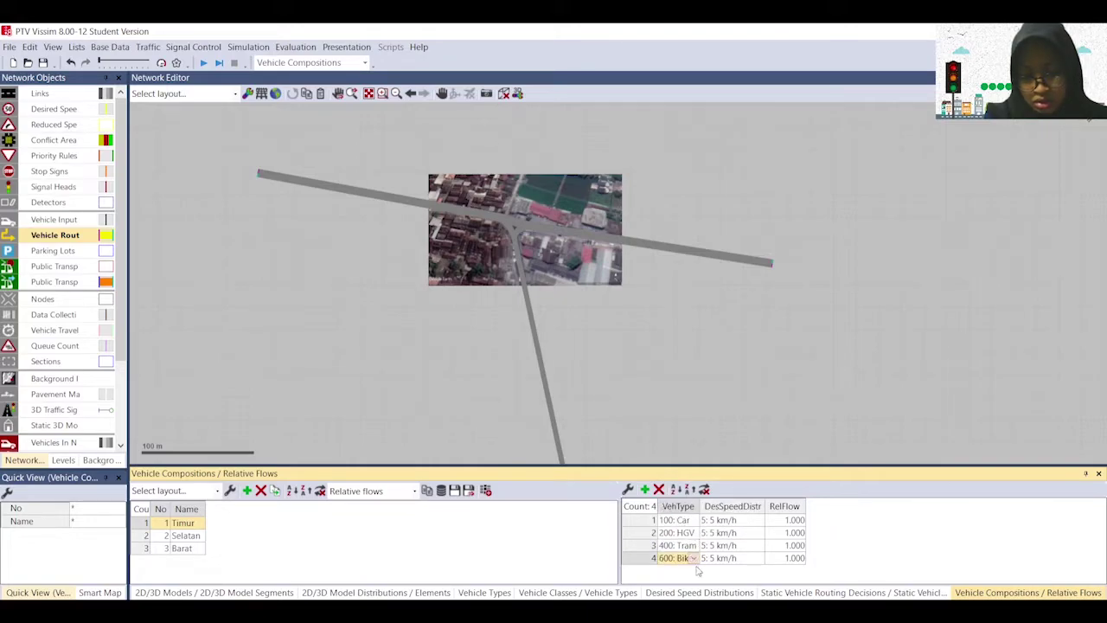
left_click(697, 558)
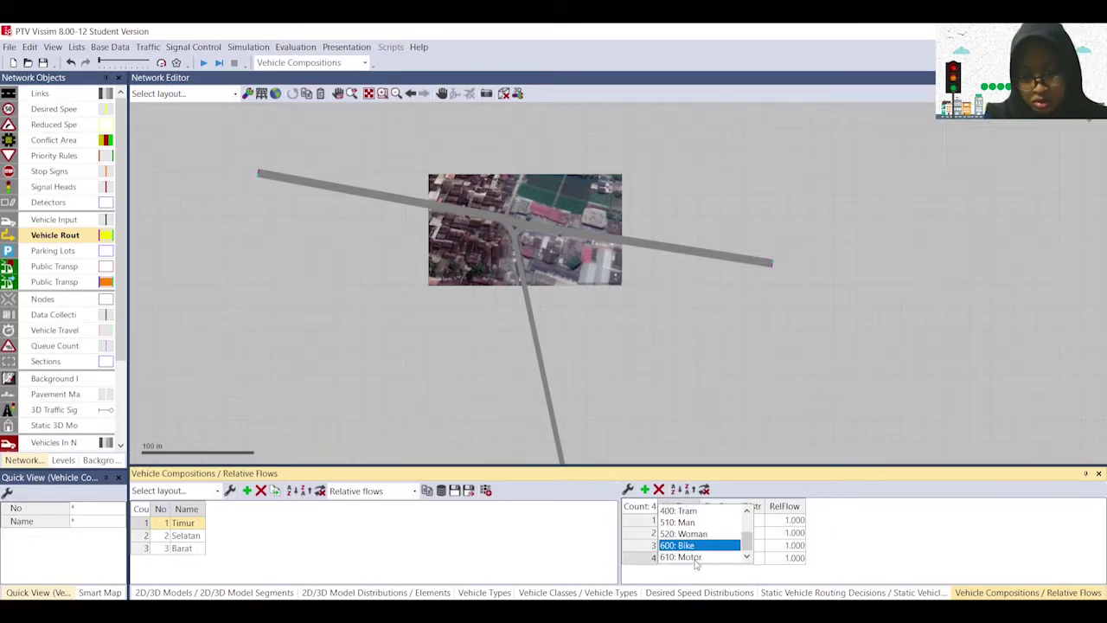
left_click(696, 558)
Step: Change the vehicle type of the Timur composition's 400: Tram flow to 600: Bike
left_click(696, 545)
left_click(695, 546)
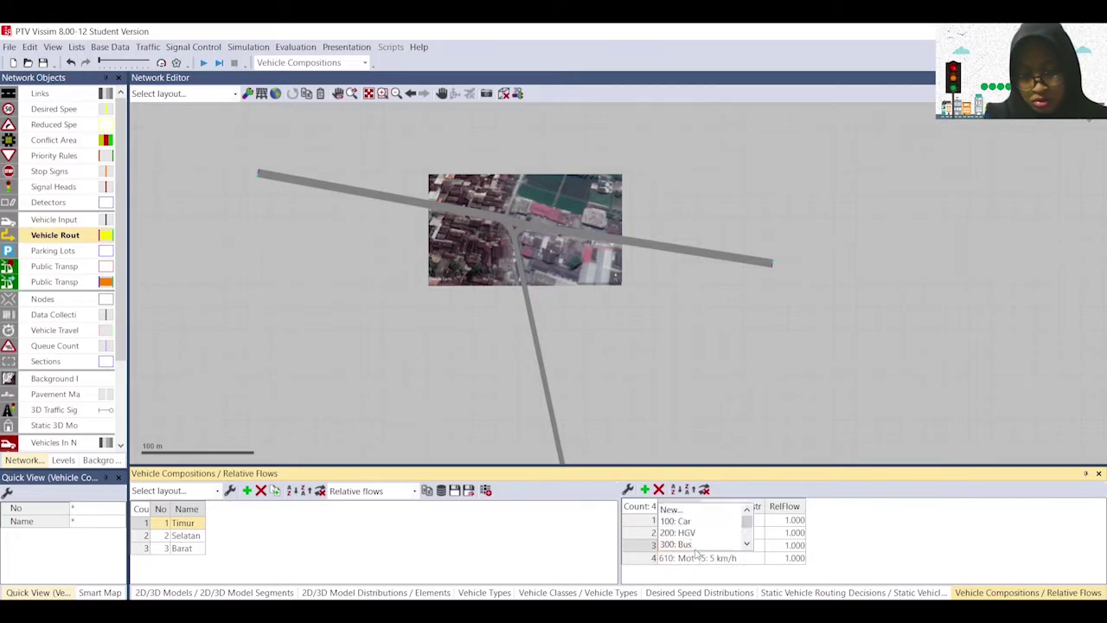
scroll(696, 549, "down", 3)
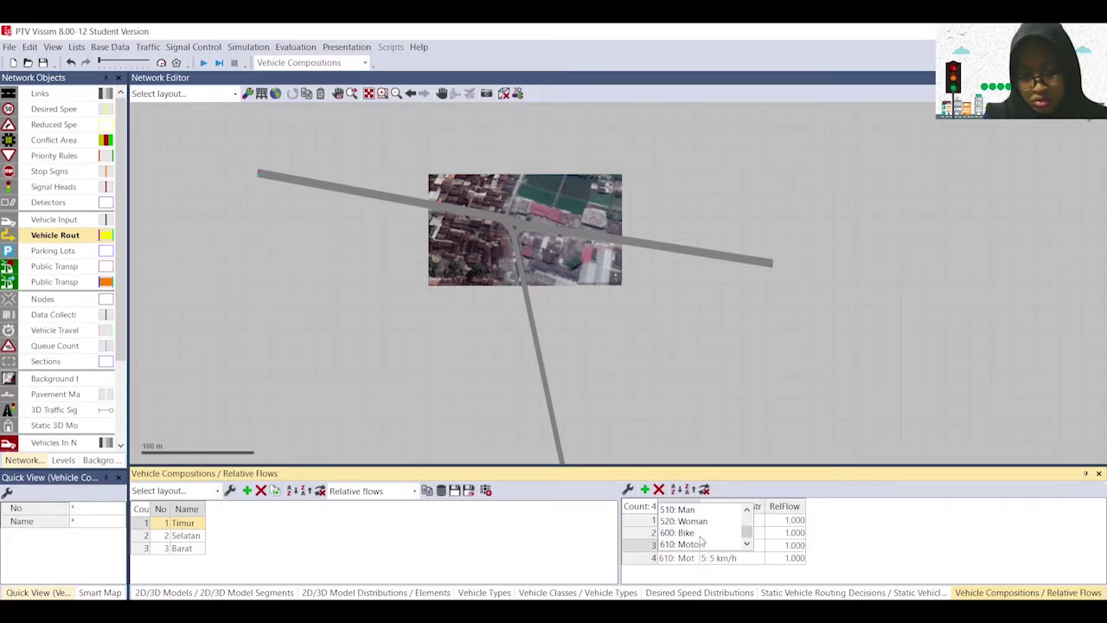
left_click(700, 541)
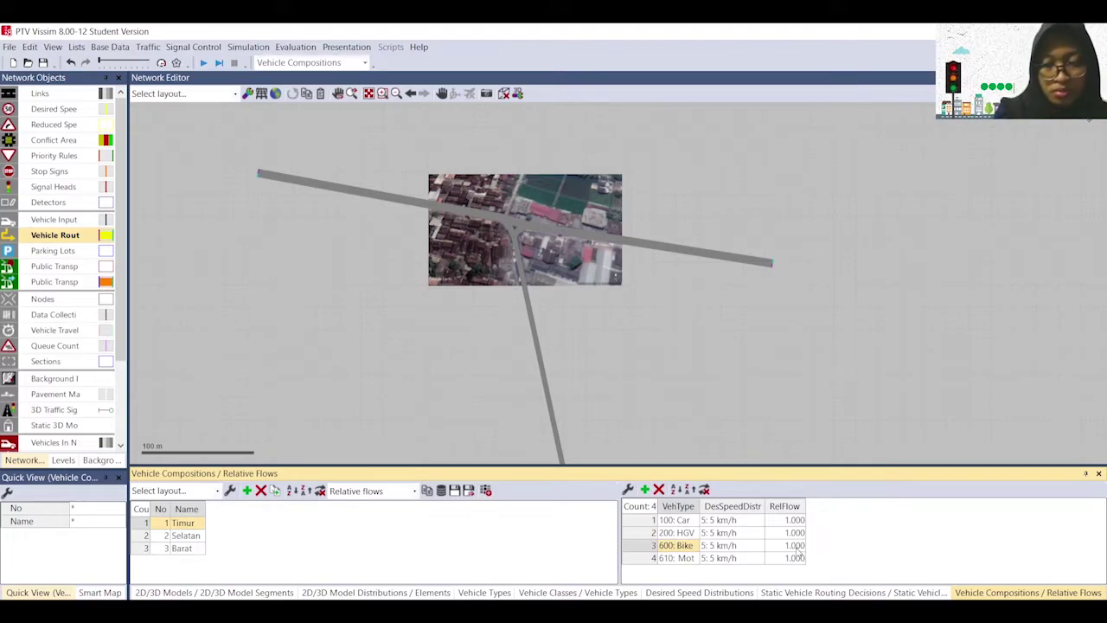
Step: Set the Timur composition's desired speed distributions to 1049: Mobil for 100: Car and 1050: Truk for 200: HGV
left_click(755, 521)
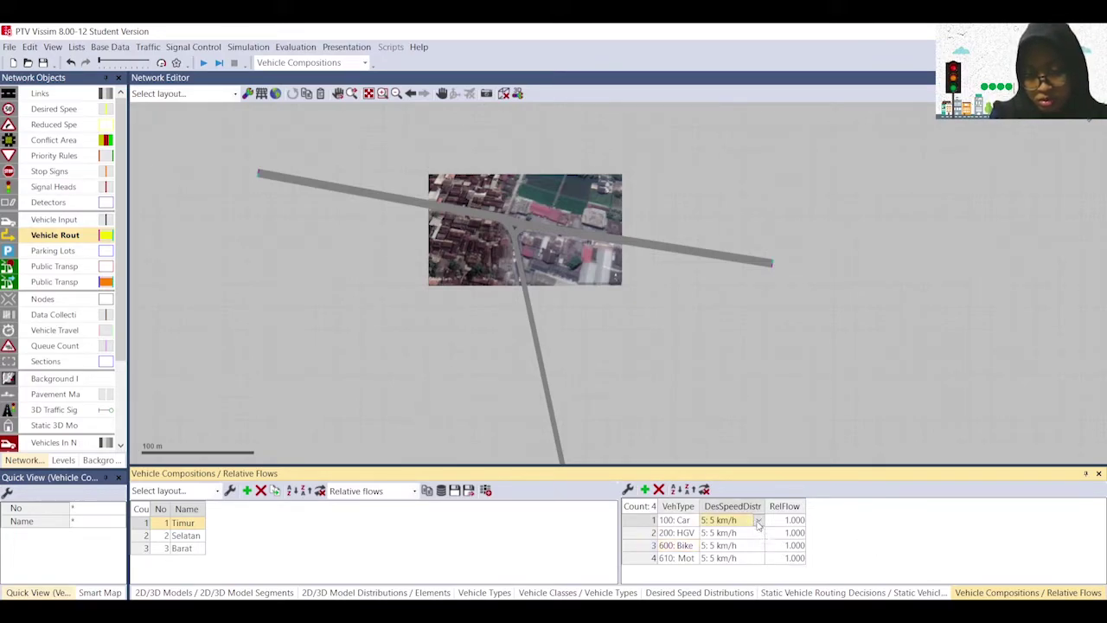
left_click(756, 521)
scroll(767, 547, "down", 6)
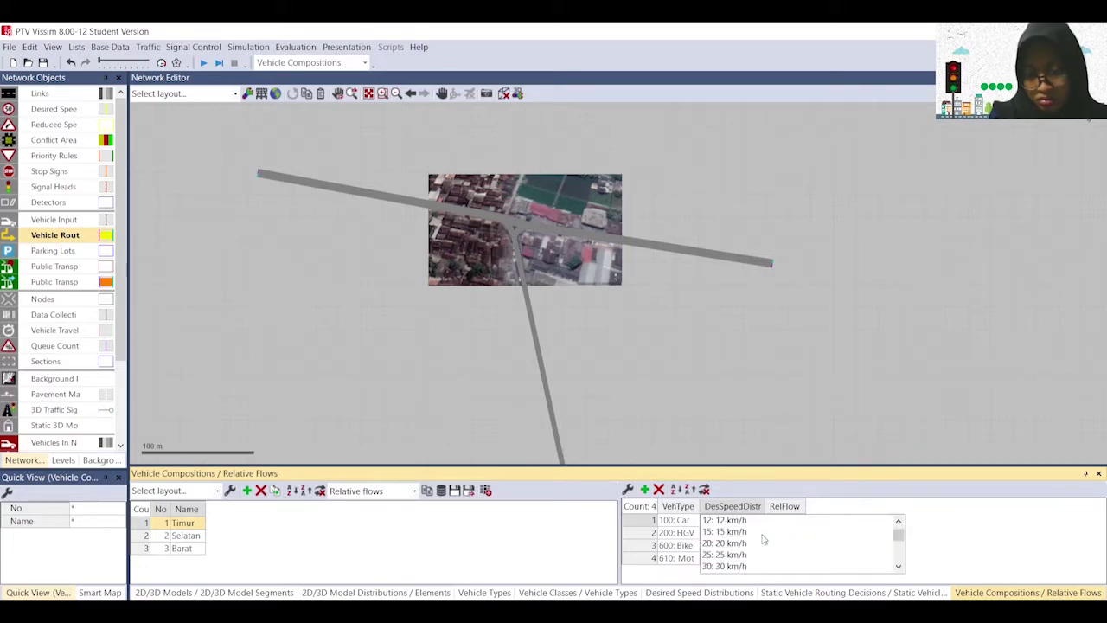
scroll(767, 547, "down", 4)
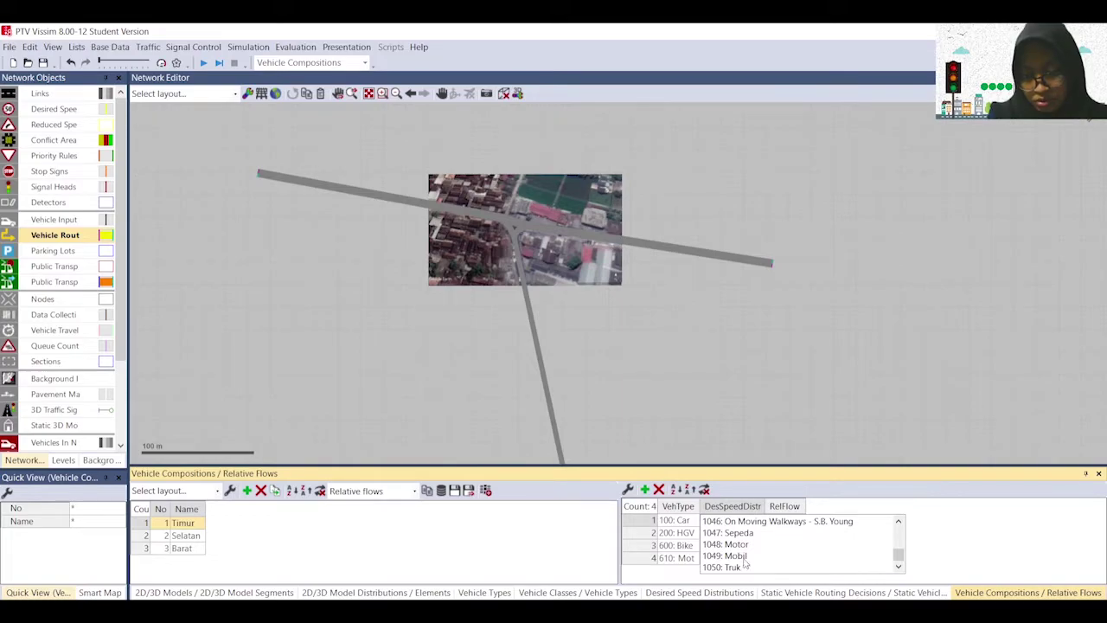
left_click(748, 558)
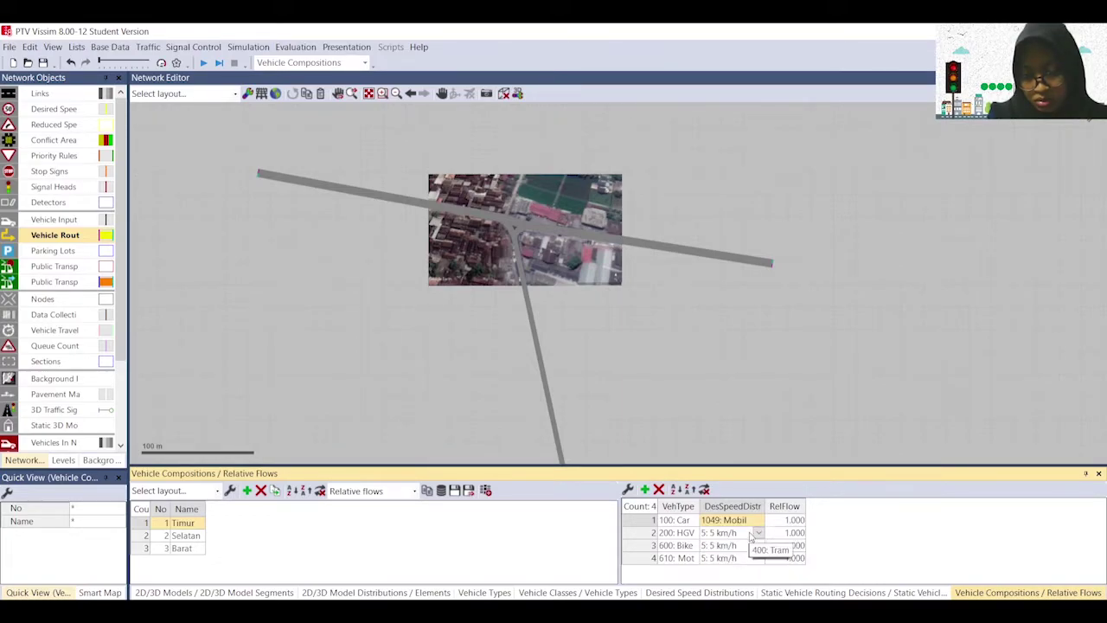
left_click(756, 534)
left_click(758, 534)
scroll(754, 562, "down", 10)
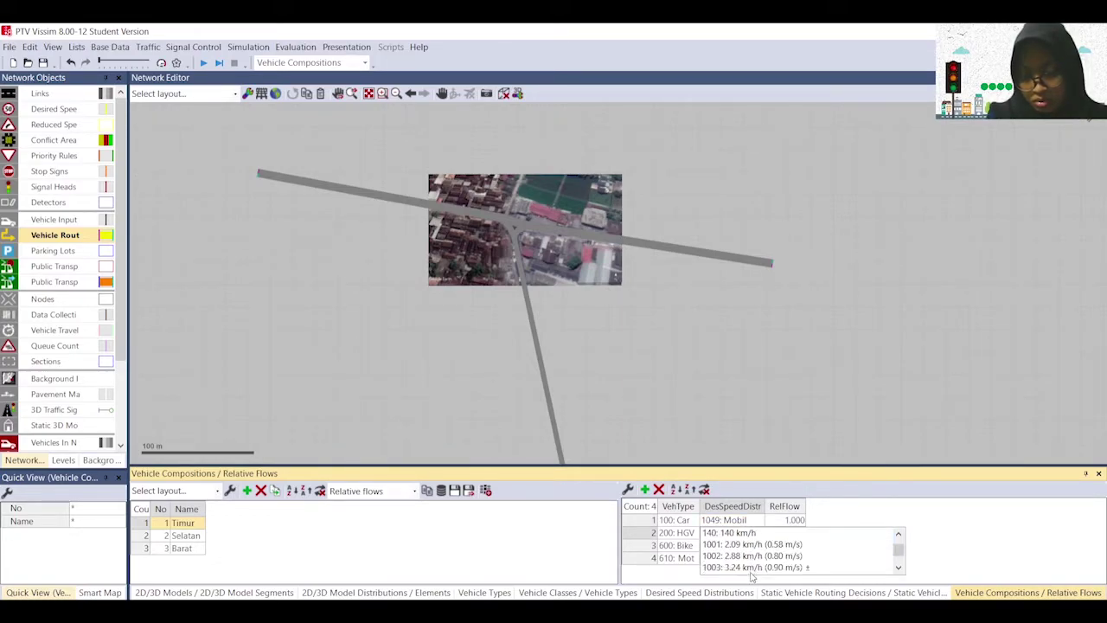
left_click(745, 568)
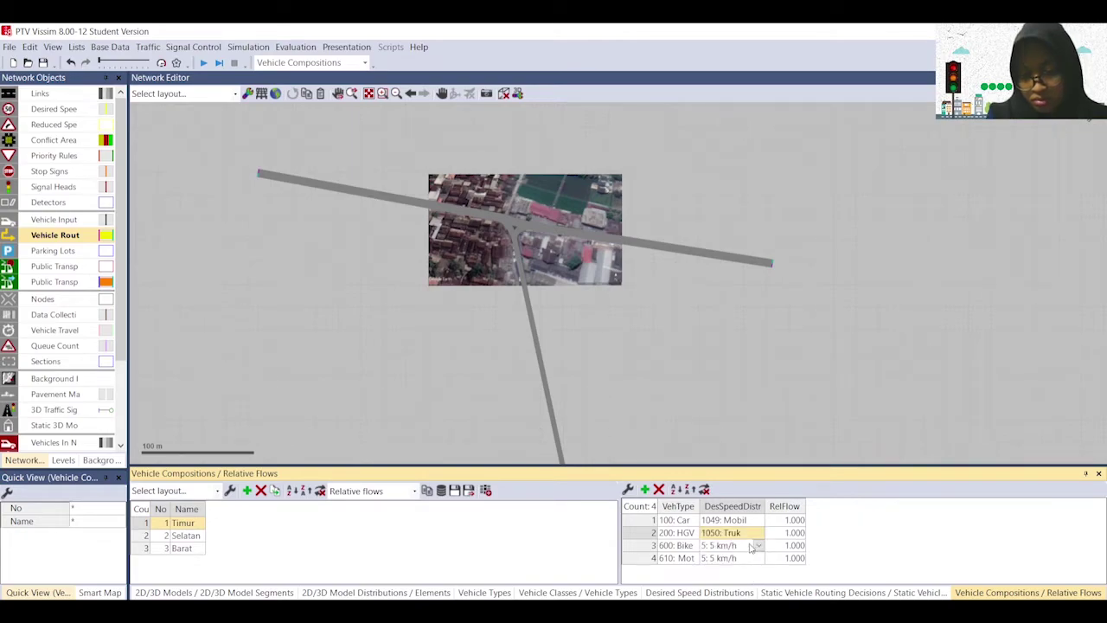
Step: Set the desired speed distribution of the Timur composition's 600: Bike flow to 1048: Motor
left_click(757, 544)
left_click(757, 545)
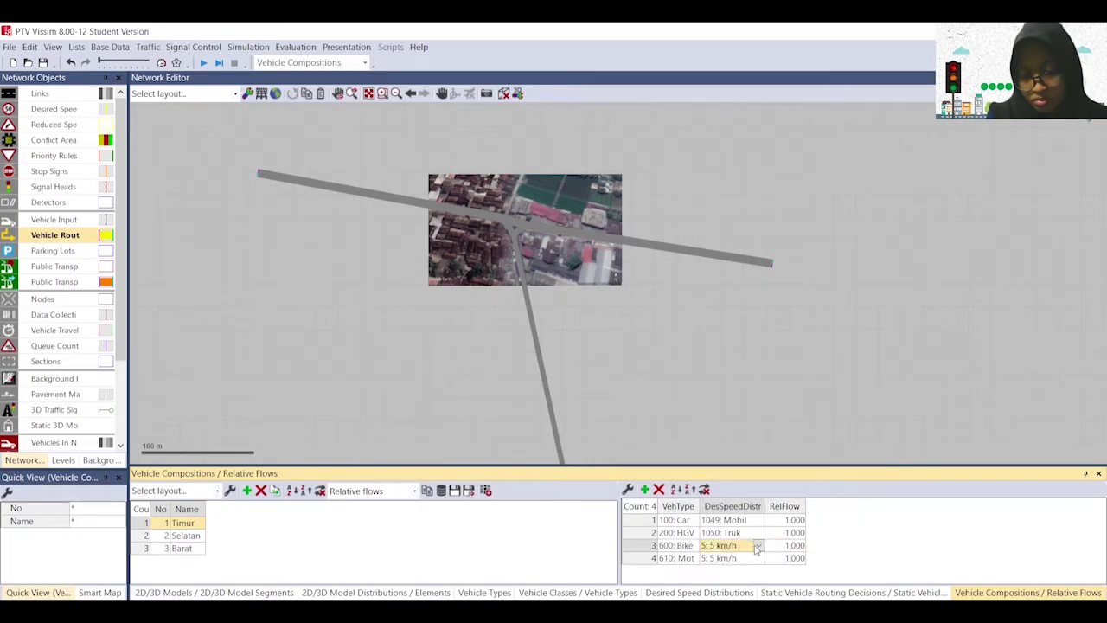
left_click(757, 546)
scroll(759, 549, "down", 10)
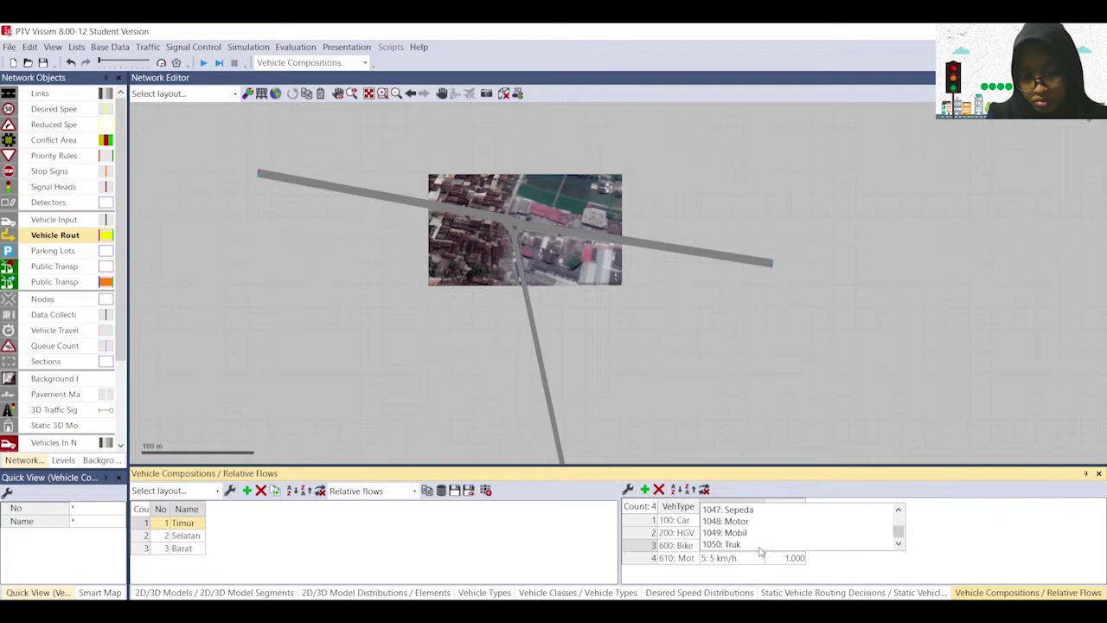
left_click(754, 522)
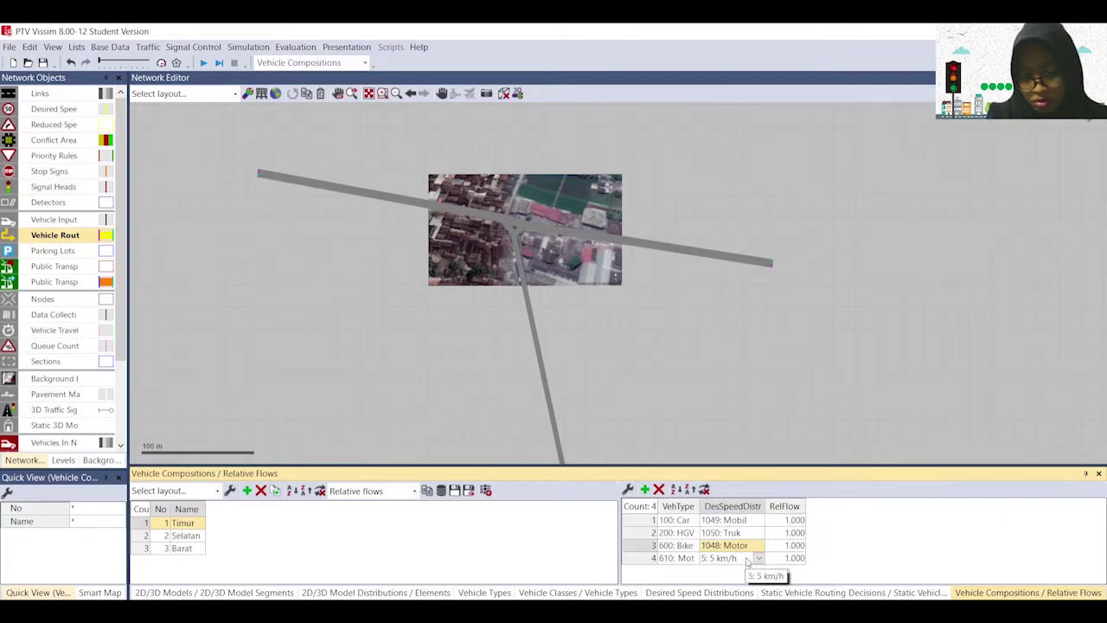
Step: Set the desired speed distribution of the Timur composition's 610: Motor flow to 1048: Motor
left_click(758, 559)
left_click(757, 559)
scroll(761, 552, "down", 10)
scroll(764, 548, "down", 2)
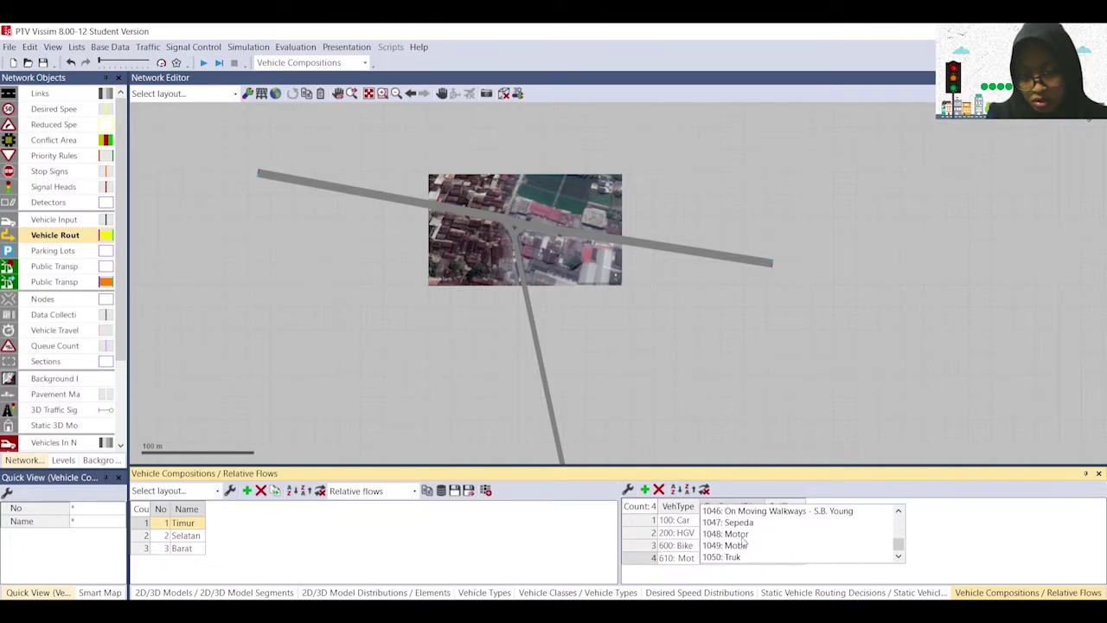
left_click(751, 534)
Step: Change the desired speed distribution of the Timur composition's 600: Bike flow to 1047: Sepeda
left_click(757, 545)
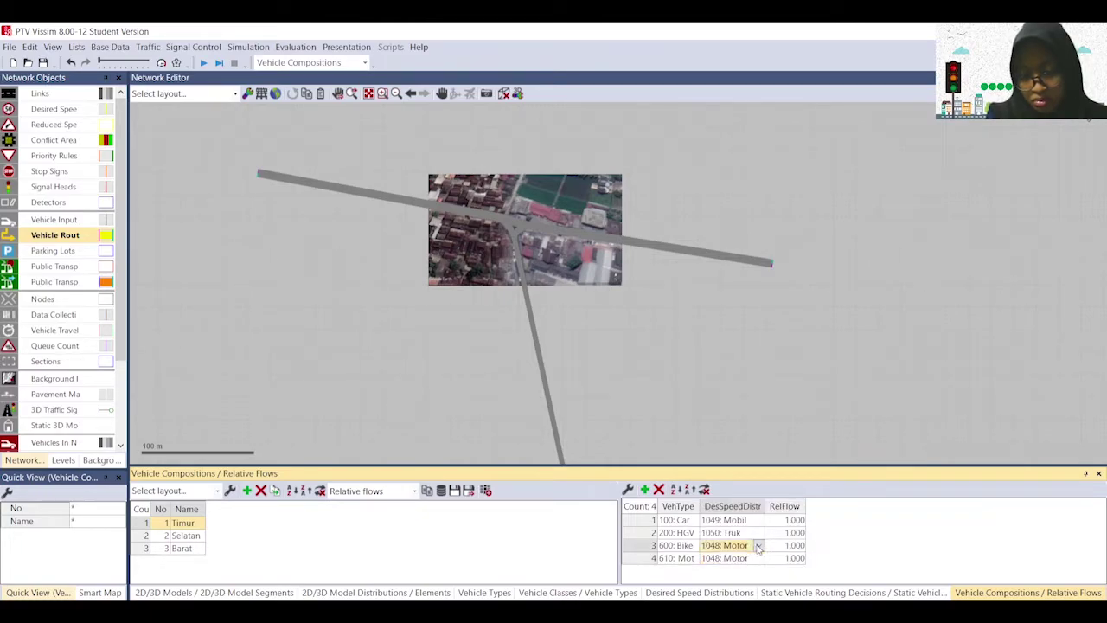
left_click(761, 544)
left_click(762, 510)
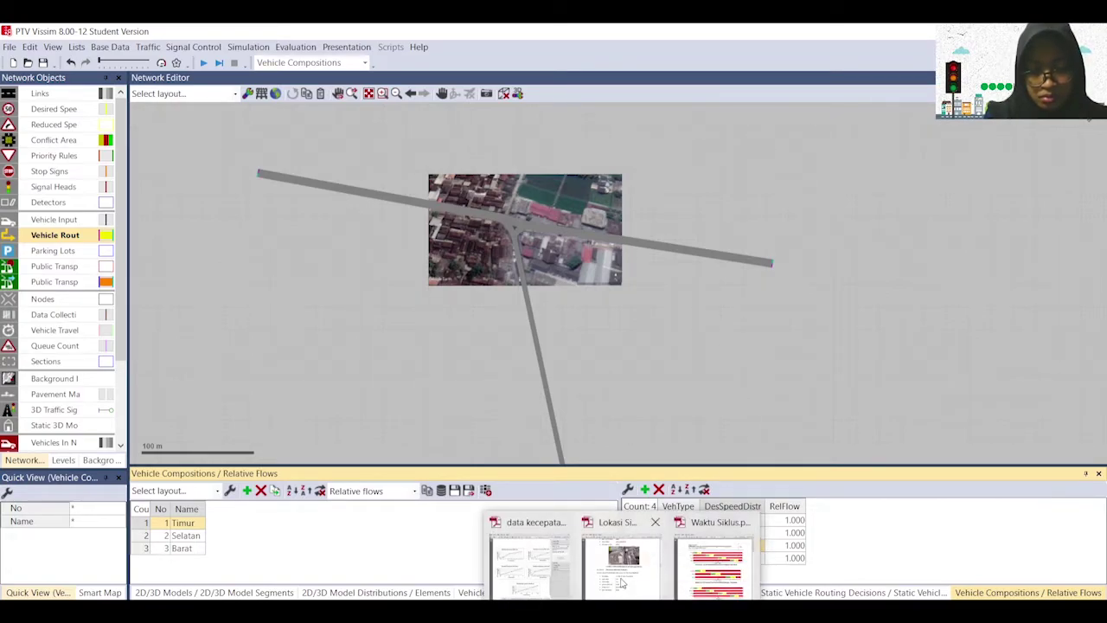
Step: Switch to Lokasi Simpang.pdf and examine the peak-hour vehicle share and traffic flow diagrams for Simpang 3 Bantulan
left_click(618, 566)
scroll(70, 401, "down", 20)
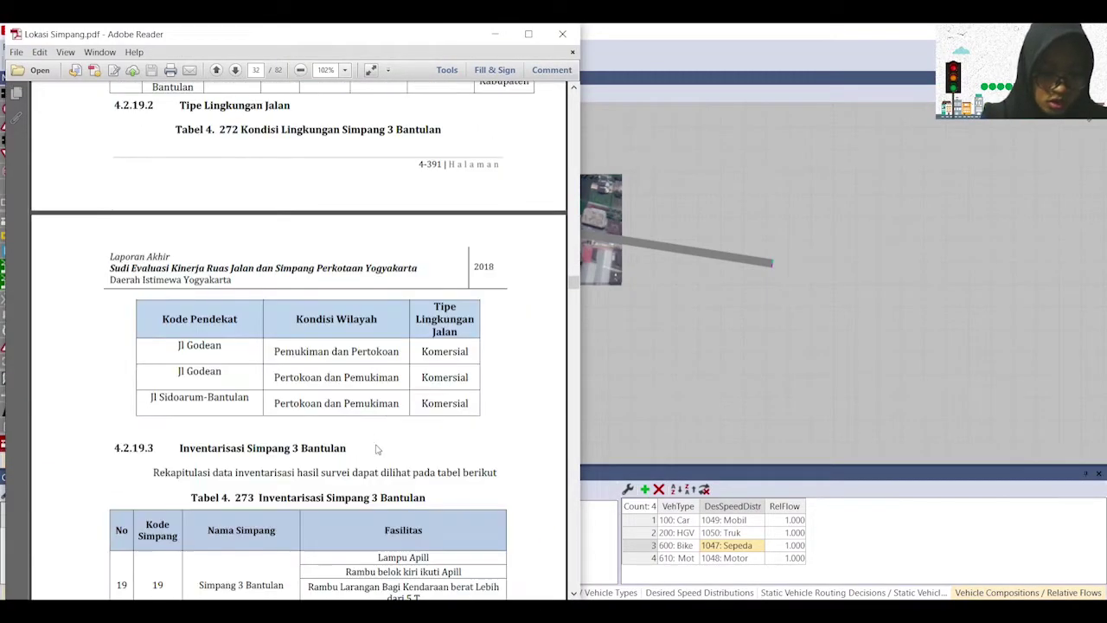
scroll(375, 444, "down", 20)
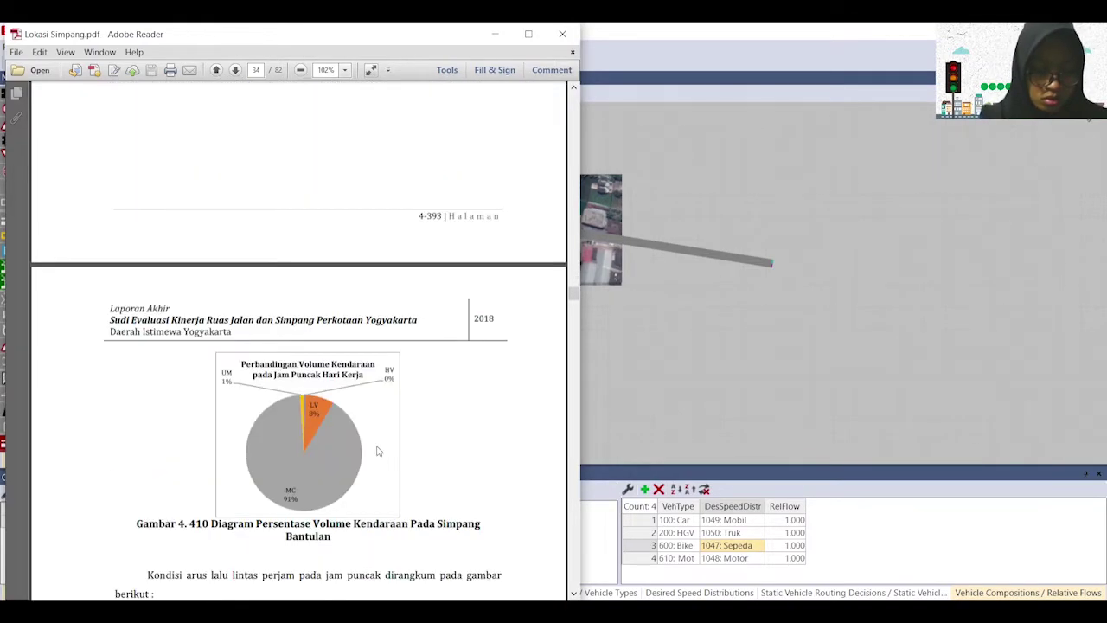
scroll(377, 450, "up", 1)
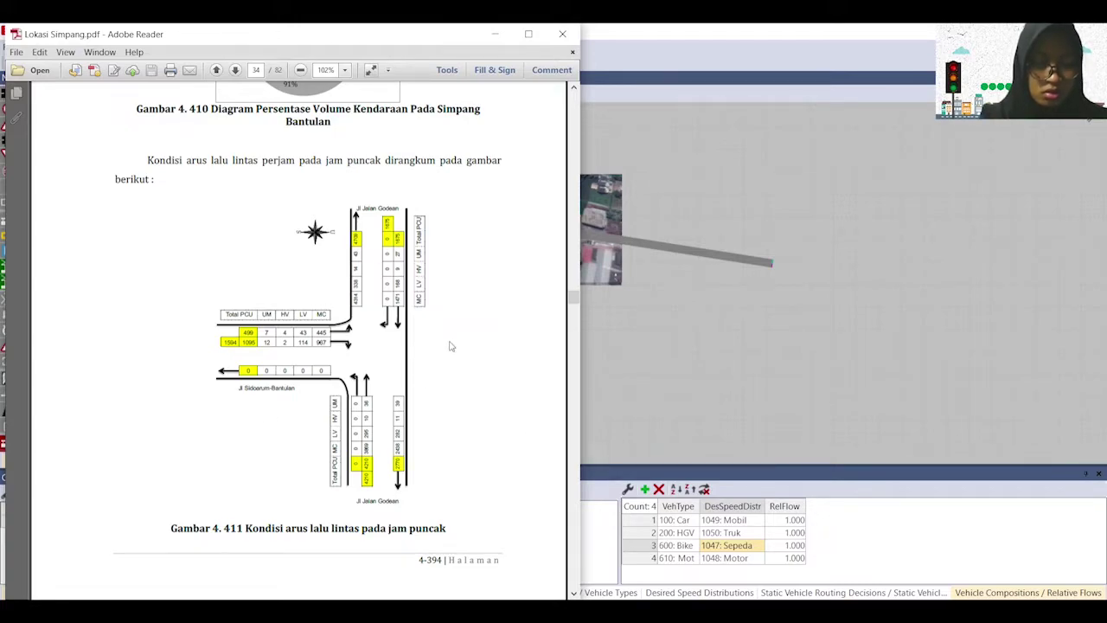
Step: Switch to the vehicle composition workbook in Excel and place the PTV Vissim window side by side with it
key("alt+Tab")
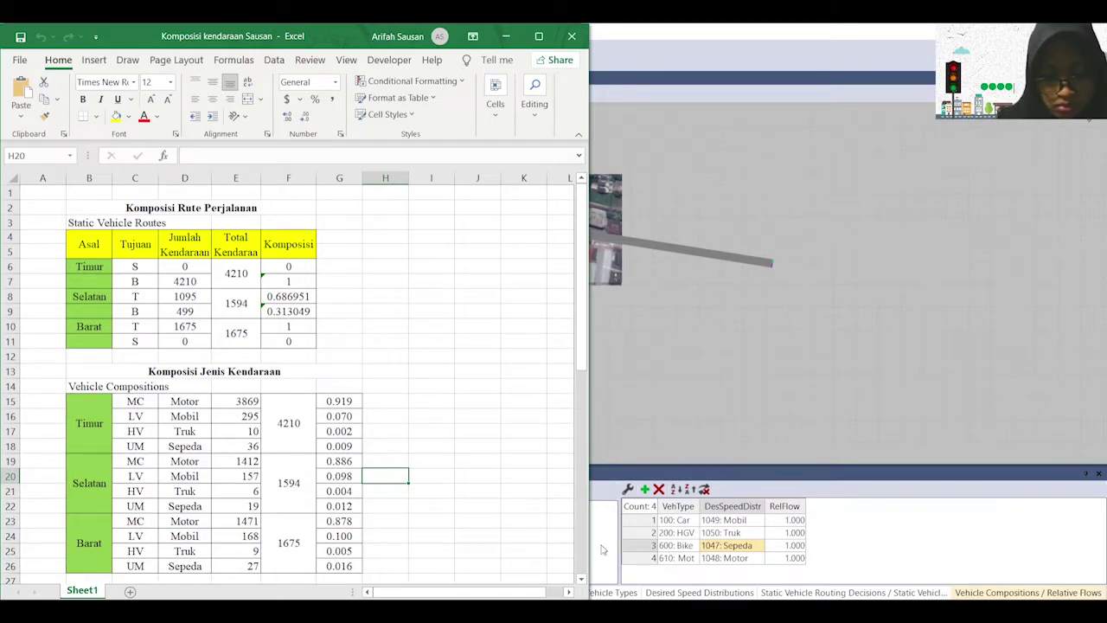
left_click(796, 520)
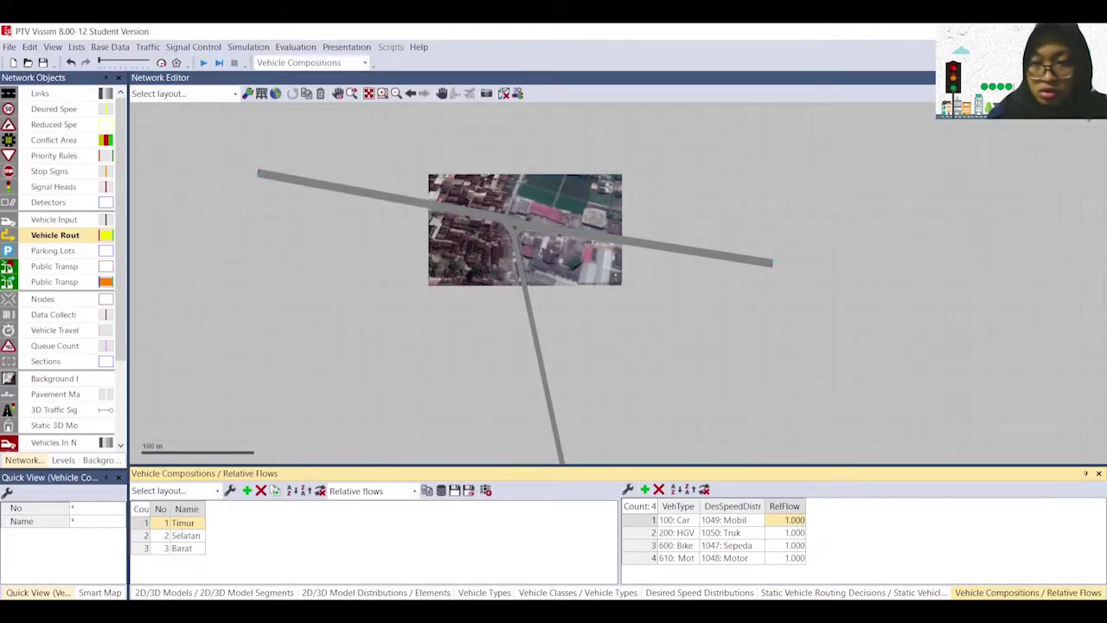
key("super+Right")
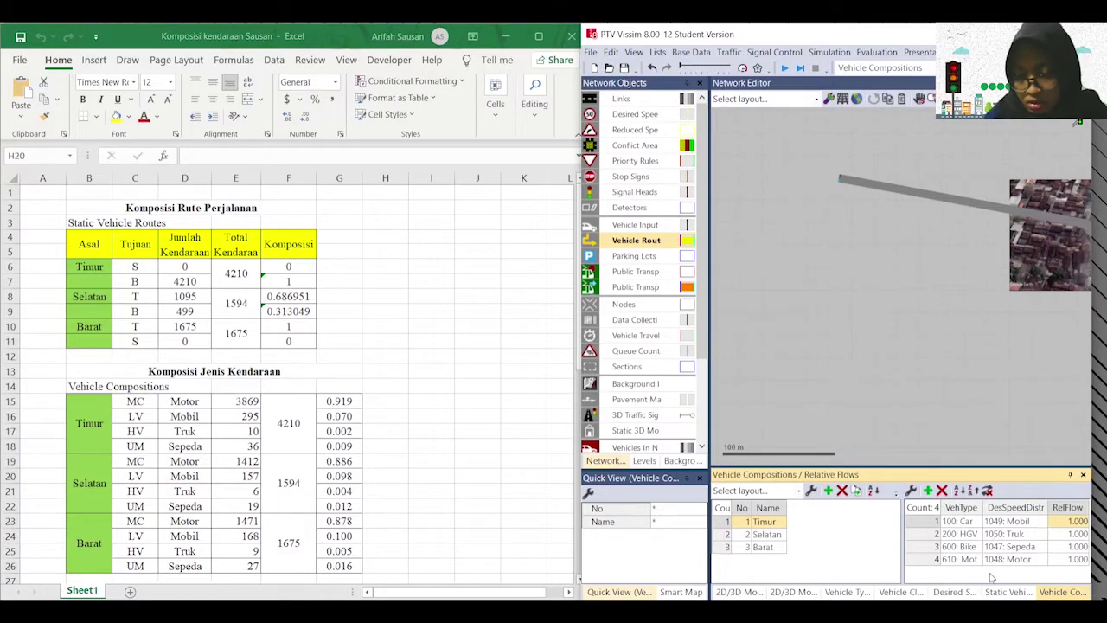
Step: Set the Timur composition's relative flows to 0.070 for Car, 0.002 for HGV, 0.009 for Bike and 0.919 for Motor
left_click(1072, 520)
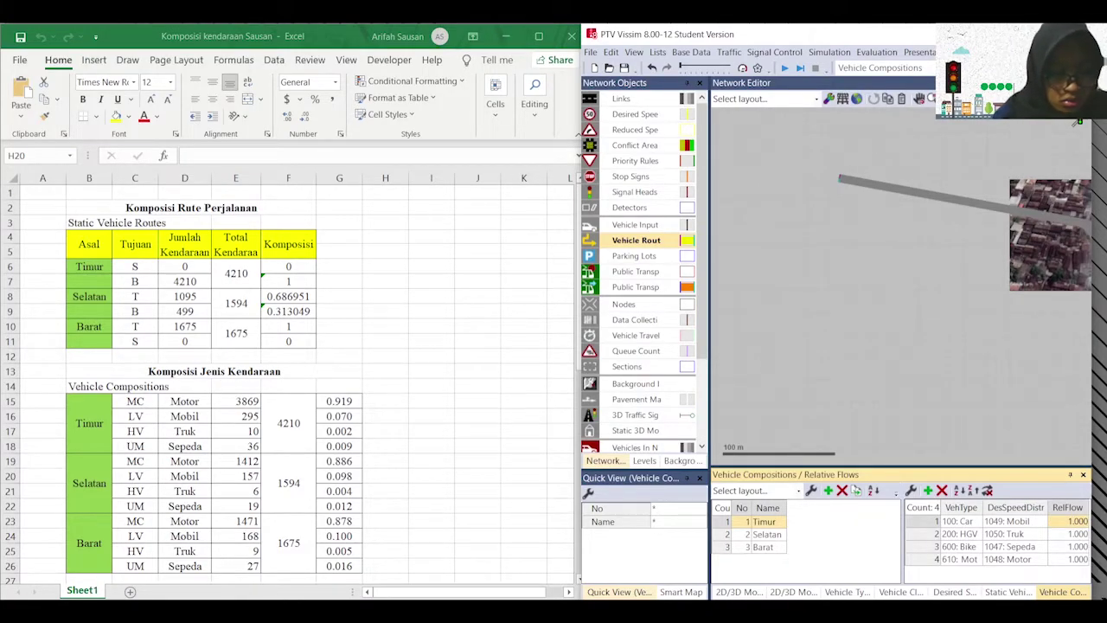
type("0.070")
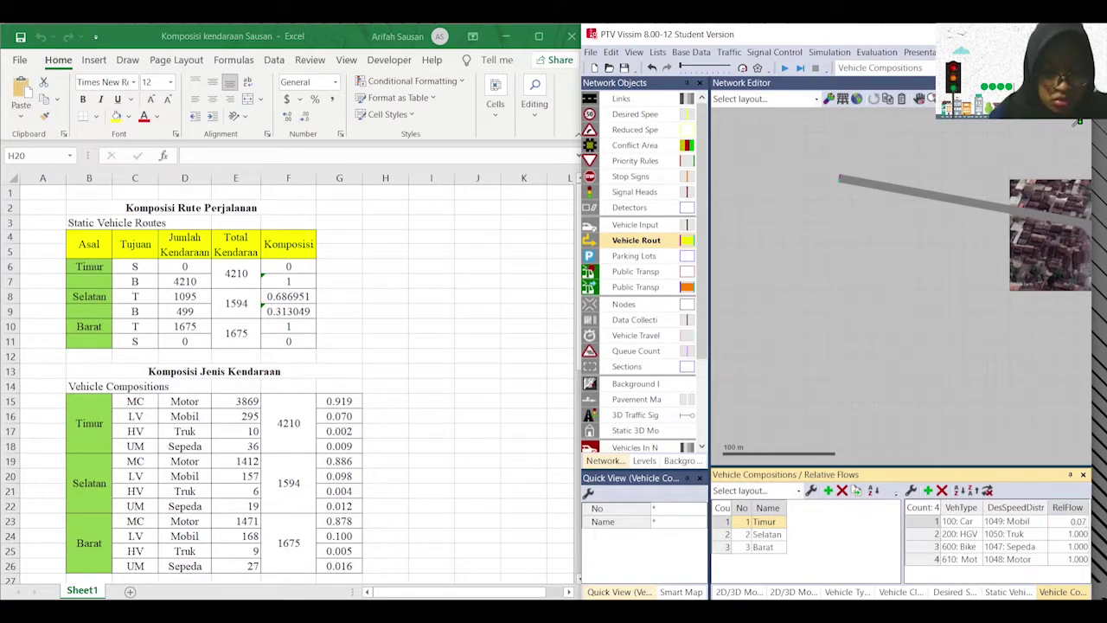
left_click(1072, 533)
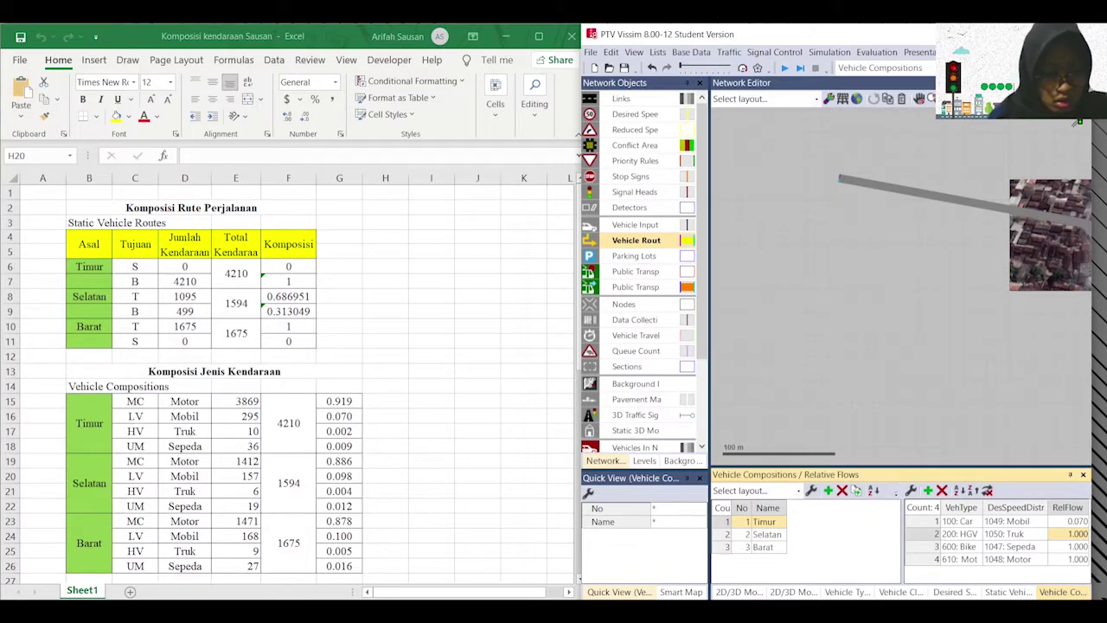
type("0.002")
left_click(1072, 546)
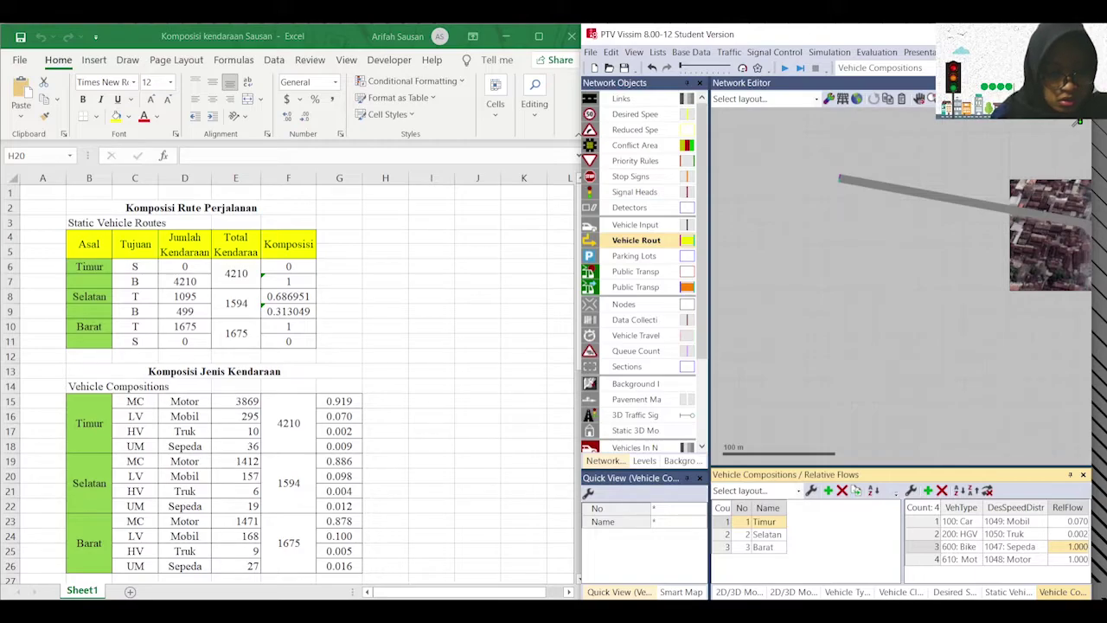
type("0.009")
left_click(1072, 559)
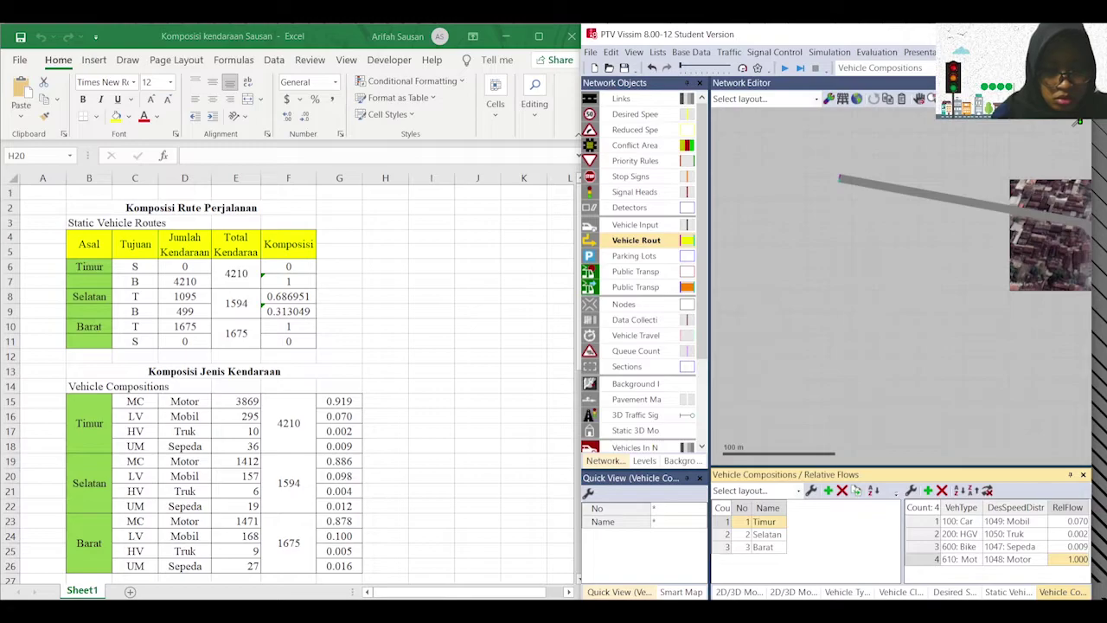
type("0.919")
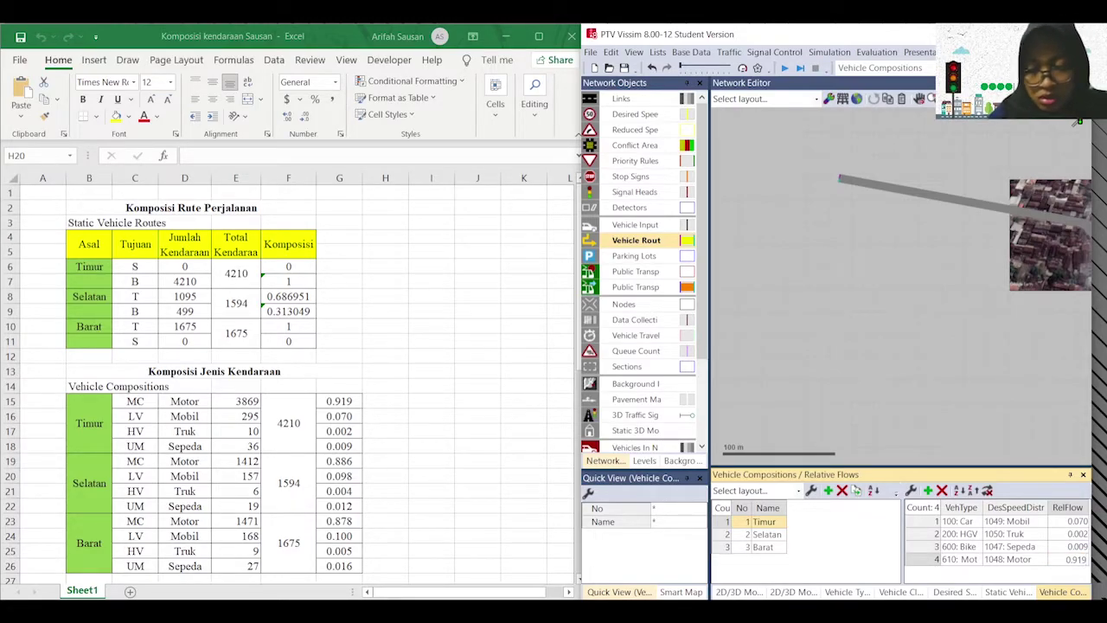
Step: Add three more relative flows to the Selatan vehicle composition
left_click(727, 534)
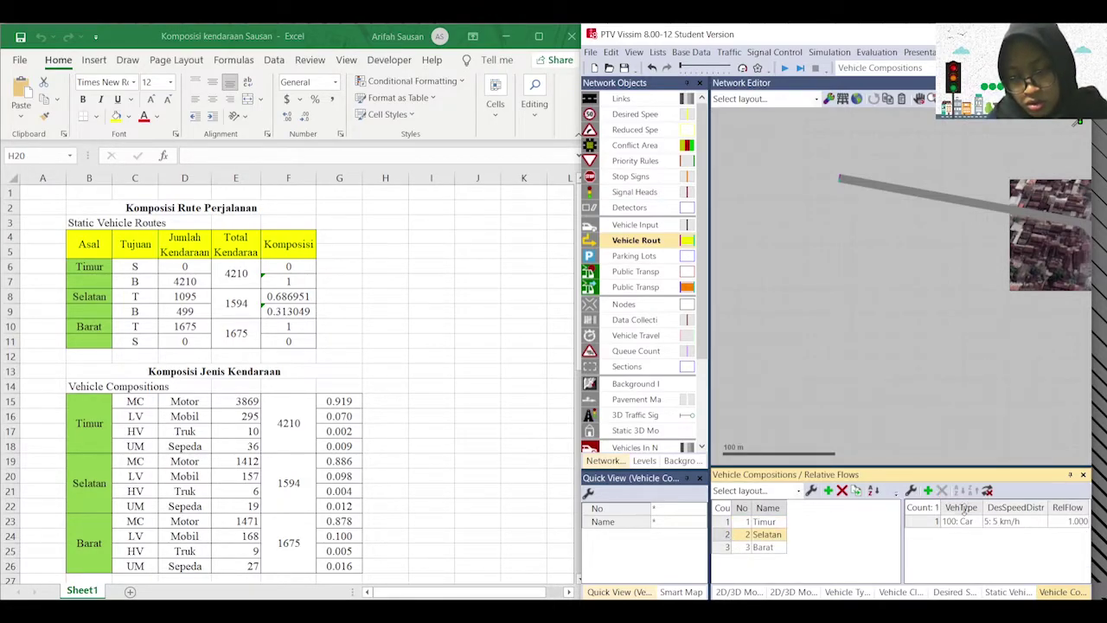
left_click(928, 491)
left_click(927, 491)
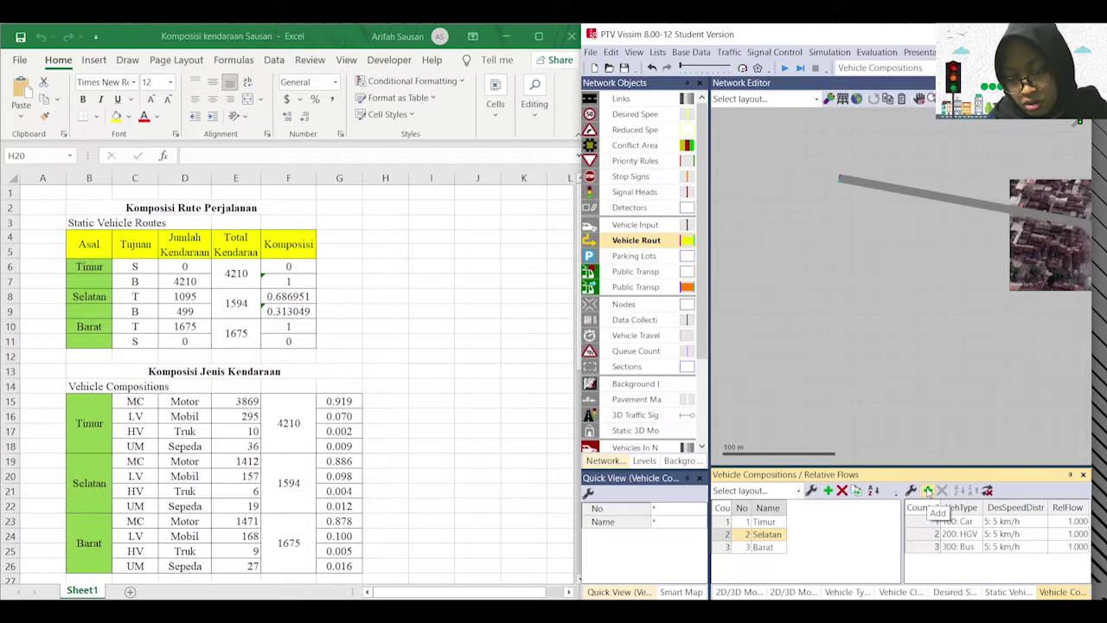
left_click(928, 490)
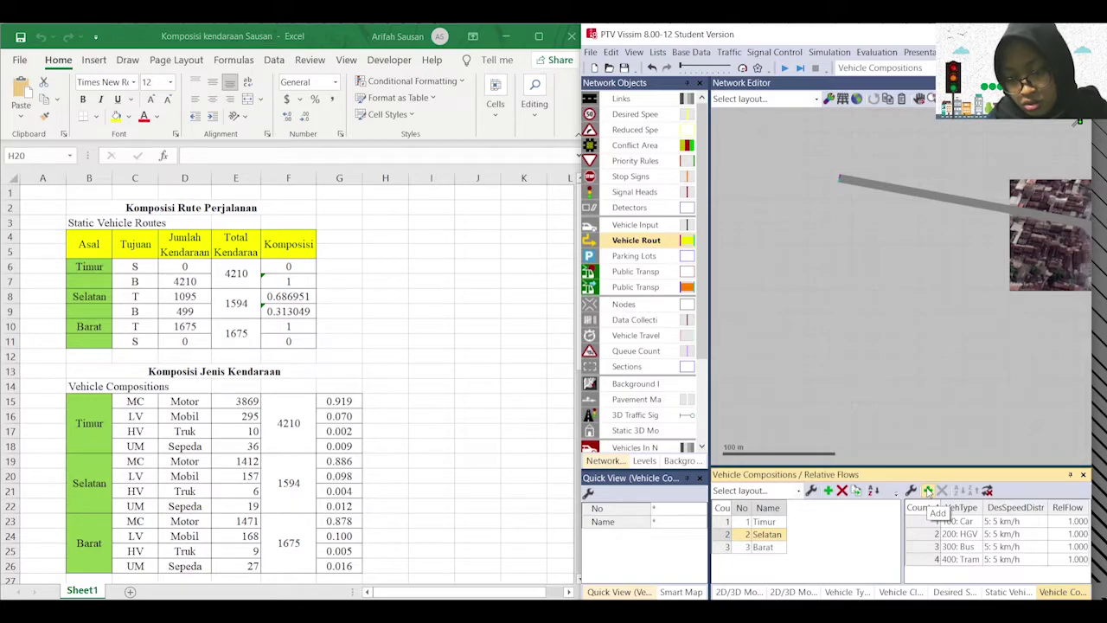
Step: Change the Selatan composition's 400: Tram flow to vehicle type 610: Motor and its 300: Bus flow to 600: Bike
left_click(979, 561)
left_click(980, 560)
scroll(981, 557, "down", 1)
left_click(981, 558)
left_click(978, 547)
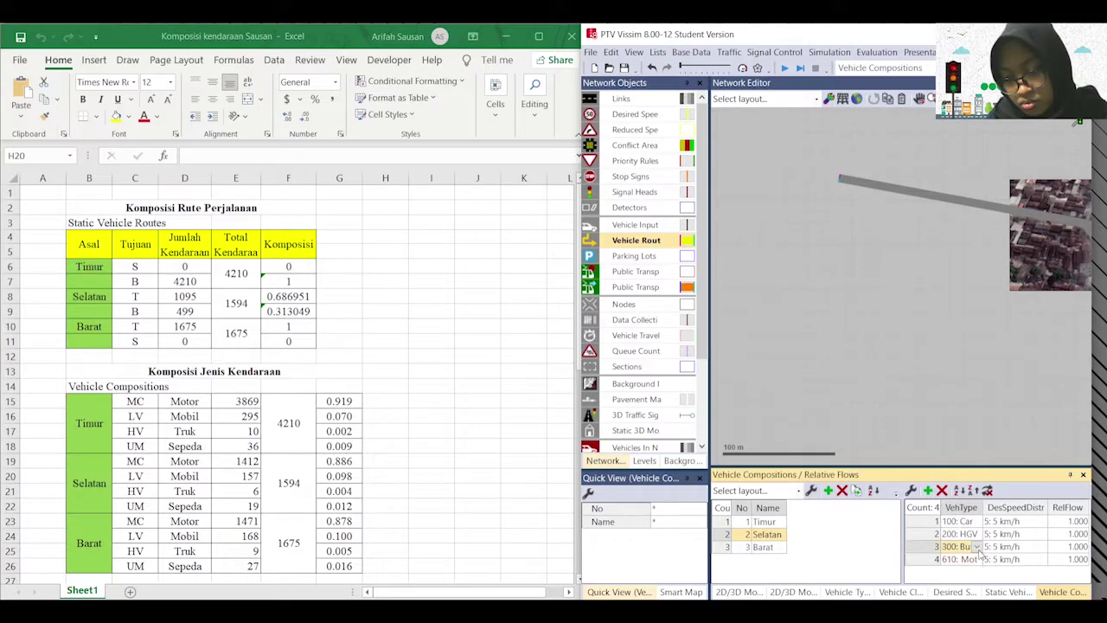
left_click(978, 548)
scroll(979, 551, "down", 2)
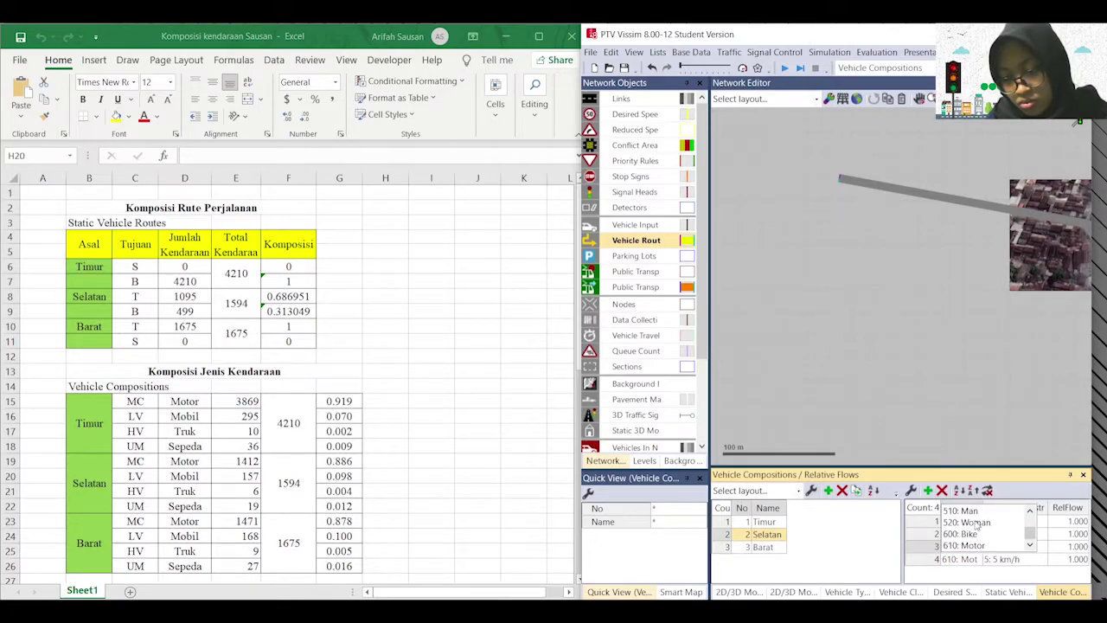
left_click(972, 533)
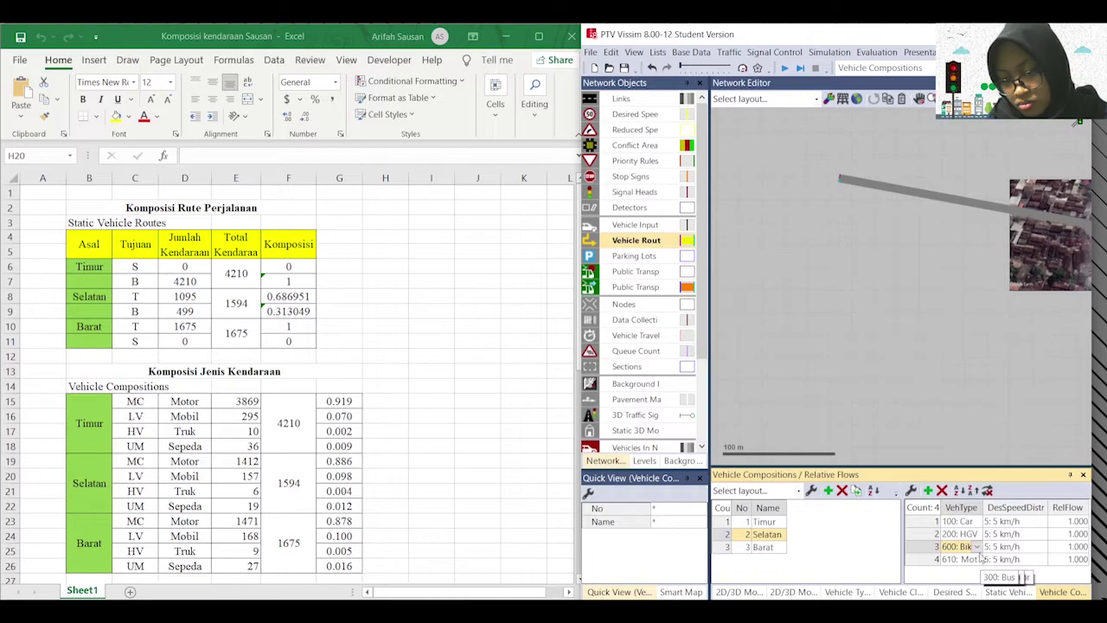
left_click(993, 549)
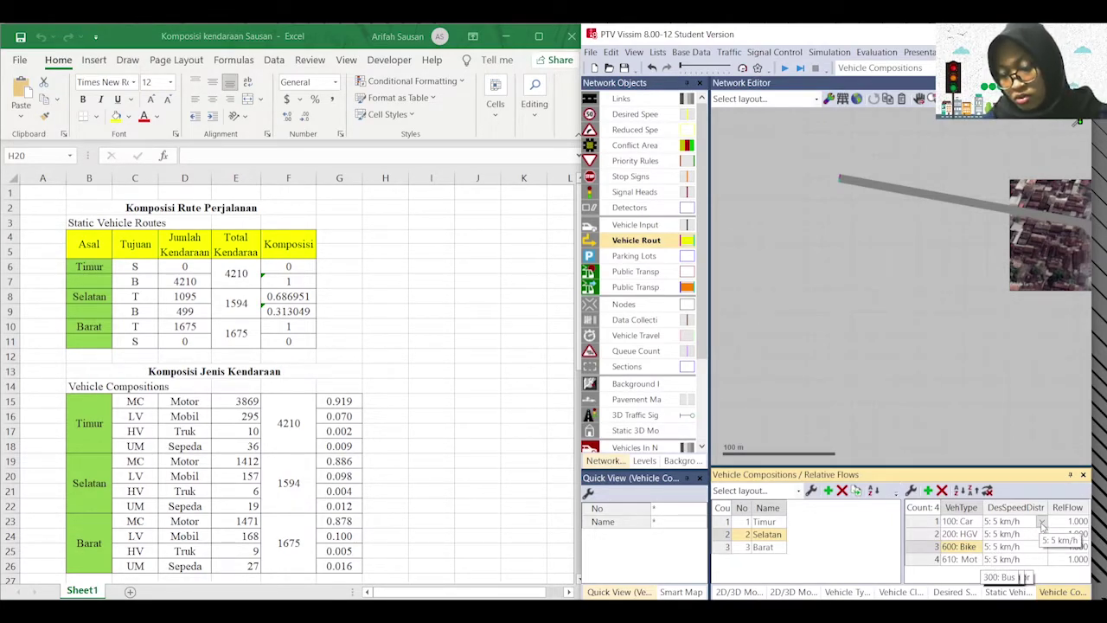
Step: Set the desired speed distribution of the Selatan composition's 100: Car flow to 1049: Mobil
left_click(1042, 523)
left_click(1041, 523)
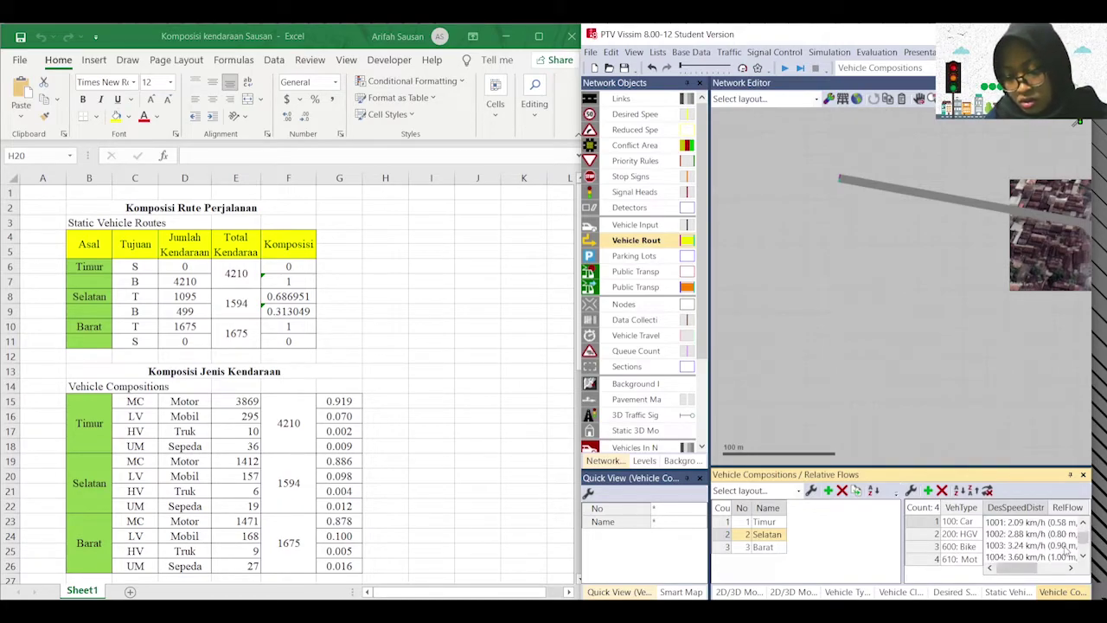
left_click_drag(1084, 538, 1085, 557)
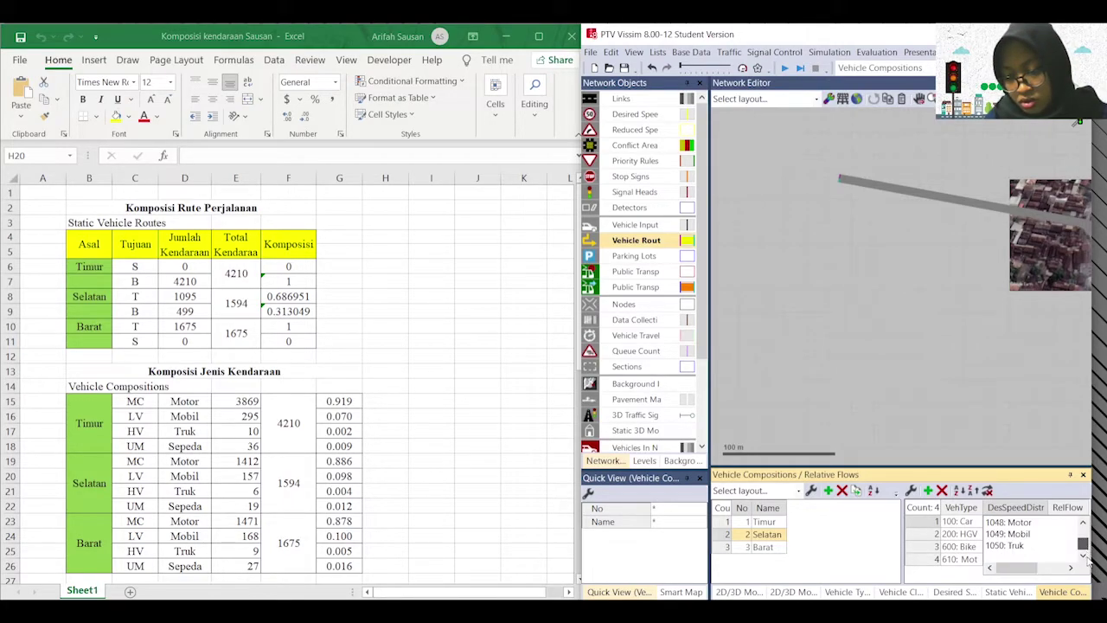
left_click(1038, 533)
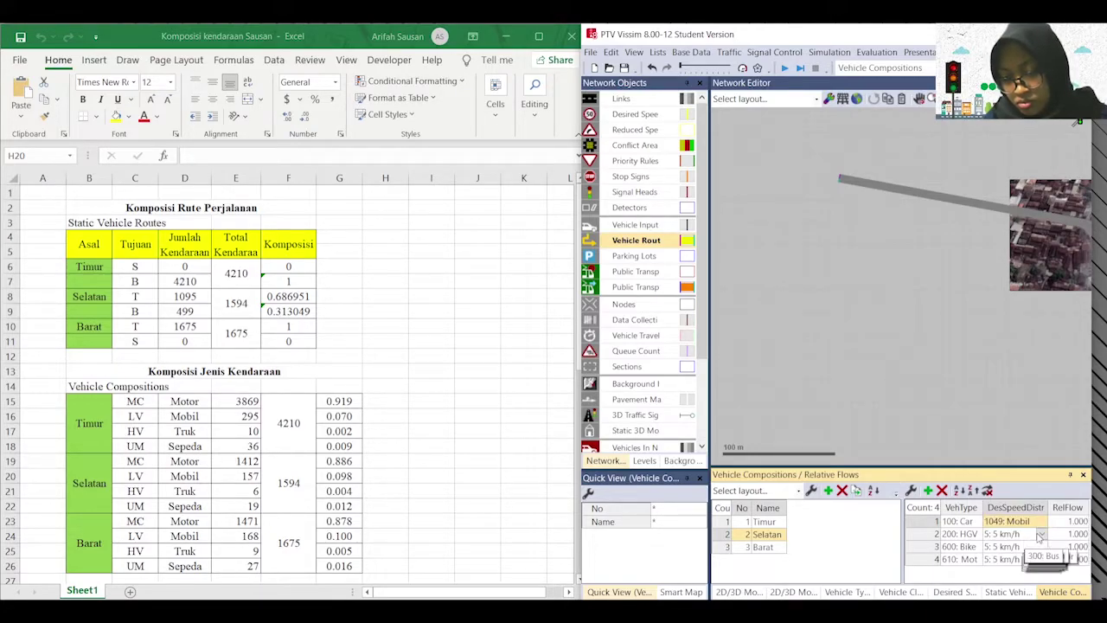
Step: Set the desired speed distribution of the Selatan composition's 200: HGV flow to 1050: Truk
left_click(1042, 534)
left_click(1043, 536)
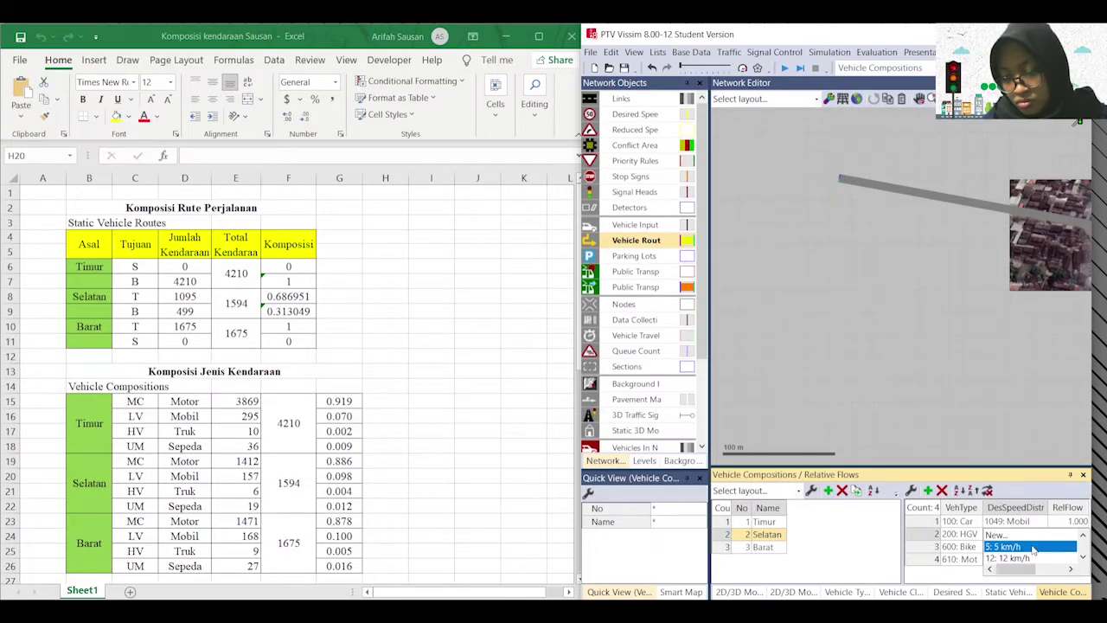
scroll(1032, 550, "down", 5)
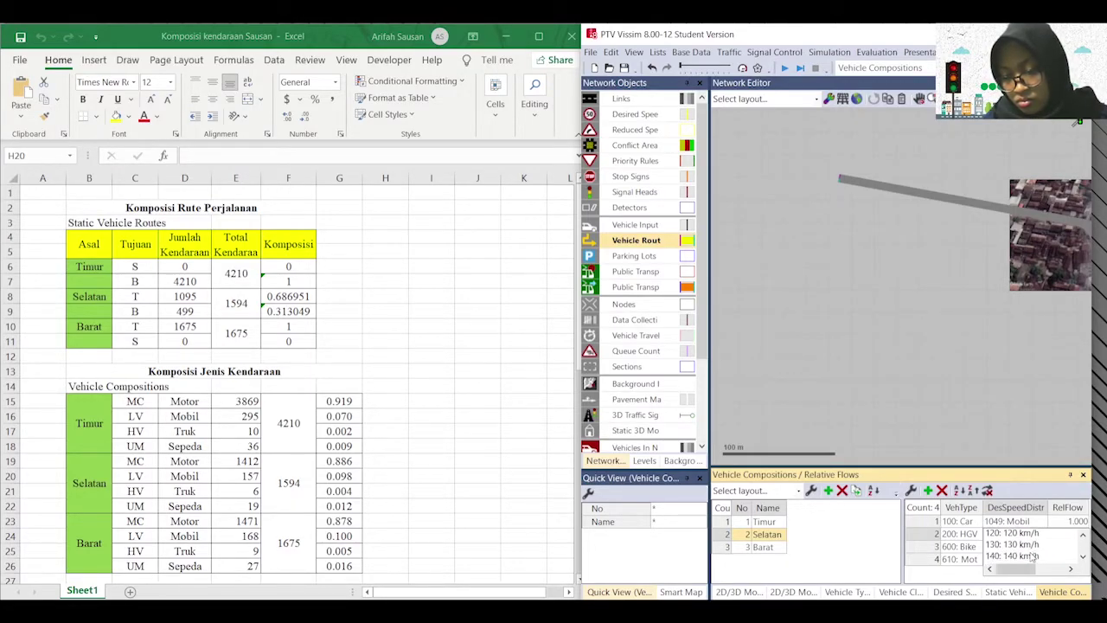
scroll(1032, 549, "down", 7)
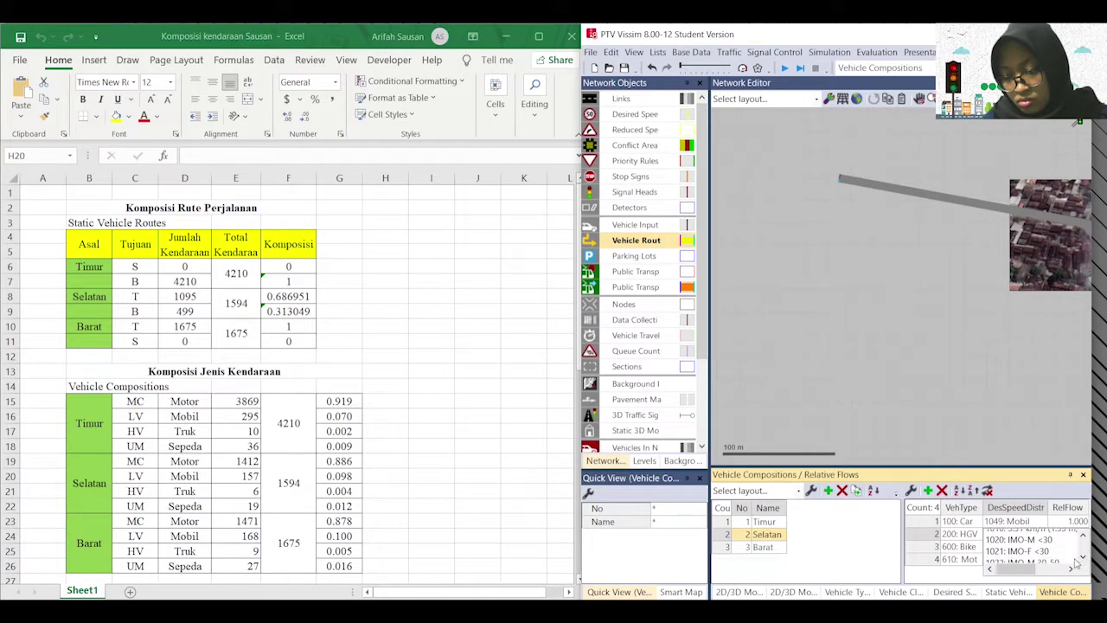
scroll(1011, 550, "down", 5)
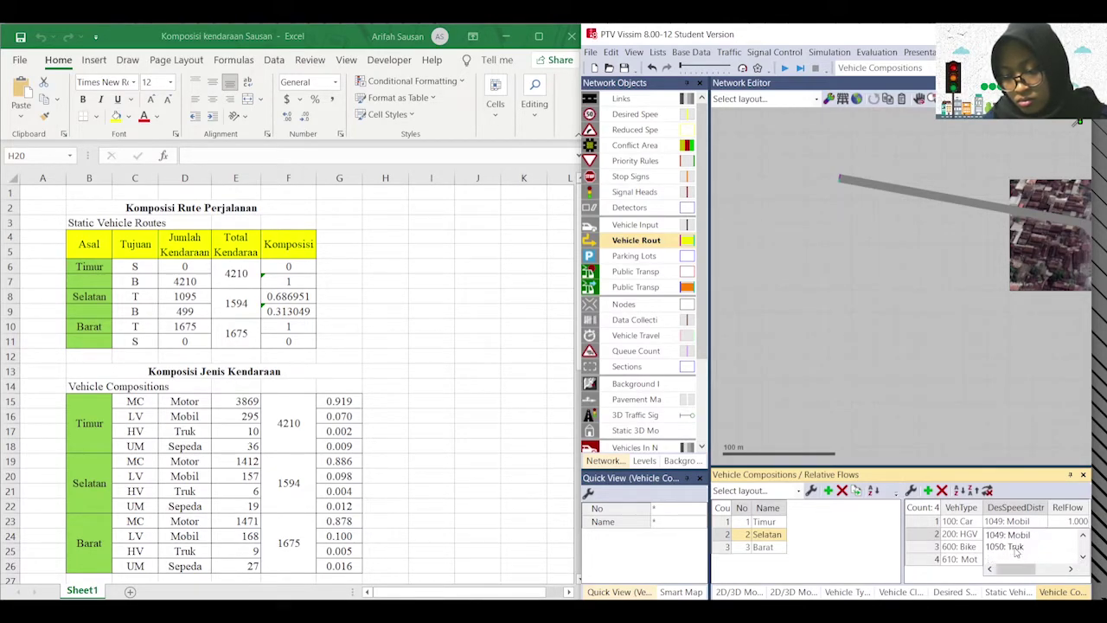
left_click(1018, 547)
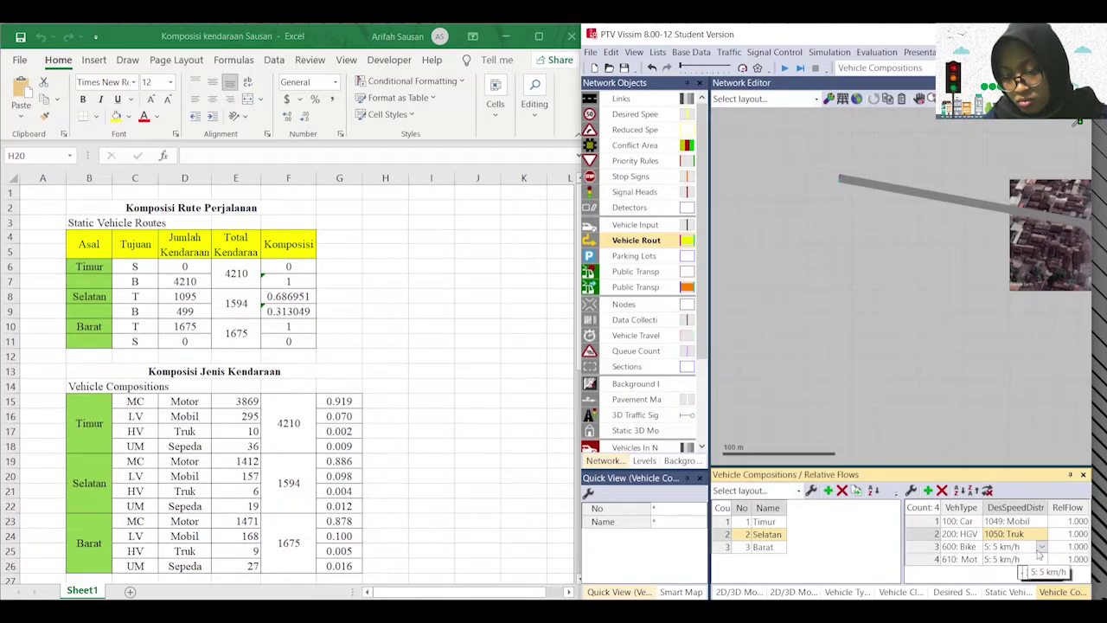
Step: Set the desired speed distribution of the Selatan composition's 600: Bike flow to 1047: Sepeda
left_click(1041, 557)
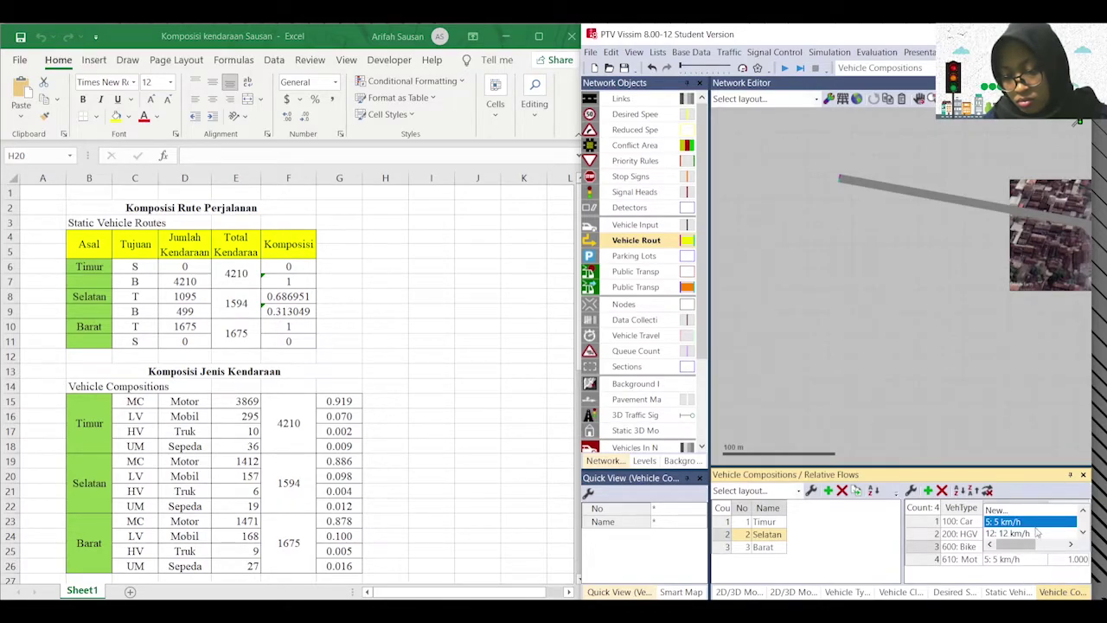
scroll(1033, 532, "down", 8)
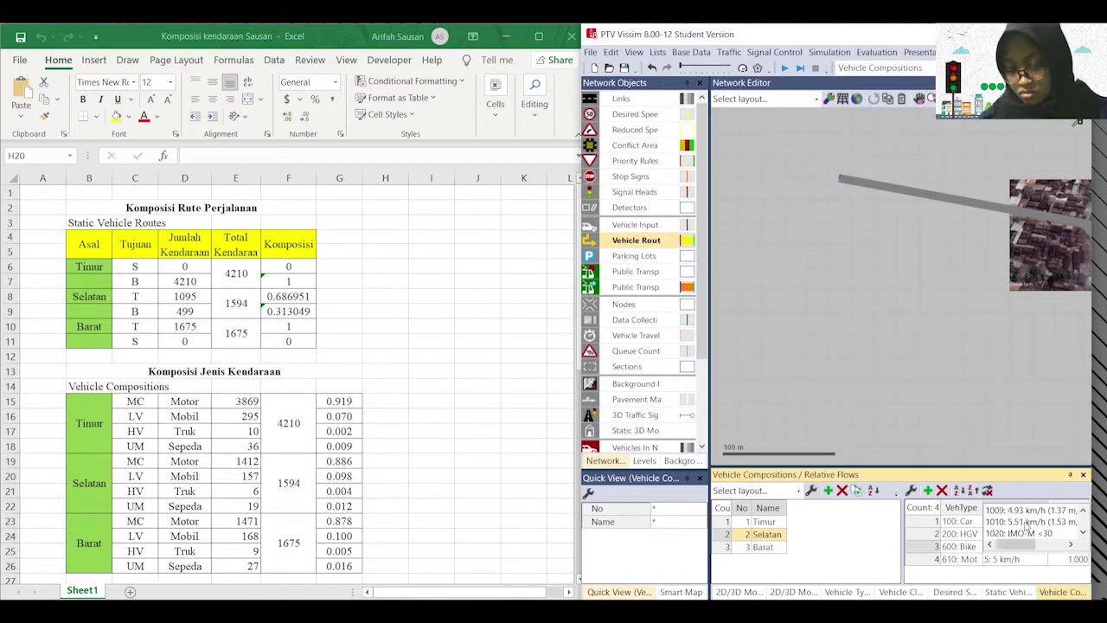
scroll(1028, 530, "down", 5)
scroll(1027, 526, "down", 3)
scroll(1027, 523, "up", 2)
left_click(1032, 512)
Step: Set the desired speed distribution of the Selatan composition's 610: Motor flow to 1048: Motor
left_click(1046, 561)
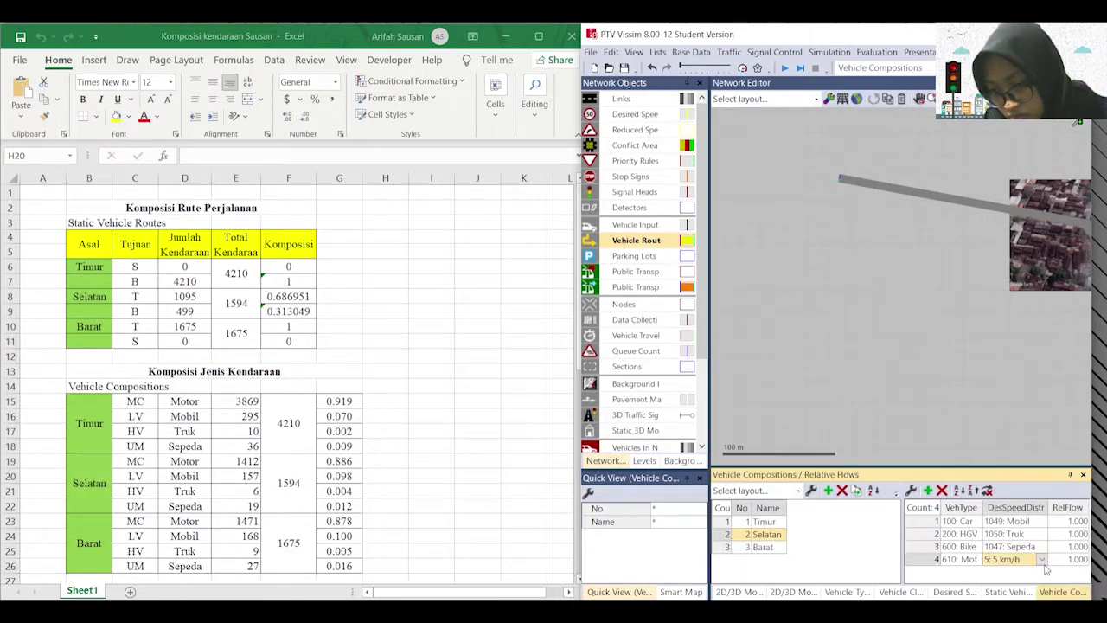
left_click(1042, 560)
scroll(1069, 533, "down", 8)
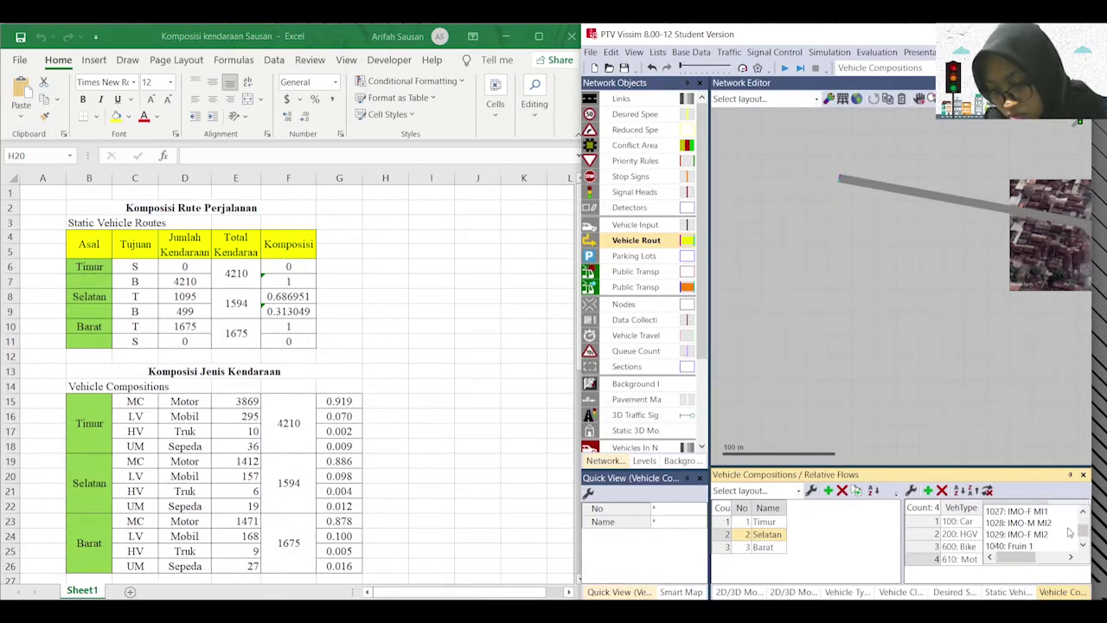
scroll(1080, 531, "down", 3)
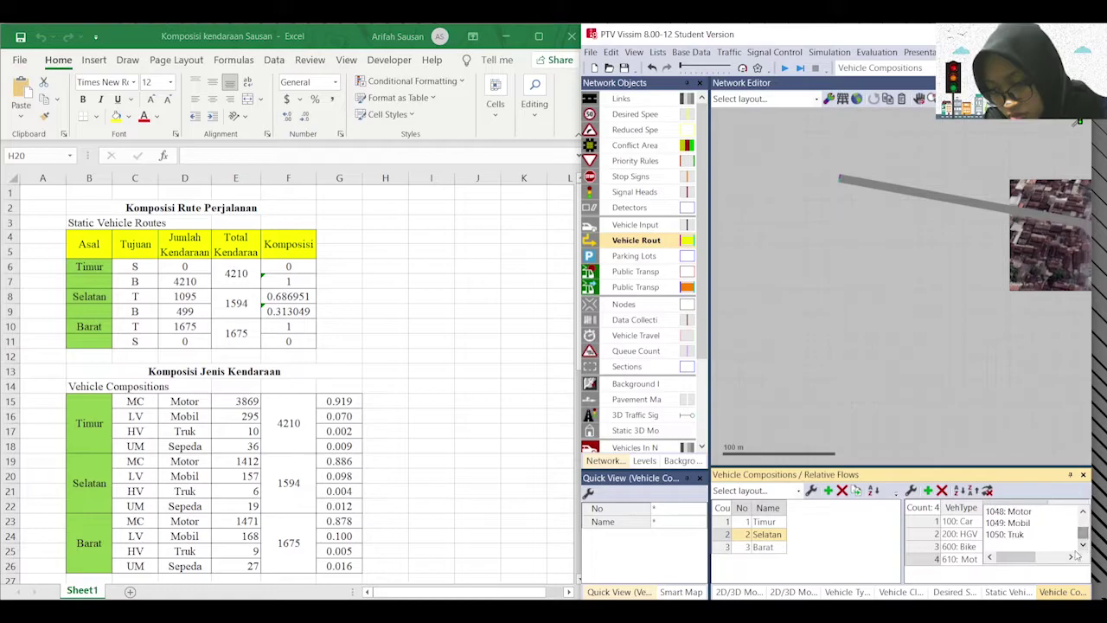
left_click(1025, 512)
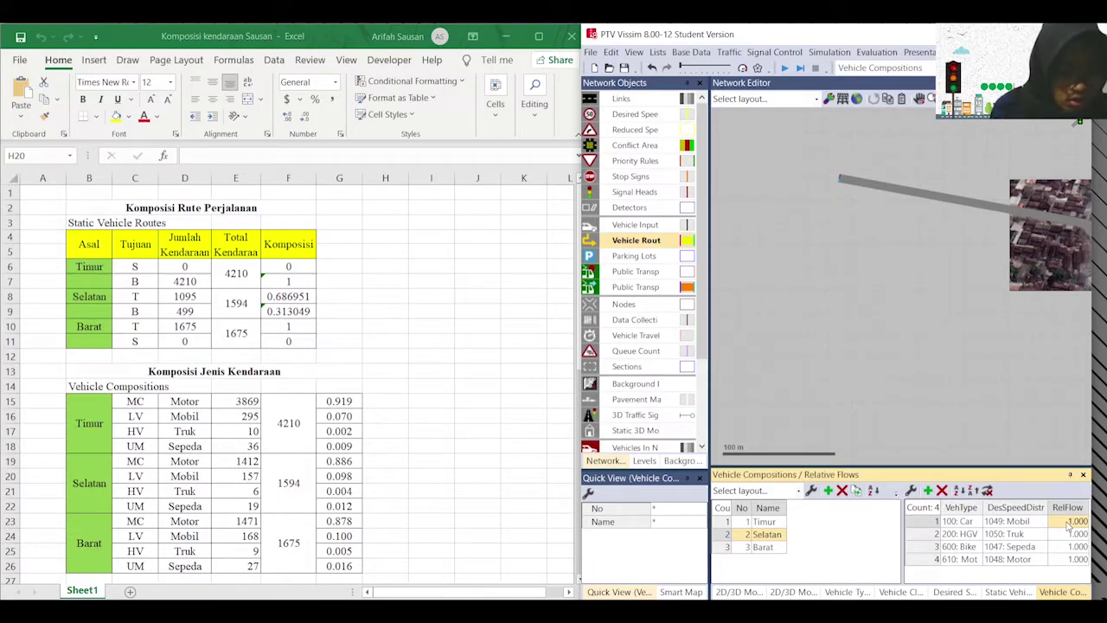
Step: Set the Selatan composition's relative flows to 0.098 for Car, 0.004 for HGV, 0.012 for Bike and 9.886 for Motor
type("0.098")
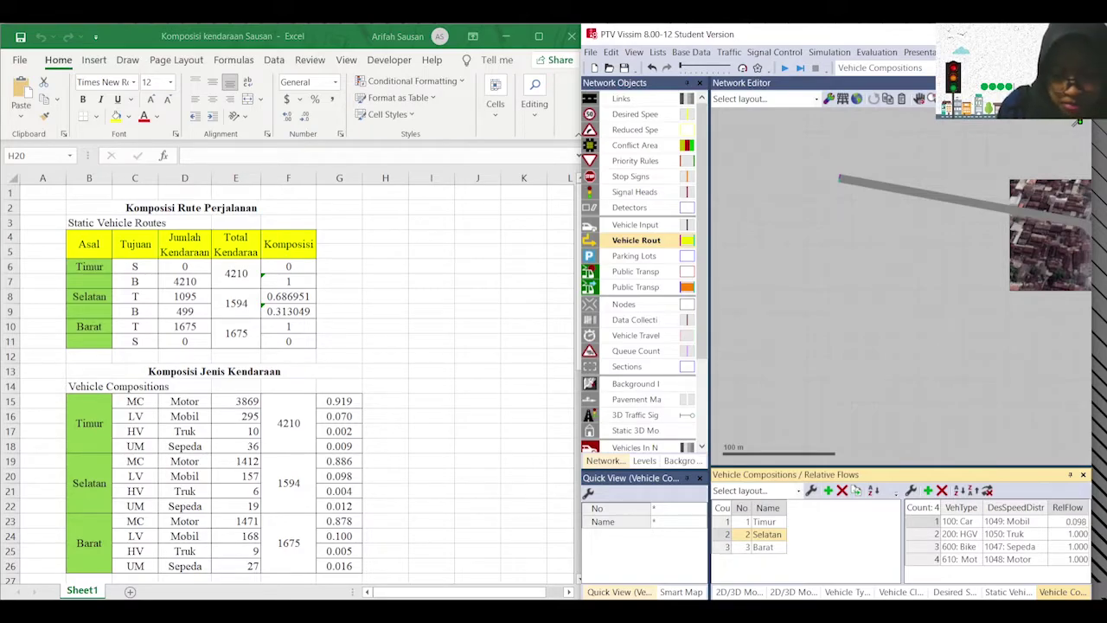
double_click(1069, 533)
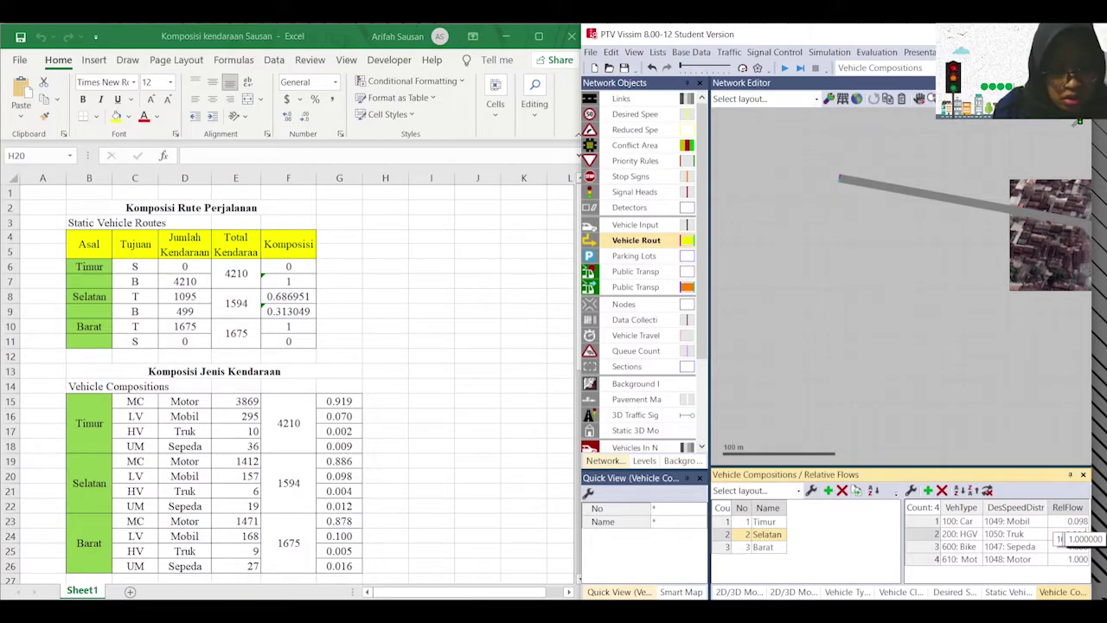
key("Down")
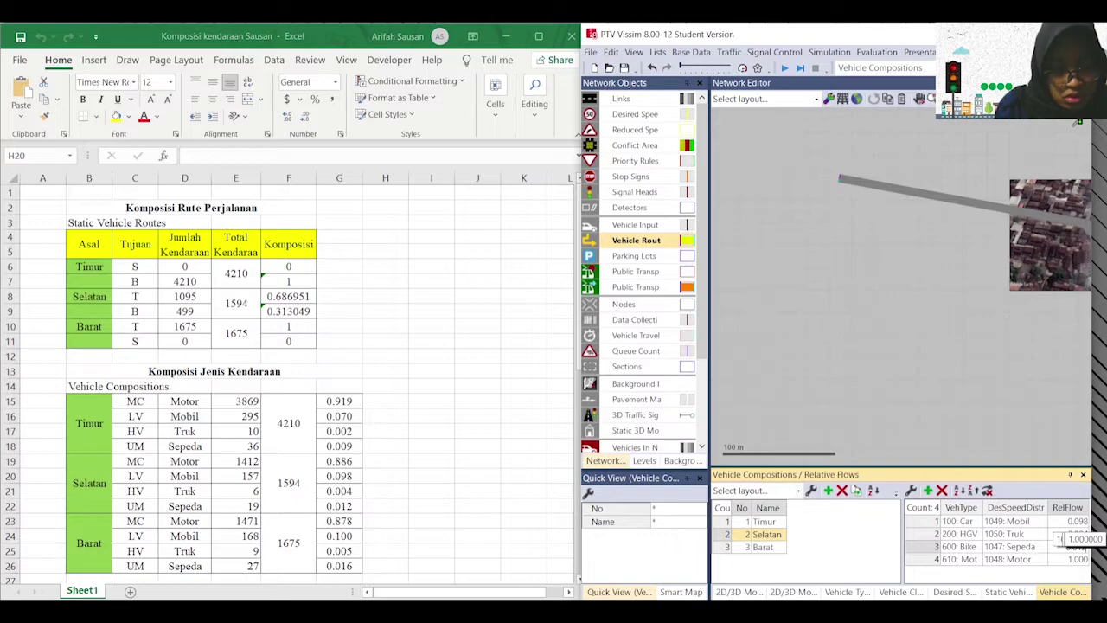
left_click(1077, 559)
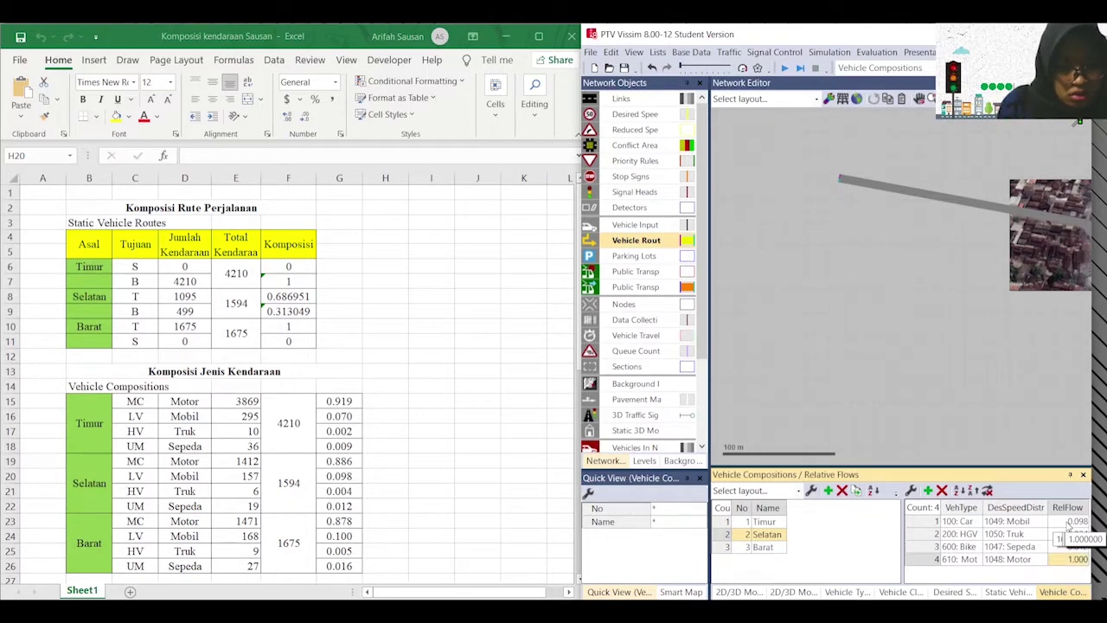
type("9")
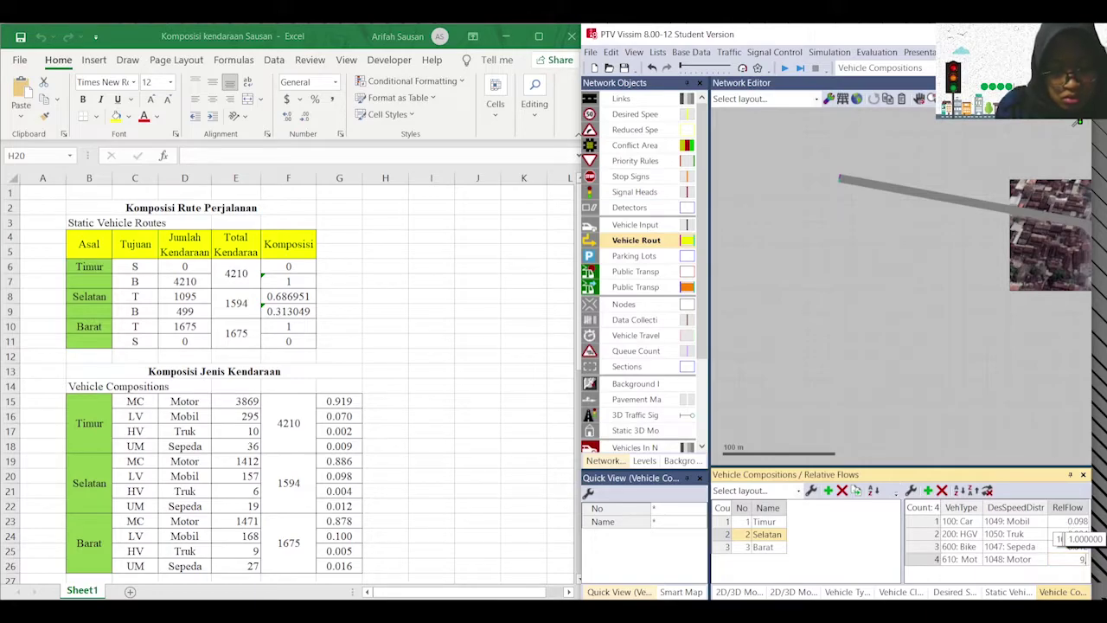
type(",886")
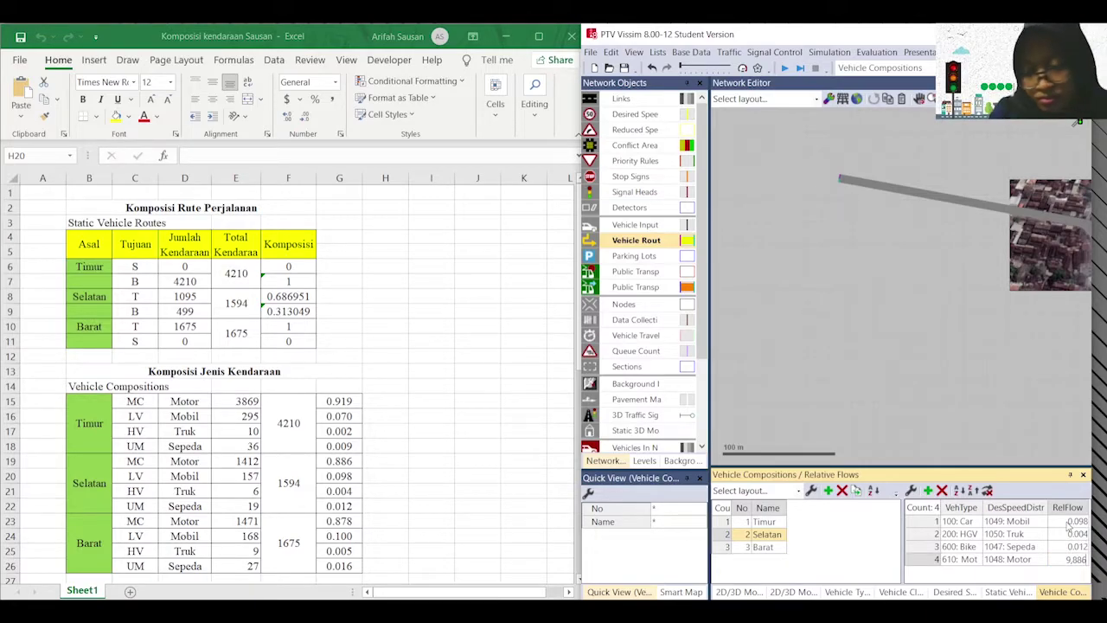
Step: Add three more relative flows to the Barat vehicle composition
left_click(723, 547)
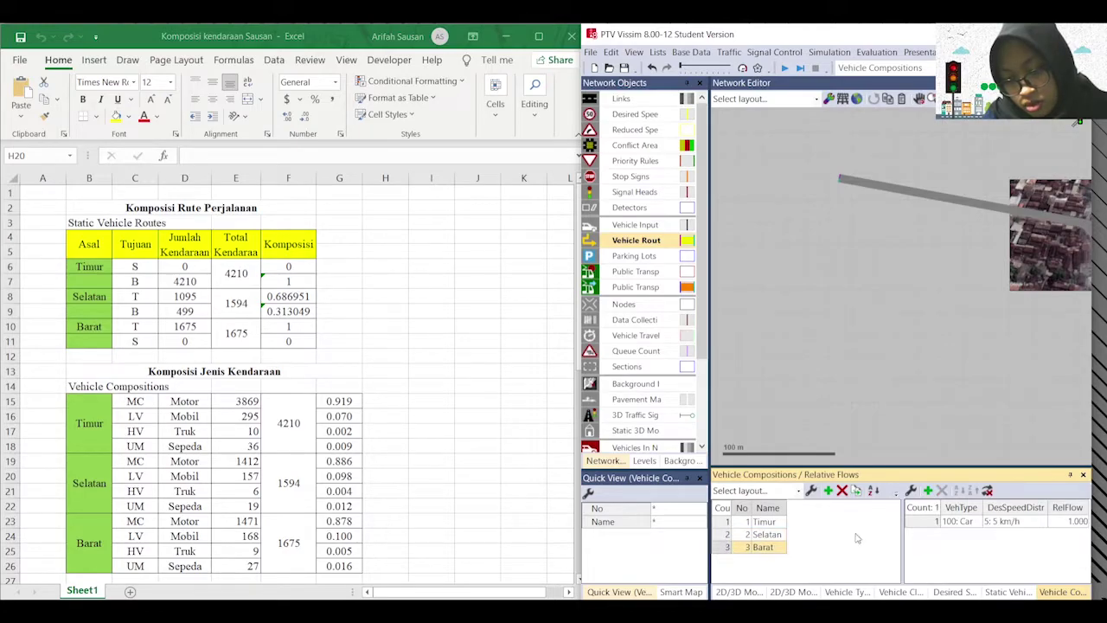
left_click(926, 491)
left_click(927, 491)
Step: Change the Barat composition's 400: Tram flow to vehicle type 610: Motor and its 300: Bus flow to 600: Bike
left_click(977, 558)
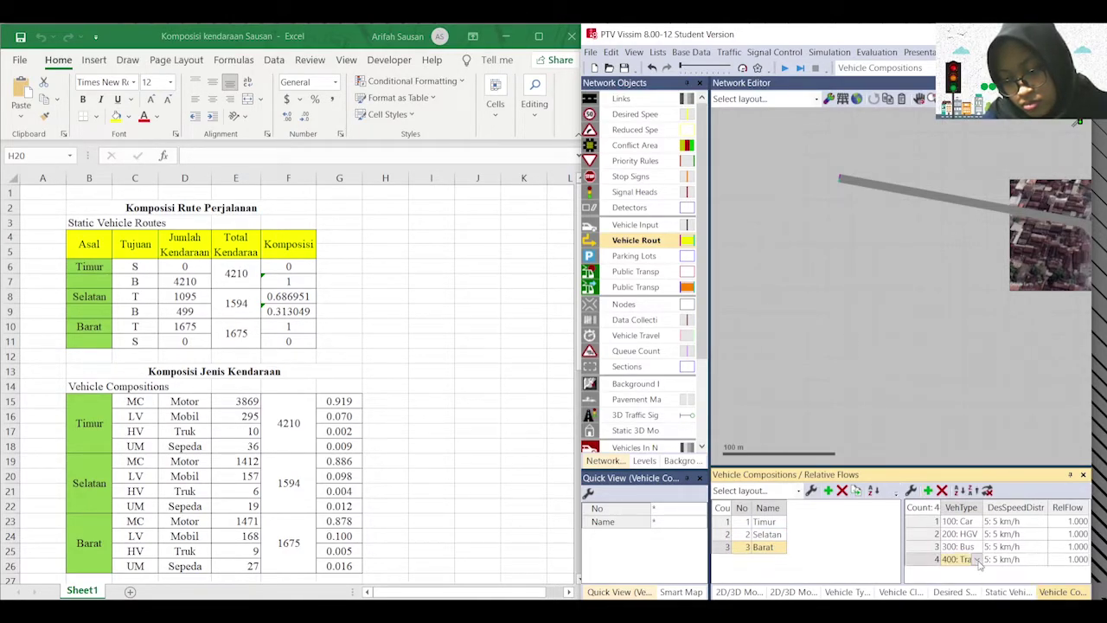
left_click(979, 558)
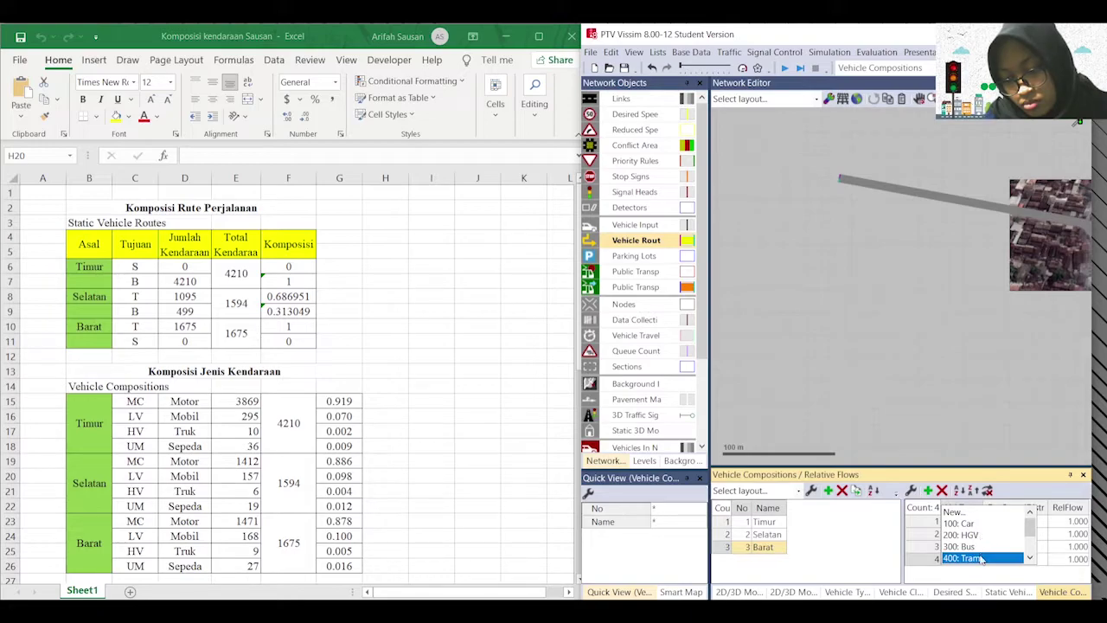
scroll(978, 538, "down", 2)
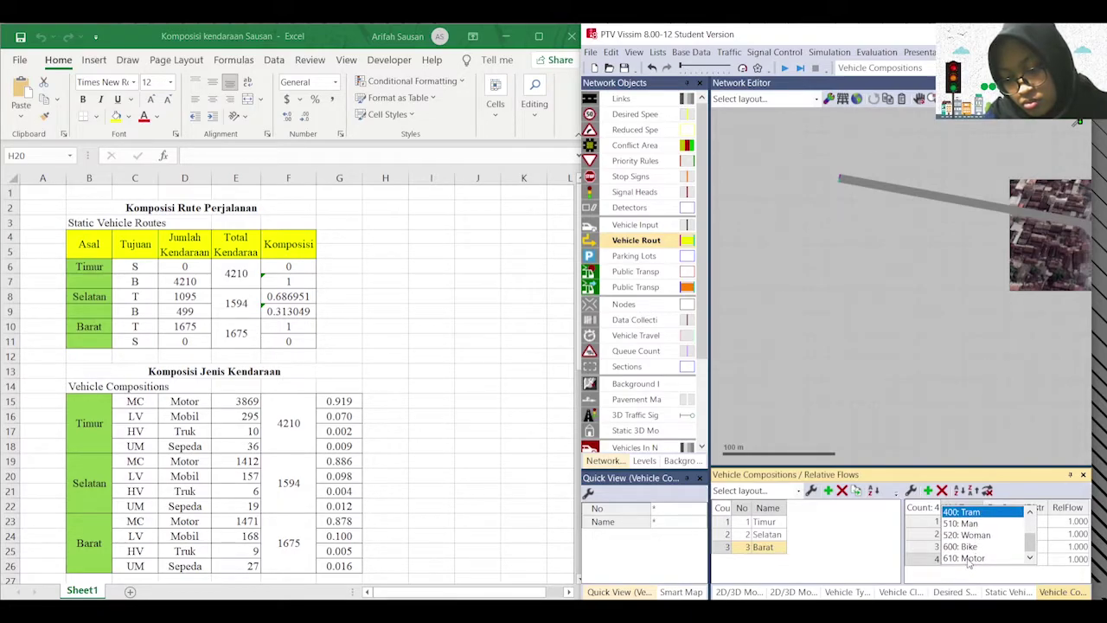
left_click(970, 558)
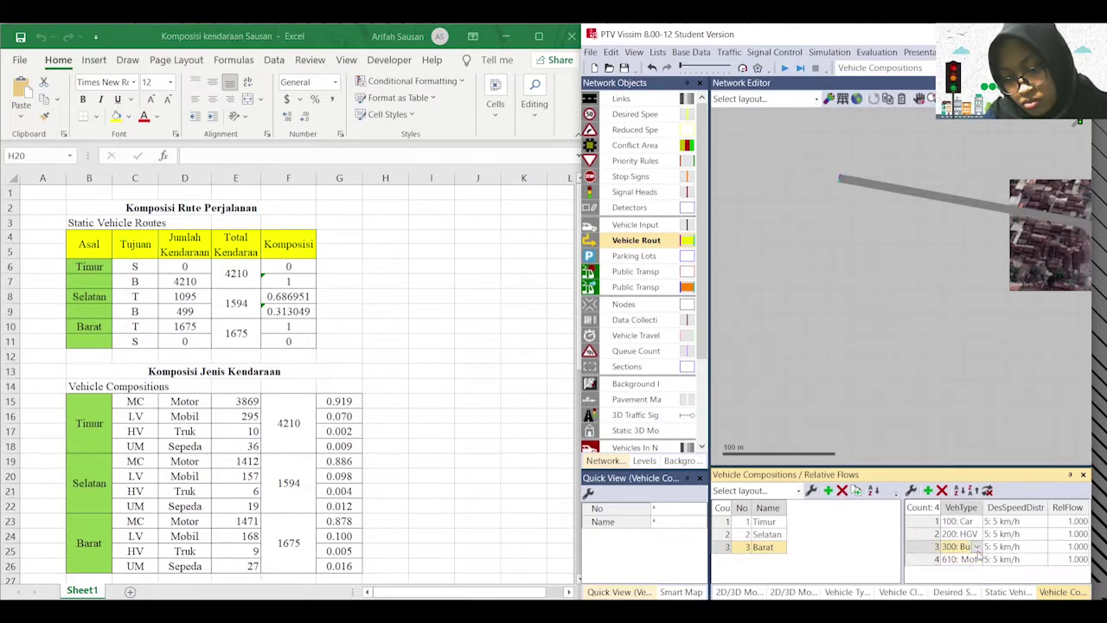
left_click(978, 547)
scroll(980, 543, "down", 2)
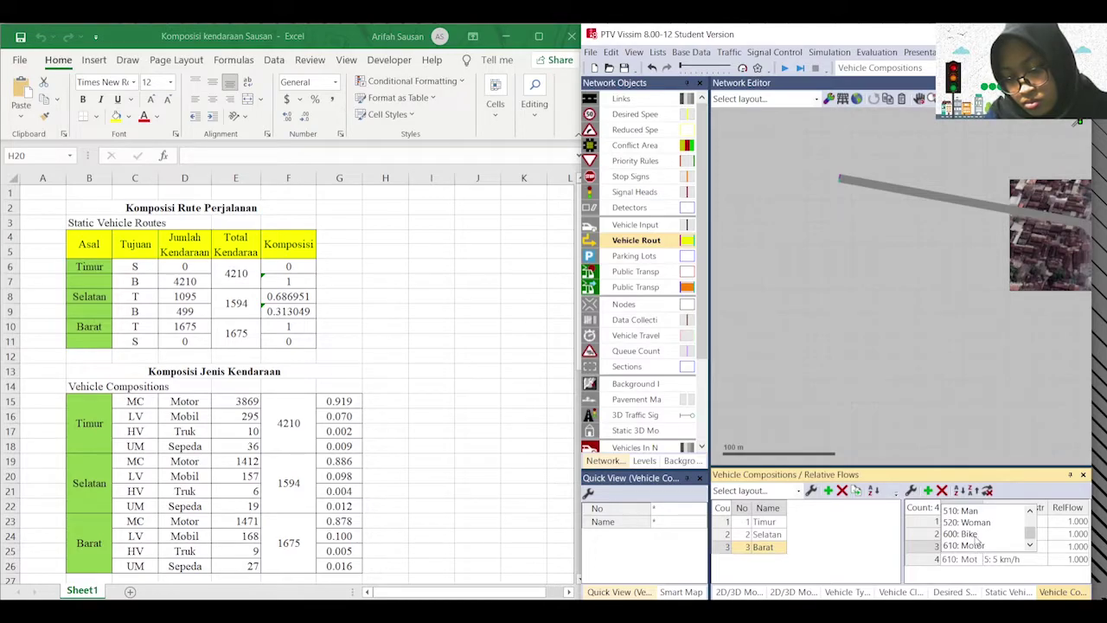
left_click(964, 533)
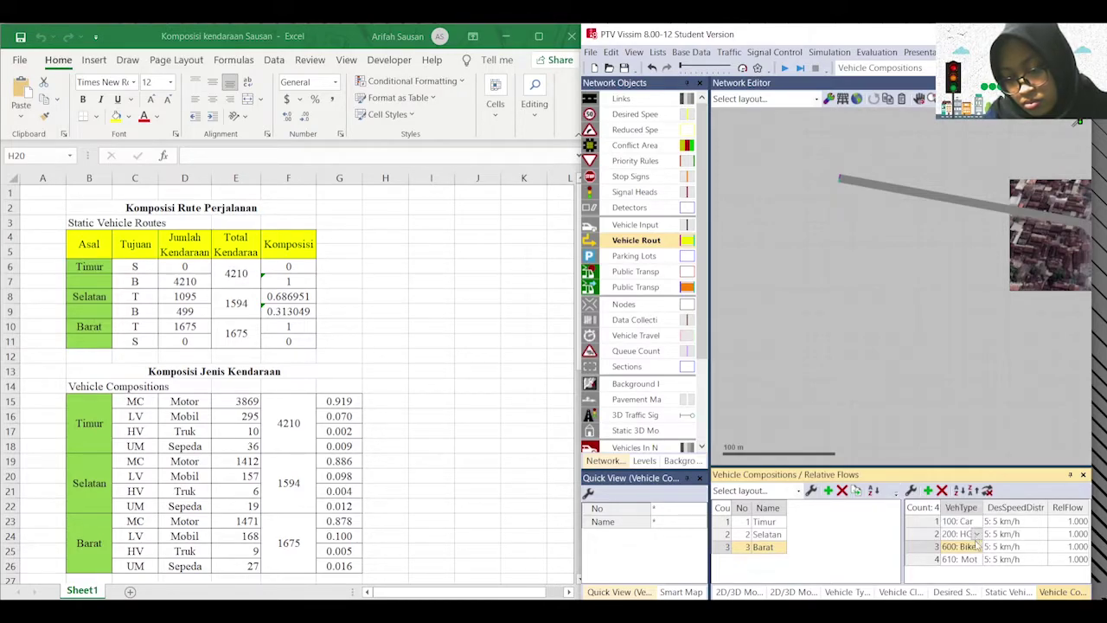
Step: Set the desired speed distribution of the Barat composition's 100: Car flow to 1049: Mobil
left_click(1042, 523)
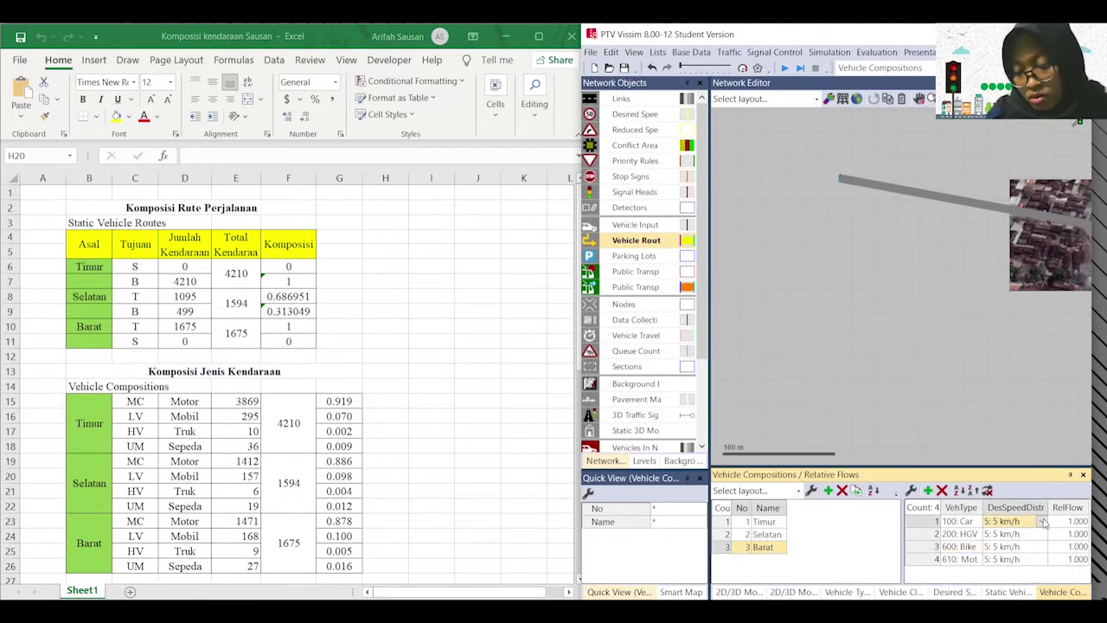
left_click(1043, 522)
scroll(1044, 523, "down", 5)
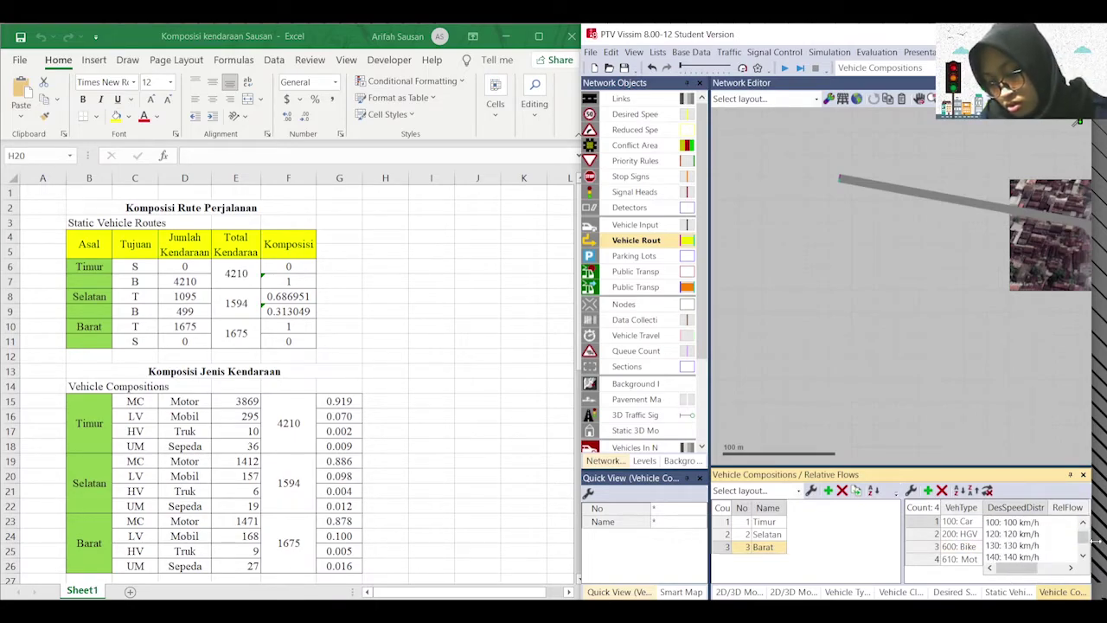
left_click_drag(1088, 540, 1087, 557)
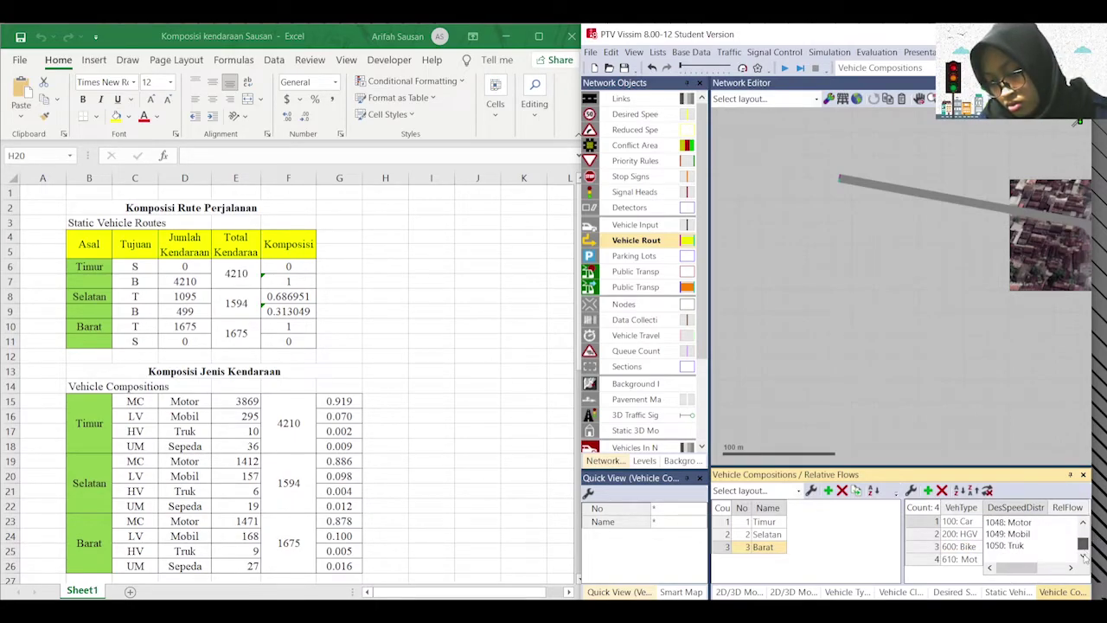
left_click(1019, 557)
Step: Set the desired speed distribution of the Barat composition's 200: HGV flow to 1050: Truk
left_click(1037, 533)
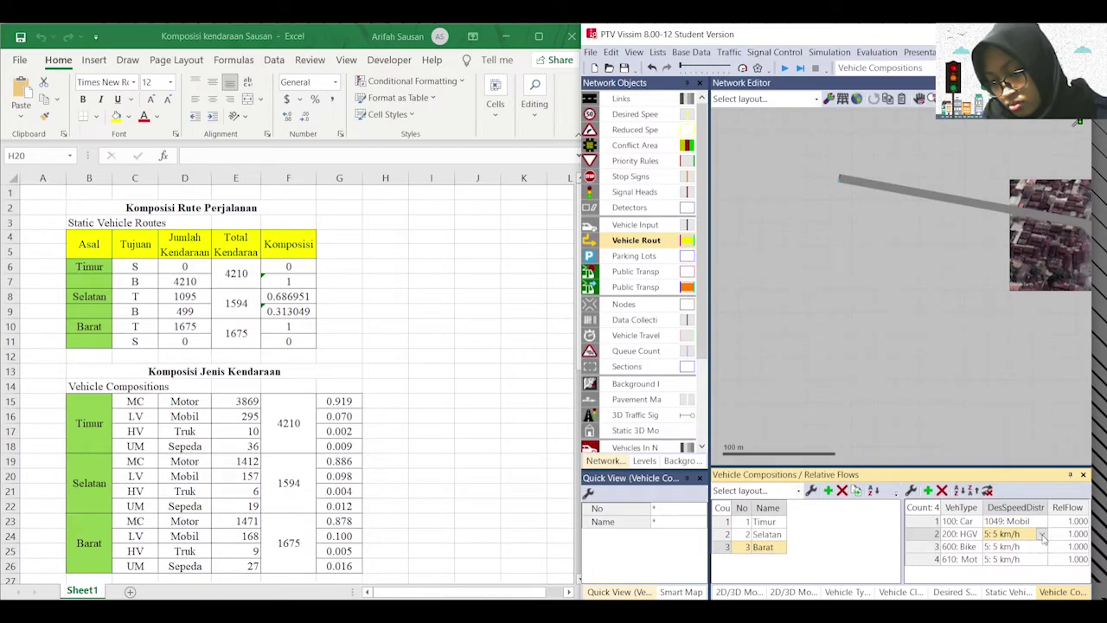
left_click(1042, 534)
scroll(1054, 549, "down", 6)
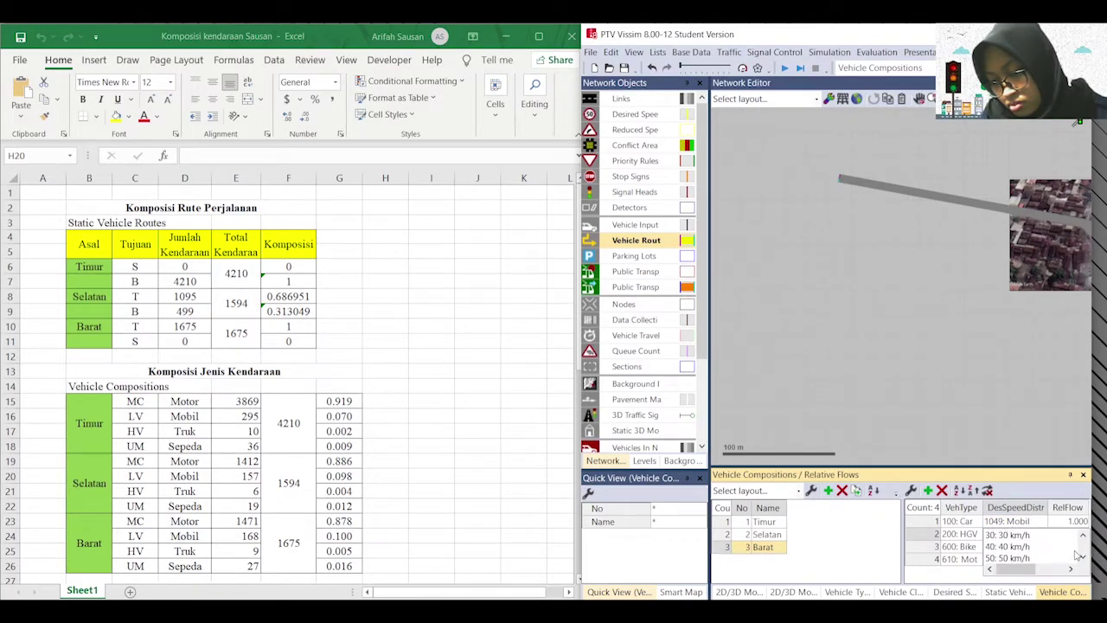
scroll(1055, 546, "down", 6)
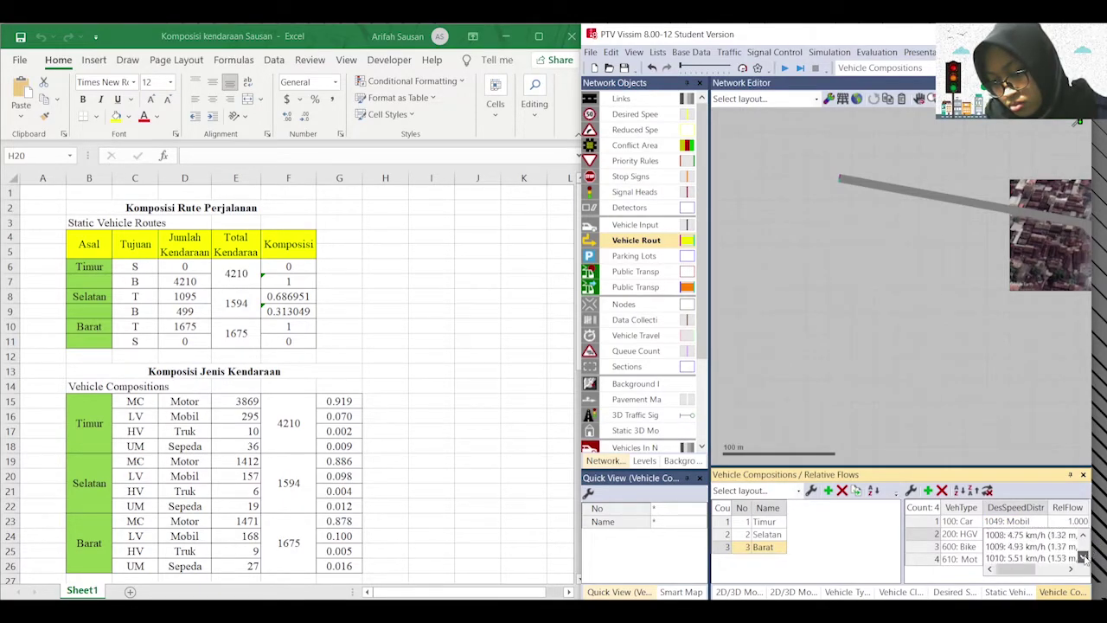
scroll(1035, 541, "down", 3)
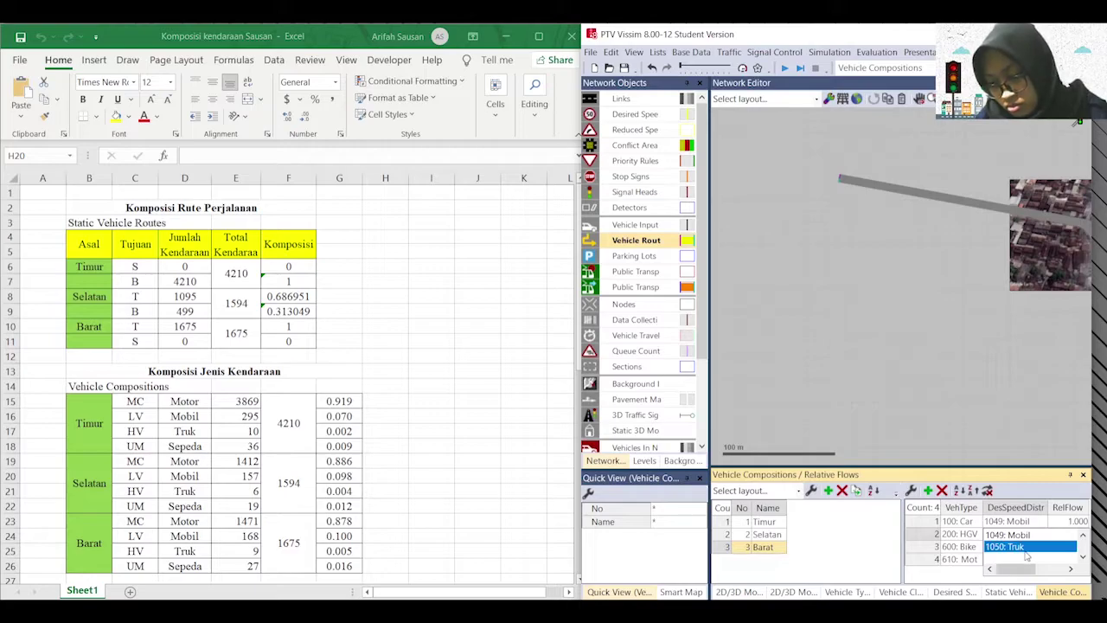
Step: Set the desired speed distribution of the Barat composition's 600: Bike flow to 1047: Sepeda
scroll(1033, 554, "up", 10)
scroll(1040, 550, "down", 10)
scroll(1042, 540, "down", 7)
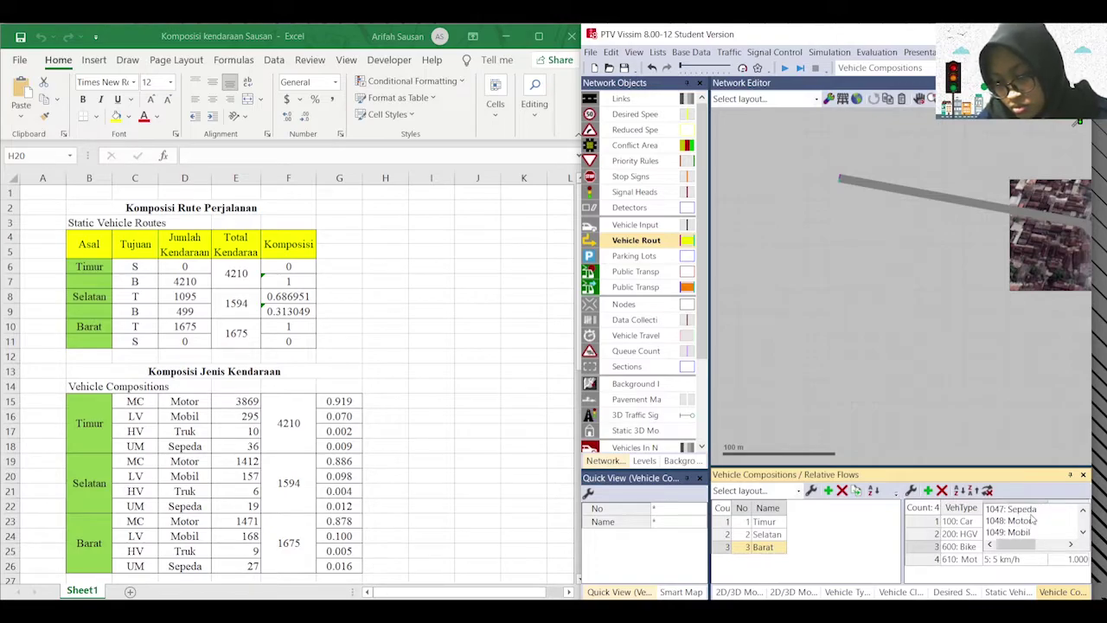
key("Escape")
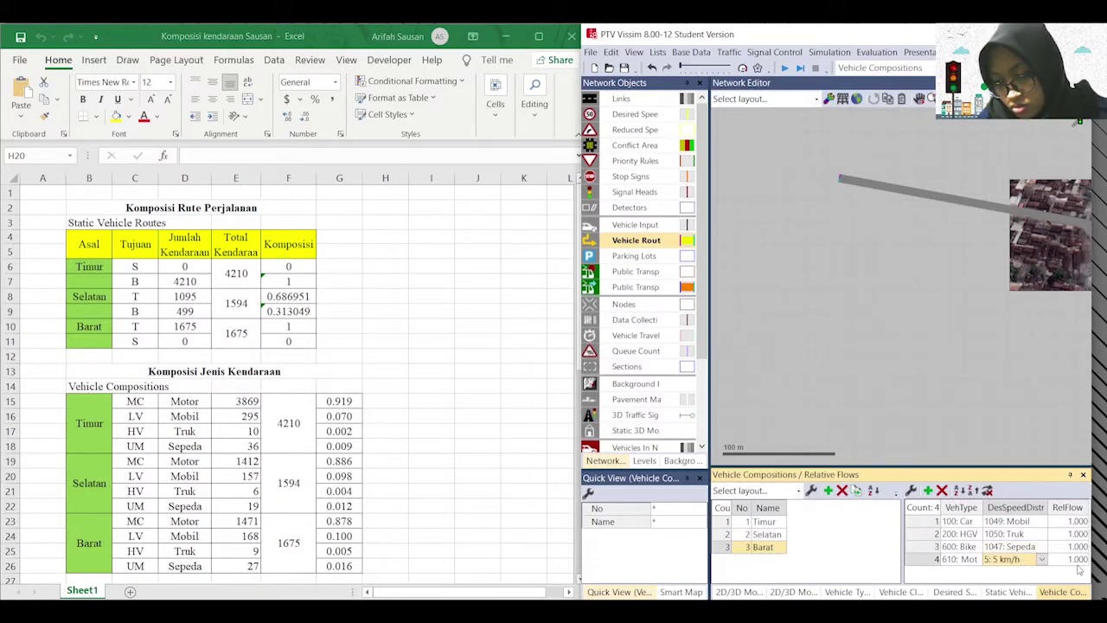
Step: Set the desired speed distribution of the Barat composition's 610: Motor flow to 1048: Motor
left_click(1048, 560)
scroll(1038, 535, "down", 4)
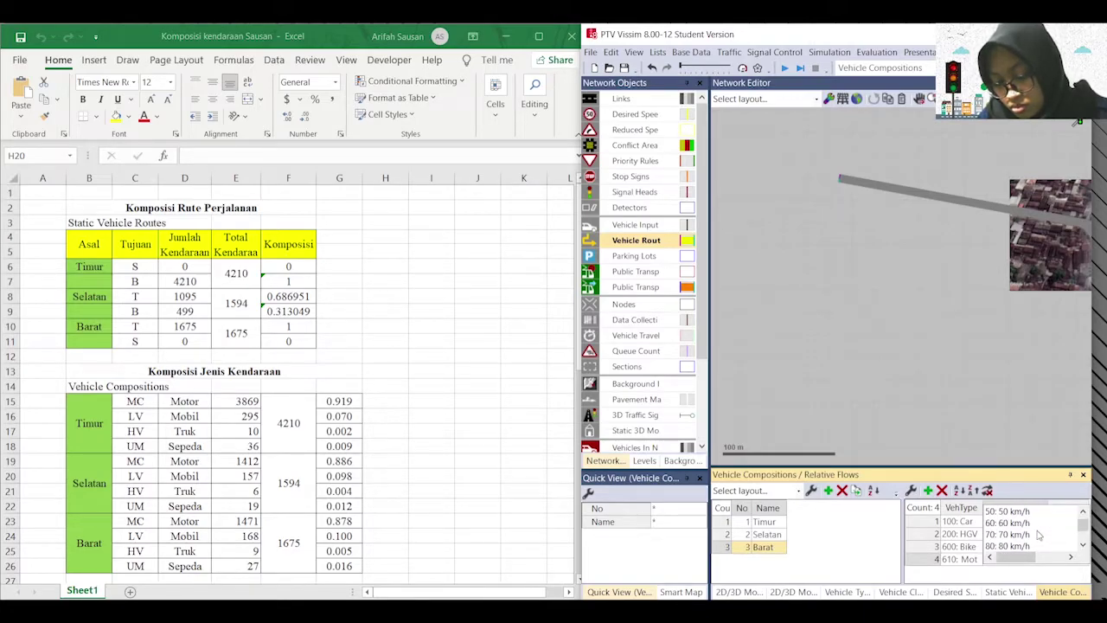
scroll(1037, 535, "down", 10)
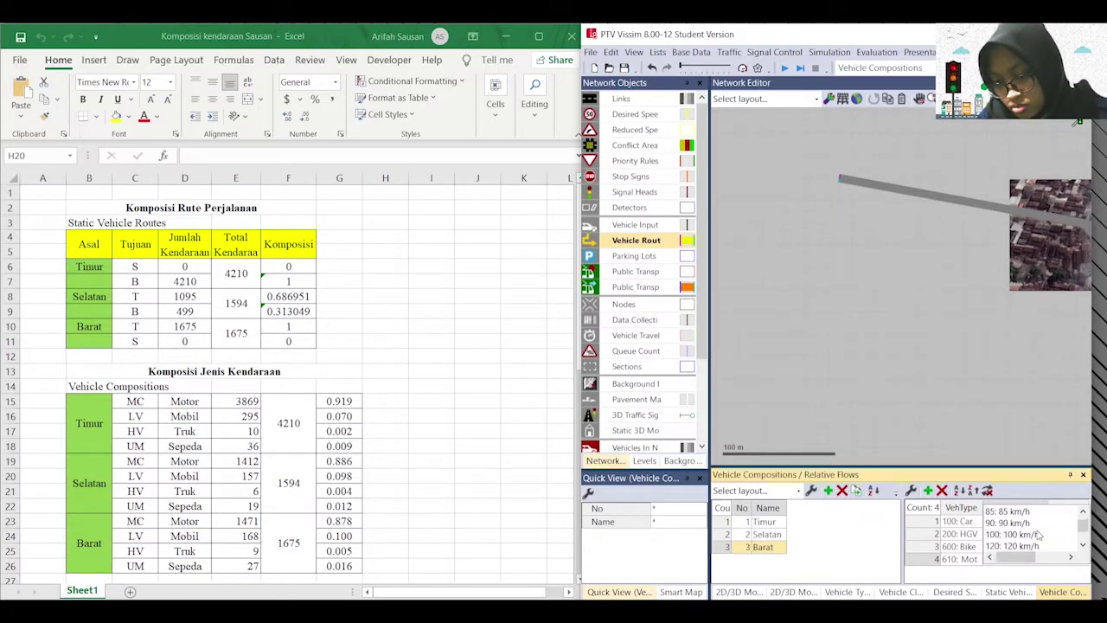
scroll(1038, 534, "down", 5)
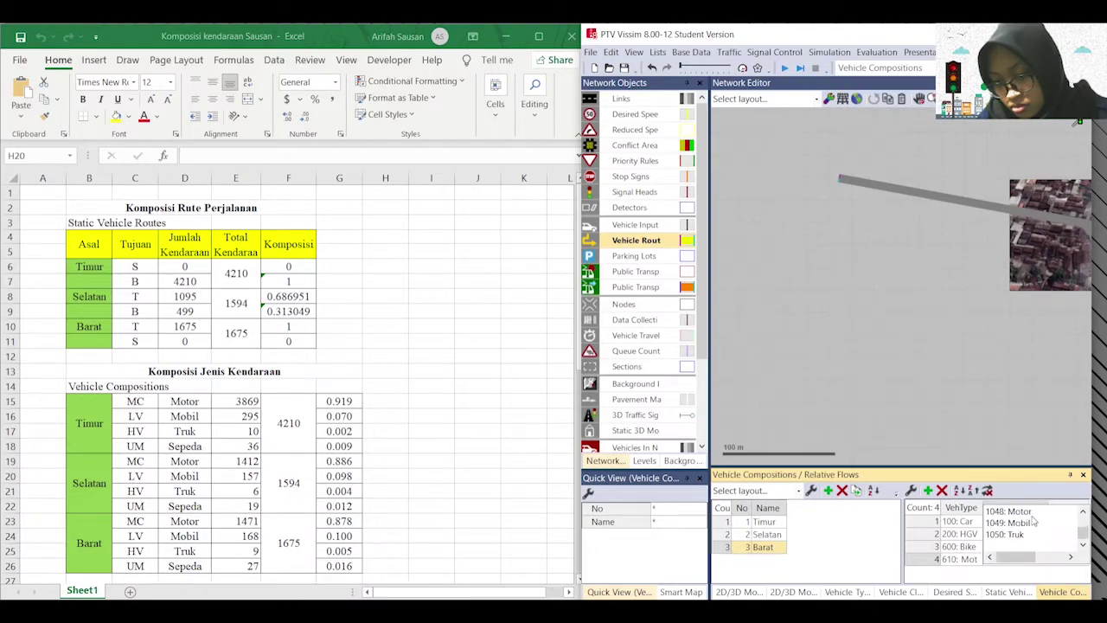
left_click(1032, 512)
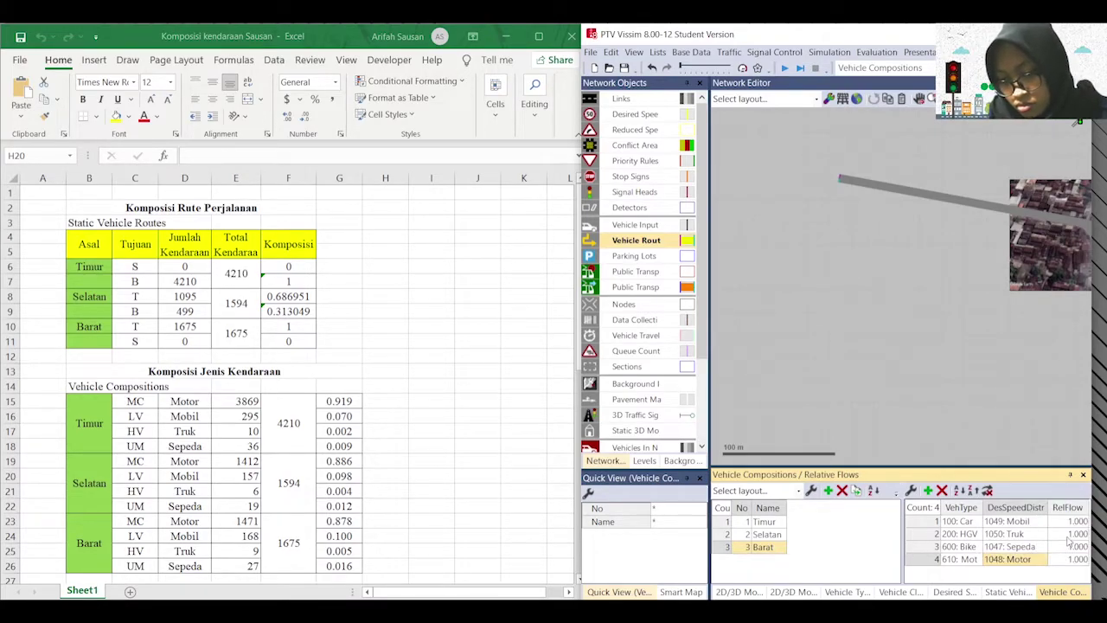
Step: Set the Barat composition's relative flows to 0.100 for Car, 0.005 for HGV, 0.016 for Bike and 0.878 for Motor
left_click(1072, 523)
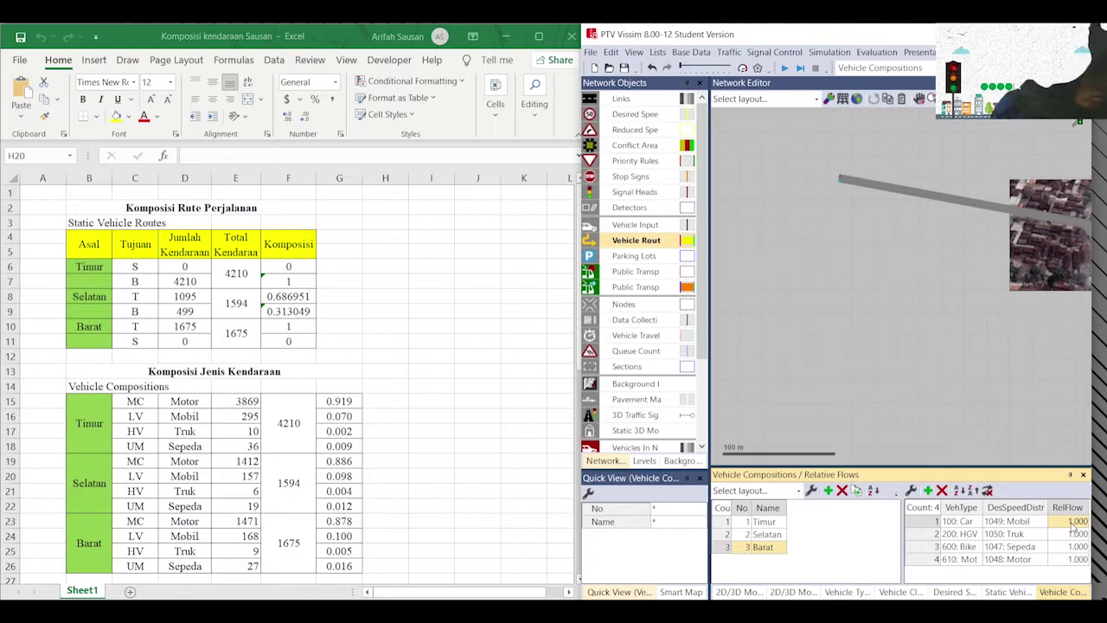
scroll(484, 471, "down", 2)
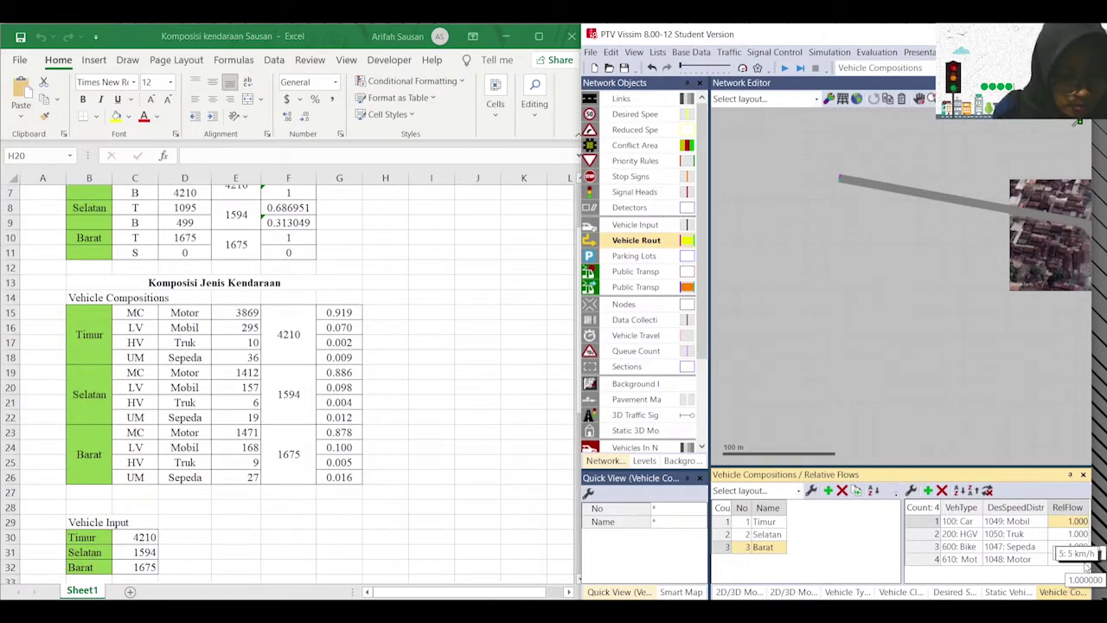
type("0.100")
key("Return")
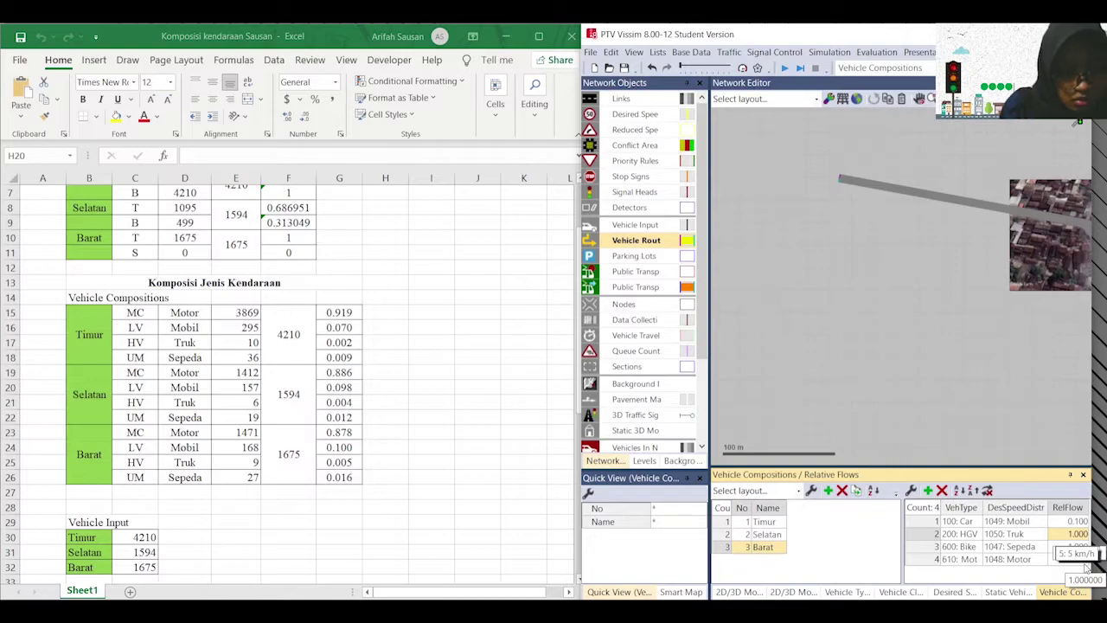
type("0")
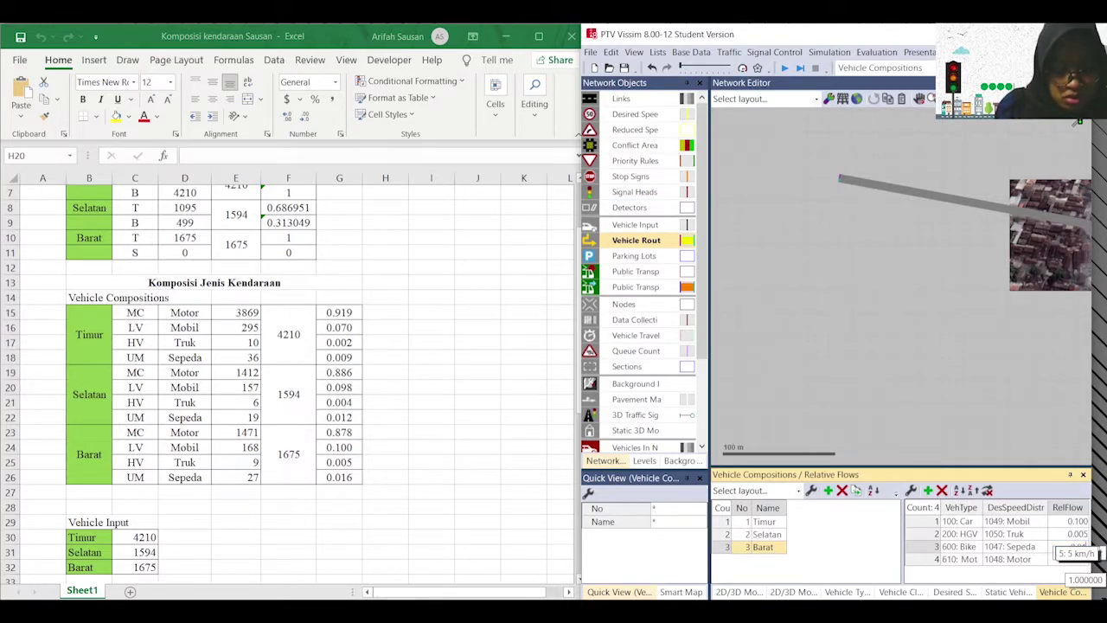
left_click(1081, 561)
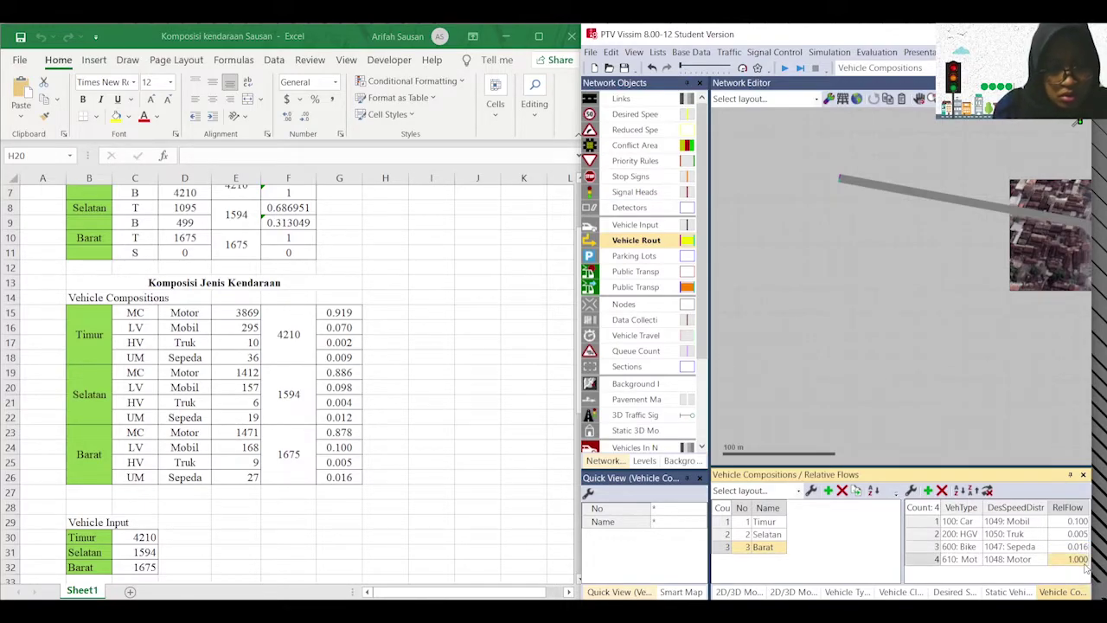
type("0.878")
key("Return")
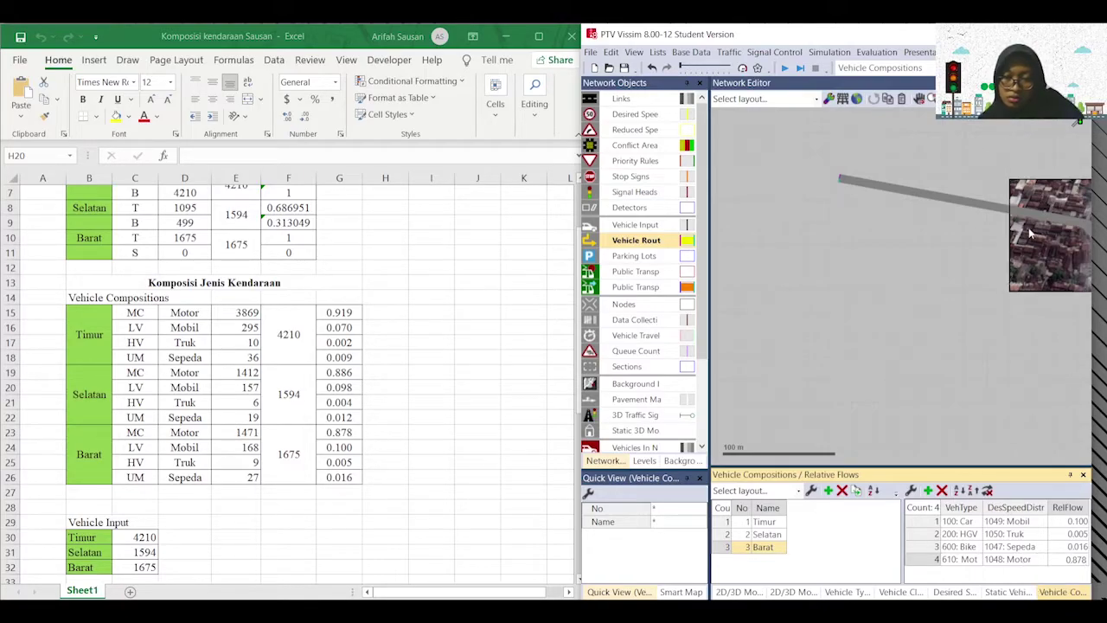
Step: In the static routing decision on Jl. Godean (Timur), set the relative flow of the route to Jl. Sidoarum-bantulan to 0
key("super+Up")
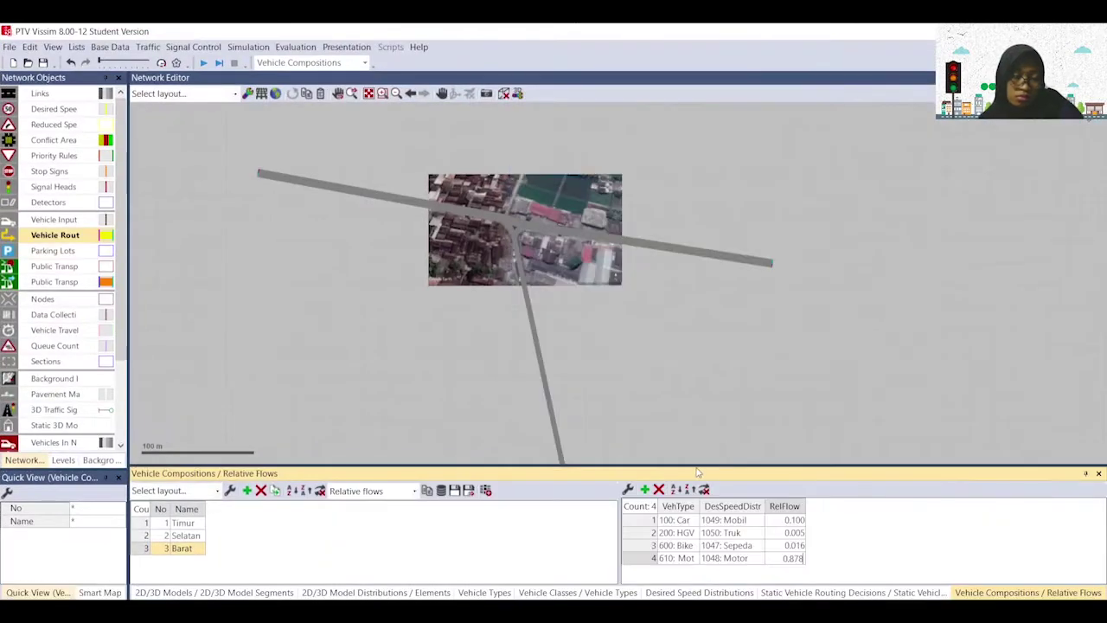
left_click(852, 592)
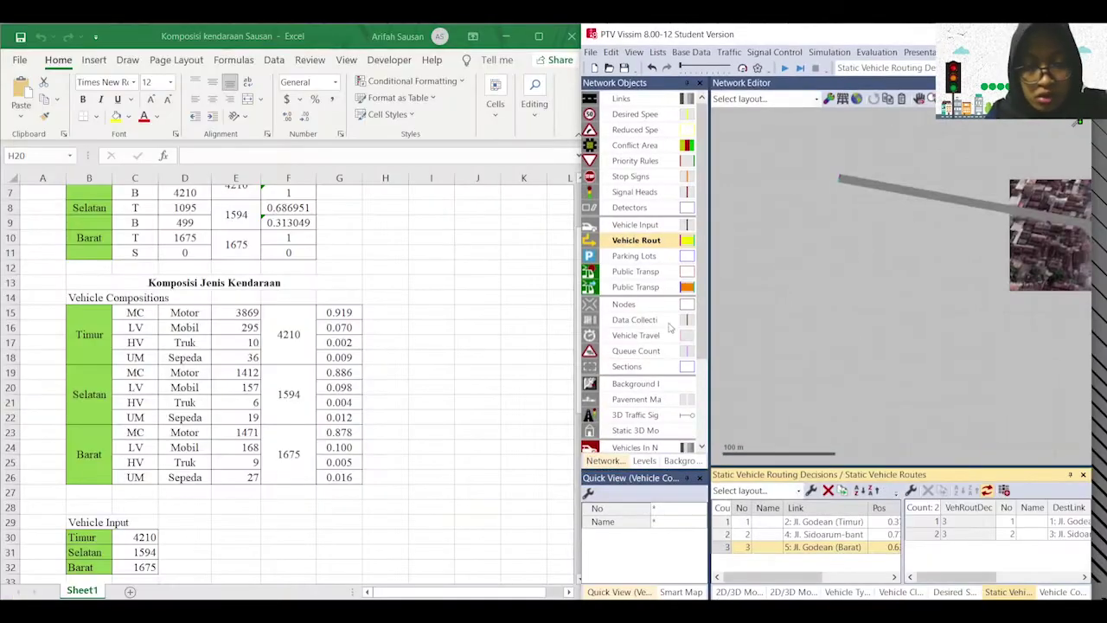
scroll(538, 489, "up", 2)
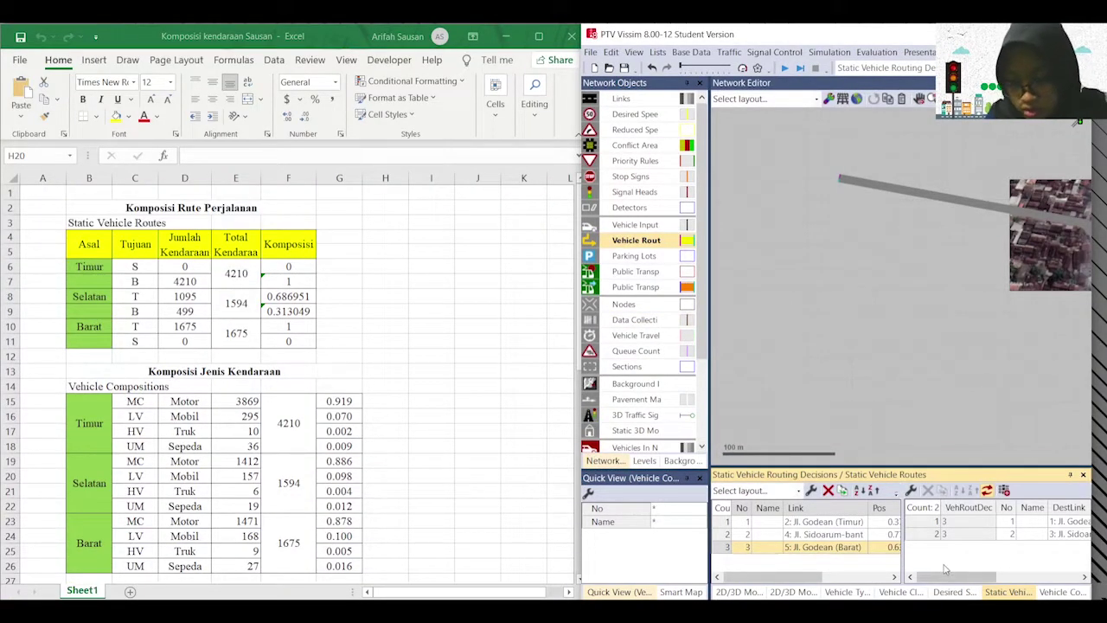
left_click(726, 521)
left_click_drag(951, 577, 1072, 571)
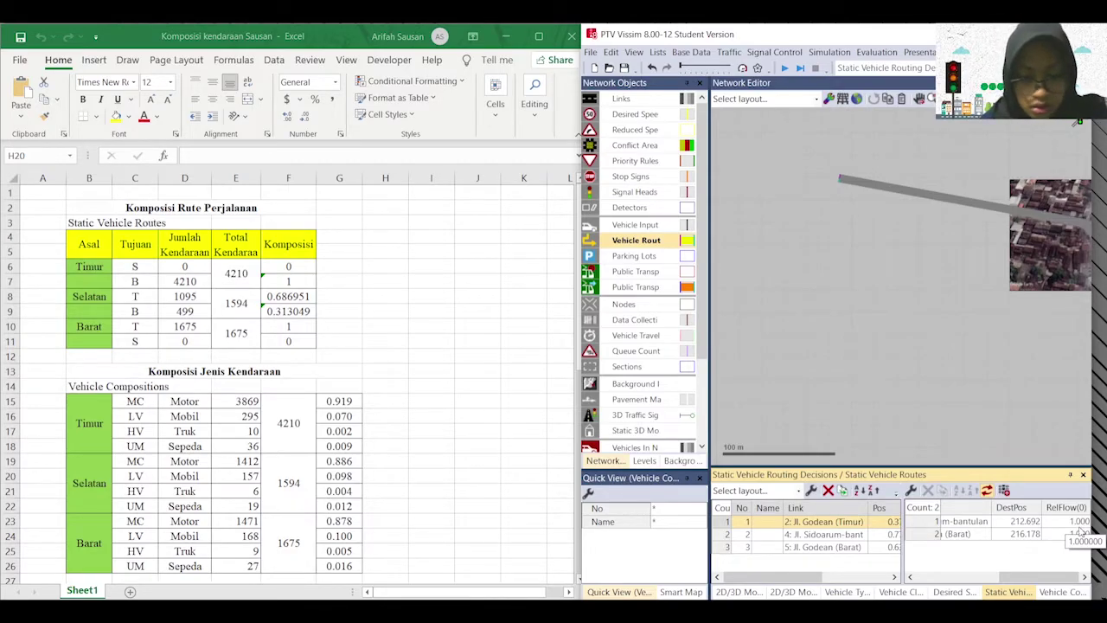
left_click(1079, 527)
type("0")
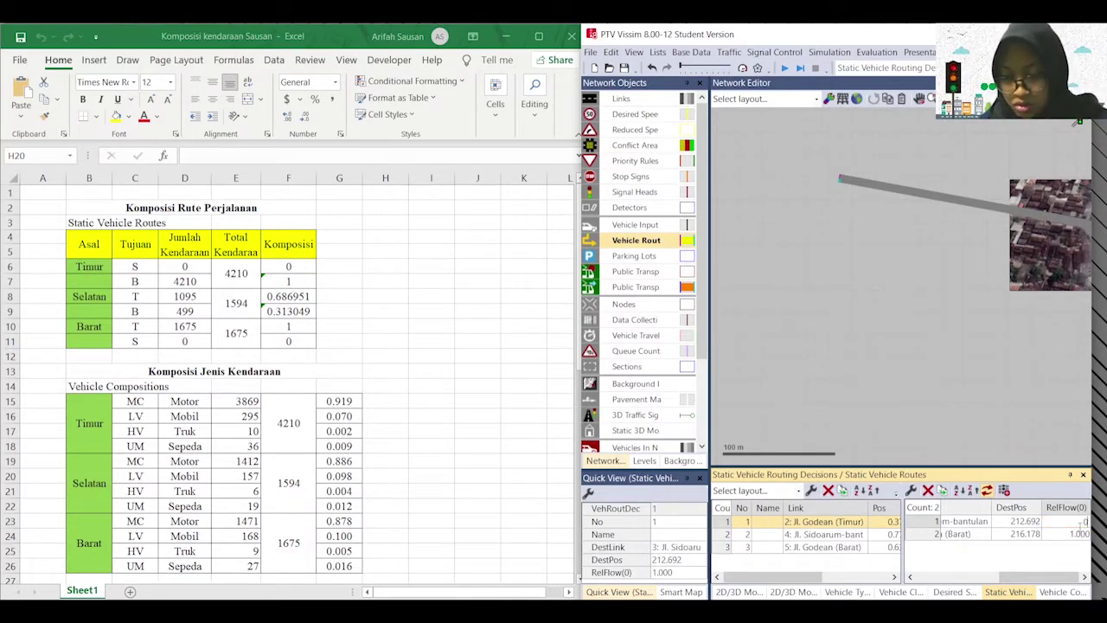
Step: In the Jl. Sidoarum-bantulan routing decision, set the relative flows to 0.687 for the Timur route and 0.313 for the Barat route
left_click(727, 535)
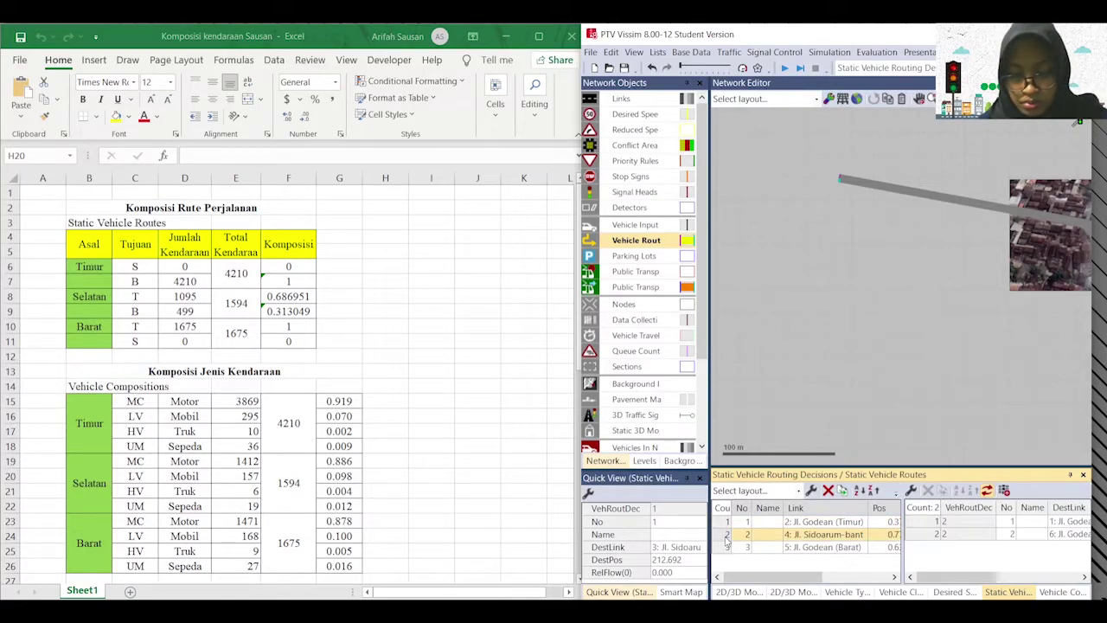
left_click_drag(990, 576, 1075, 572)
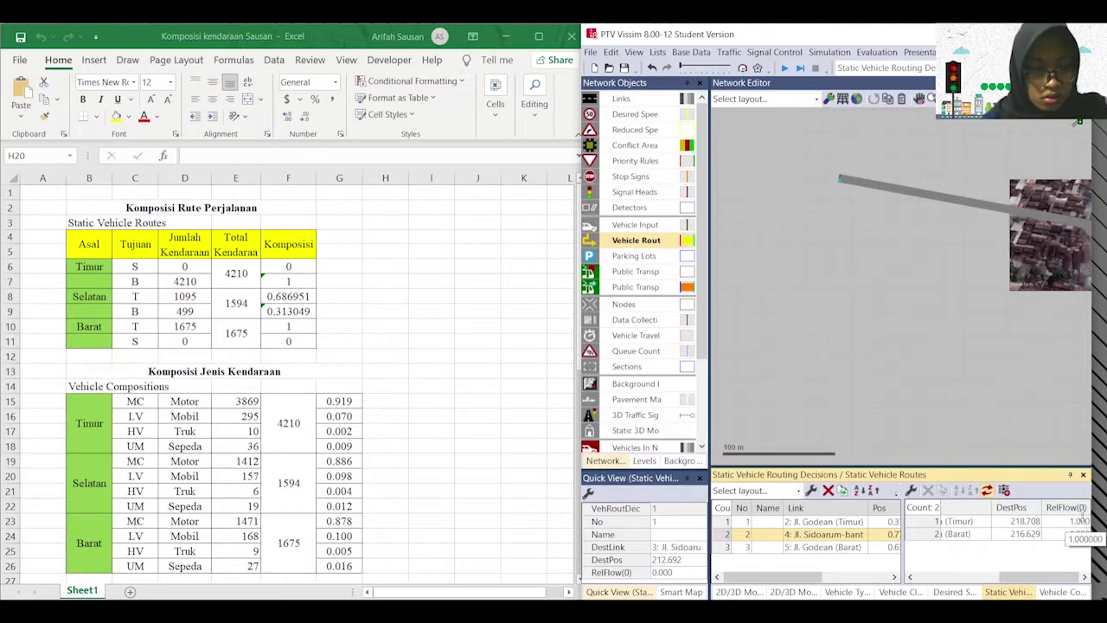
left_click(1066, 533)
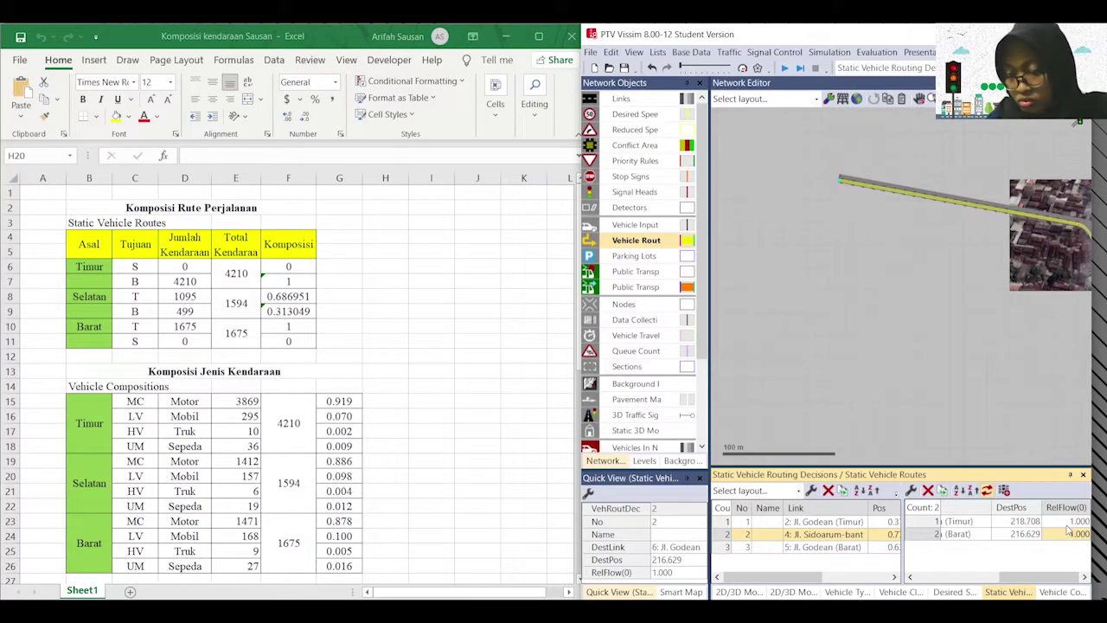
left_click(1072, 522)
type("0.")
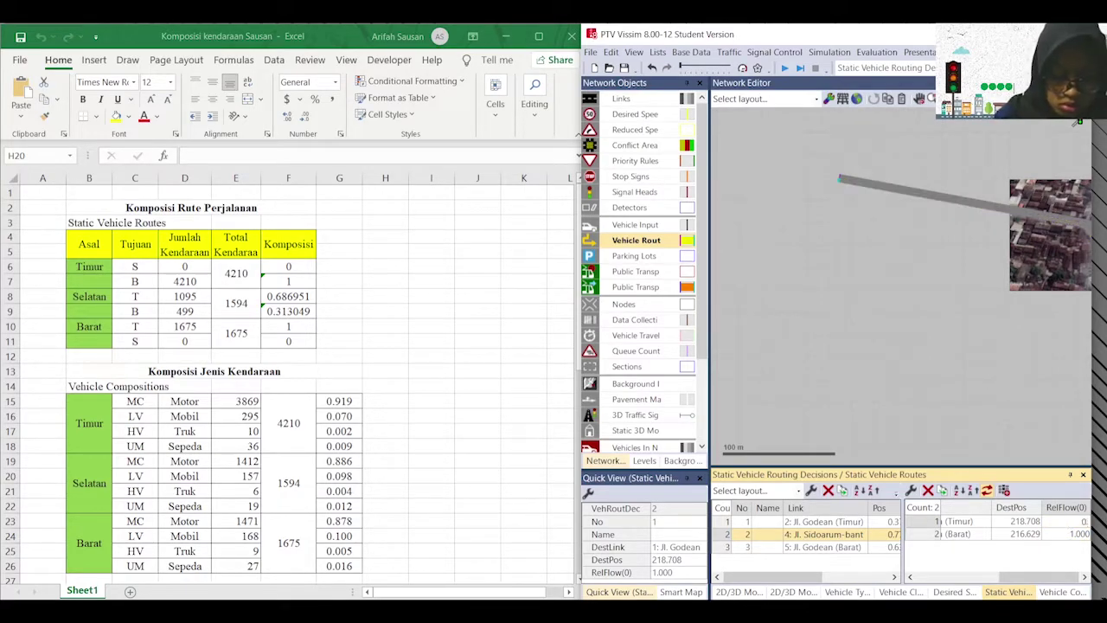
type("687")
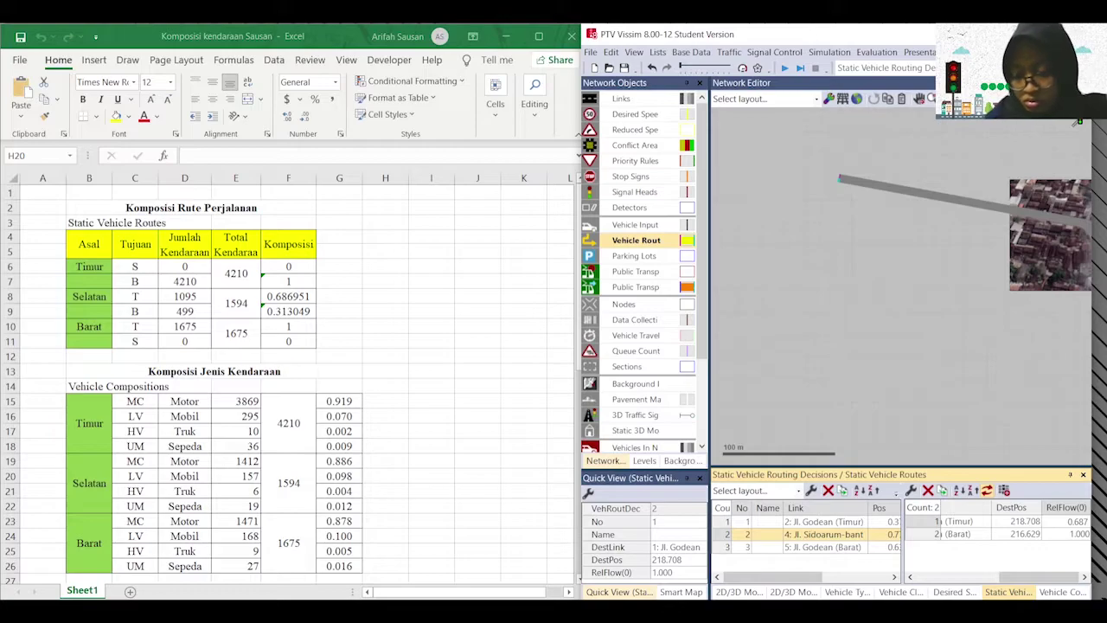
left_click(1072, 533)
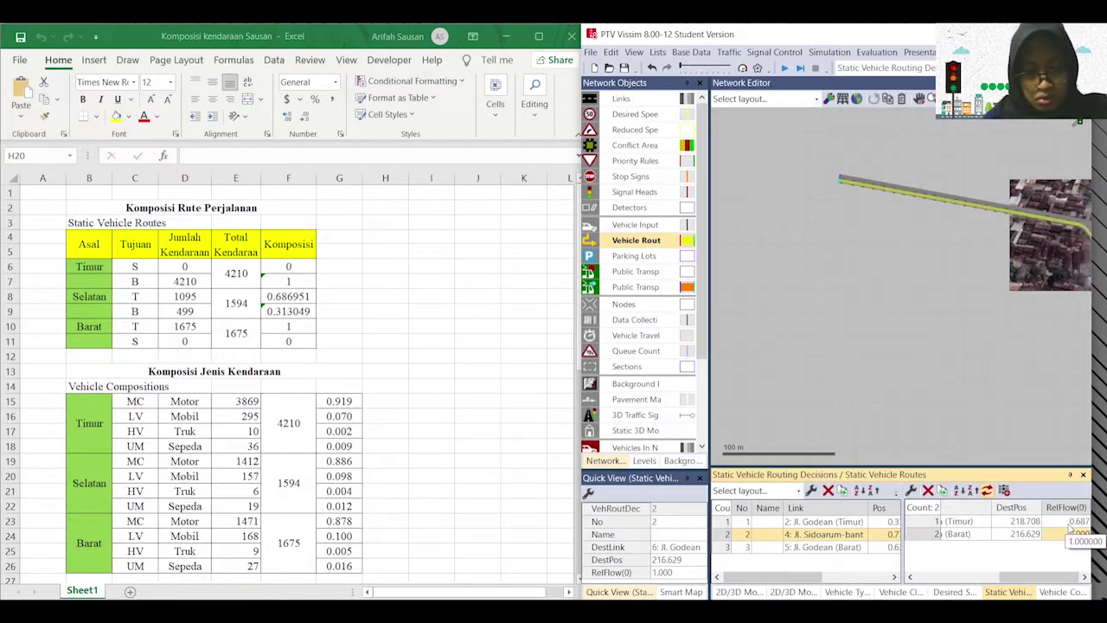
type("0.313")
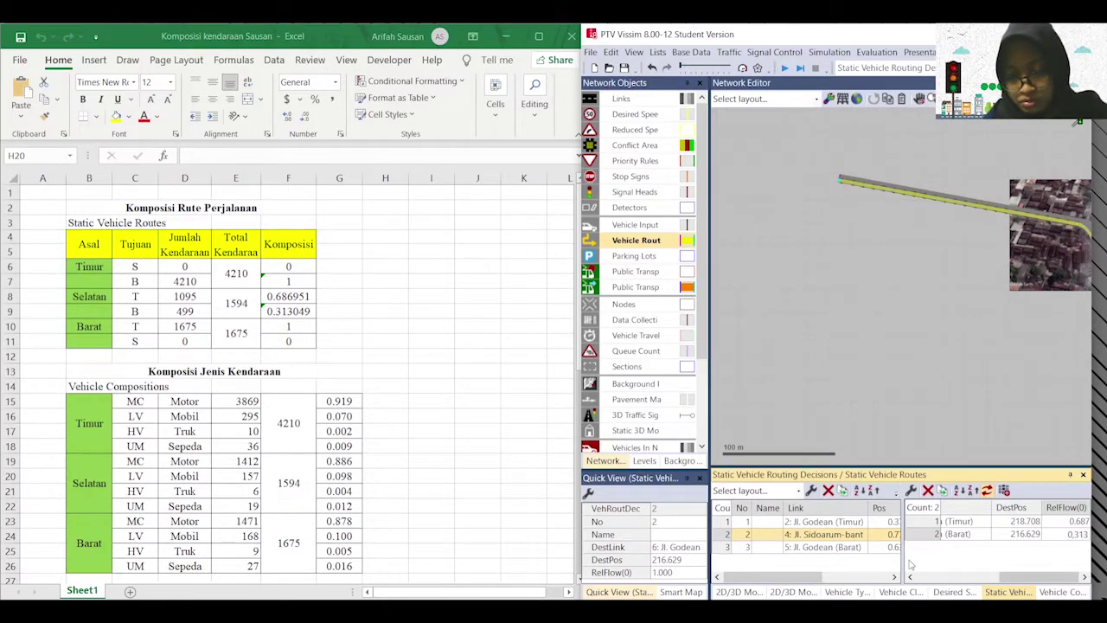
Step: In the static routing decision on Jl. Godean (Barat), set the relative flow of the route to Jl. Godean (Timur) to 0
left_click(726, 550)
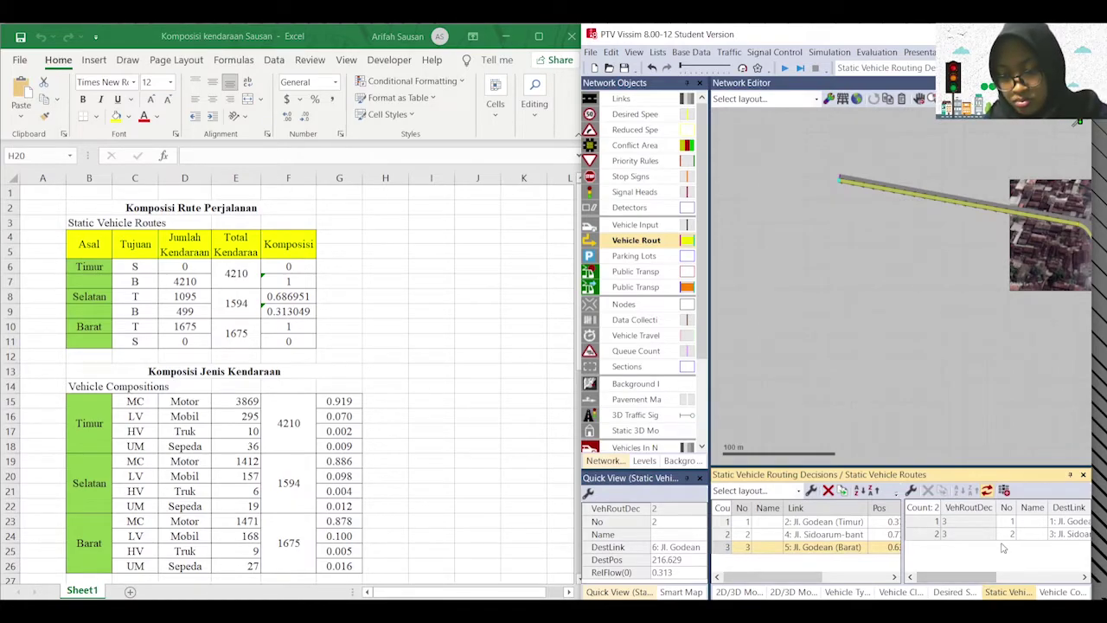
left_click_drag(959, 577, 1081, 573)
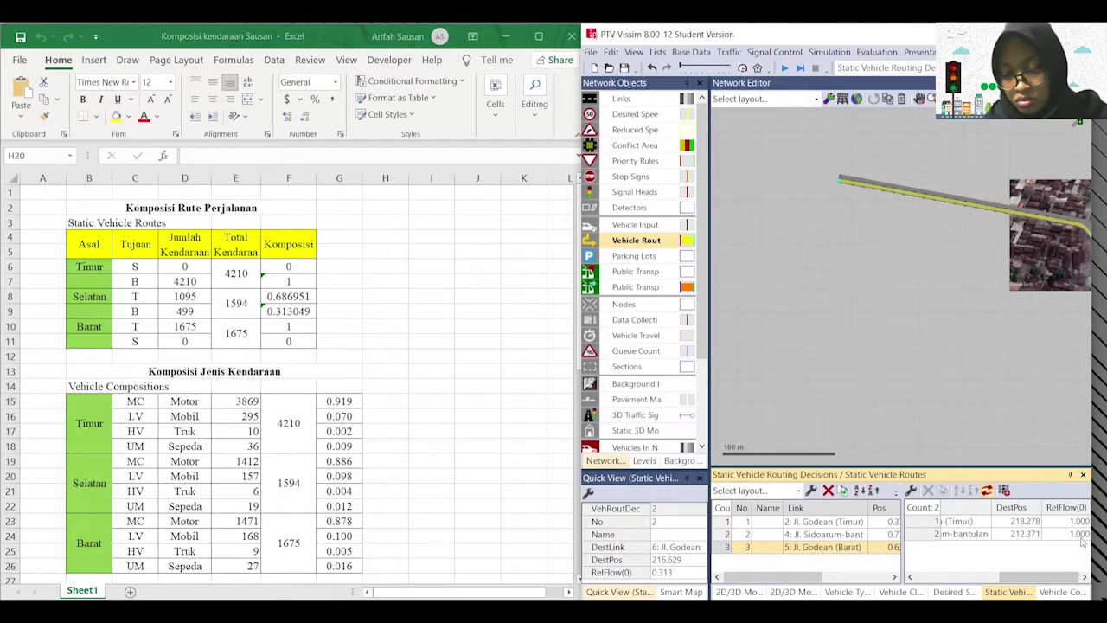
double_click(1080, 534)
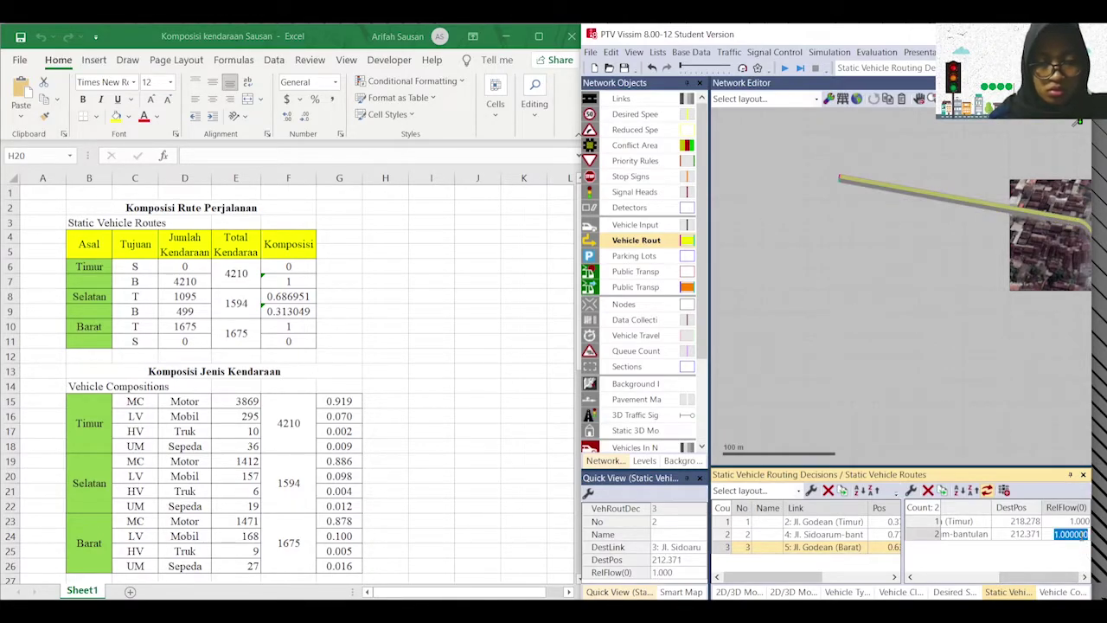
left_click(1079, 522)
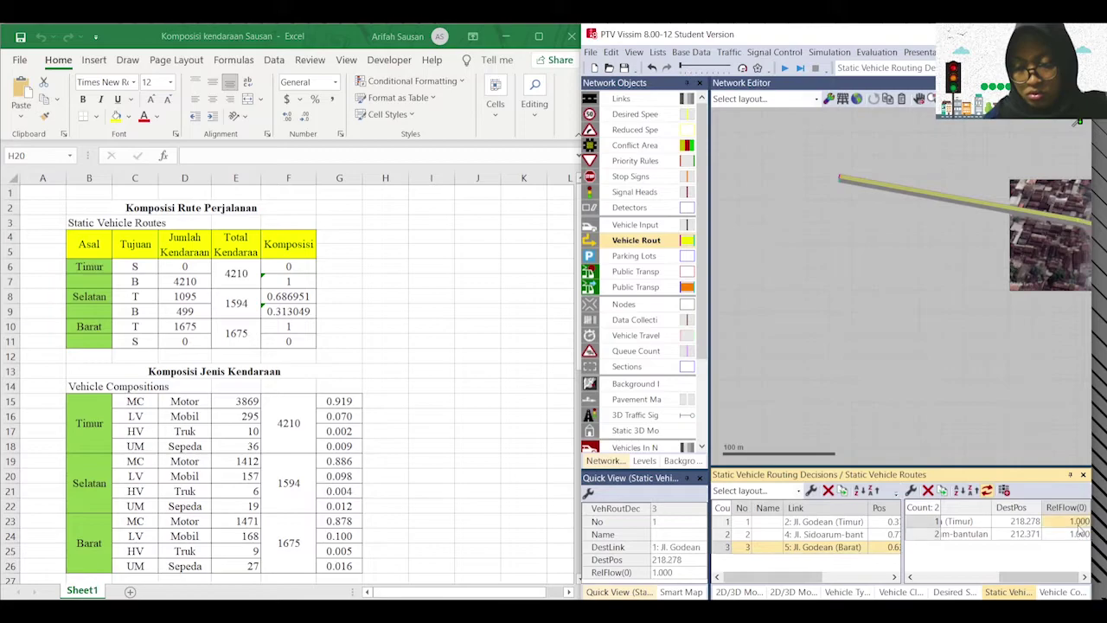
type("0")
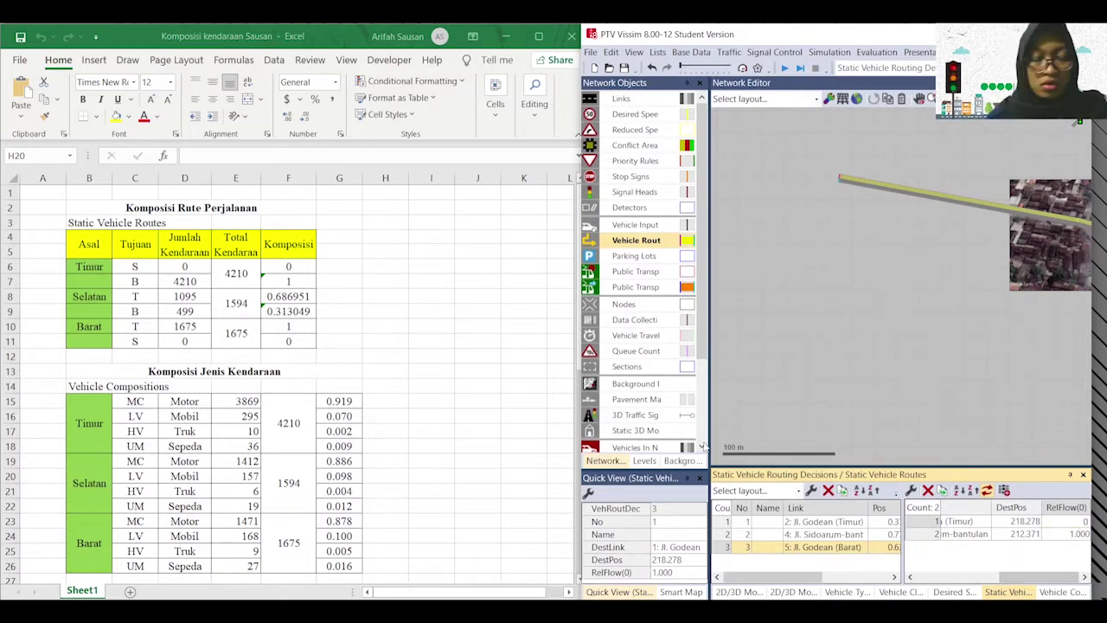
Step: Maximize the Vissim window and review the relative flows of the Barat vehicle composition
left_click(507, 38)
double_click(761, 34)
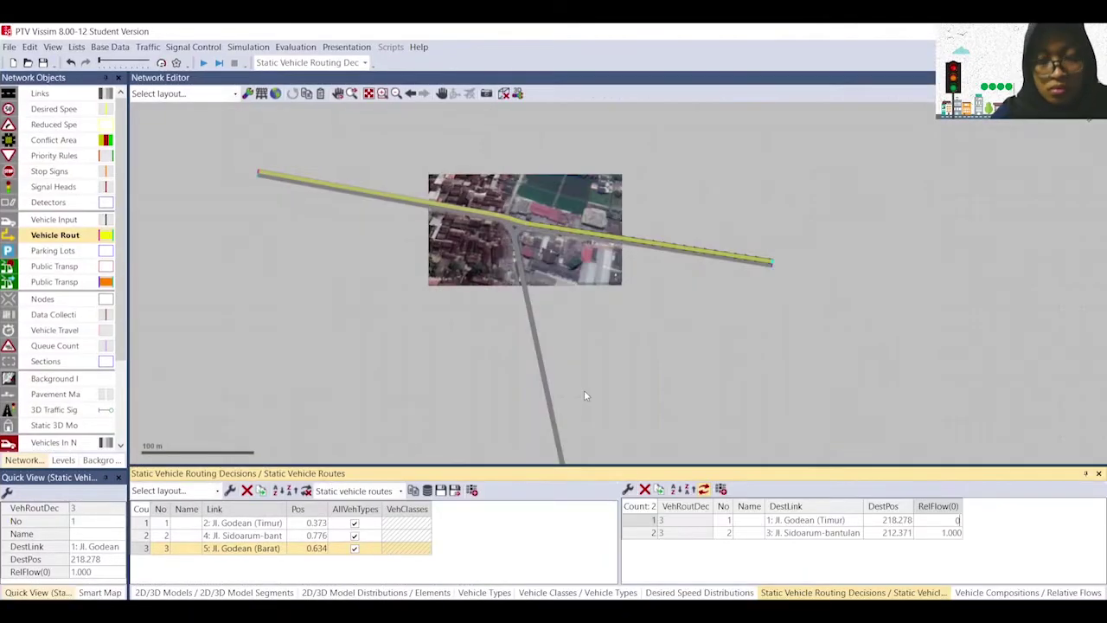
left_click(1001, 593)
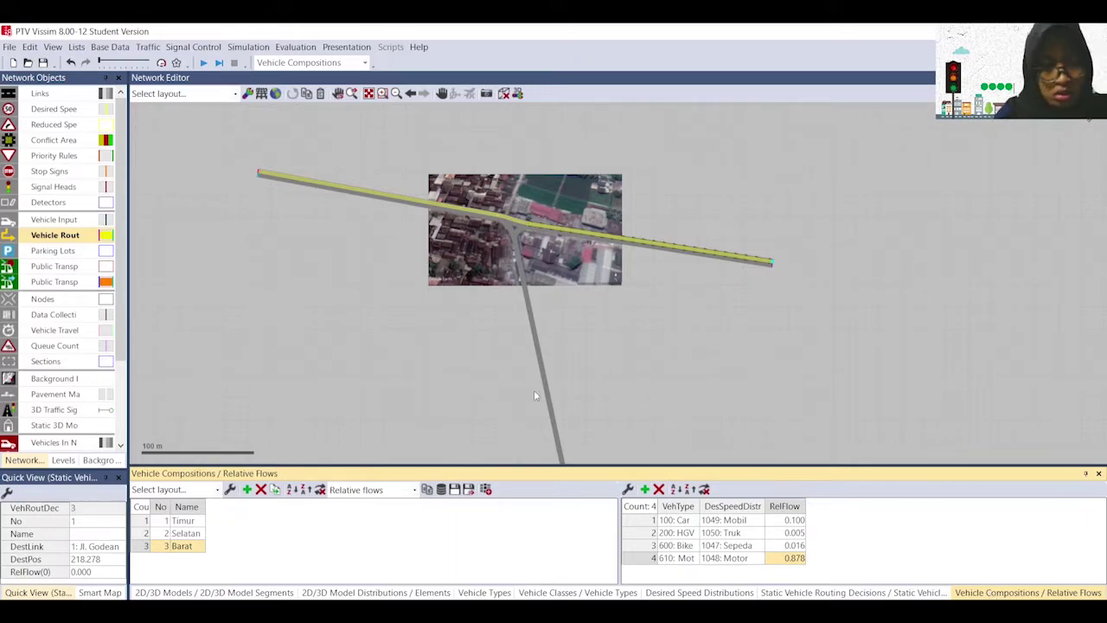
Step: Add new vehicle inputs on the Jl. Godean (Timur) link and the Jl. Sidoarum-bantulan link
left_click(61, 221)
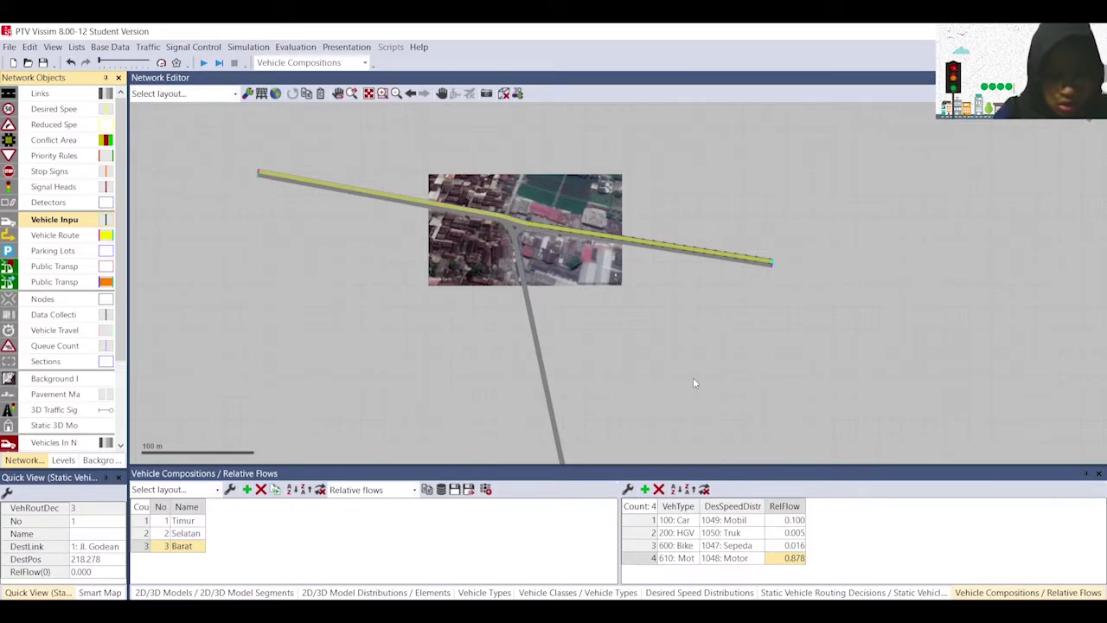
scroll(666, 276, "up", 2)
scroll(662, 284, "down", 2)
left_click_drag(663, 307, 657, 279)
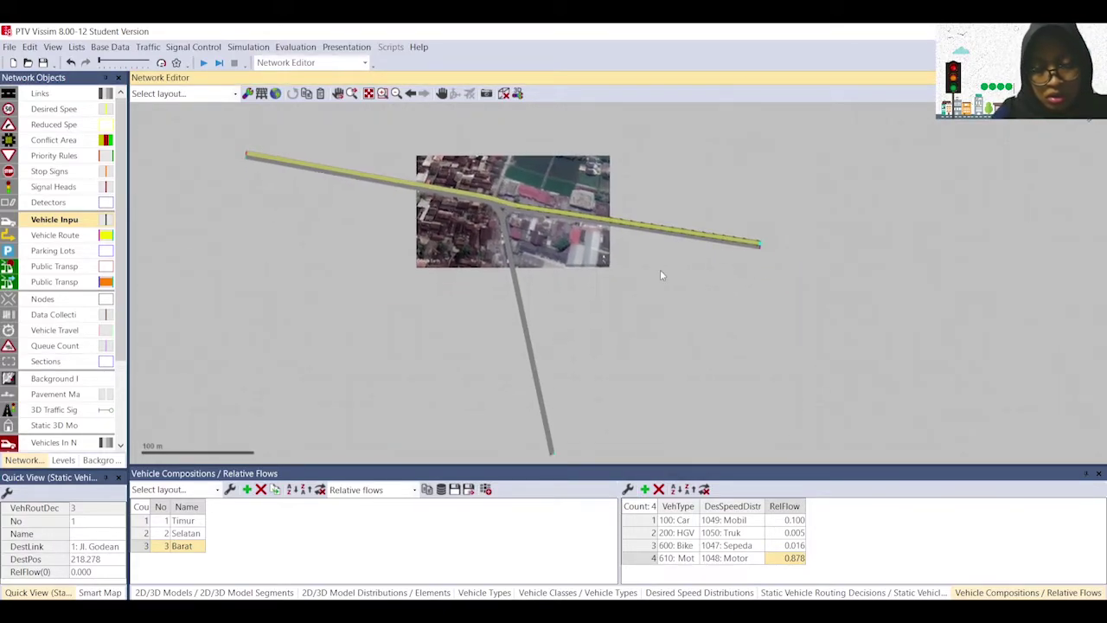
scroll(678, 238, "up", 1)
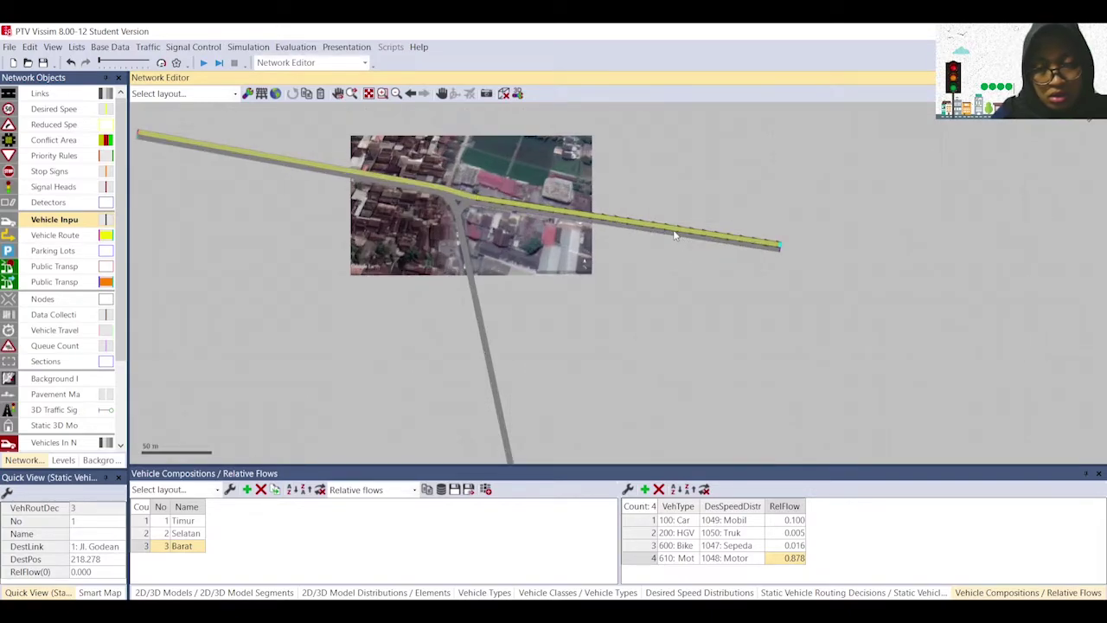
right_click(666, 233)
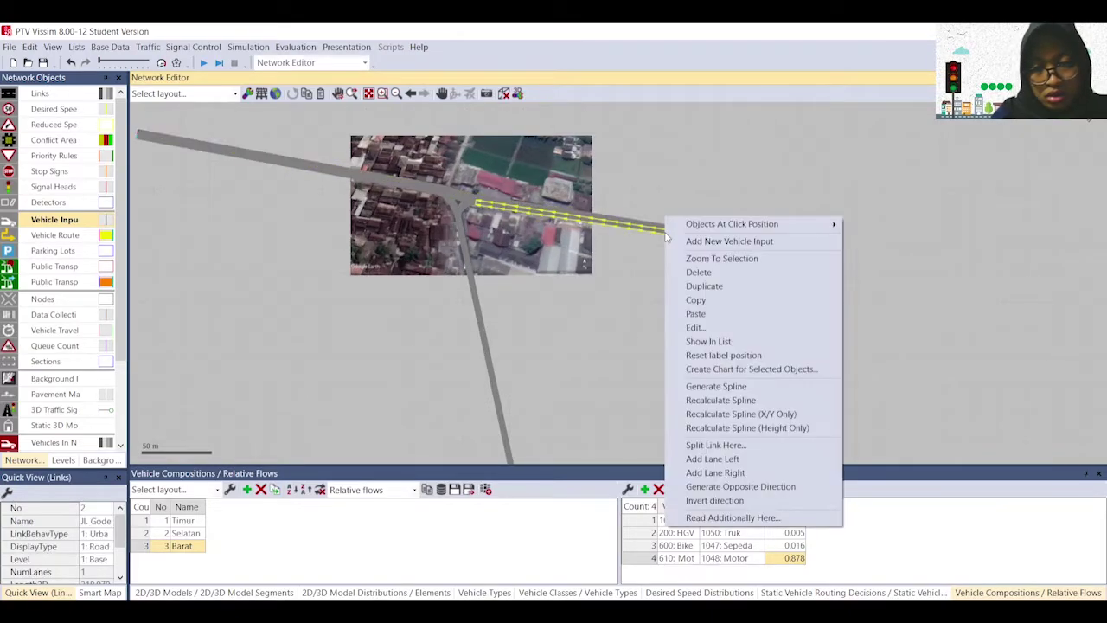
left_click(778, 241)
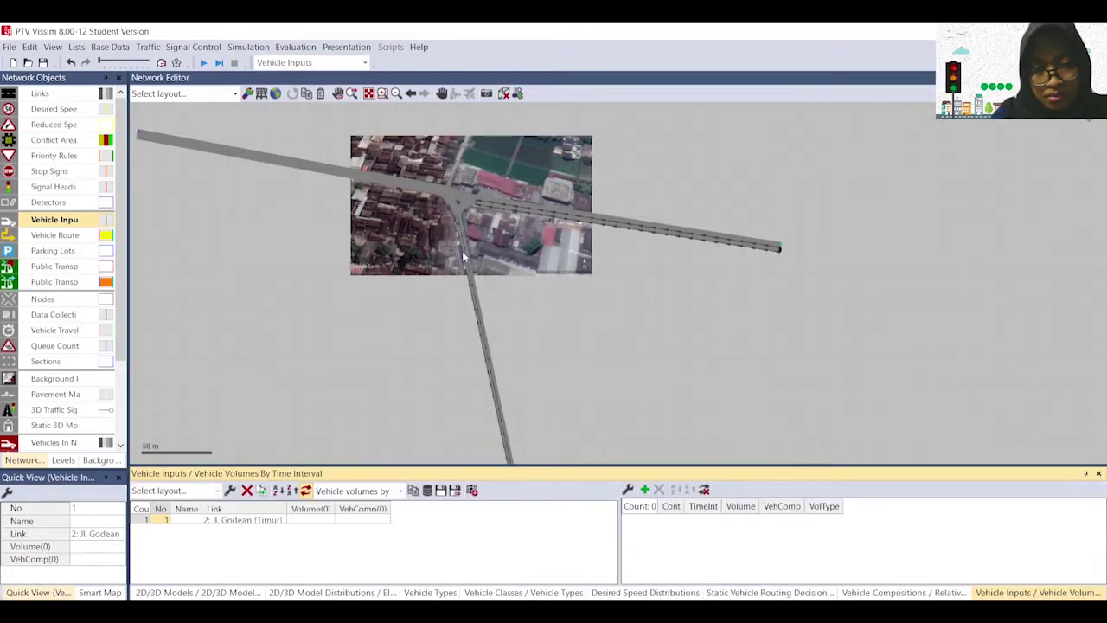
right_click(462, 251)
left_click(508, 263)
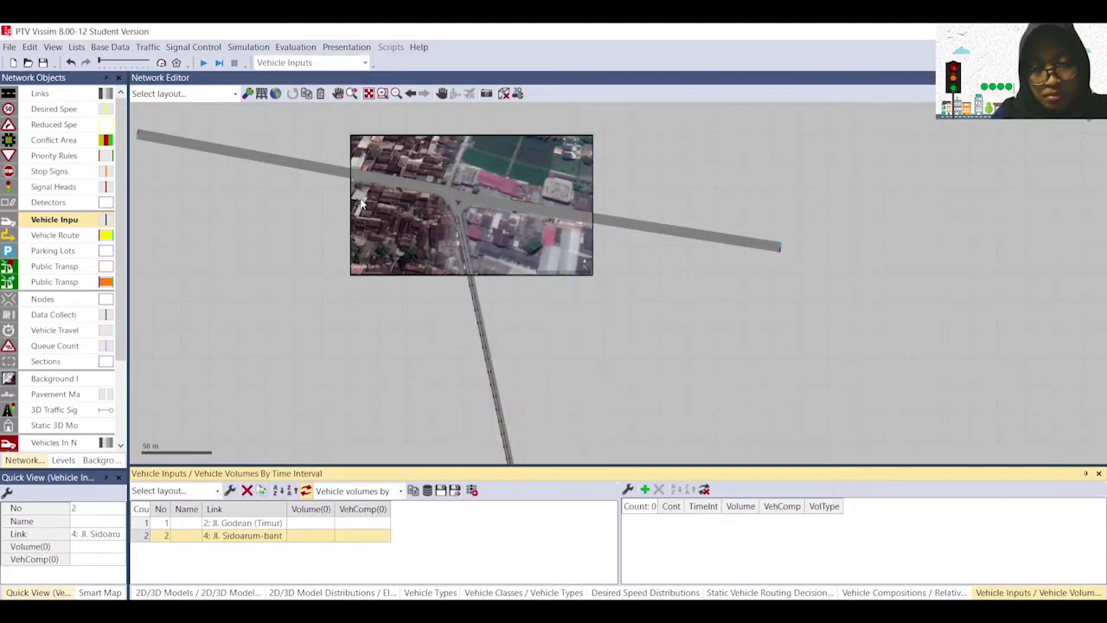
Step: Add a vehicle input on the Jl. Godean (Barat) link and name the Jl. Godean (Timur) input Timur
right_click(357, 164)
left_click(421, 180)
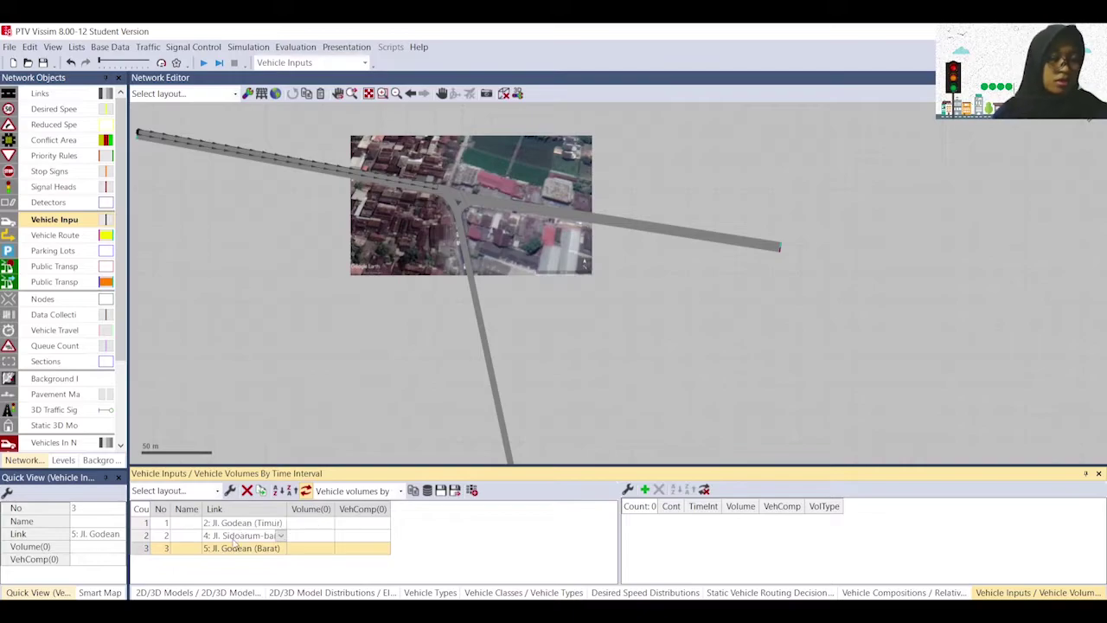
left_click(191, 524)
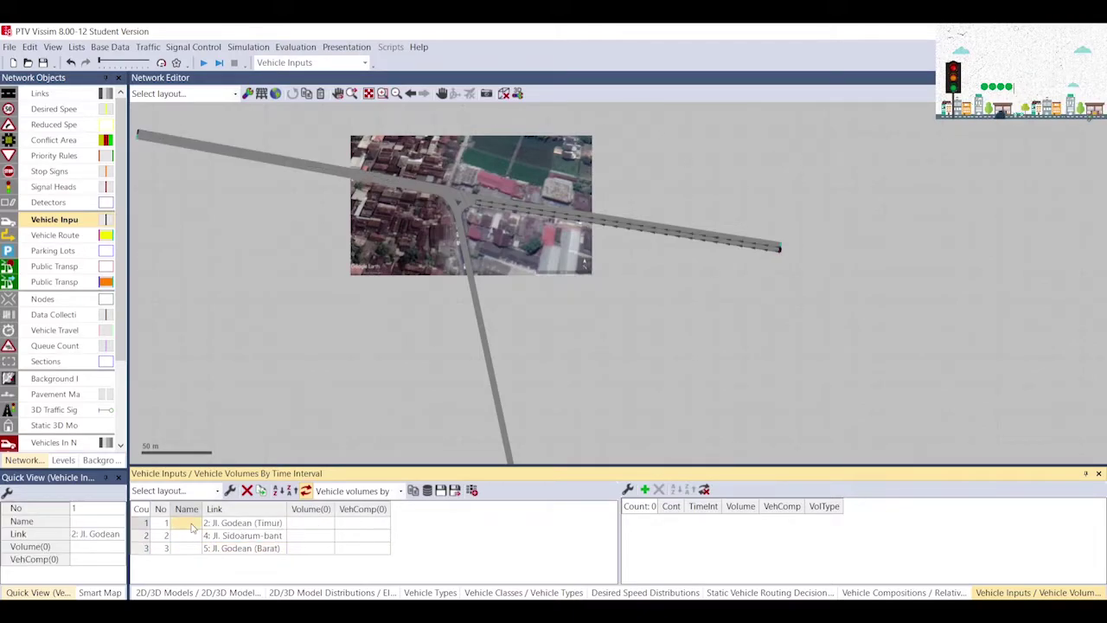
type("1")
type("imur")
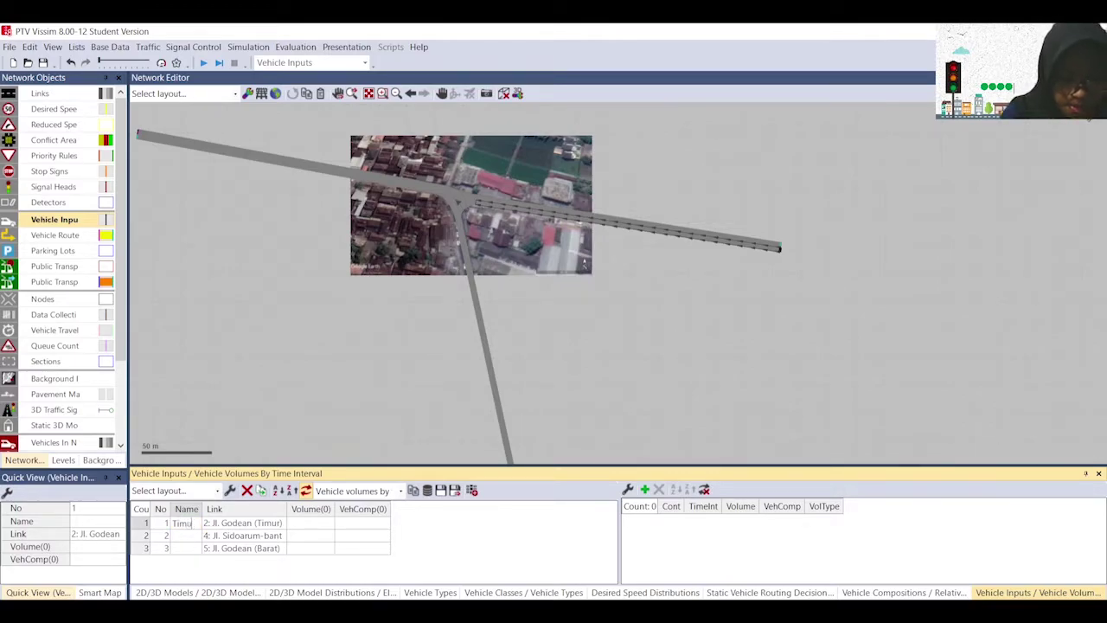
key("Return")
Step: Name the vehicle input on Jl. Sidoarum-bantulan Selatan and the one on Jl. Godean (Barat) Barat
type("Barat")
key("Return")
key("F2")
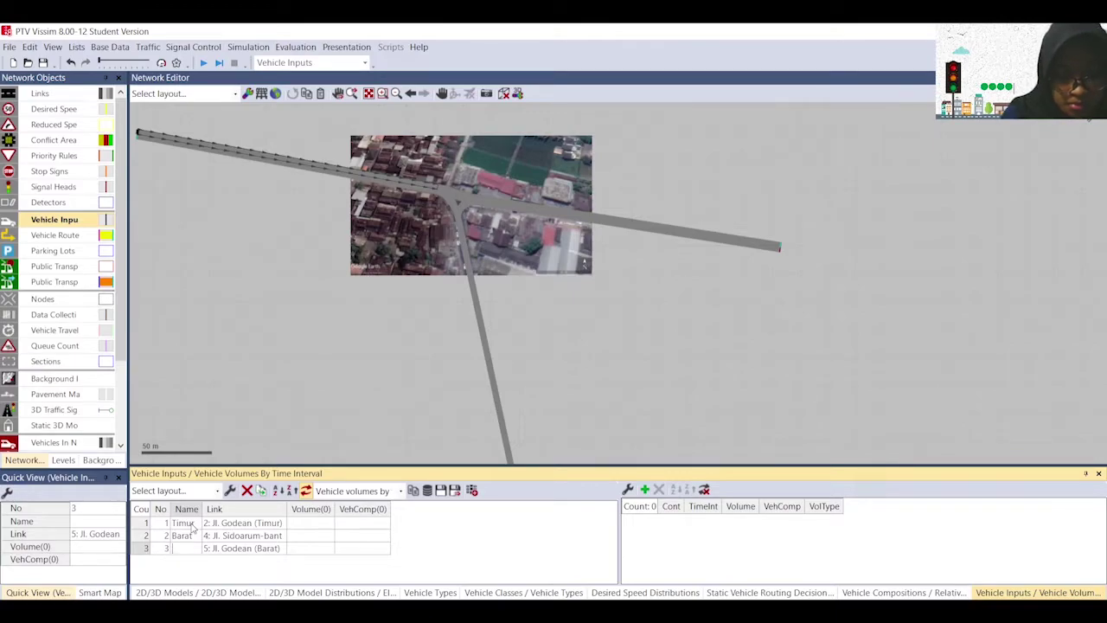
left_click(195, 536)
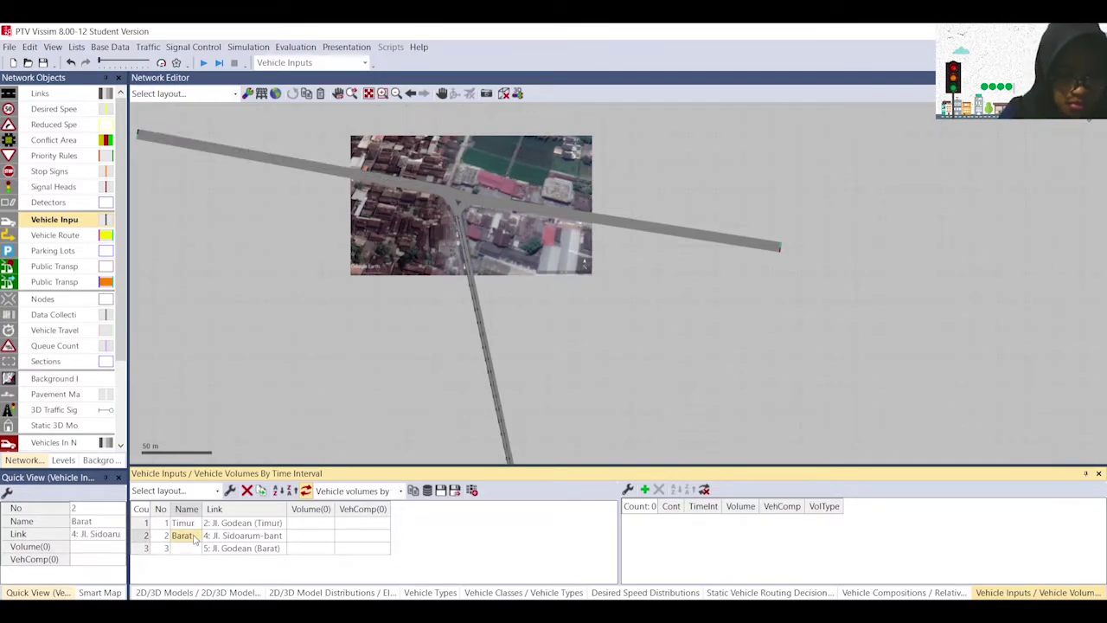
type("Sela")
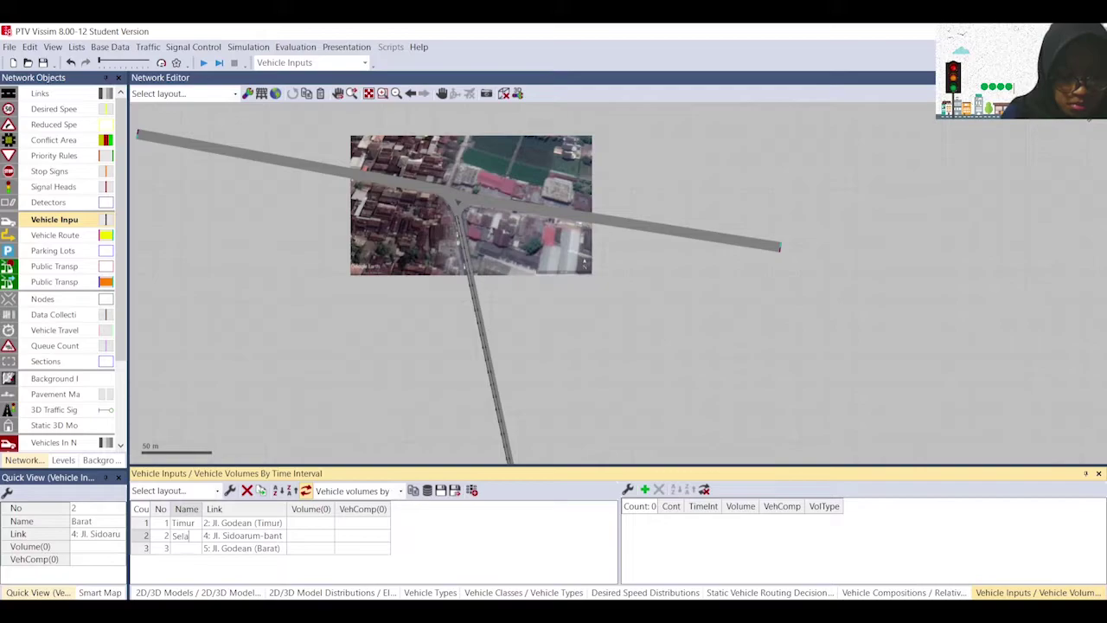
type("tan")
key("Down")
type("Barat")
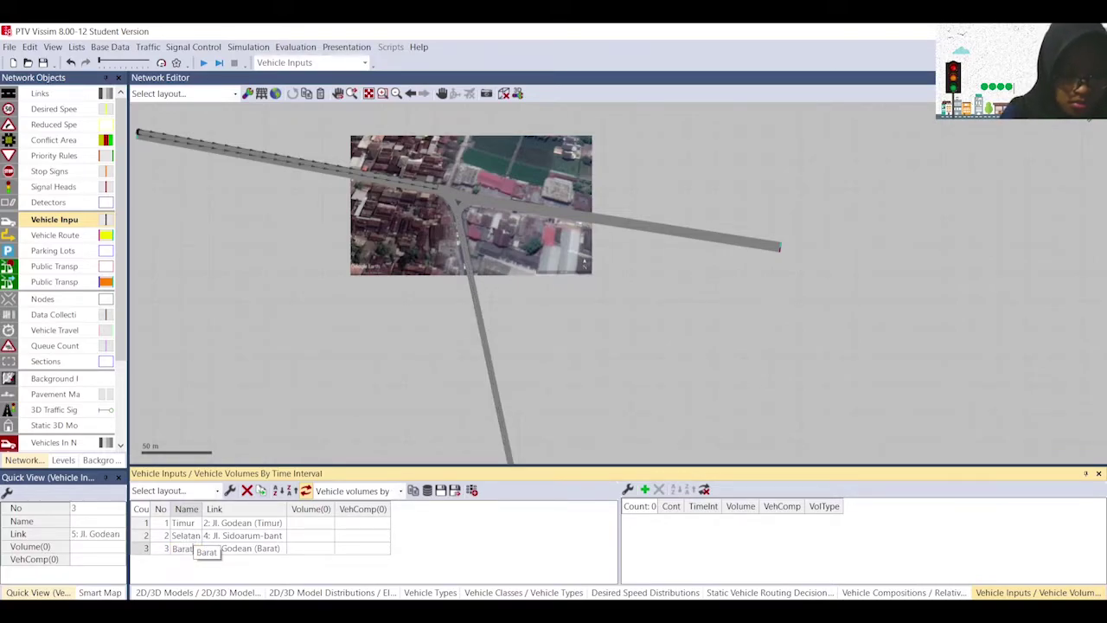
Step: Switch to the vehicle composition workbook in Excel and look up the volumes in the Vehicle Input table
left_click(300, 526)
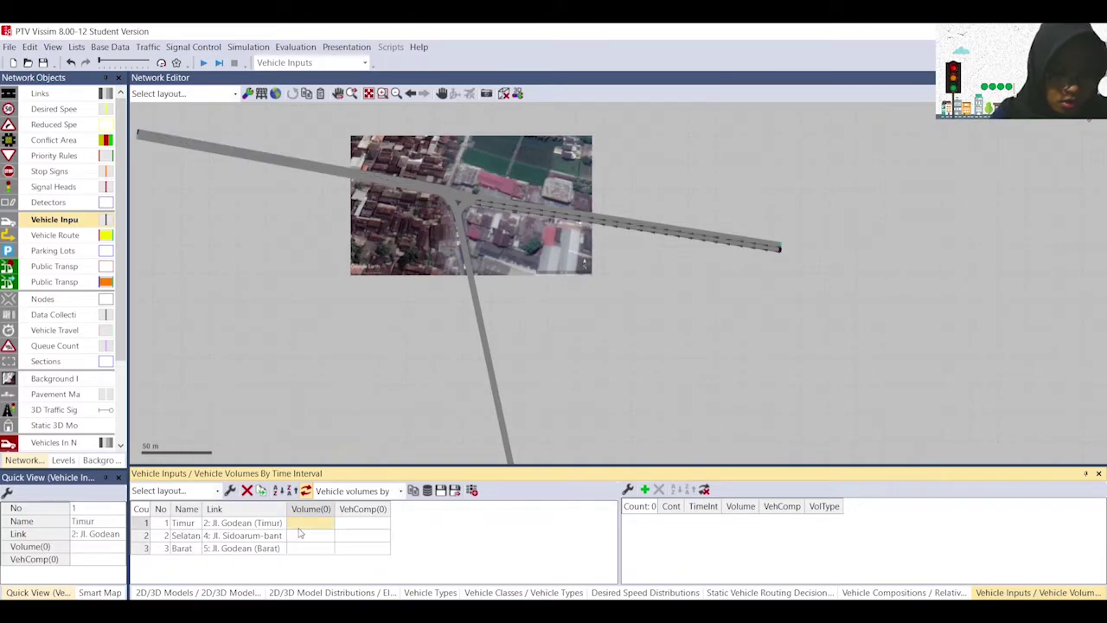
left_click(312, 524)
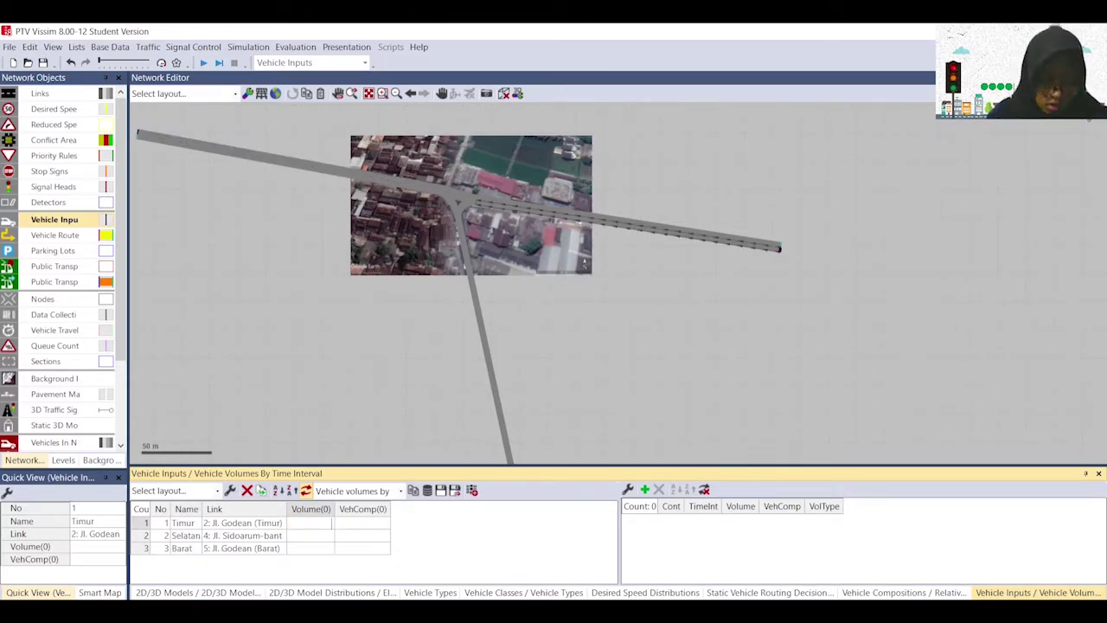
mouse_move(515, 614)
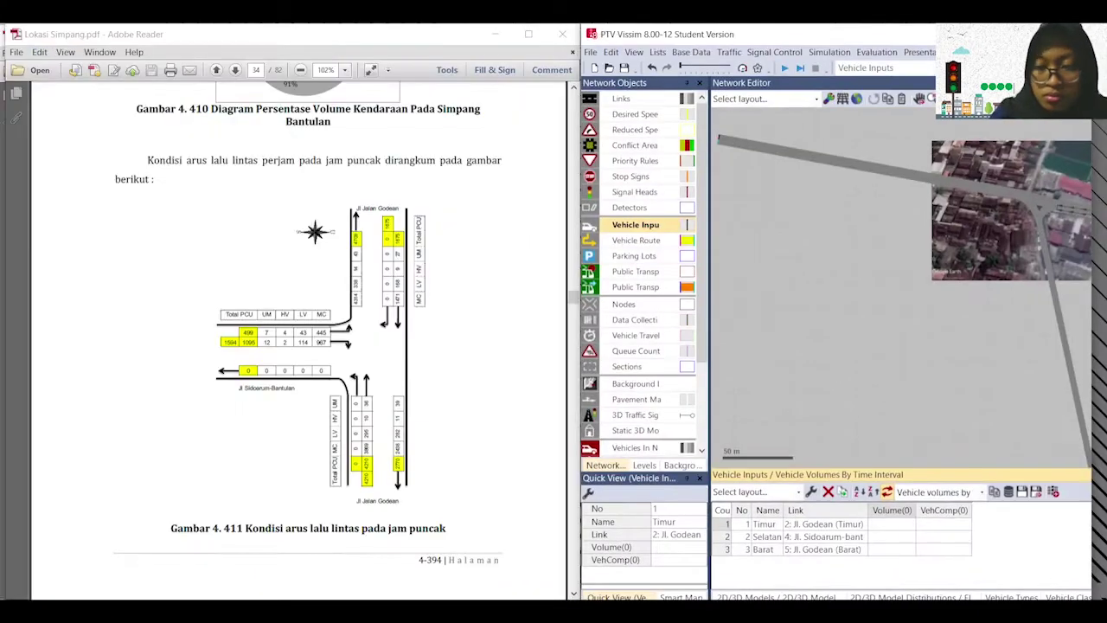
left_click(514, 614)
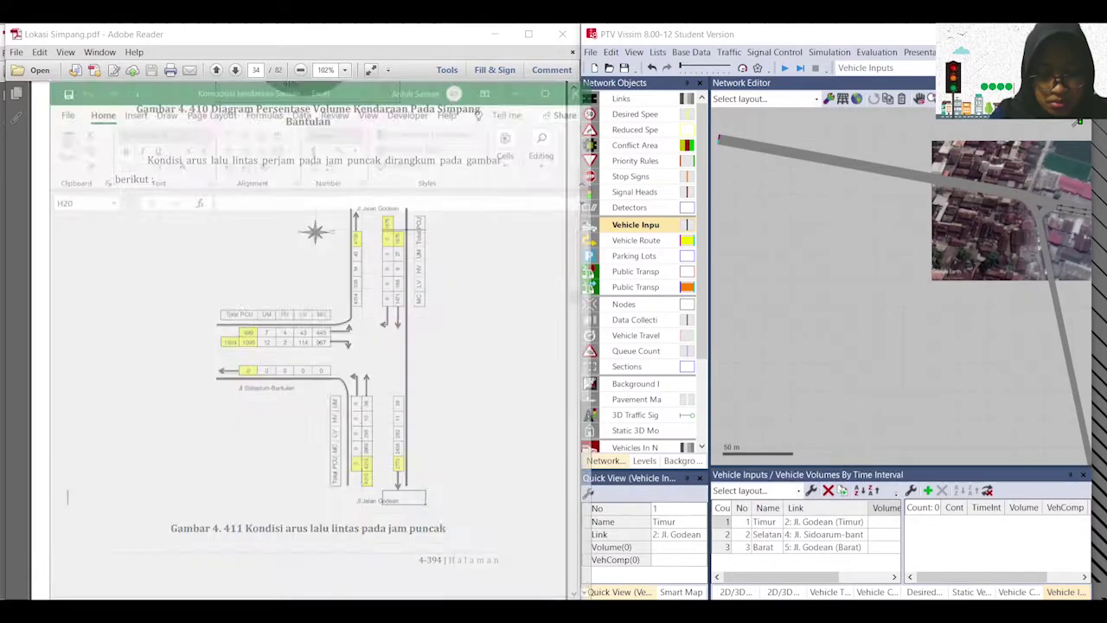
scroll(342, 506, "down", 8)
scroll(342, 506, "up", 2)
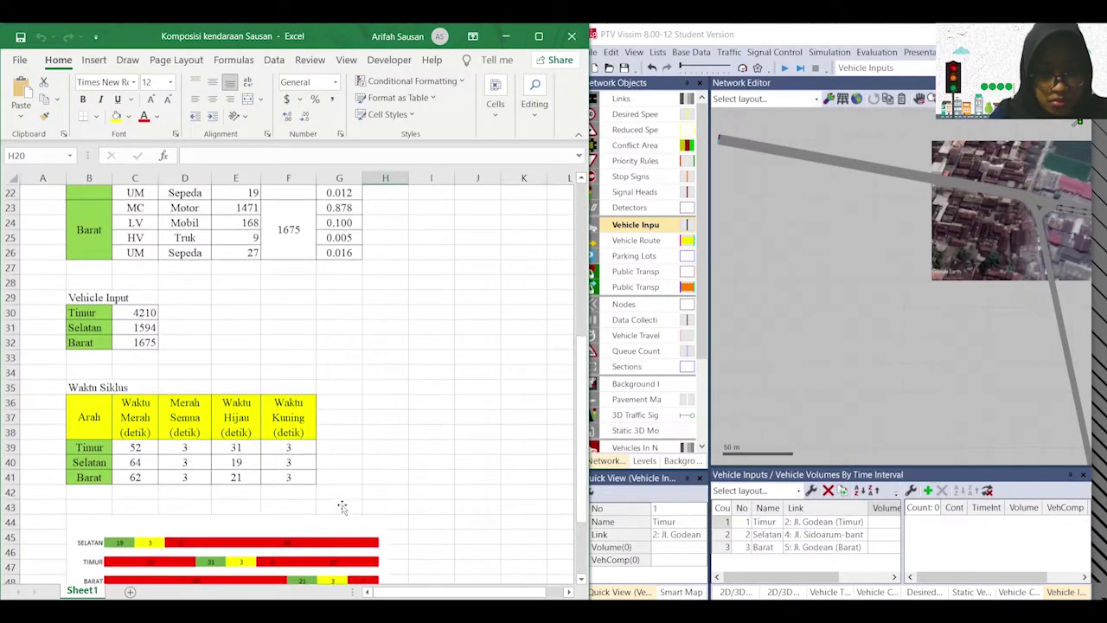
Step: Back in Vissim, set the vehicle input volumes to 4210 for Timur, 1594 for Selatan and 1675 for Barat
left_click(888, 523)
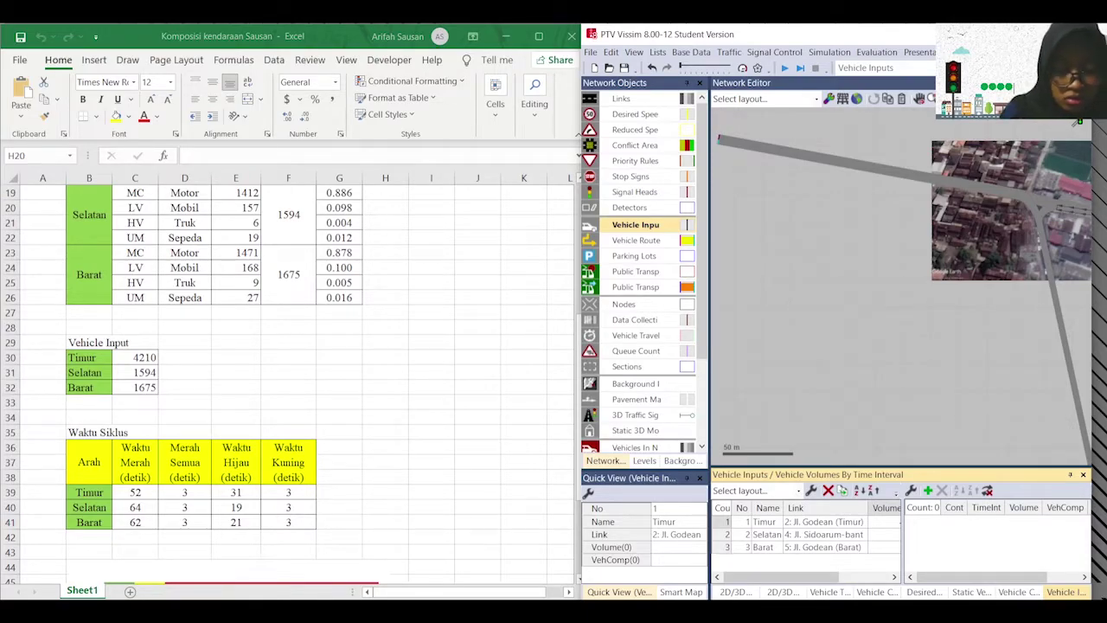
left_click(890, 528)
type("1594")
key("Return")
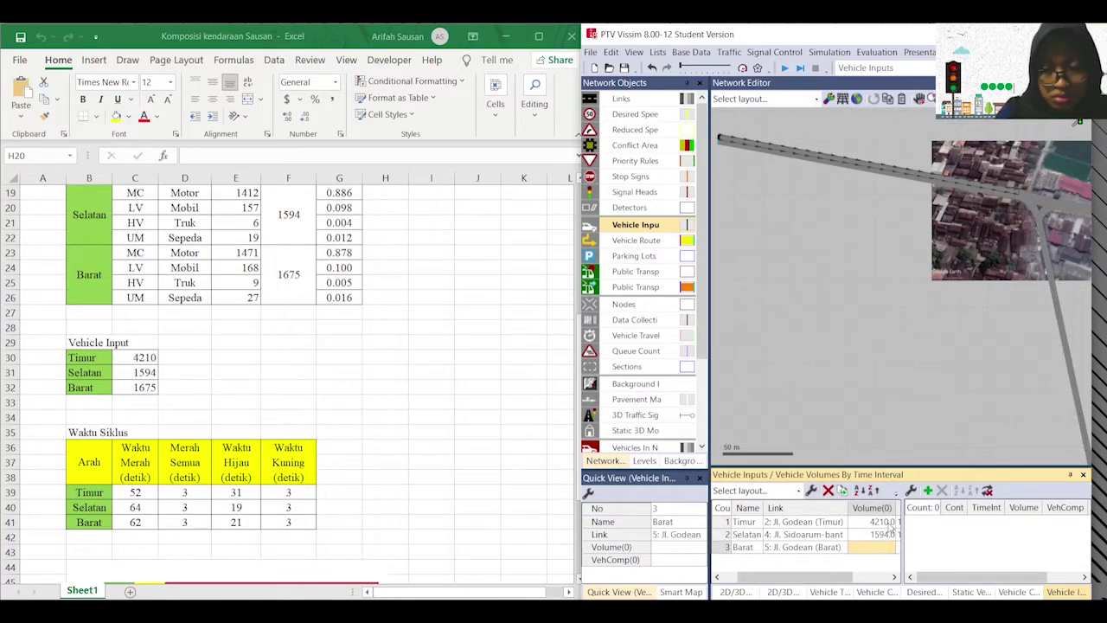
type("16")
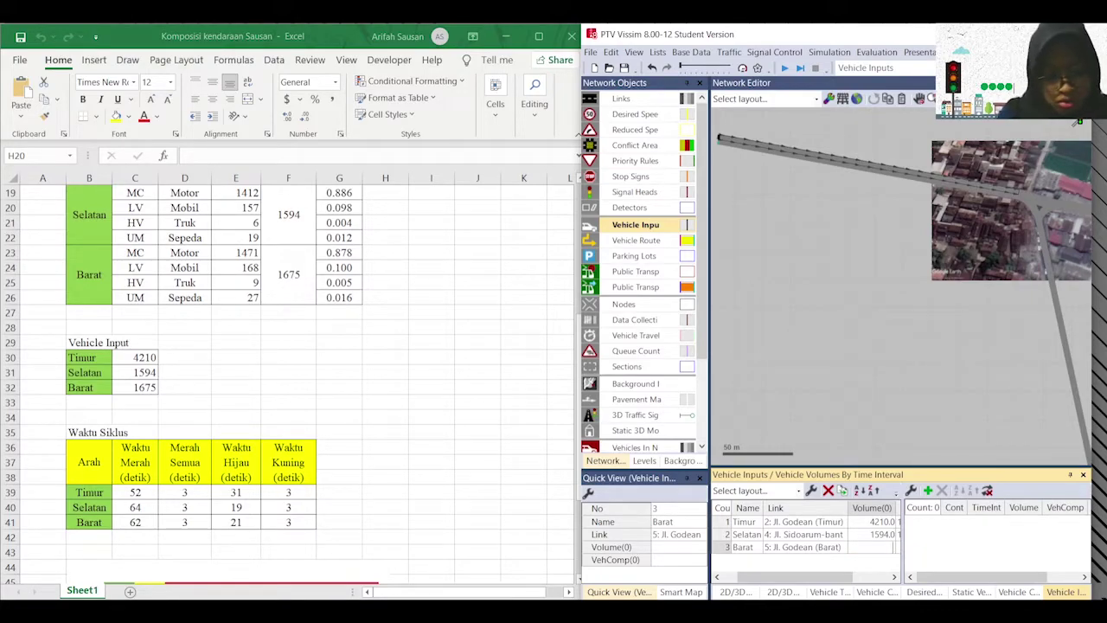
type("75")
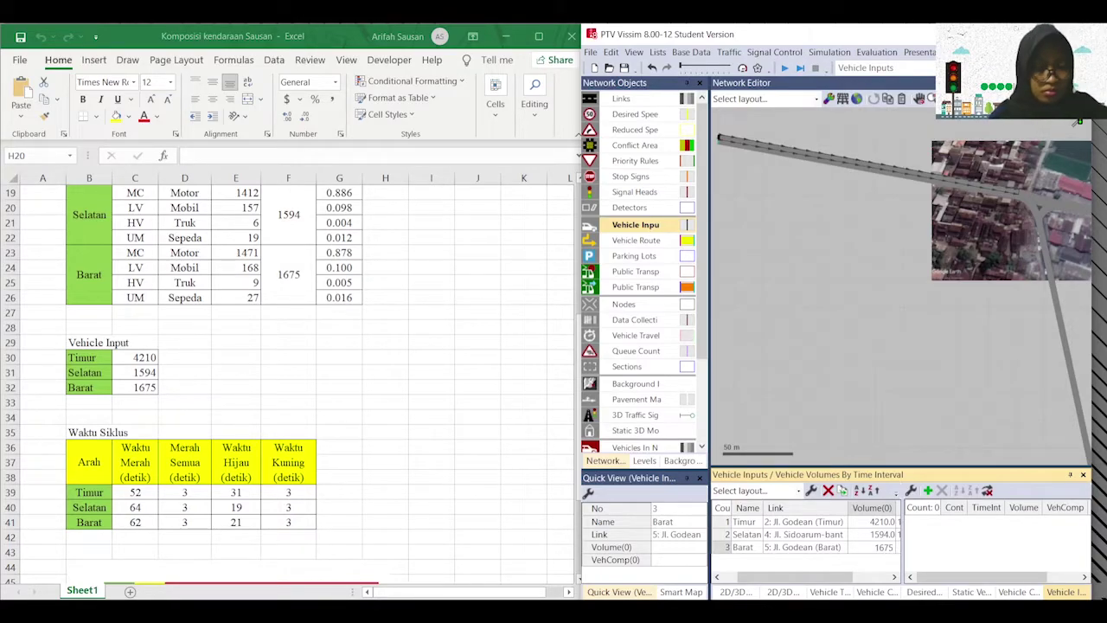
Step: Maximize the Vissim window and assign vehicle composition 2: Selatan to the Selatan input and 3: Barat to the Barat input
left_click(837, 578)
left_click_drag(836, 579, 908, 578)
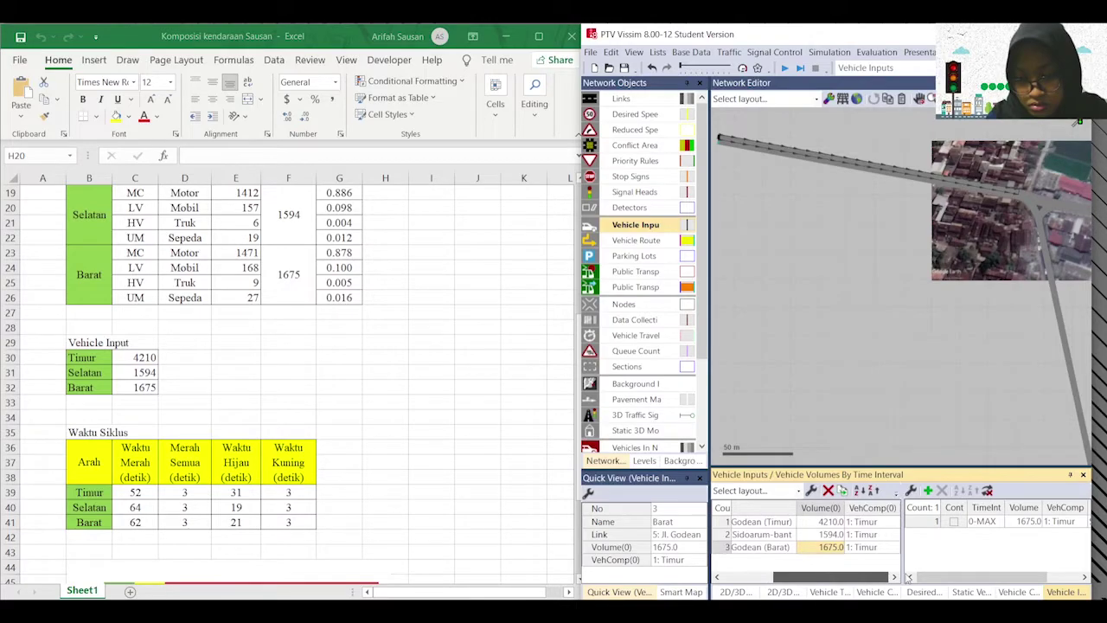
key("super+Up")
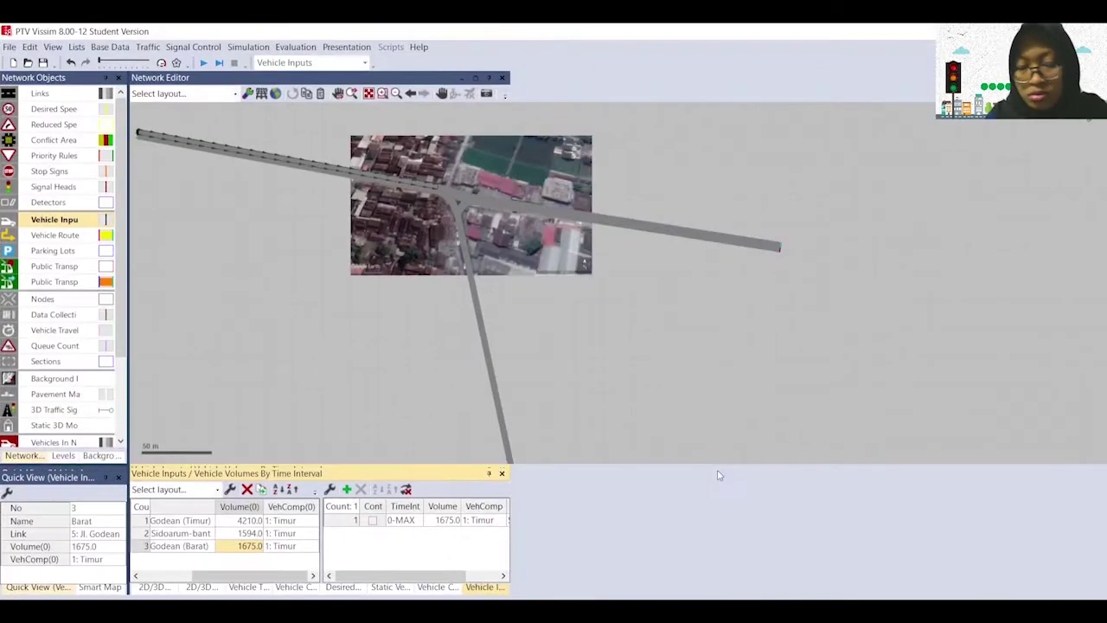
left_click(350, 537)
left_click(384, 535)
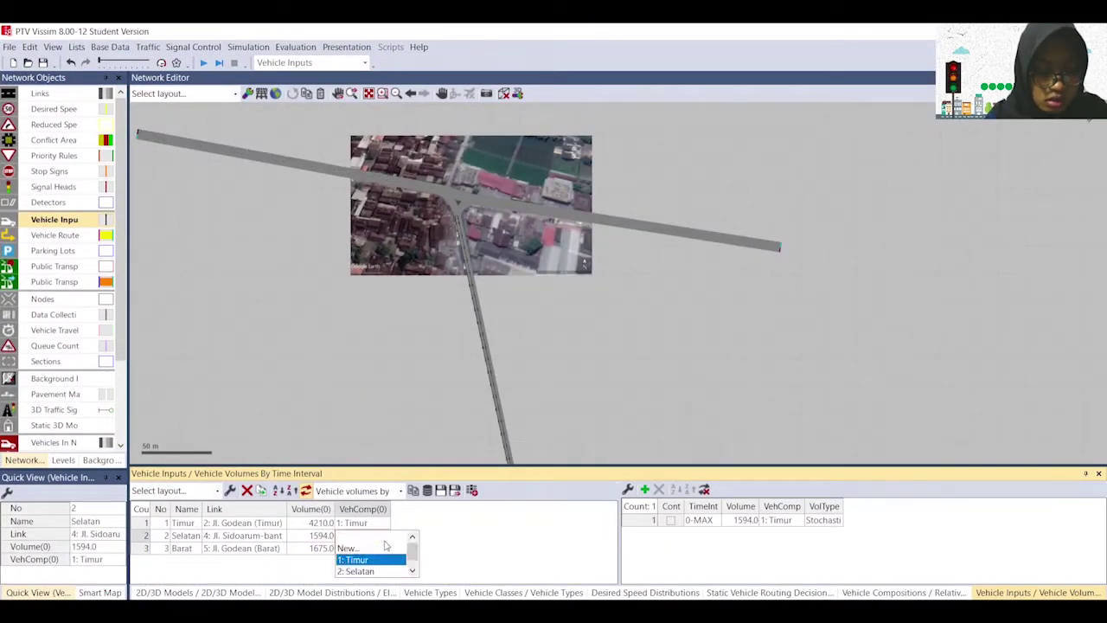
left_click(361, 560)
left_click(370, 548)
left_click(384, 549)
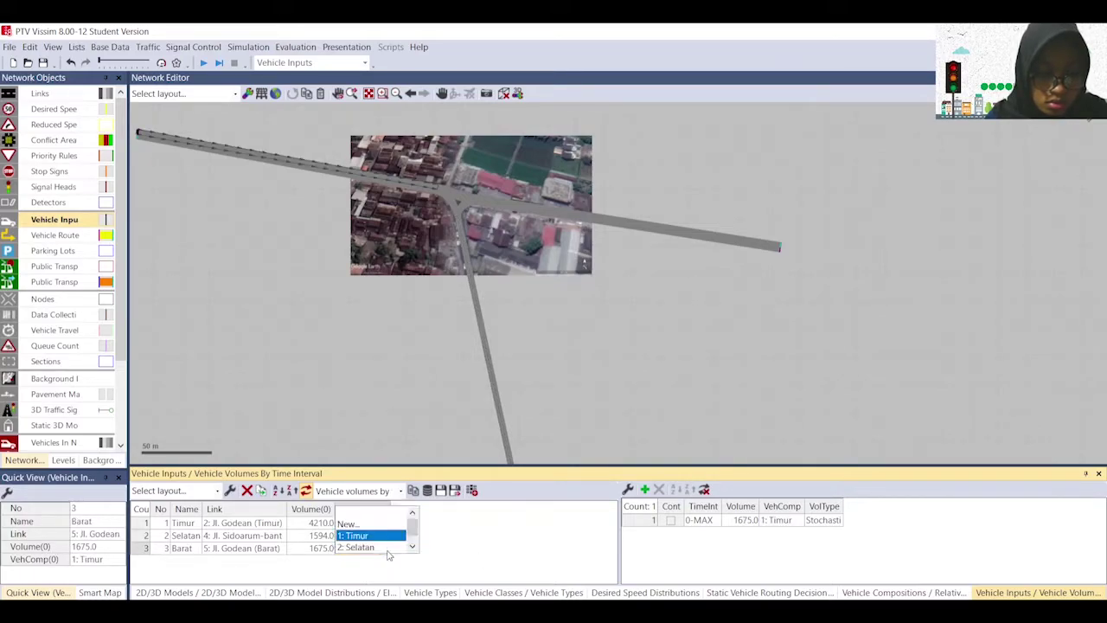
left_click(378, 550)
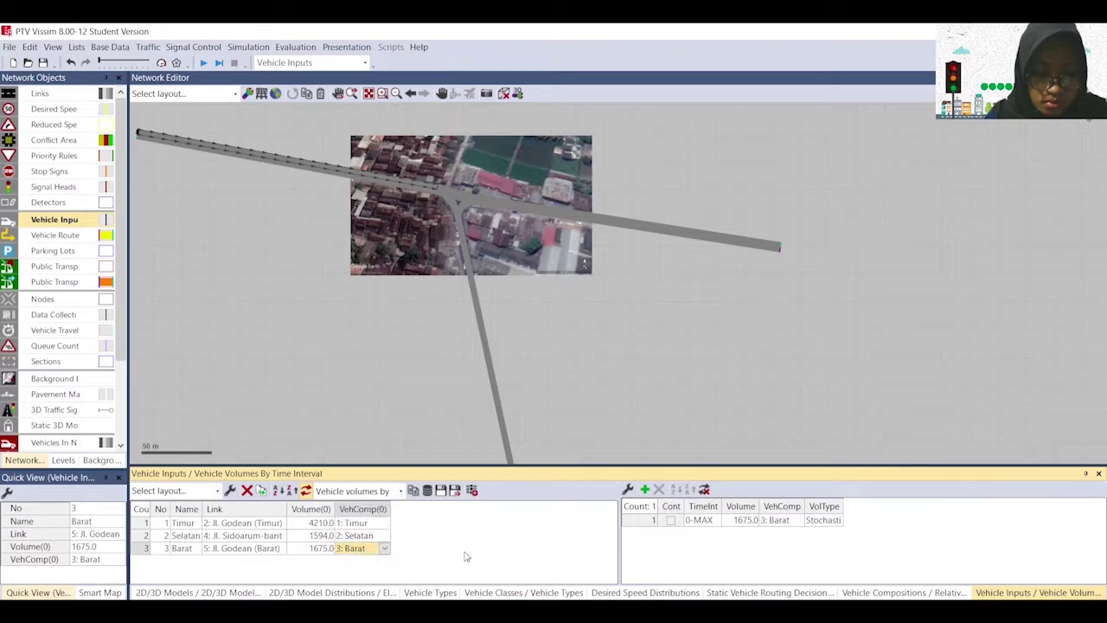
Step: Check the link, volume and vehicle composition of the Barat, Selatan and Timur vehicle inputs one by one
left_click(145, 550)
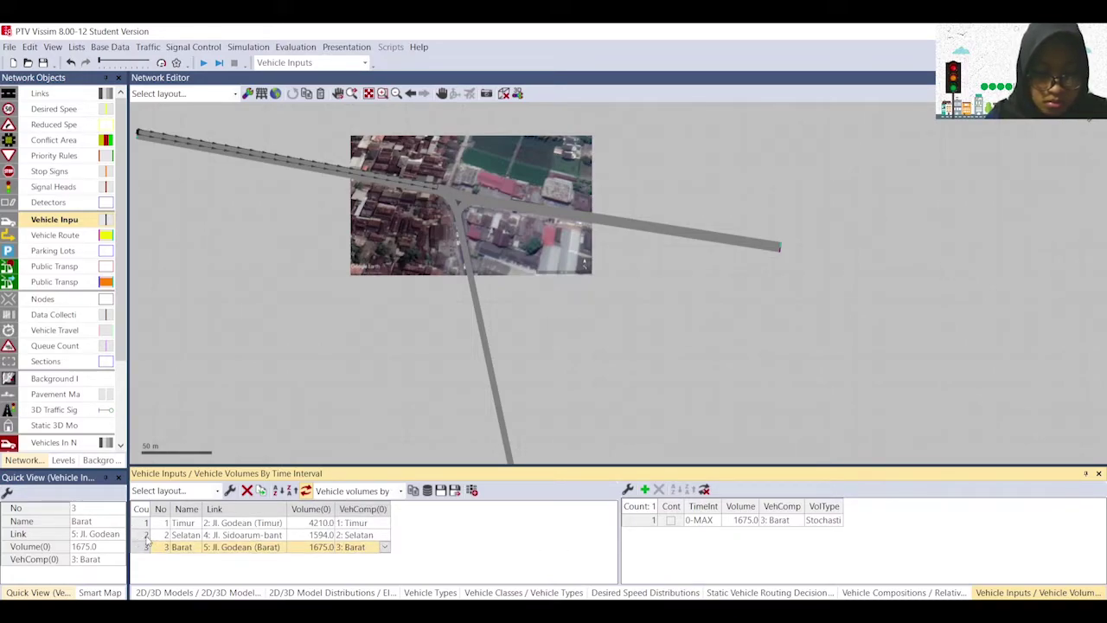
left_click(146, 535)
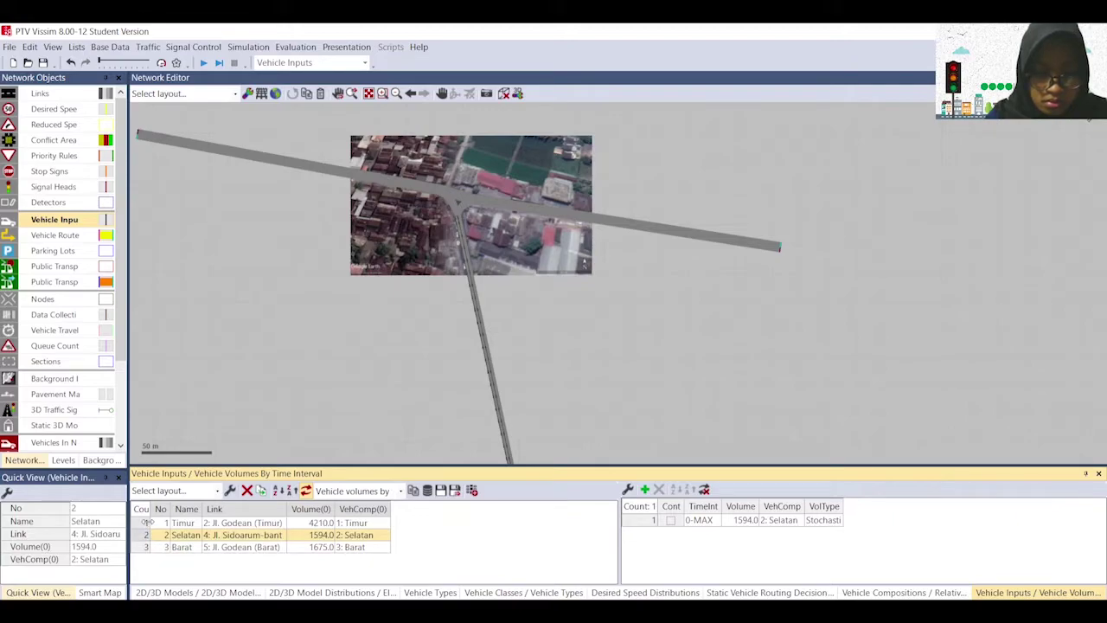
left_click(141, 523)
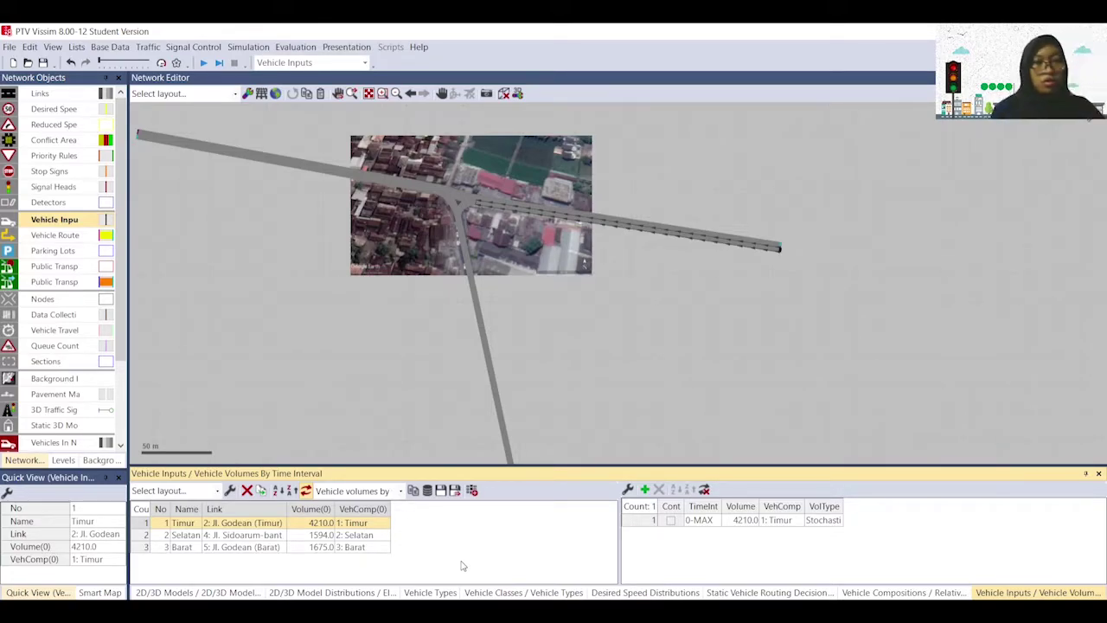
left_click(383, 298)
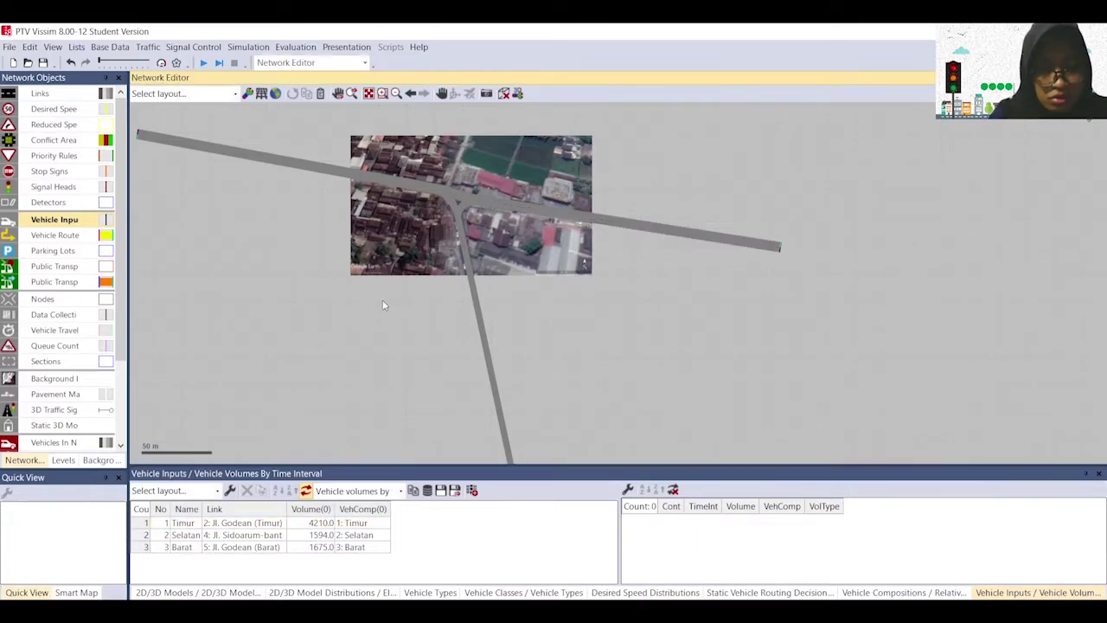
Step: Start saving the network and browse to the VISSIM folder under UGM, SEMESTER 3, APLIKASI SOFTWARE on drive C
key("ctrl+s")
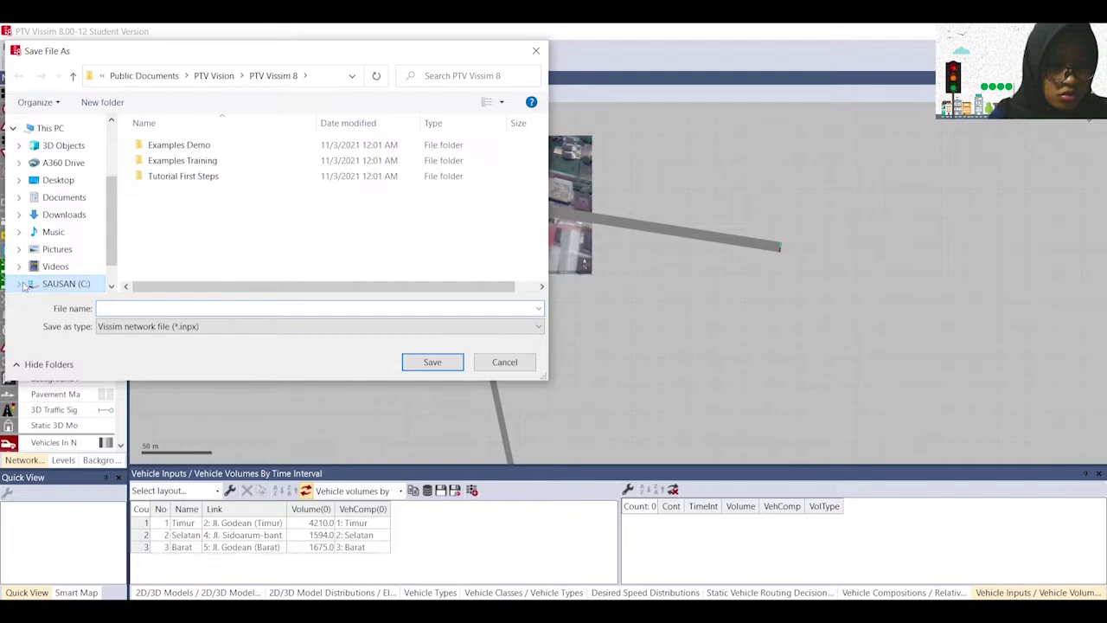
left_click(60, 283)
scroll(190, 218, "down", 5)
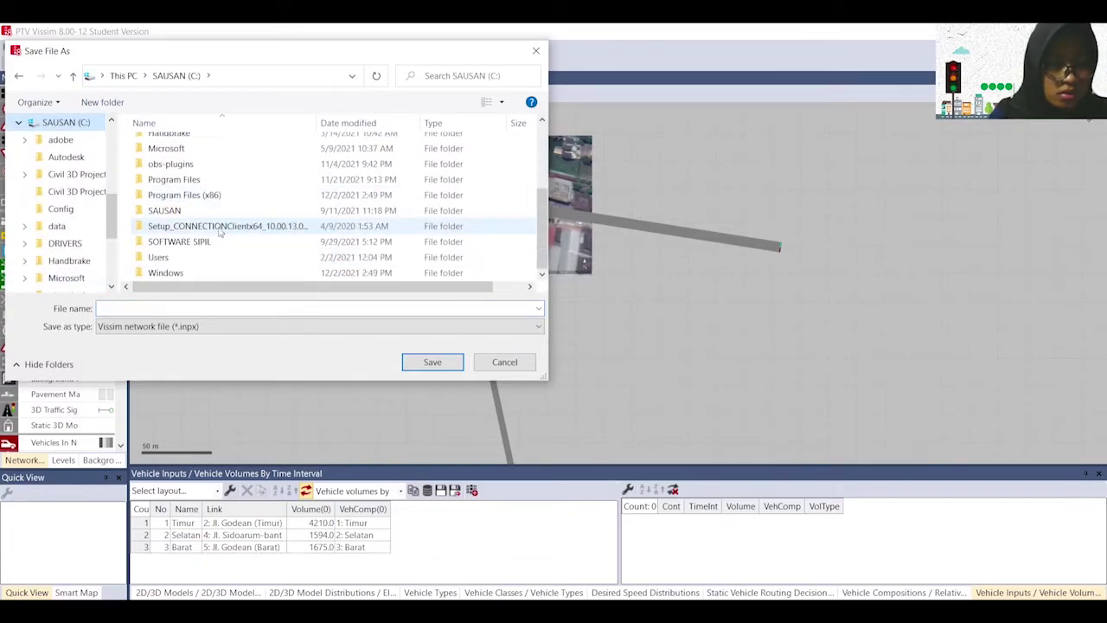
double_click(189, 219)
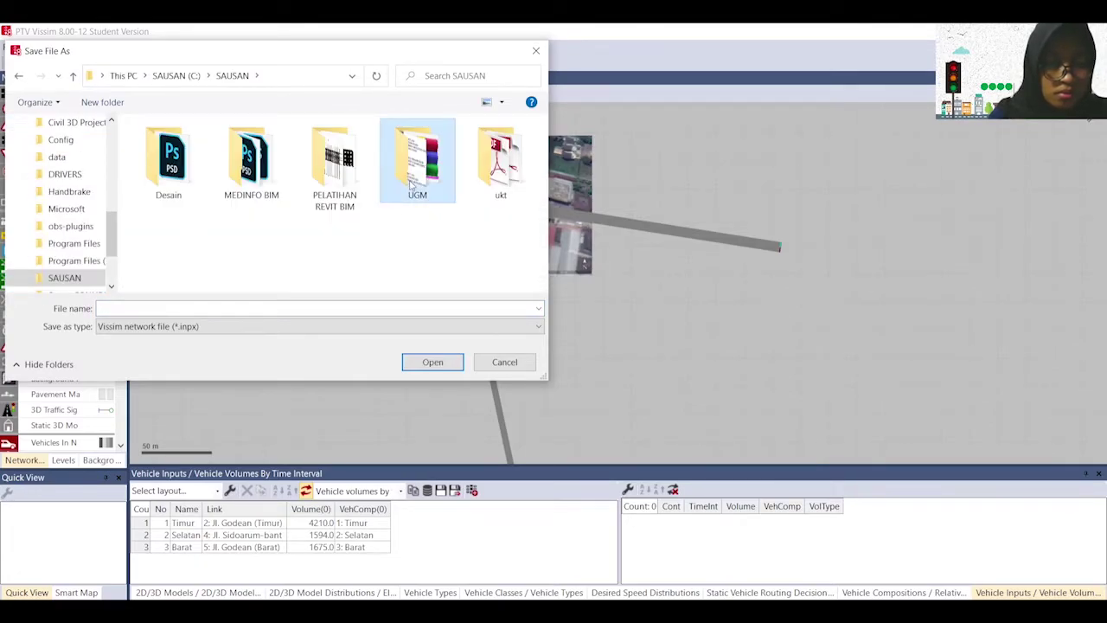
double_click(410, 177)
double_click(211, 225)
left_click(205, 147)
double_click(204, 147)
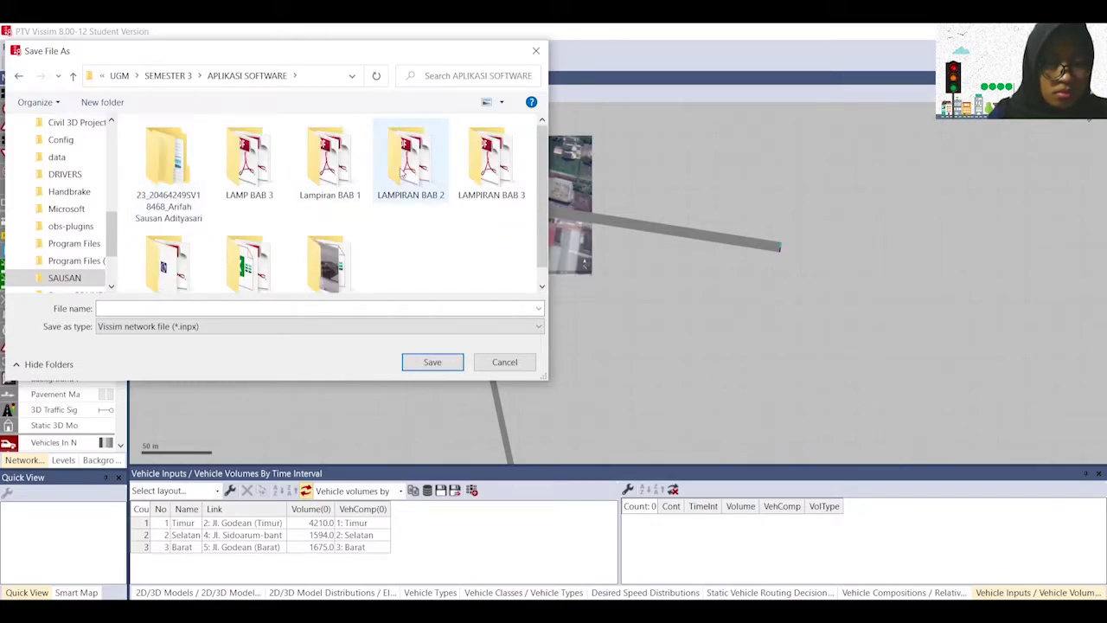
left_click(402, 173)
scroll(358, 216, "down", 1)
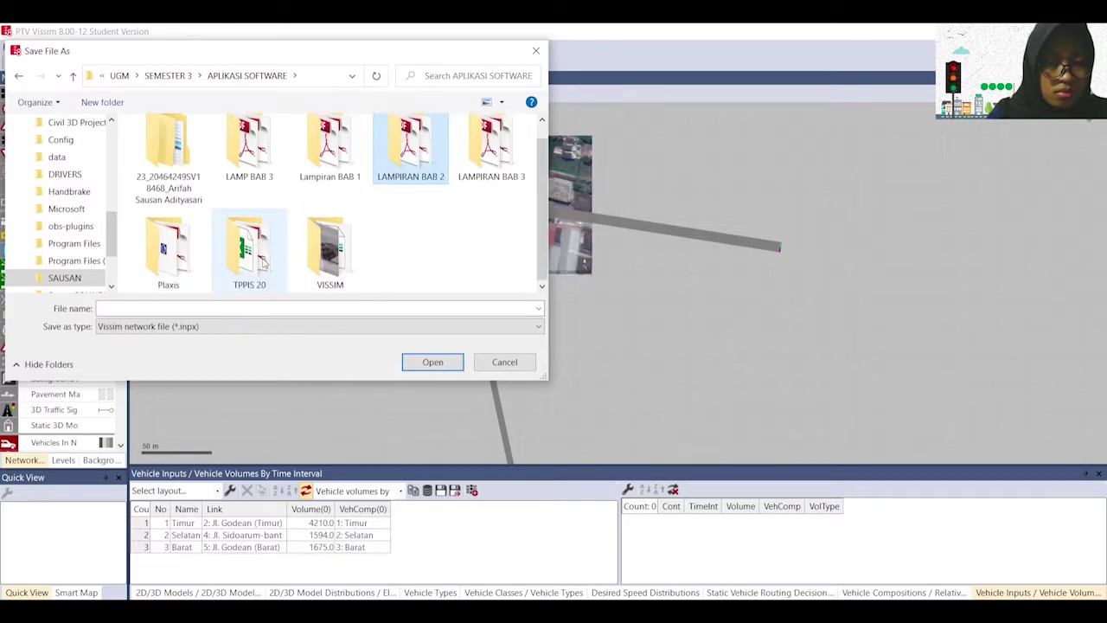
double_click(335, 262)
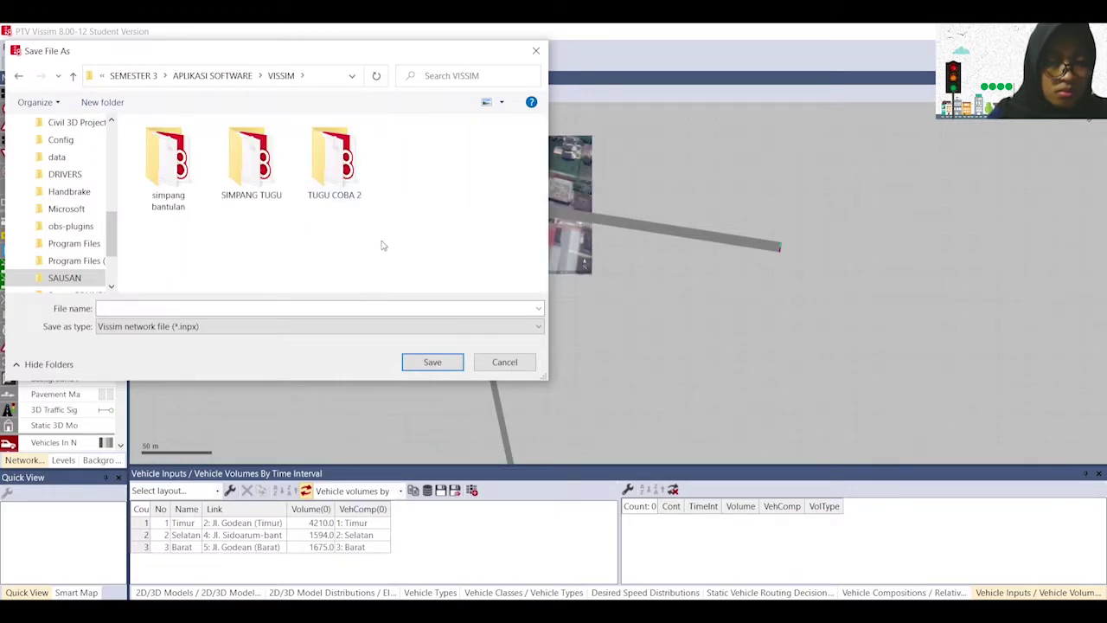
Step: Create a folder named Simpang 3 Bantulan inside the VISSIM folder
right_click(404, 171)
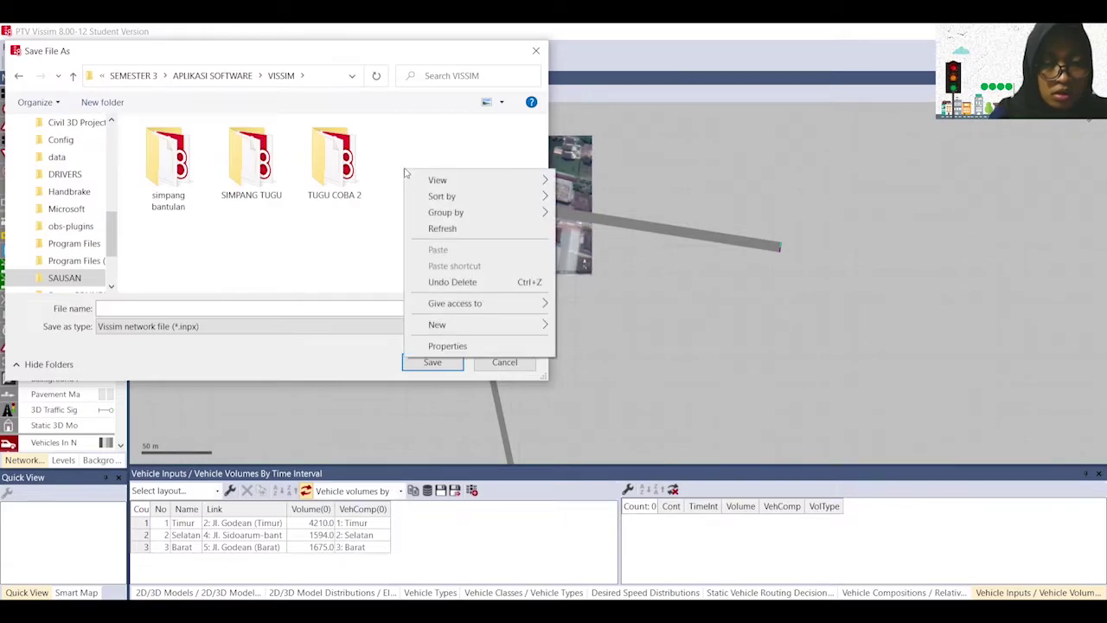
mouse_move(461, 329)
left_click(589, 326)
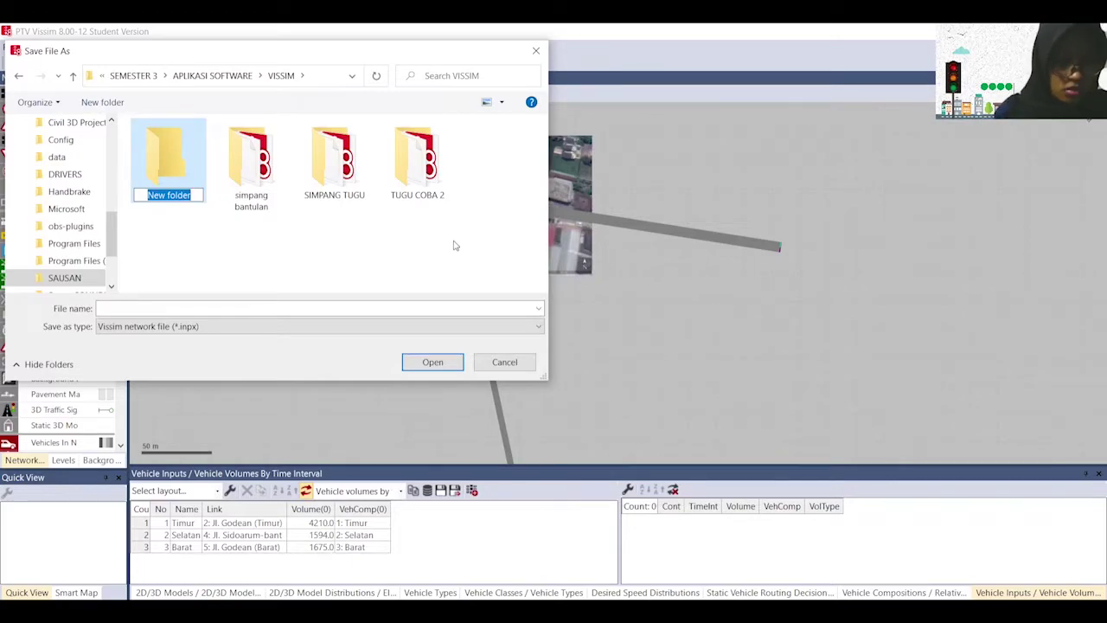
type("Sim")
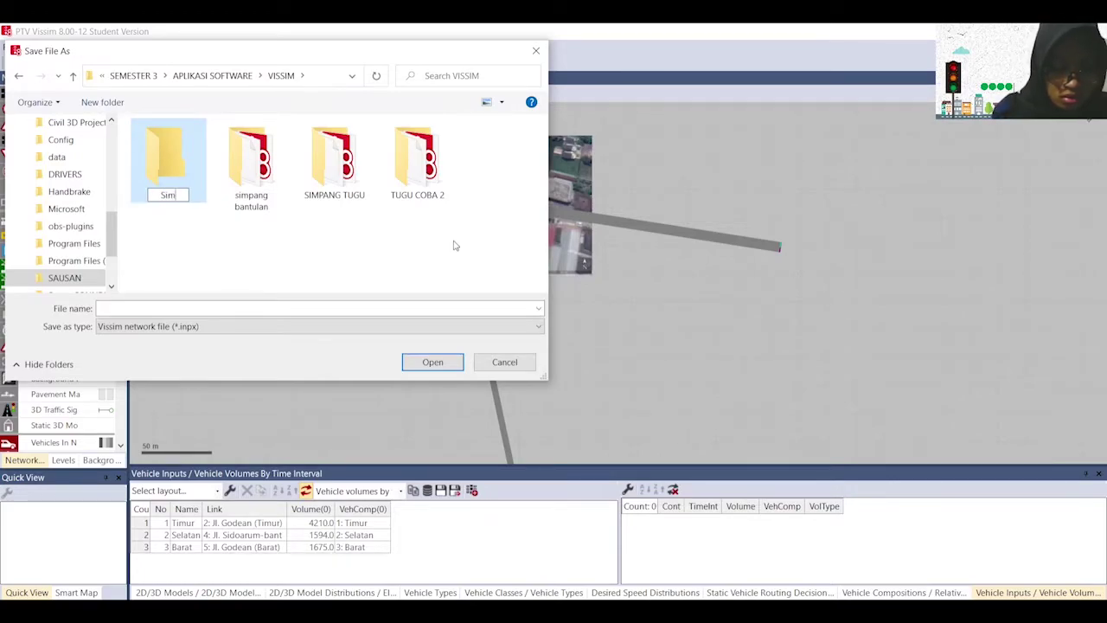
type("p")
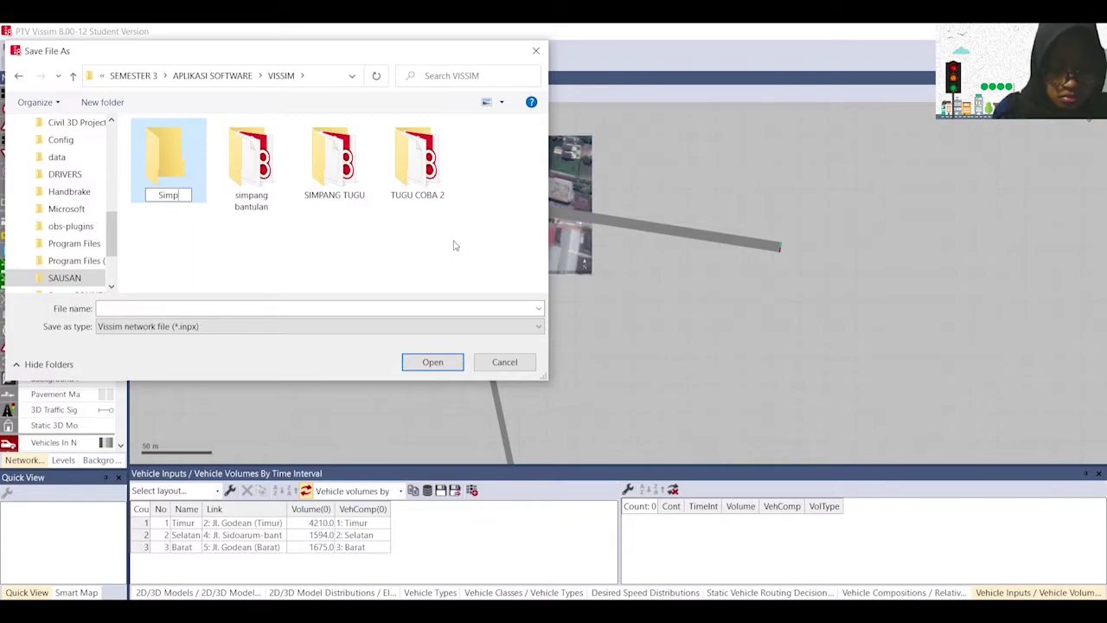
type("ang ")
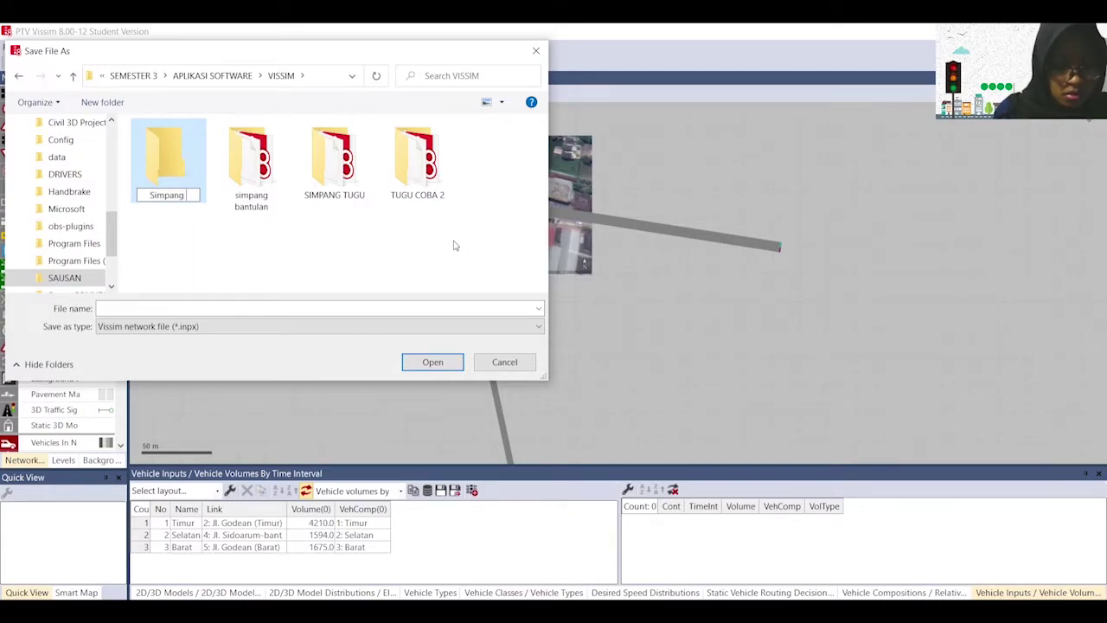
type("3 Bantul")
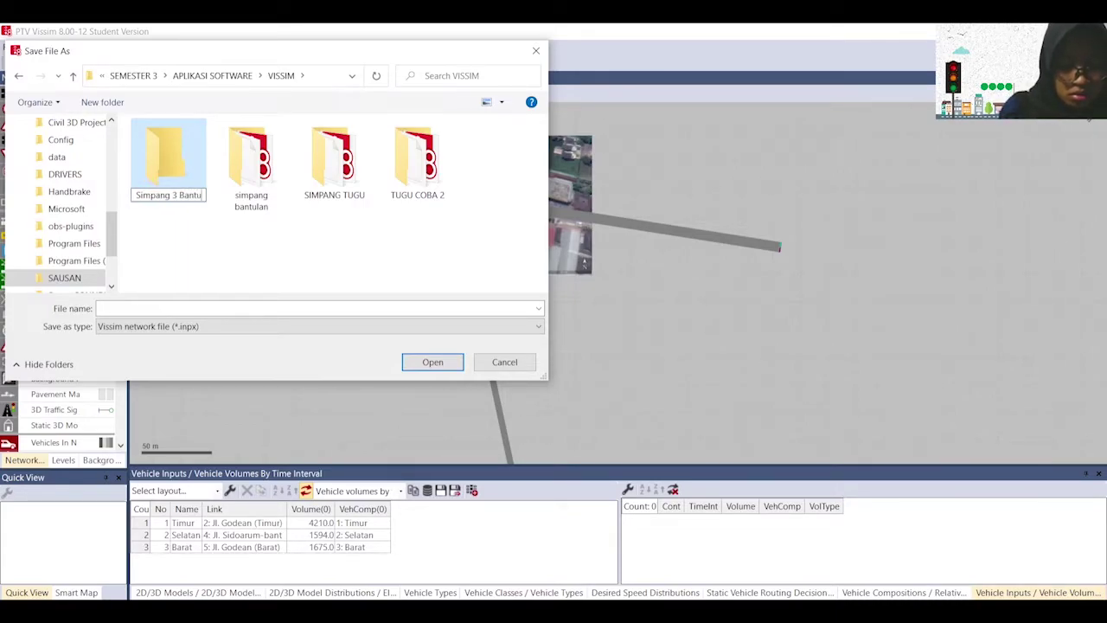
type("an")
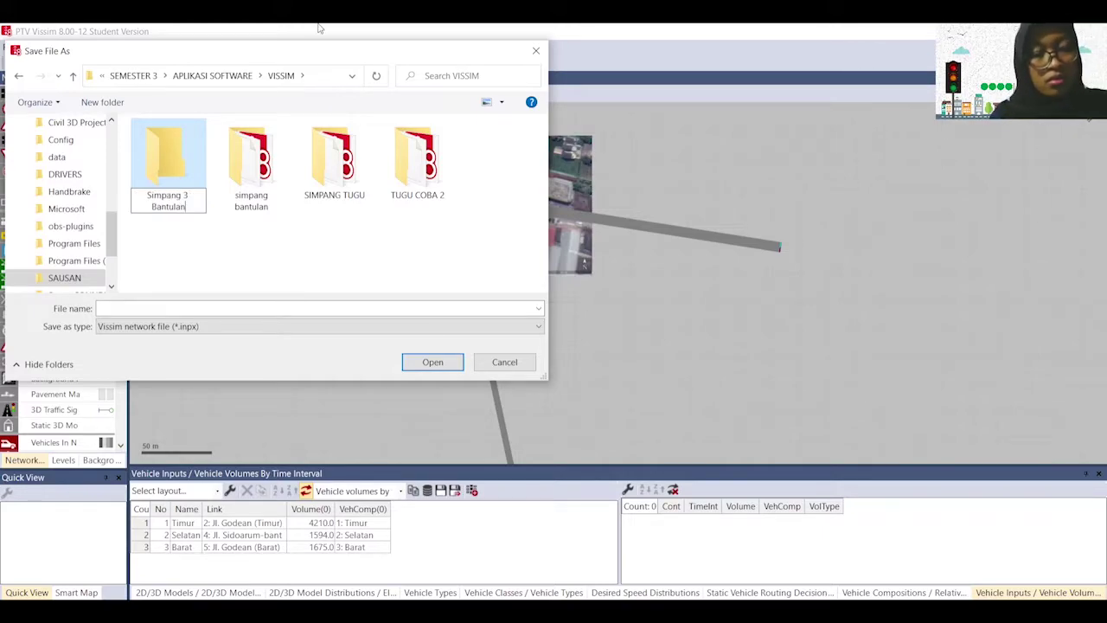
key("Return")
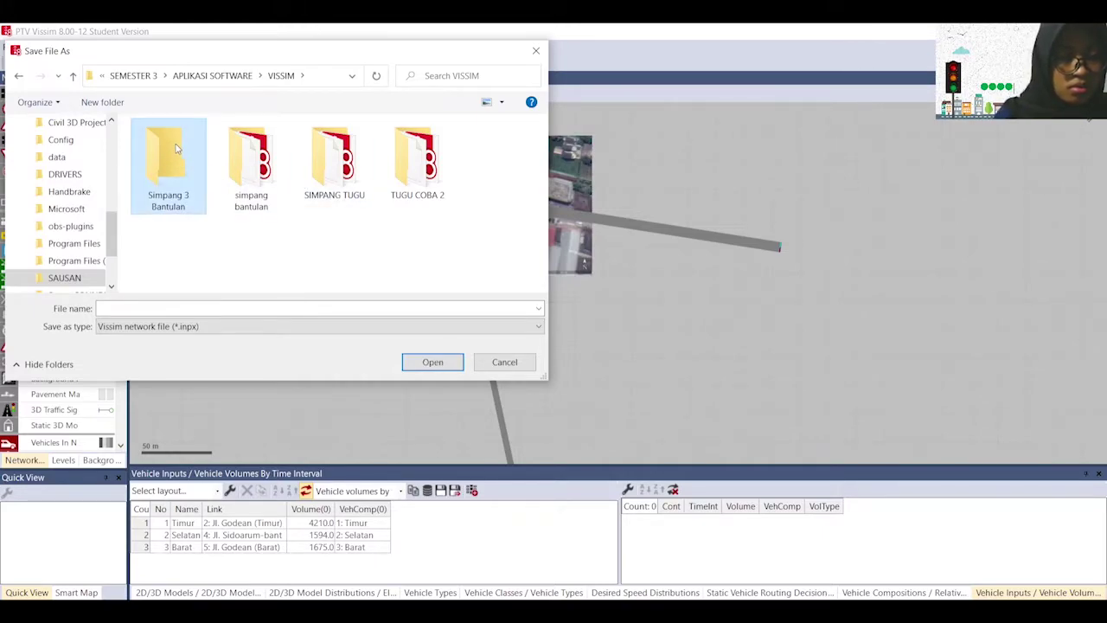
Step: Save the network inside the Simpang 3 Bantulan folder, naming the file "Simpang 3 Bantulan _" followed by the author's full name
double_click(177, 149)
left_click(204, 309)
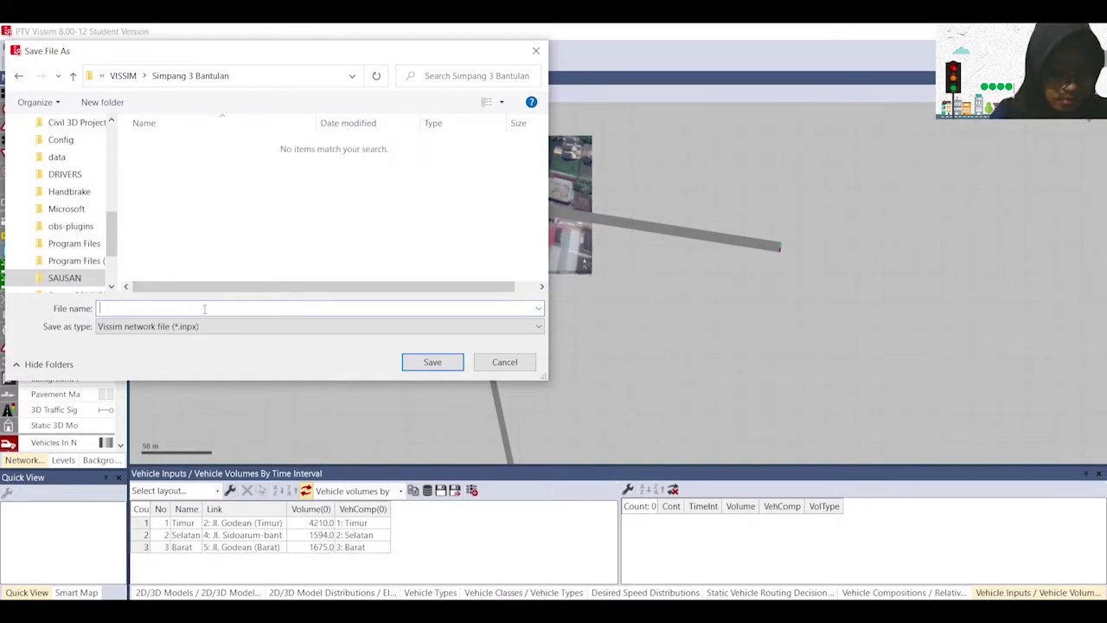
type("Simpan")
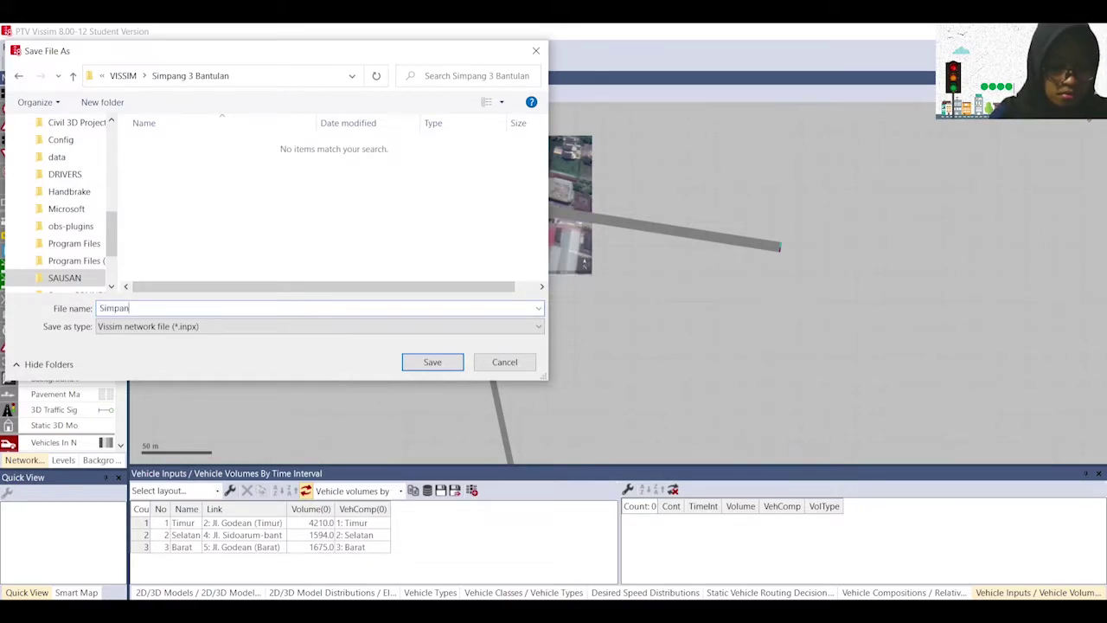
type("g 3 Bantulan _Arifah Sausan")
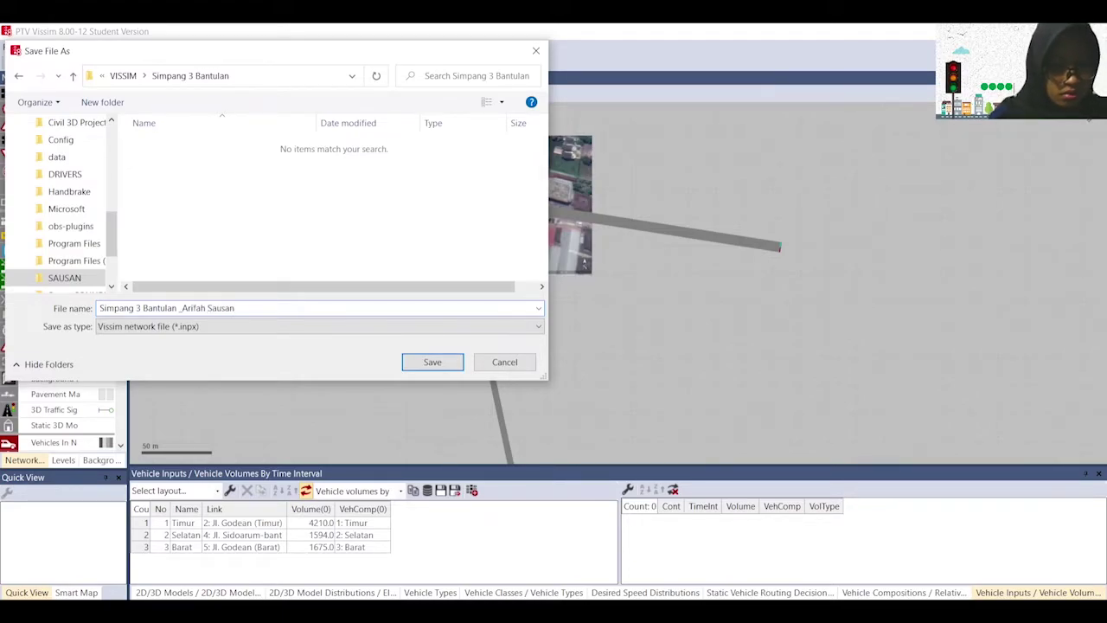
left_click(430, 363)
Step: Run the simulation, watch the traffic at the intersection, stop the run and dismiss the closing message
left_click(636, 356)
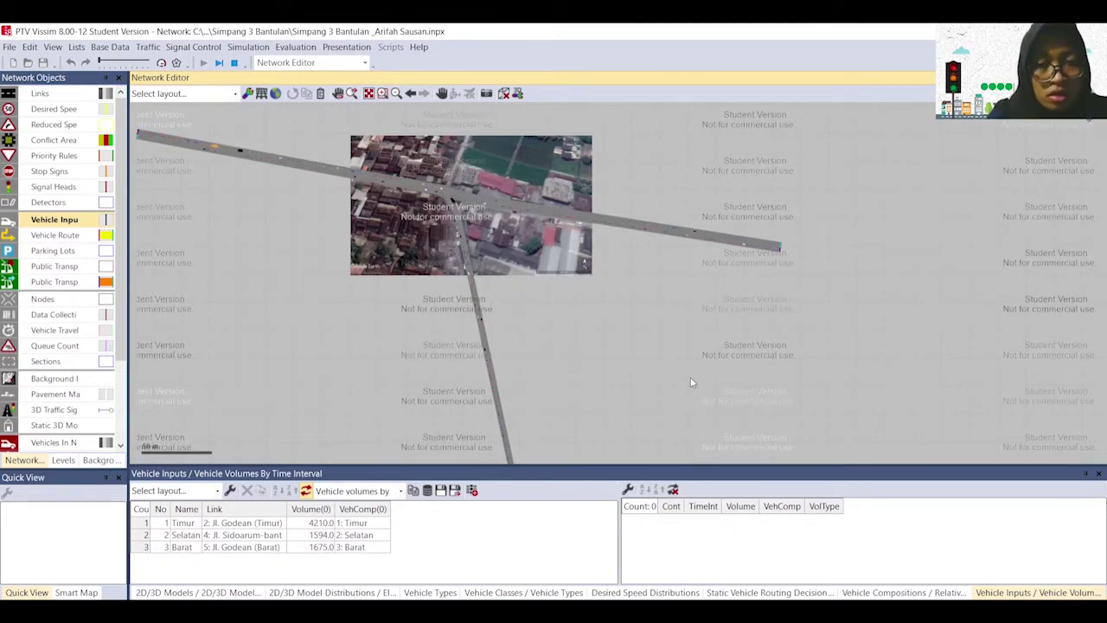
scroll(478, 172, "up", 2)
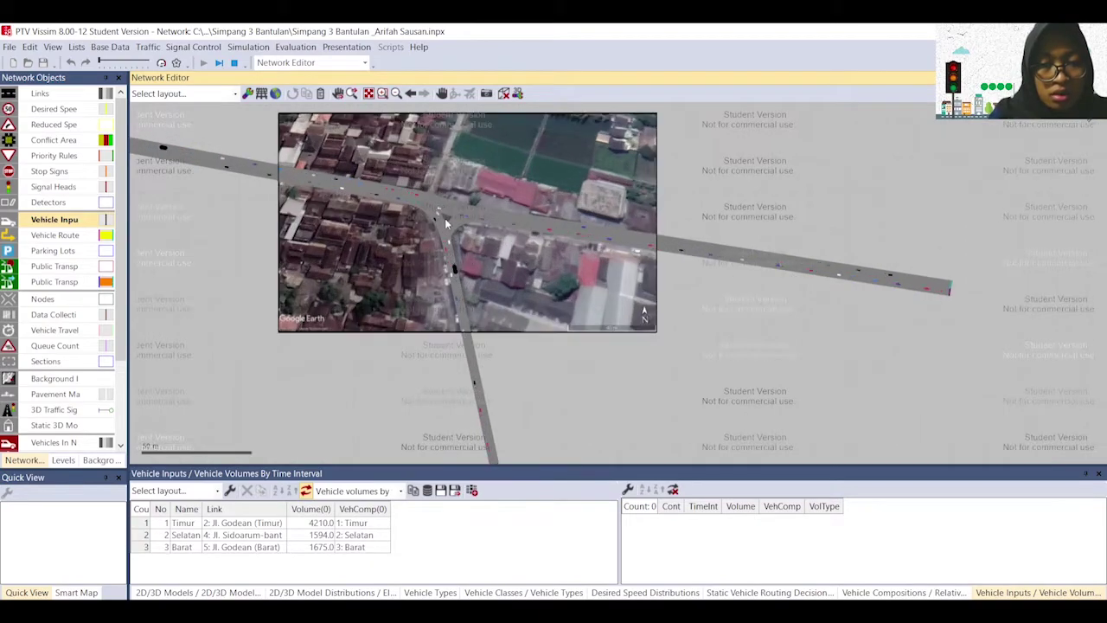
scroll(447, 220, "down", 4)
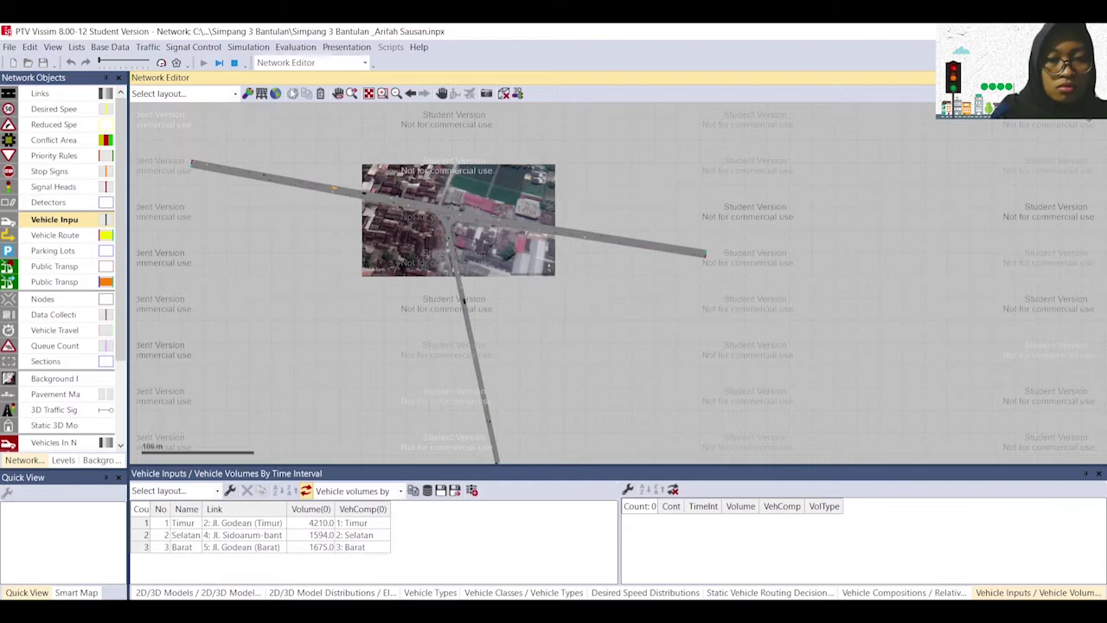
left_click(234, 63)
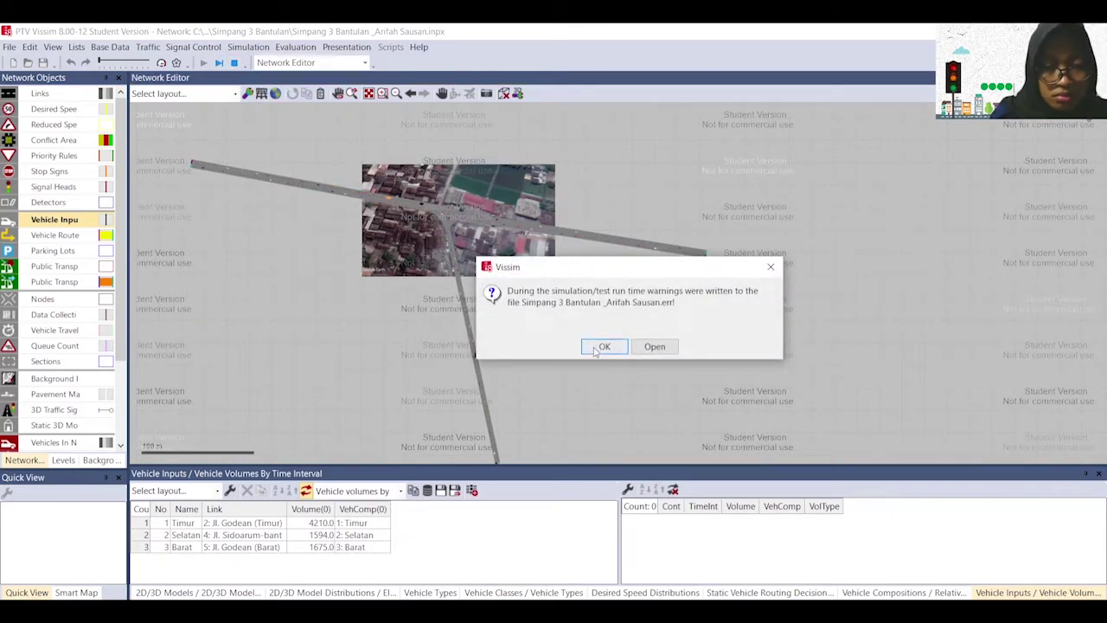
left_click(603, 347)
Step: Add a fixed-time signal controller for the intersection and name it Simpang 3 Bantulan
scroll(410, 164, "up", 4)
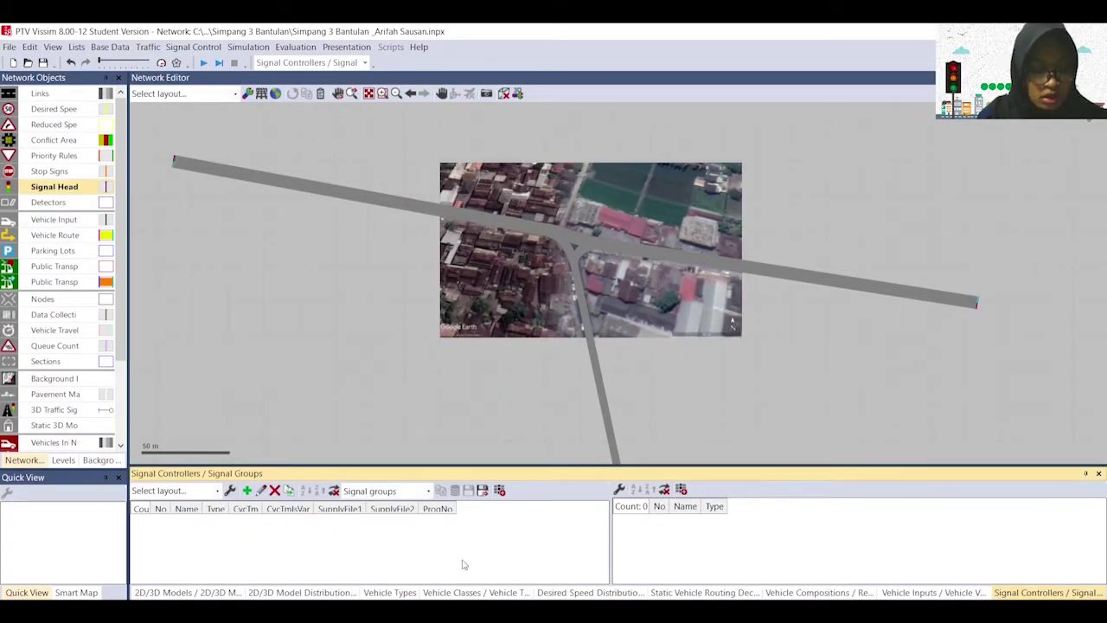
left_click(248, 490)
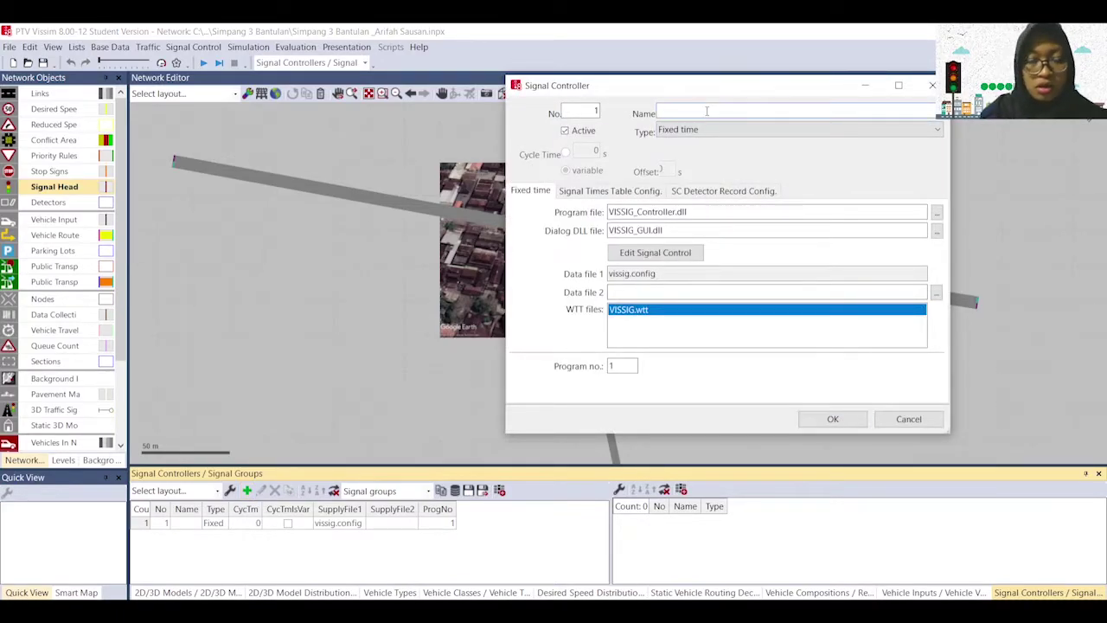
type("Simpa")
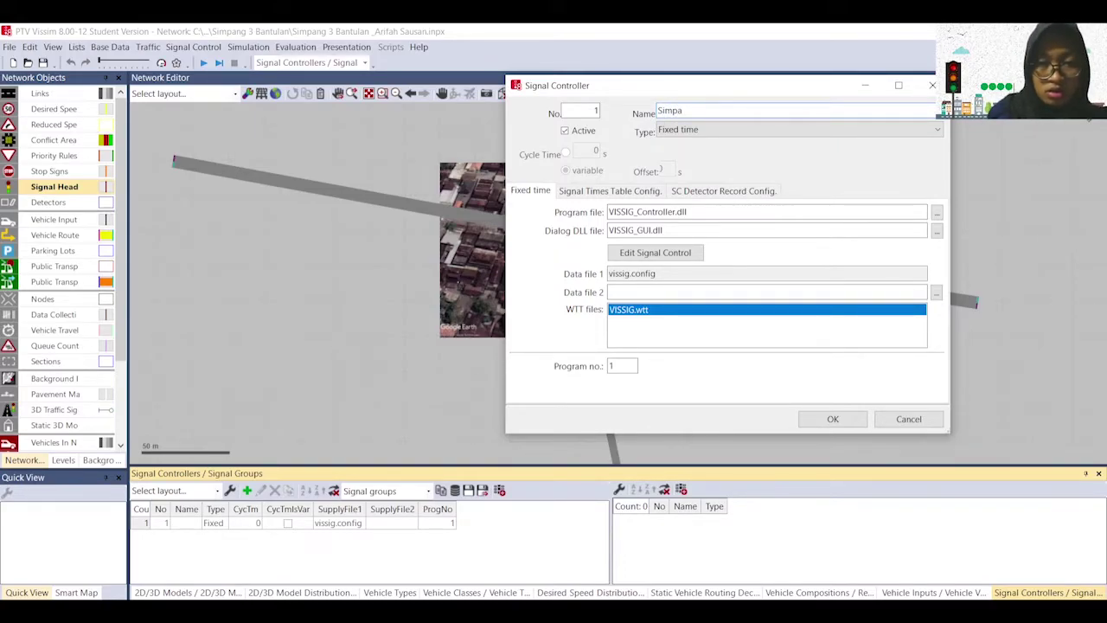
type("ng 3 Bantulan")
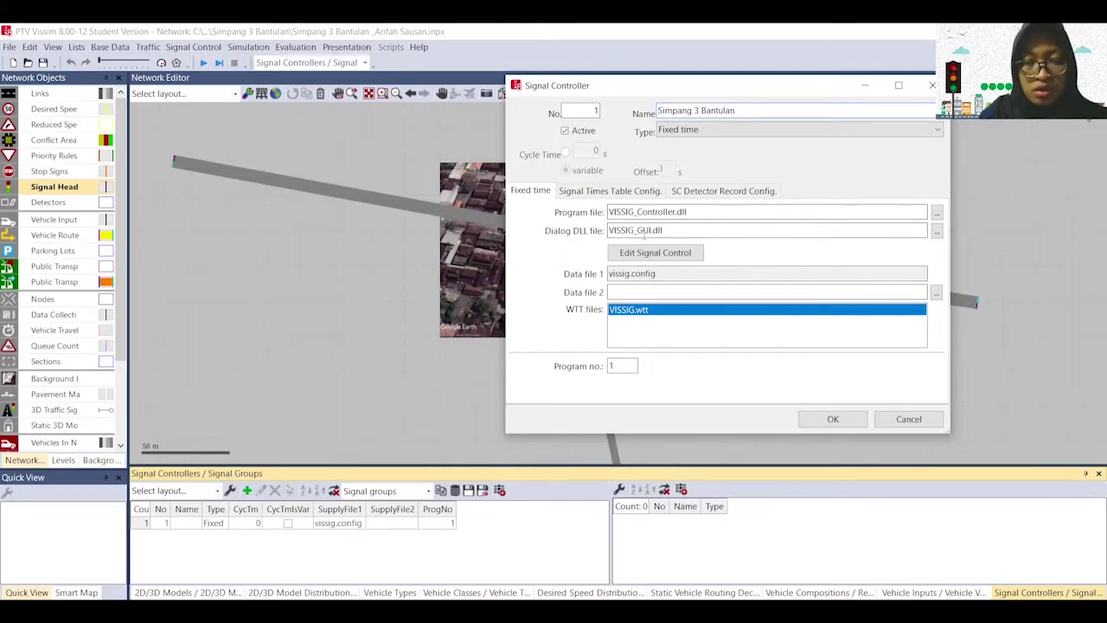
Step: Edit the controller's signal control, add three signal groups and name the first one Timur
left_click(663, 254)
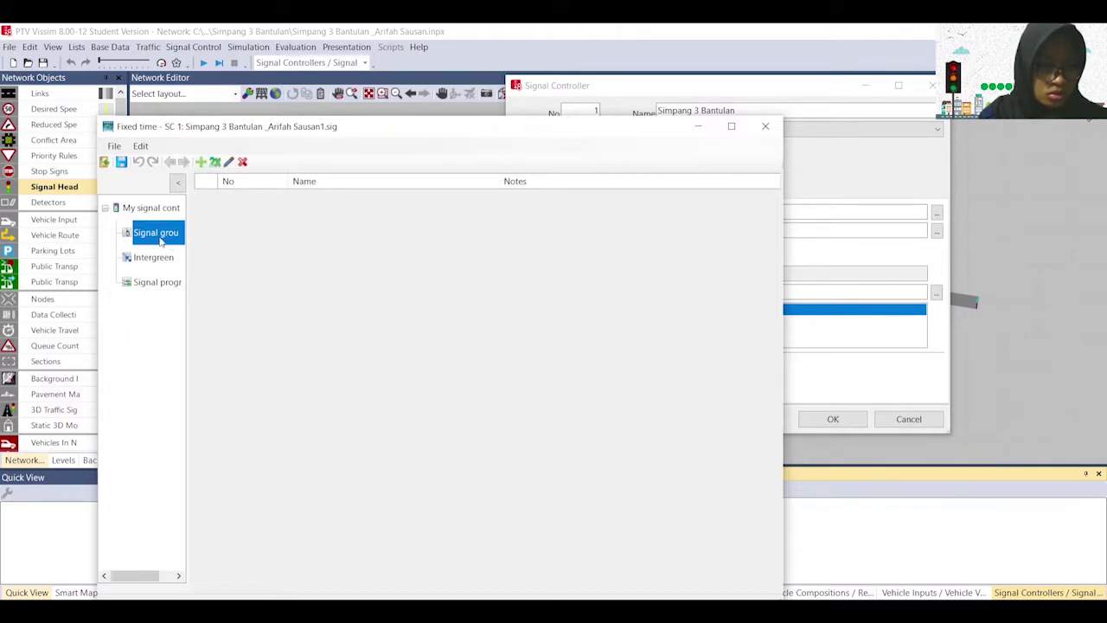
left_click(200, 163)
left_click(201, 163)
left_click(201, 162)
left_click(367, 198)
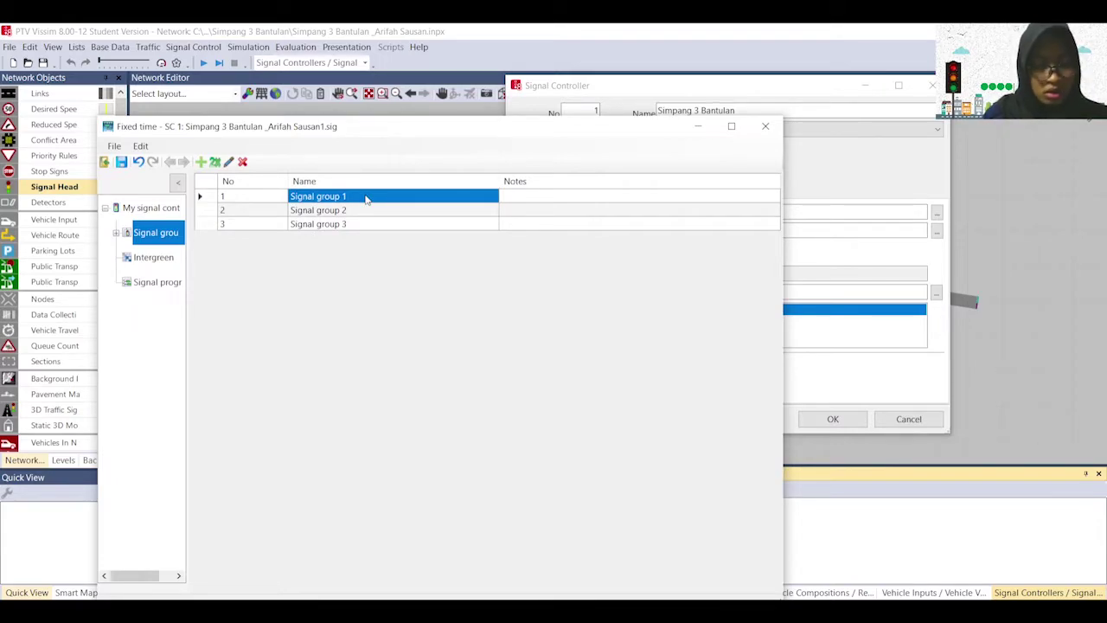
type("Timur")
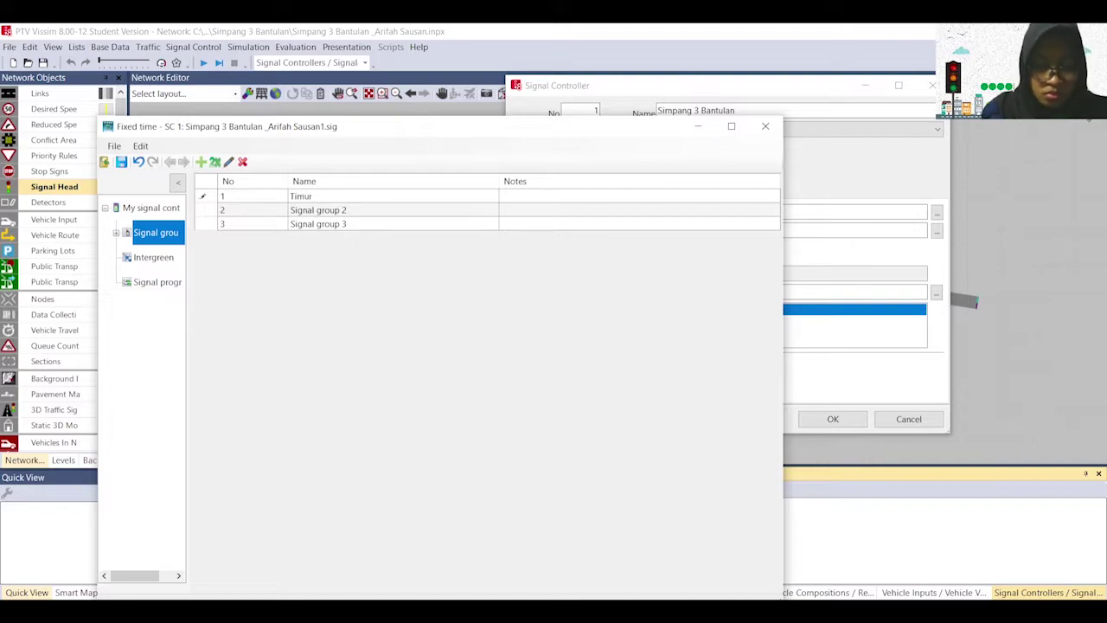
Step: Try to name the other two signal groups Barat and Selatan, and remove the second group
key("Down")
type("Barat")
key("Down")
type("Sela")
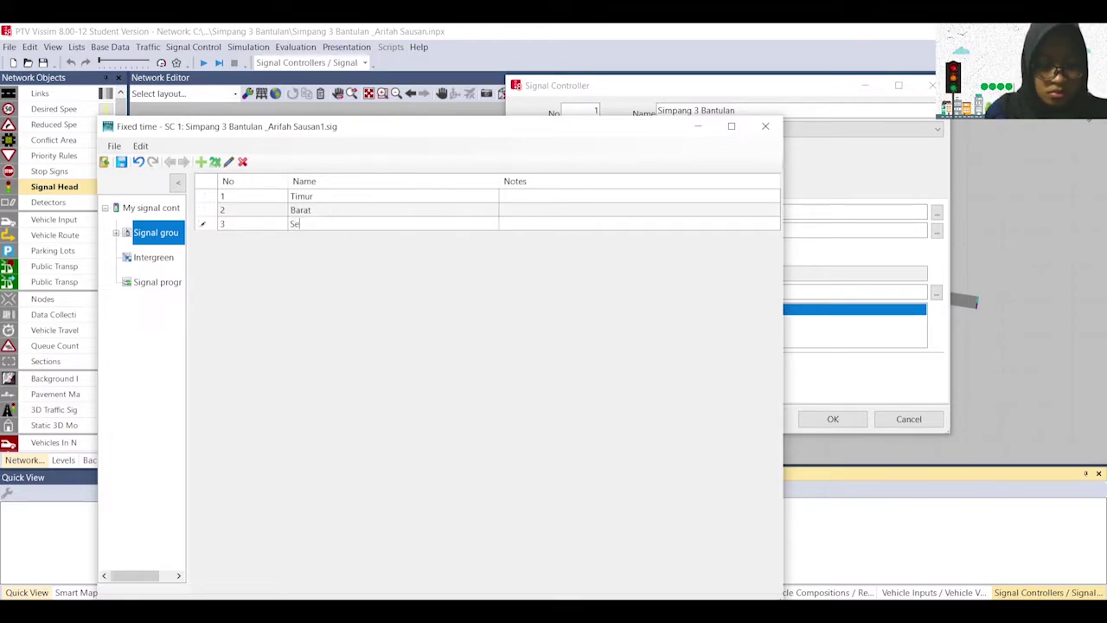
key("BackSpace")
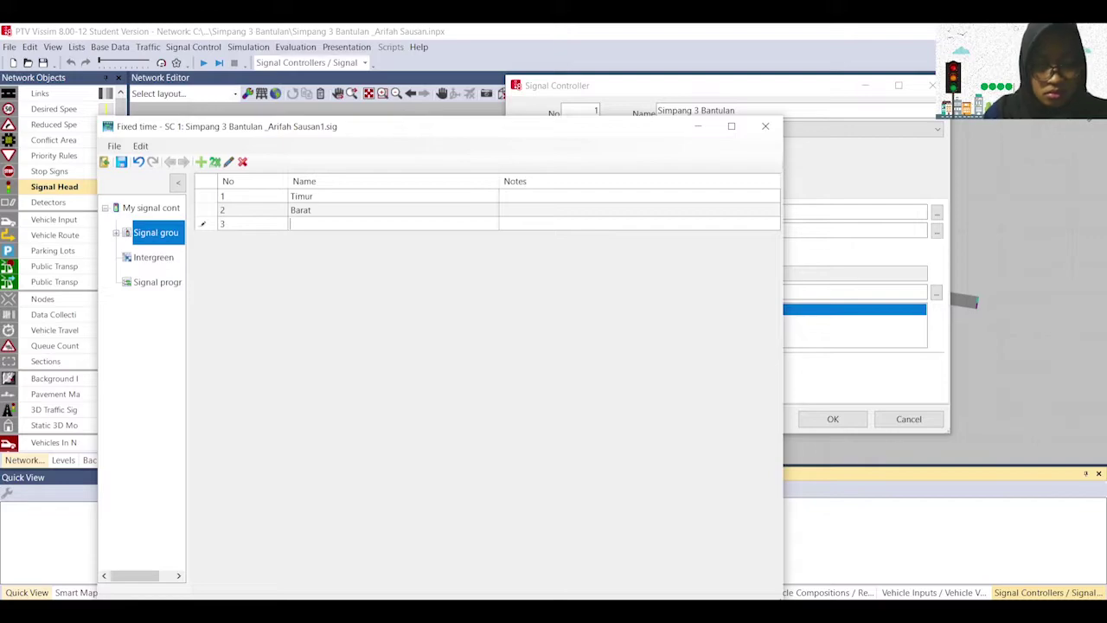
key("Up")
key("Delete")
type("S")
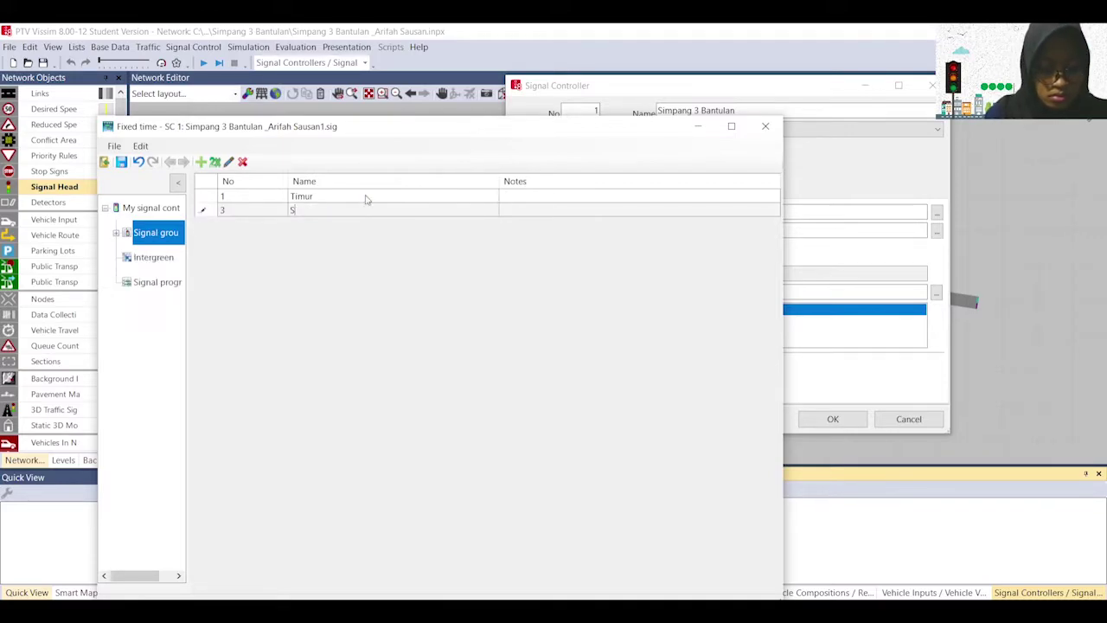
type("elatan")
key("Return")
type("barat")
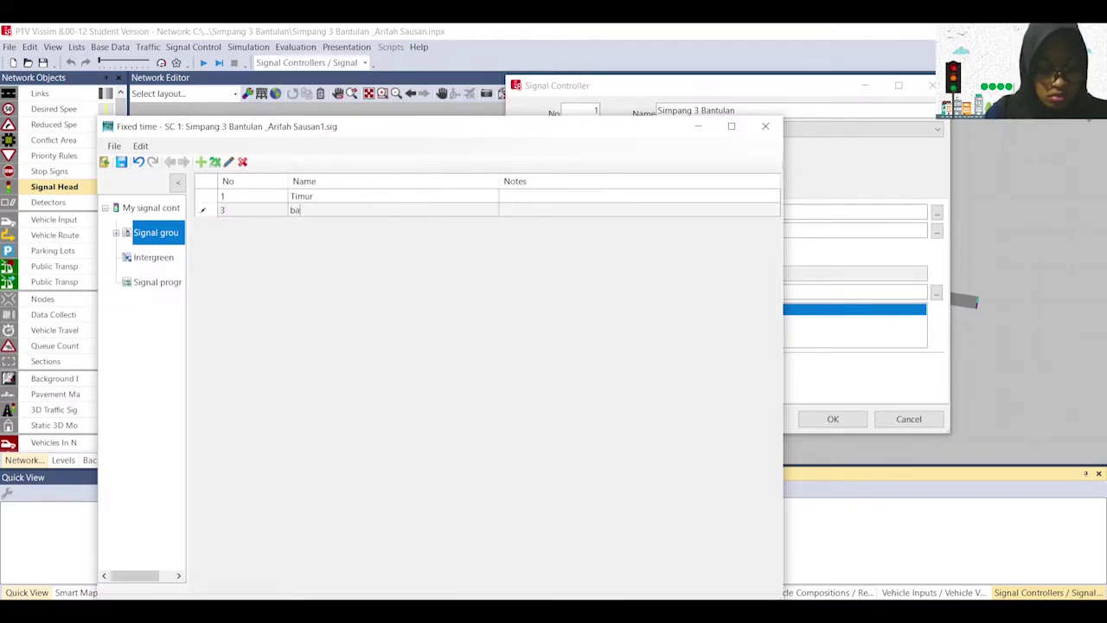
key("BackSpace")
key("BackSpace")
key("BackSpace")
key("BackSpace")
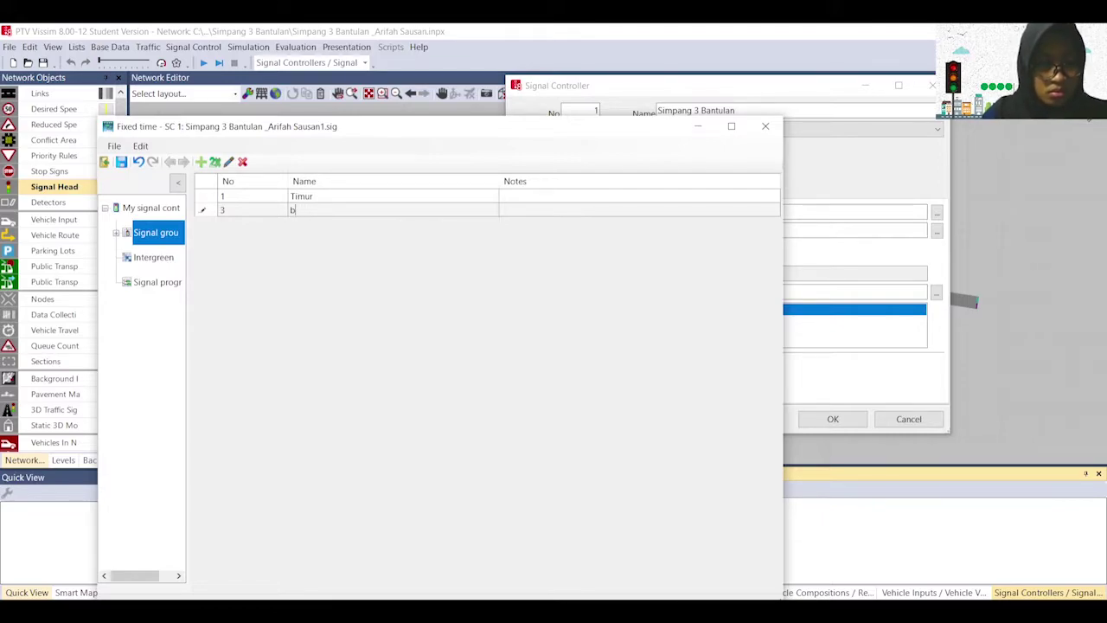
key("Return")
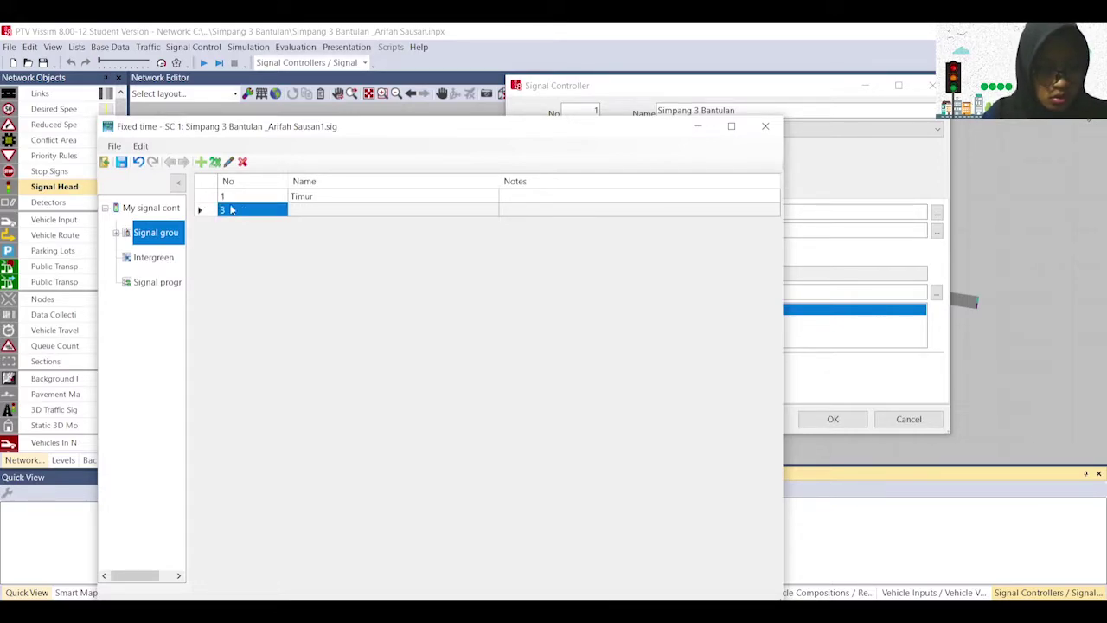
Step: Delete every remaining signal group except Timur
left_click(200, 162)
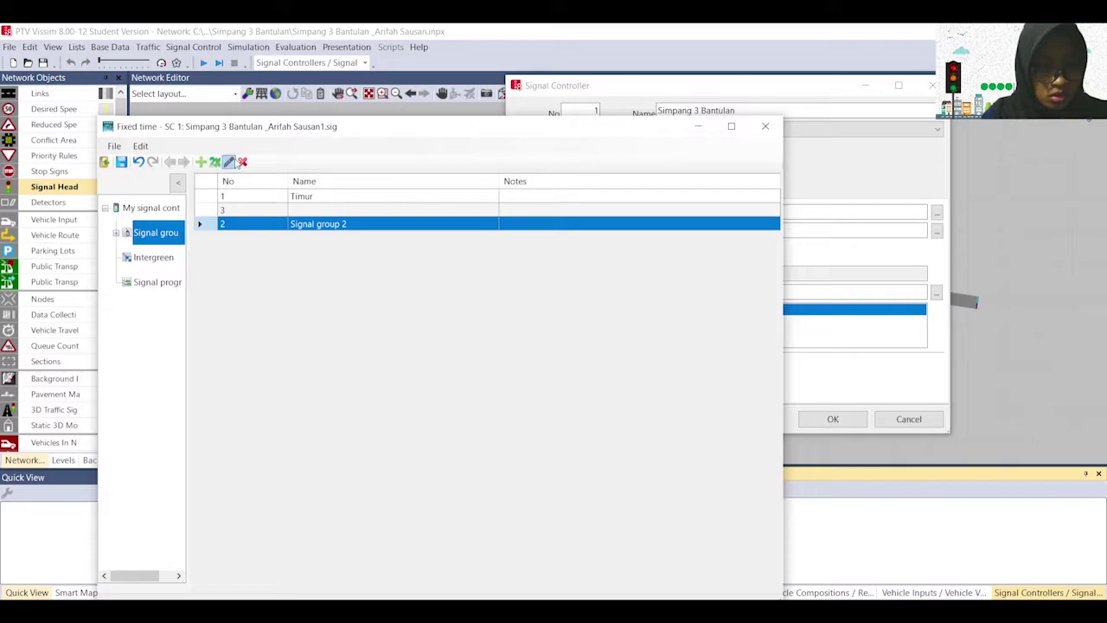
left_click(241, 162)
left_click(240, 214)
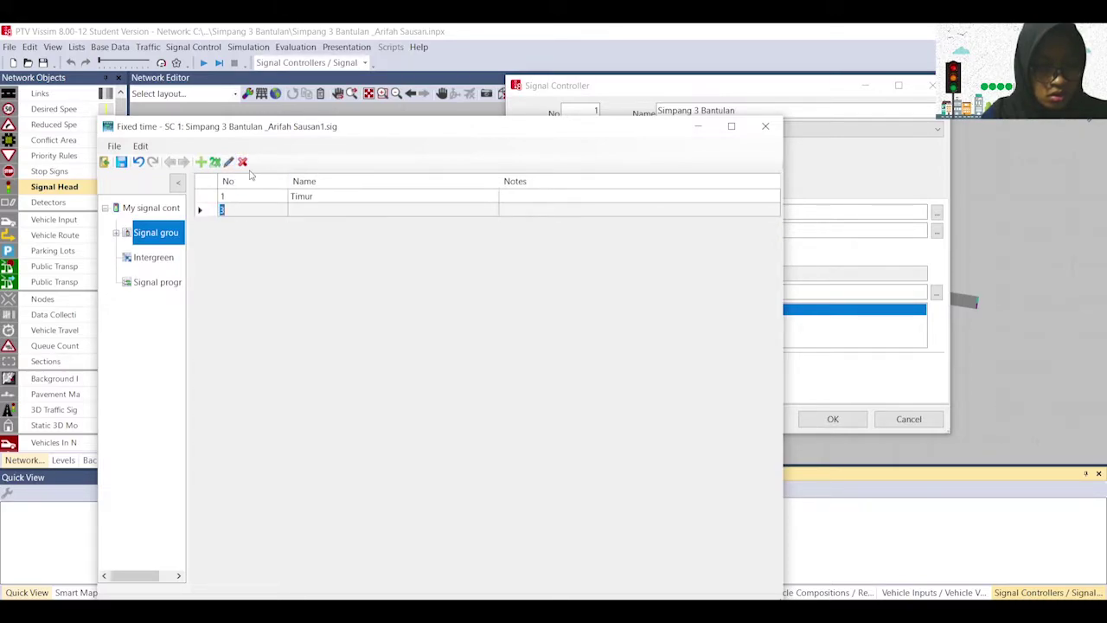
left_click(242, 161)
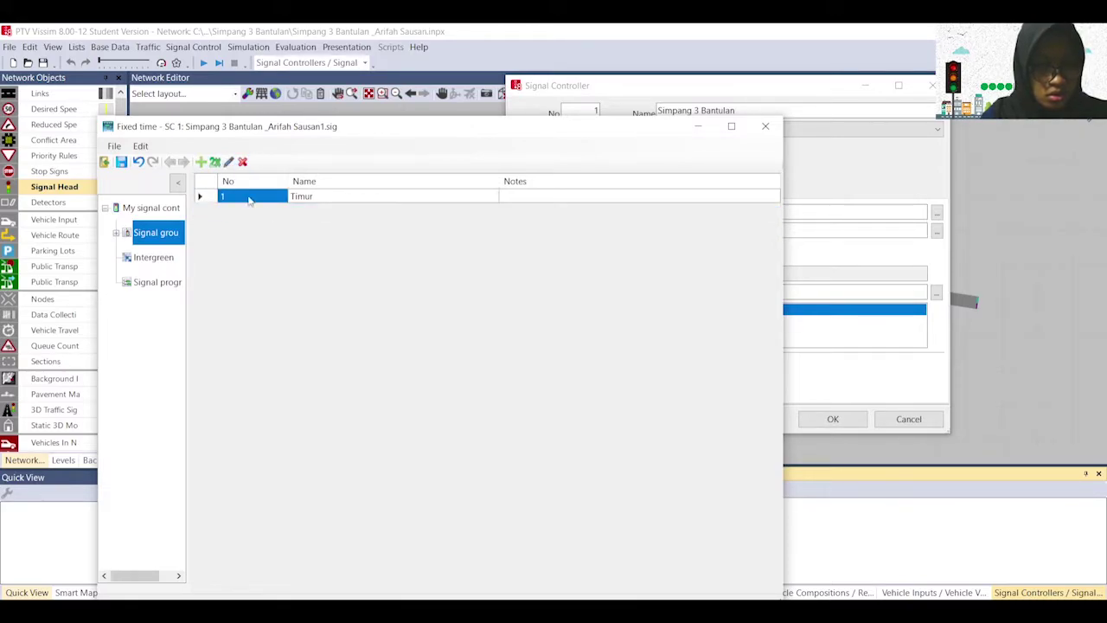
Step: Add two more signal groups, naming group 2 Selatan and group 3 Barat
double_click(201, 162)
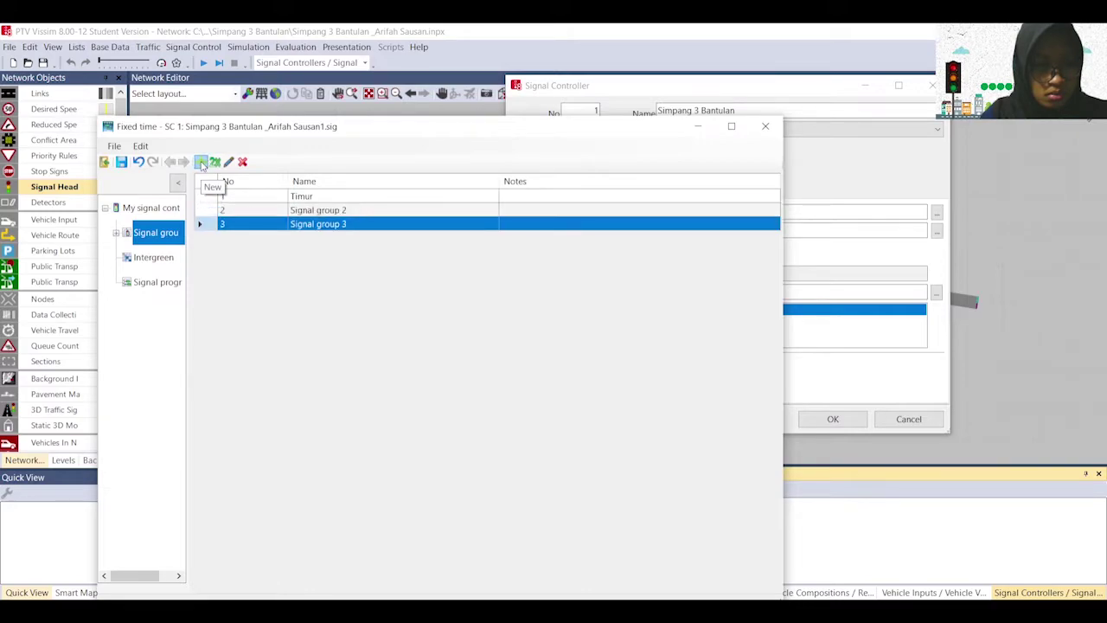
left_click(304, 212)
type("Selatan")
key("Return")
type("Barat")
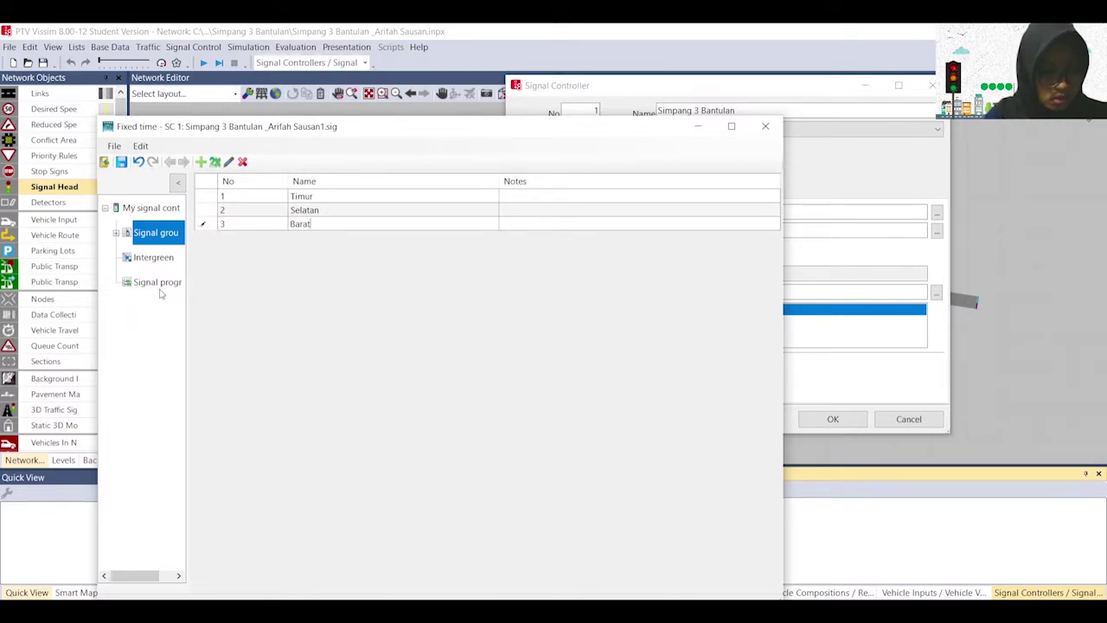
Step: Open signal group Timur's settings, and consult the Bantulan cycle times in Waktu Siklus.pdf and the Excel Waktu Siklus table
left_click(153, 230)
left_click(116, 234)
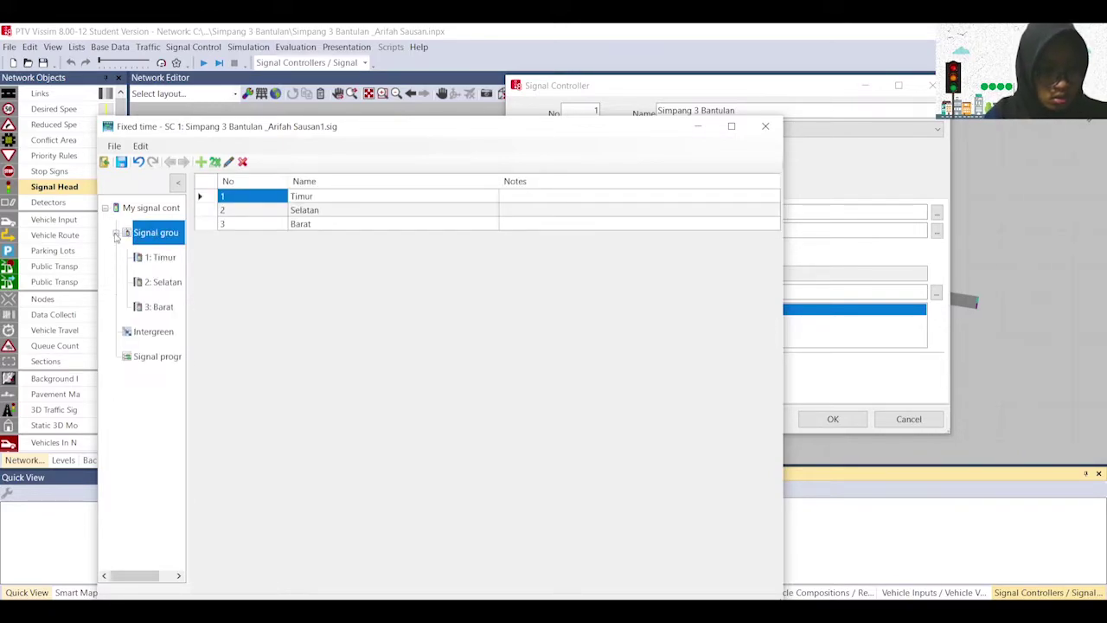
left_click(161, 261)
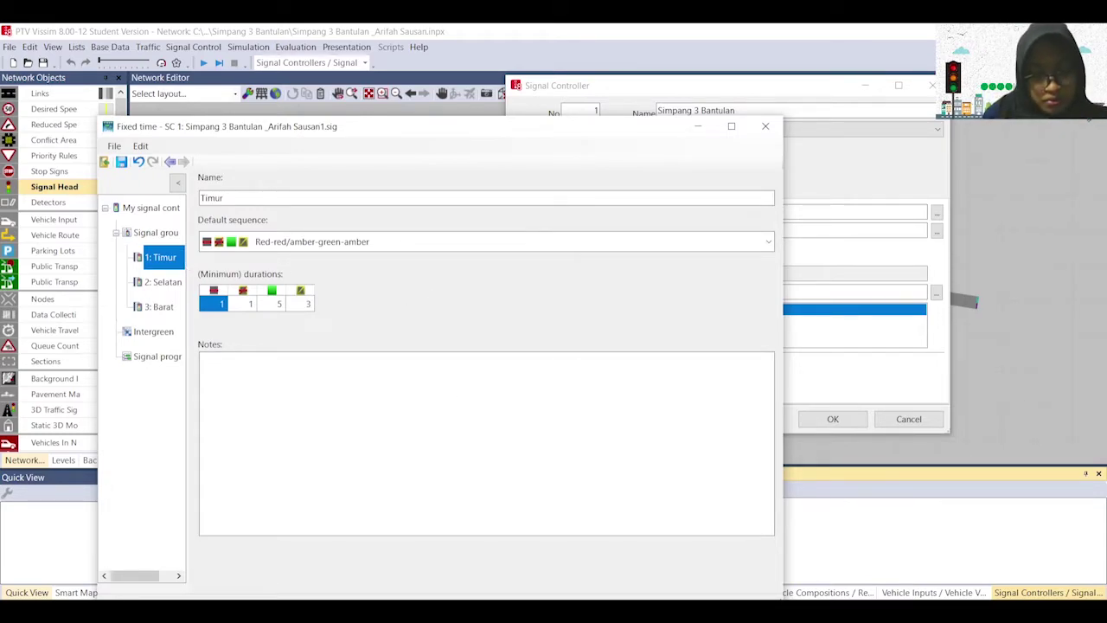
mouse_move(623, 603)
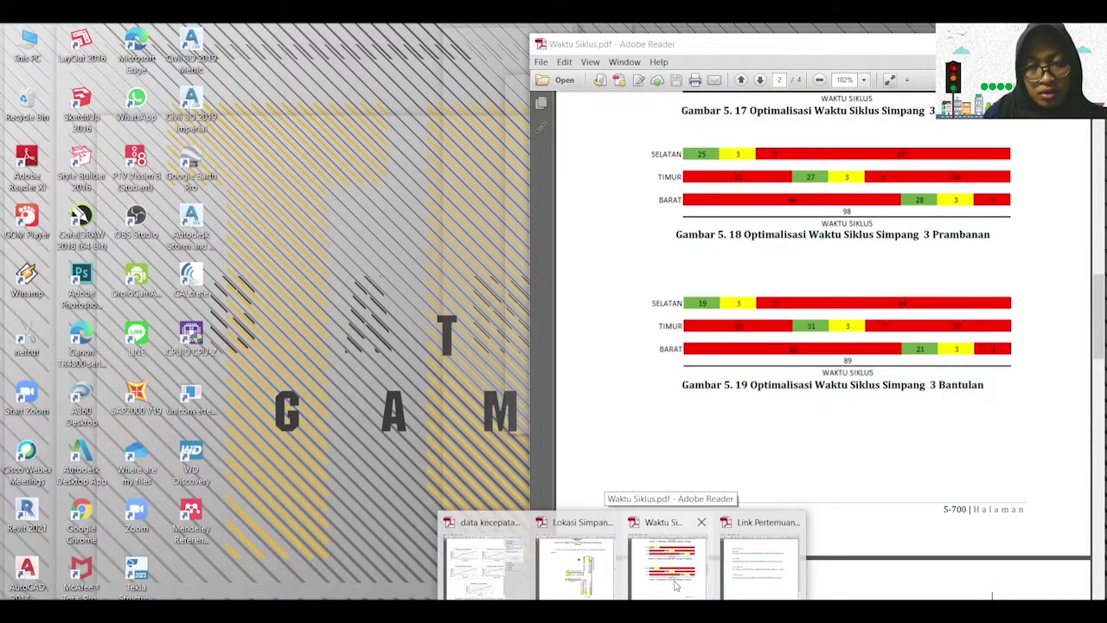
left_click(676, 586)
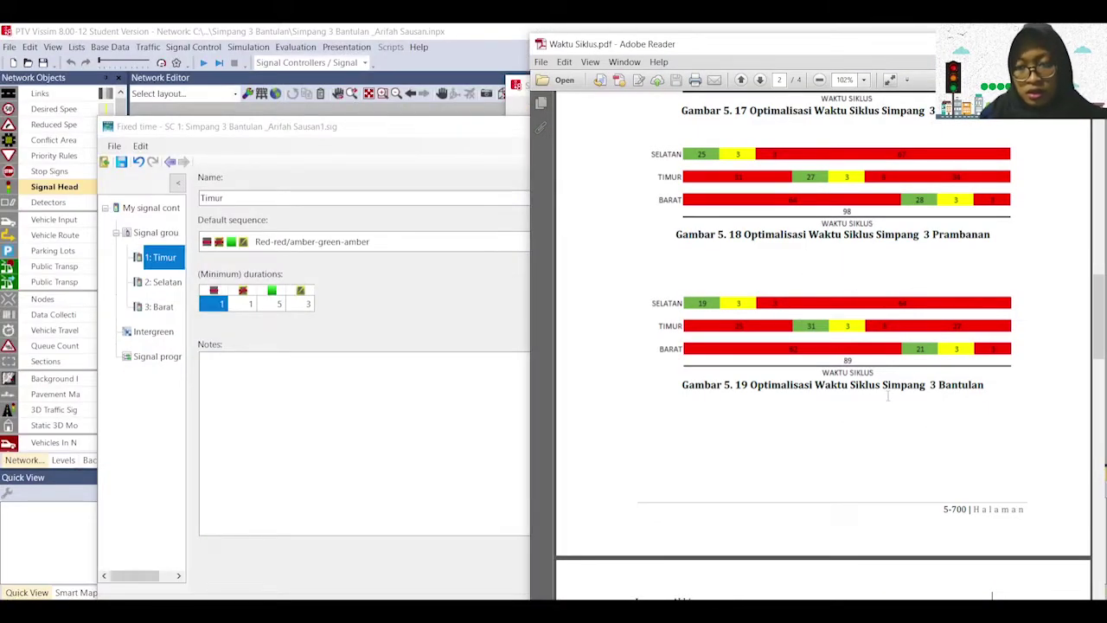
left_click(584, 597)
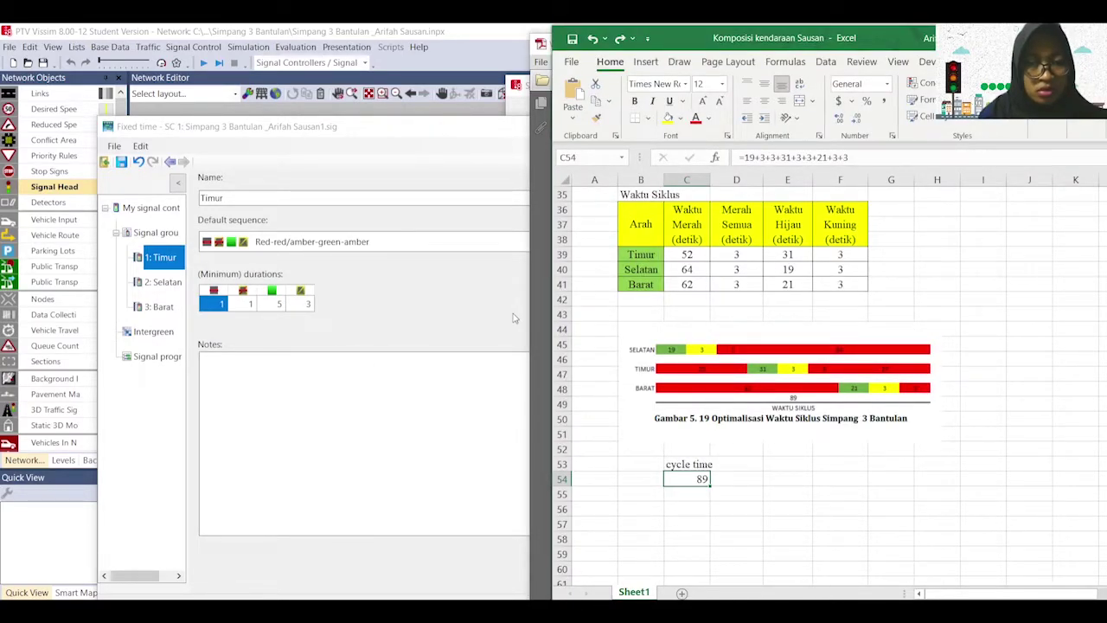
Step: Back in Vissim, set signal group Timur's minimum durations to red 52, red/amber 3 and green 31
left_click(215, 307)
type("52")
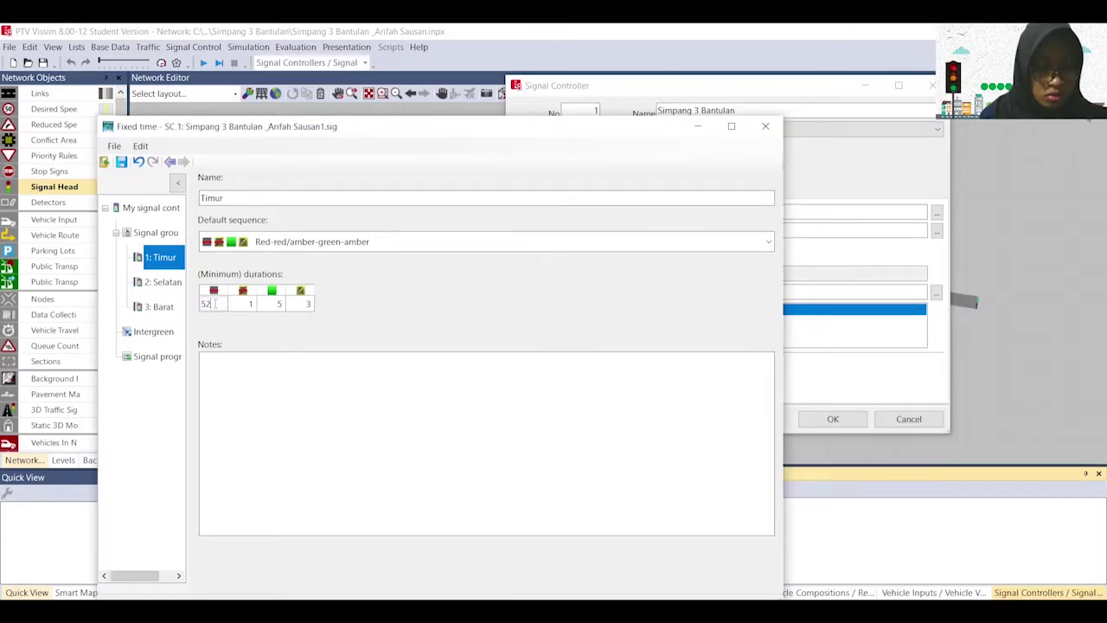
left_click(276, 305)
left_click(245, 304)
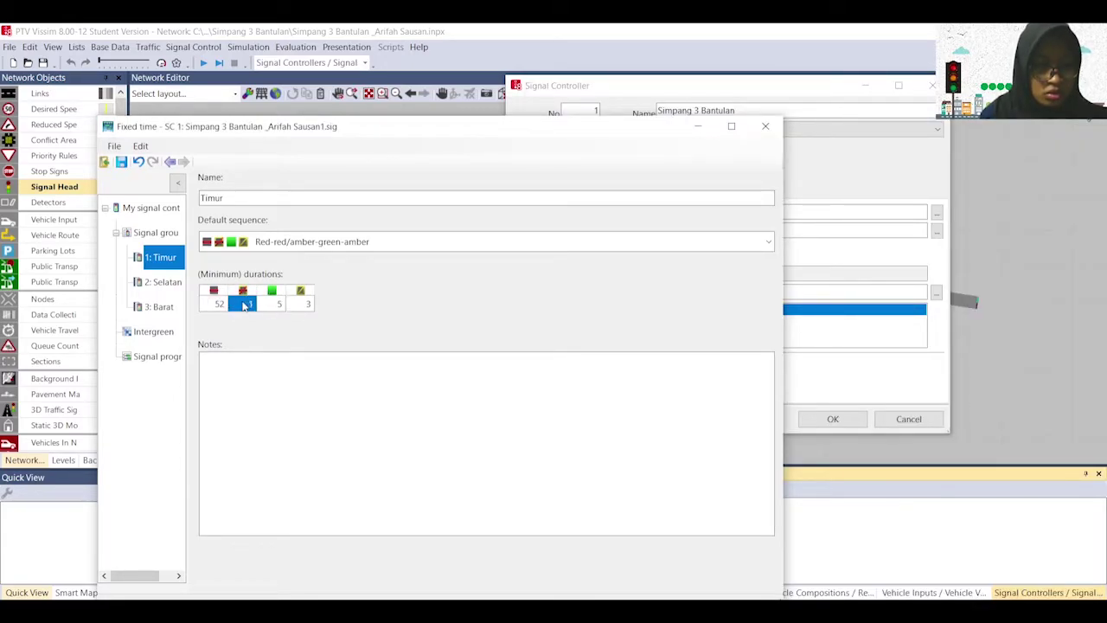
type("3")
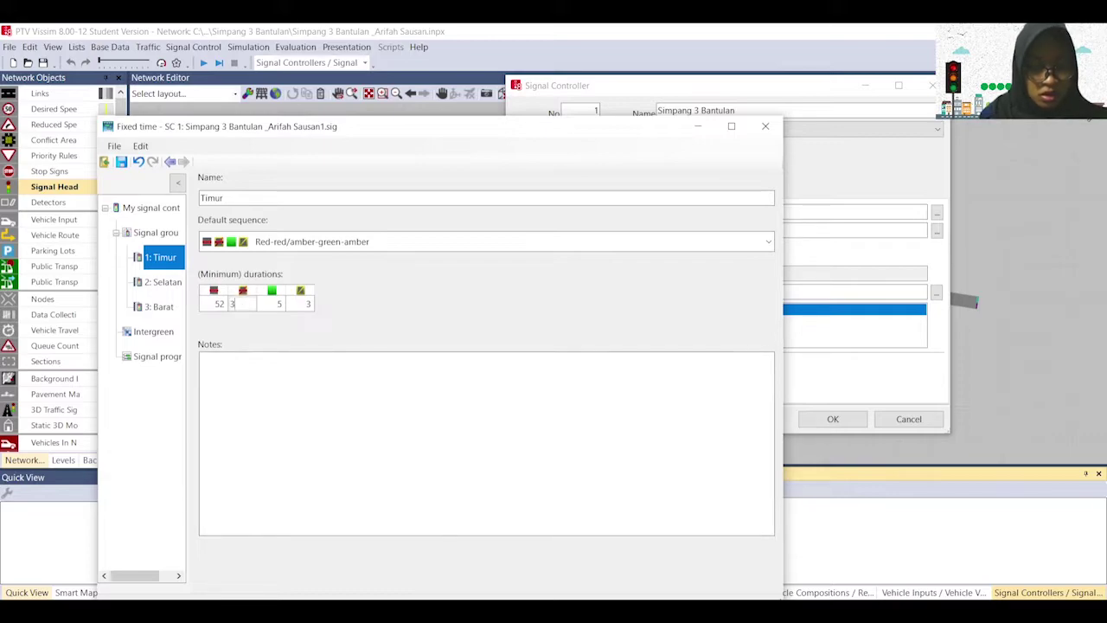
key("alt+Tab")
left_click(277, 320)
left_click(270, 304)
type("31")
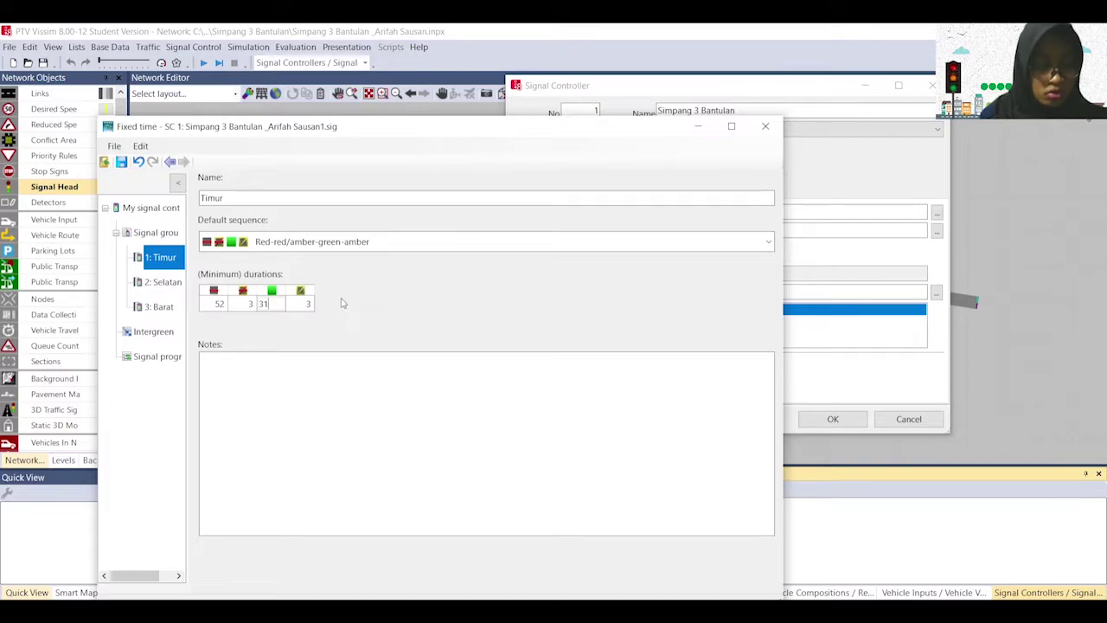
Step: Set signal group Selatan's minimum durations to red 64, red/amber 3 and green 19, consulting the Excel cycle-time table
left_click(165, 285)
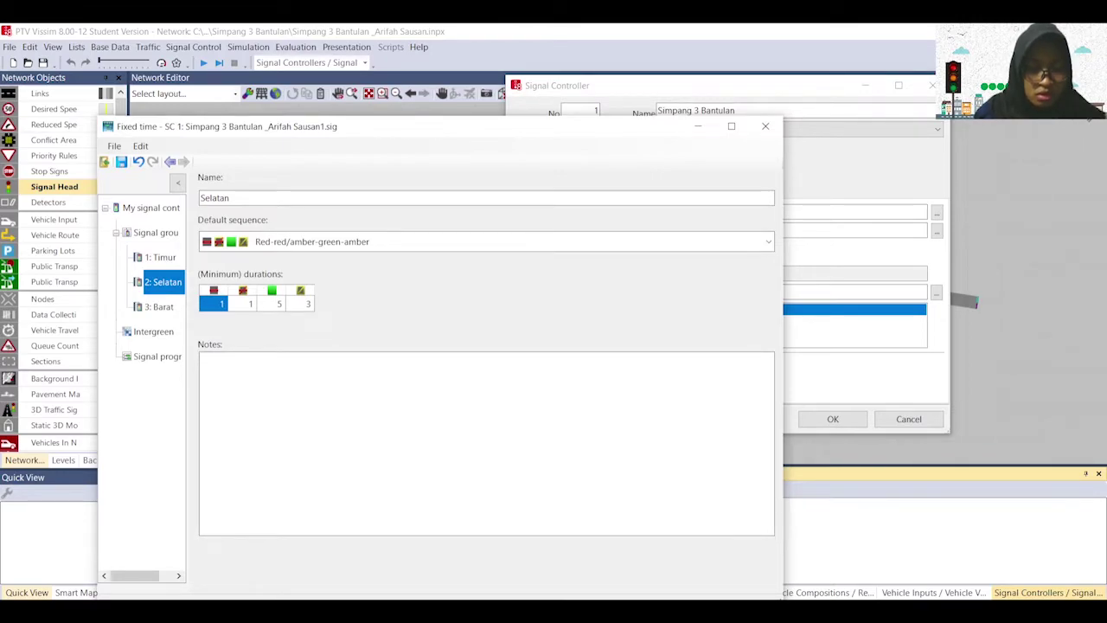
key("alt+Tab")
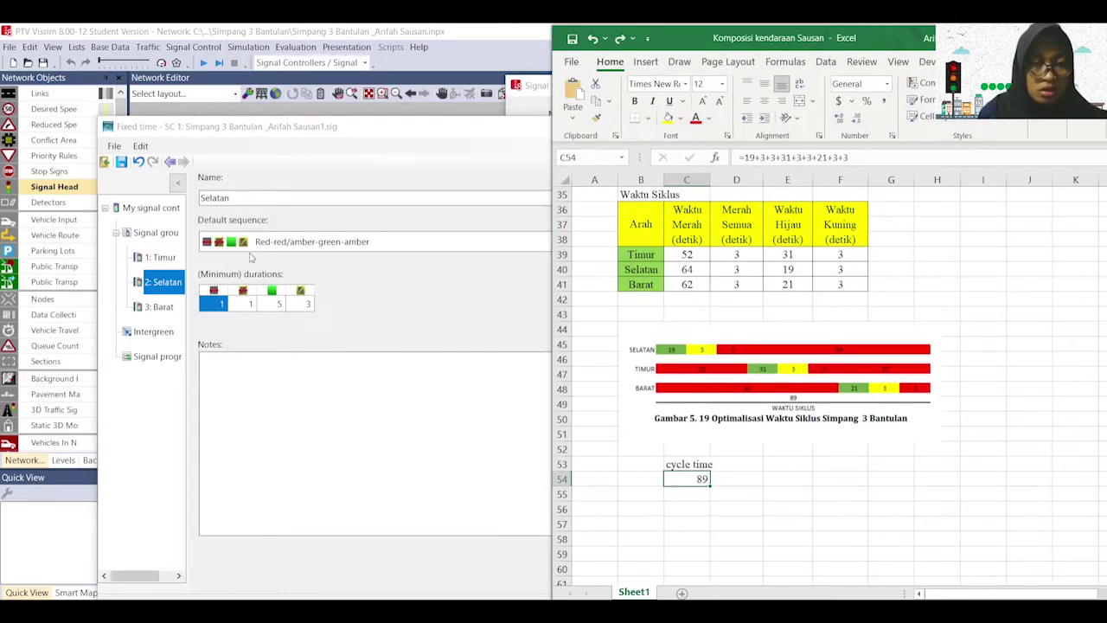
left_click(220, 304)
type("6")
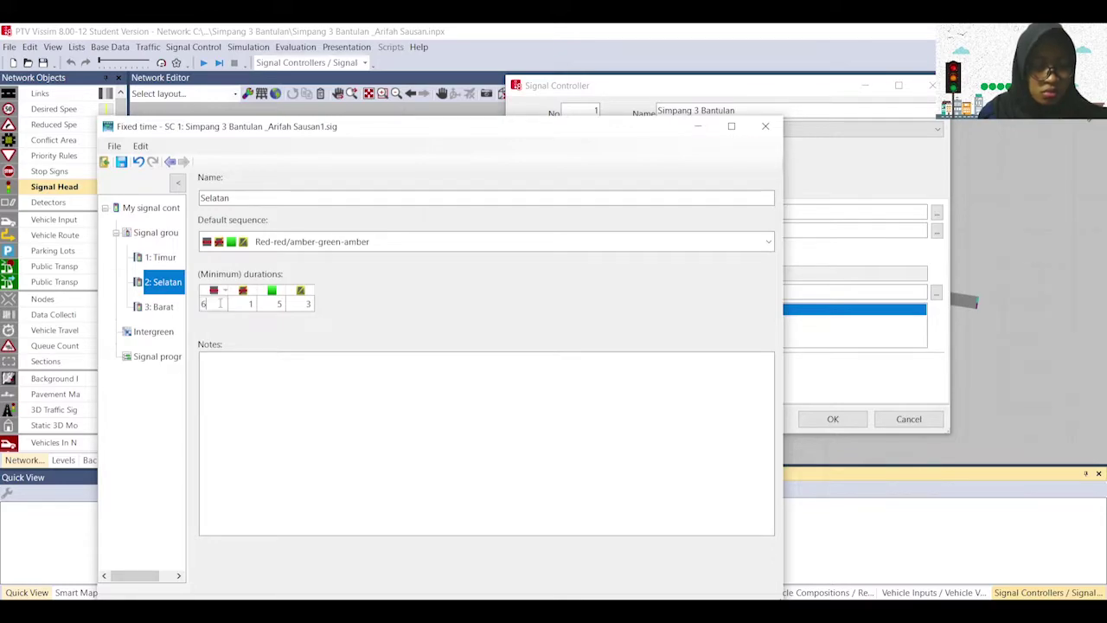
type("4")
left_click(249, 303)
type("3")
left_click(274, 302)
type("19")
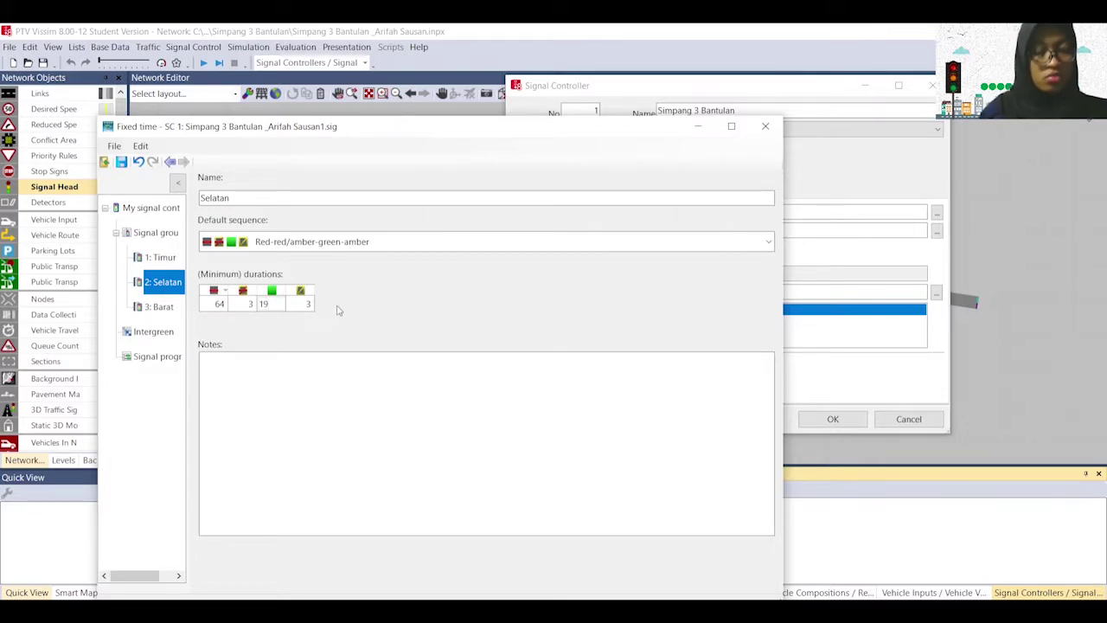
Step: Set signal group Barat's minimum durations to red 62, red/amber 3 and green 21, consulting the Excel cycle-time table
left_click(159, 306)
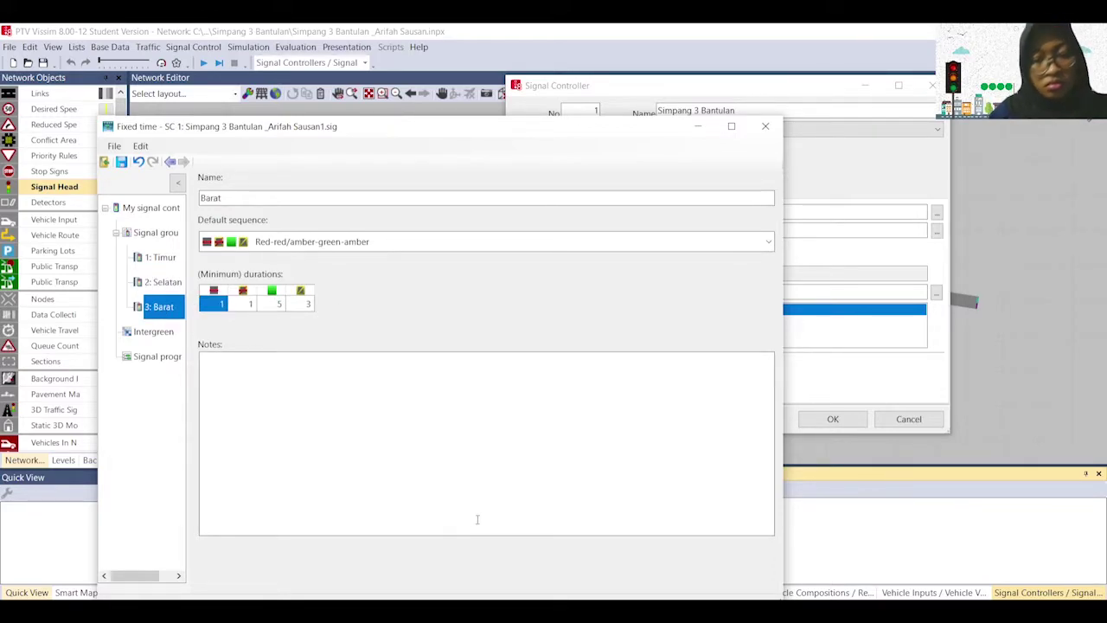
key("alt+Tab")
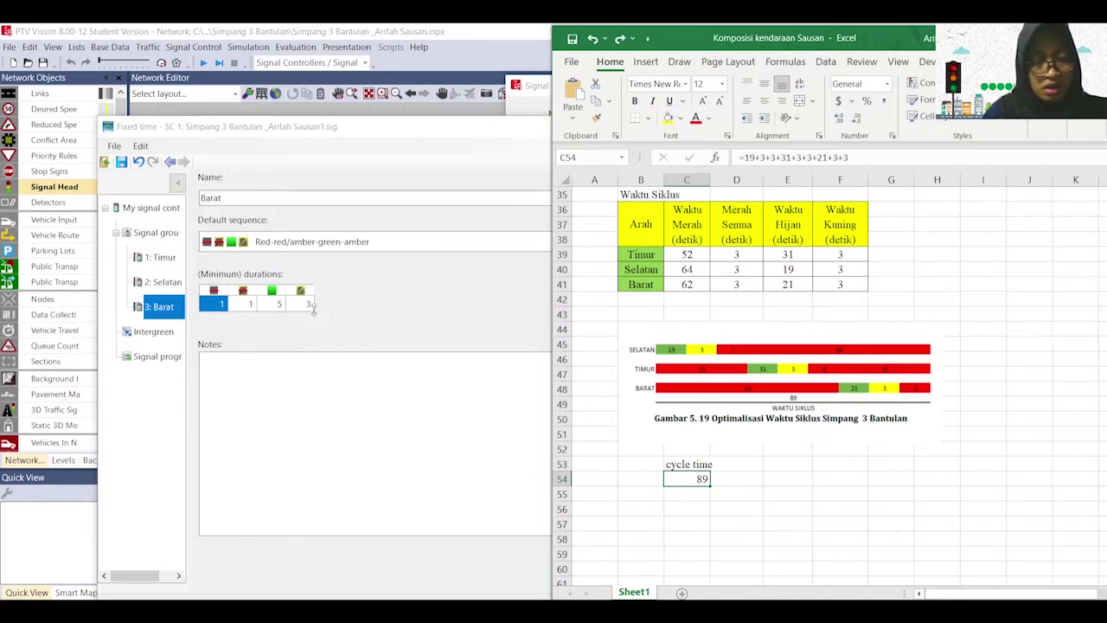
left_click(213, 303)
type("62")
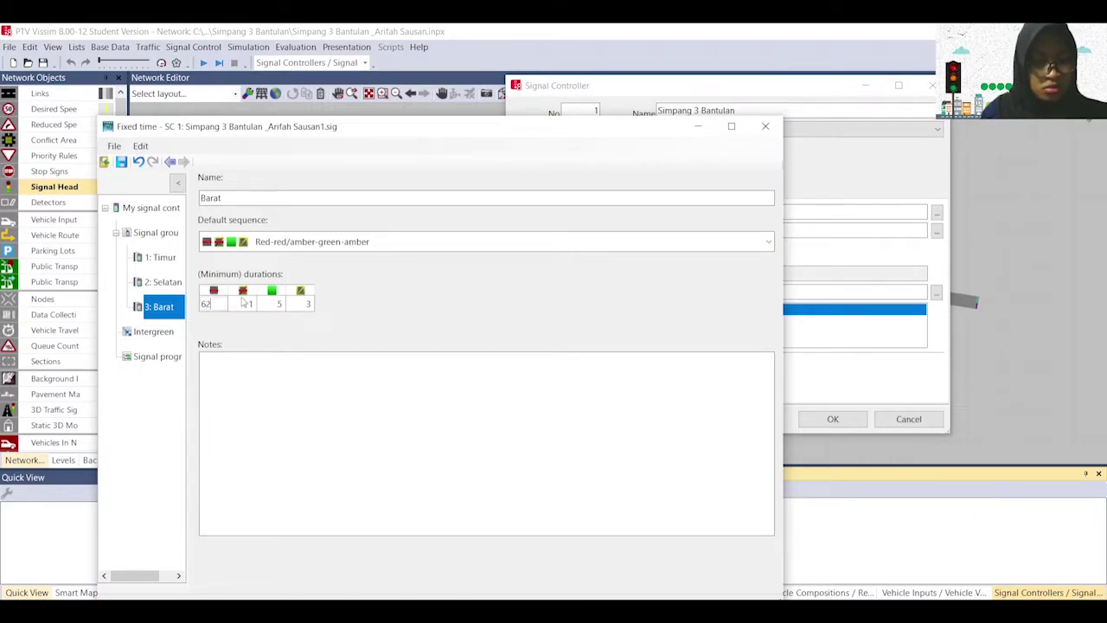
left_click(248, 309)
type("3")
left_click(279, 305)
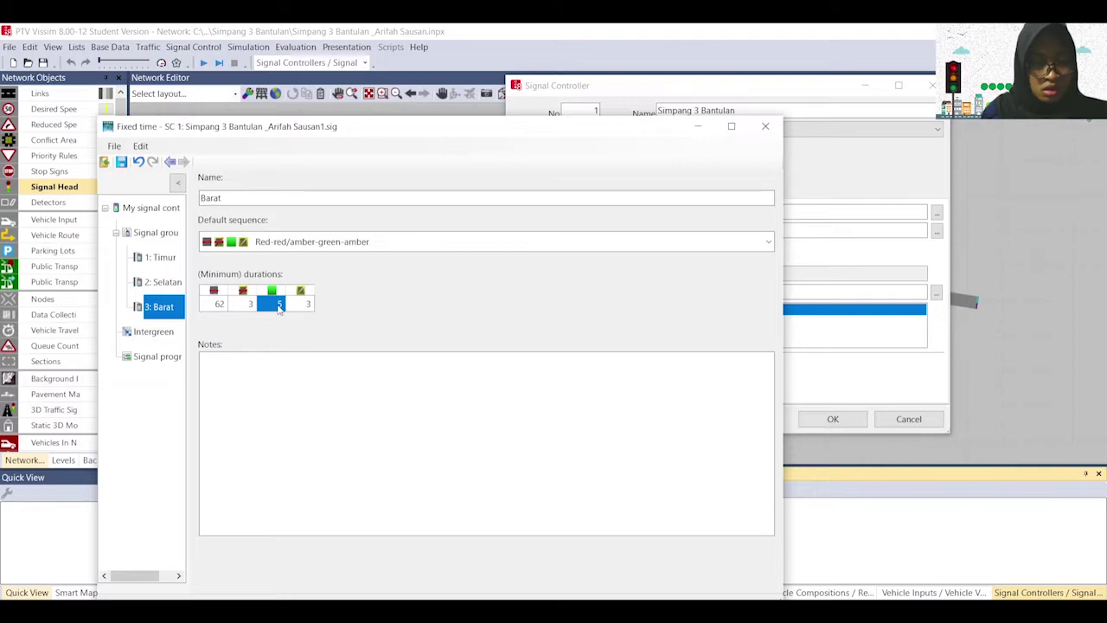
type("21")
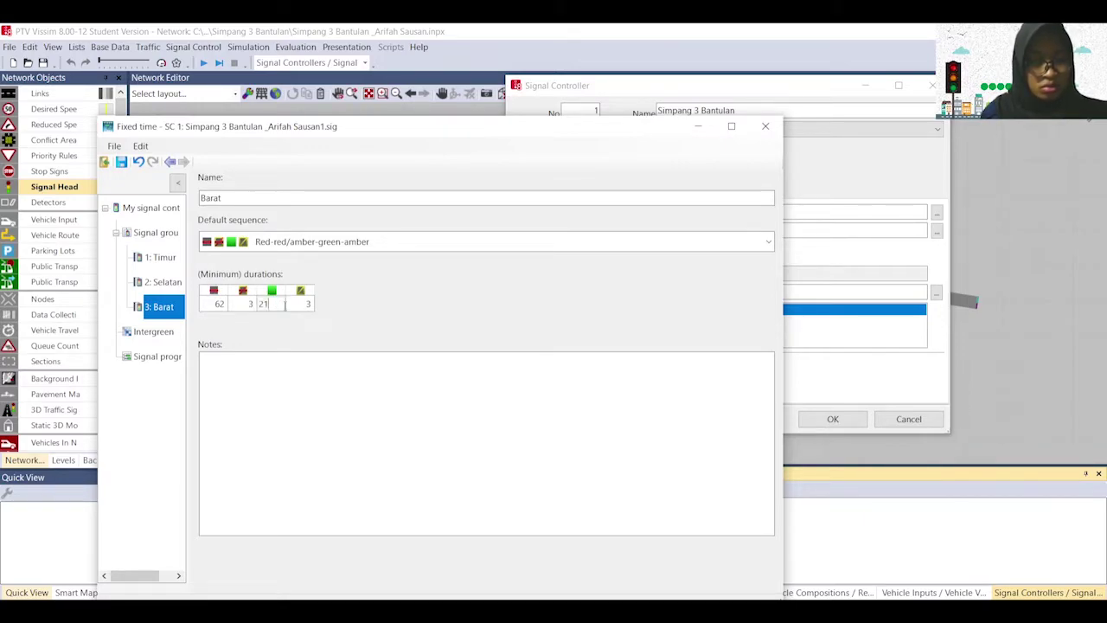
left_click(309, 309)
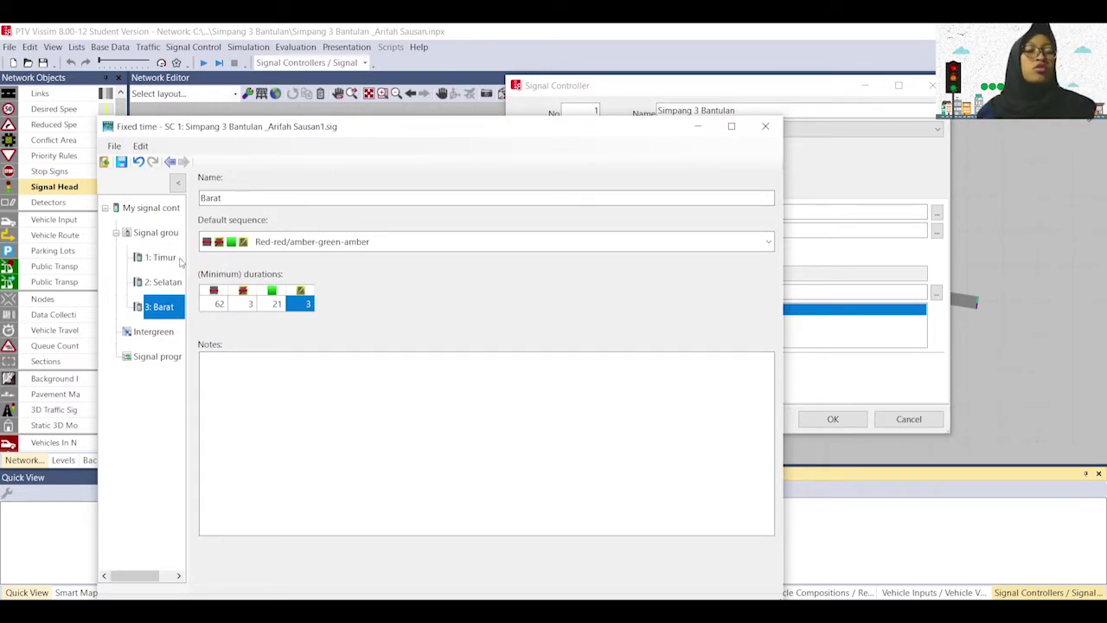
Step: Add a new signal program and set its cycle time to 89
left_click(152, 357)
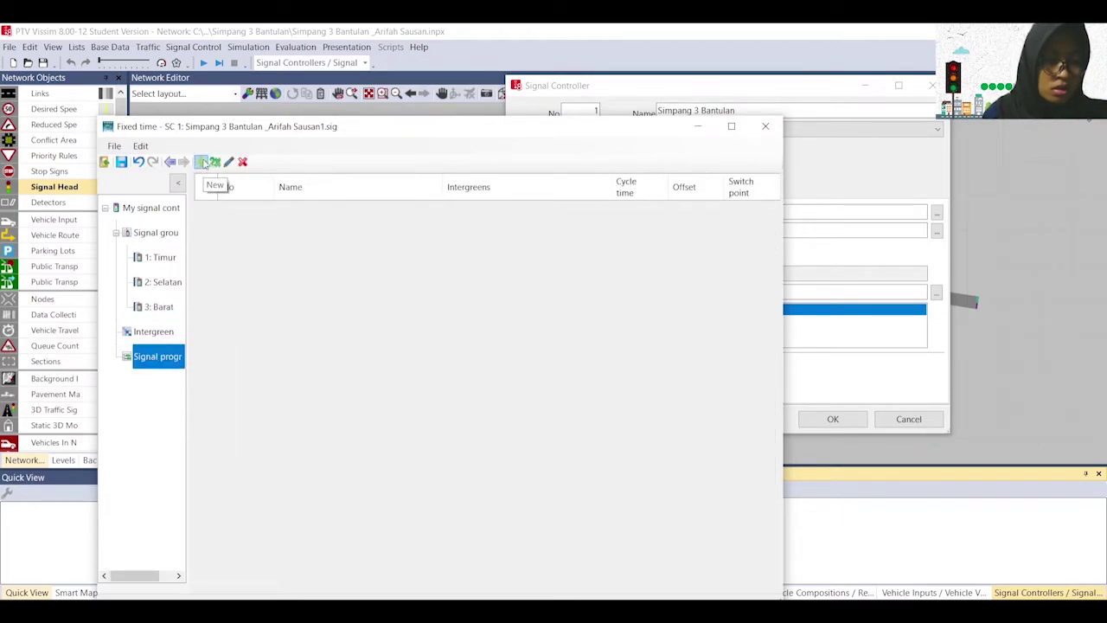
left_click(202, 162)
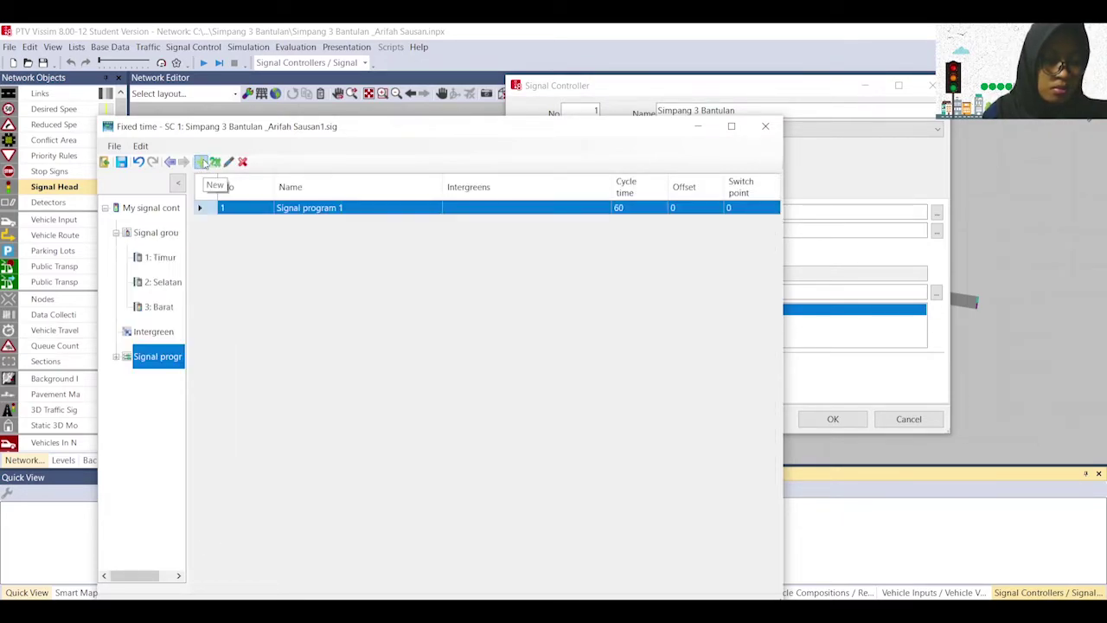
left_click(116, 358)
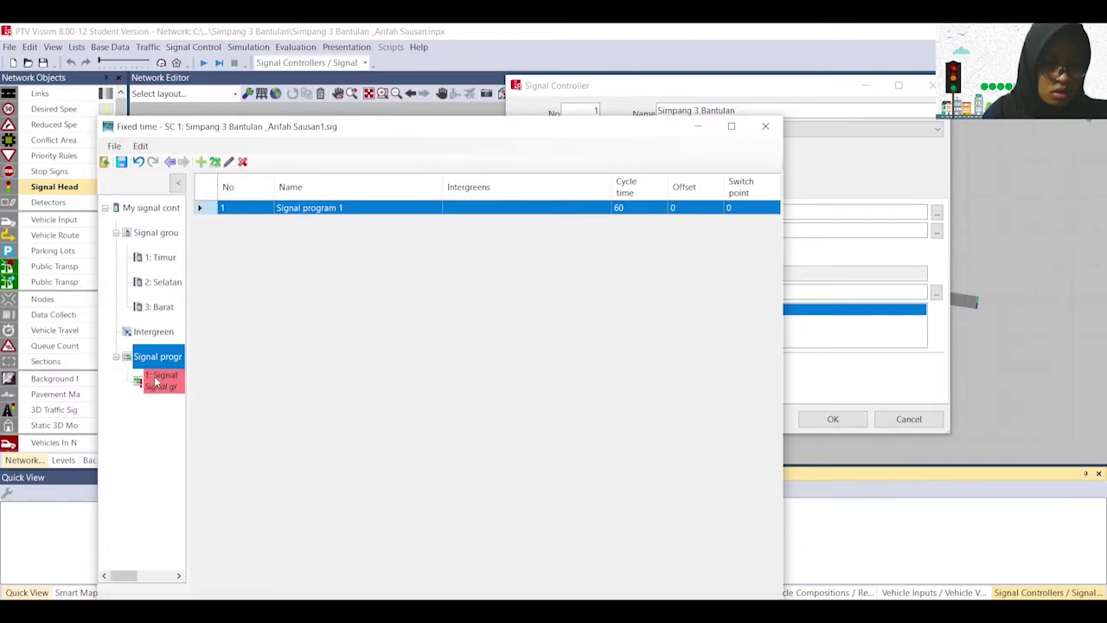
left_click(158, 380)
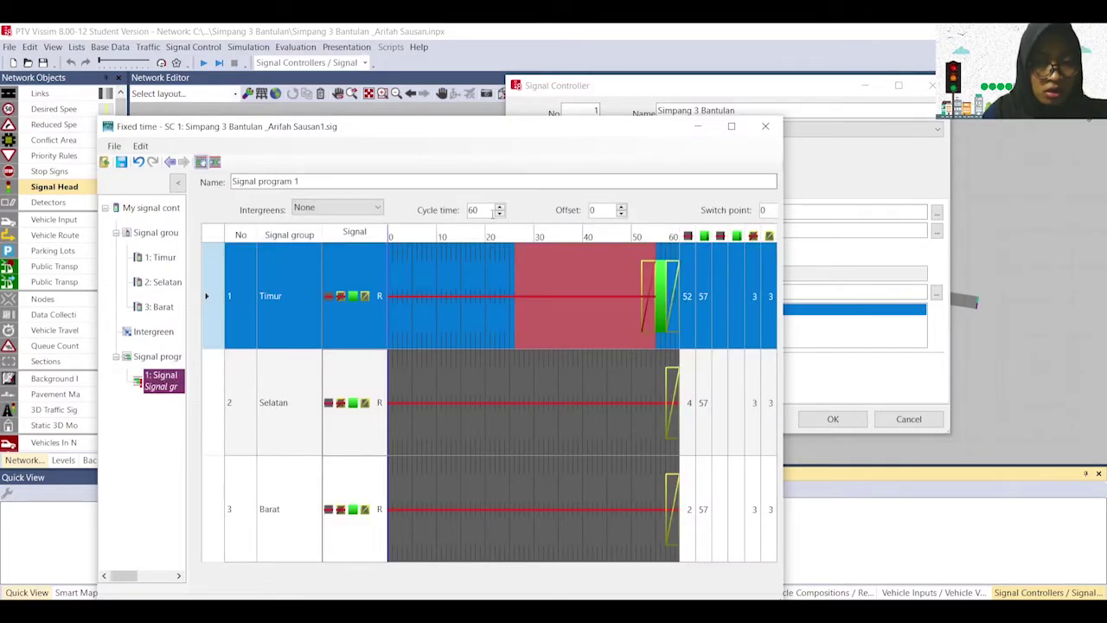
double_click(490, 211)
type("89")
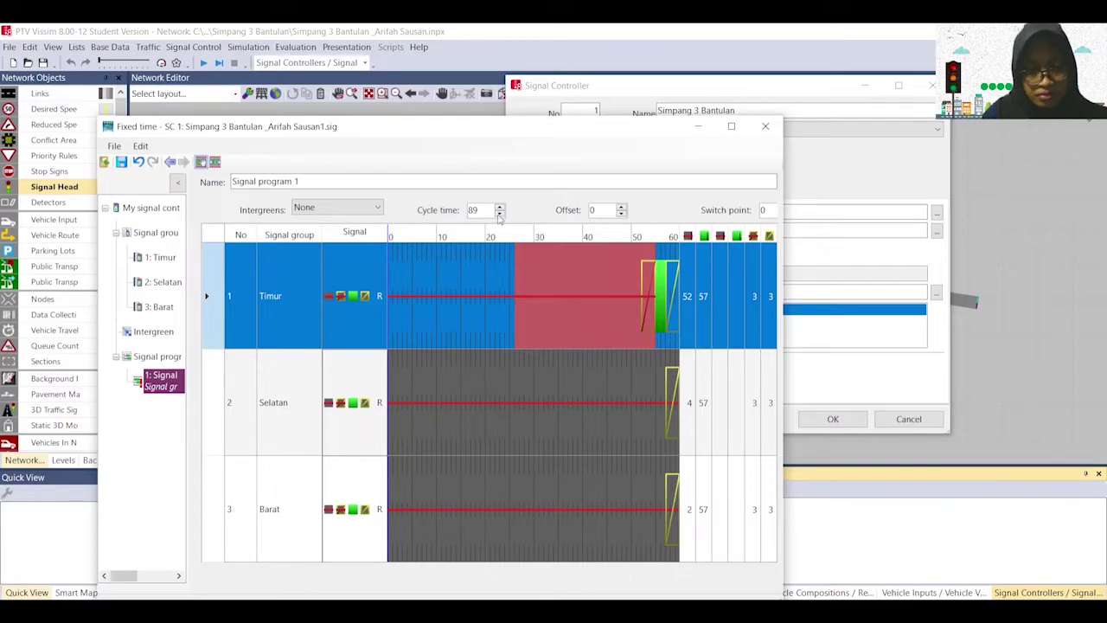
key("Return")
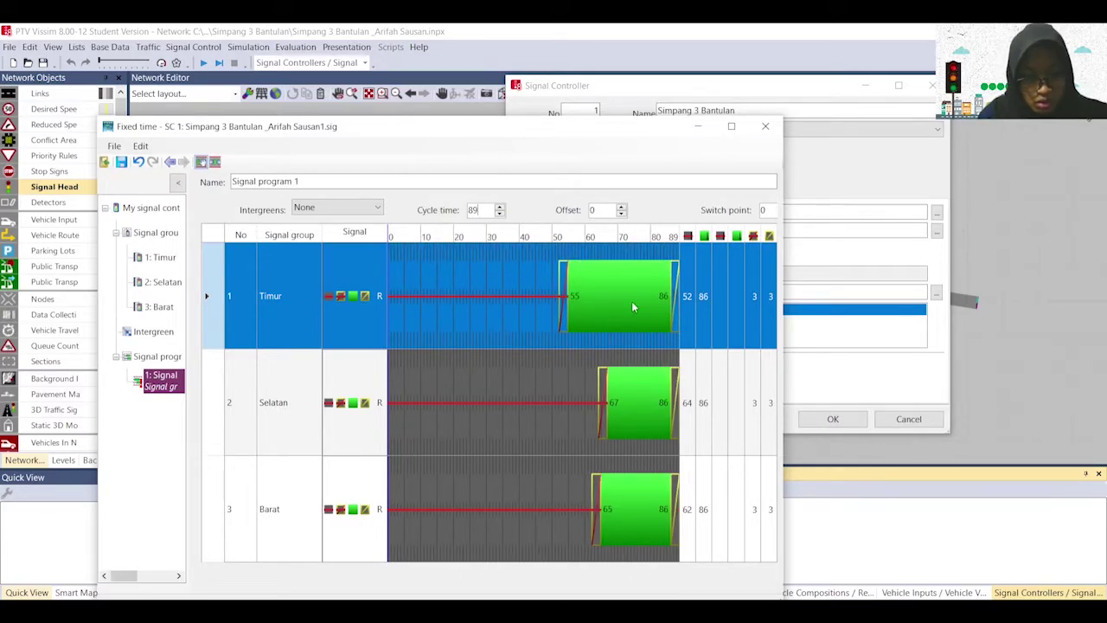
Step: Shift the green phases in the signal program so Timur runs from 4 to 35 and Selatan from 41 to 60
left_click_drag(614, 310, 441, 309)
left_click(605, 415)
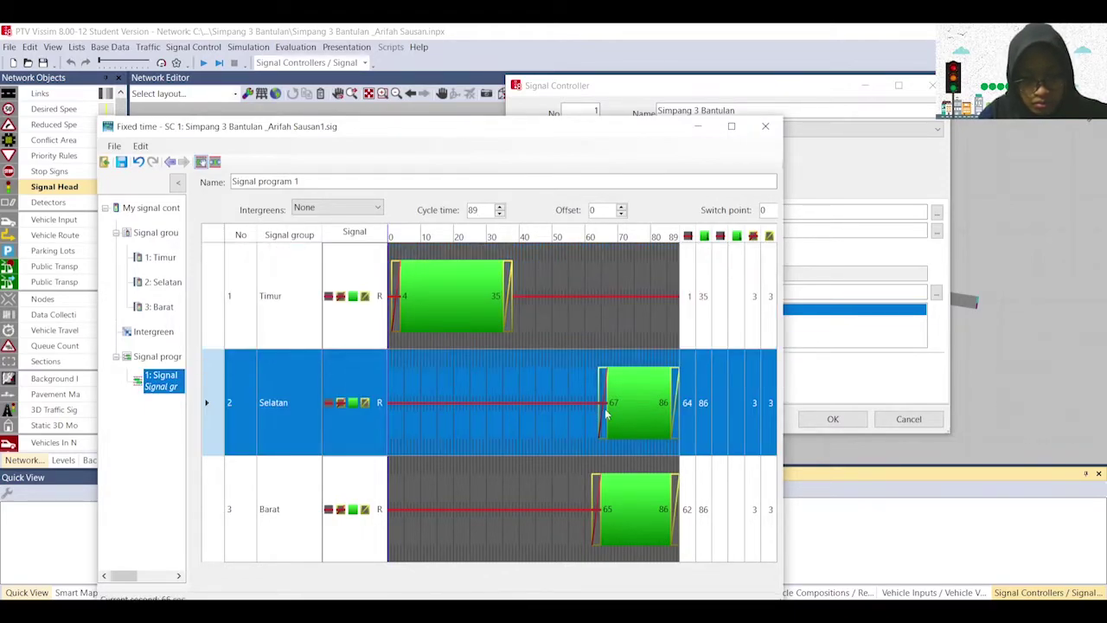
left_click_drag(627, 415, 553, 408)
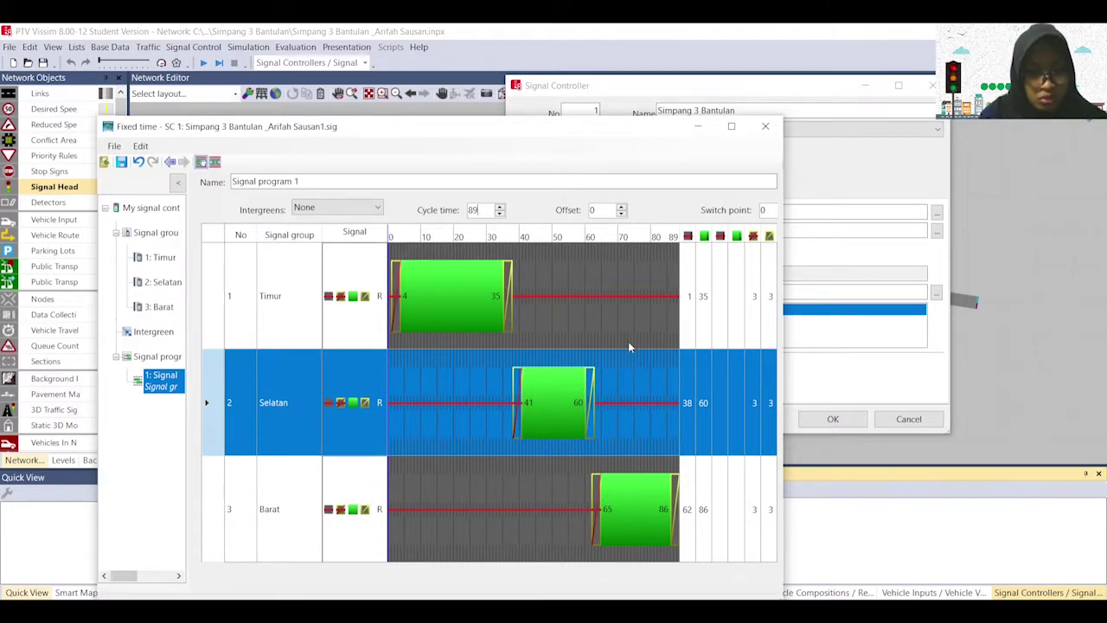
Step: Save and close the fixed-time signal control, accept the signal controller, and select it in the list to show its signal groups
left_click(122, 163)
left_click_drag(582, 138, 581, 101)
left_click(769, 90)
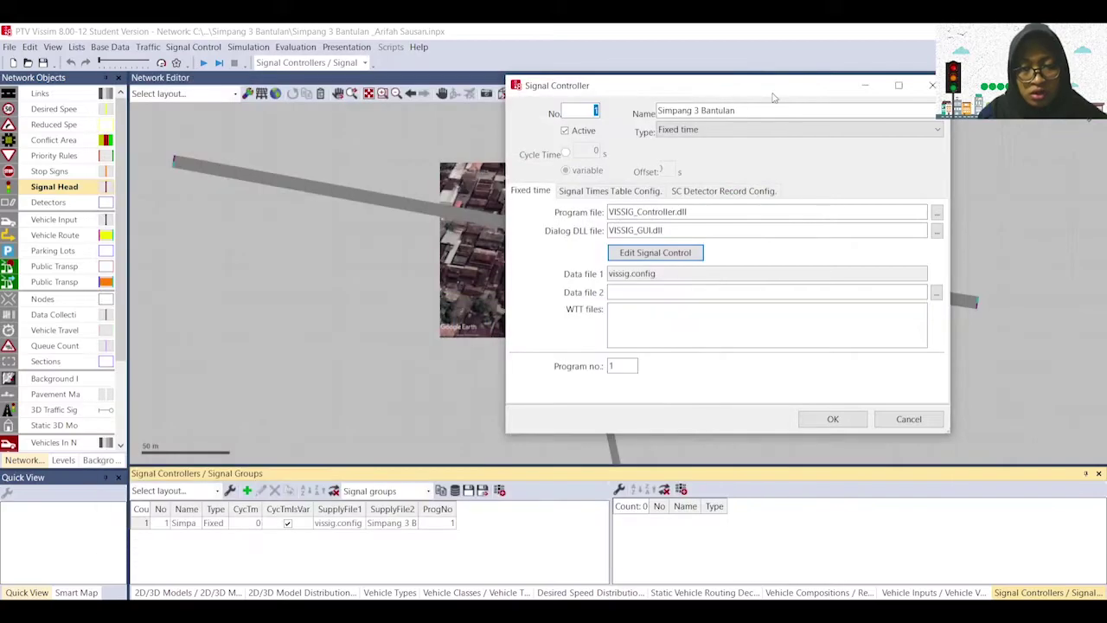
left_click(819, 423)
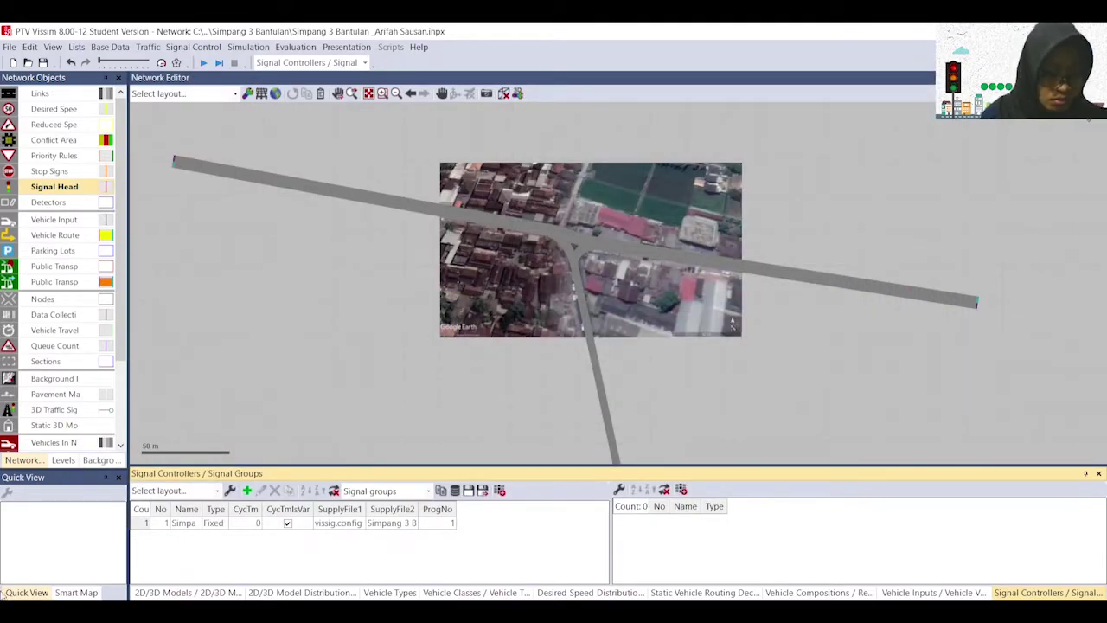
left_click(137, 526)
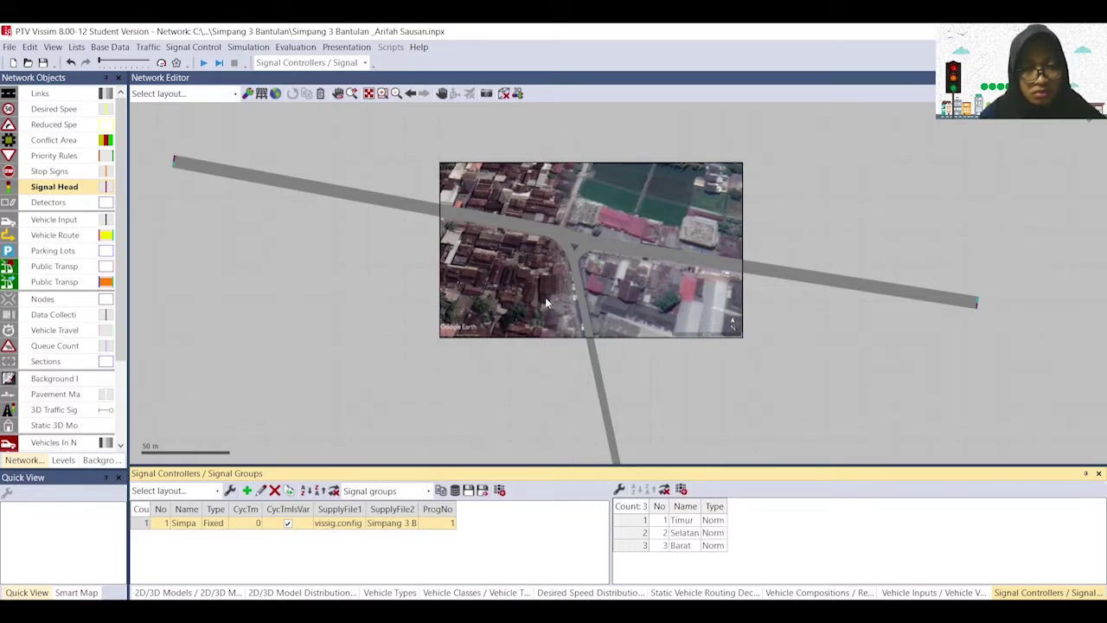
Step: Add a signal head named Timur on the east leg, link 2, at about 215.6 m, using signal group 1
left_click_drag(663, 347, 640, 366)
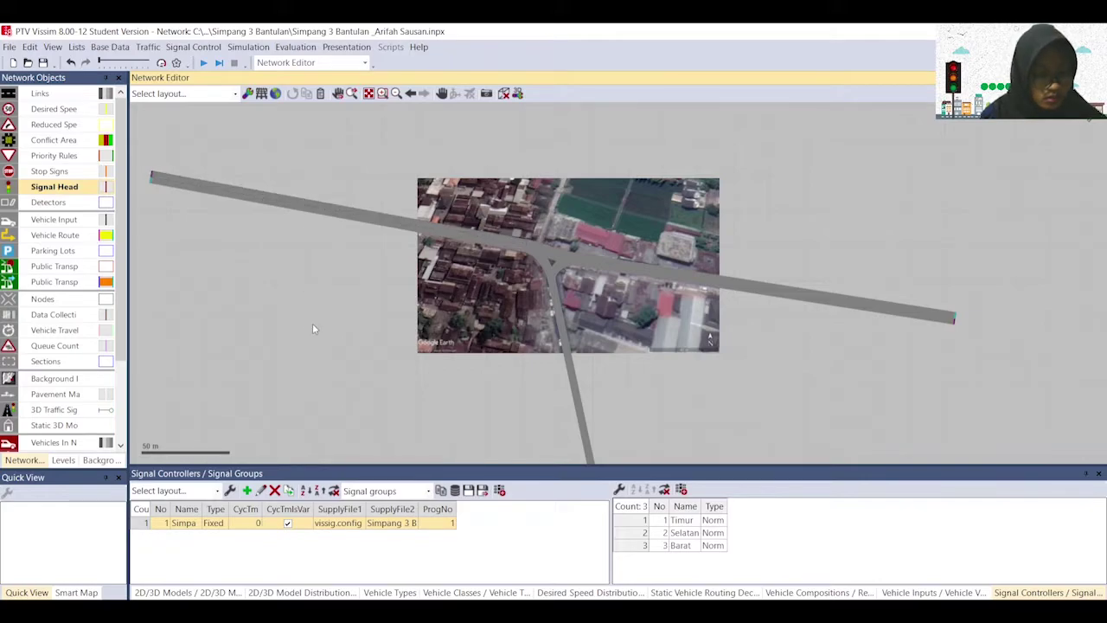
left_click(48, 189)
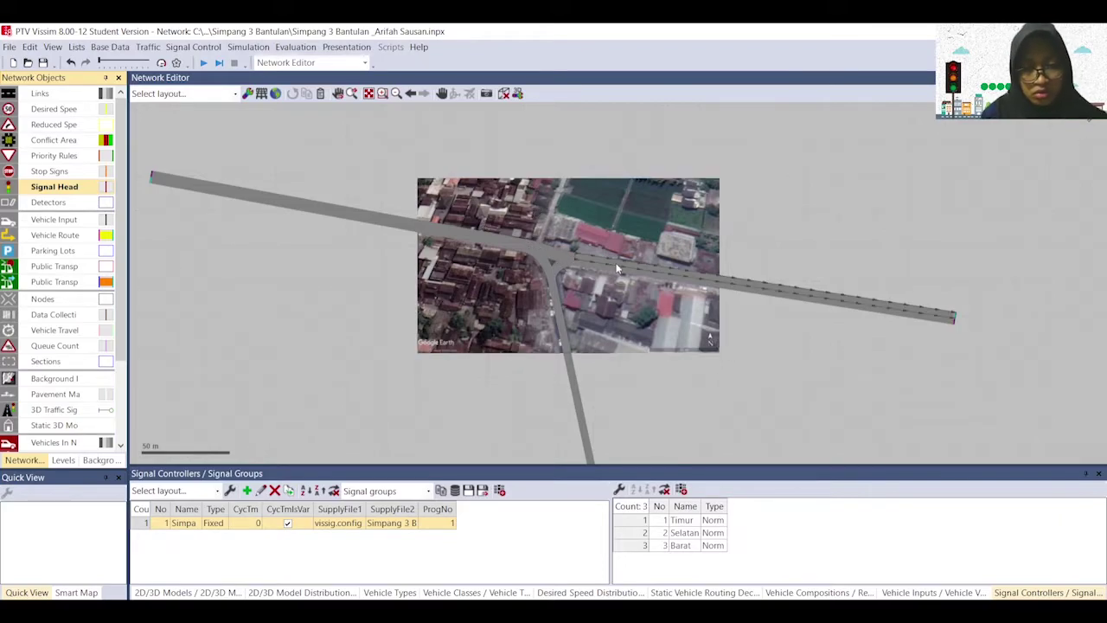
scroll(584, 242, "up", 5)
scroll(578, 267, "down", 1)
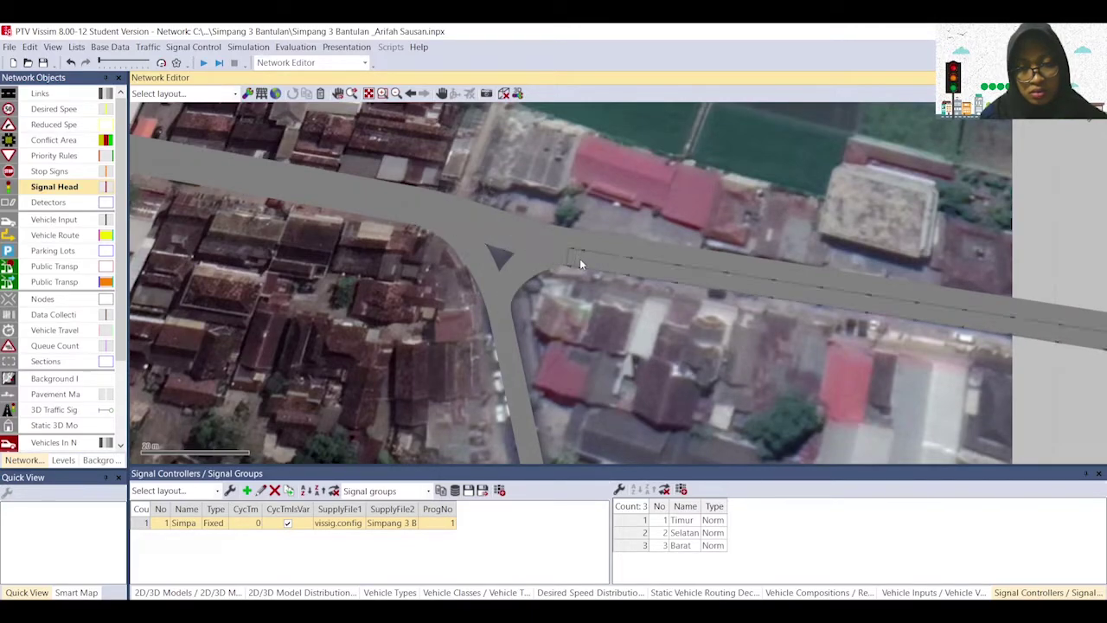
right_click(585, 261)
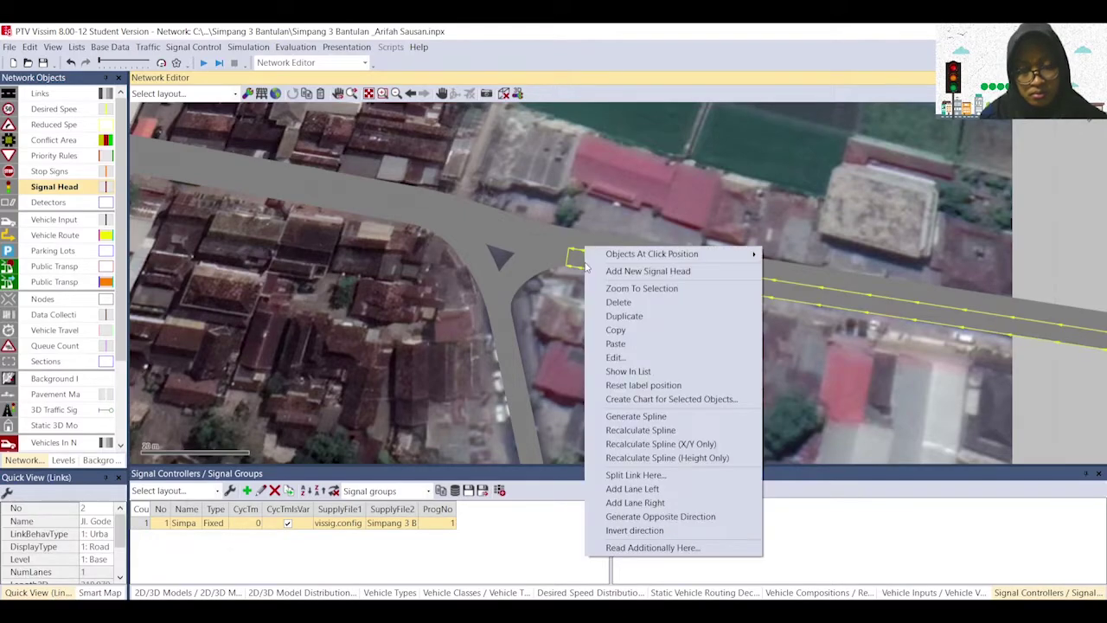
left_click(632, 273)
left_click(640, 173)
type("Timur")
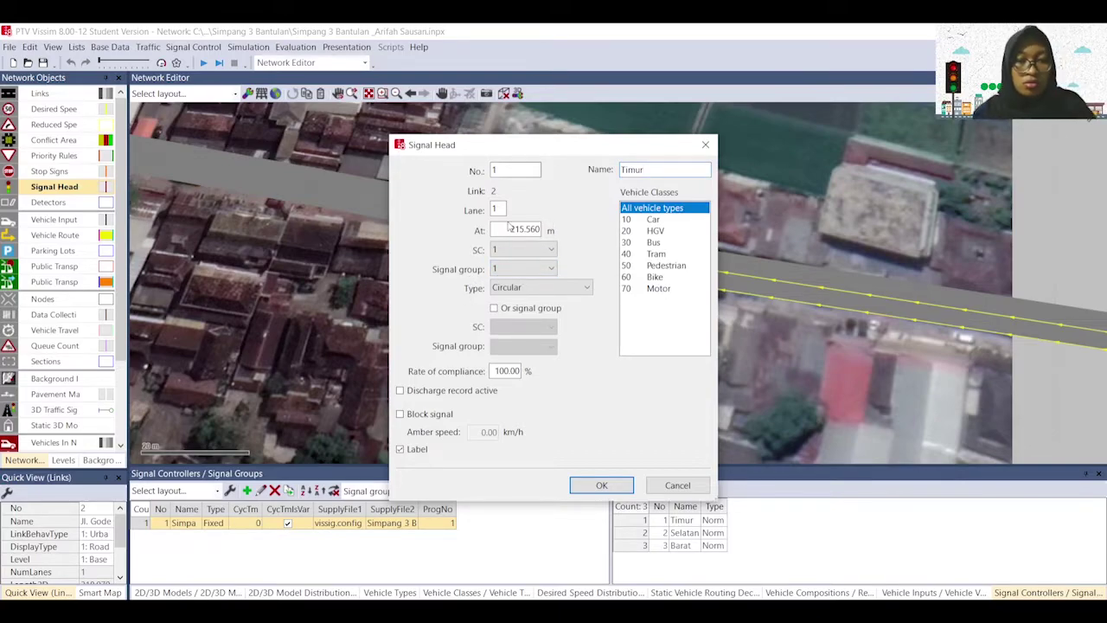
left_click(517, 268)
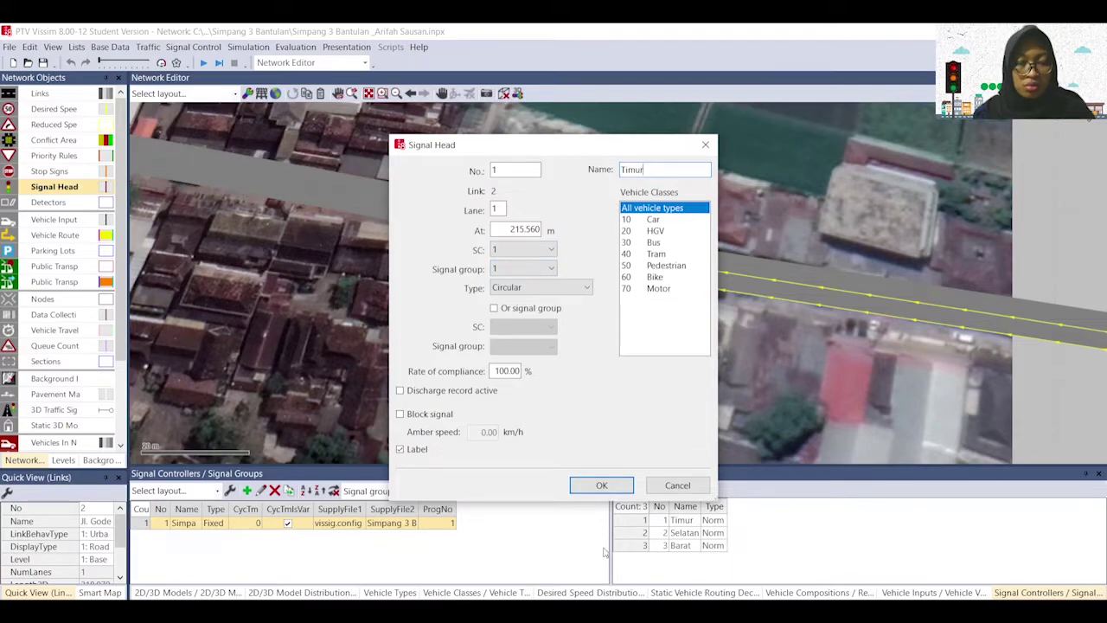
left_click(603, 484)
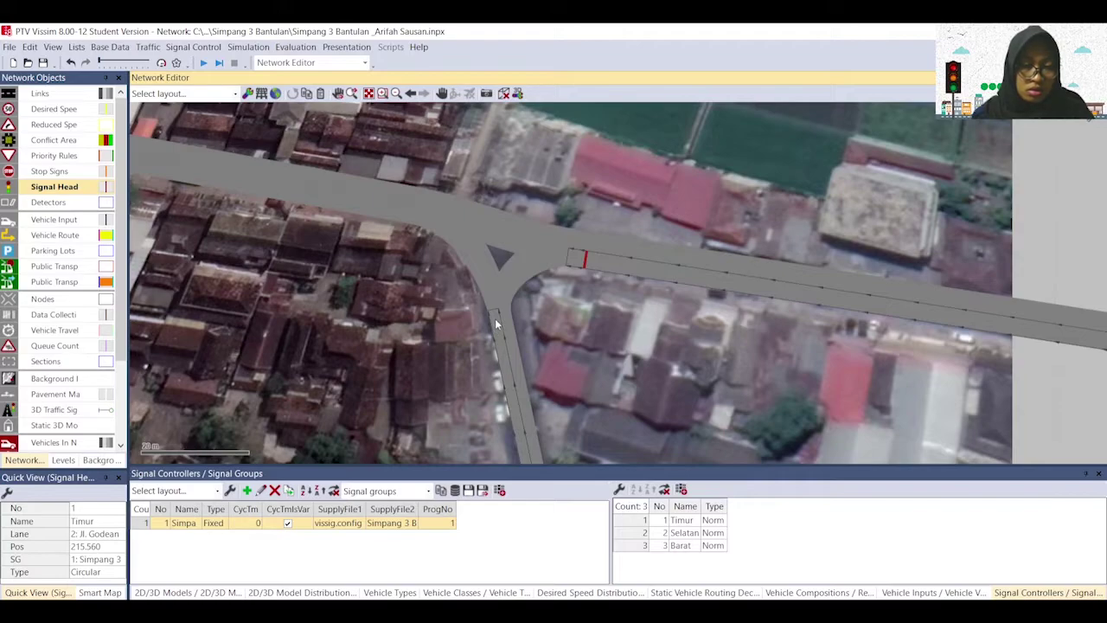
Step: Add a signal head named Selatan on the south leg, link 4, at about 211 m, assigned to signal group 2
right_click(495, 323)
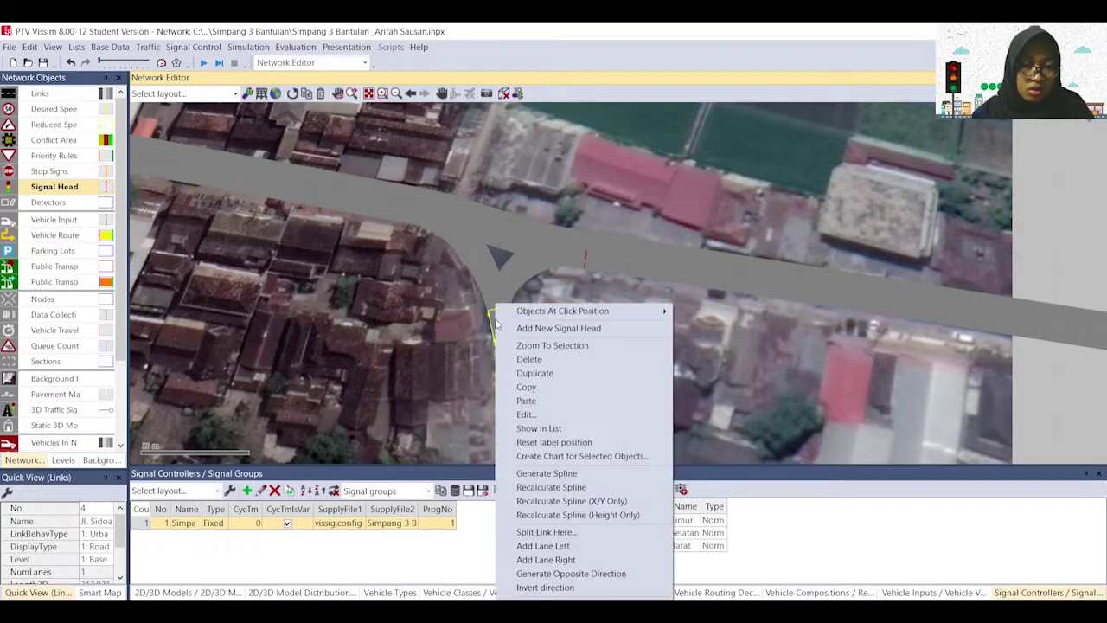
left_click(534, 330)
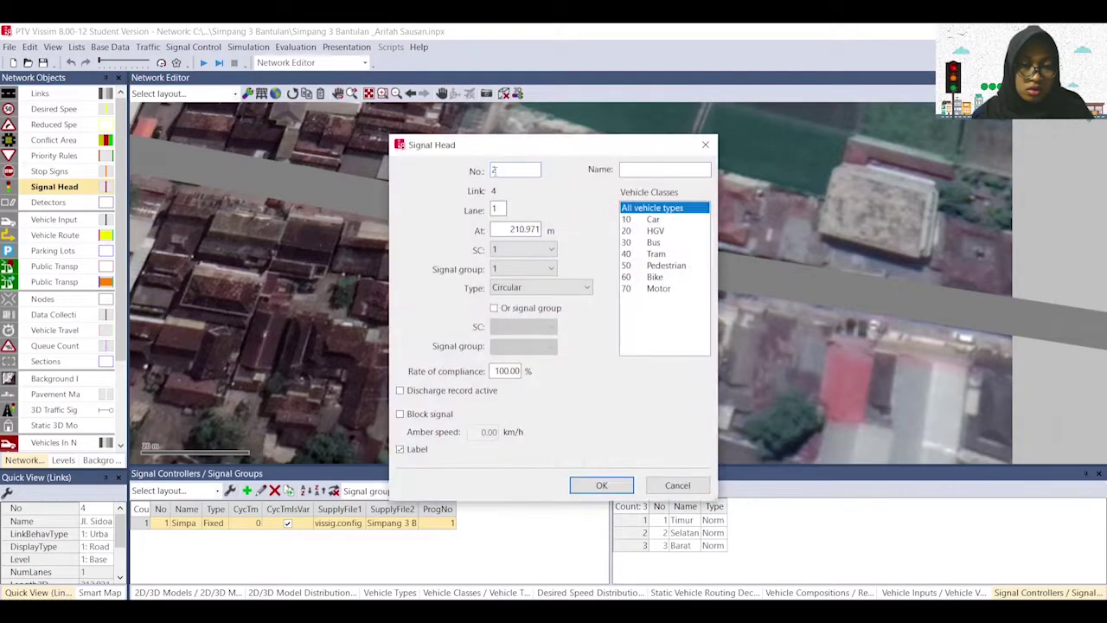
left_click(652, 172)
type("Selatan")
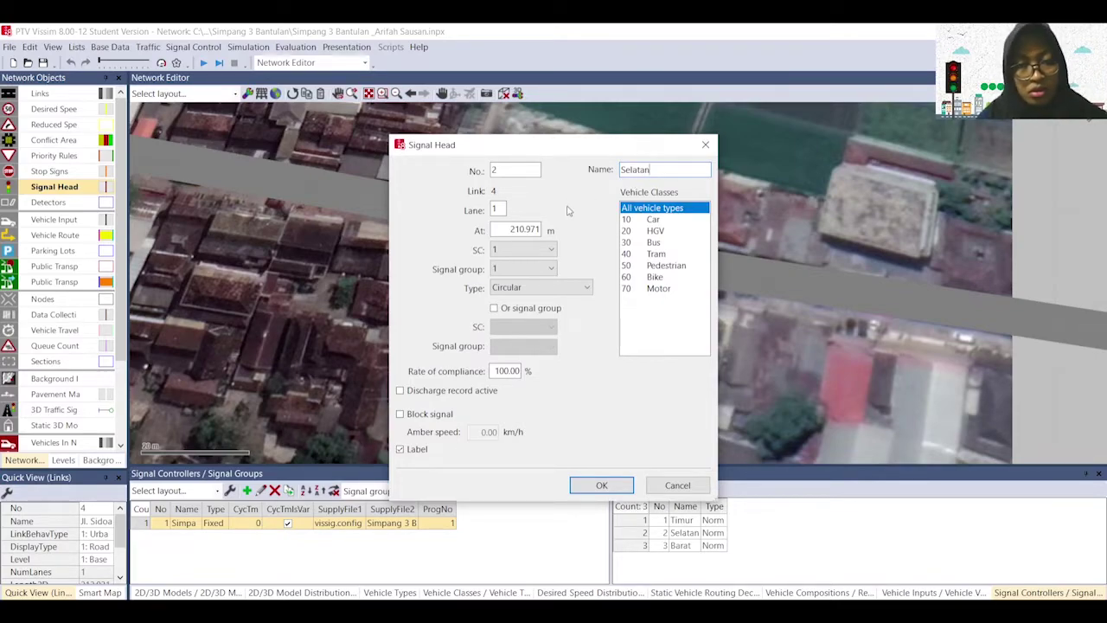
left_click(527, 269)
left_click(522, 297)
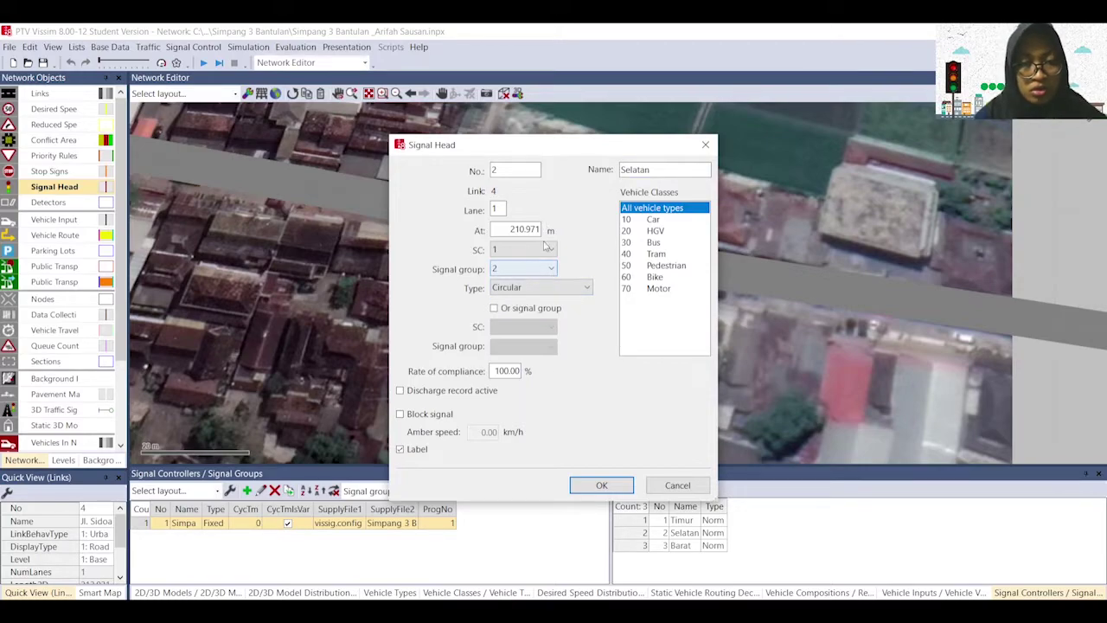
left_click(603, 485)
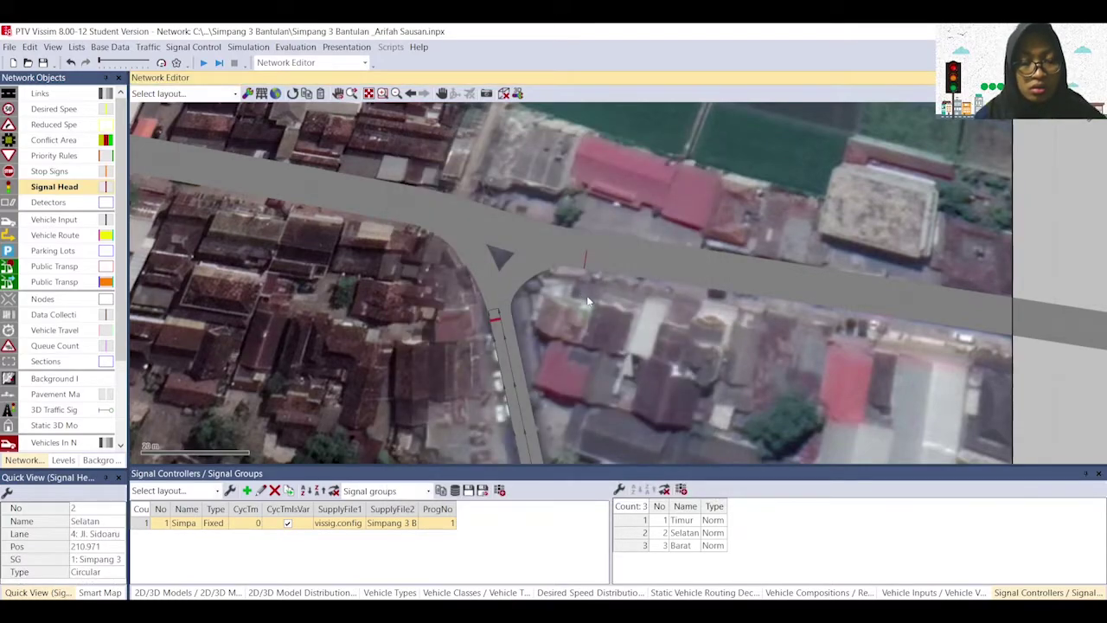
Step: Add a signal head named Barat on the west leg, link 5, at about 214 m, assigned to signal group 3
scroll(597, 312, "down", 1)
left_click_drag(568, 352, 592, 362)
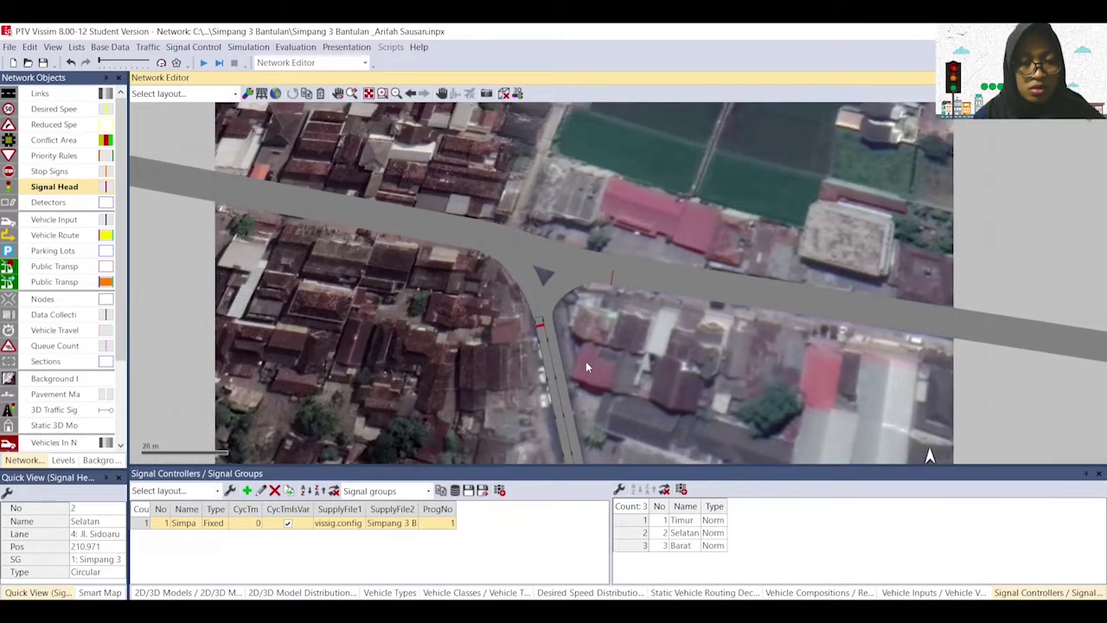
right_click(469, 223)
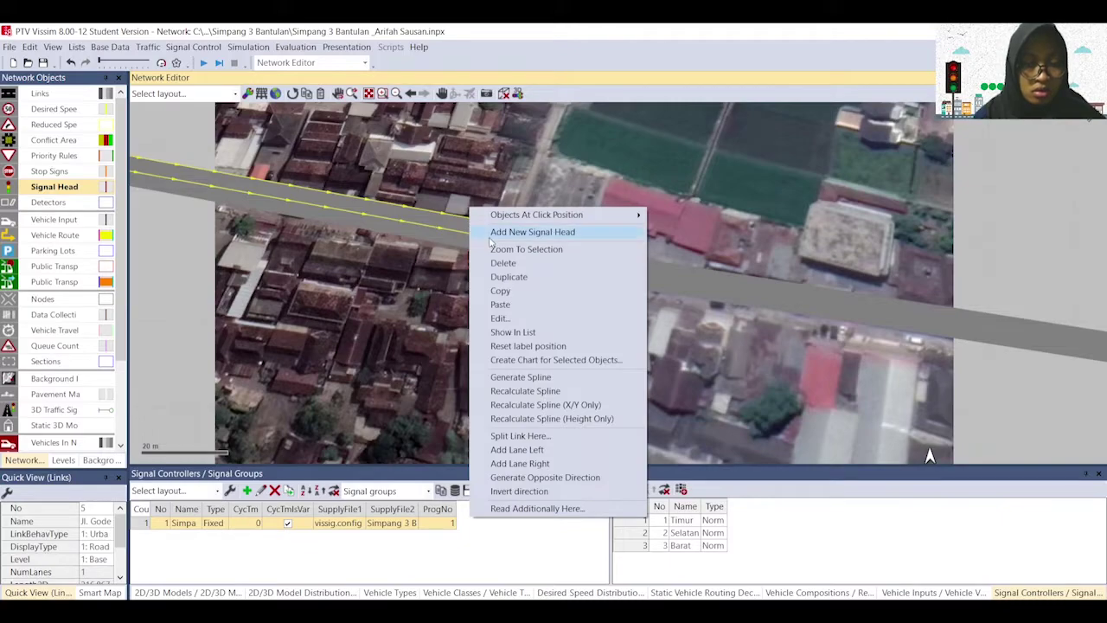
left_click(489, 236)
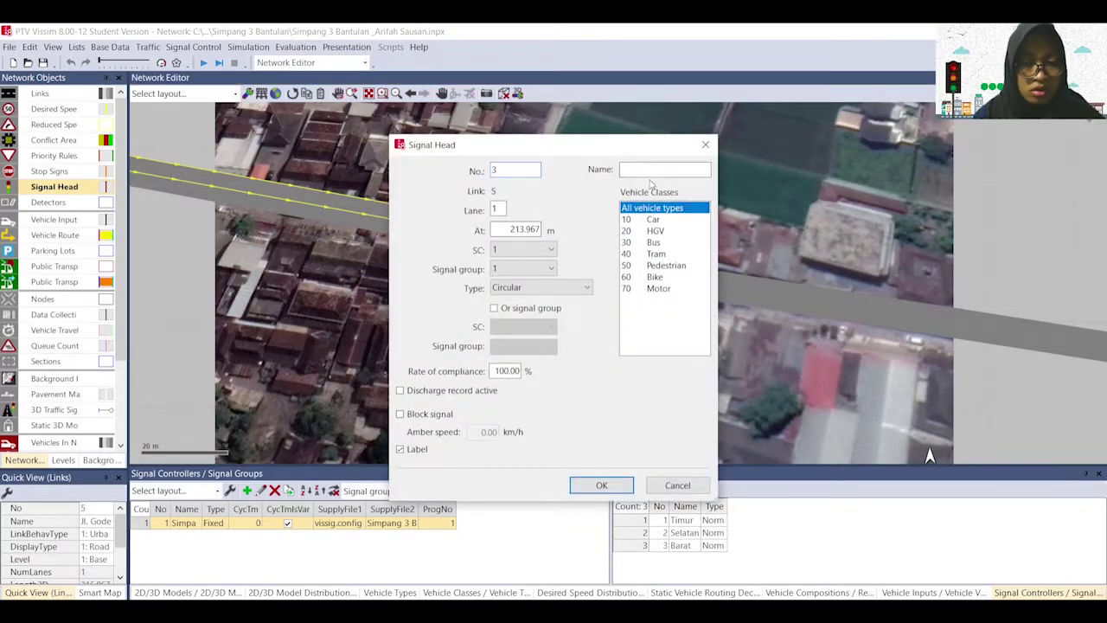
type("Barat")
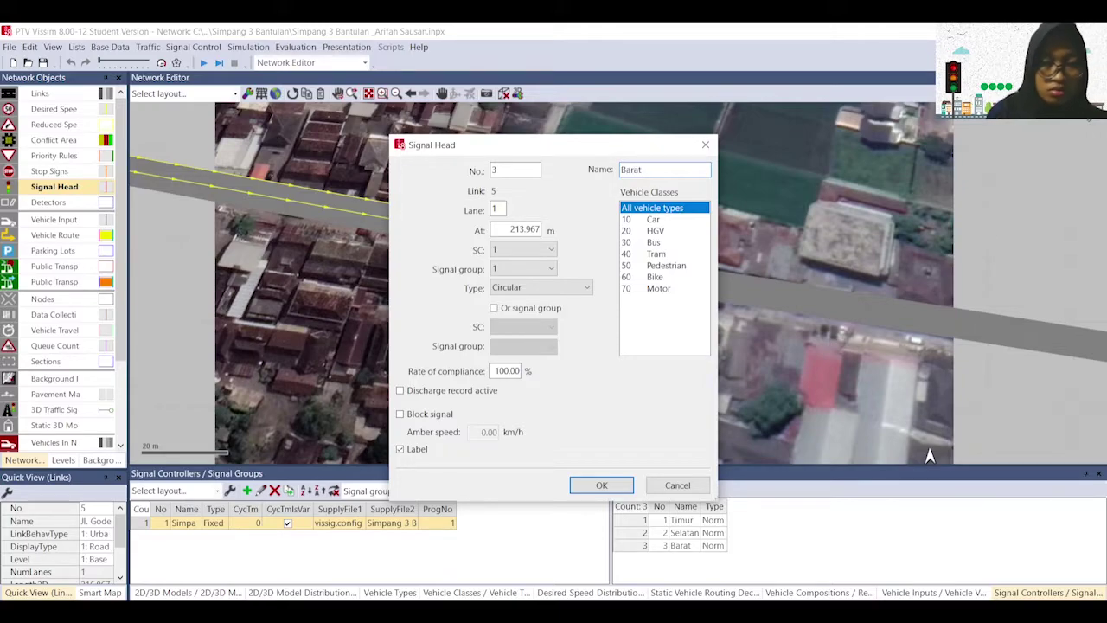
left_click(506, 269)
left_click(508, 306)
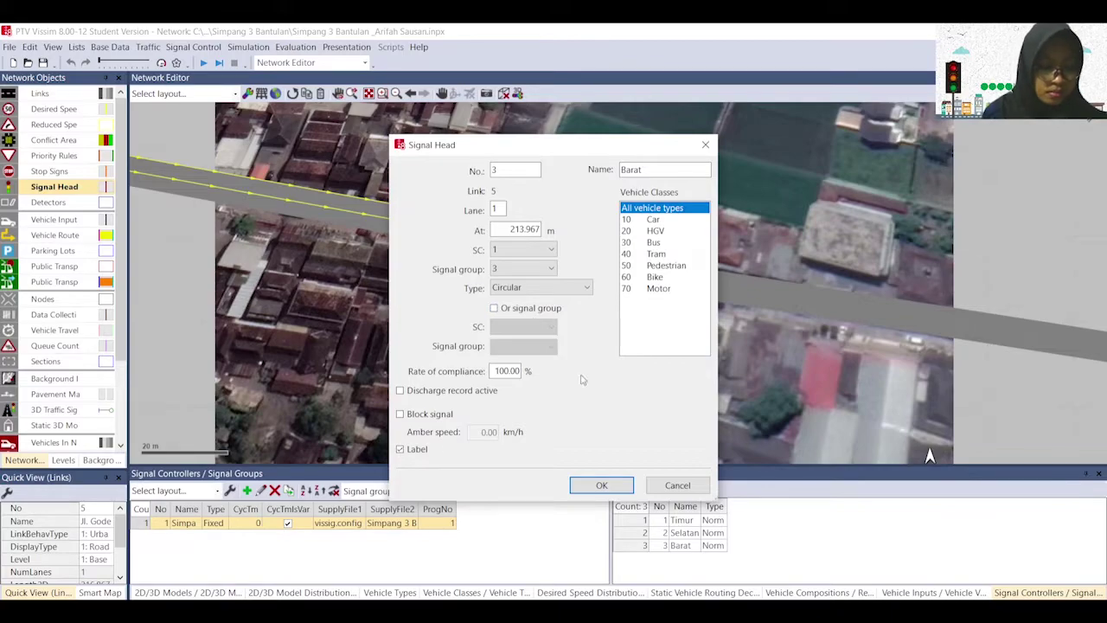
left_click(601, 485)
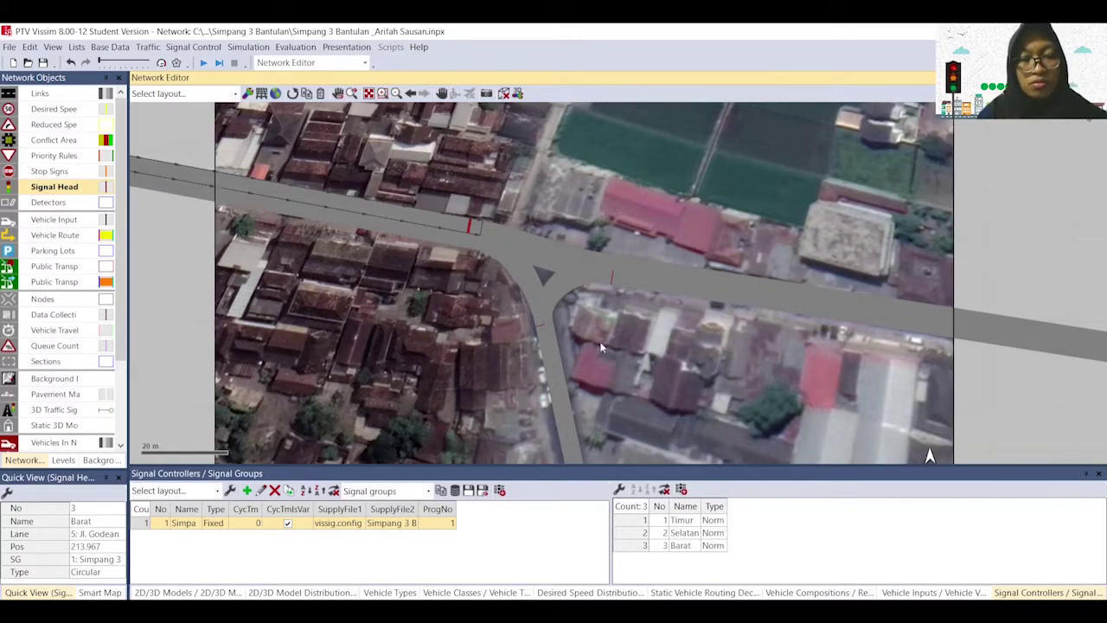
left_click(503, 328)
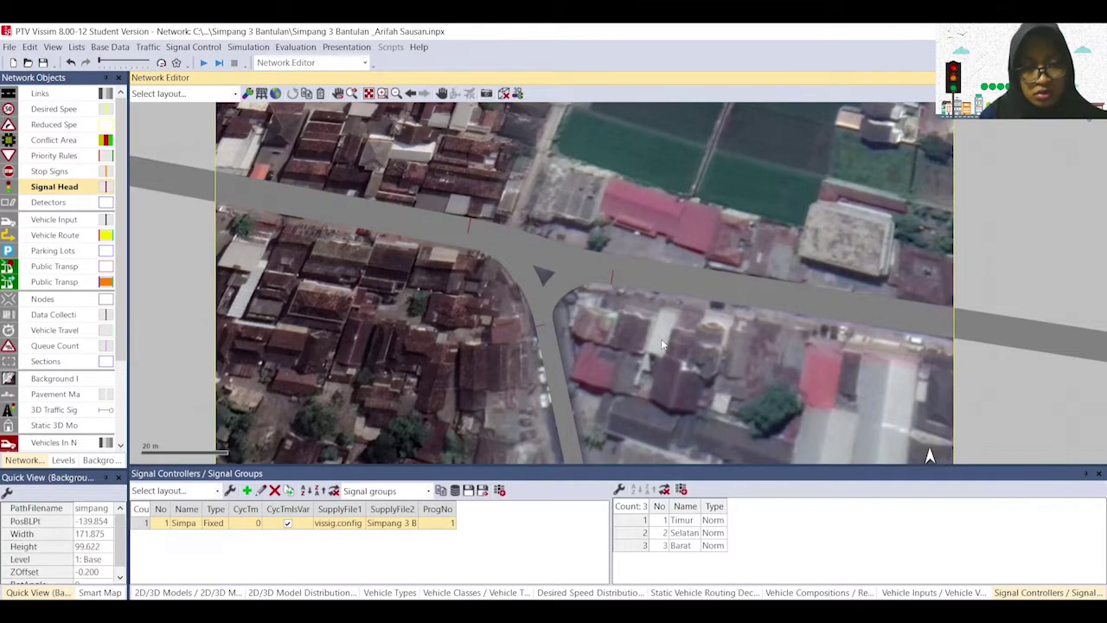
scroll(594, 314, "down", 1)
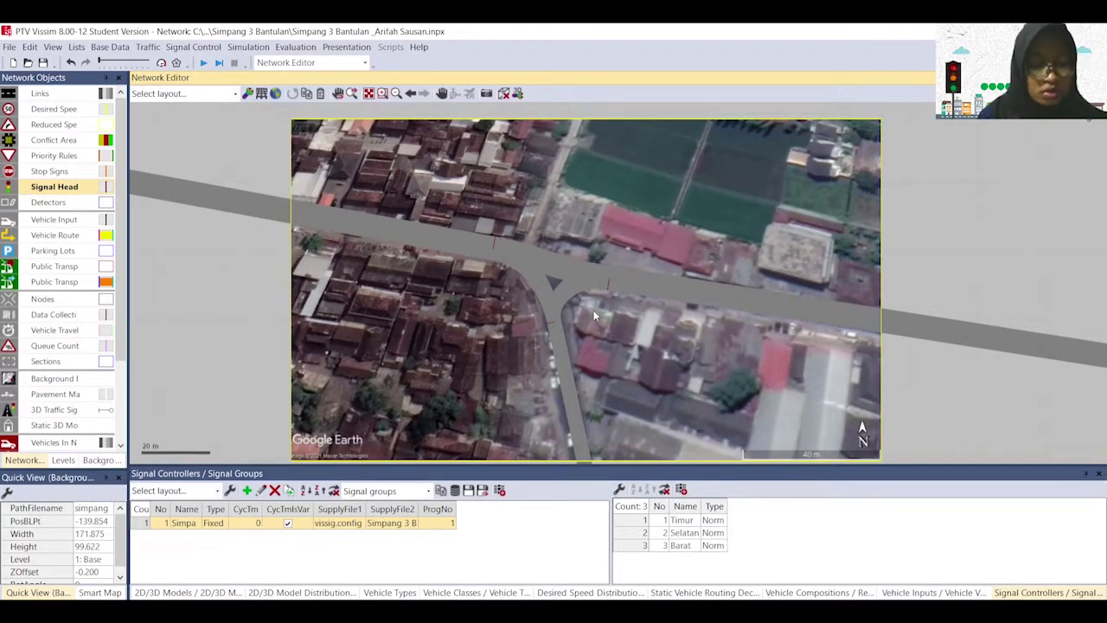
scroll(605, 307, "down", 2)
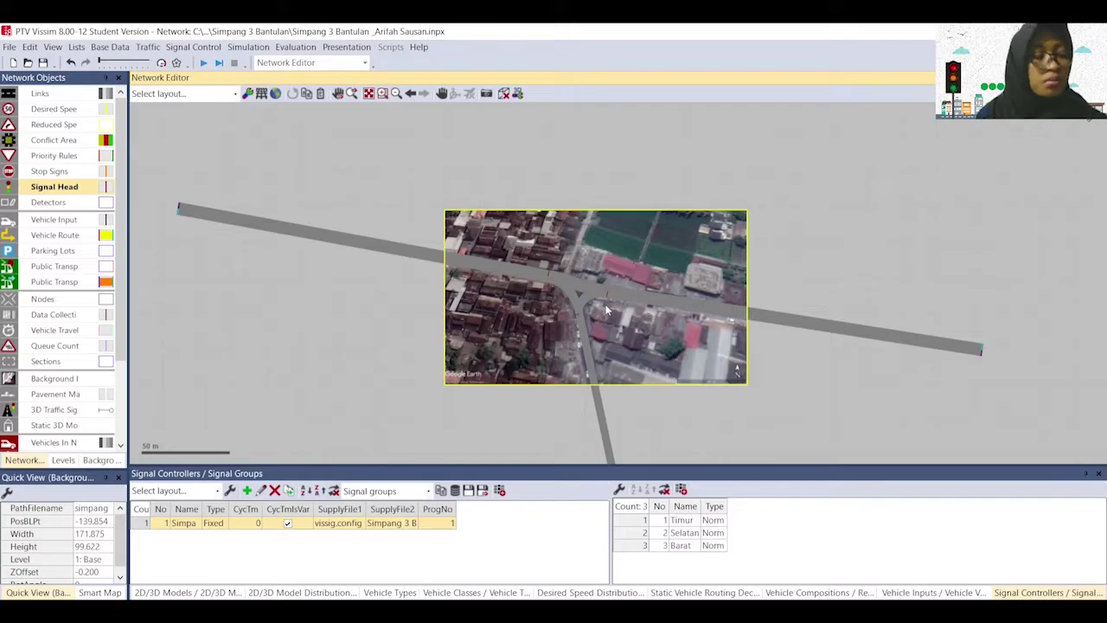
scroll(605, 307, "down", 2)
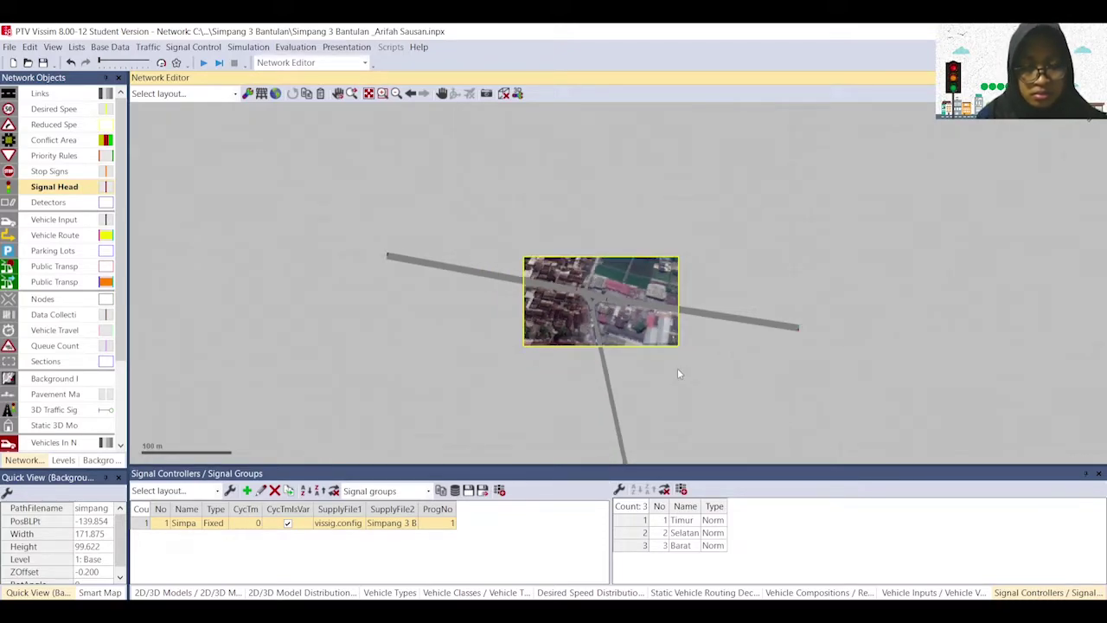
scroll(523, 192, "up", 5)
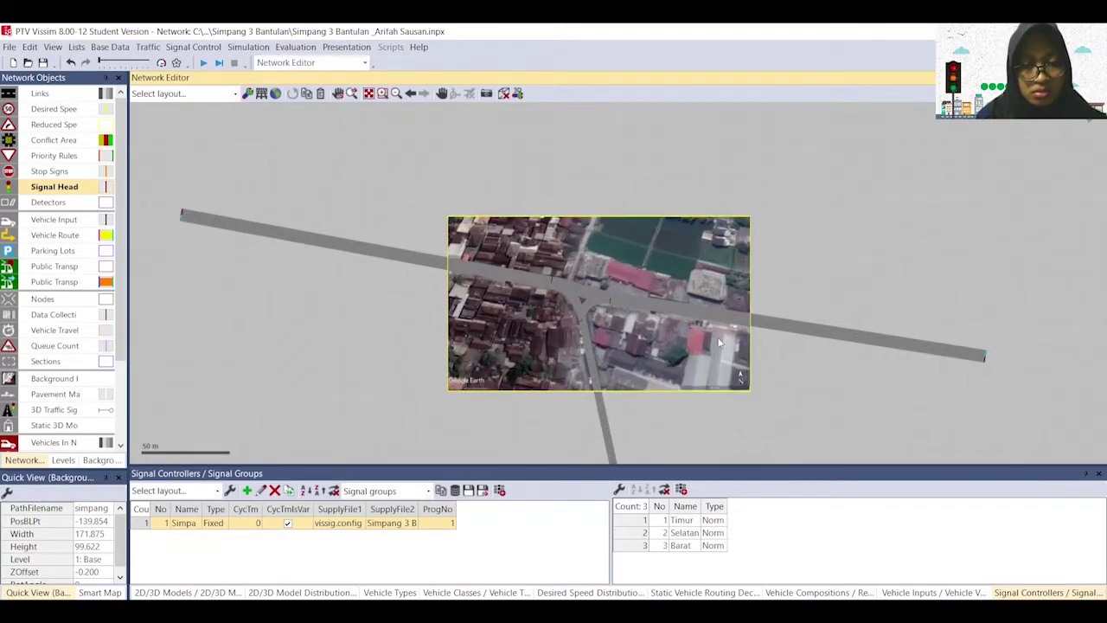
left_click_drag(741, 358, 744, 369)
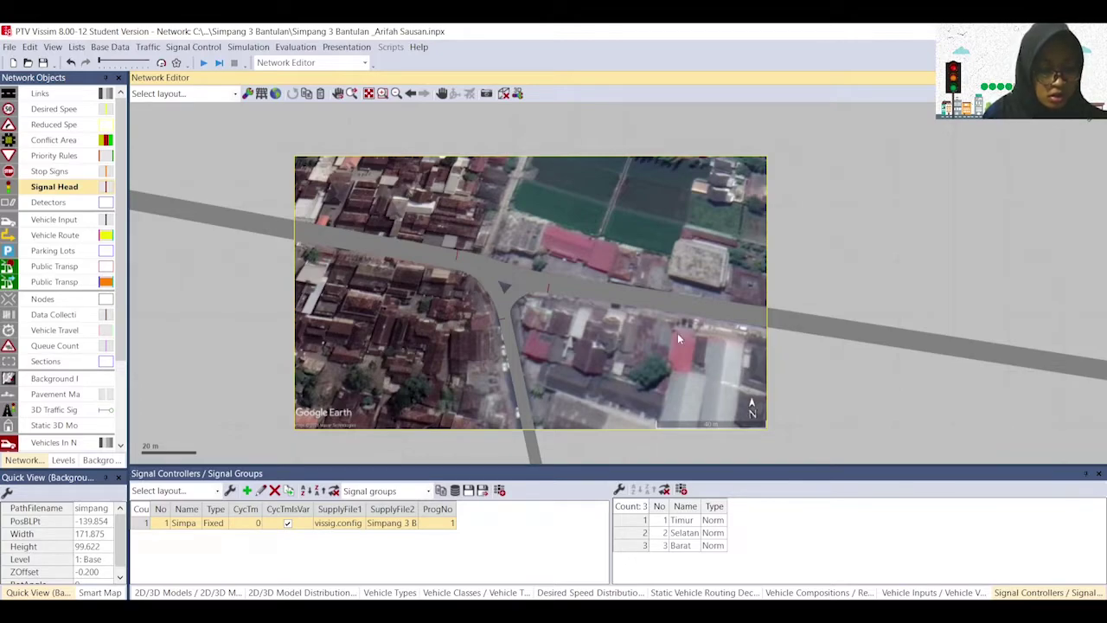
Step: Configure the evaluation to collect data for data collections, nodes and queue counters
left_click(297, 48)
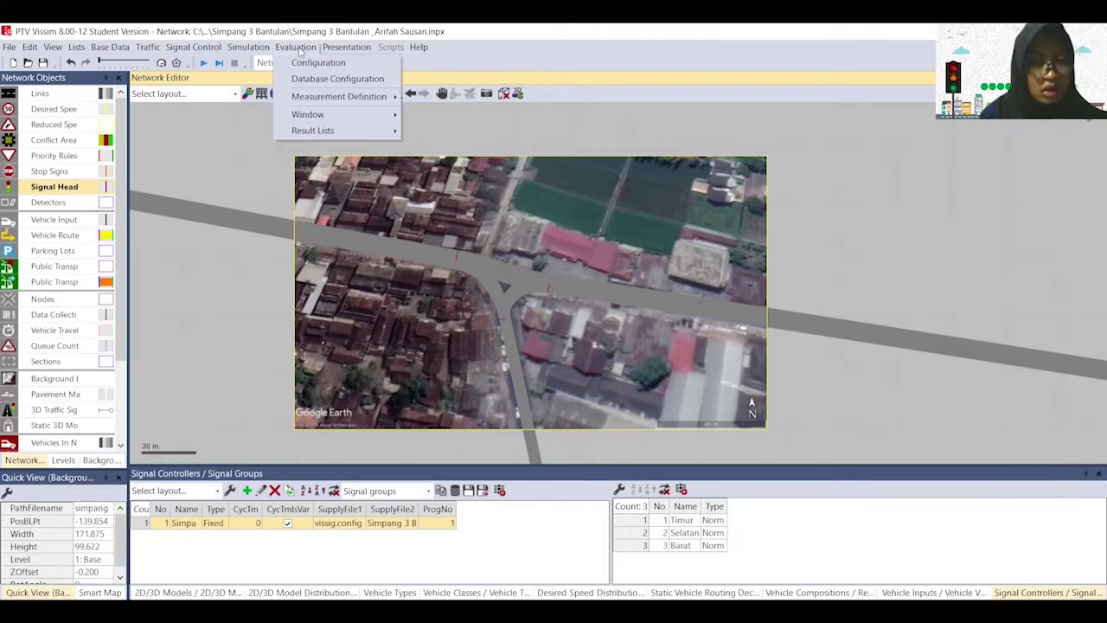
left_click(305, 64)
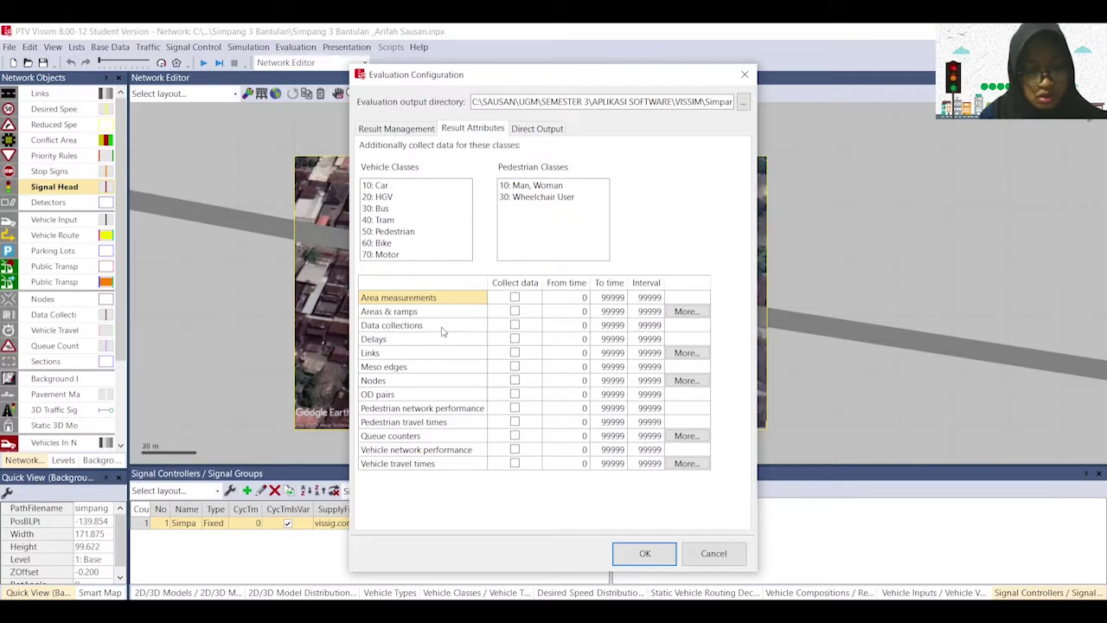
left_click(515, 325)
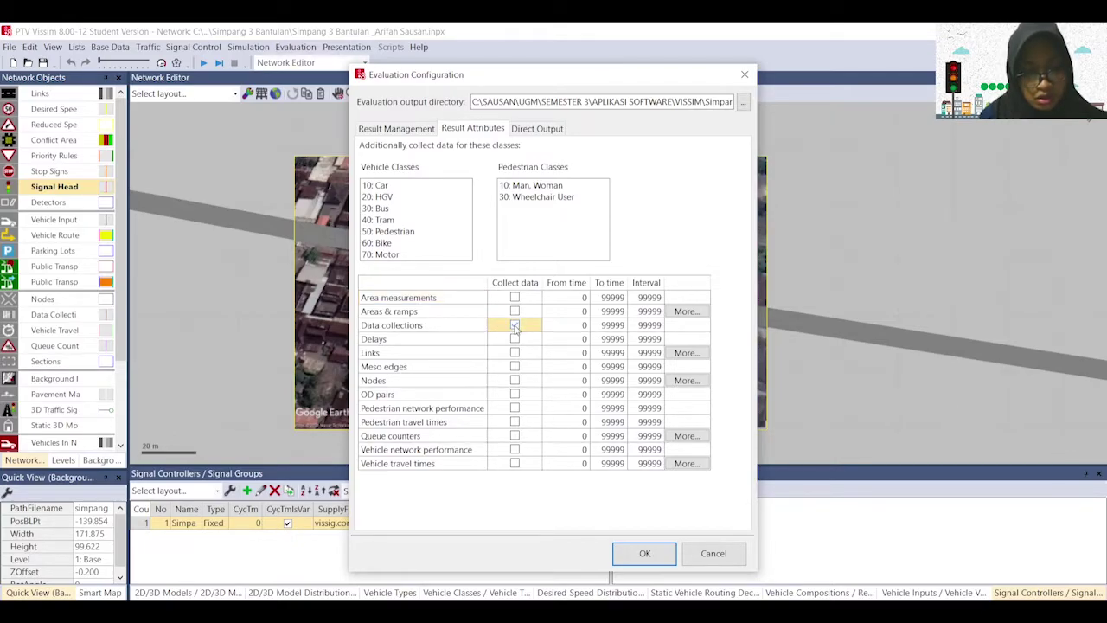
left_click(515, 381)
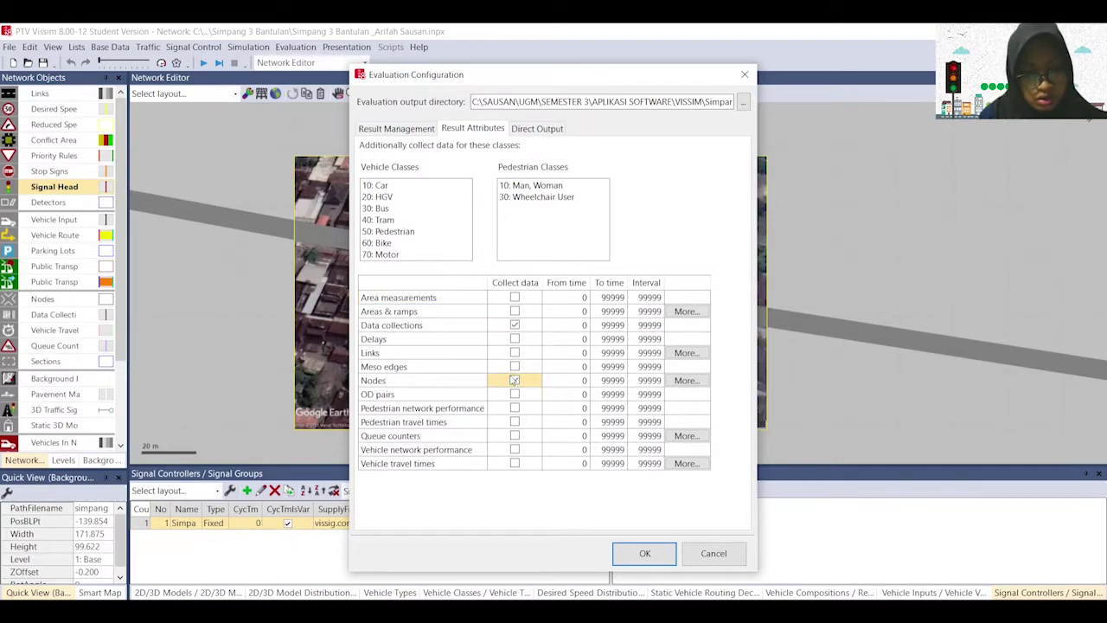
left_click(516, 437)
left_click(516, 436)
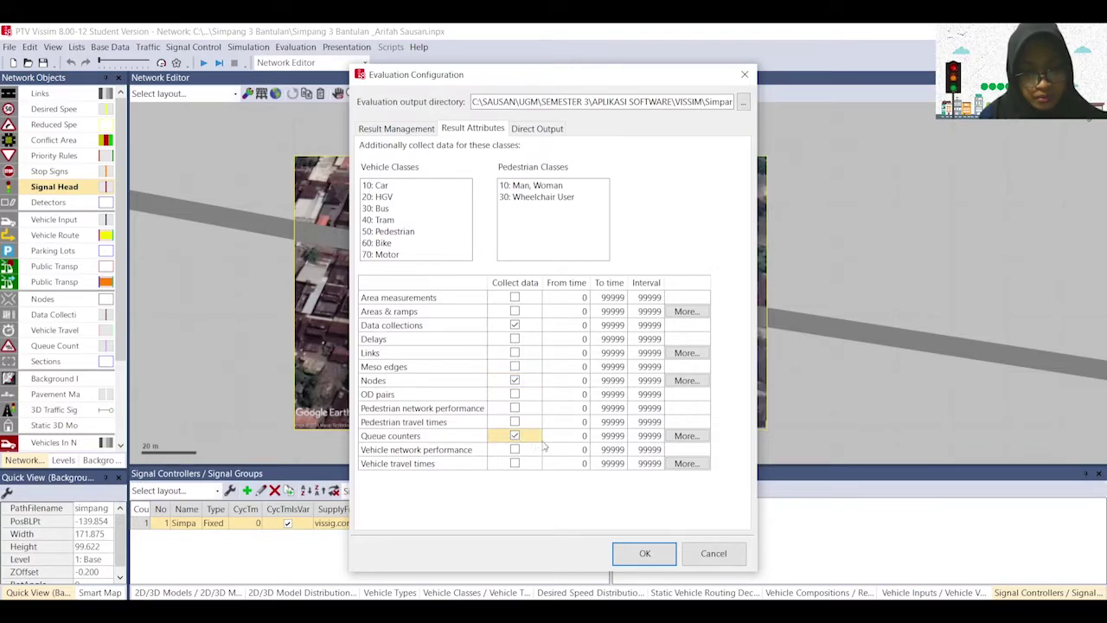
left_click(638, 551)
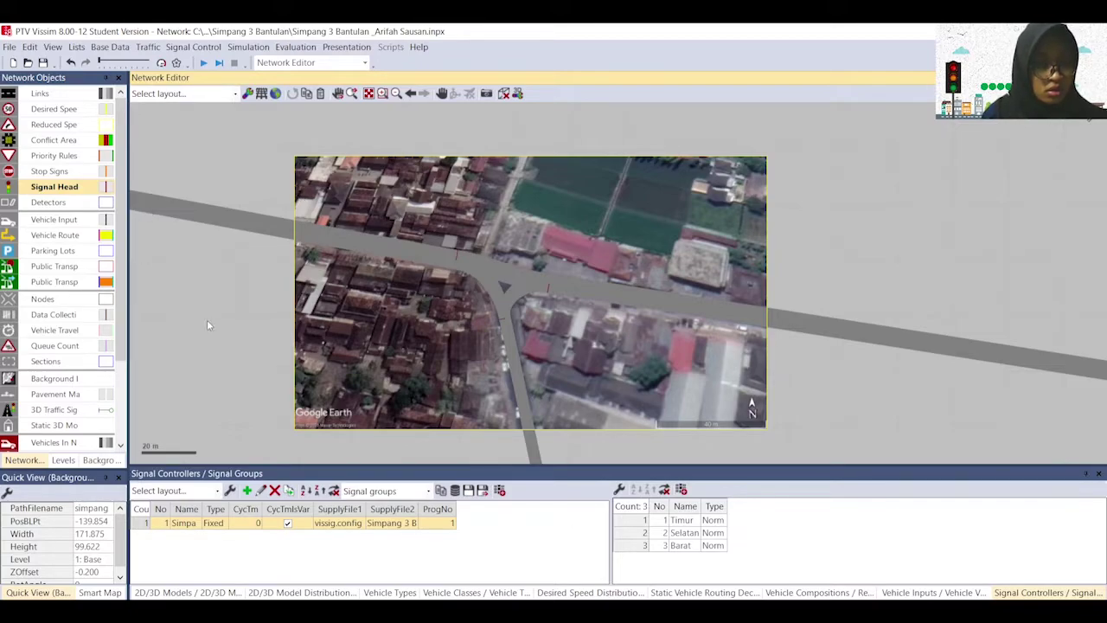
Step: Add queue counters at the Timur signal head on link 2, about 215 m, and the Selatan signal head on link 4, about 211 m
left_click(51, 350)
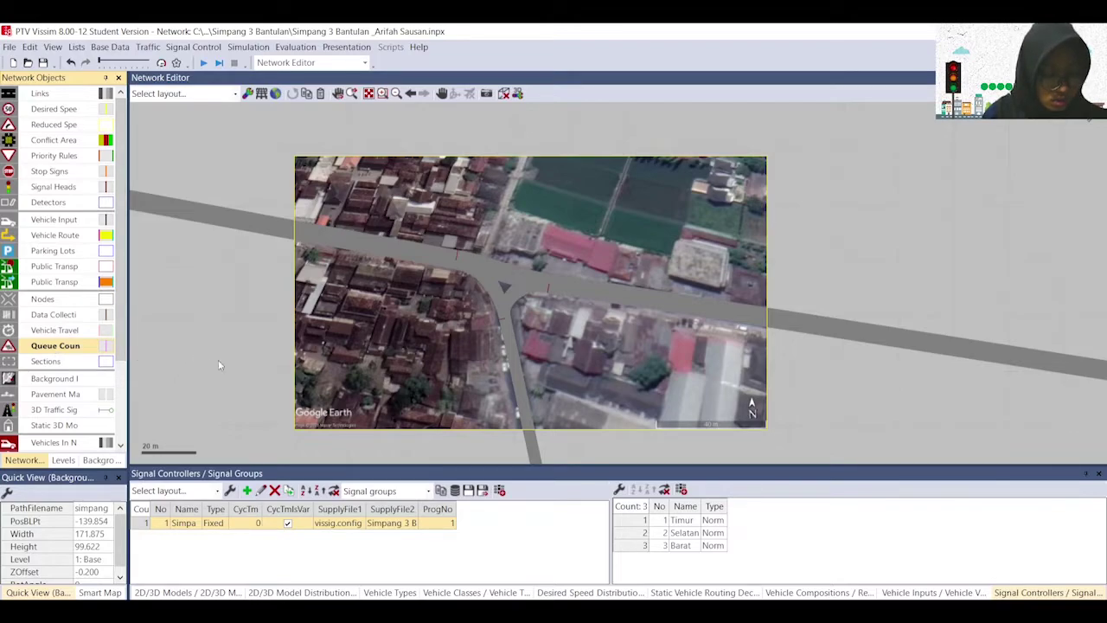
right_click(550, 293)
left_click(558, 296)
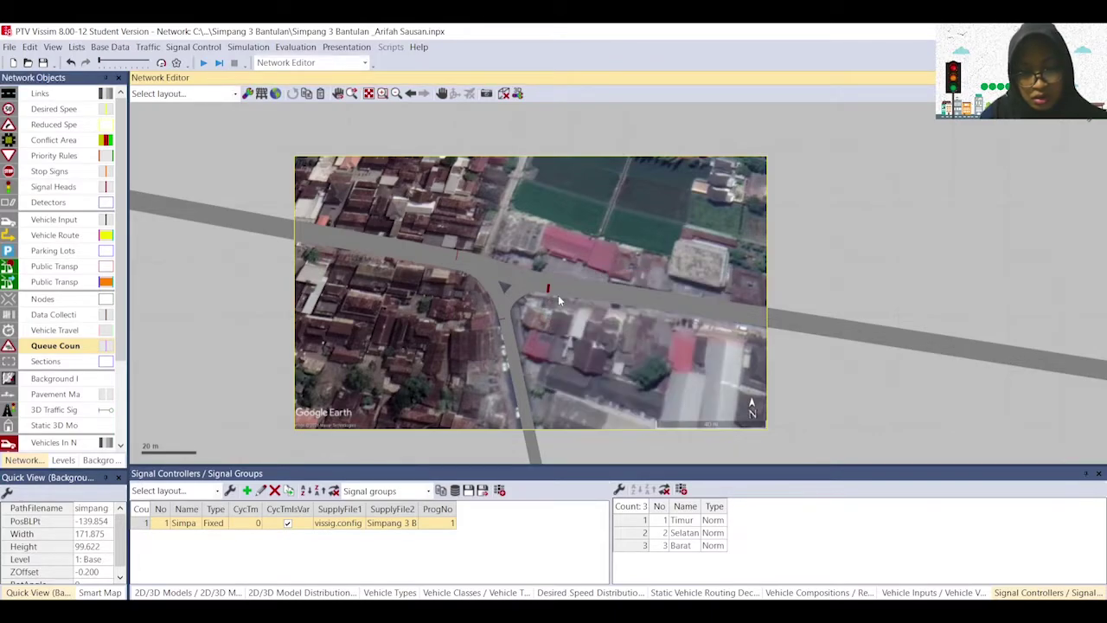
left_click(511, 325)
scroll(511, 327, "up", 2)
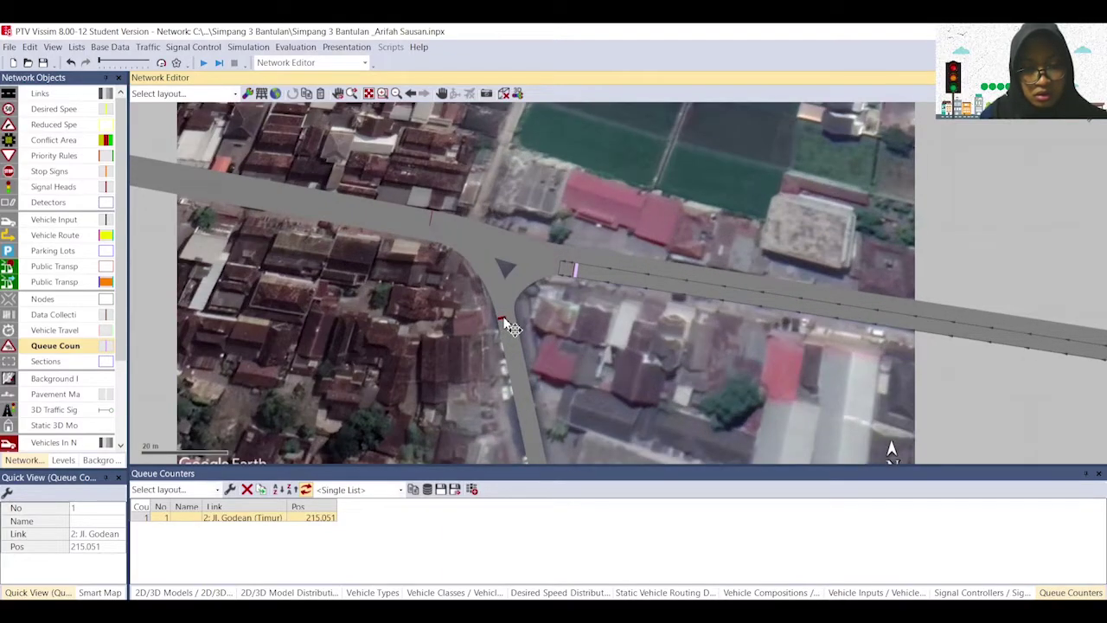
left_click(506, 321)
right_click(506, 323)
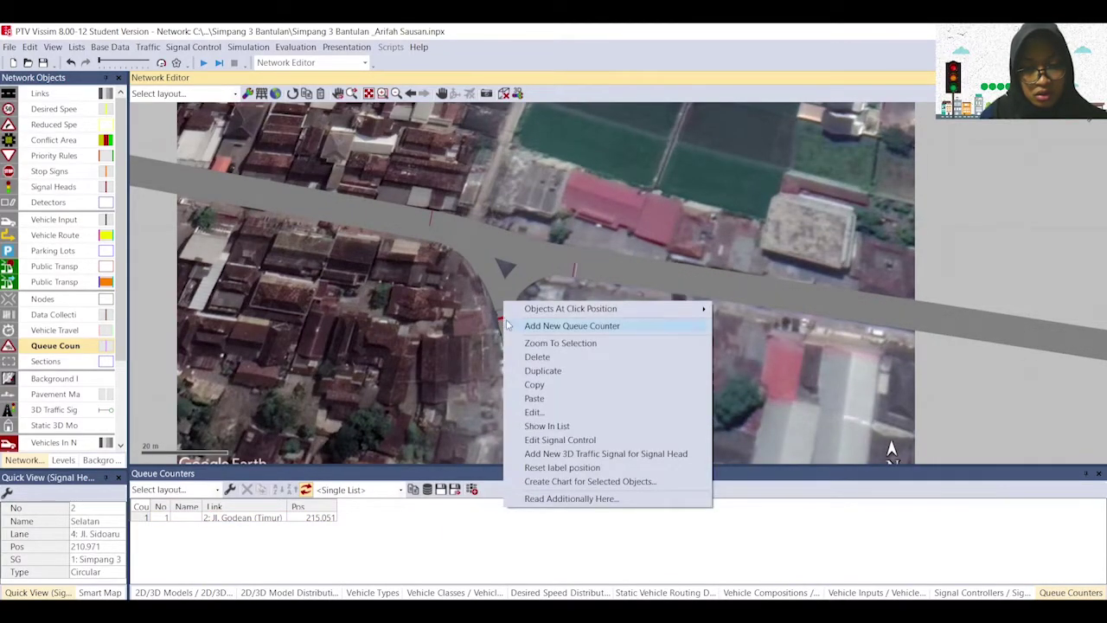
left_click(570, 326)
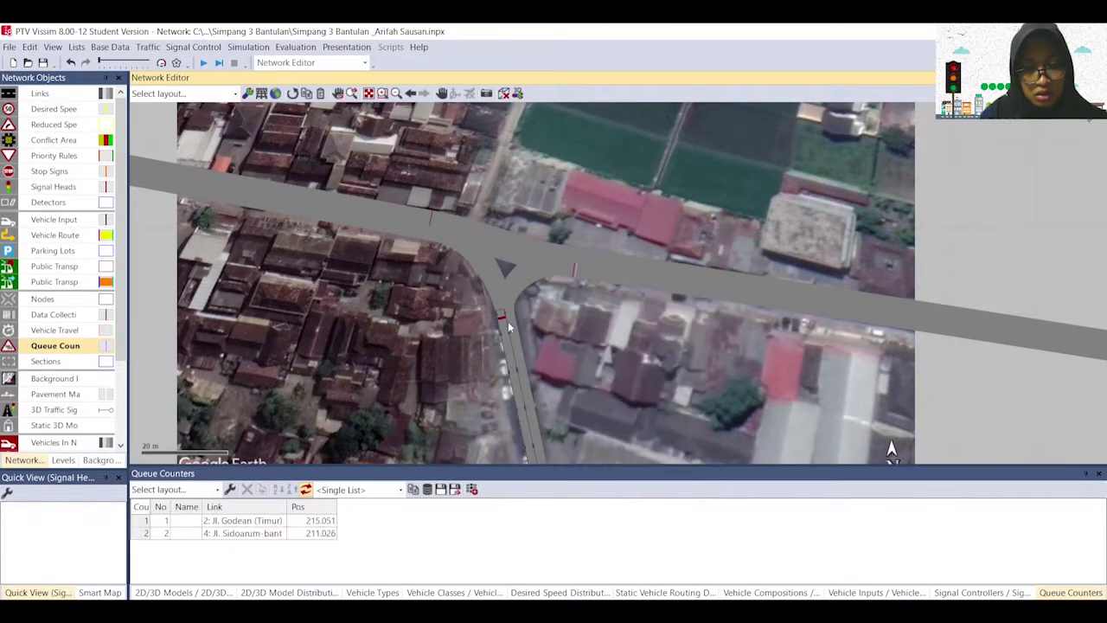
Step: Add a queue counter at the Barat signal head on link 5, about 213.8 m, and select it in the list
right_click(430, 207)
left_click(458, 224)
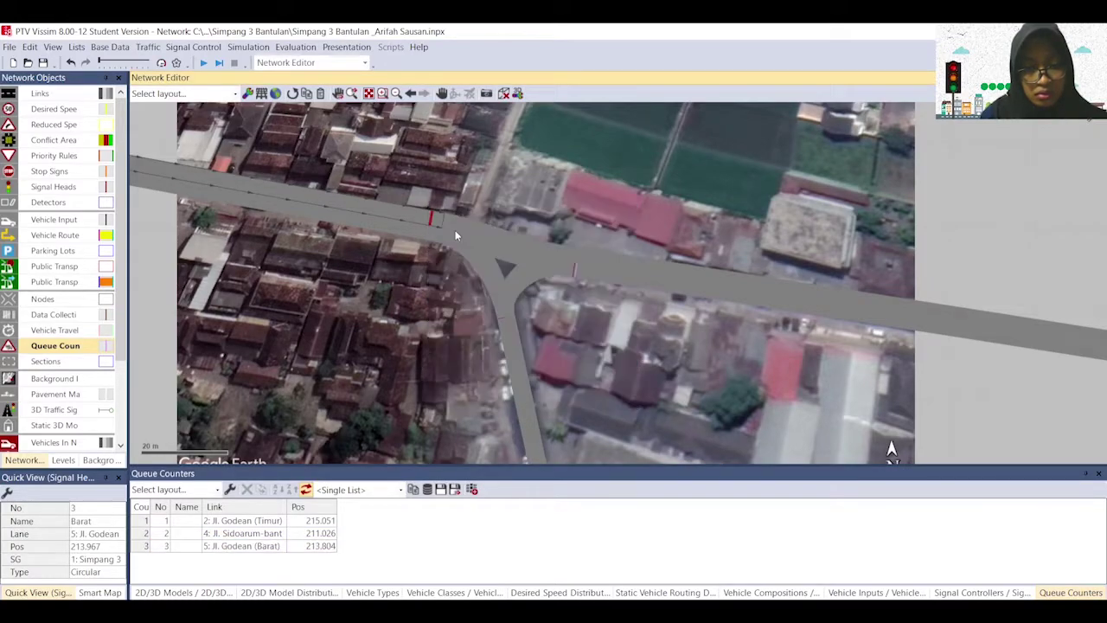
left_click(246, 546)
left_click(246, 547)
left_click(260, 558)
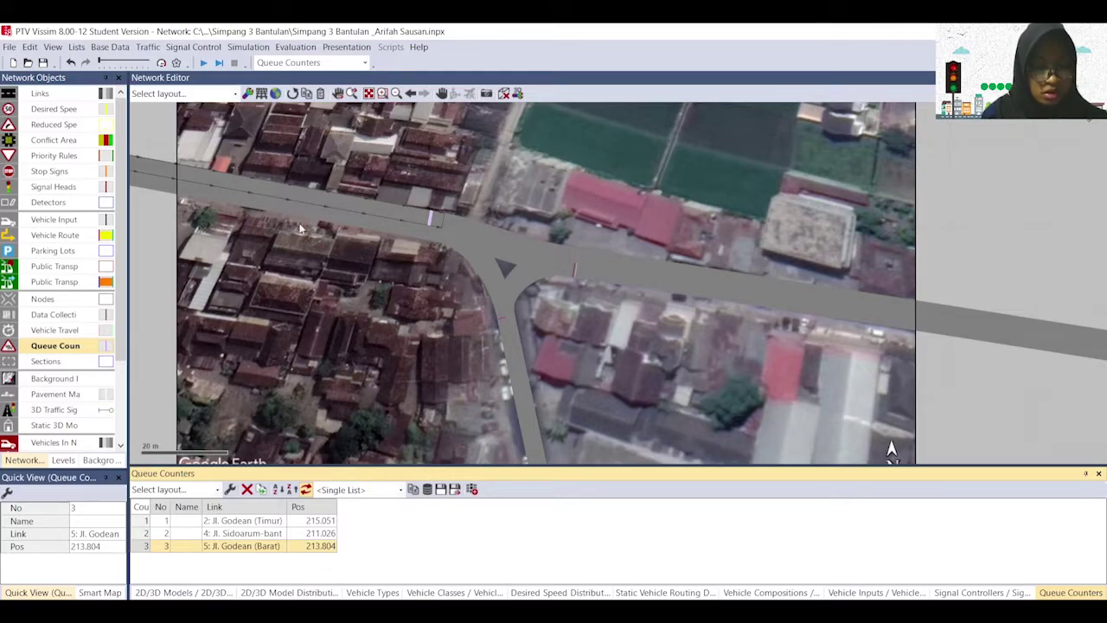
Step: Open the Queue Results evaluation list
left_click(295, 47)
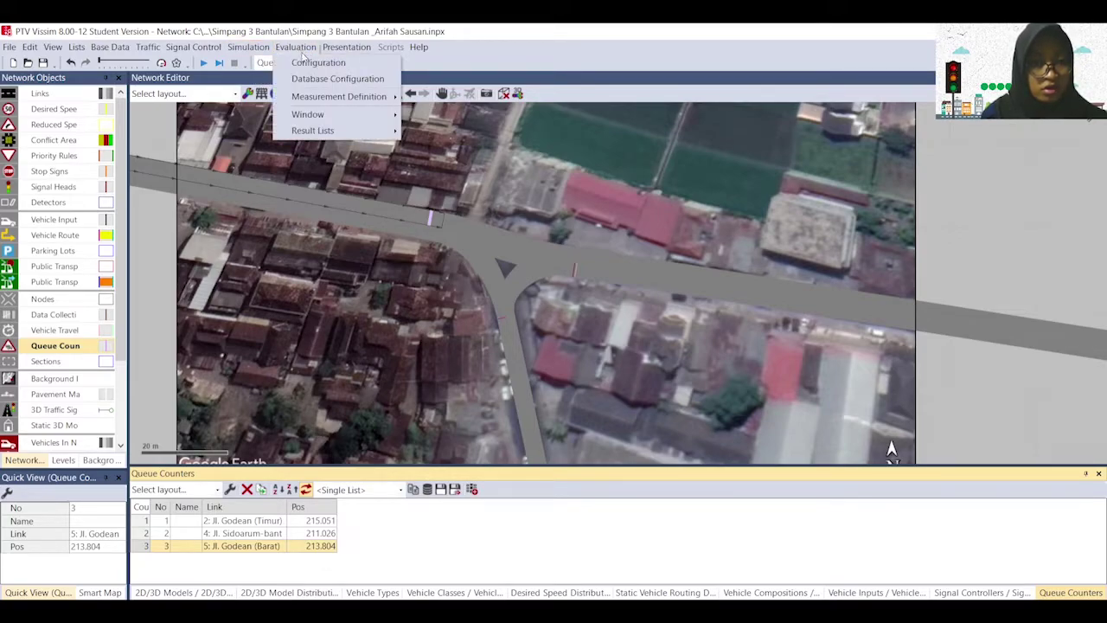
mouse_move(321, 131)
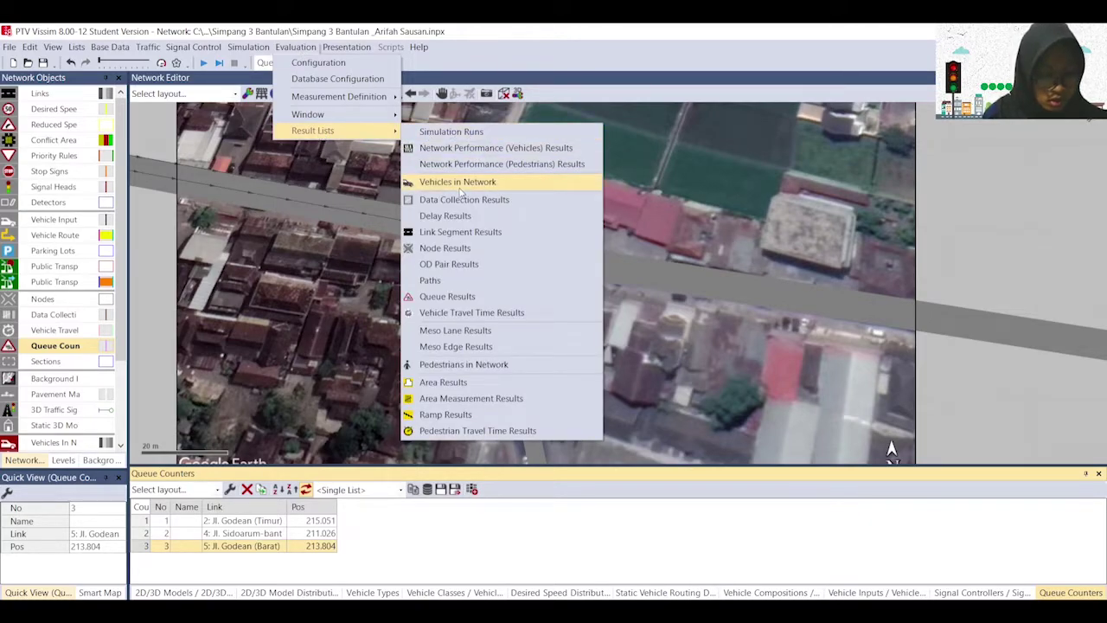
left_click(447, 297)
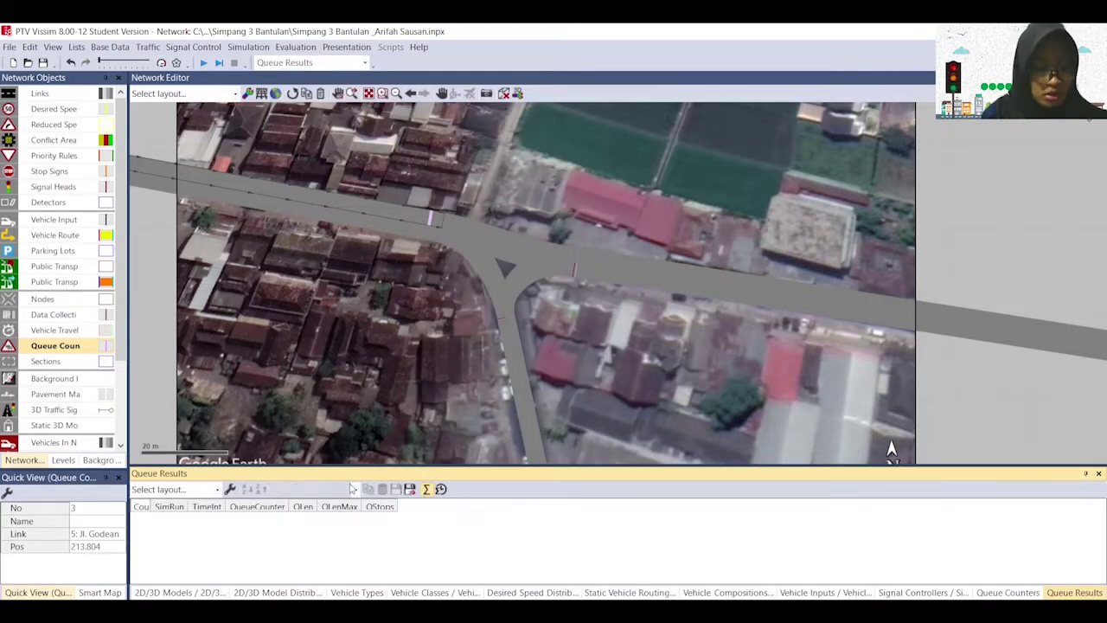